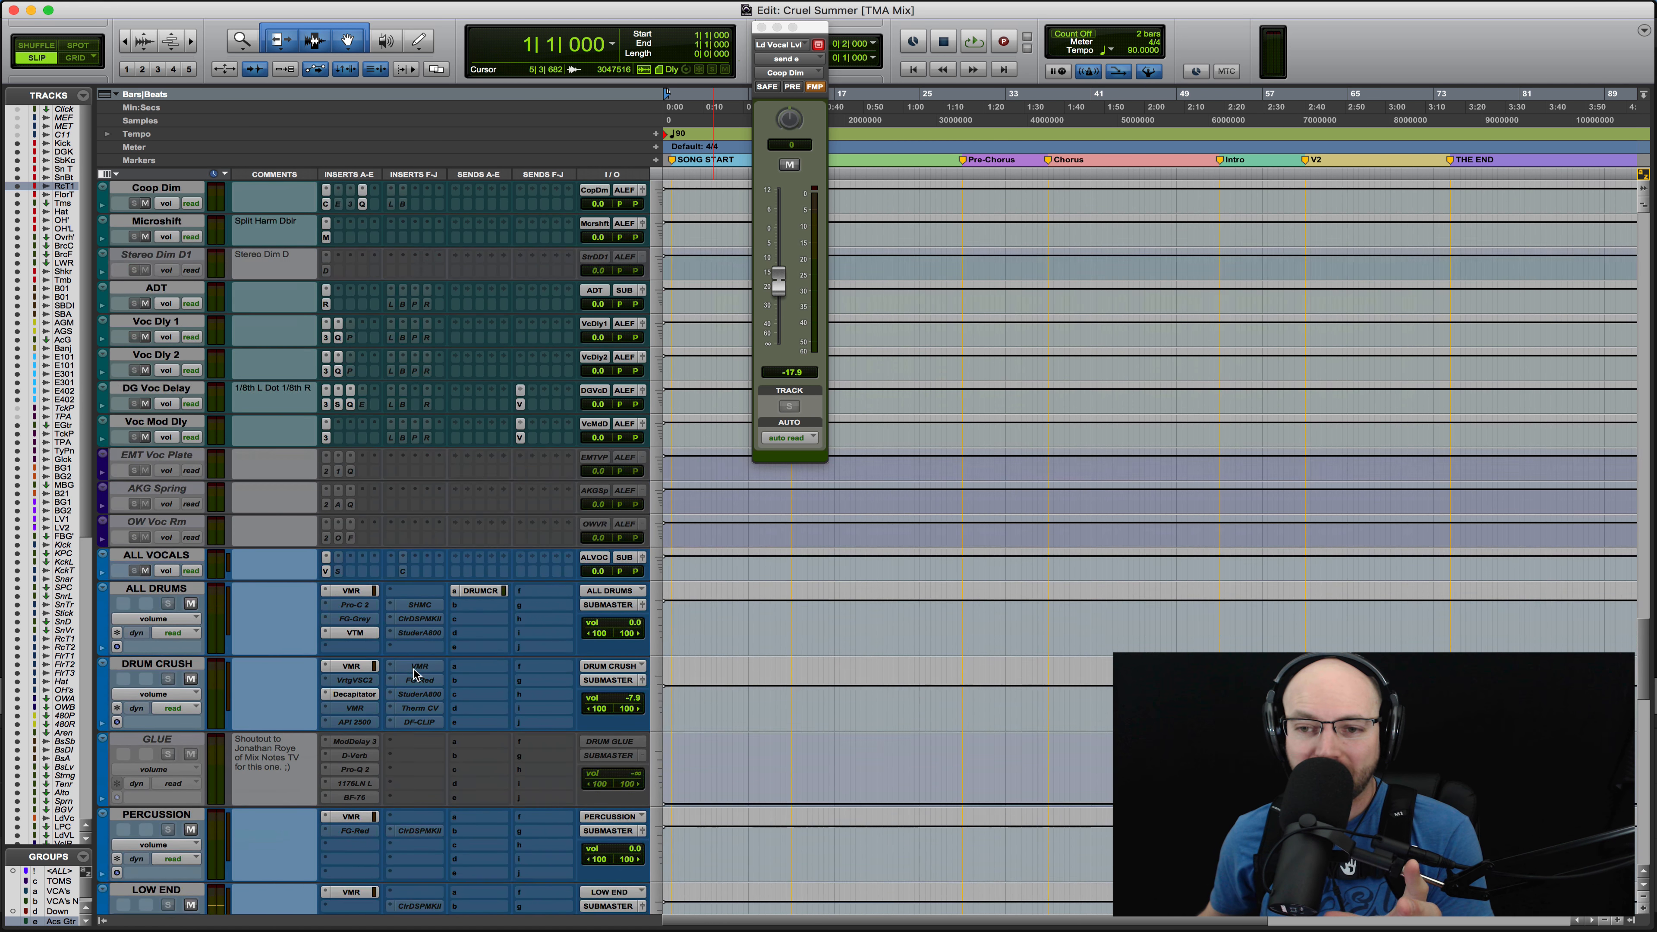
Make the SnrwrksRf4 insert on the Screenflow track inactive and close the floating Coop Dim send window
{"action": "scroll", "coordinate": [413, 669], "scroll_direction": "down", "scroll_amount": 15}
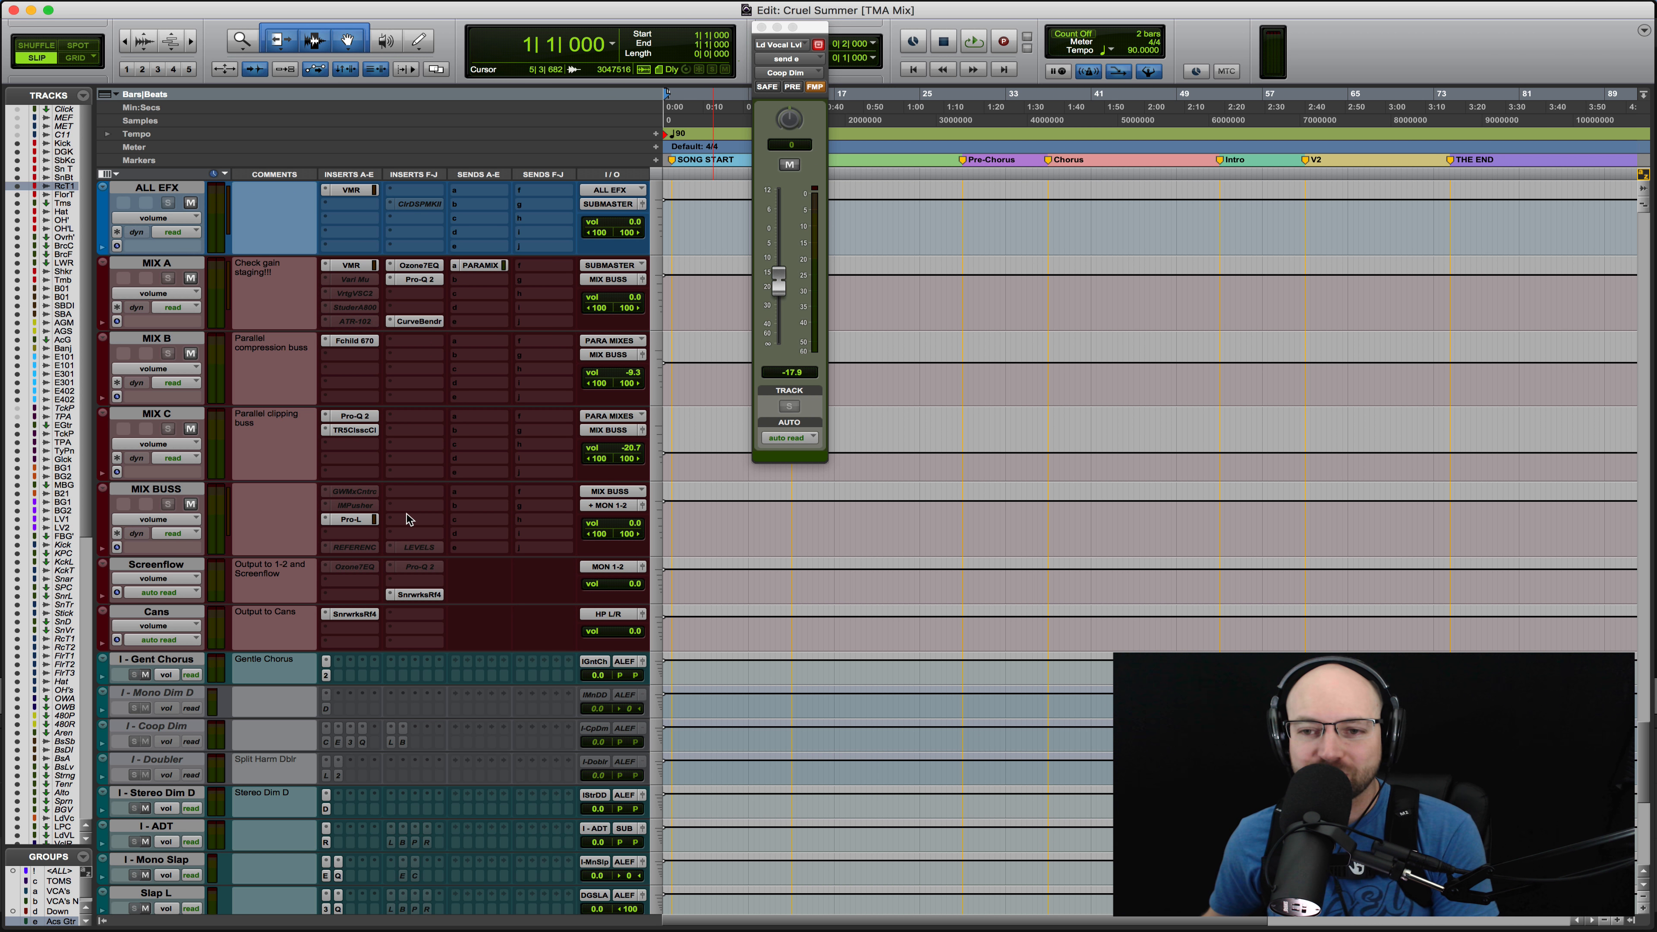
{"action": "left_click", "coordinate": [421, 591], "text": "ctrl+super"}
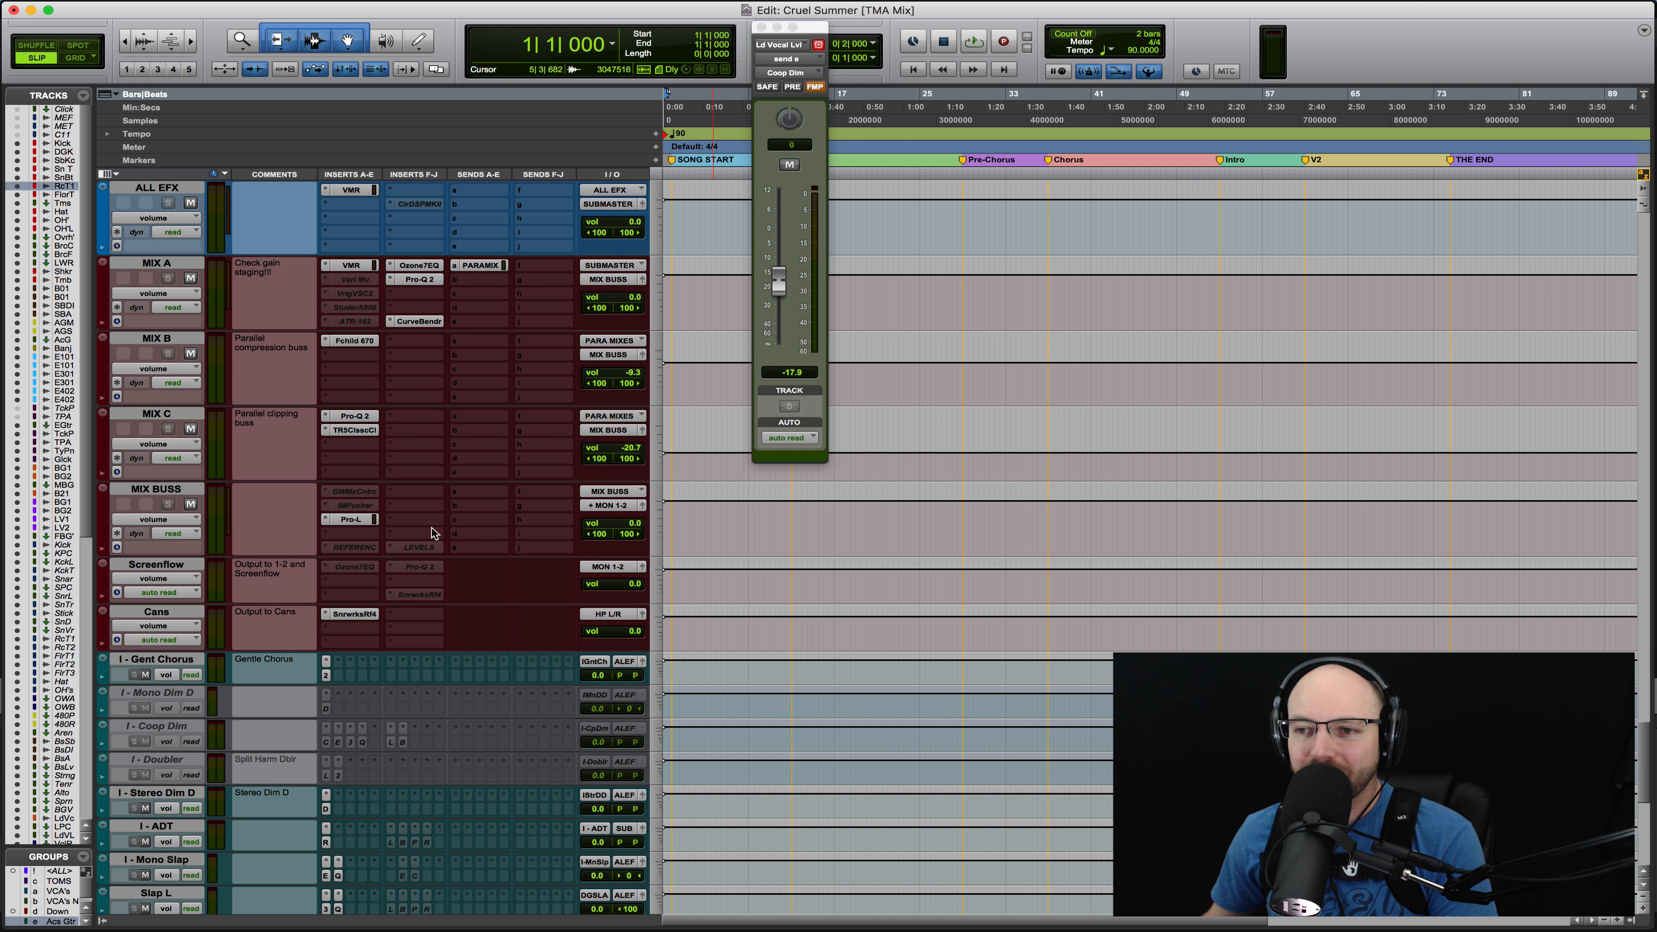
{"action": "scroll", "coordinate": [432, 528], "scroll_direction": "up", "scroll_amount": 10}
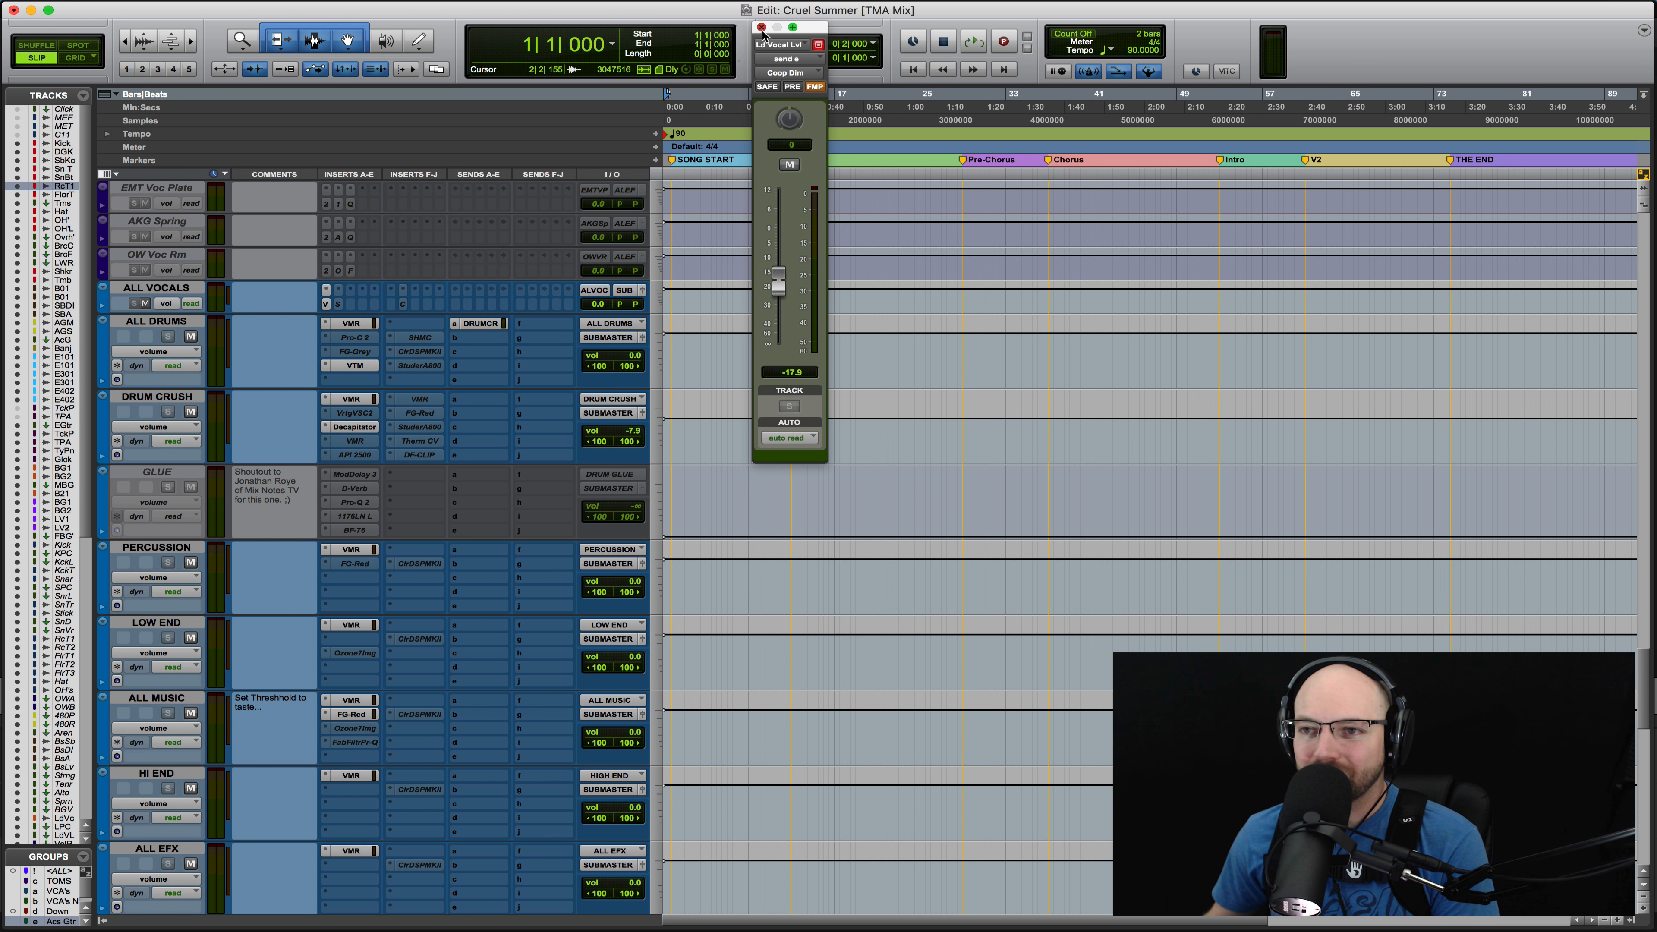
{"action": "left_click", "coordinate": [761, 28]}
Play the song's intro with the shaker, bass and acoustic guitar tracks in view
{"action": "scroll", "coordinate": [751, 481], "scroll_direction": "up", "scroll_amount": 15}
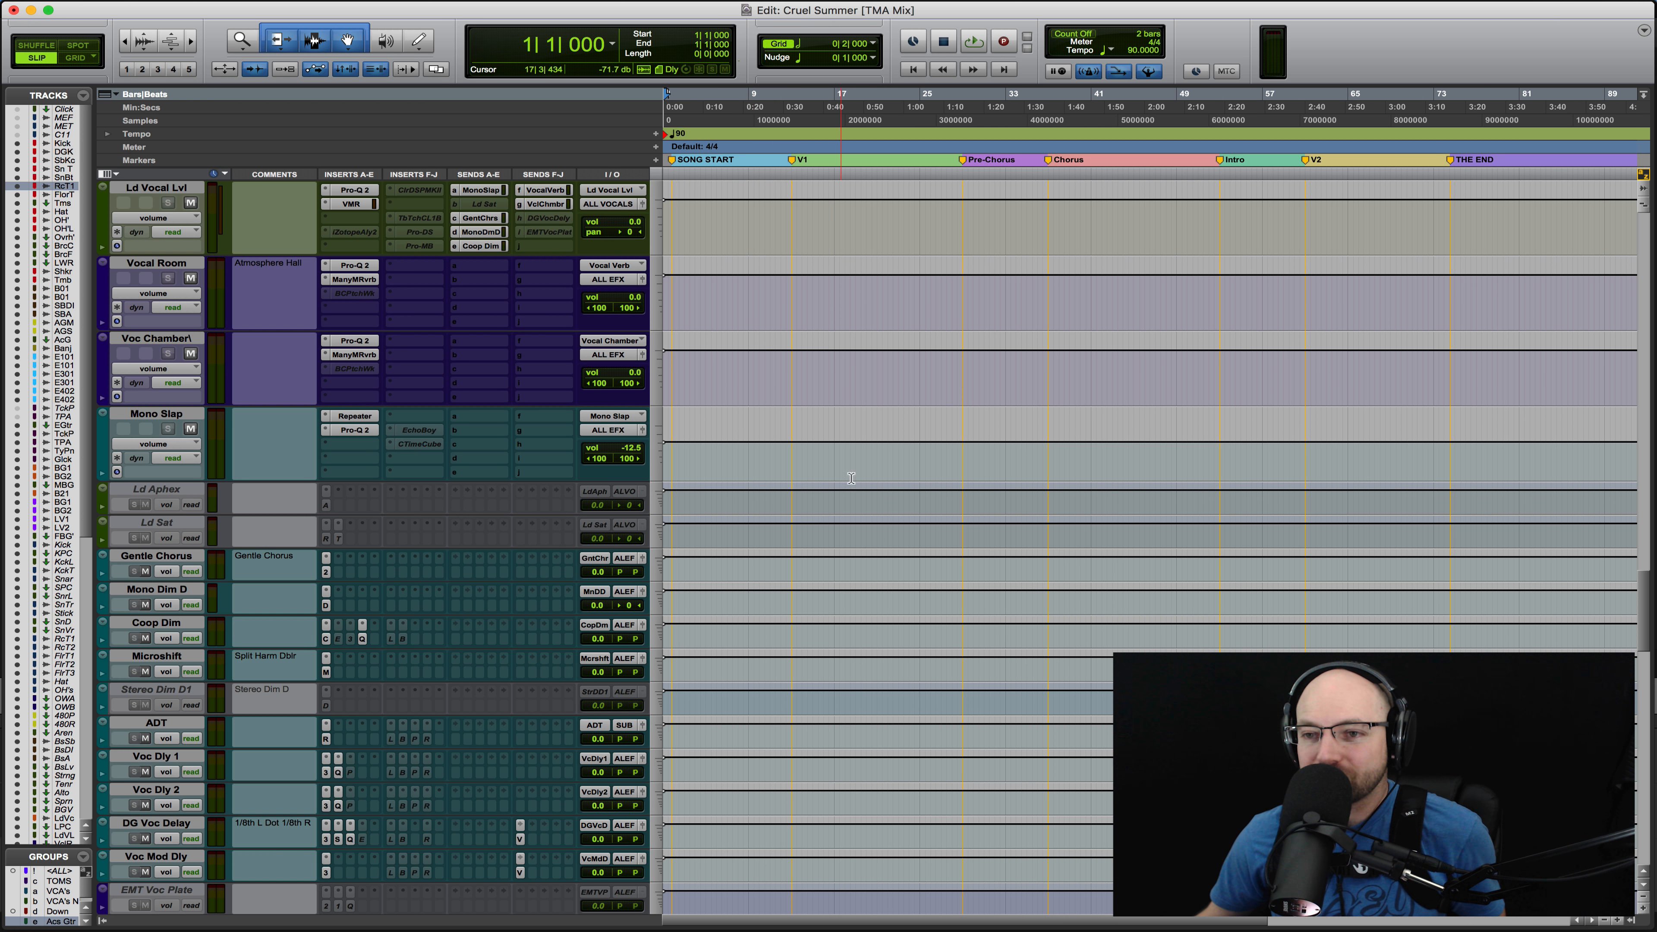
{"action": "scroll", "coordinate": [706, 349], "scroll_direction": "up", "scroll_amount": 20}
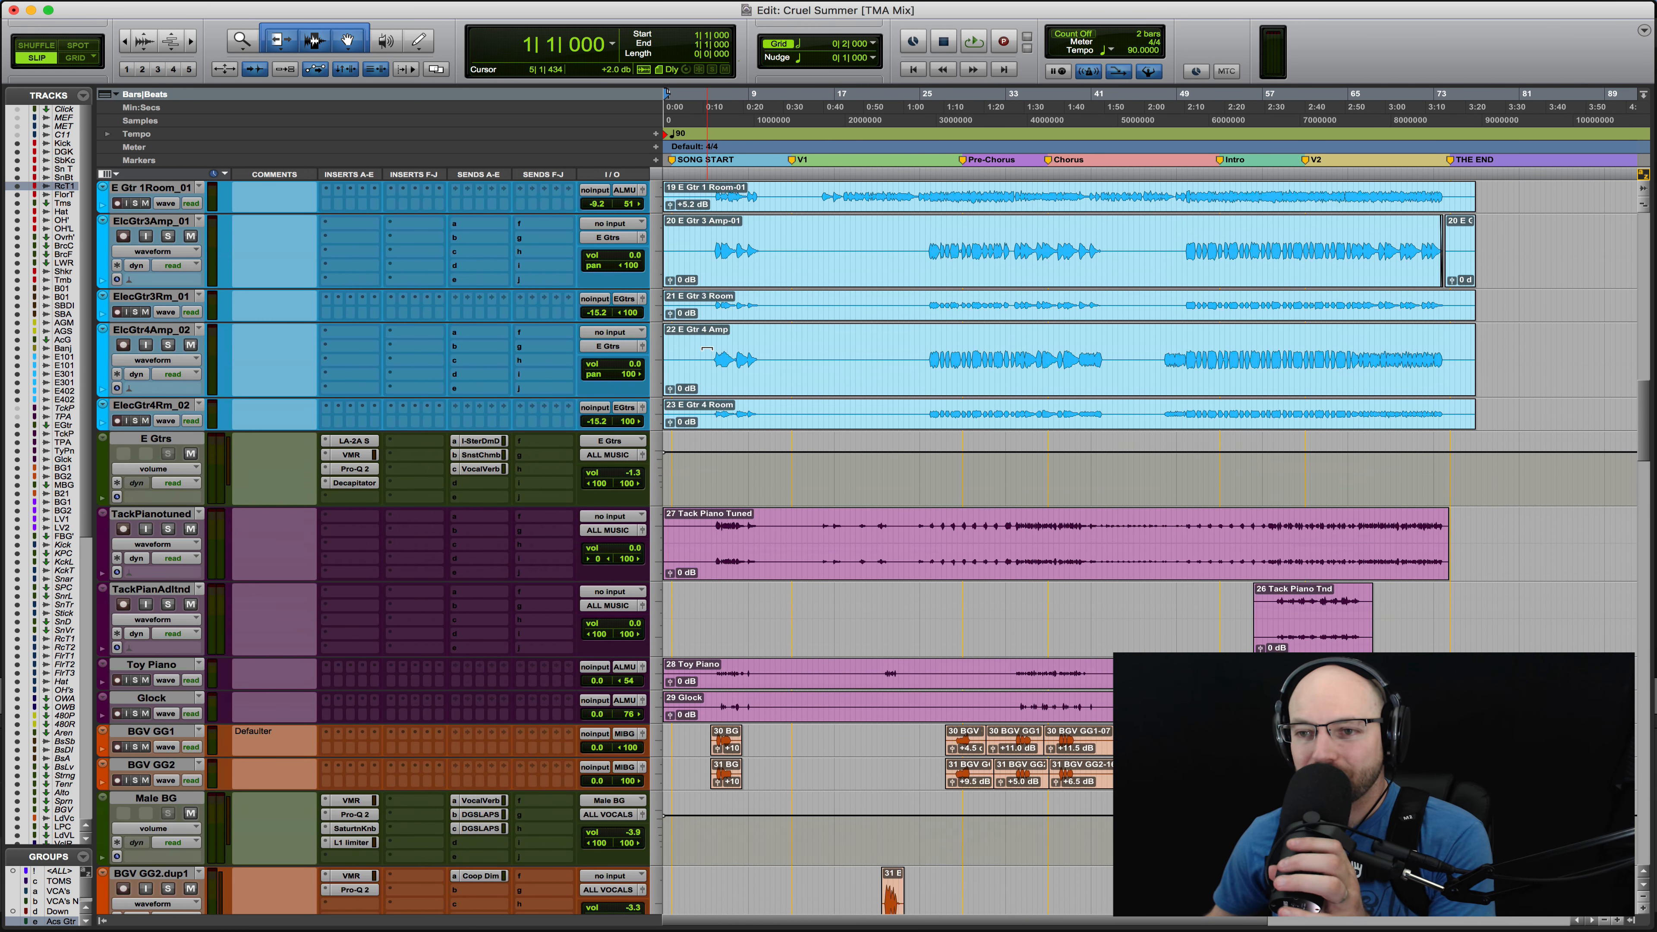
{"action": "scroll", "coordinate": [706, 349], "scroll_direction": "up", "scroll_amount": 10}
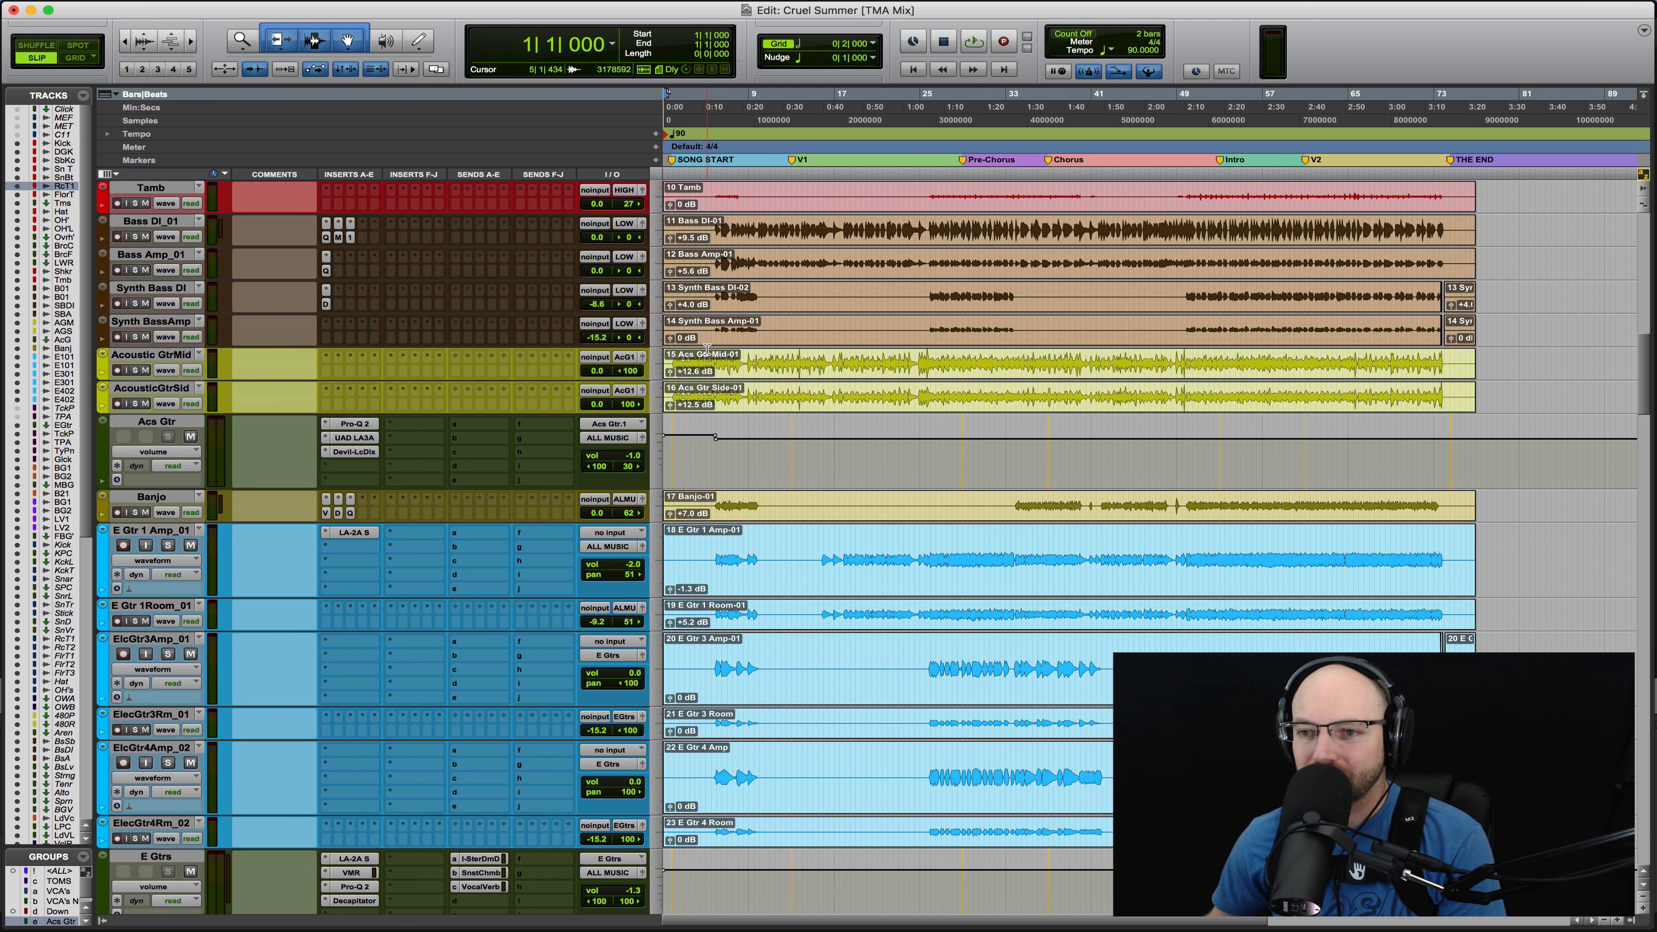
{"action": "key", "text": "super+bracketright"}
{"action": "key", "text": "super+bracketright"}
{"action": "key", "text": "super+bracketright"}
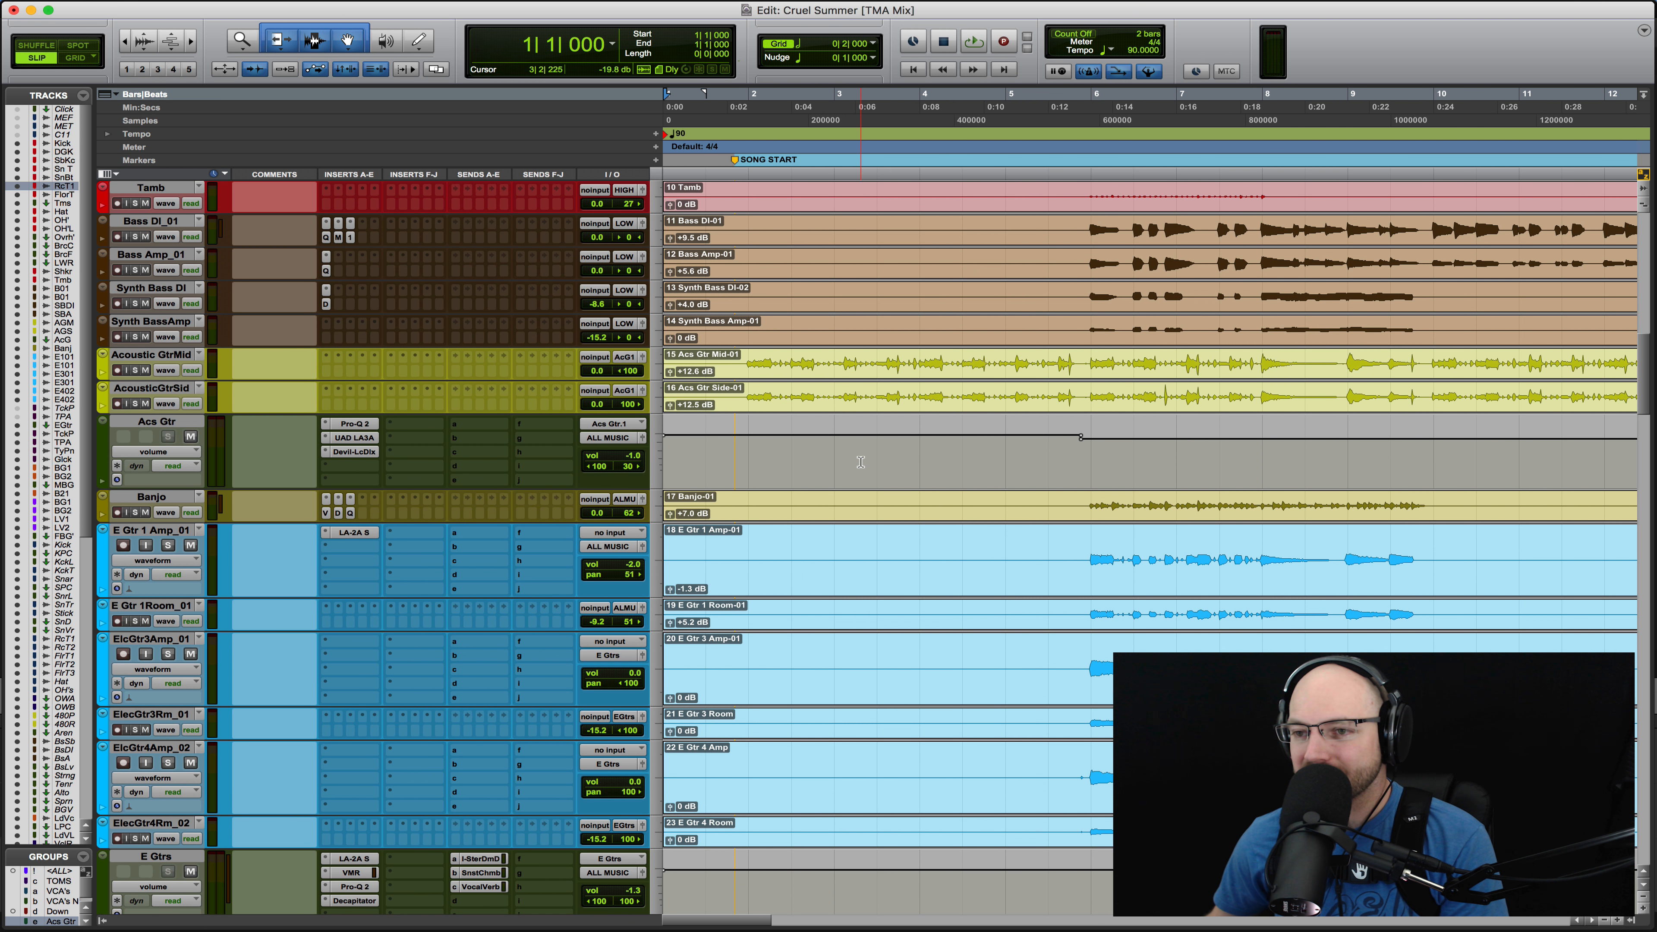
{"action": "scroll", "coordinate": [860, 461], "scroll_direction": "up", "scroll_amount": 10}
{"action": "scroll", "coordinate": [861, 461], "scroll_direction": "down", "scroll_amount": 5}
{"action": "key", "text": "super+bracketleft"}
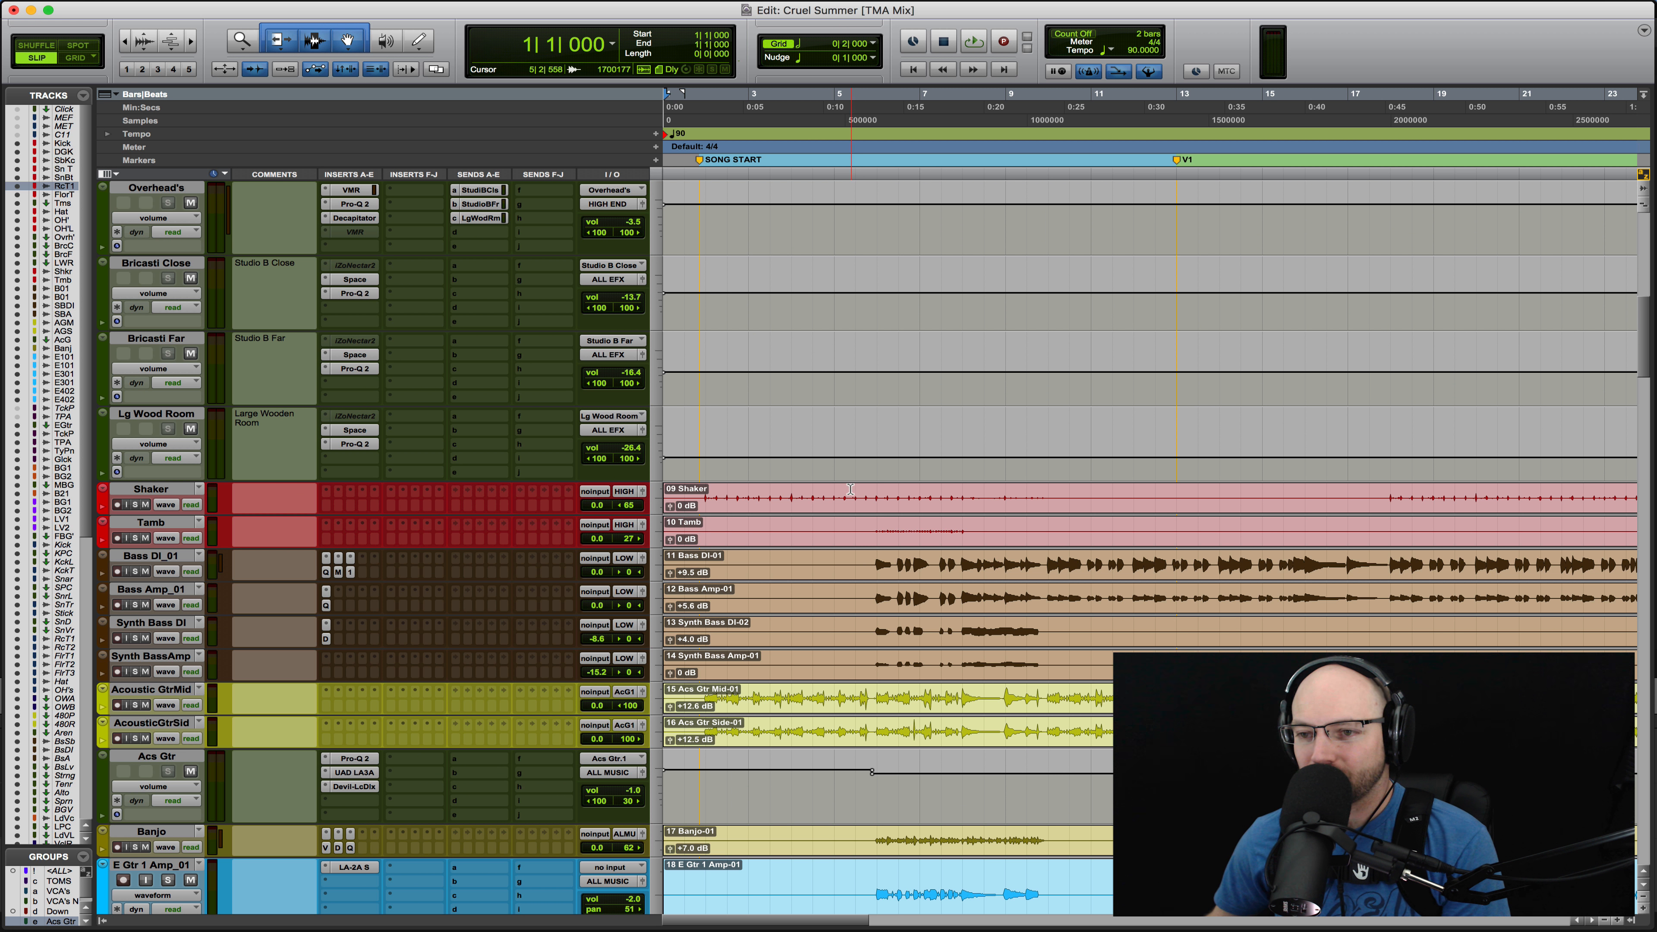
{"action": "key", "text": "space"}
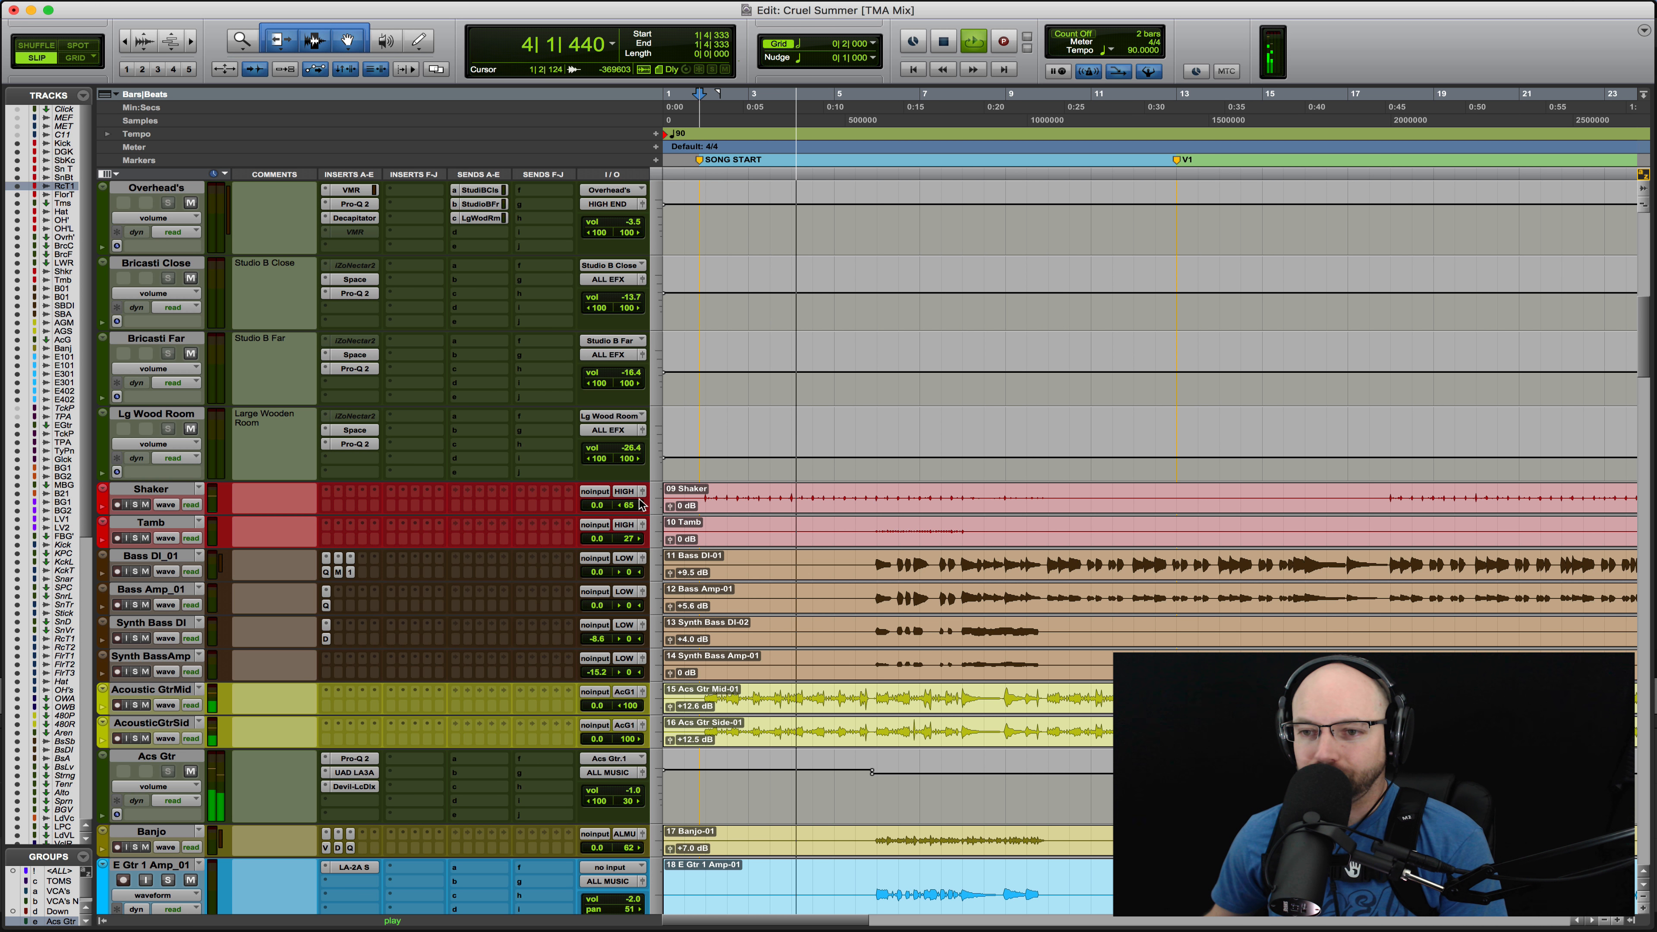
Display the Shaker track's pan automation and enlarge the track around bar 6
{"action": "left_click", "coordinate": [627, 505], "text": "ctrl+super"}
{"action": "left_click", "coordinate": [887, 507]}
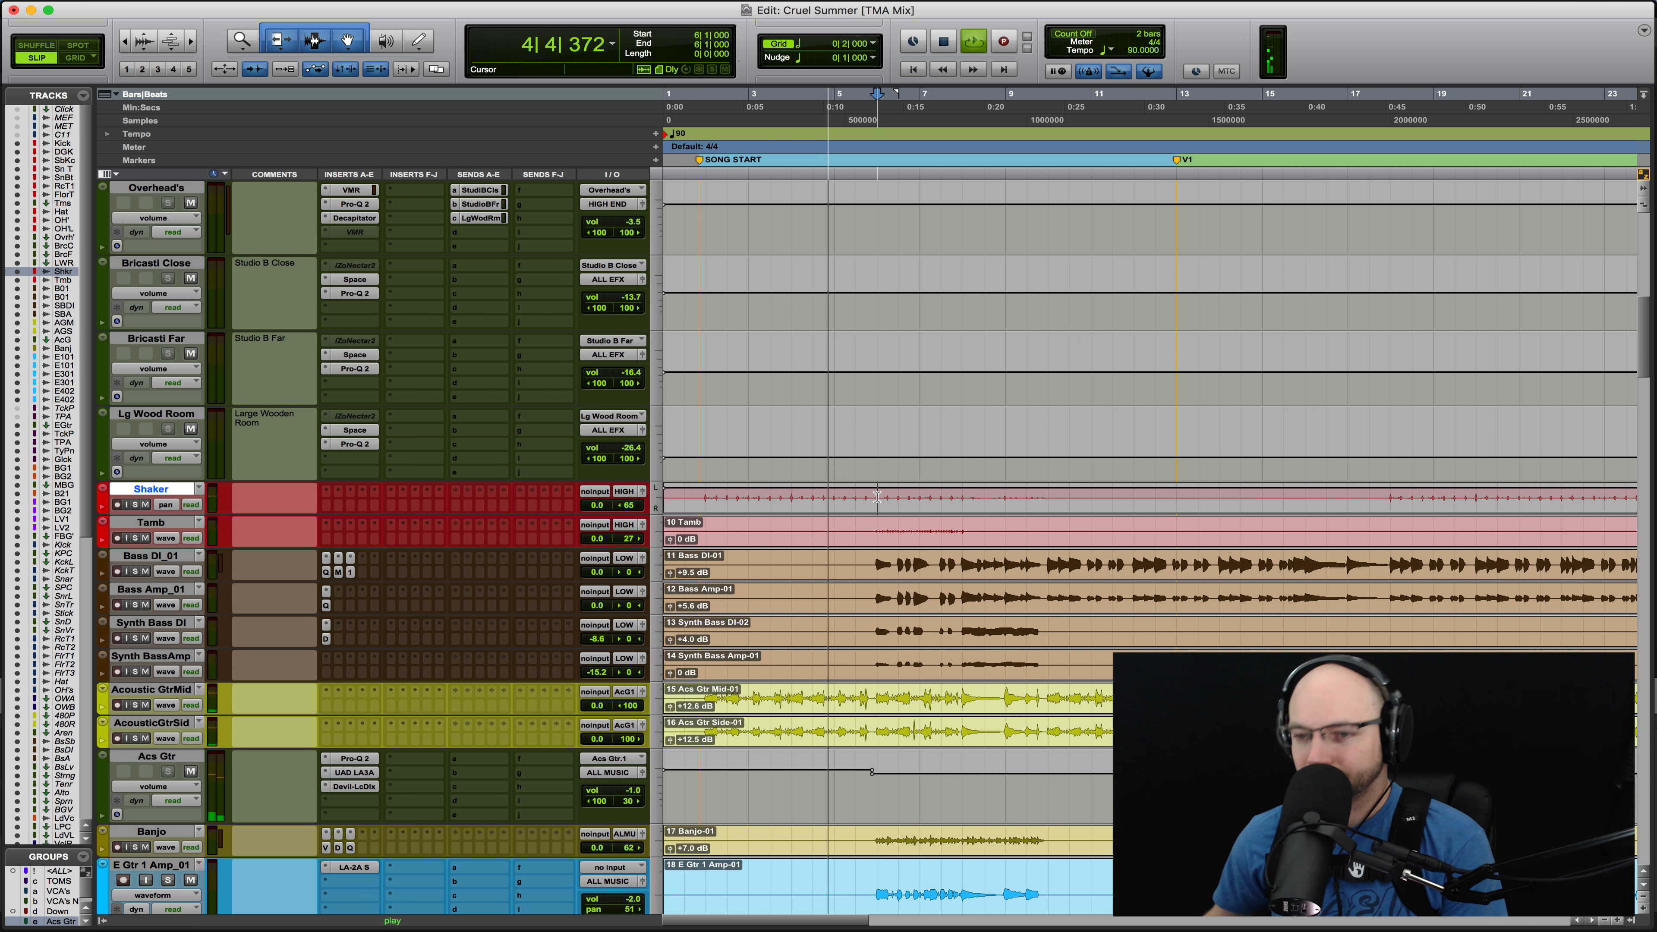
{"action": "key", "text": "e"}
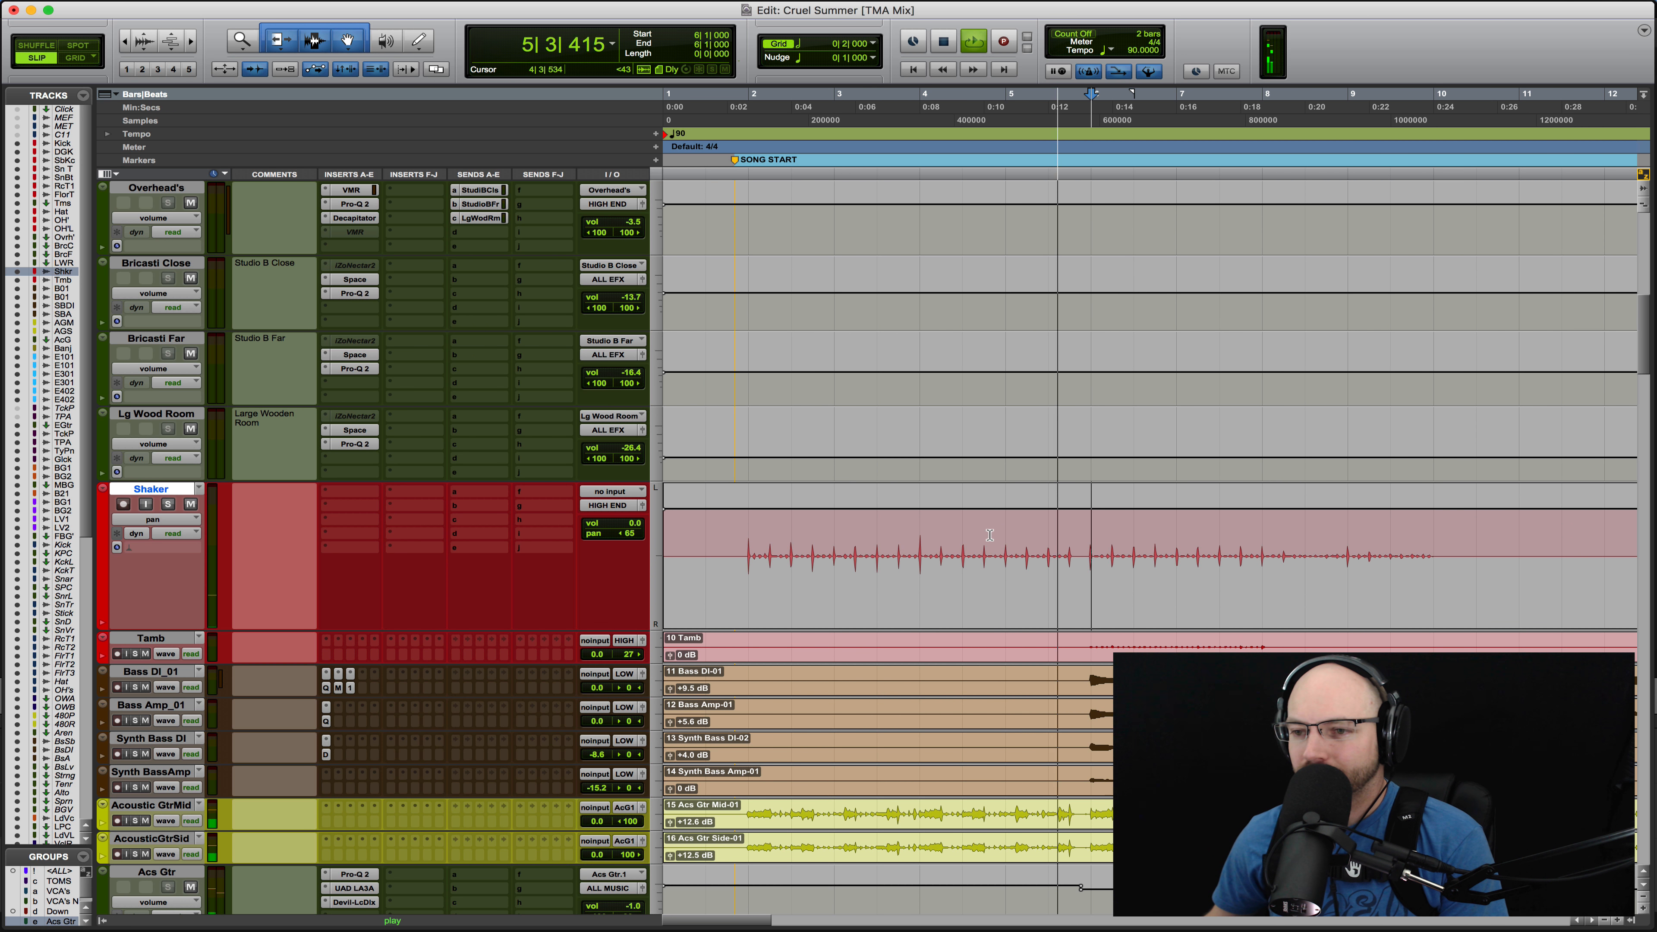
Stop playback, add a pan breakpoint on the Shaker track at about 5|4, and reduce the pan before it to about 36
{"action": "key", "text": "space"}
{"action": "left_click", "coordinate": [1080, 546]}
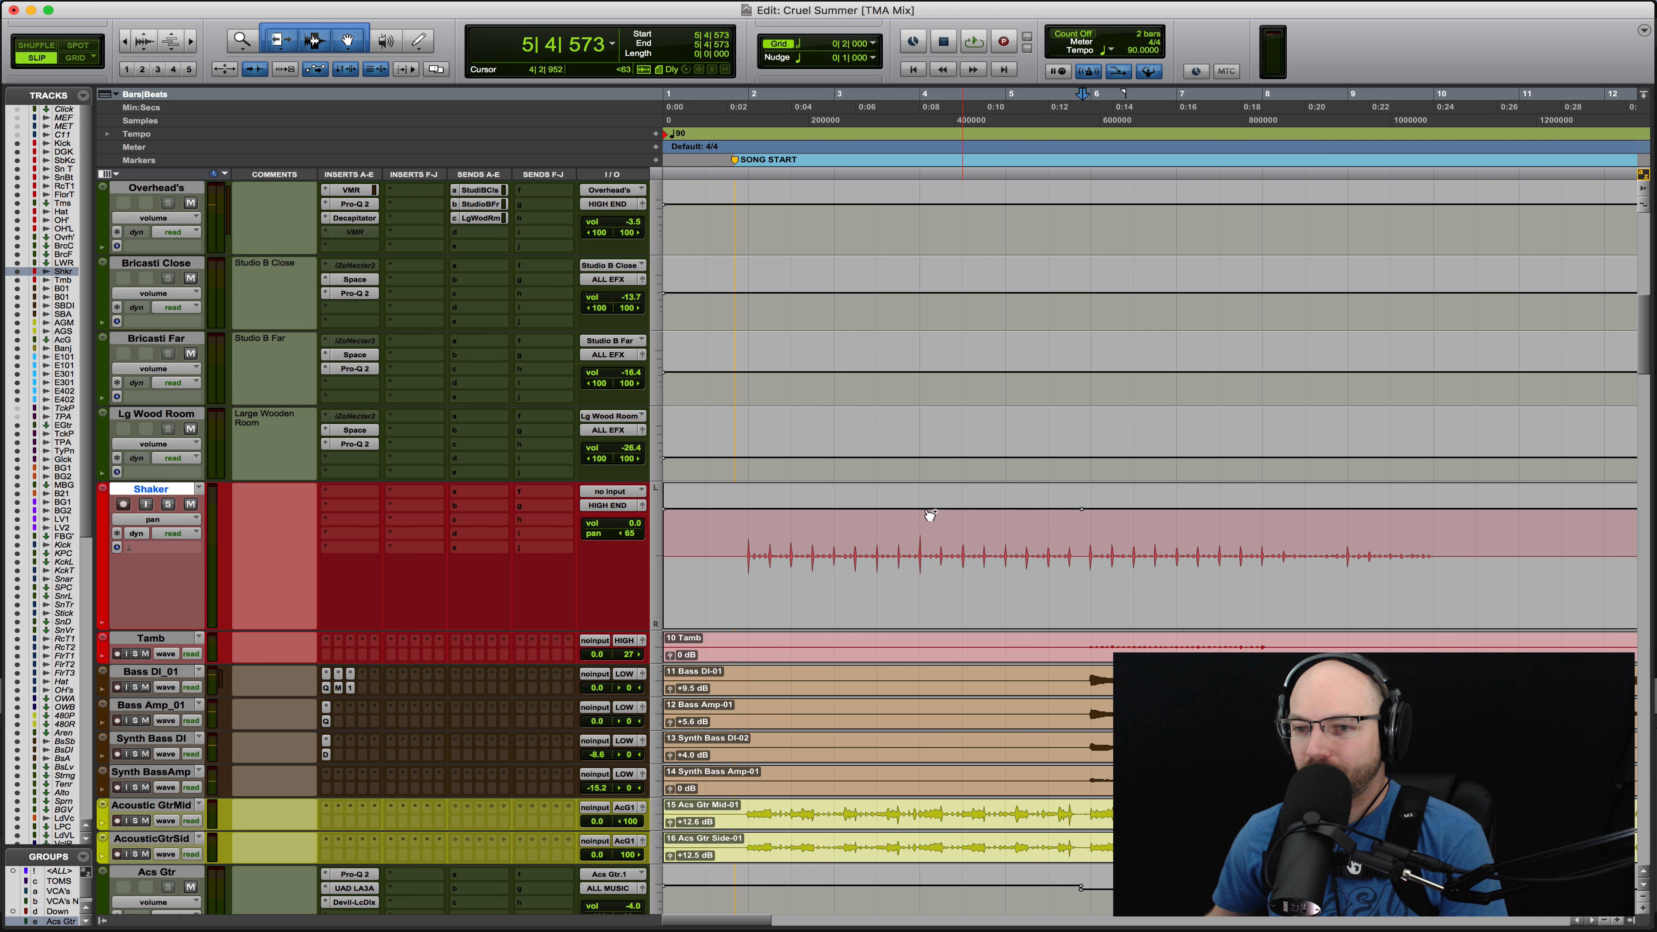
{"action": "left_click_drag", "start_coordinate": [886, 508], "coordinate": [777, 789]}
{"action": "left_click_drag", "start_coordinate": [729, 930], "coordinate": [729, 930]}
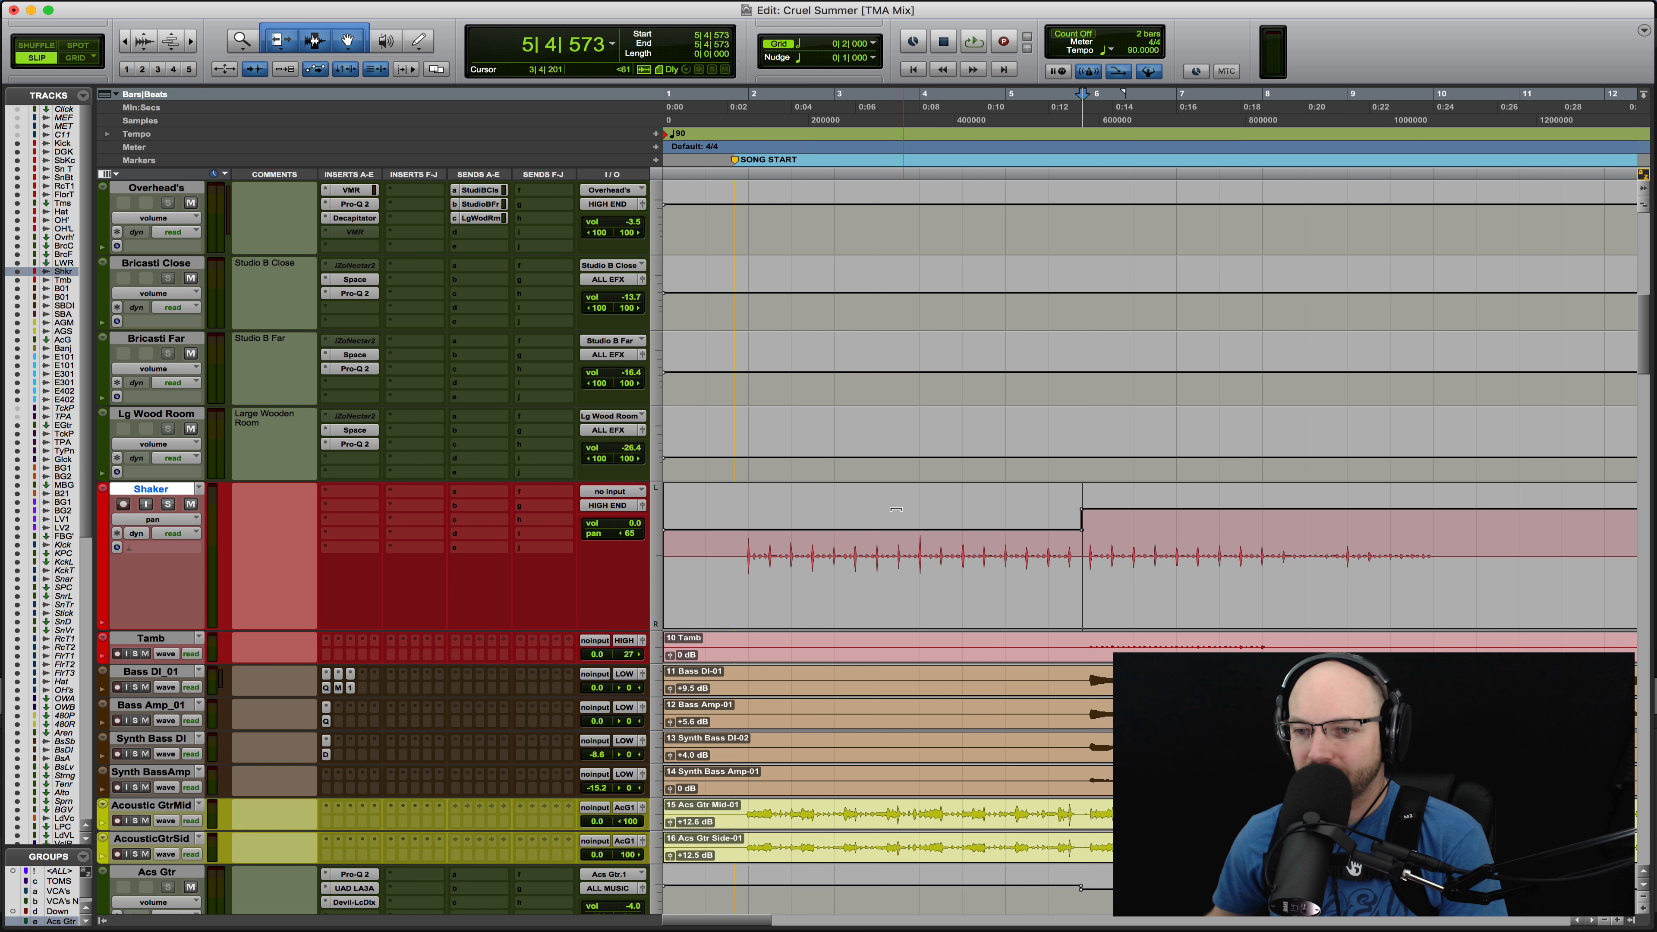
Play the intro from just before the SONG START marker and reduce the Shaker's pan before the breakpoint to about 11
{"action": "left_click", "coordinate": [739, 510]}
{"action": "key", "text": "space"}
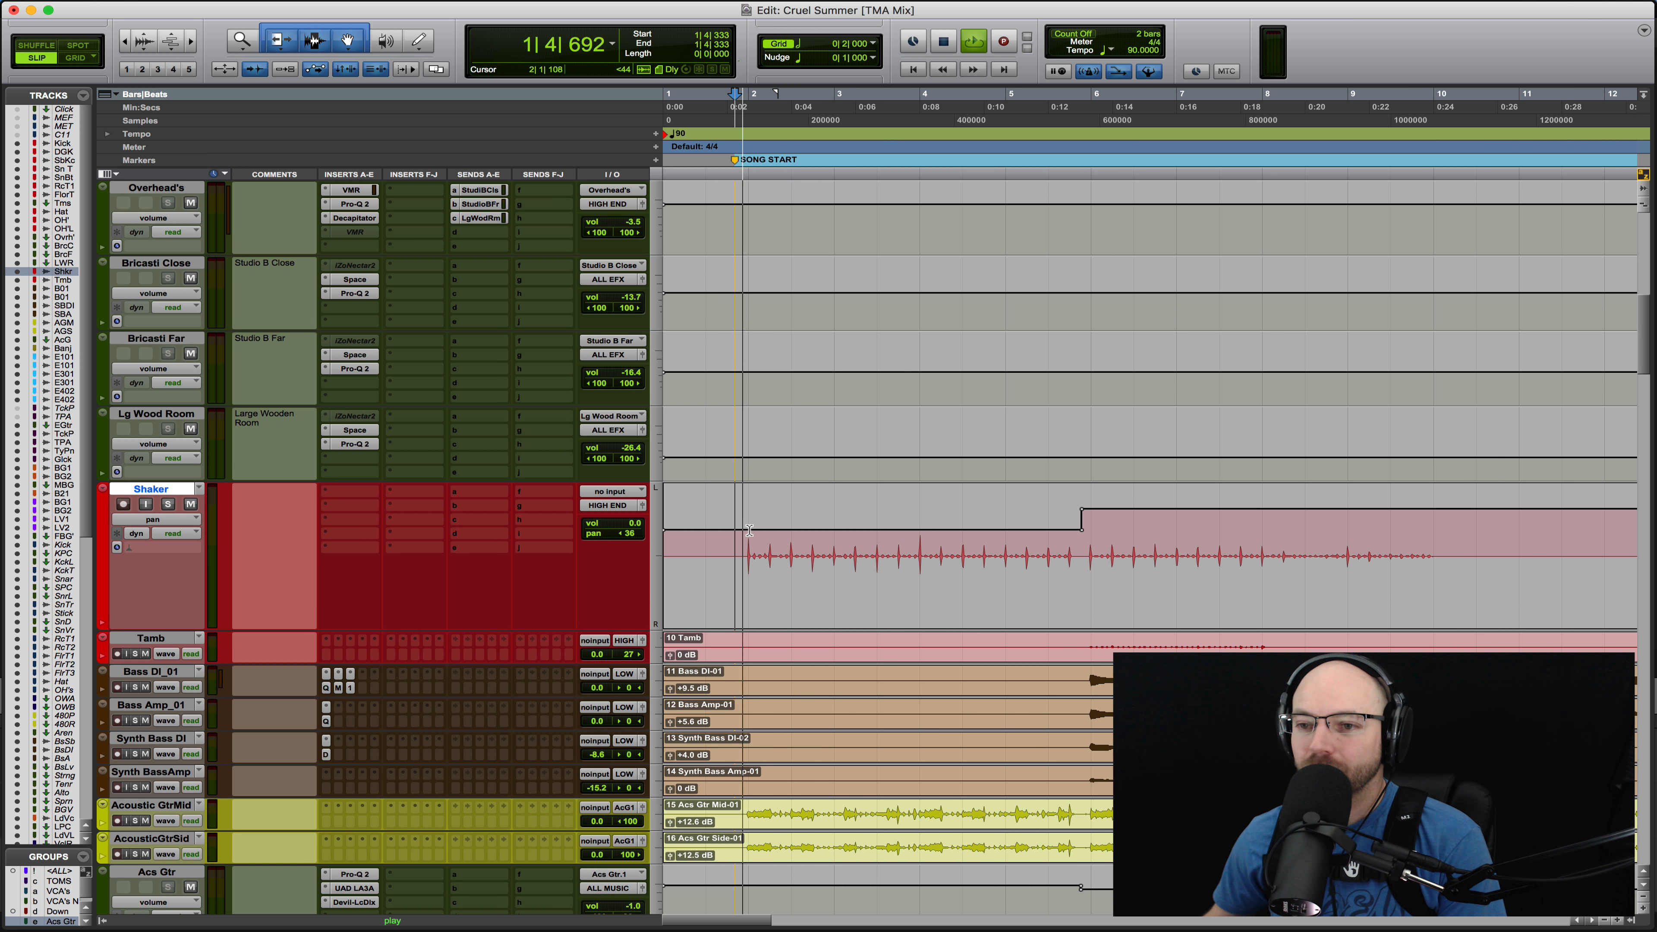
{"action": "left_click_drag", "start_coordinate": [893, 530], "coordinate": [871, 534]}
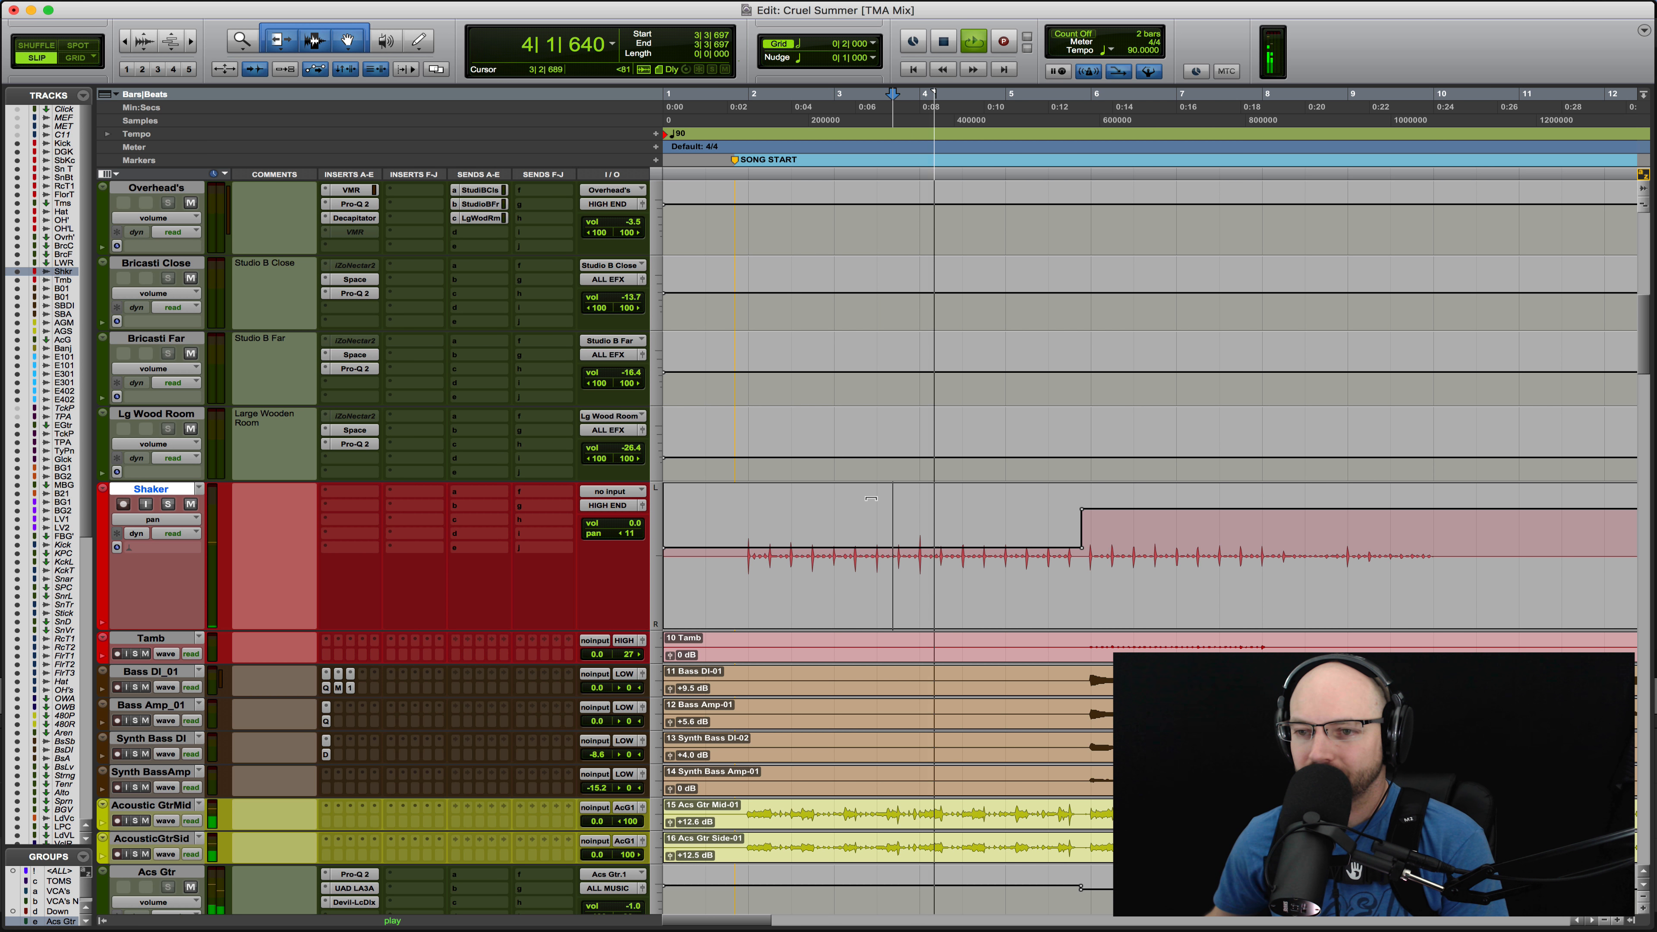
{"action": "scroll", "coordinate": [836, 587], "scroll_direction": "down", "scroll_amount": 5}
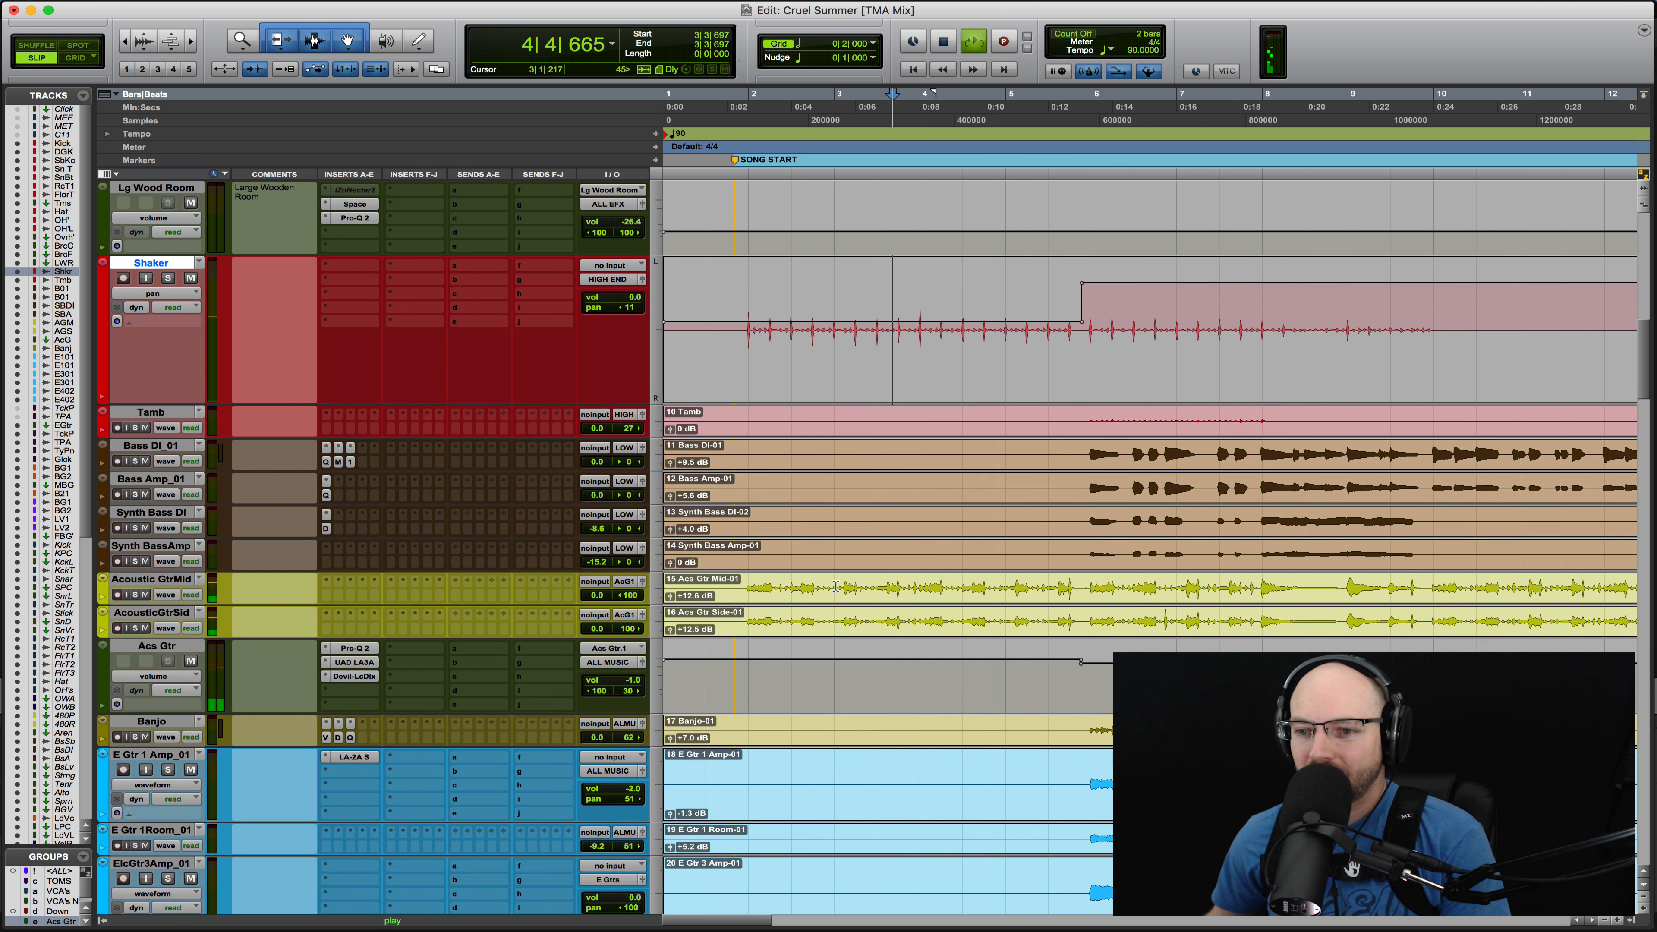
{"action": "key", "text": "space"}
Insert the stereo D-Verb reverb on the Acs Gtr track in slot H and move its window clear of the tracks
{"action": "scroll", "coordinate": [835, 586], "scroll_direction": "down", "scroll_amount": 5}
{"action": "left_click", "coordinate": [410, 453]}
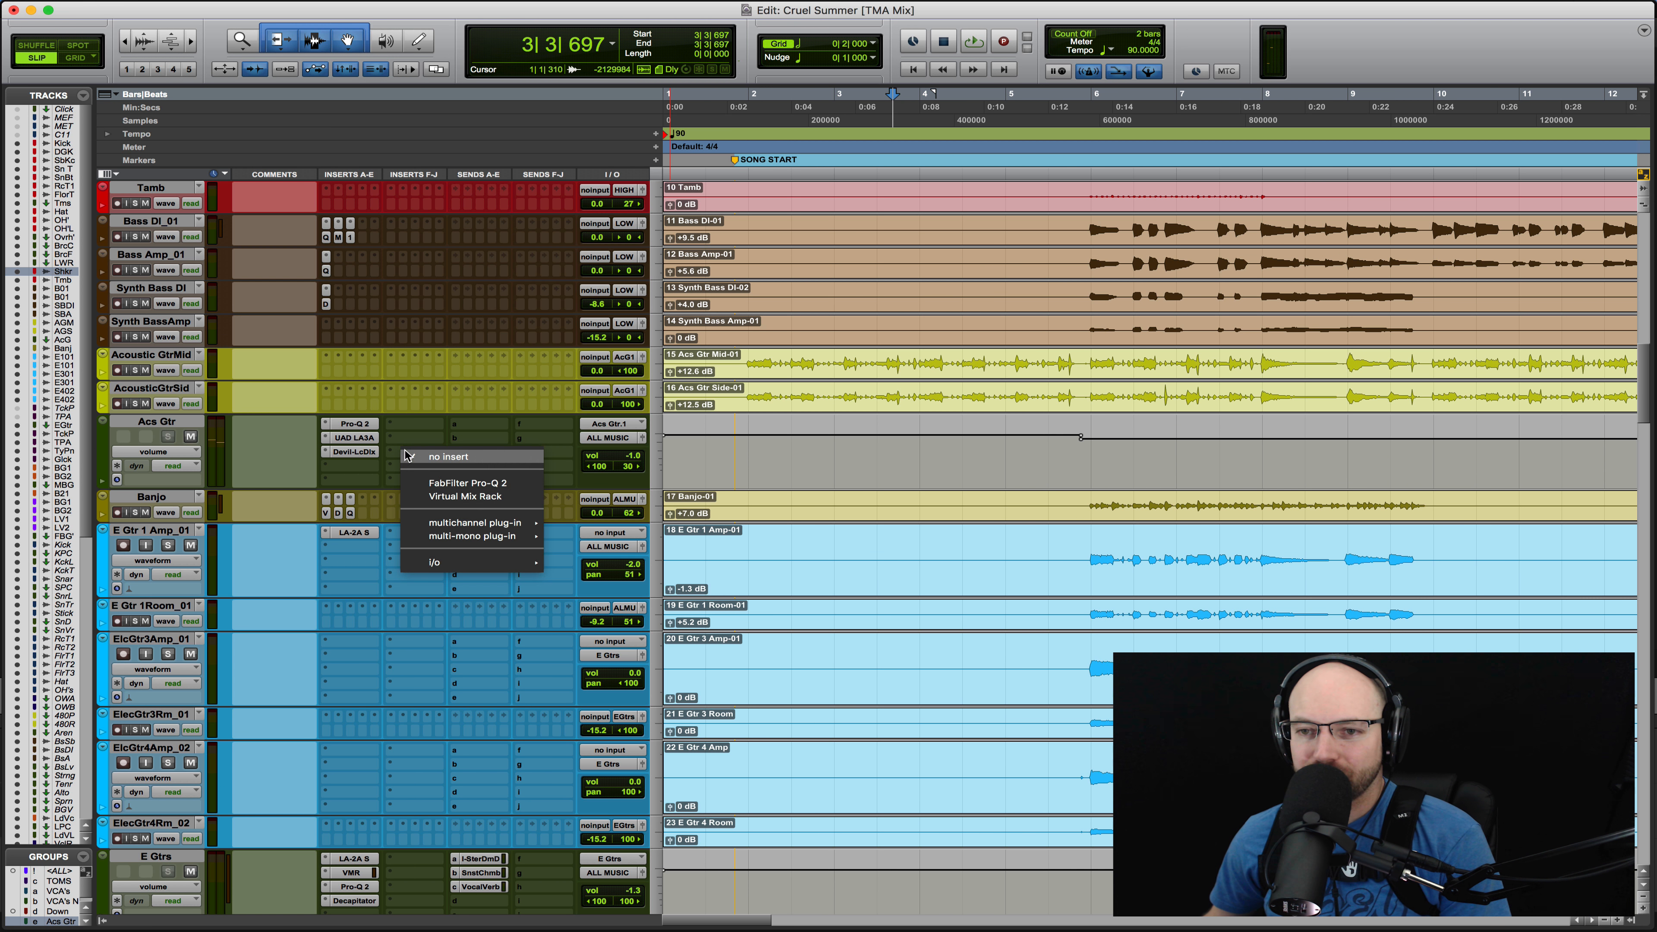
{"action": "mouse_move", "coordinate": [516, 525]}
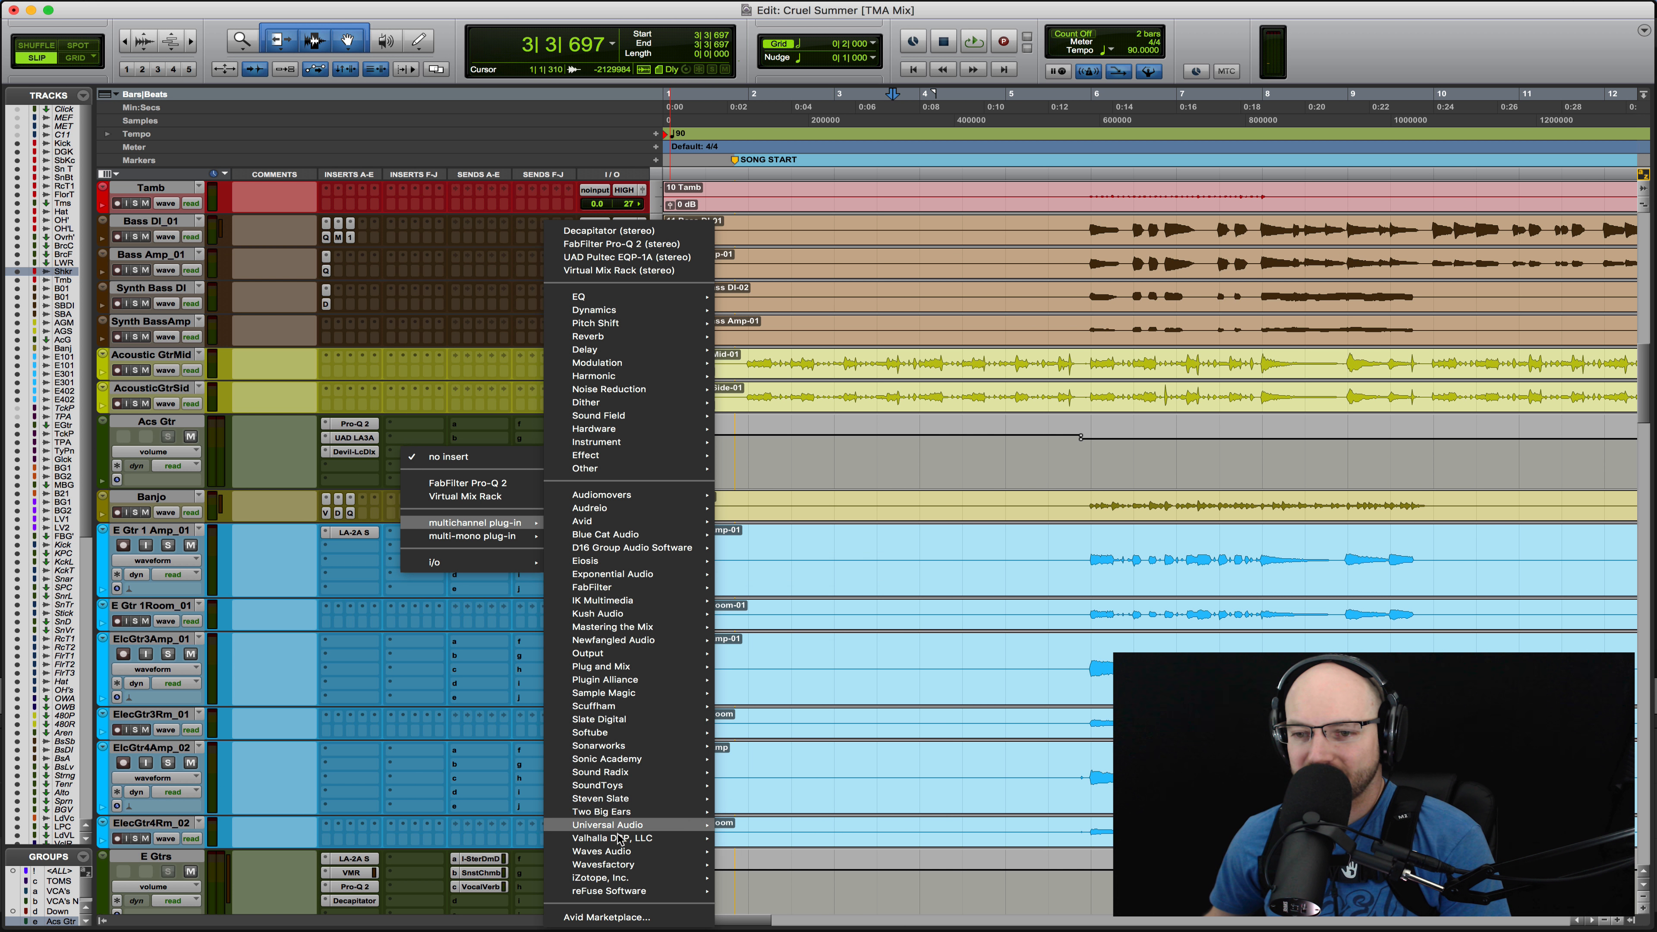
{"action": "mouse_move", "coordinate": [666, 336]}
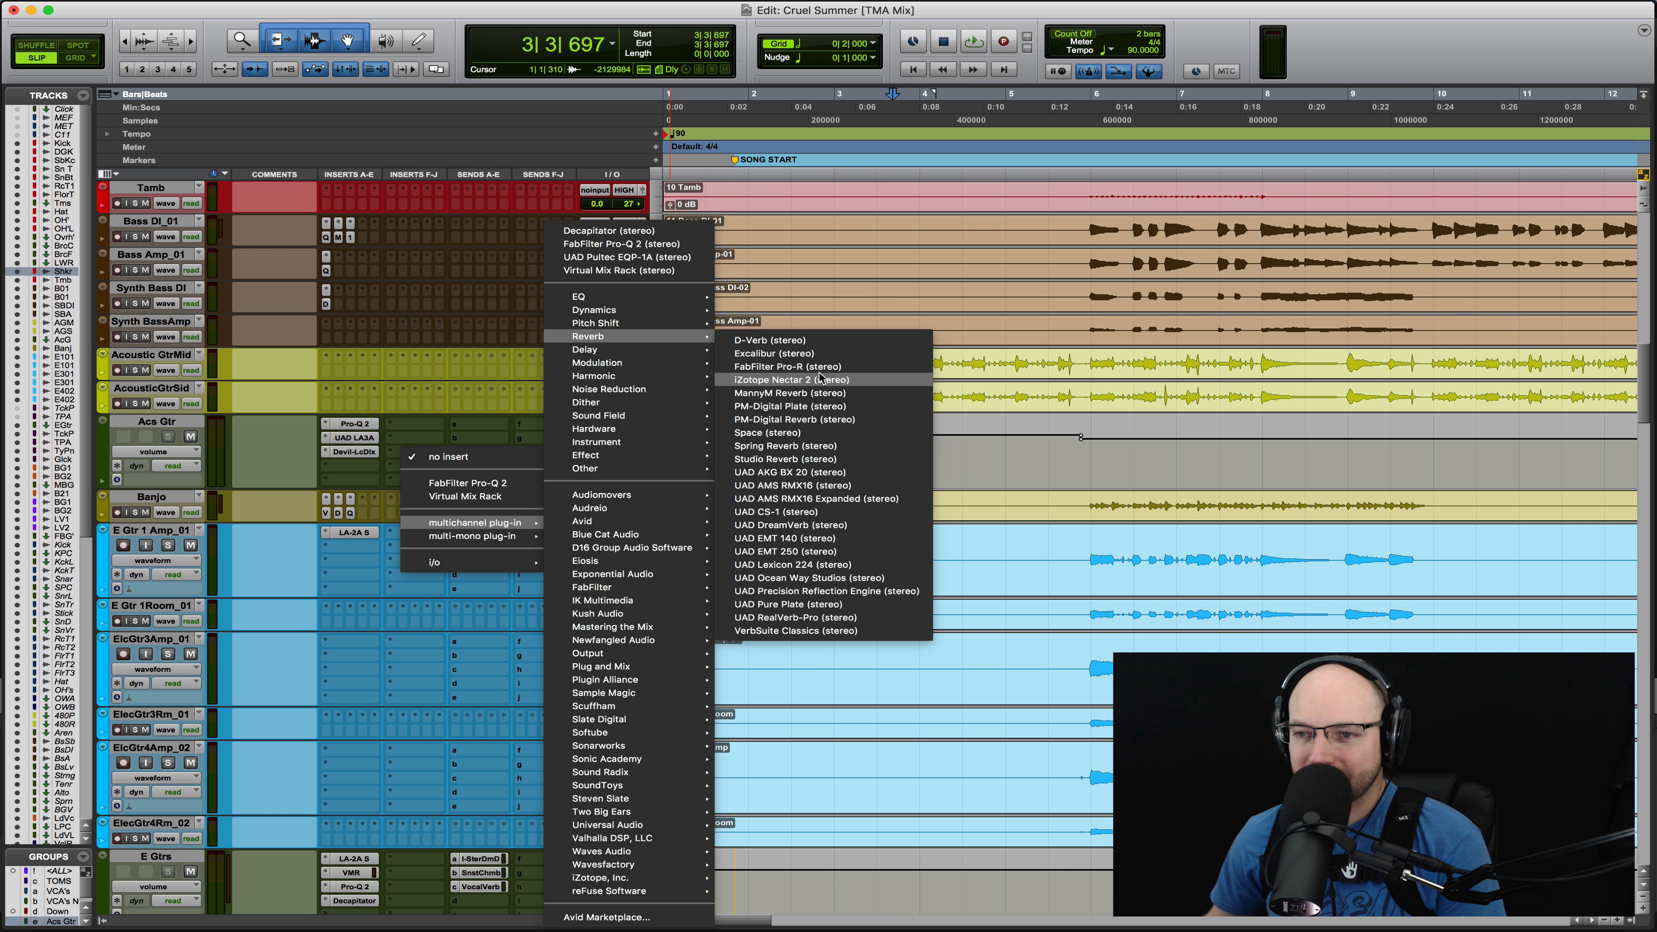
{"action": "left_click", "coordinate": [820, 341]}
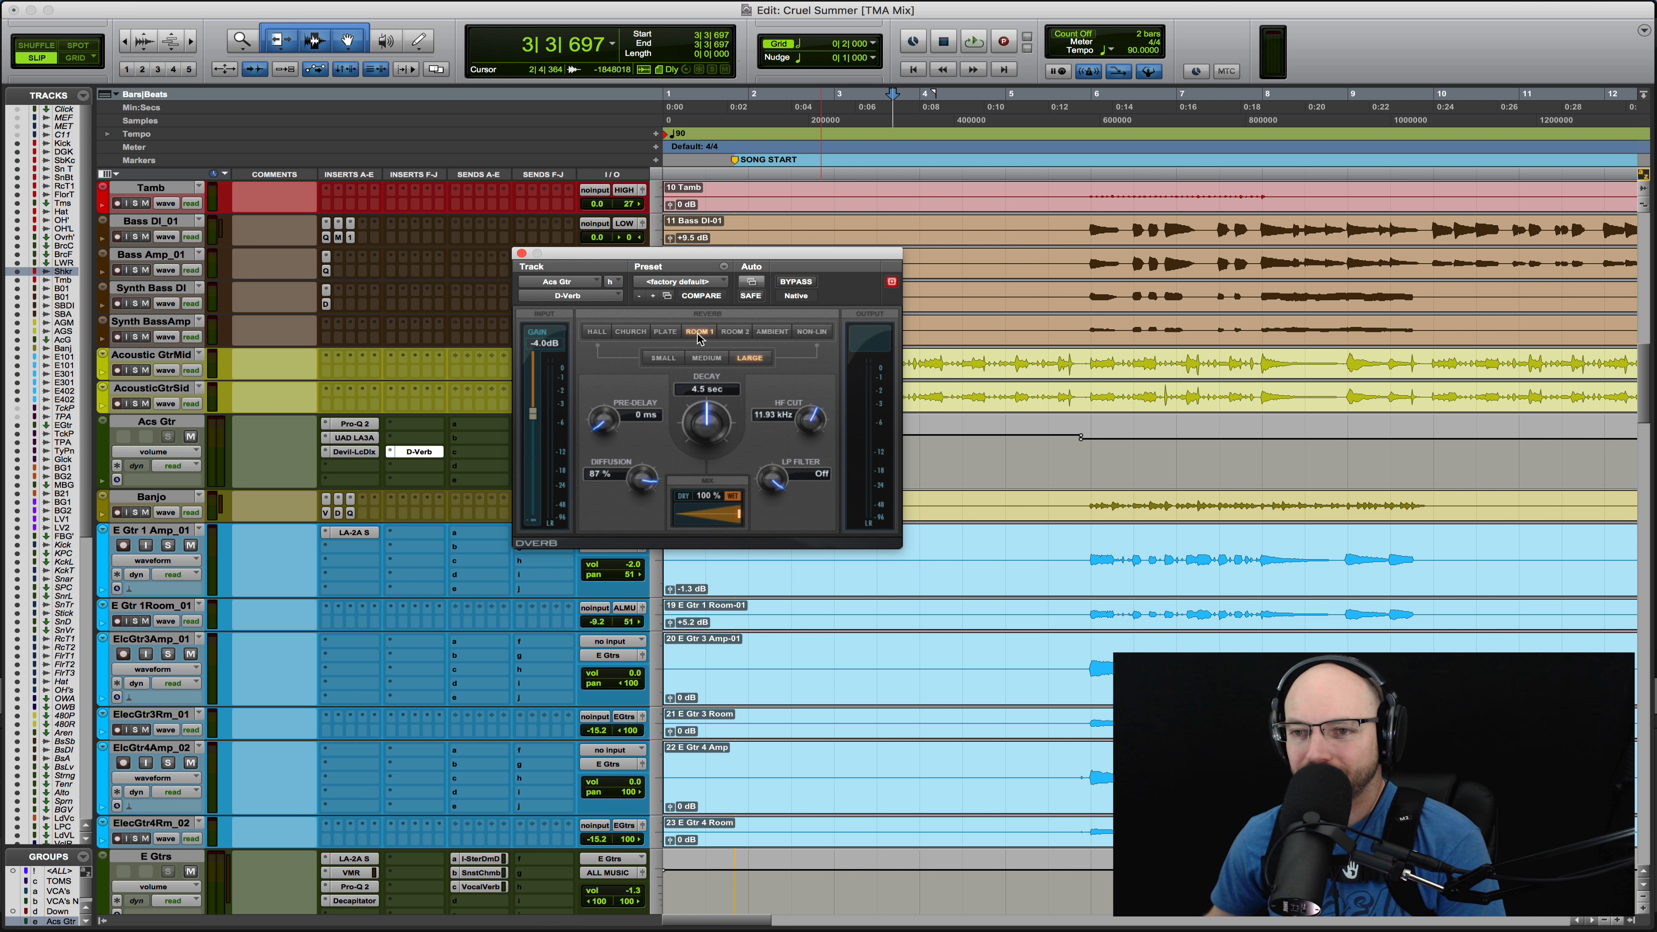
{"action": "left_click_drag", "start_coordinate": [694, 247], "coordinate": [1041, 479]}
While playing the intro, set the acoustic guitar's D-Verb to 0 dB input gain, 36% mix and small room size
{"action": "left_click", "coordinate": [742, 371]}
{"action": "key", "text": "space"}
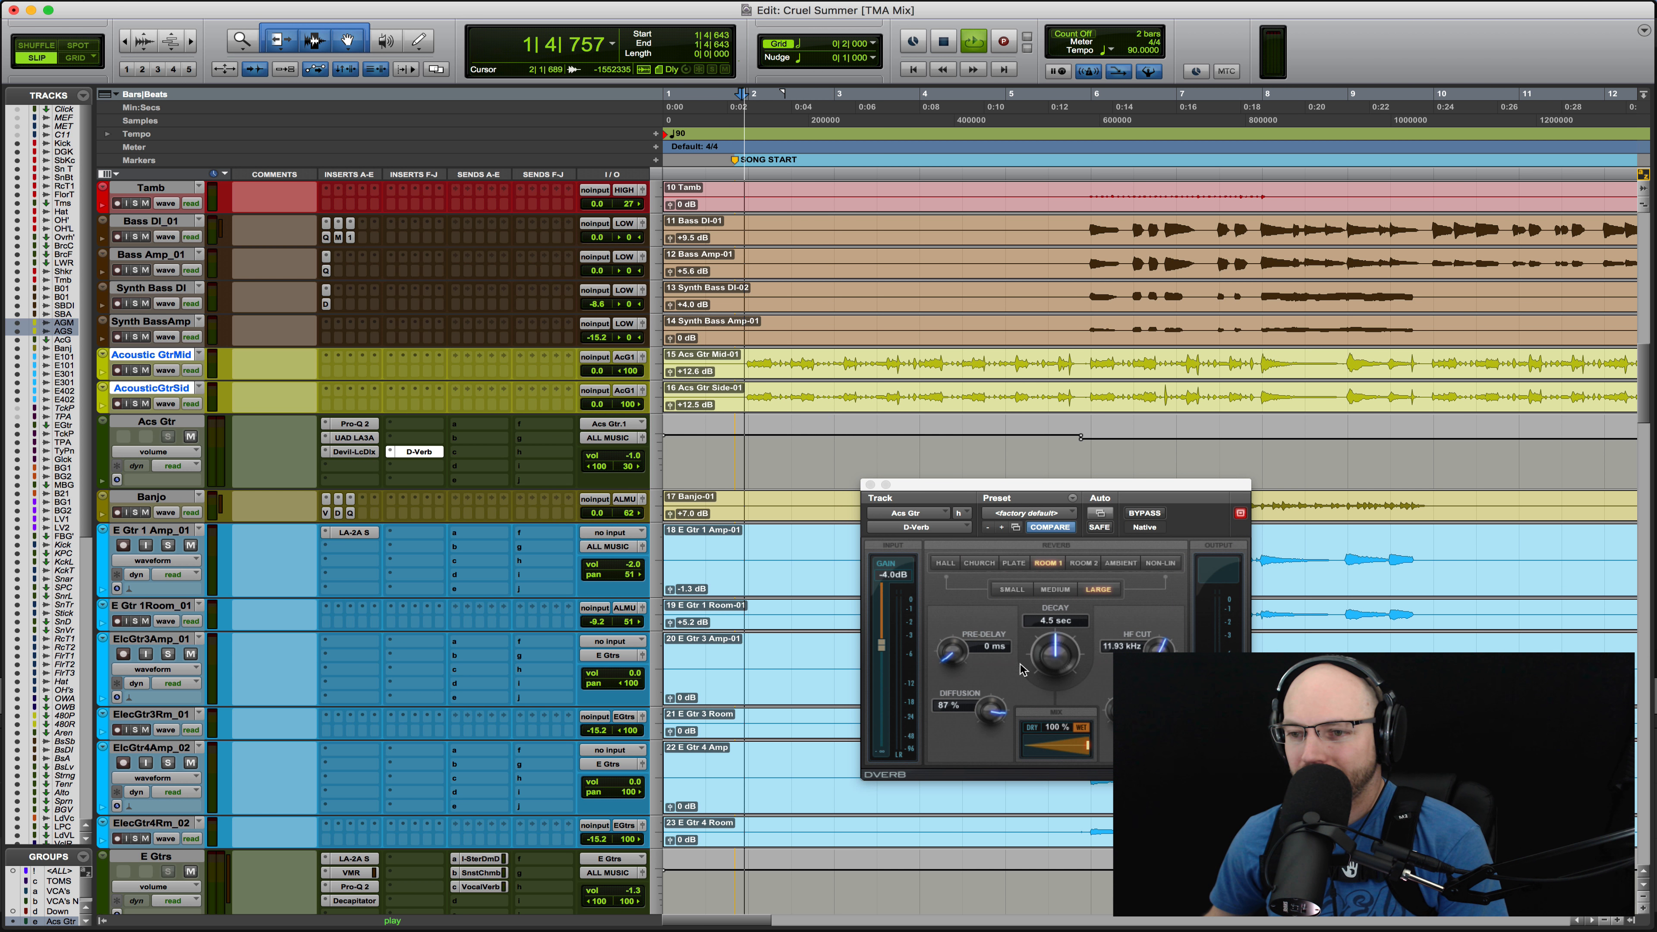
{"action": "left_click_drag", "start_coordinate": [881, 645], "coordinate": [882, 583]}
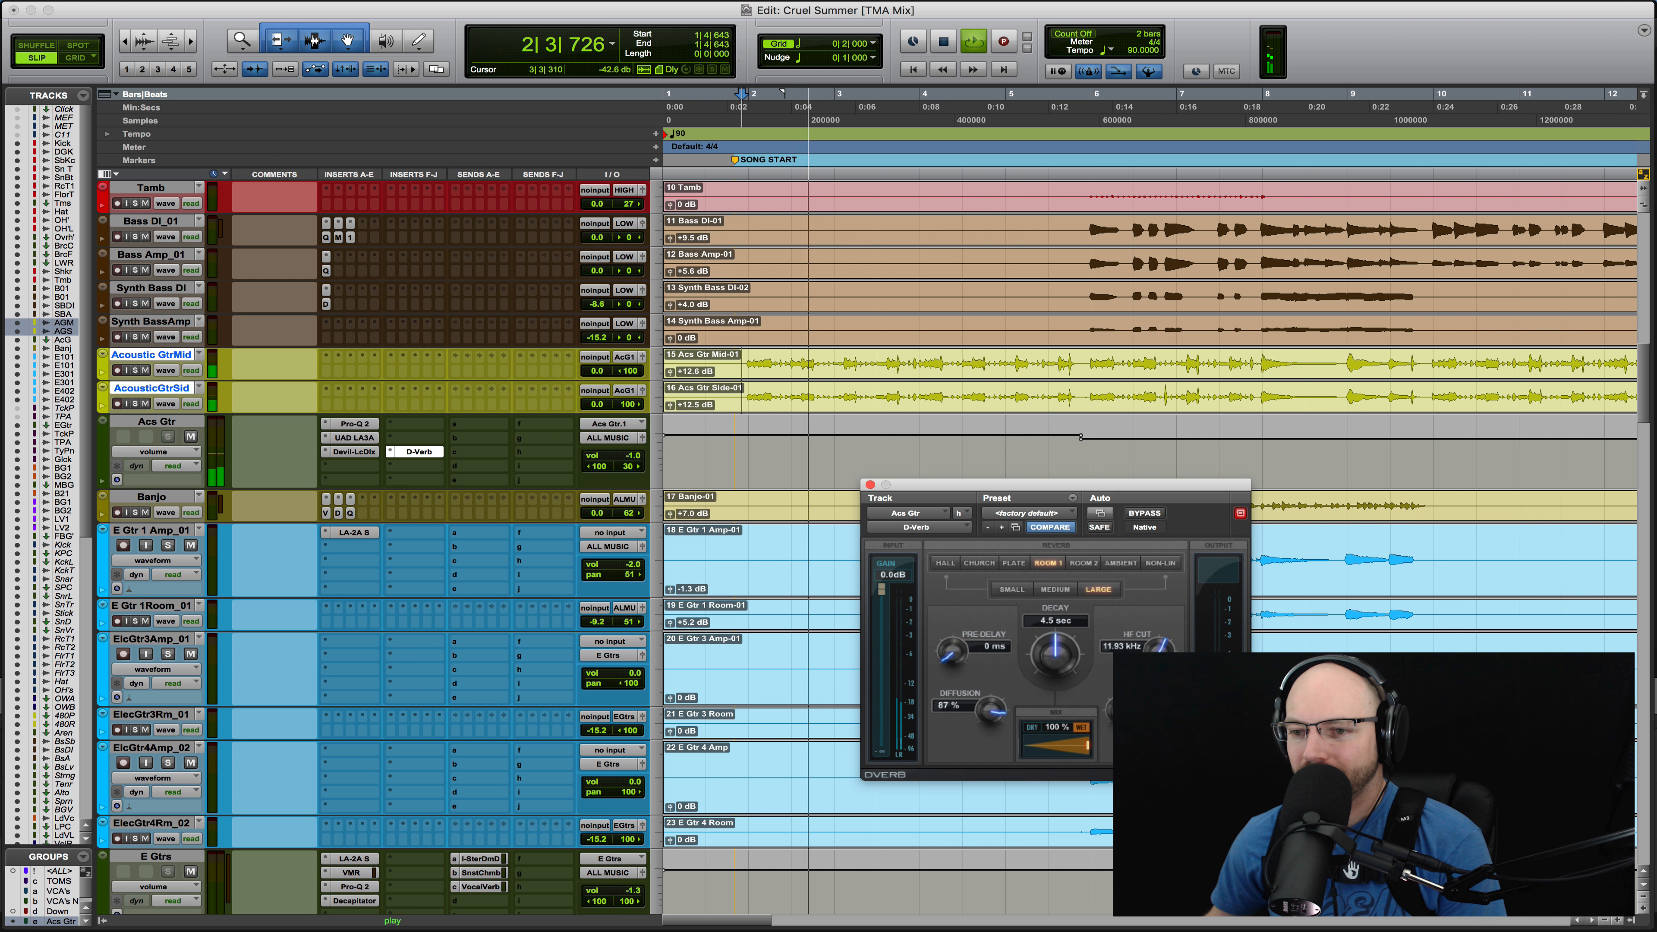
{"action": "left_click_drag", "start_coordinate": [1084, 754], "coordinate": [1037, 756]}
{"action": "left_click", "coordinate": [1012, 590]}
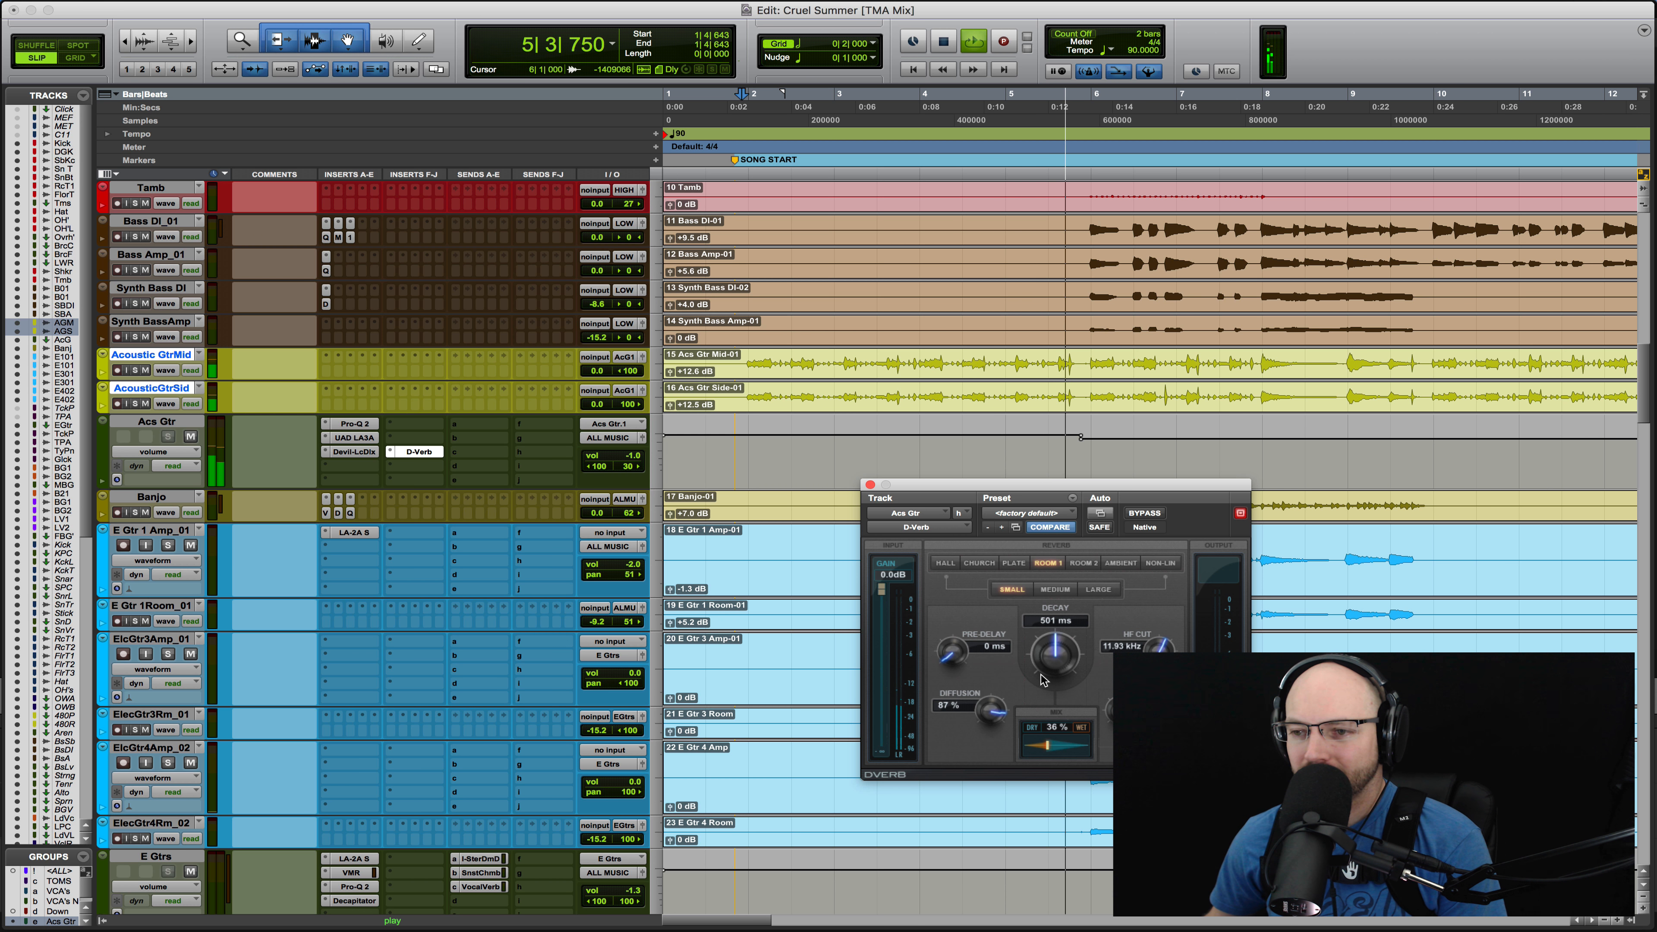
{"action": "key", "text": "space"}
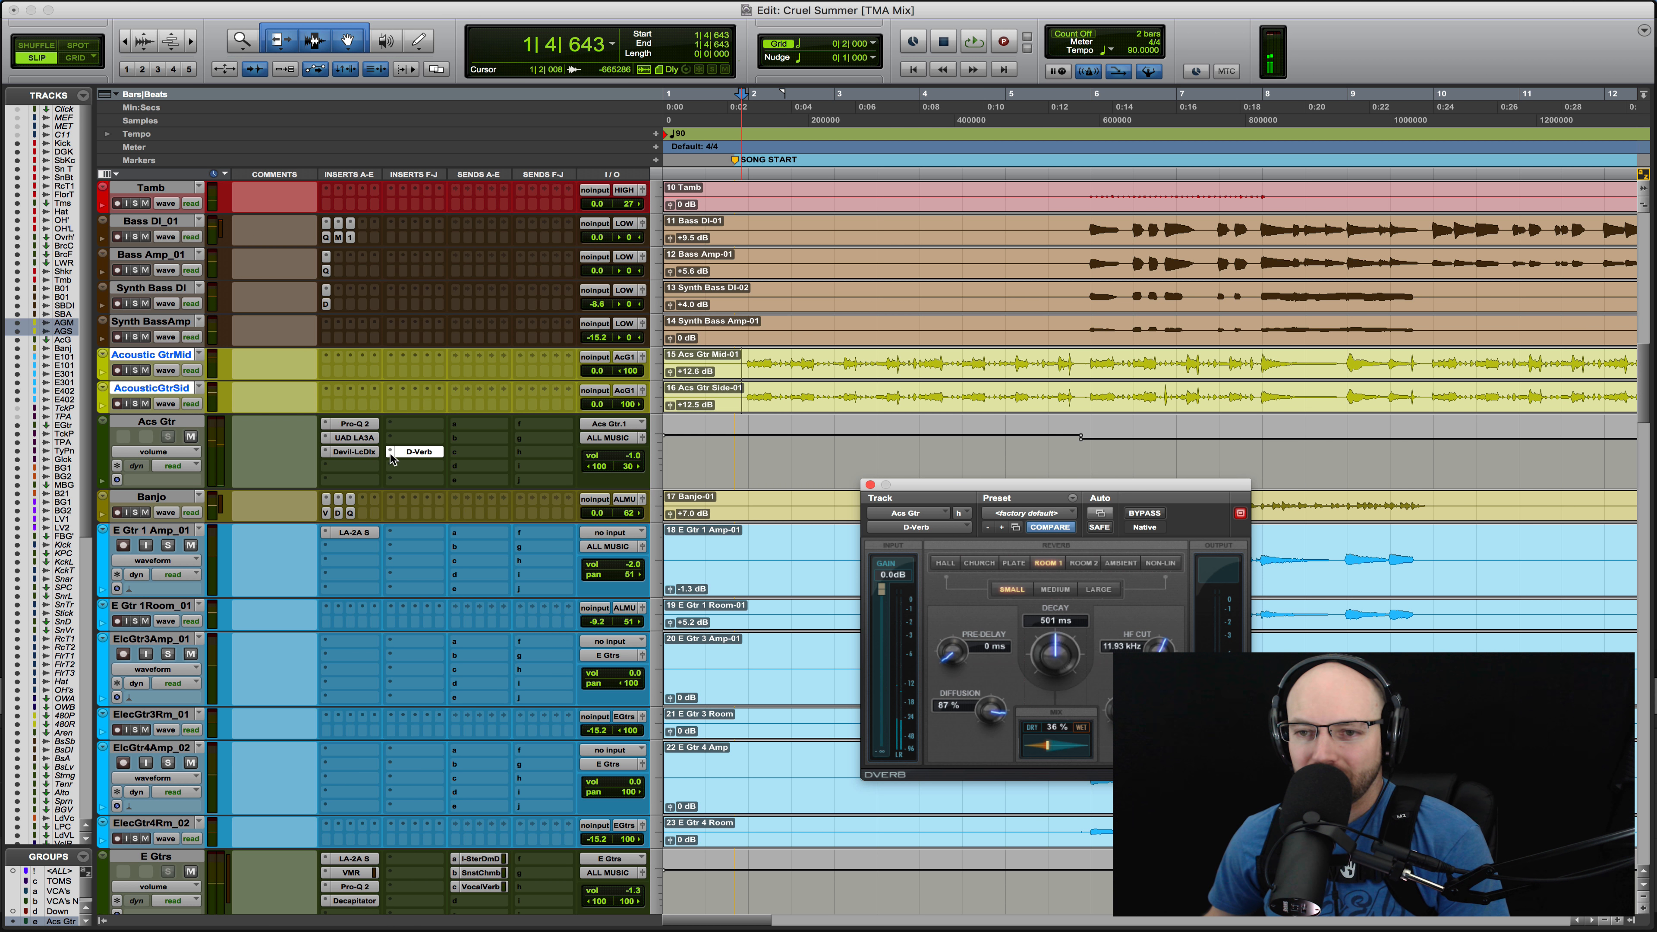
Remove the D-Verb insert from the Acs Gtr track
{"action": "left_click", "coordinate": [434, 373]}
{"action": "left_click", "coordinate": [428, 386]}
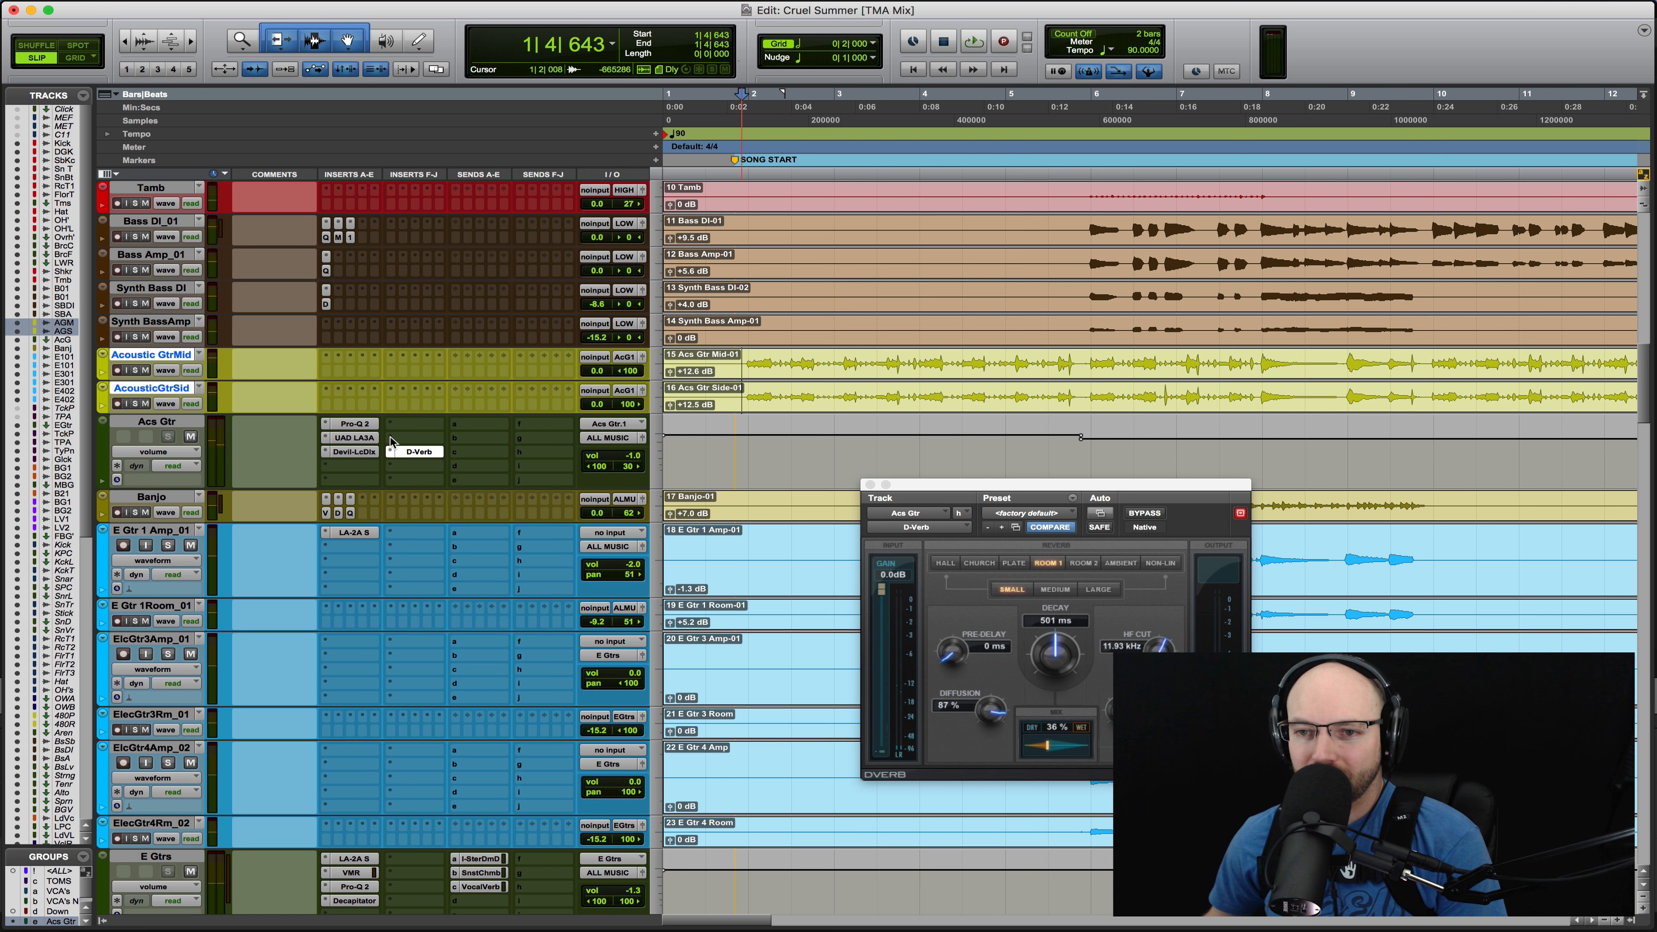
{"action": "left_click", "coordinate": [392, 450]}
{"action": "left_click", "coordinate": [404, 385]}
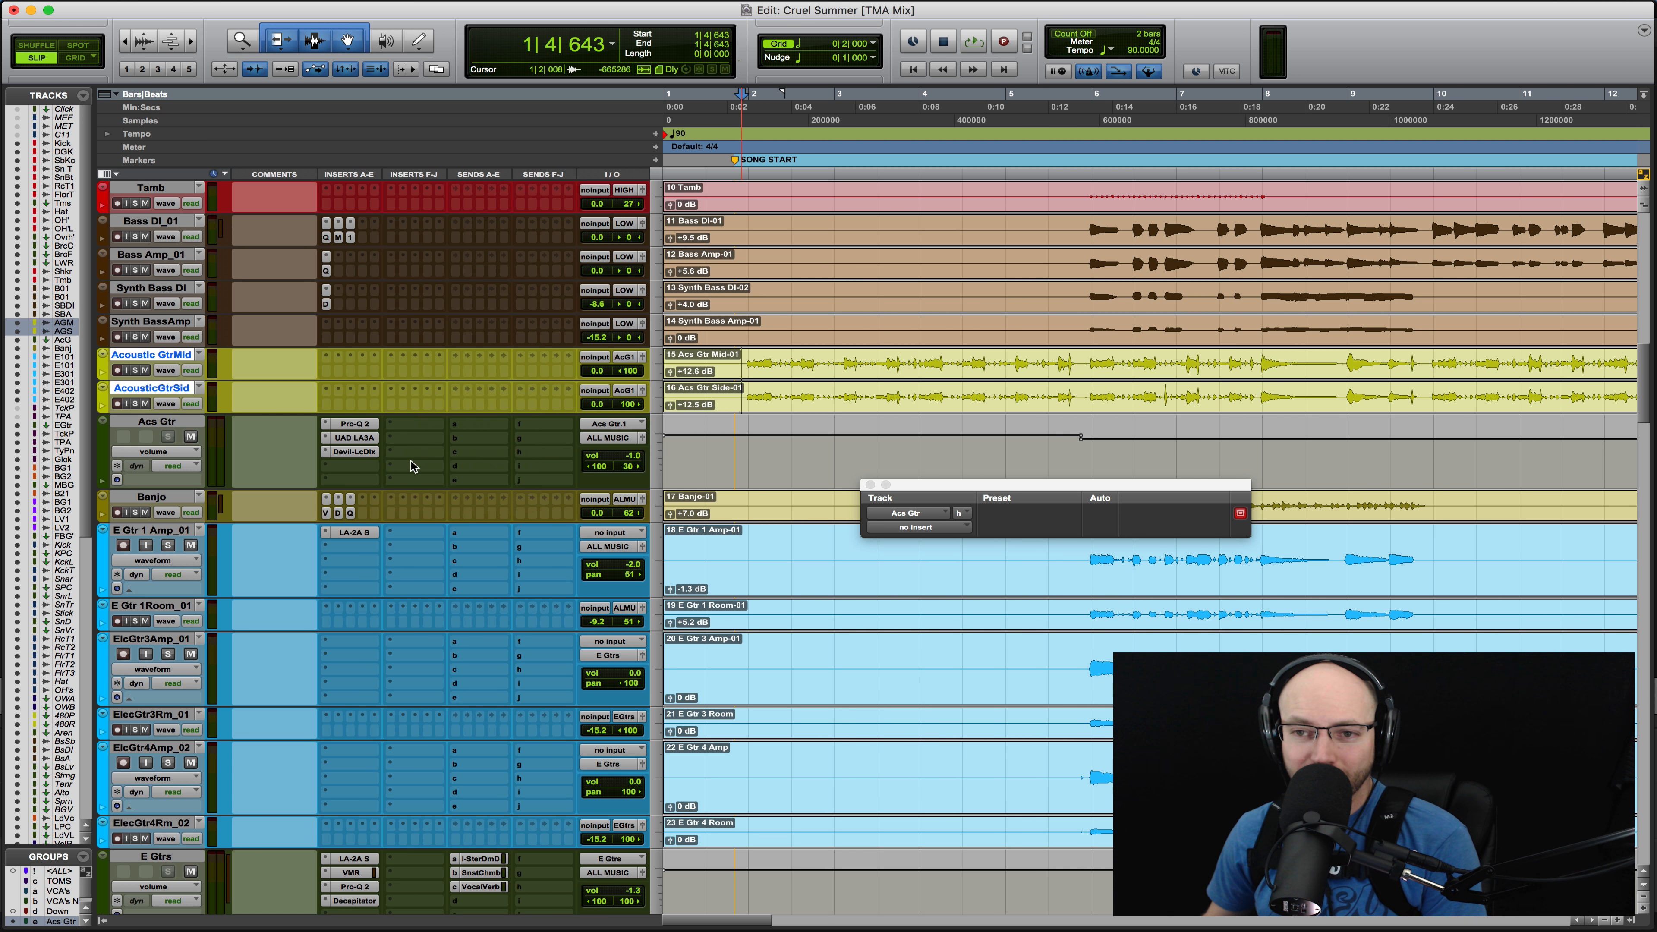
Send the Acs Gtr track to the Vocal Verb stereo bus and set the send level to -11.3 dB during playback
{"action": "left_click", "coordinate": [463, 427]}
{"action": "mouse_move", "coordinate": [502, 469]}
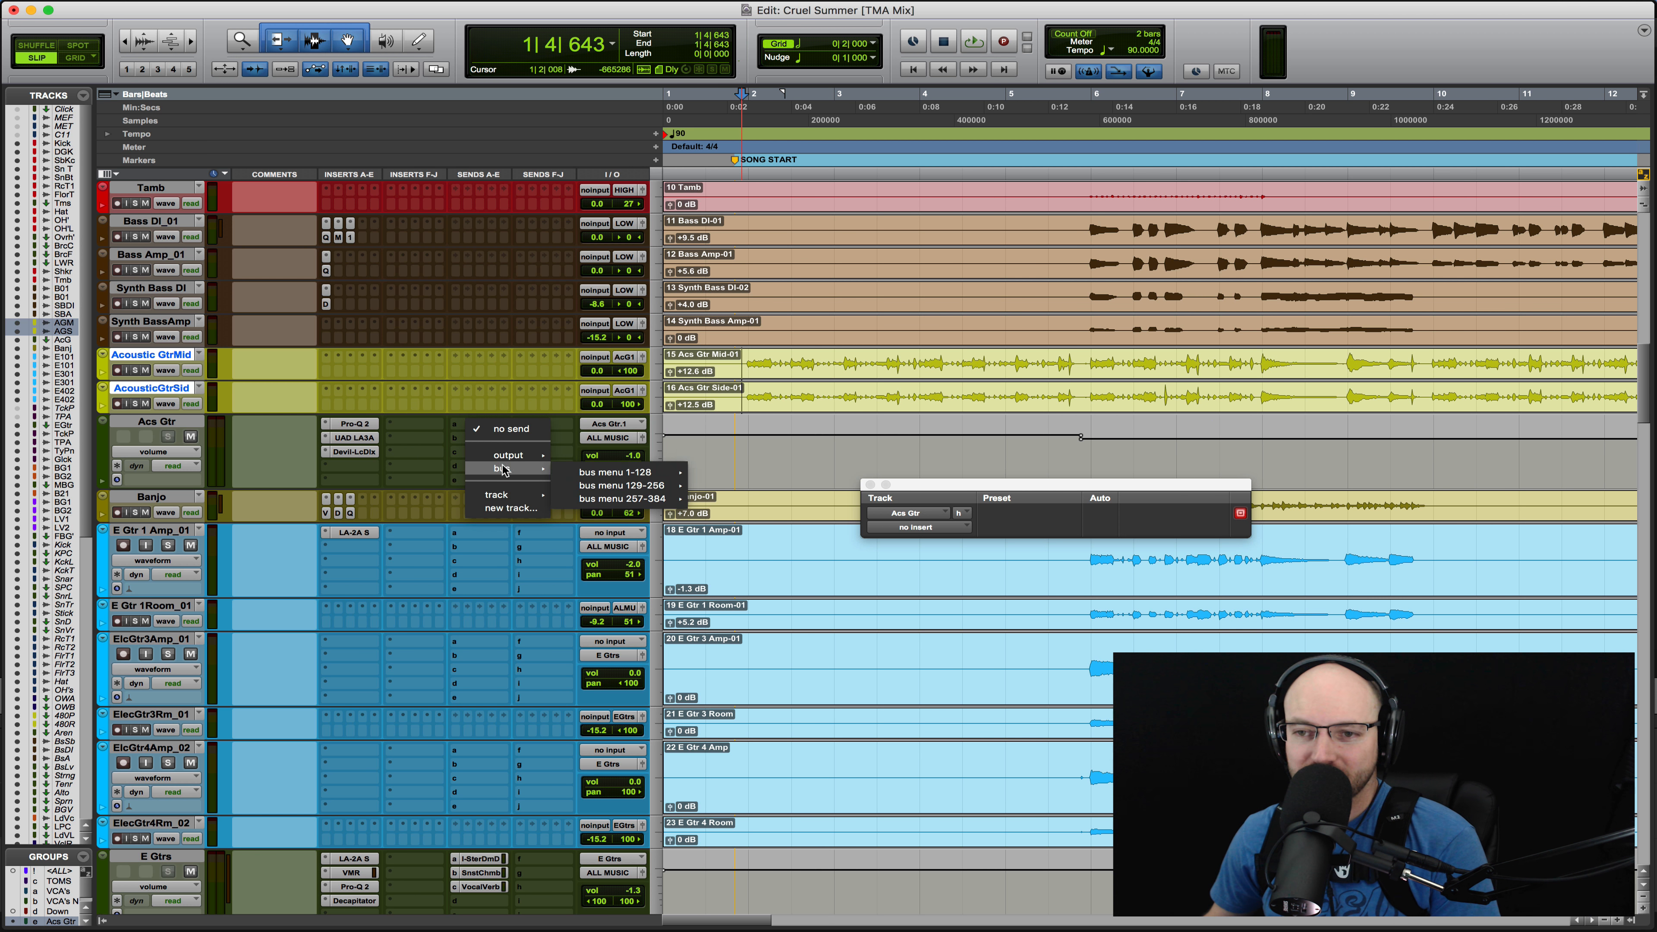
{"action": "mouse_move", "coordinate": [616, 472]}
{"action": "scroll", "coordinate": [782, 816], "scroll_direction": "down", "scroll_amount": 5}
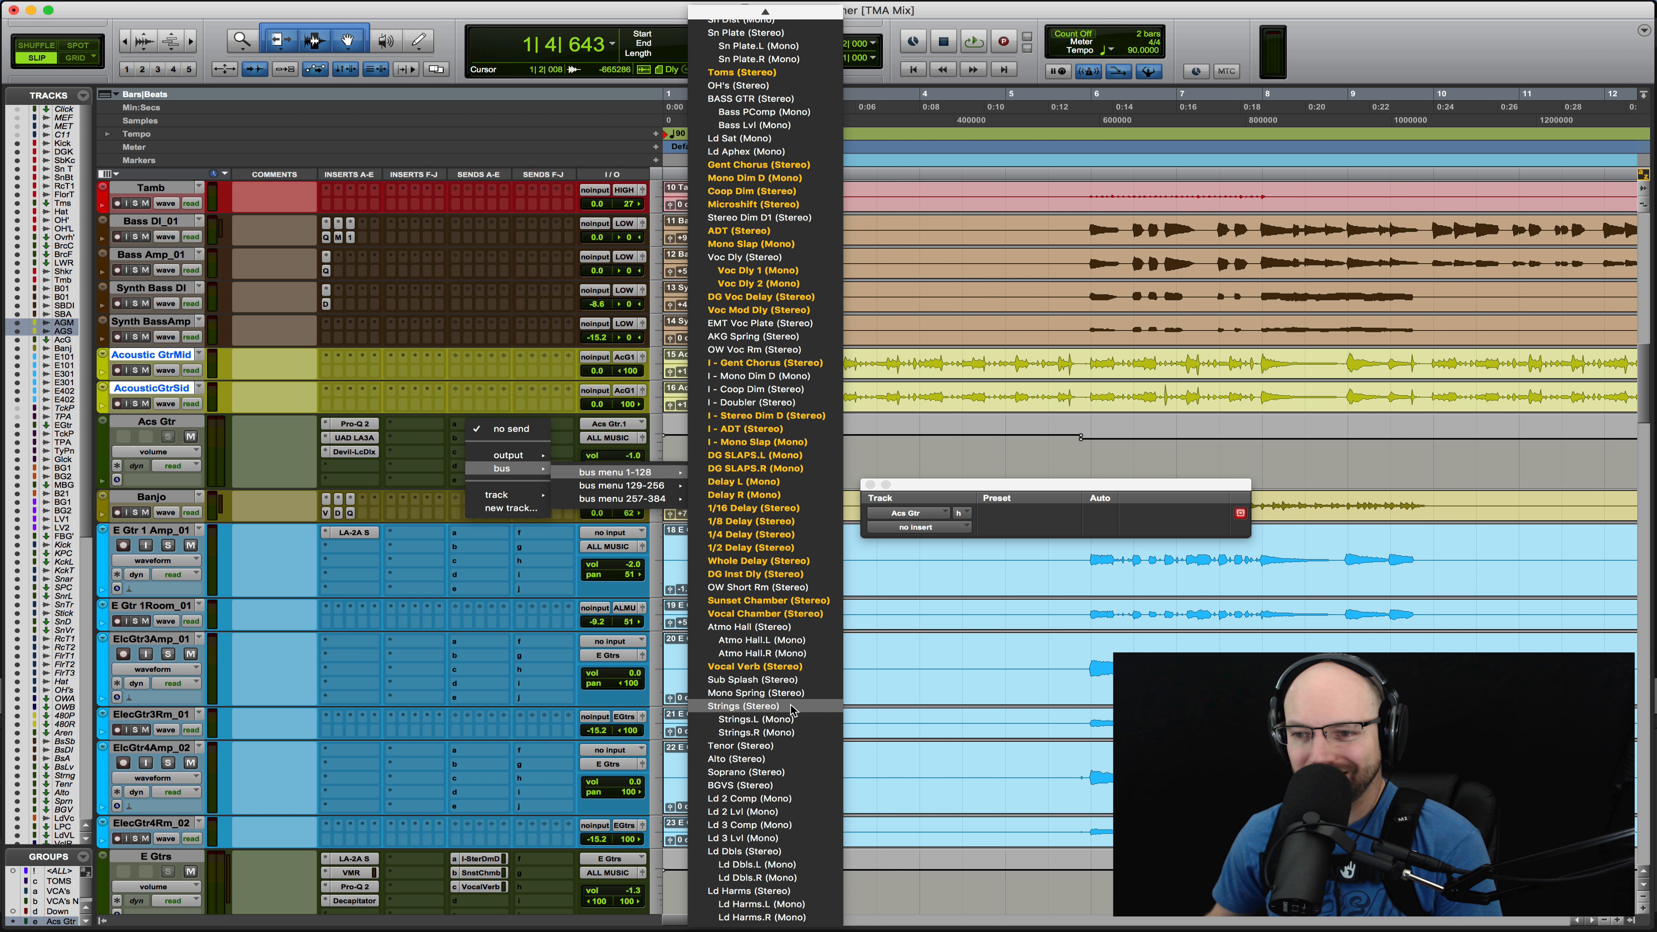
{"action": "left_click", "coordinate": [757, 666]}
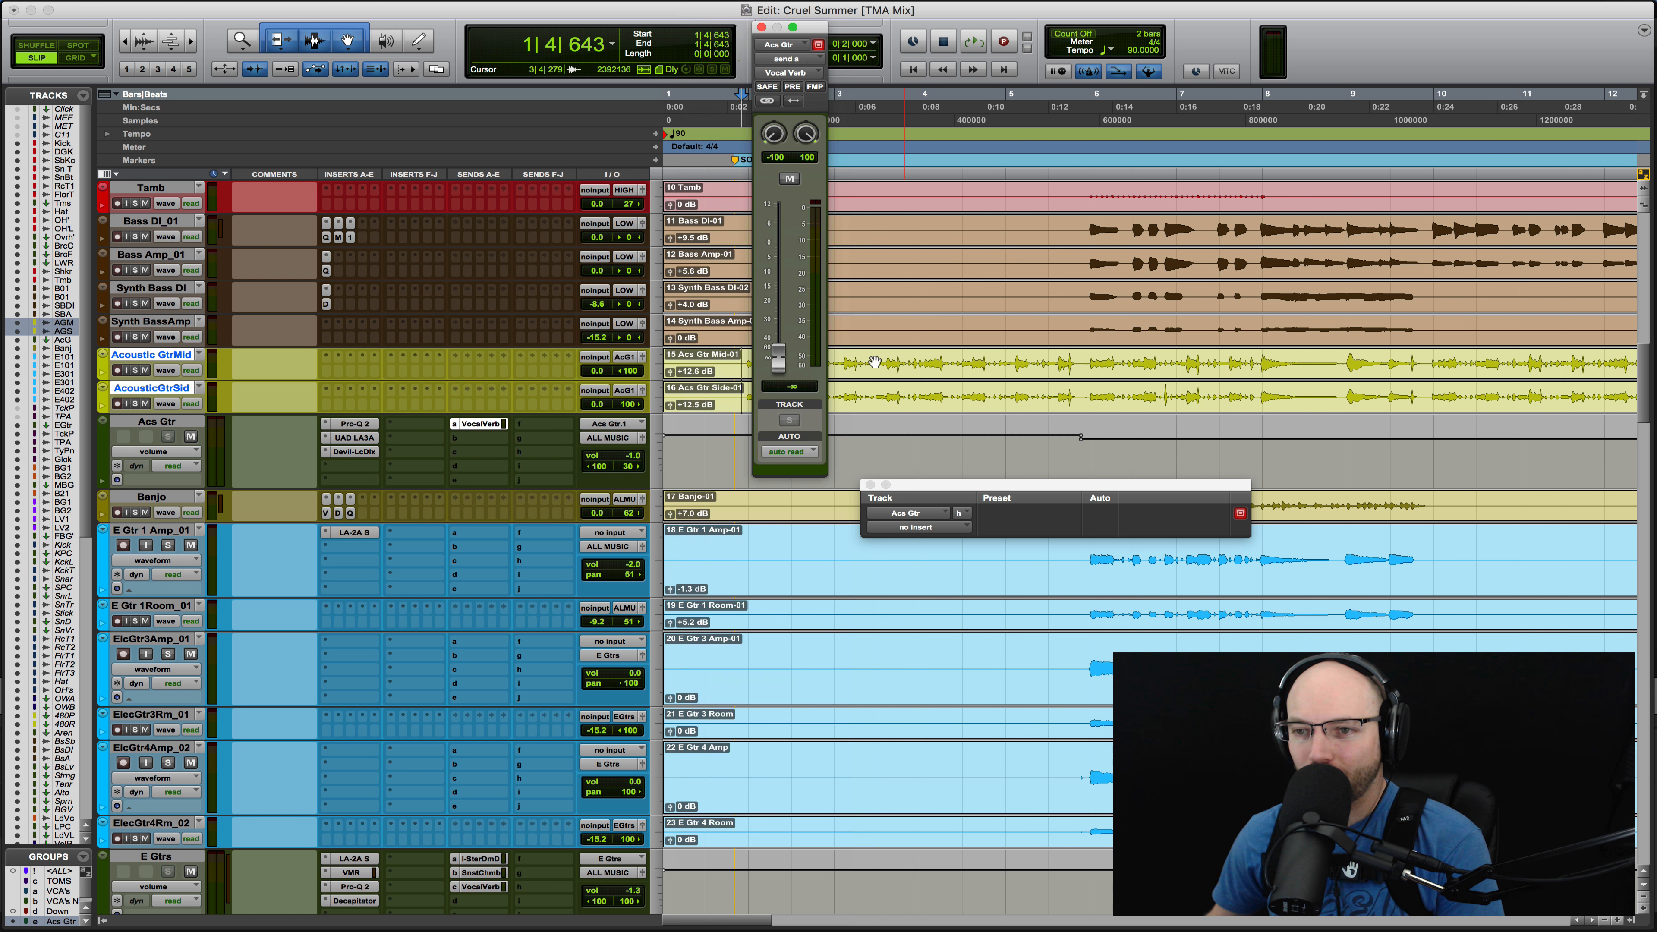
{"action": "left_click_drag", "start_coordinate": [780, 358], "coordinate": [781, 283]}
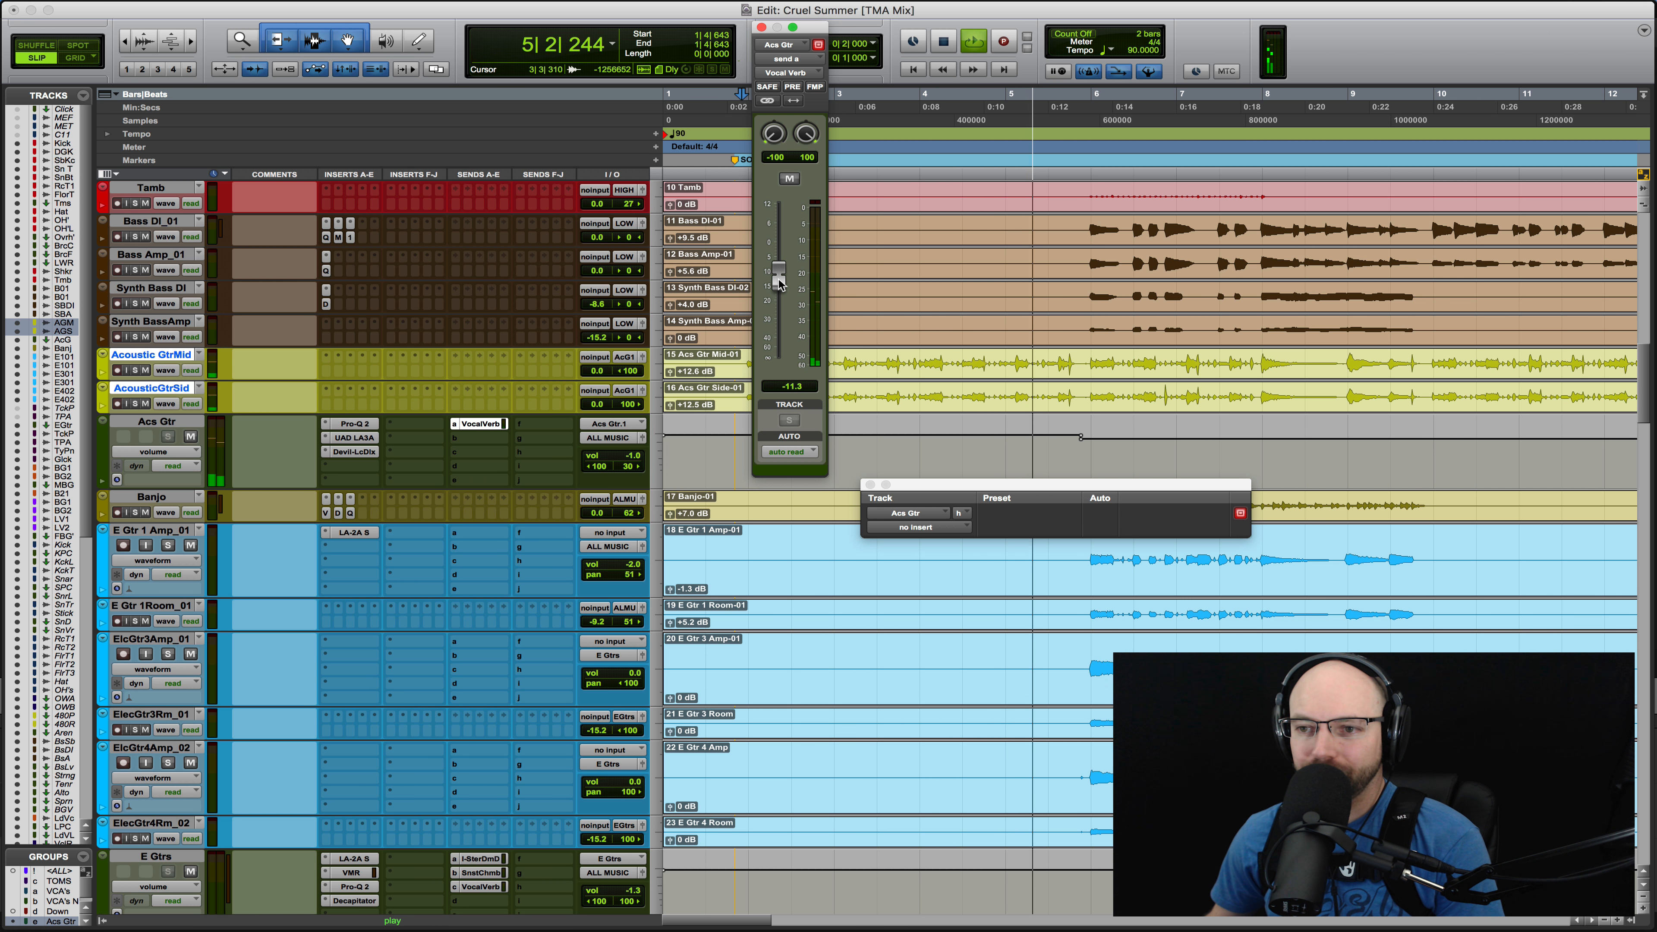
{"action": "key", "text": "space"}
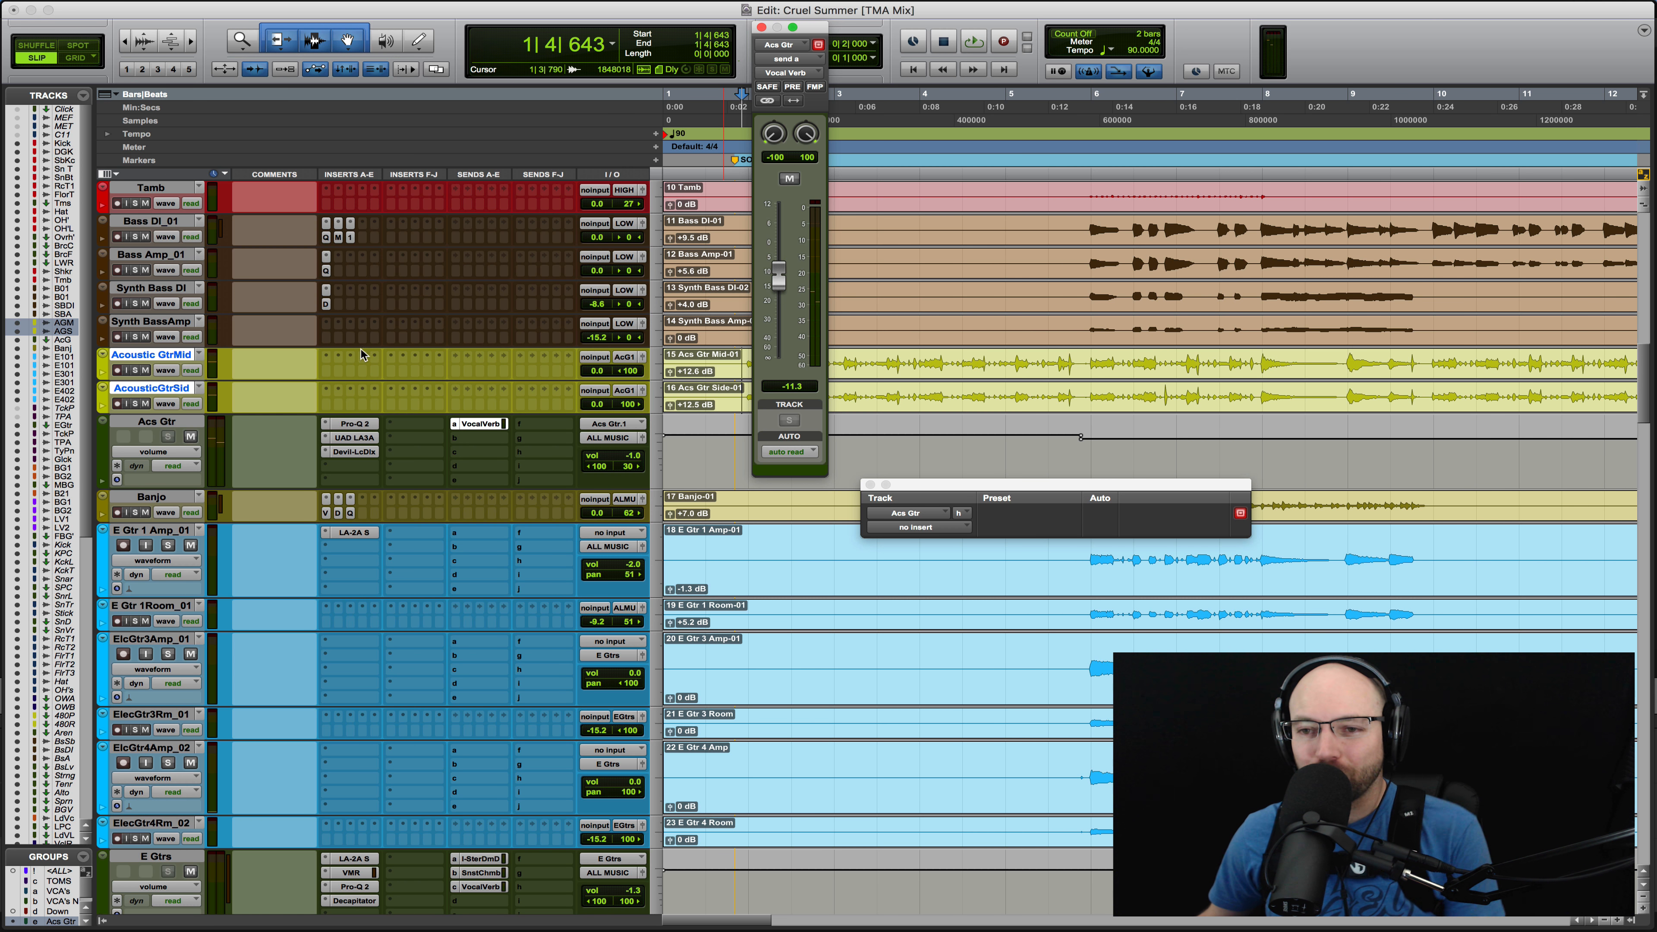
Open the Pro-Q 2 EQ on the Vocal Room track and play the mix from the intro
{"action": "scroll", "coordinate": [266, 449], "scroll_direction": "down", "scroll_amount": 6}
{"action": "scroll", "coordinate": [265, 451], "scroll_direction": "down", "scroll_amount": 15}
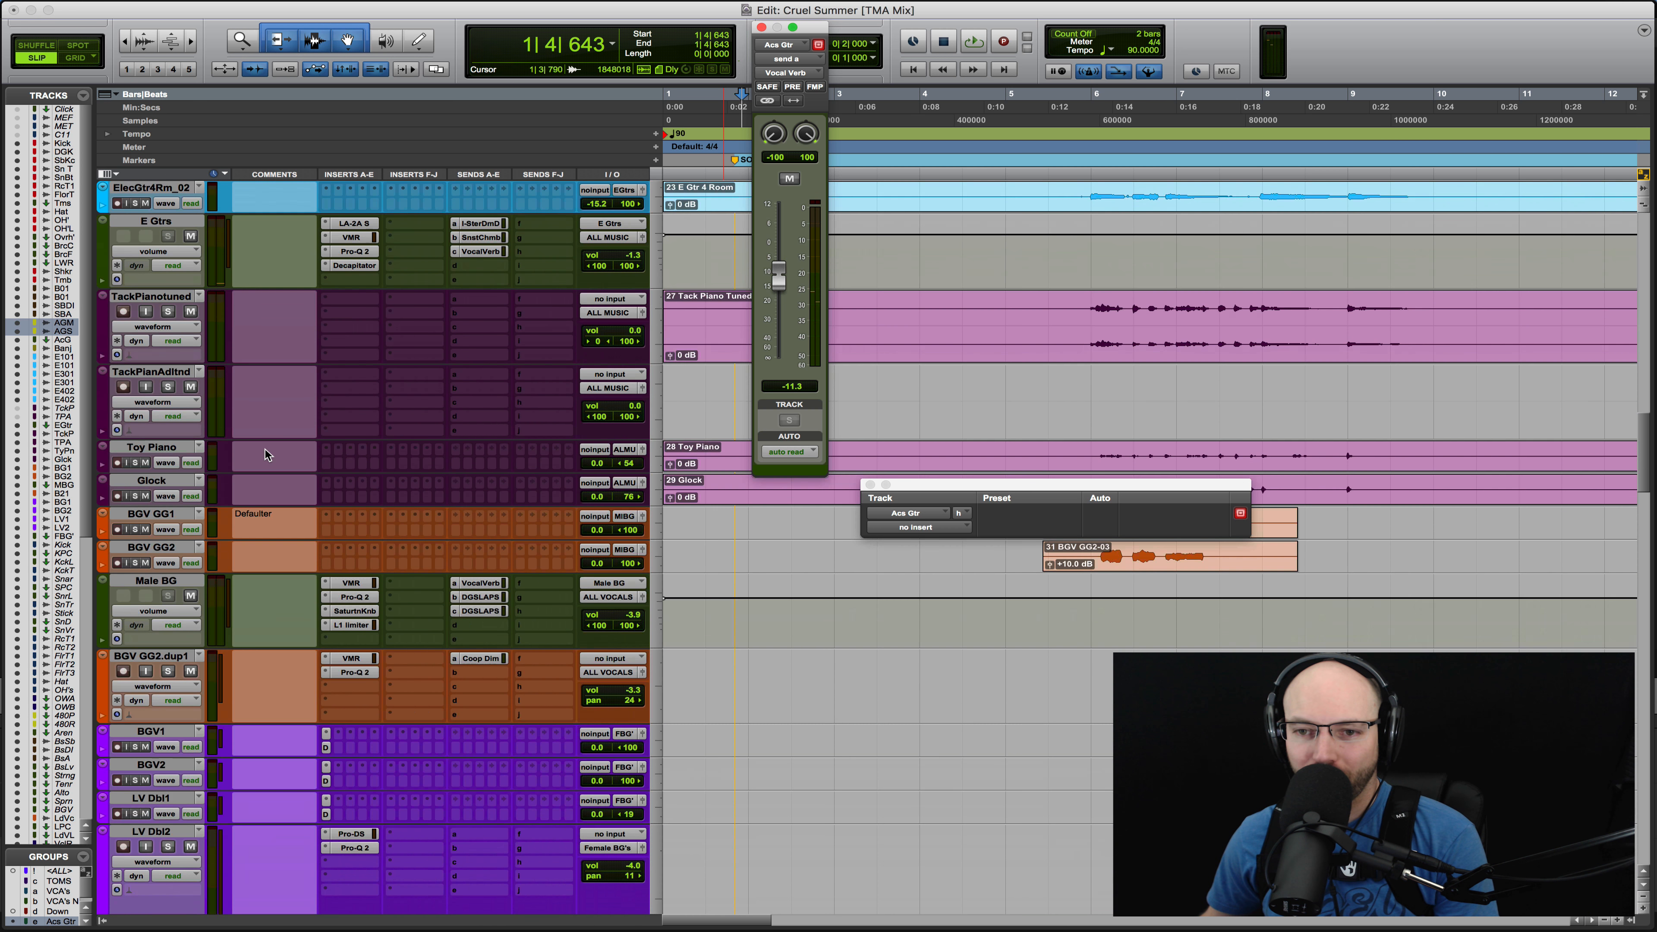
{"action": "scroll", "coordinate": [265, 450], "scroll_direction": "down", "scroll_amount": 10}
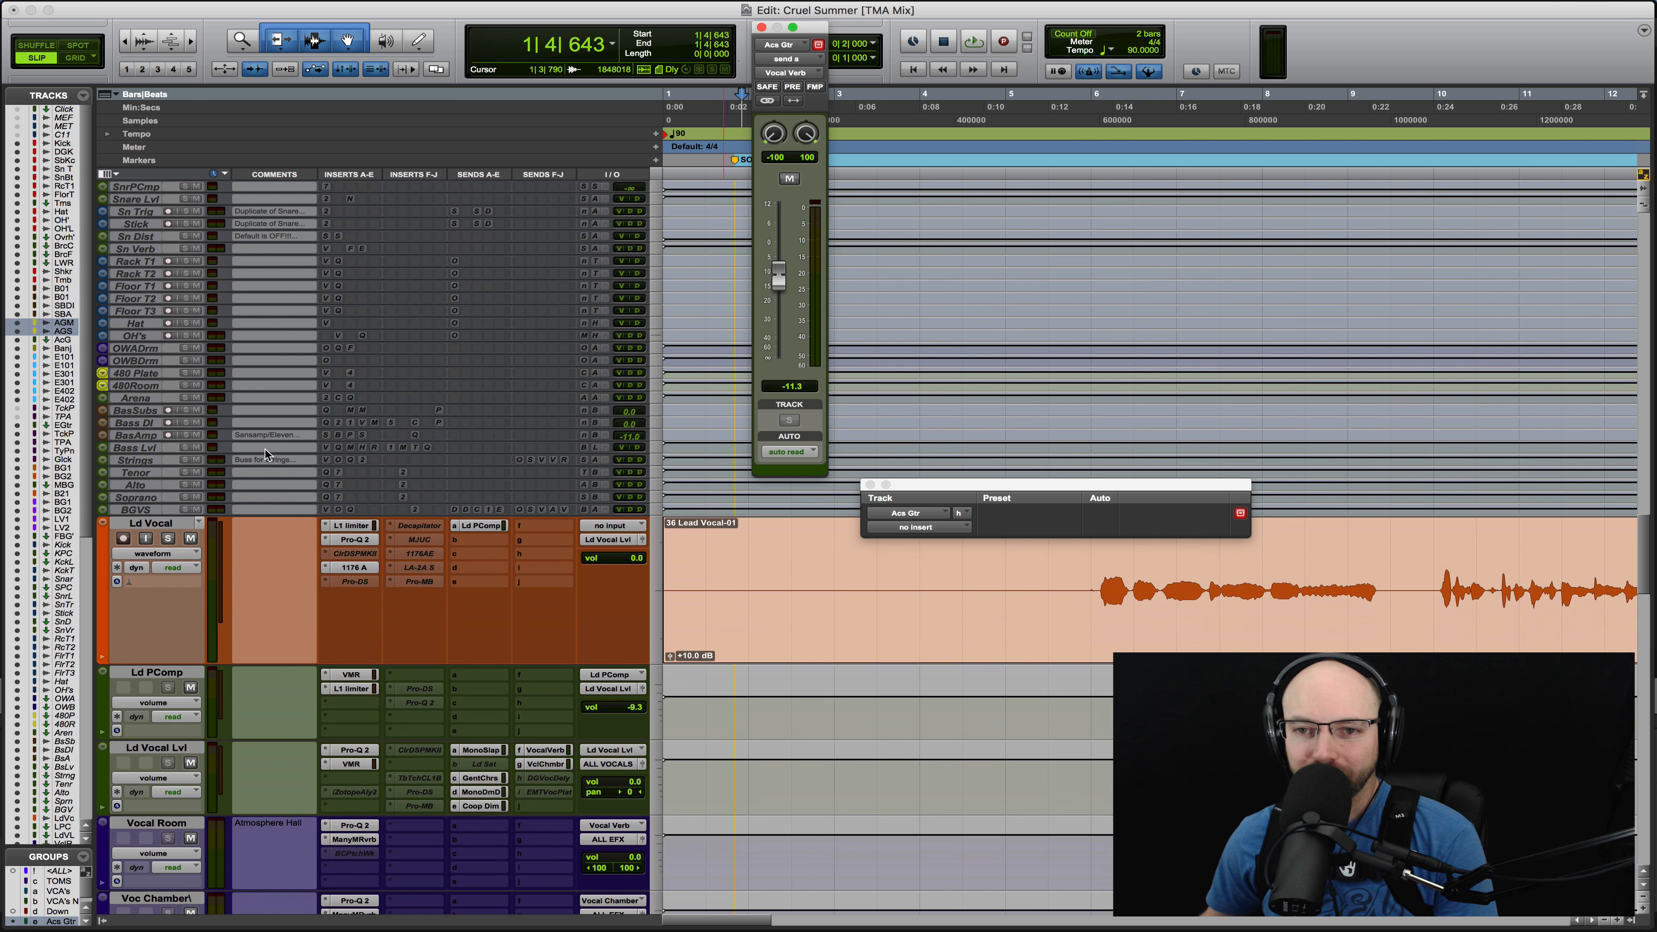
{"action": "scroll", "coordinate": [281, 588], "scroll_direction": "down", "scroll_amount": 2}
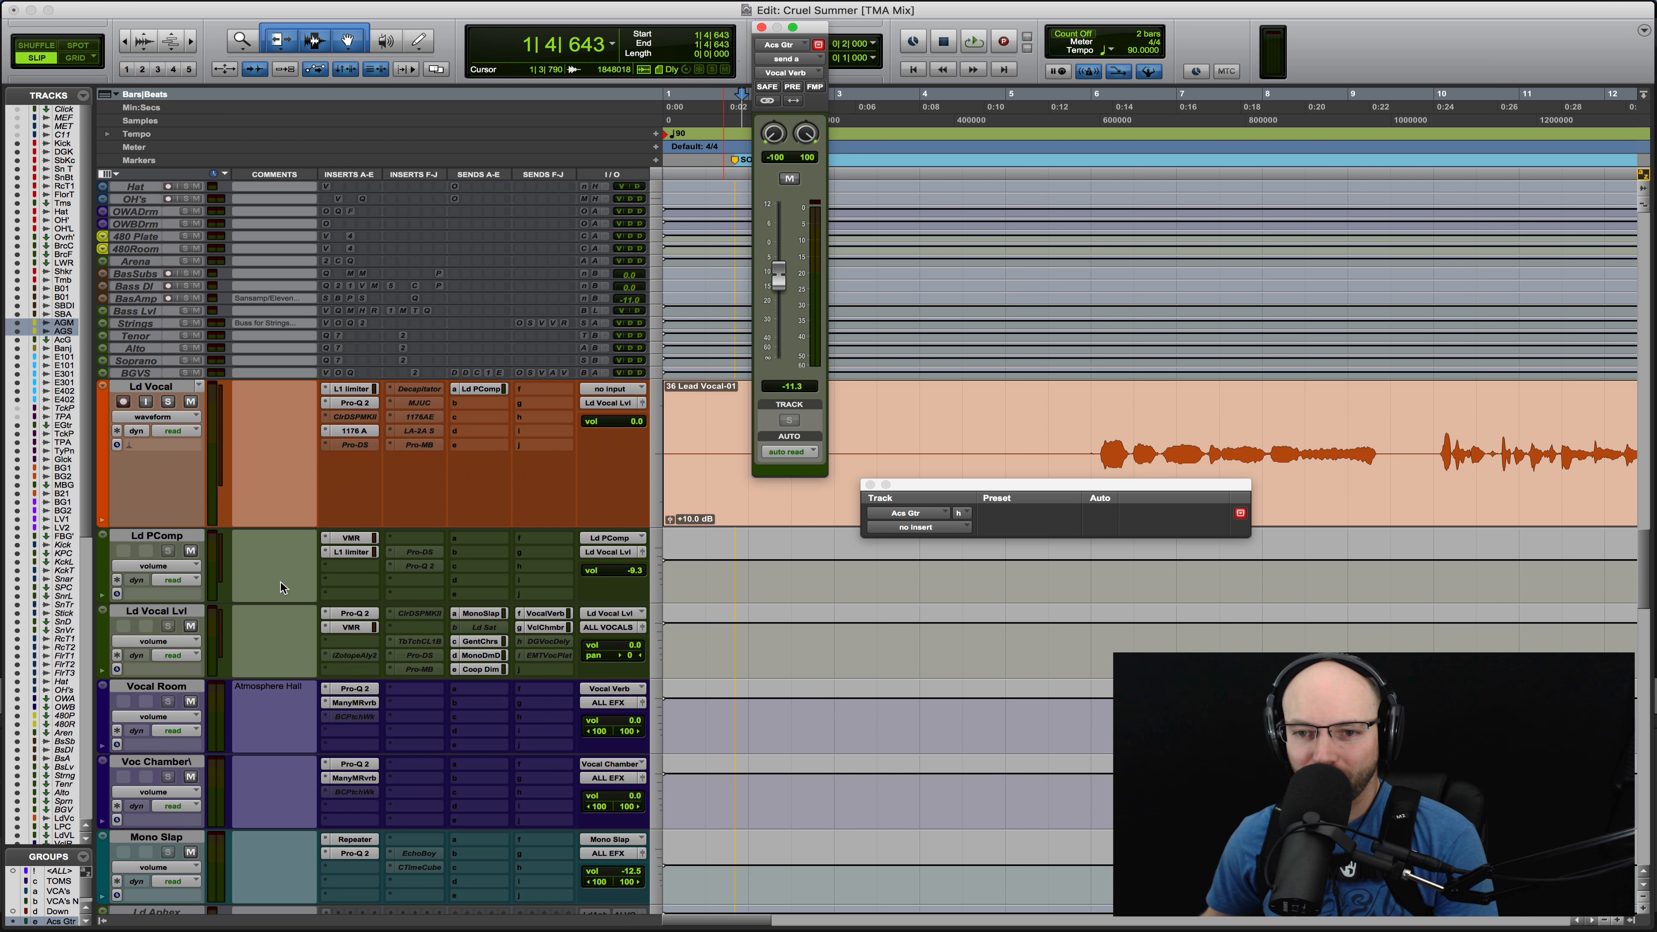
{"action": "left_click", "coordinate": [356, 689]}
{"action": "key", "text": "space"}
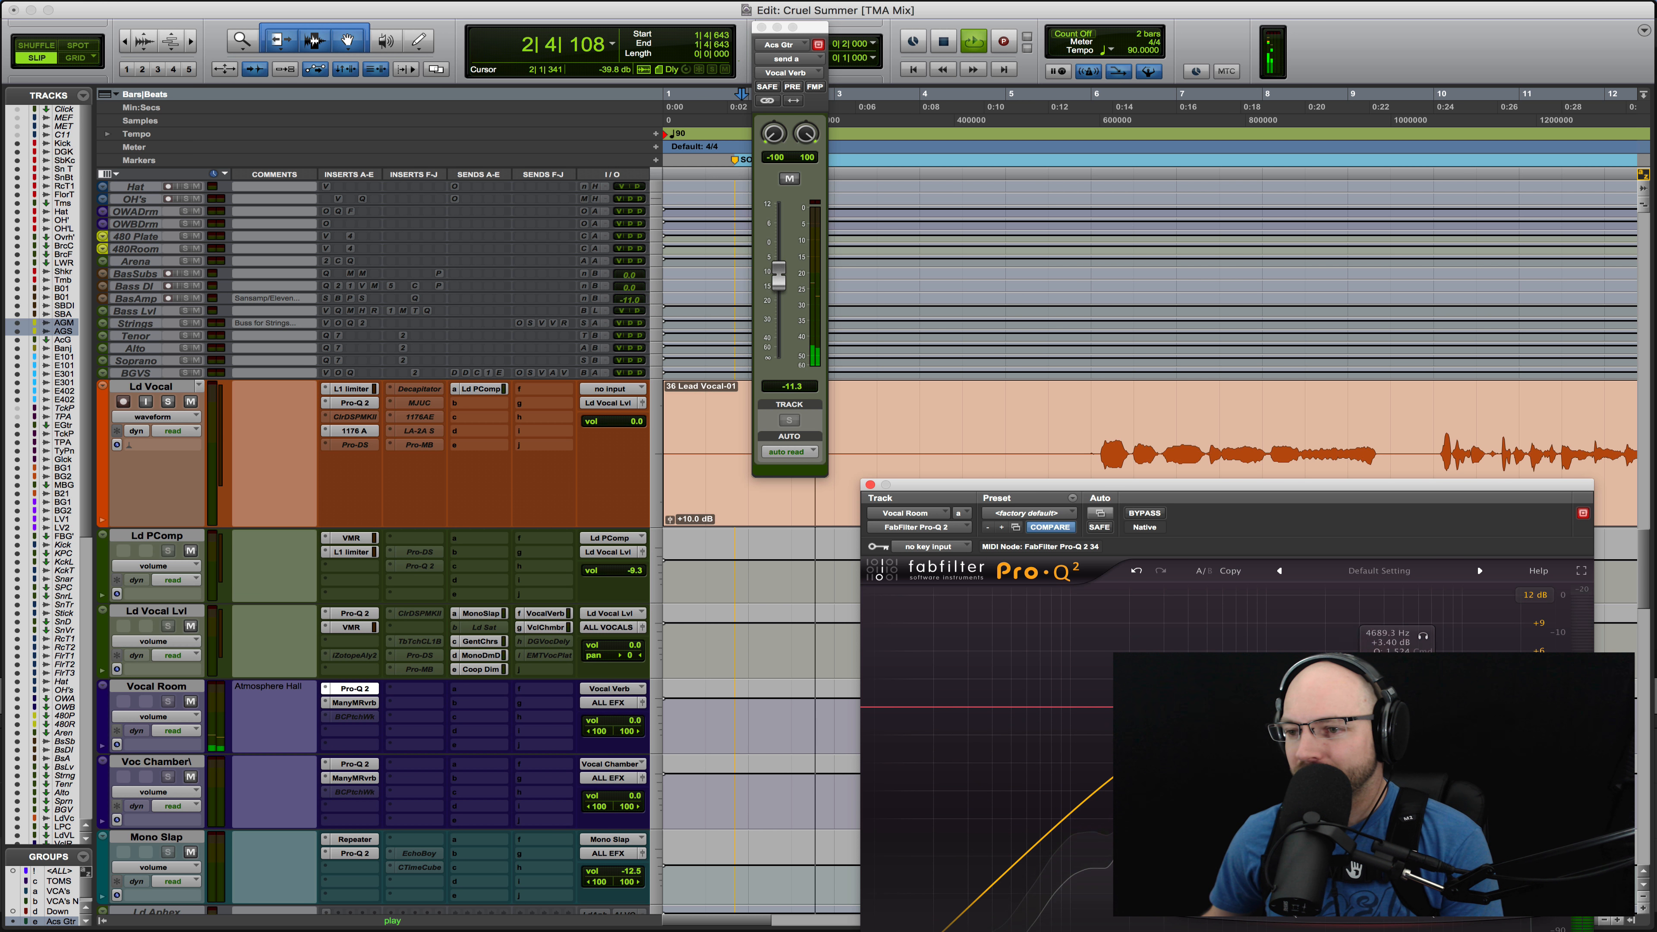
Adjust the high-frequency band near 4.7 kHz in the Vocal Room's Pro-Q 2 during playback and close the EQ
{"action": "left_click", "coordinate": [1415, 614]}
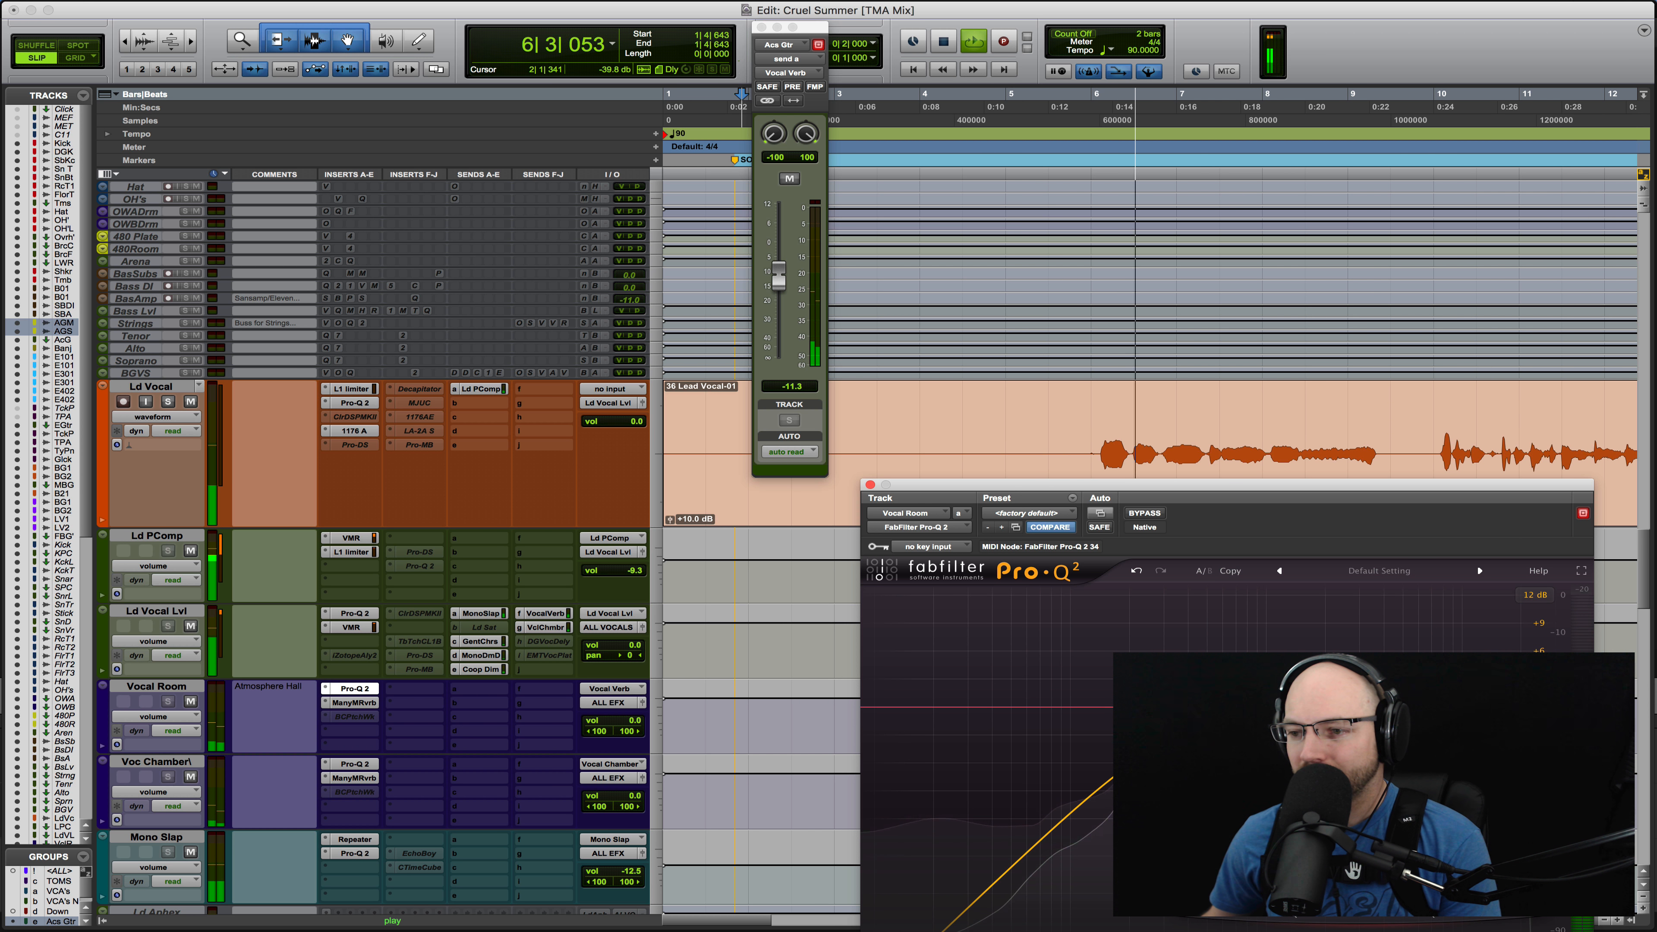
{"action": "left_click", "coordinate": [1428, 596]}
{"action": "left_click_drag", "start_coordinate": [1427, 596], "coordinate": [1431, 675]}
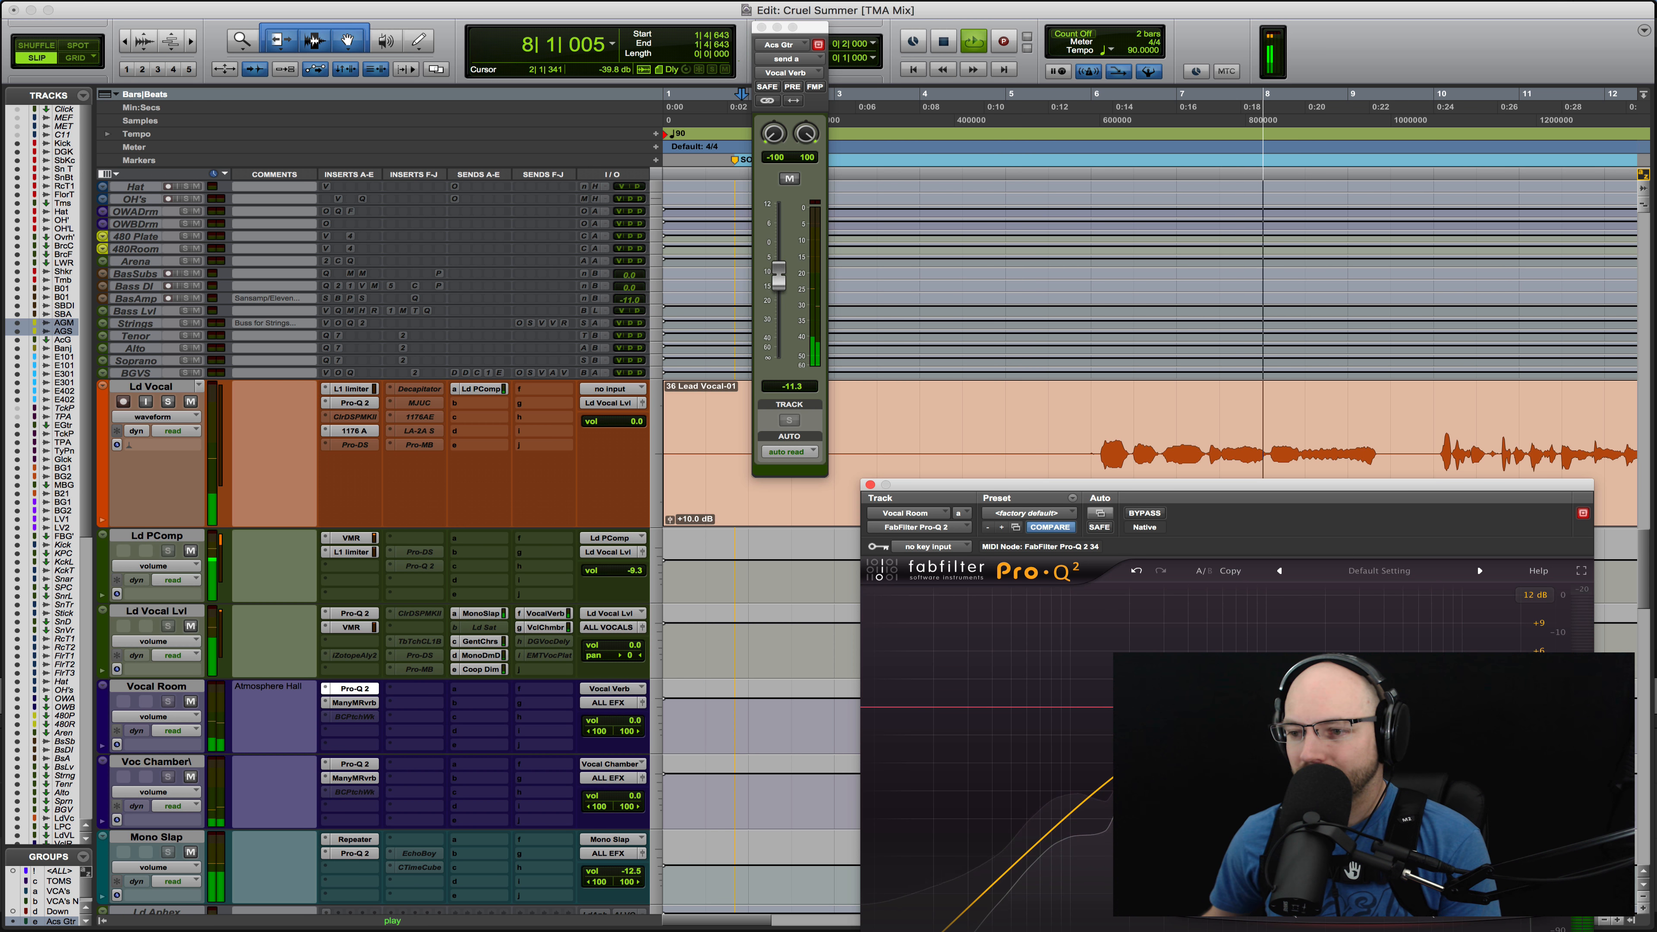
{"action": "left_click", "coordinate": [877, 487]}
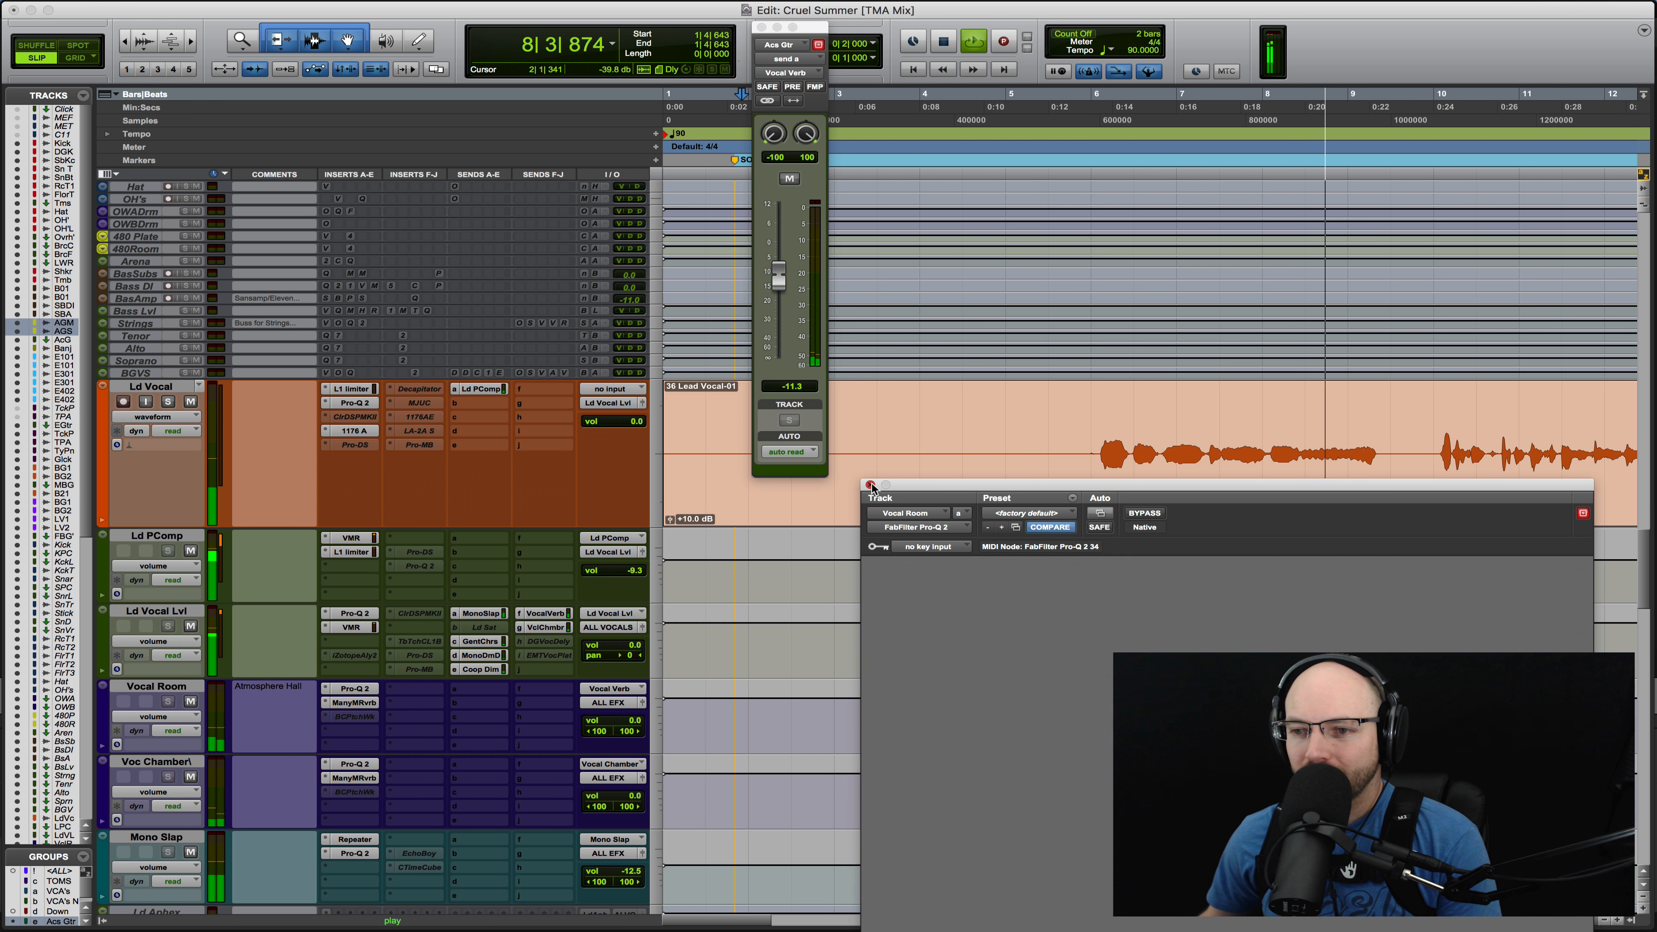
Stop playback, solo the Shaker track and play it from bar 2
{"action": "scroll", "coordinate": [903, 444], "scroll_direction": "up", "scroll_amount": 10}
{"action": "scroll", "coordinate": [904, 443], "scroll_direction": "up", "scroll_amount": 15}
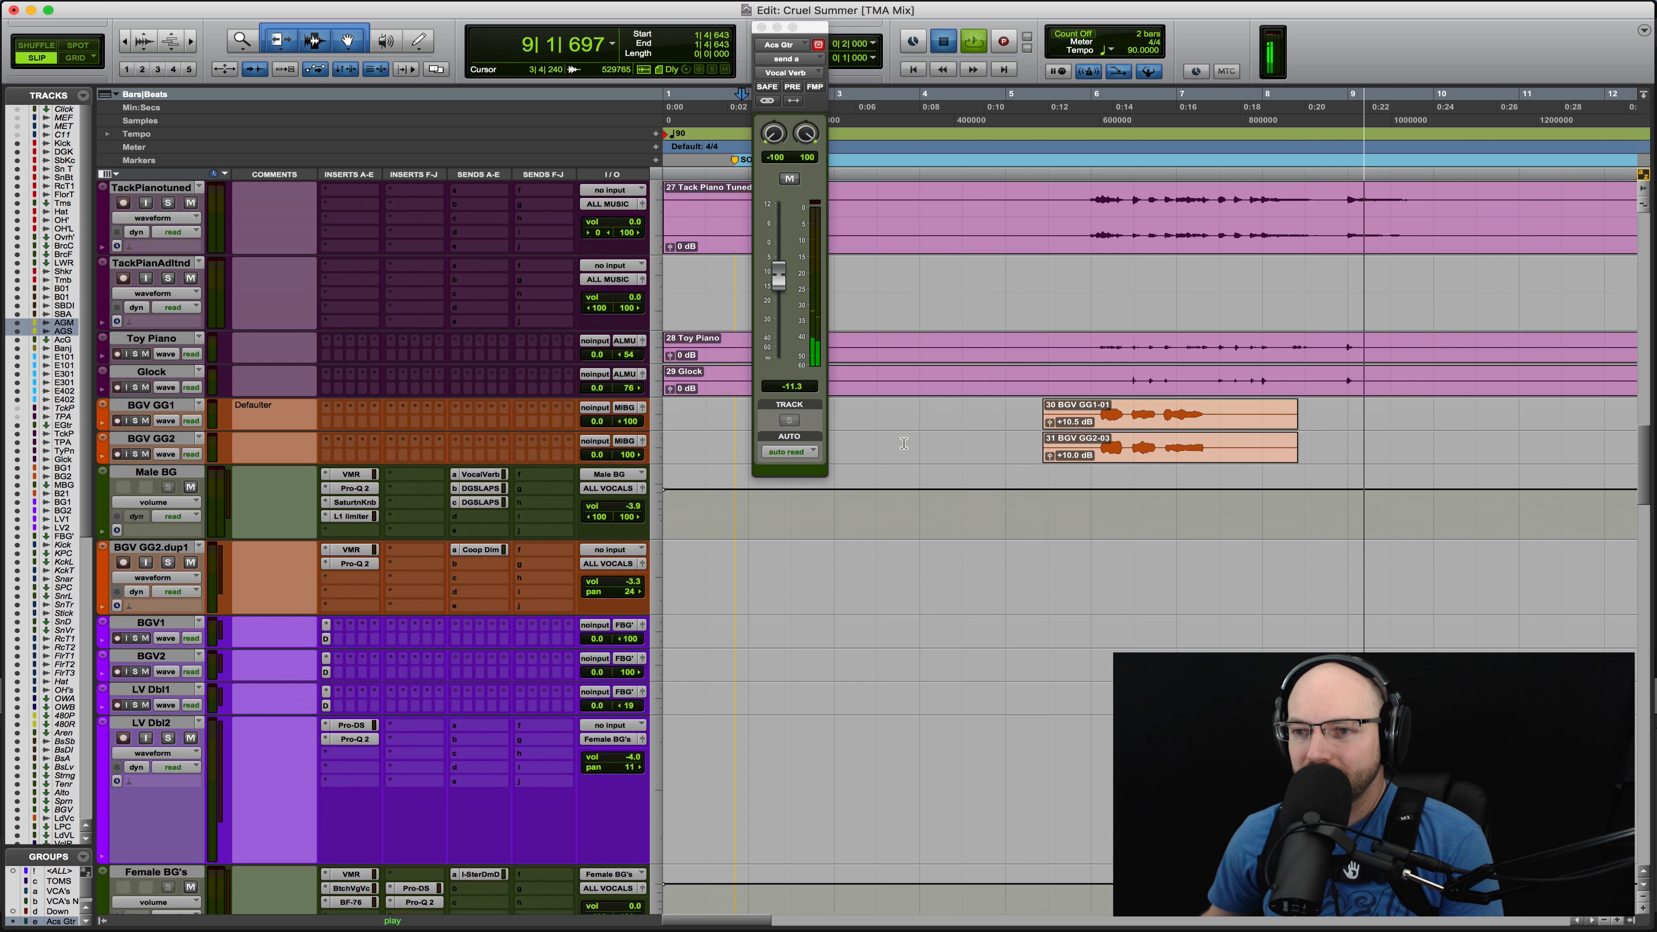
{"action": "key", "text": "space"}
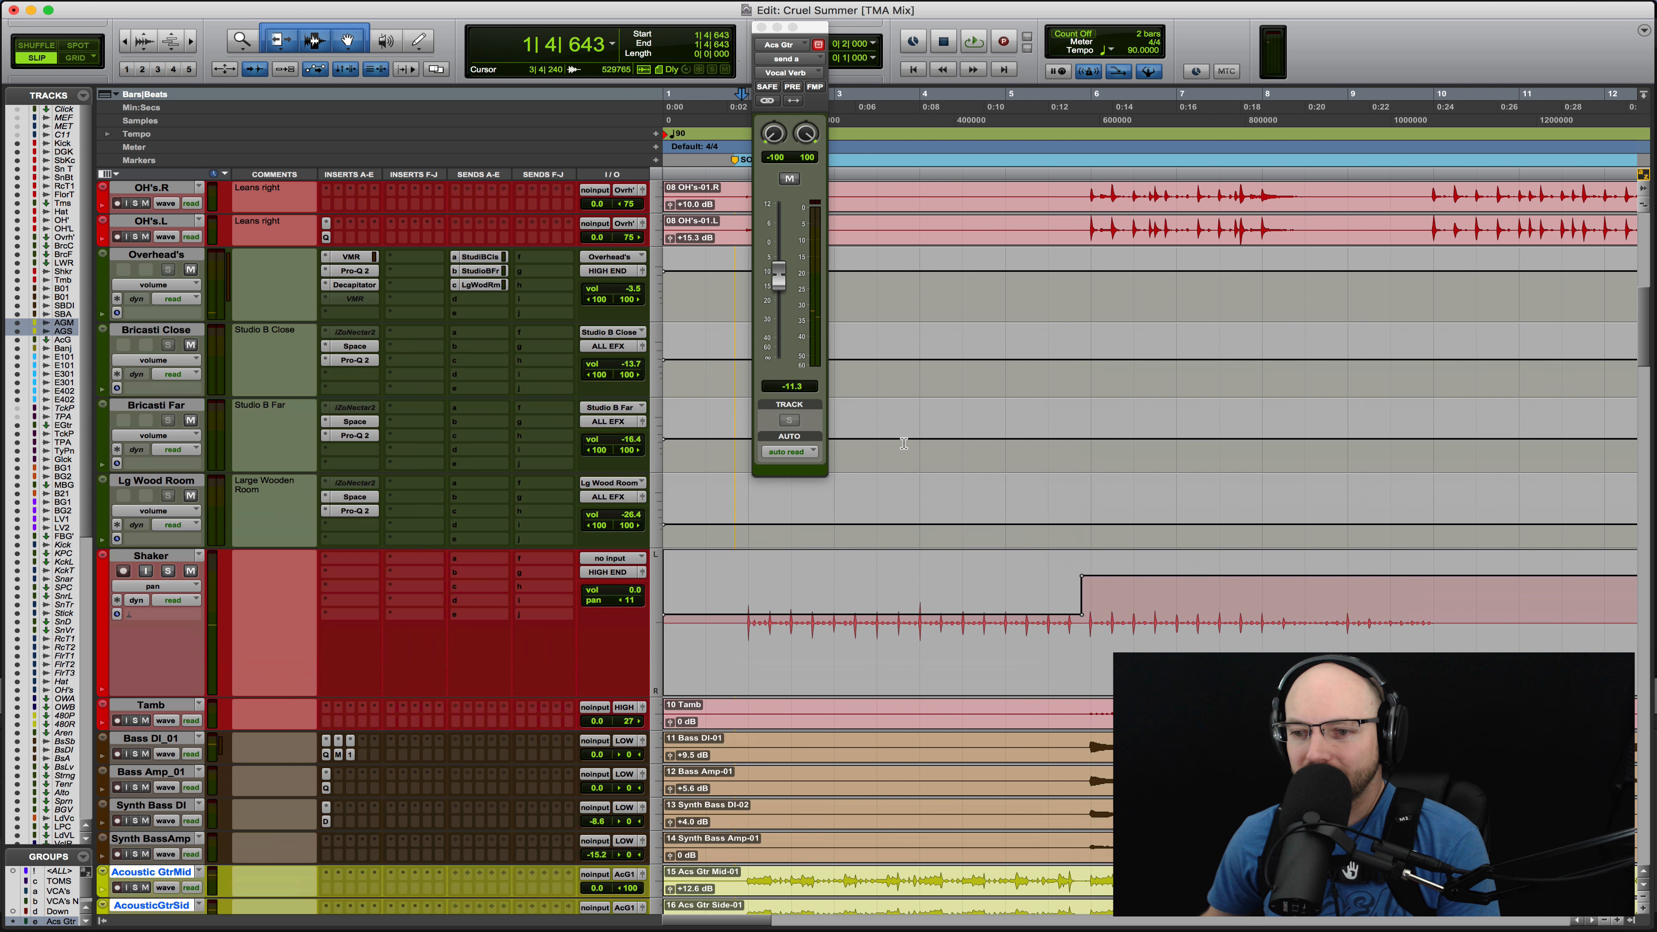
{"action": "scroll", "coordinate": [904, 443], "scroll_direction": "down", "scroll_amount": 1}
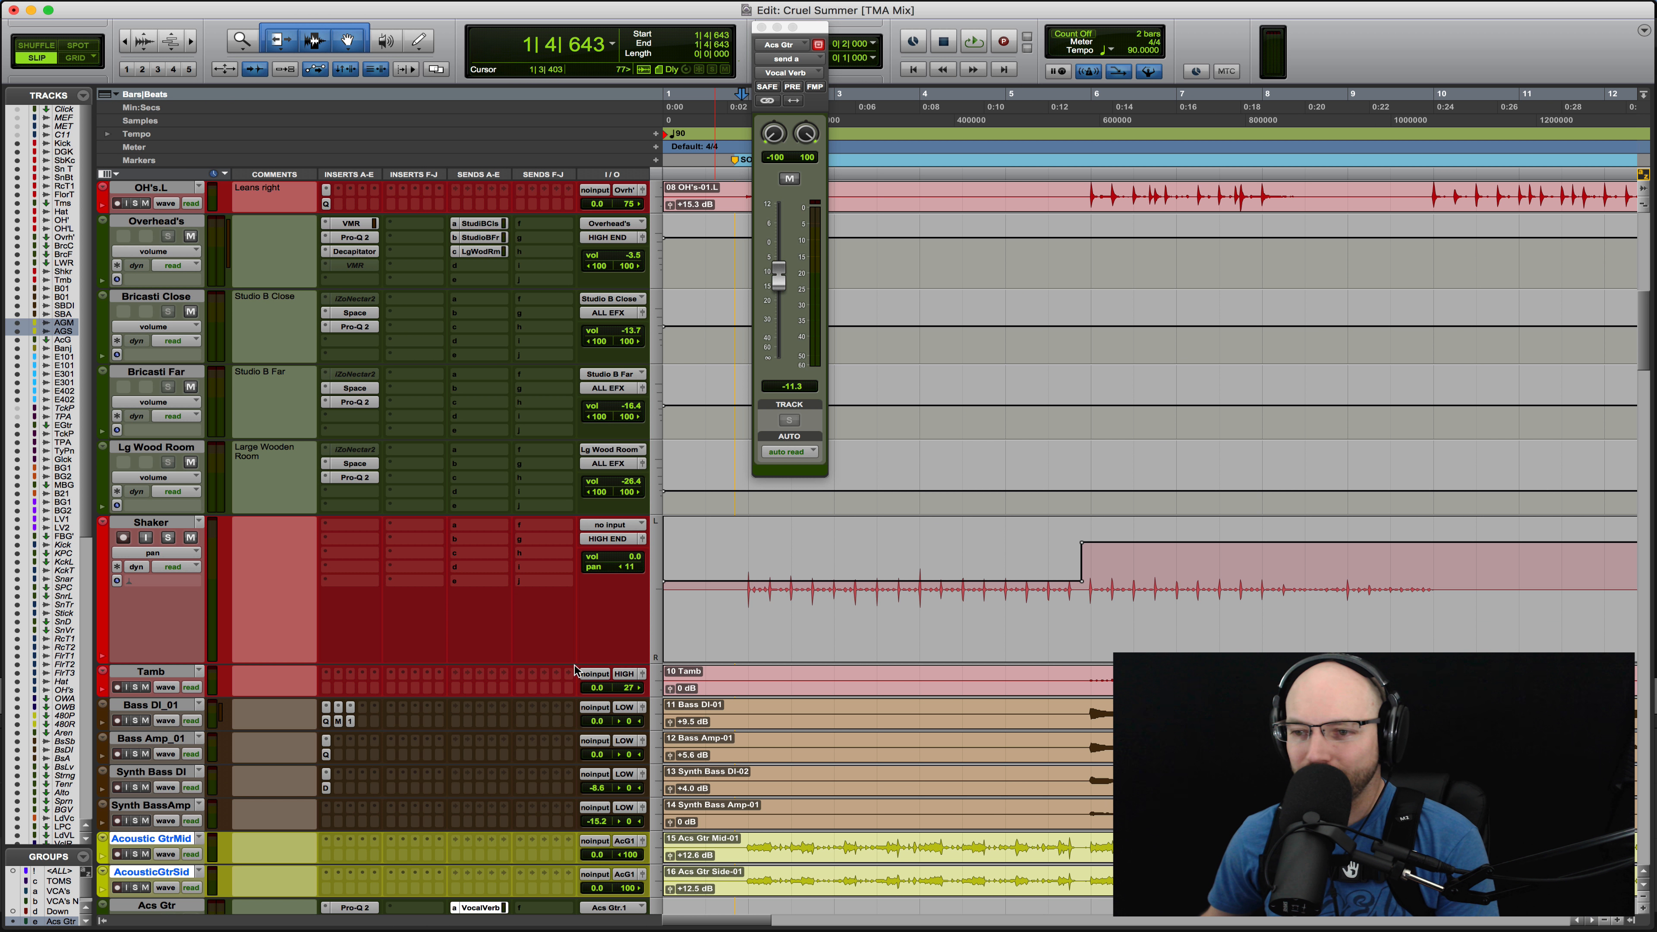
{"action": "left_click", "coordinate": [150, 523]}
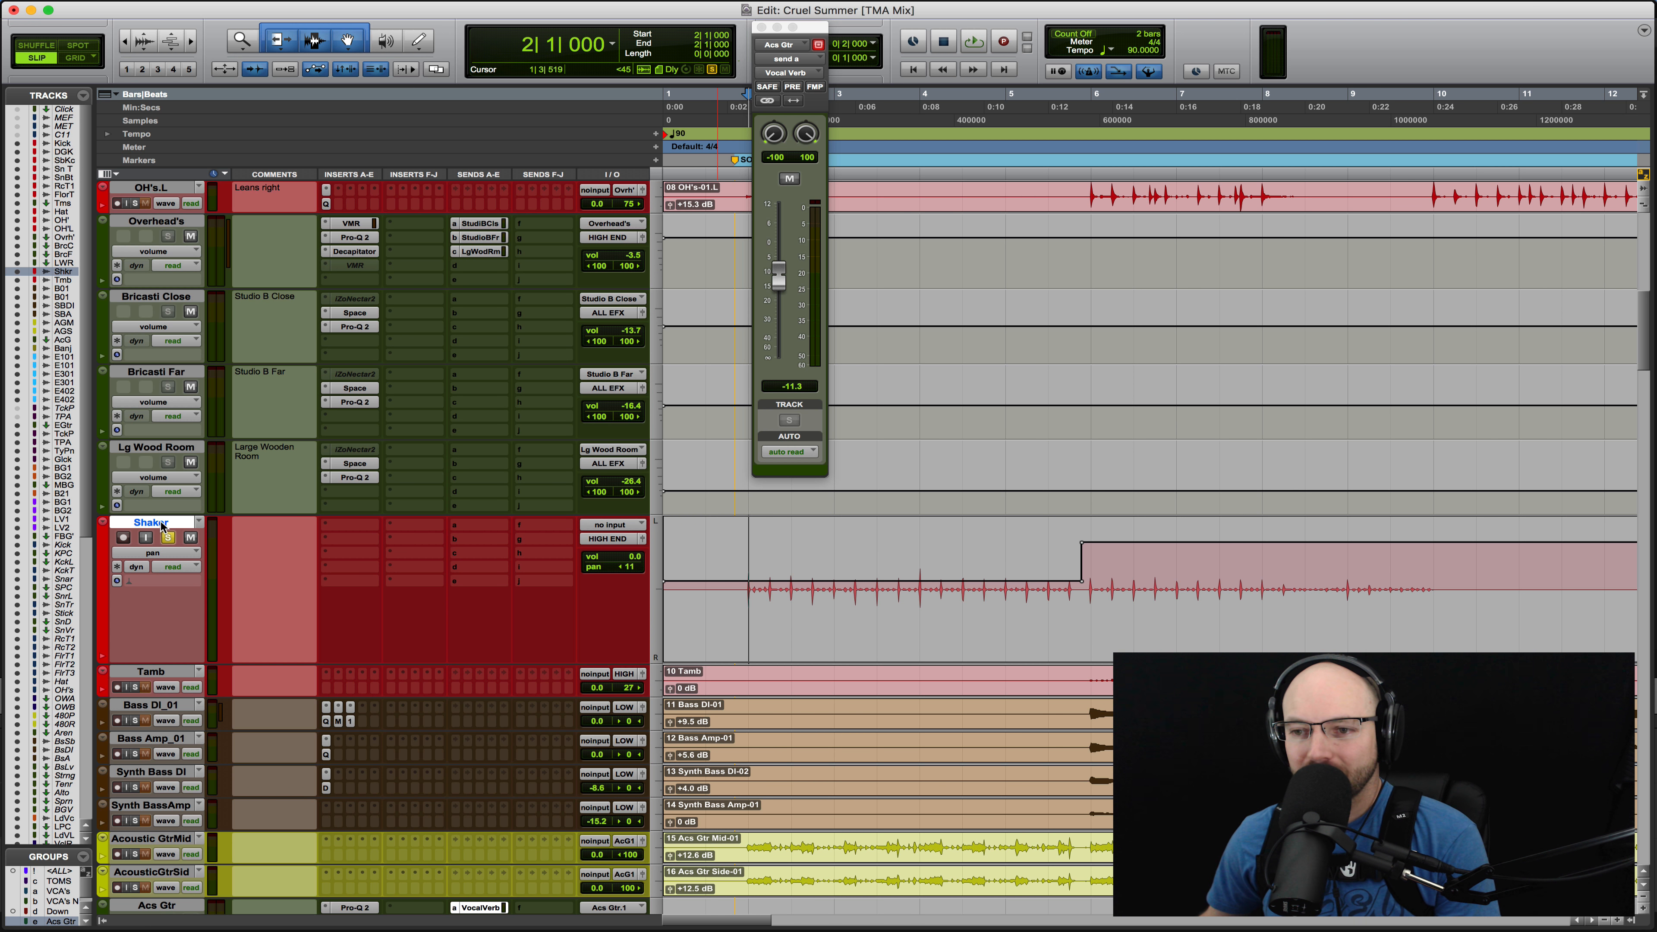
{"action": "key", "text": "space"}
Insert the mono Devil-Loc Deluxe in the Shaker track's first insert slot and move its window clear of the track
{"action": "left_click", "coordinate": [351, 526]}
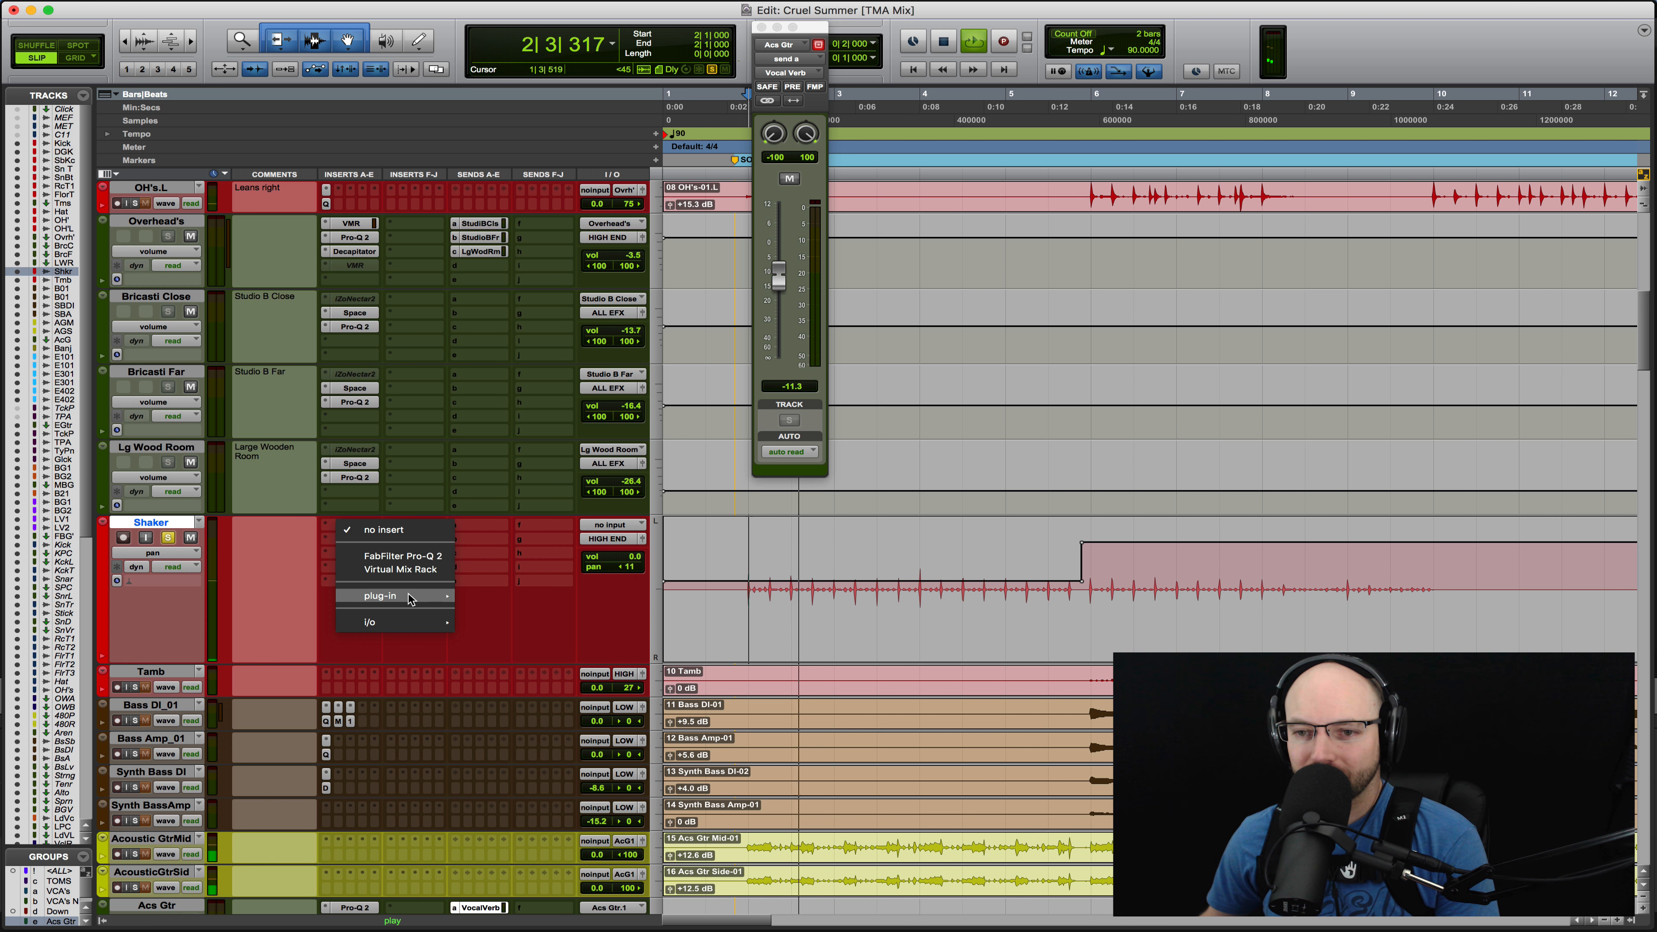
{"action": "mouse_move", "coordinate": [411, 596]}
{"action": "mouse_move", "coordinate": [574, 390]}
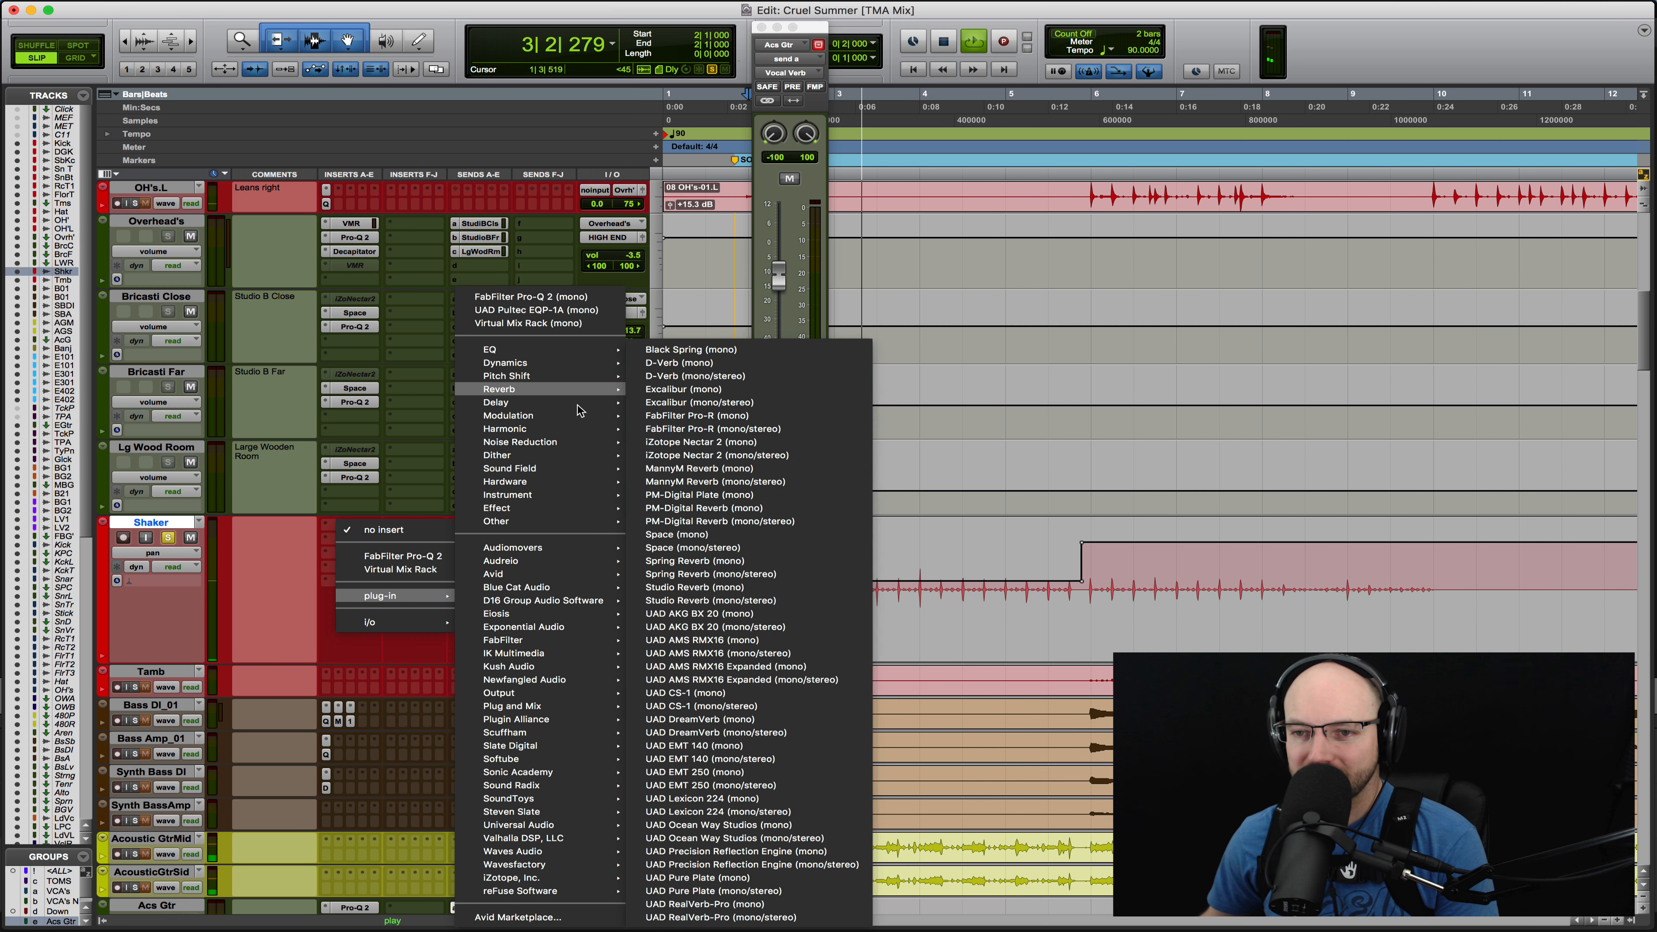
{"action": "mouse_move", "coordinate": [577, 428]}
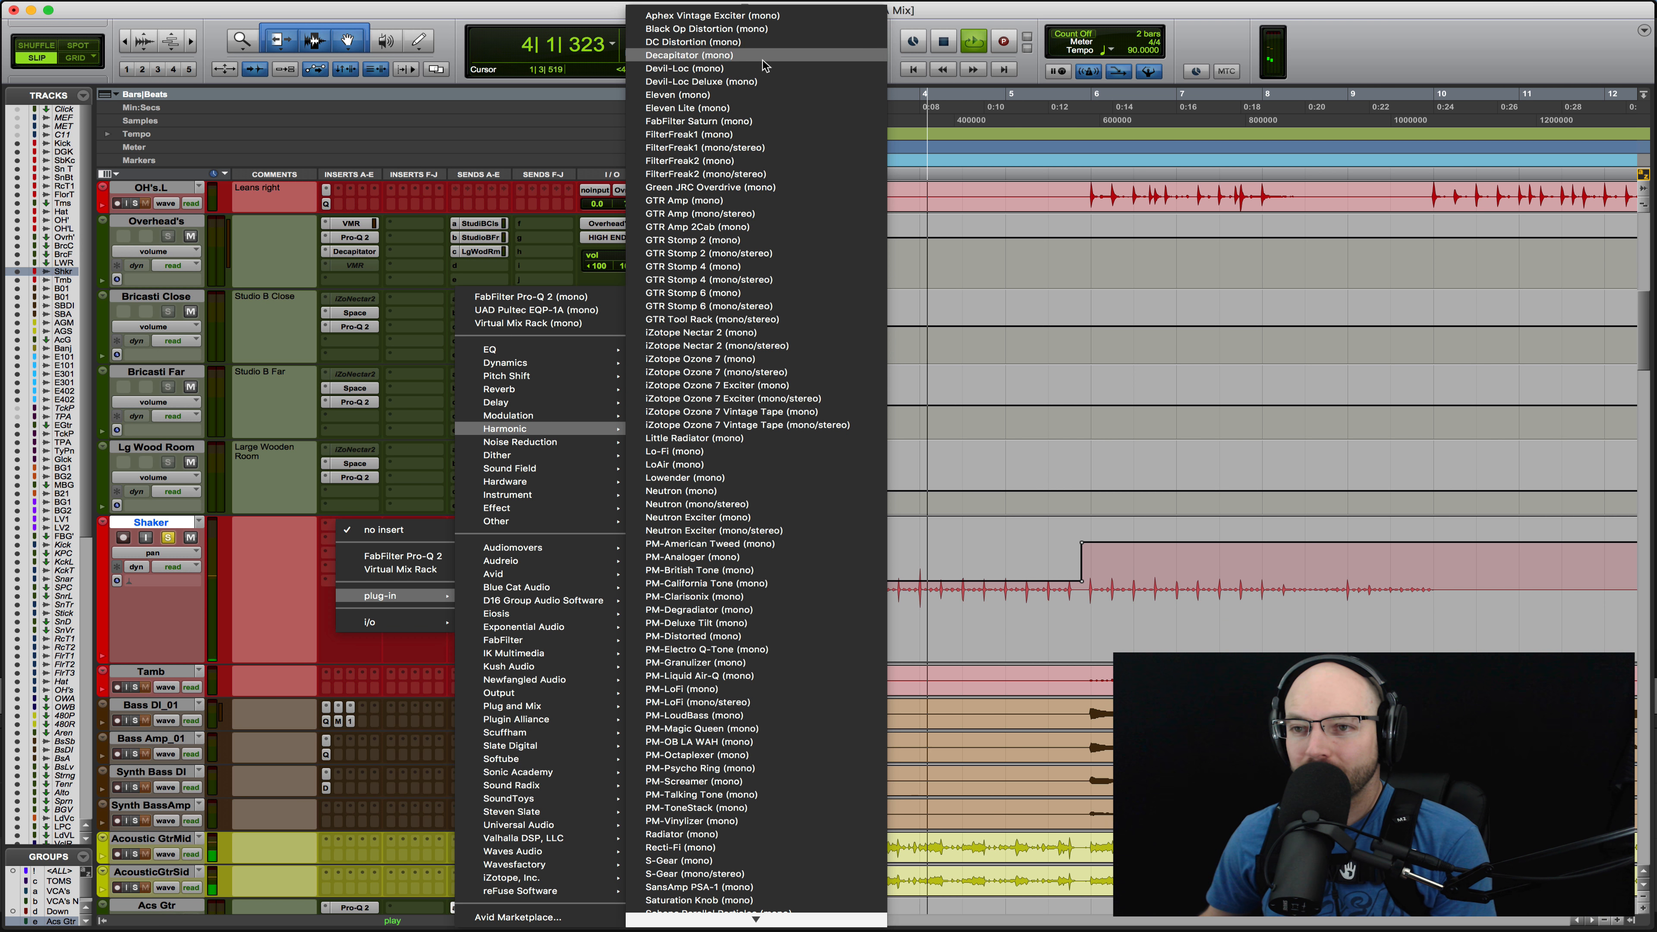
{"action": "left_click", "coordinate": [765, 81]}
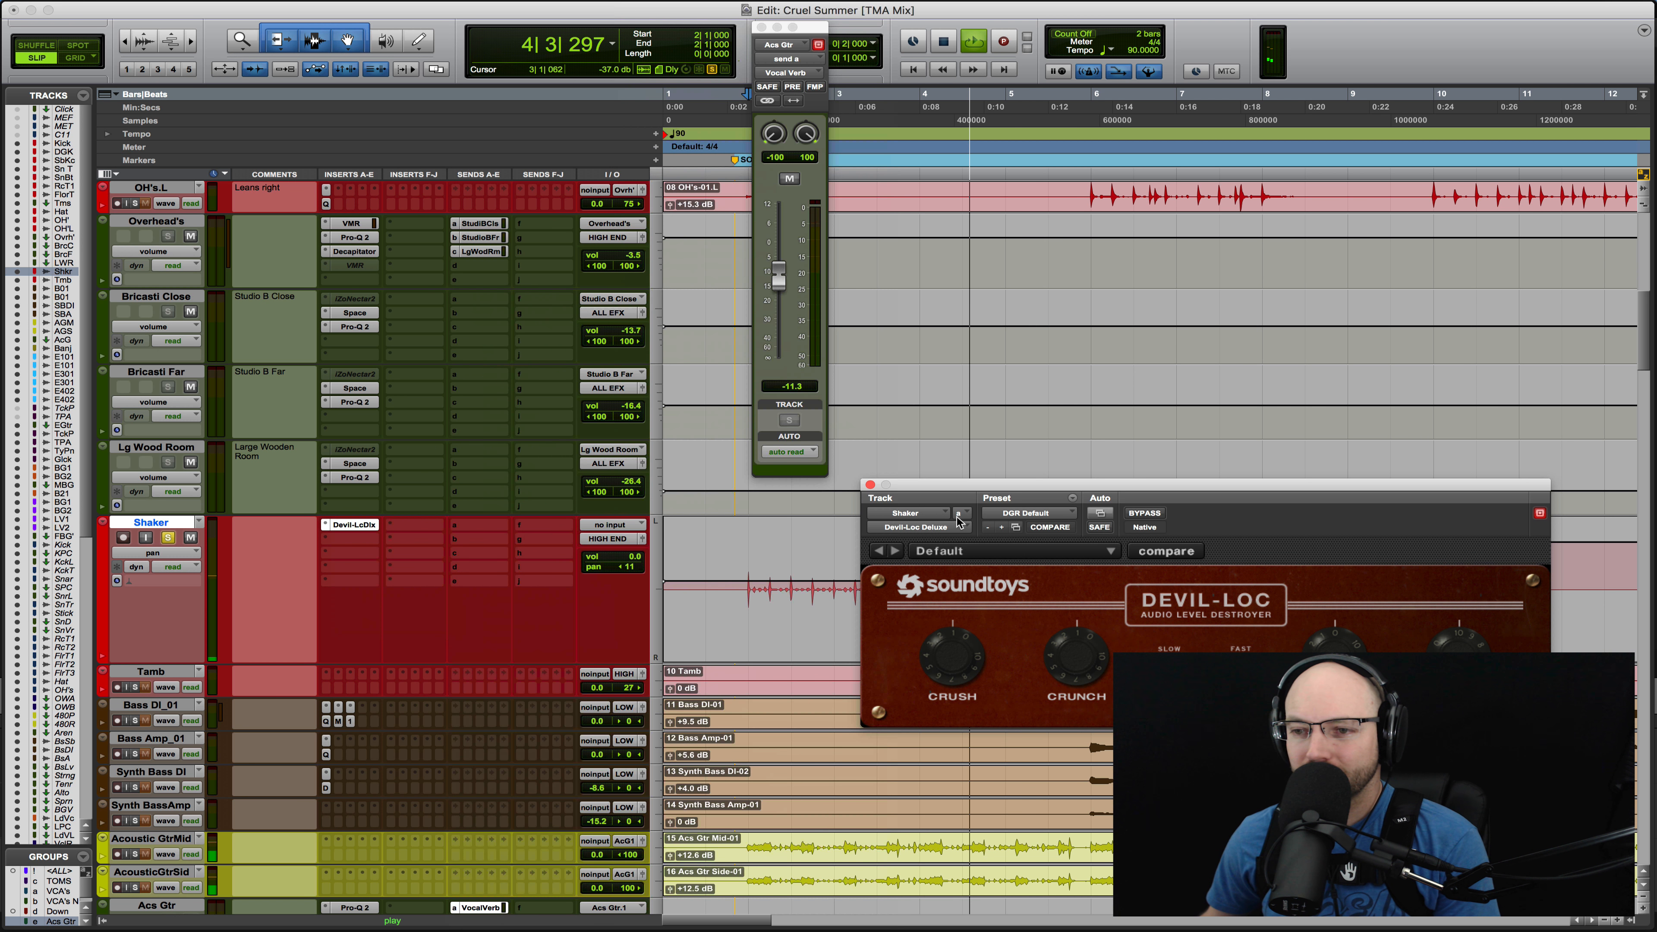
{"action": "left_click_drag", "start_coordinate": [976, 484], "coordinate": [662, 247]}
Try different mix, crush and release settings in the Shaker's Devil-Loc Deluxe while replaying from bar 2
{"action": "key", "text": "space"}
{"action": "key", "text": "space"}
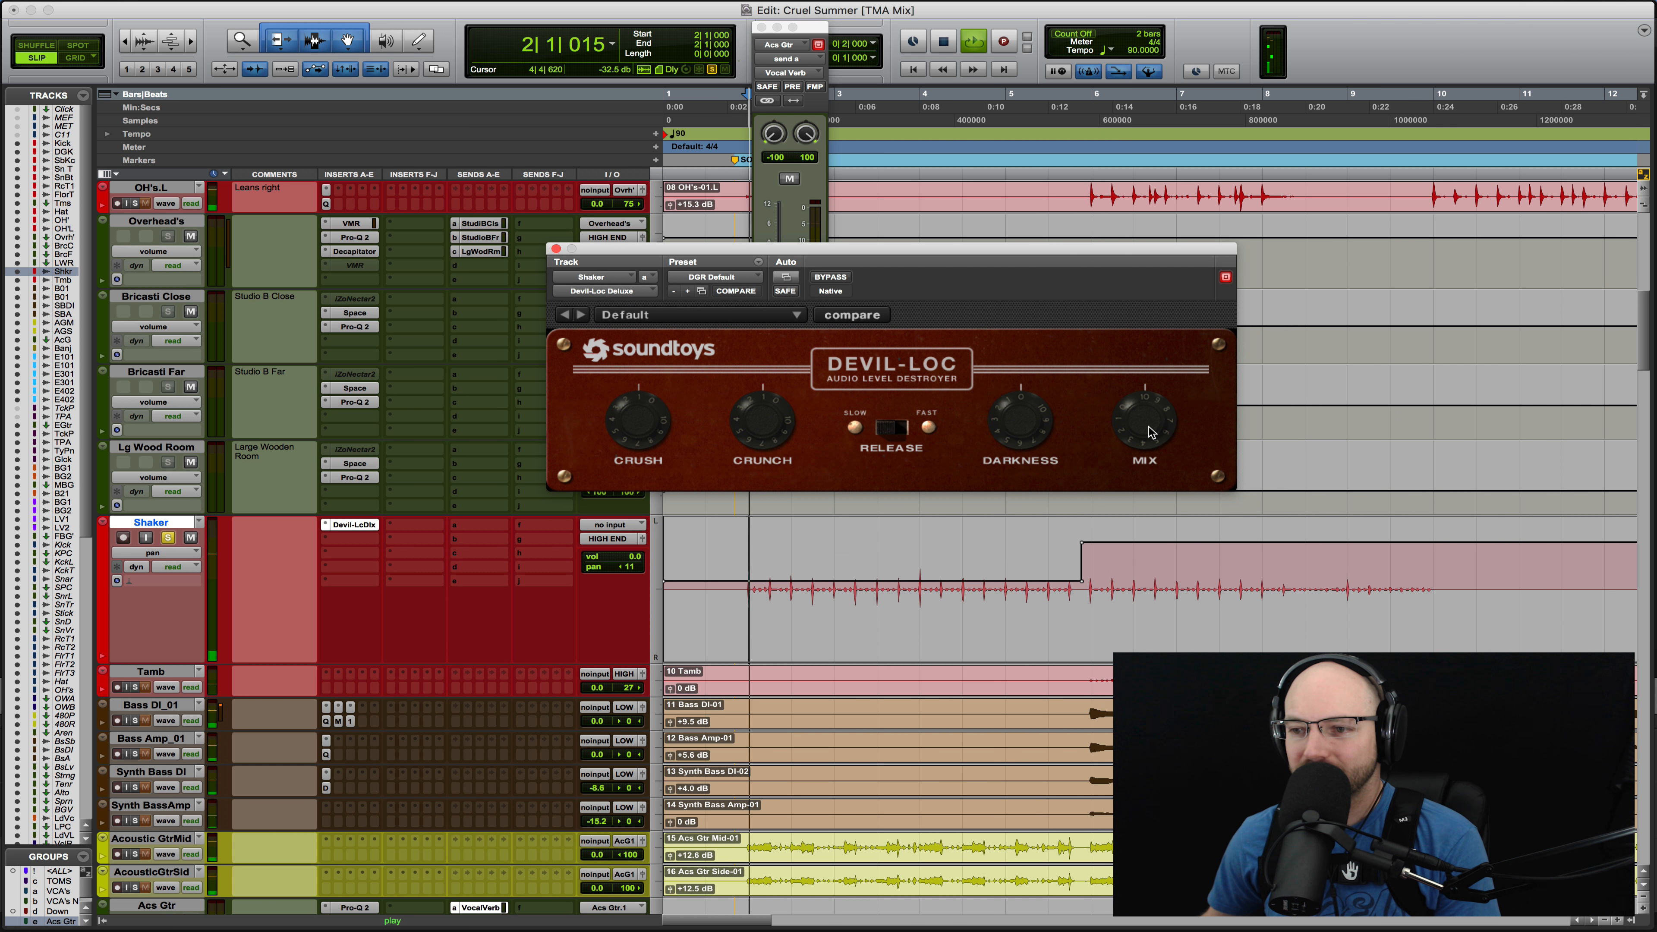
{"action": "left_click_drag", "start_coordinate": [1150, 430], "coordinate": [1088, 622]}
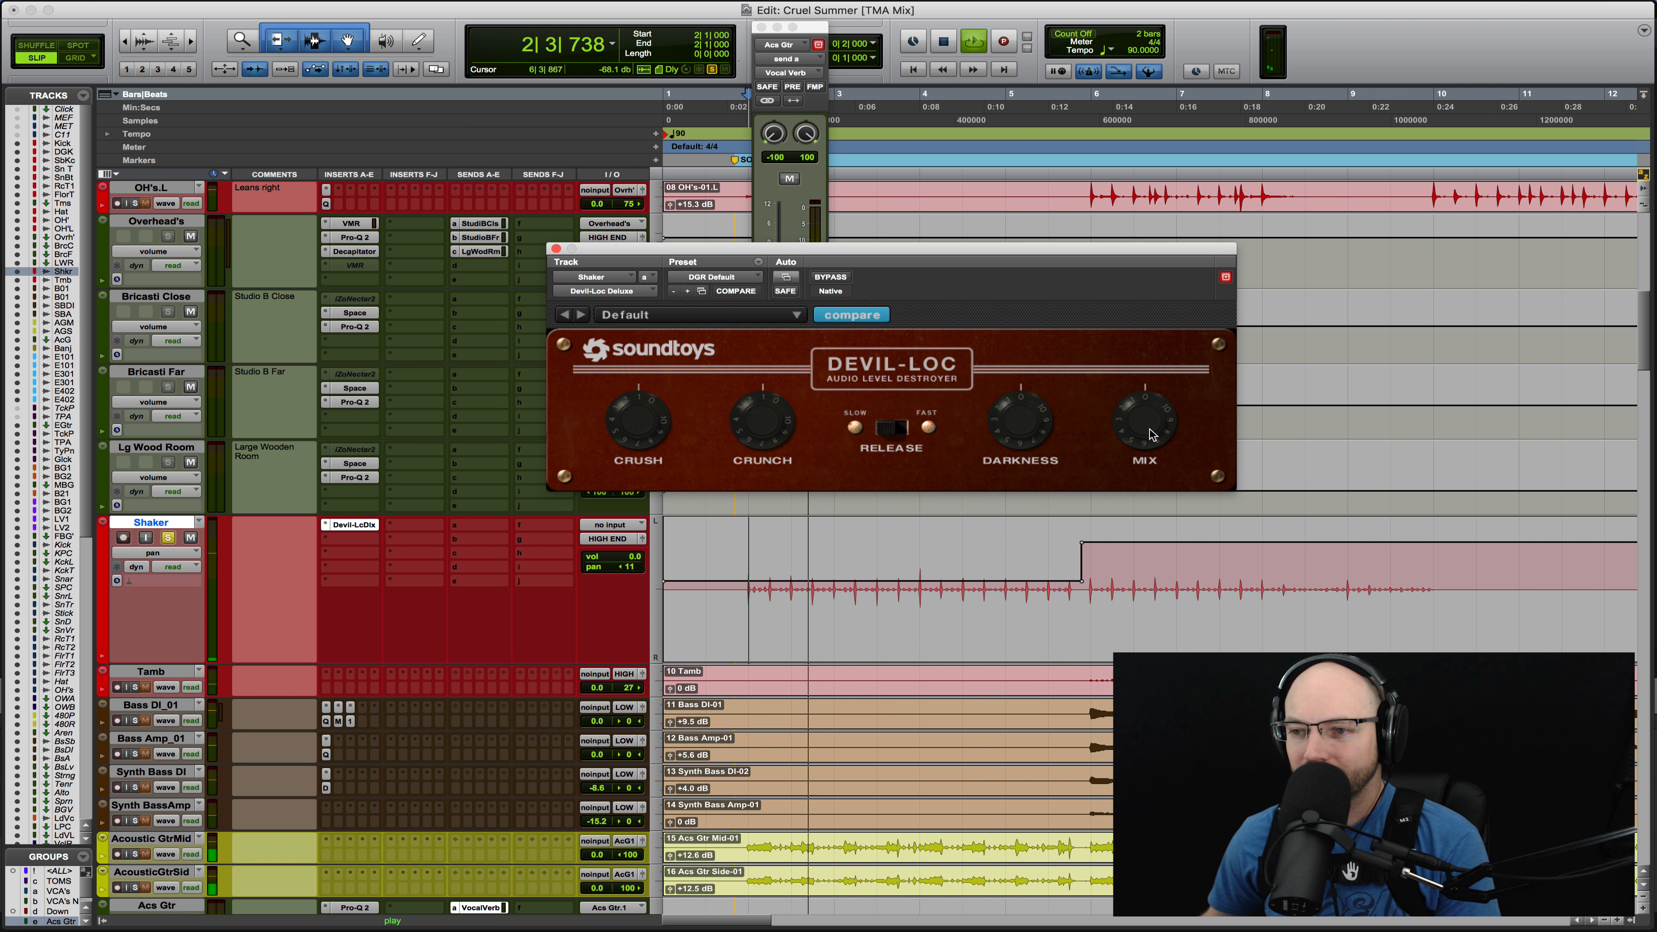
{"action": "left_click_drag", "start_coordinate": [1149, 434], "coordinate": [1136, 562]}
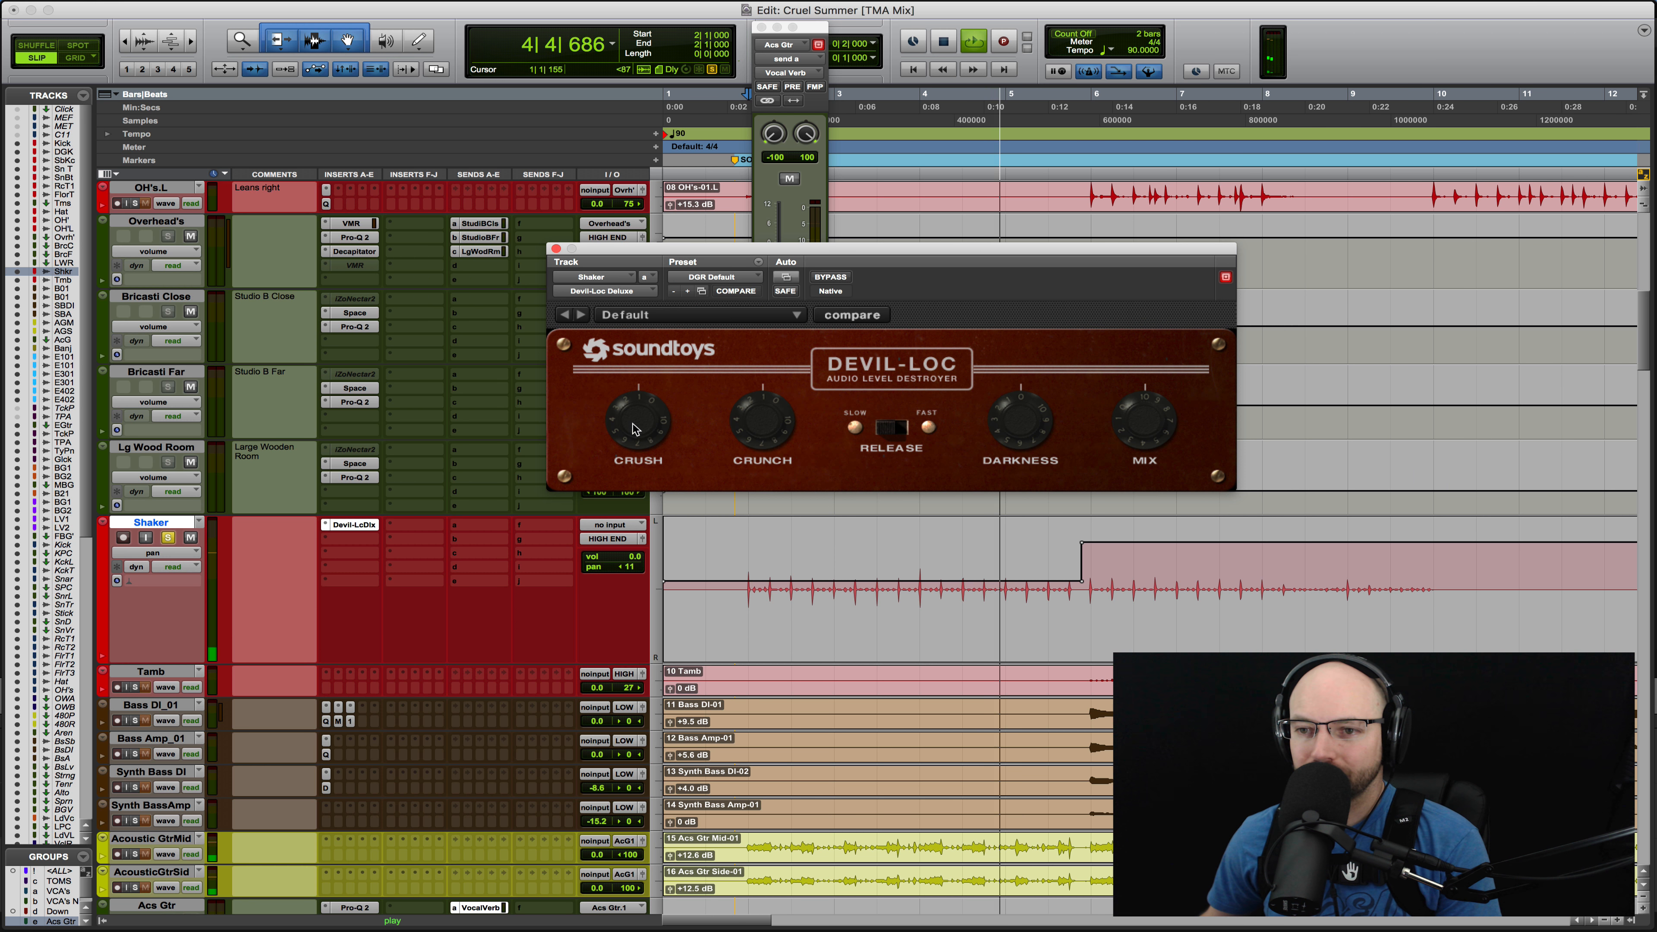
{"action": "left_click_drag", "start_coordinate": [639, 424], "coordinate": [639, 369]}
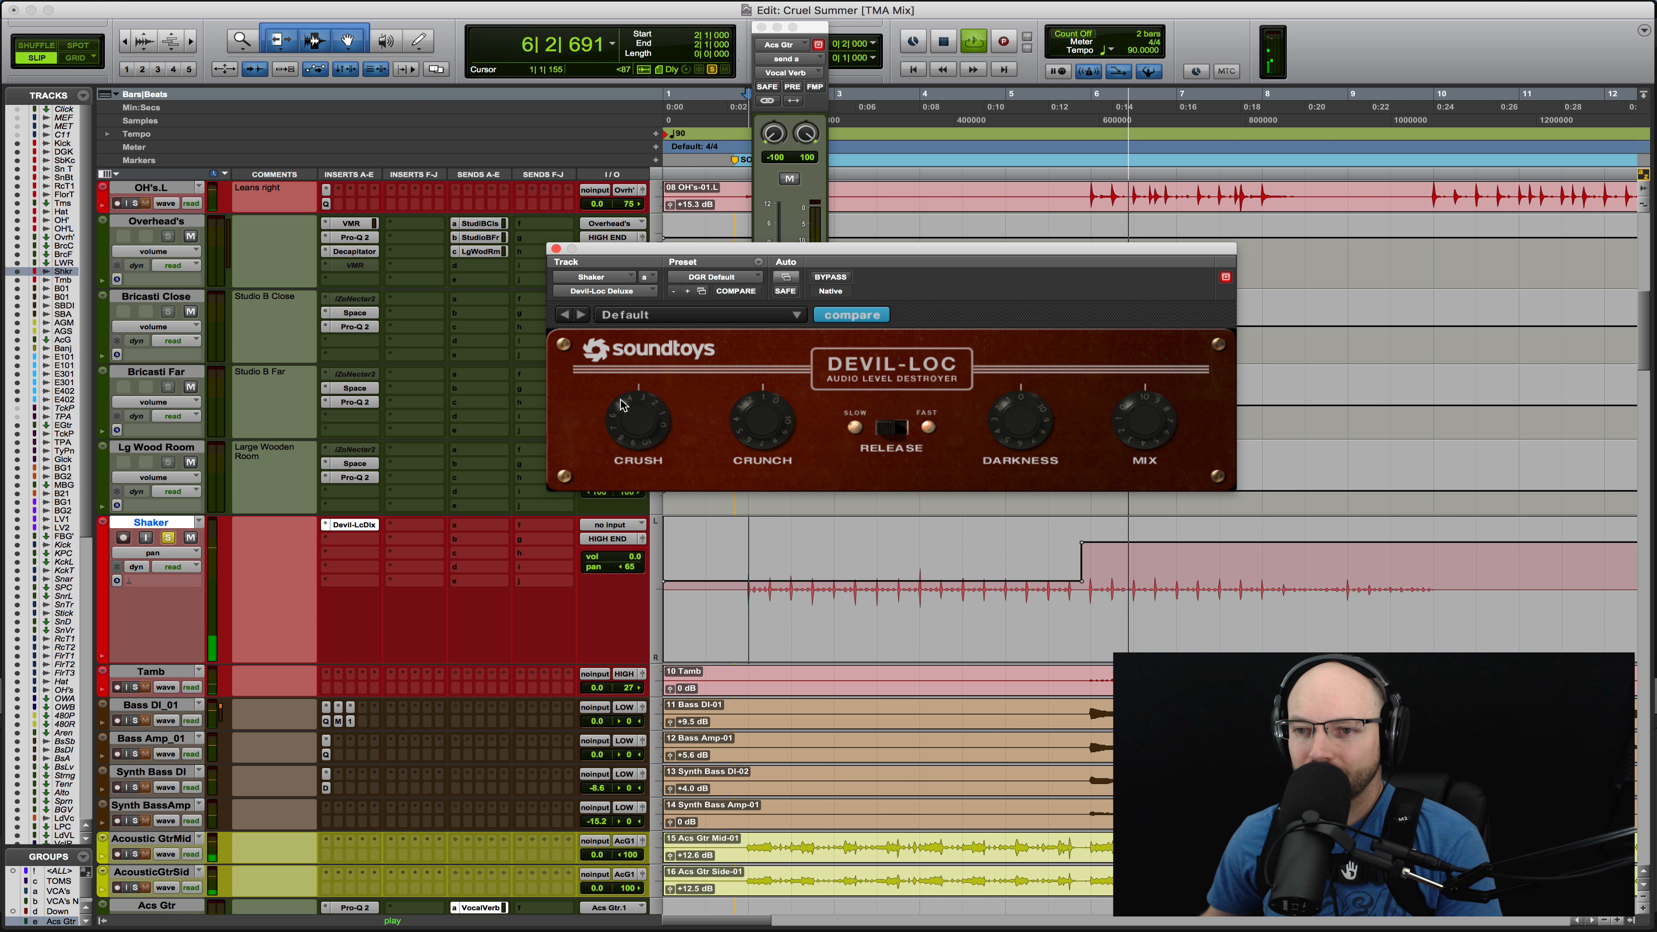
{"action": "left_click", "coordinate": [889, 430]}
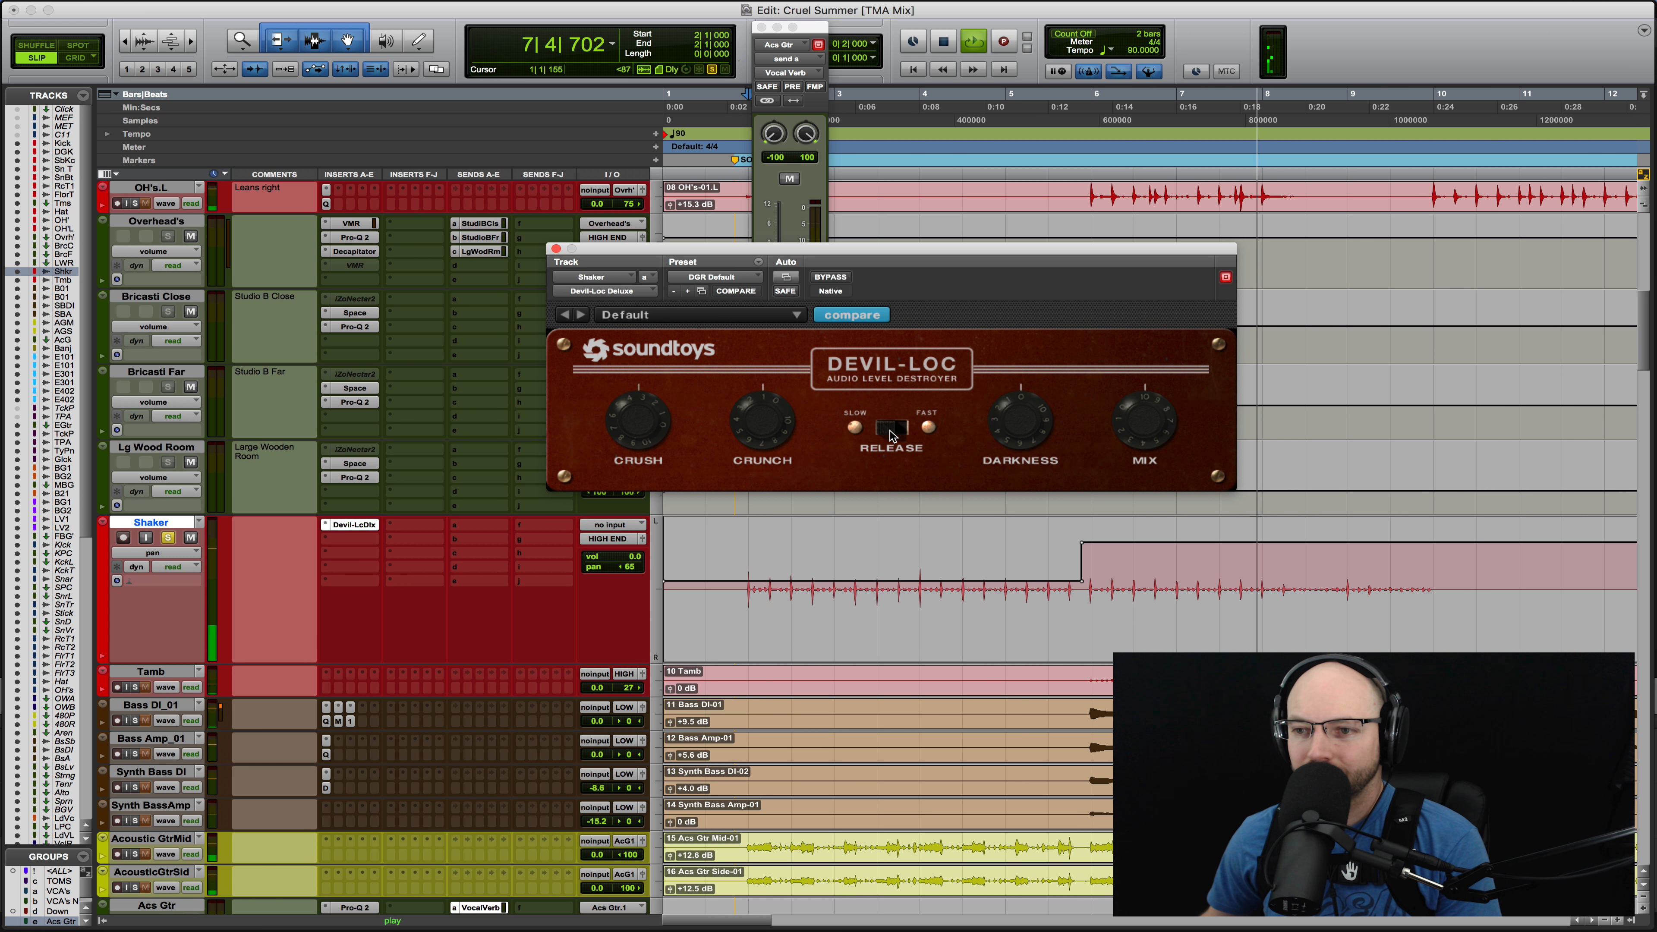
{"action": "left_click_drag", "start_coordinate": [1153, 421], "coordinate": [1157, 368]}
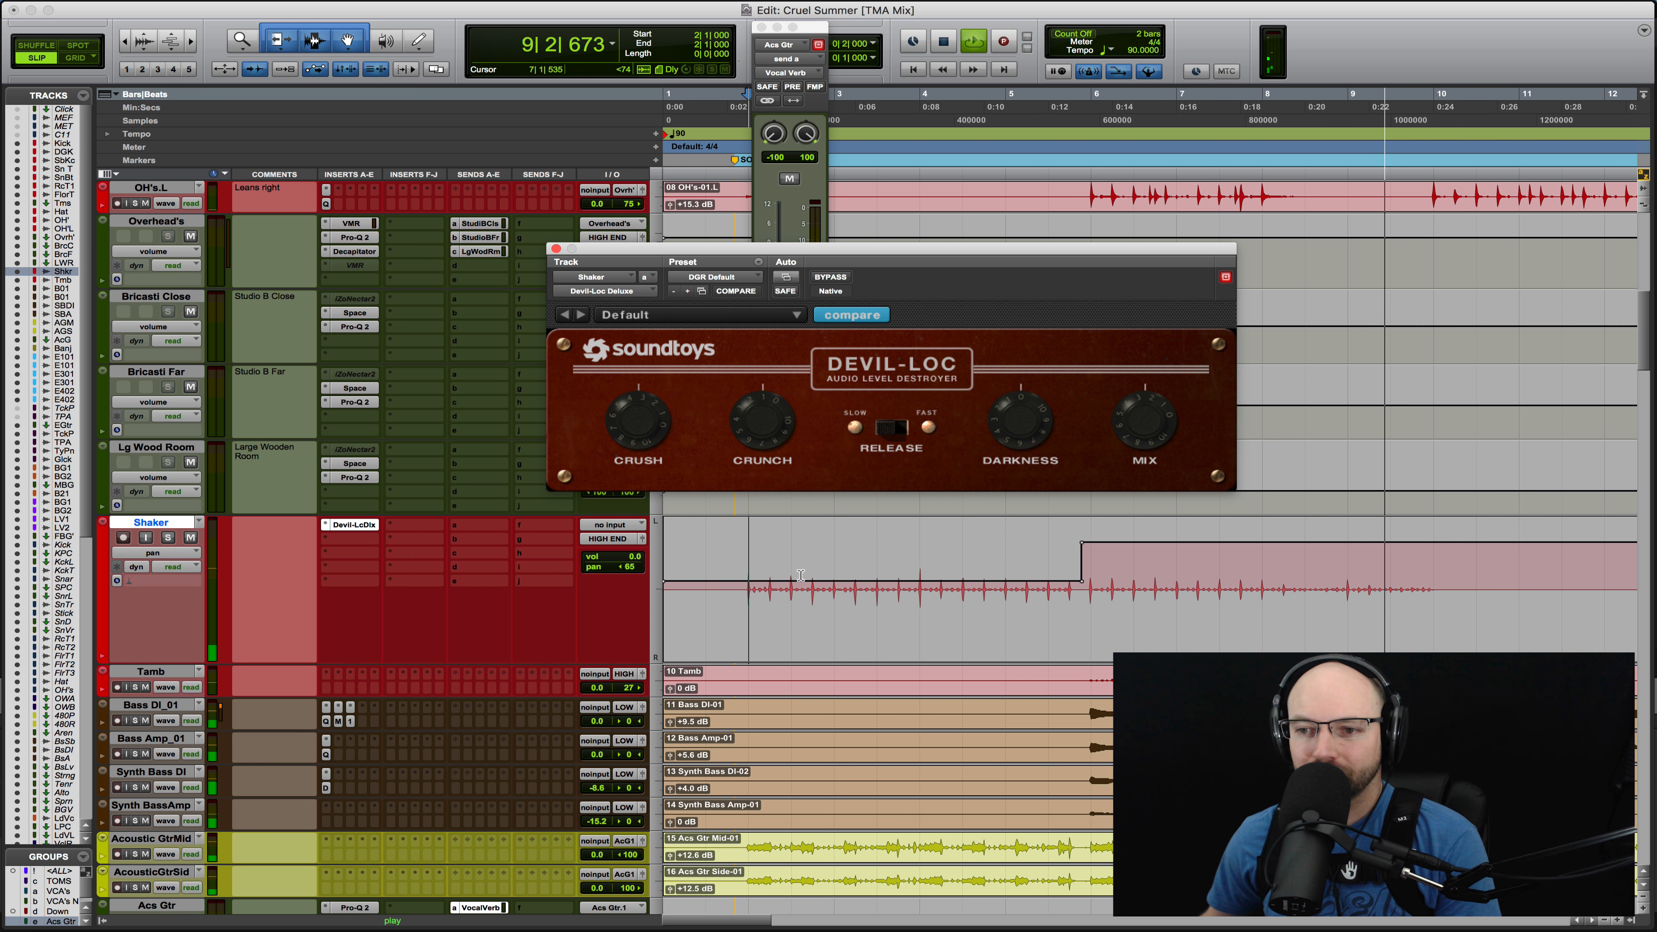
{"action": "key", "text": "space"}
{"action": "key", "text": "space"}
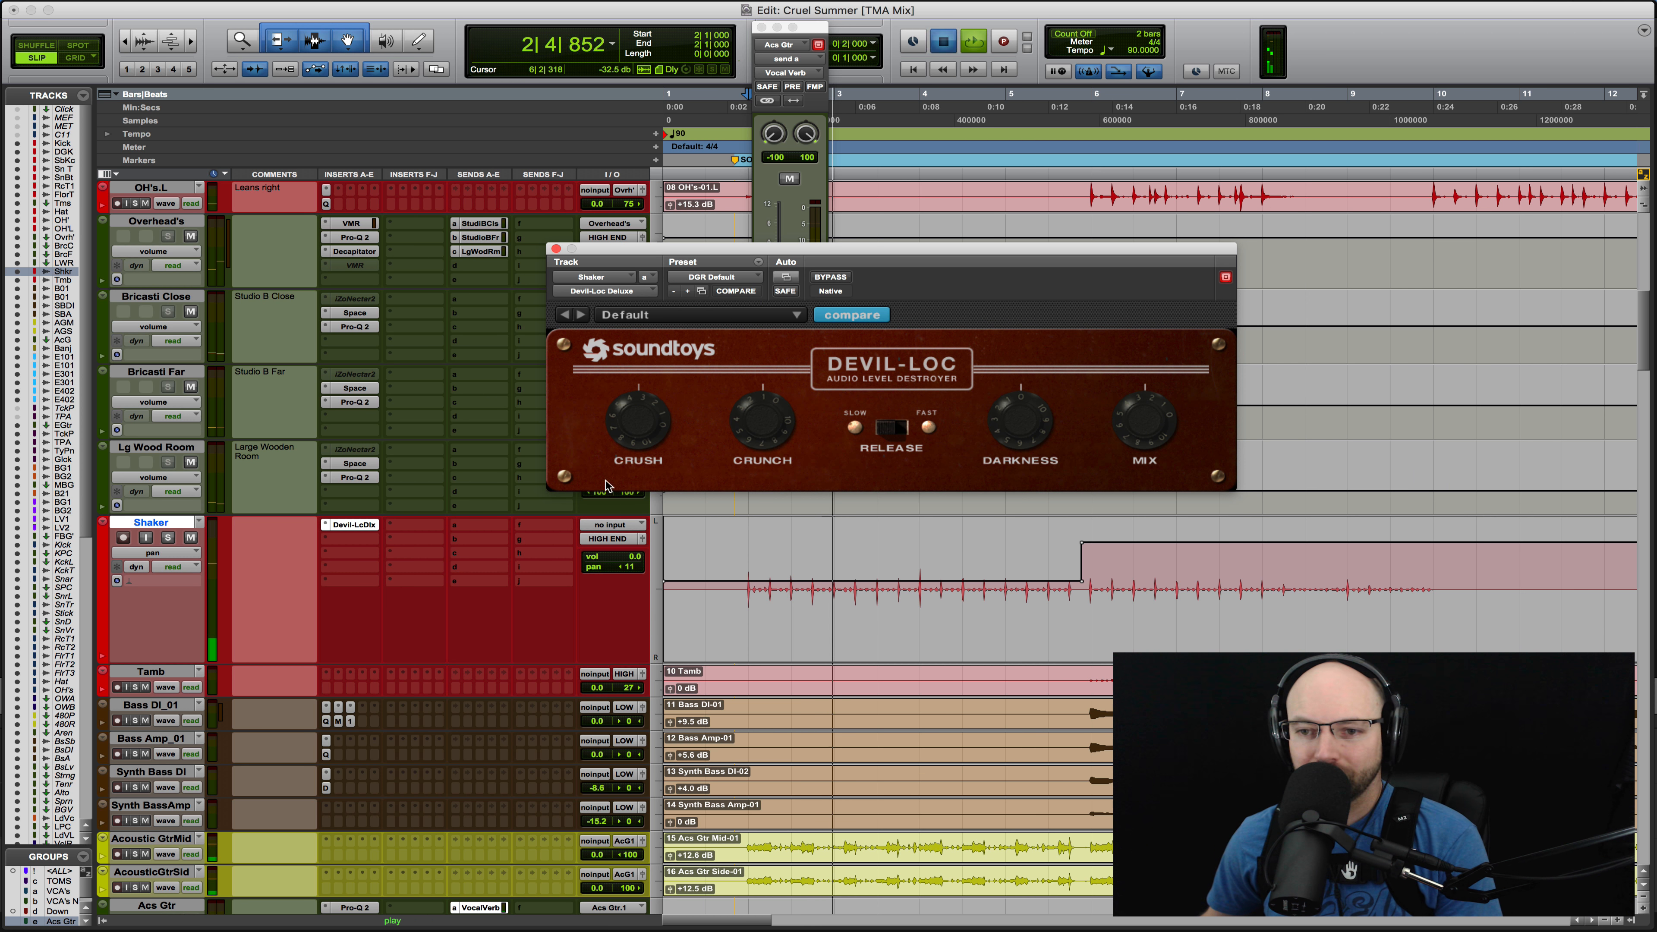
Stop playback, remove the Devil-Loc Deluxe insert from the Shaker track and open the track's options
{"action": "key", "text": "space"}
{"action": "left_click", "coordinate": [327, 528]}
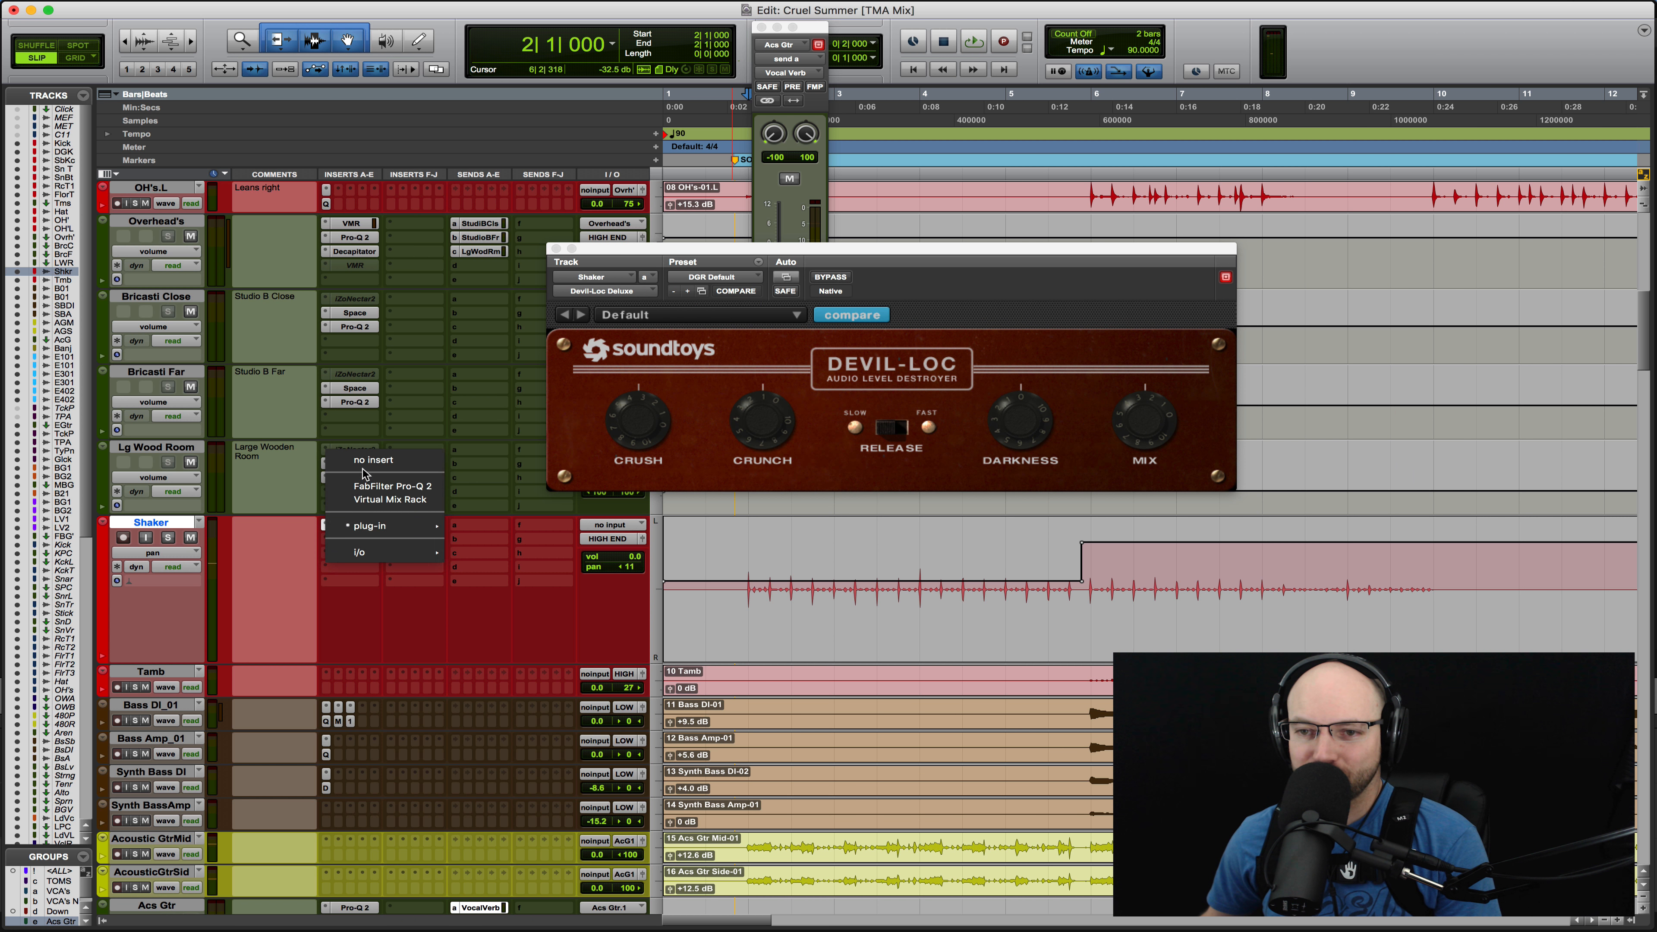
{"action": "left_click", "coordinate": [346, 455]}
{"action": "right_click", "coordinate": [152, 525]}
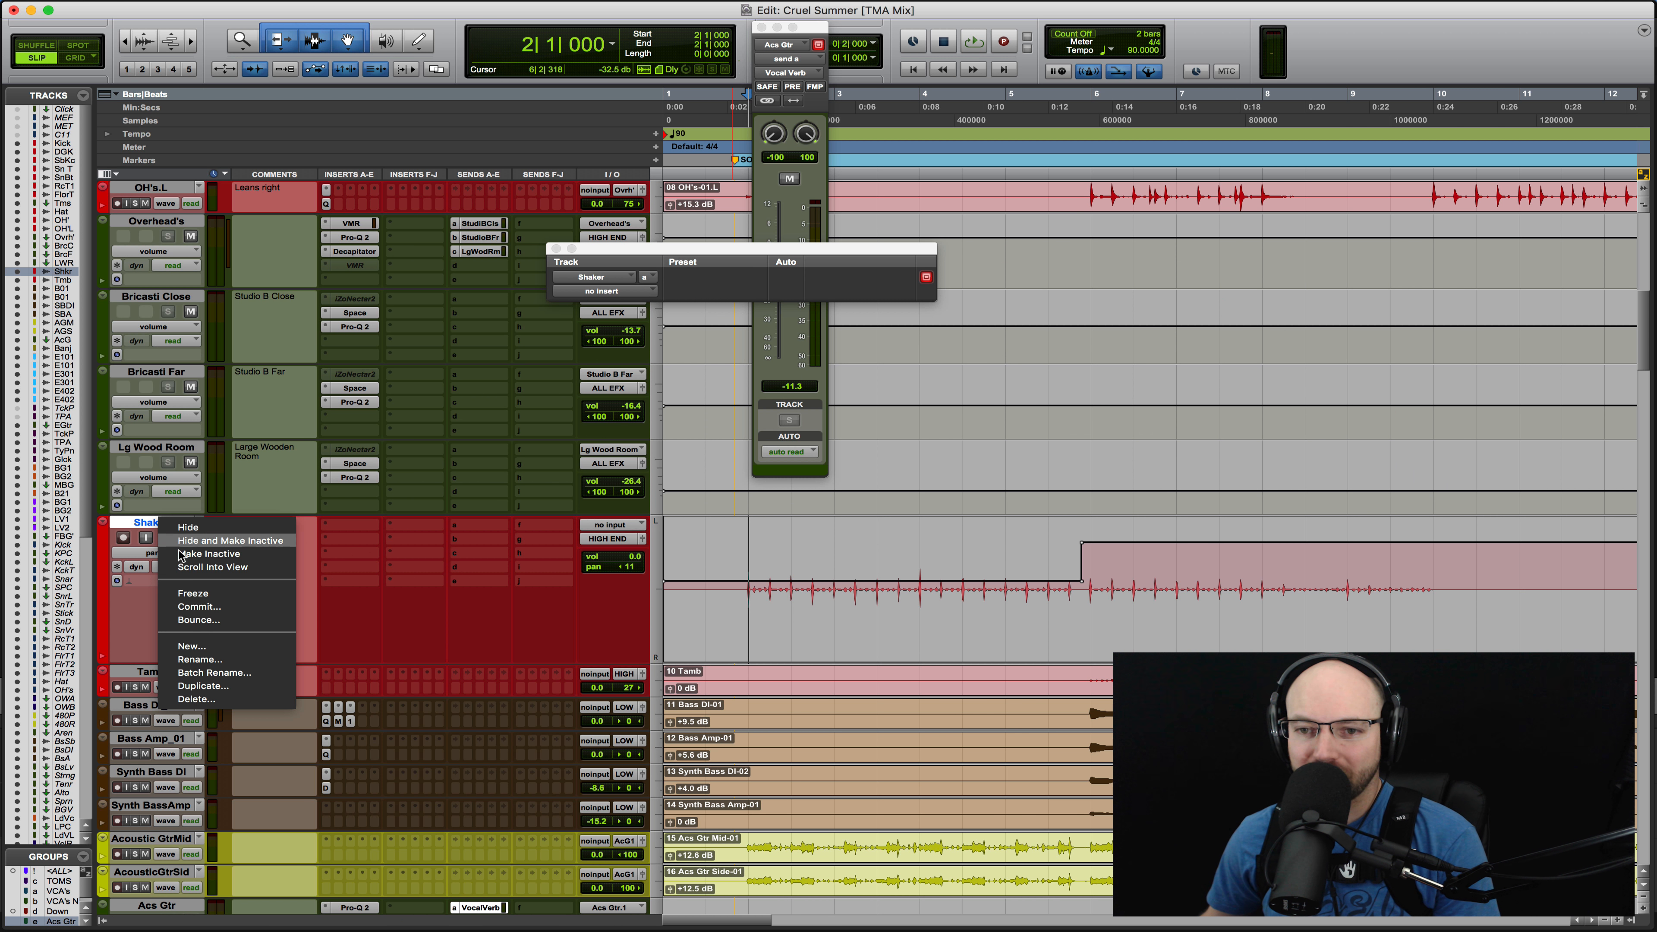
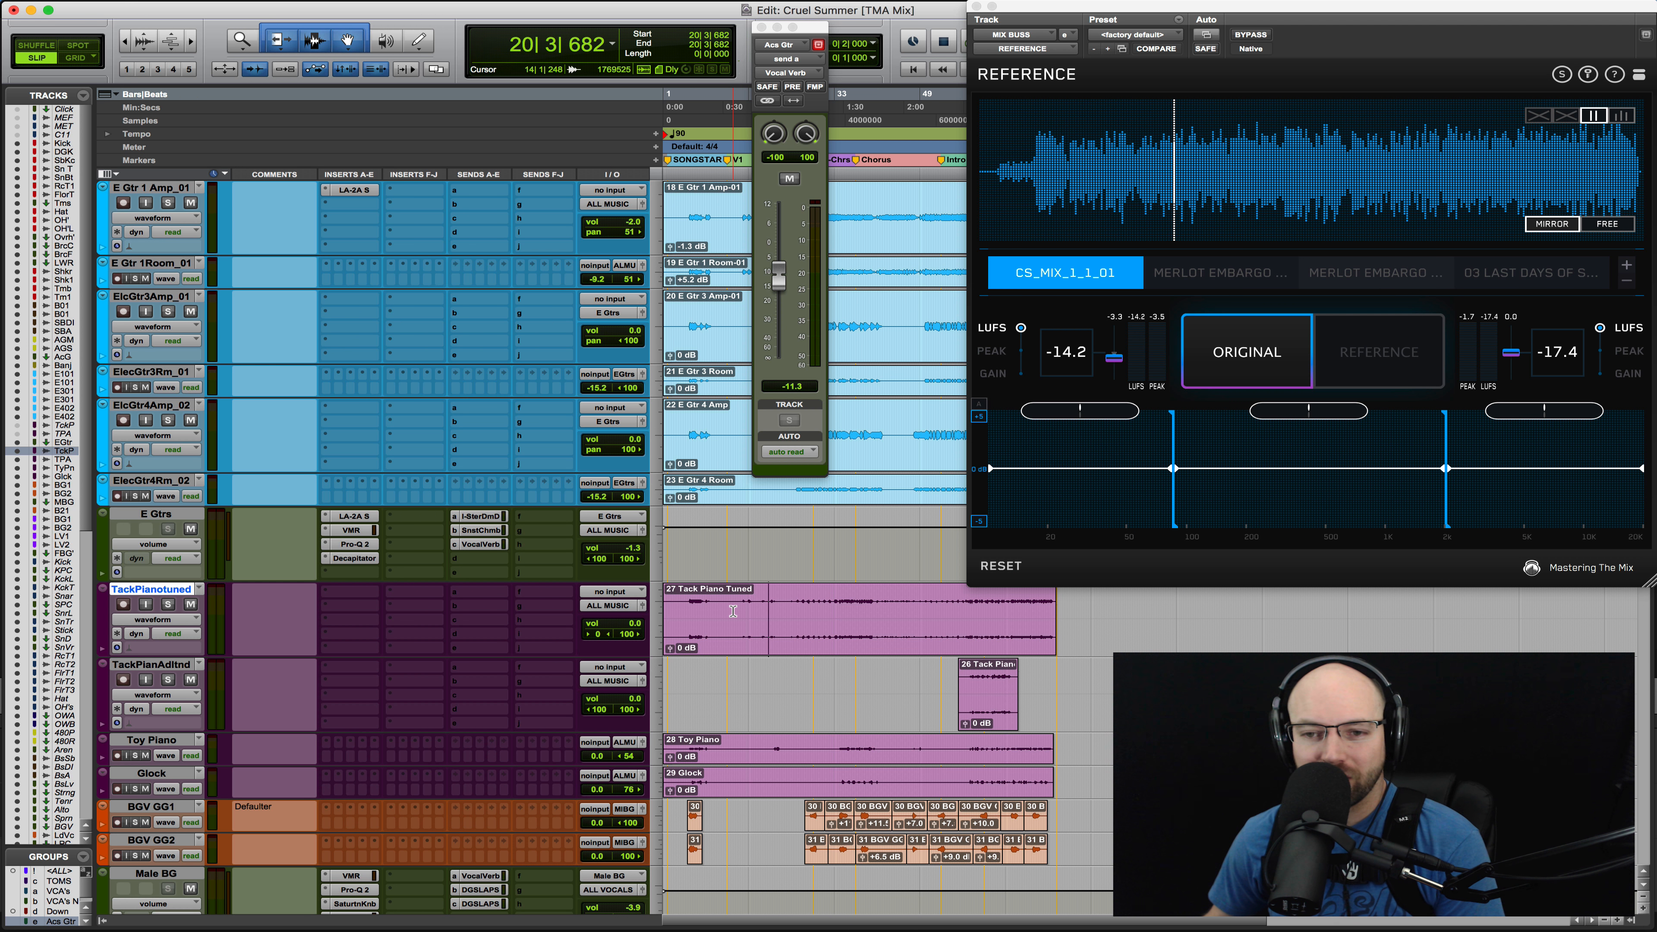
Audition the tack piano in the verse, placing the playback start at about bar 19 beat 2
{"action": "key", "text": "alt+Tab"}
{"action": "key", "text": "alt+Tab"}
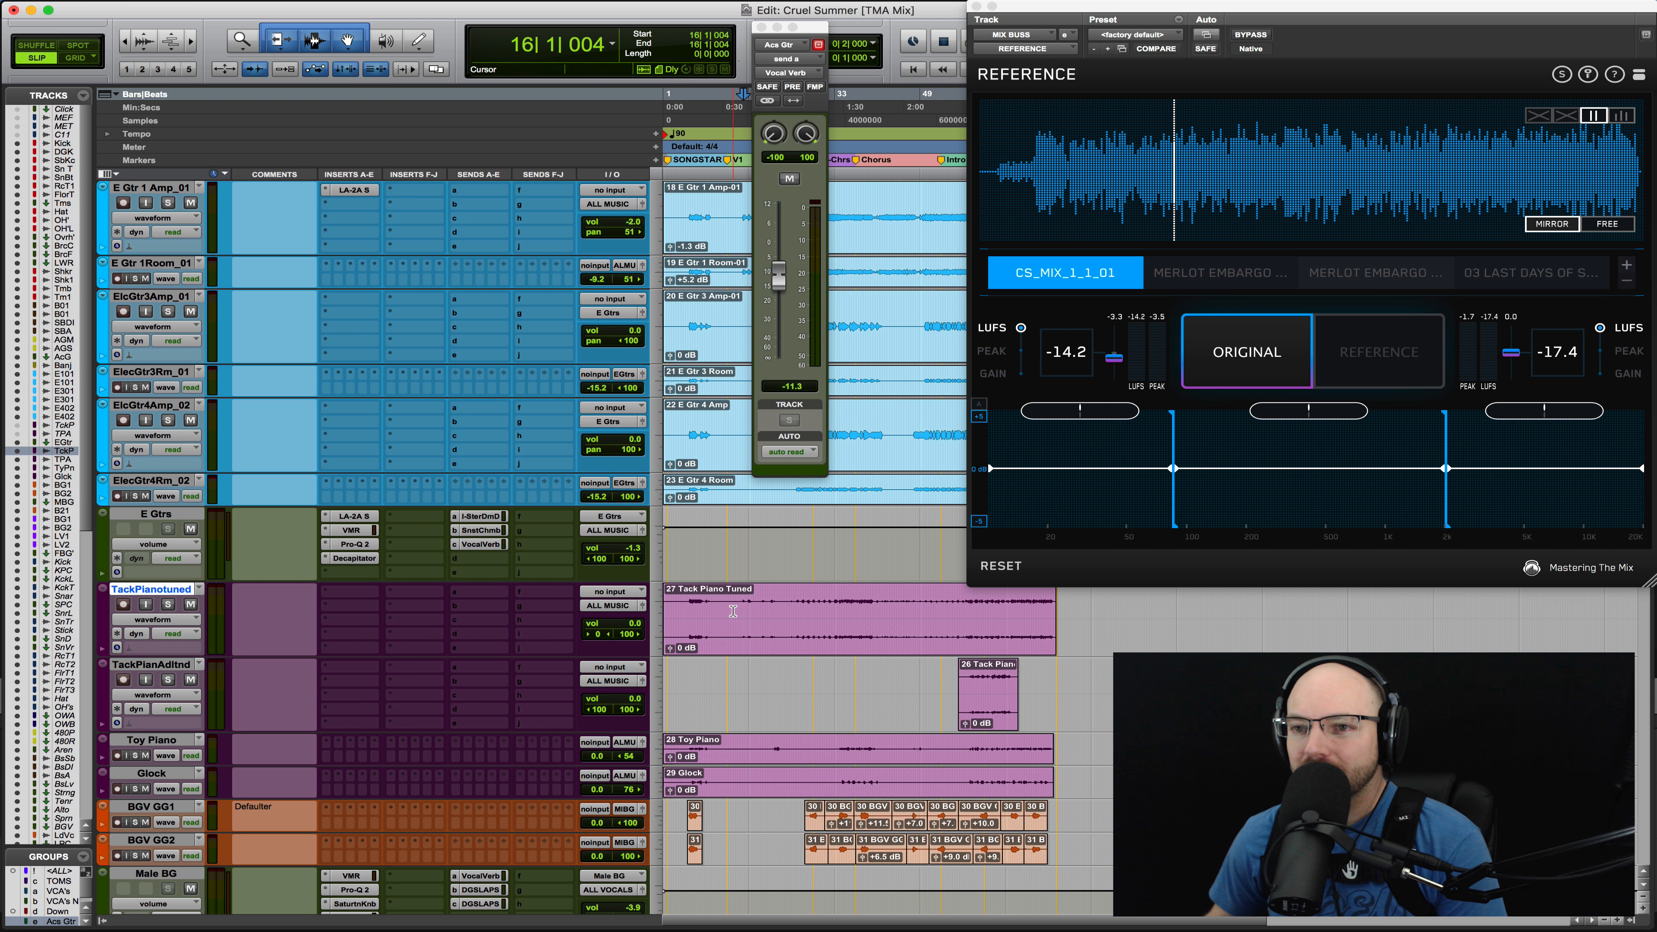
{"action": "key", "text": "space"}
{"action": "key", "text": "space"}
{"action": "left_click", "coordinate": [762, 616]}
{"action": "left_click", "coordinate": [762, 616]}
{"action": "key", "text": "space"}
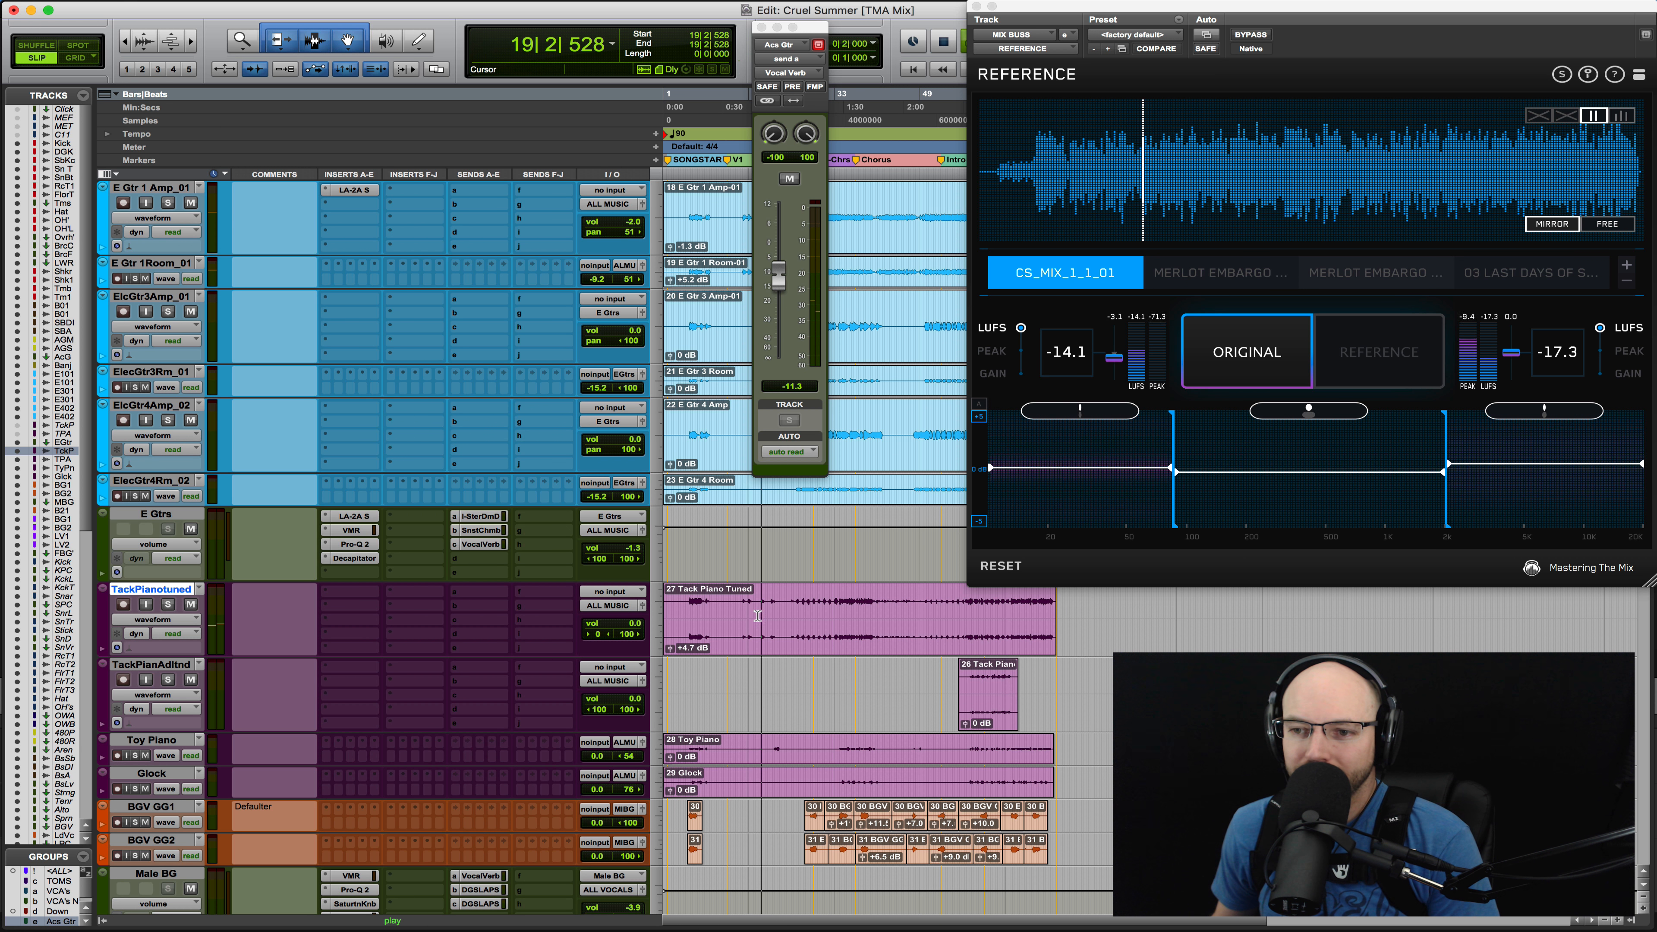
Raise the clip gain of the Tack Piano Tuned clip to +8.6 dB while replaying the passage at bar 19
{"action": "left_click_drag", "start_coordinate": [671, 653], "coordinate": [660, 637]}
{"action": "key", "text": "space"}
{"action": "key", "text": "space"}
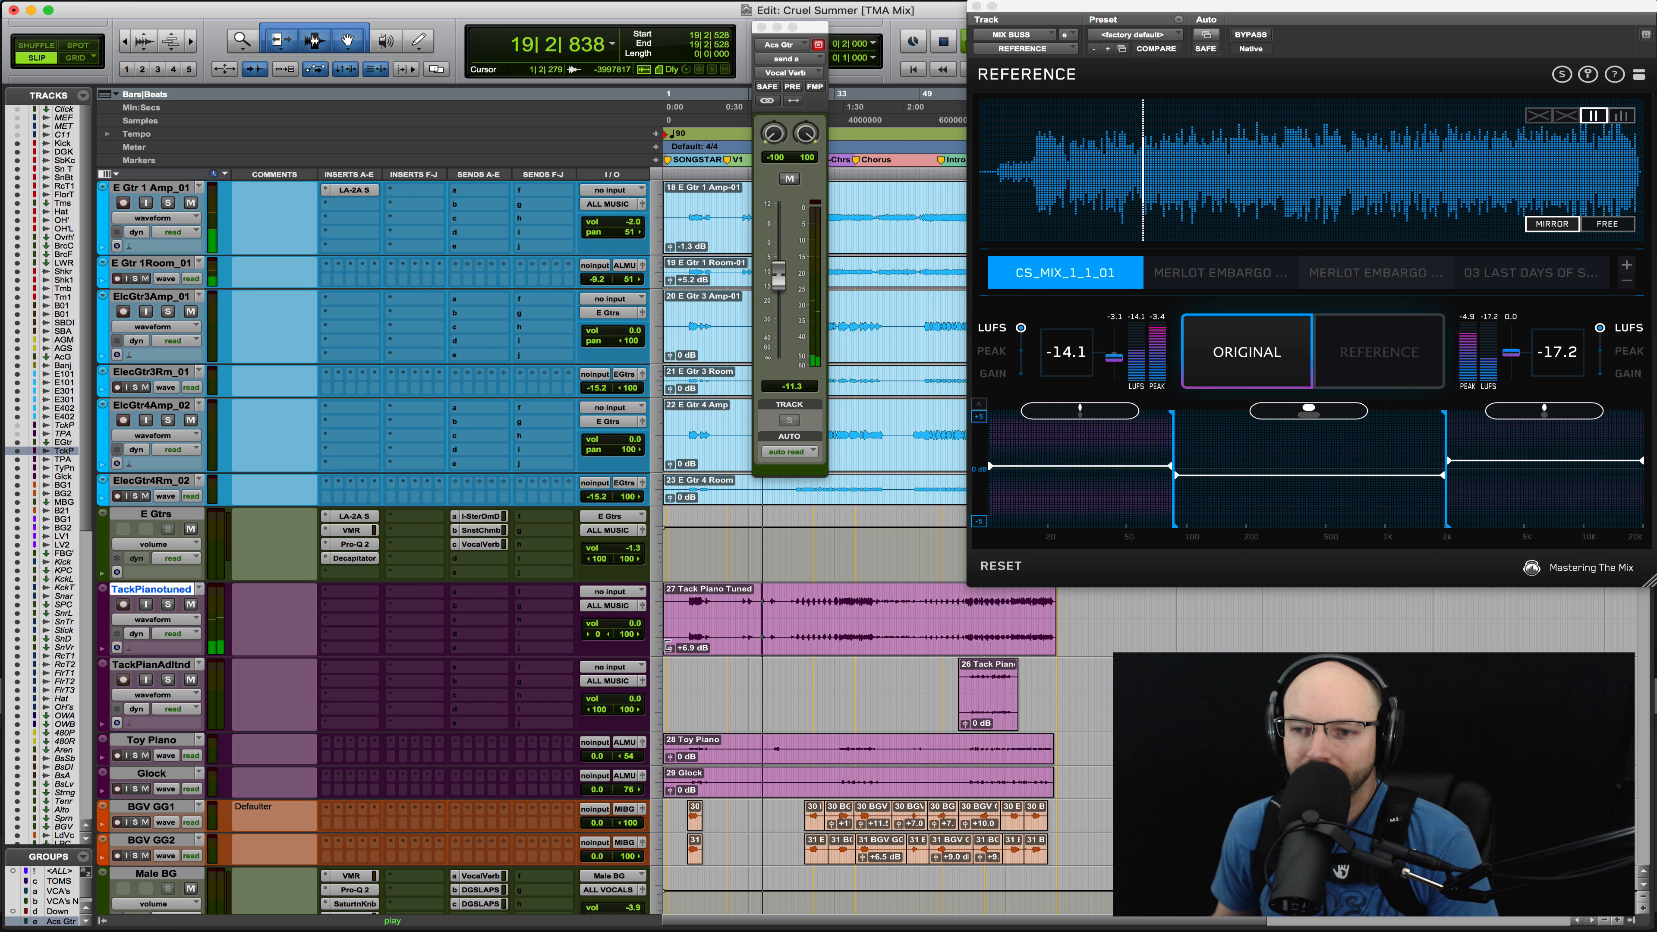
{"action": "left_click", "coordinate": [662, 654]}
{"action": "left_click_drag", "start_coordinate": [662, 655], "coordinate": [655, 631]}
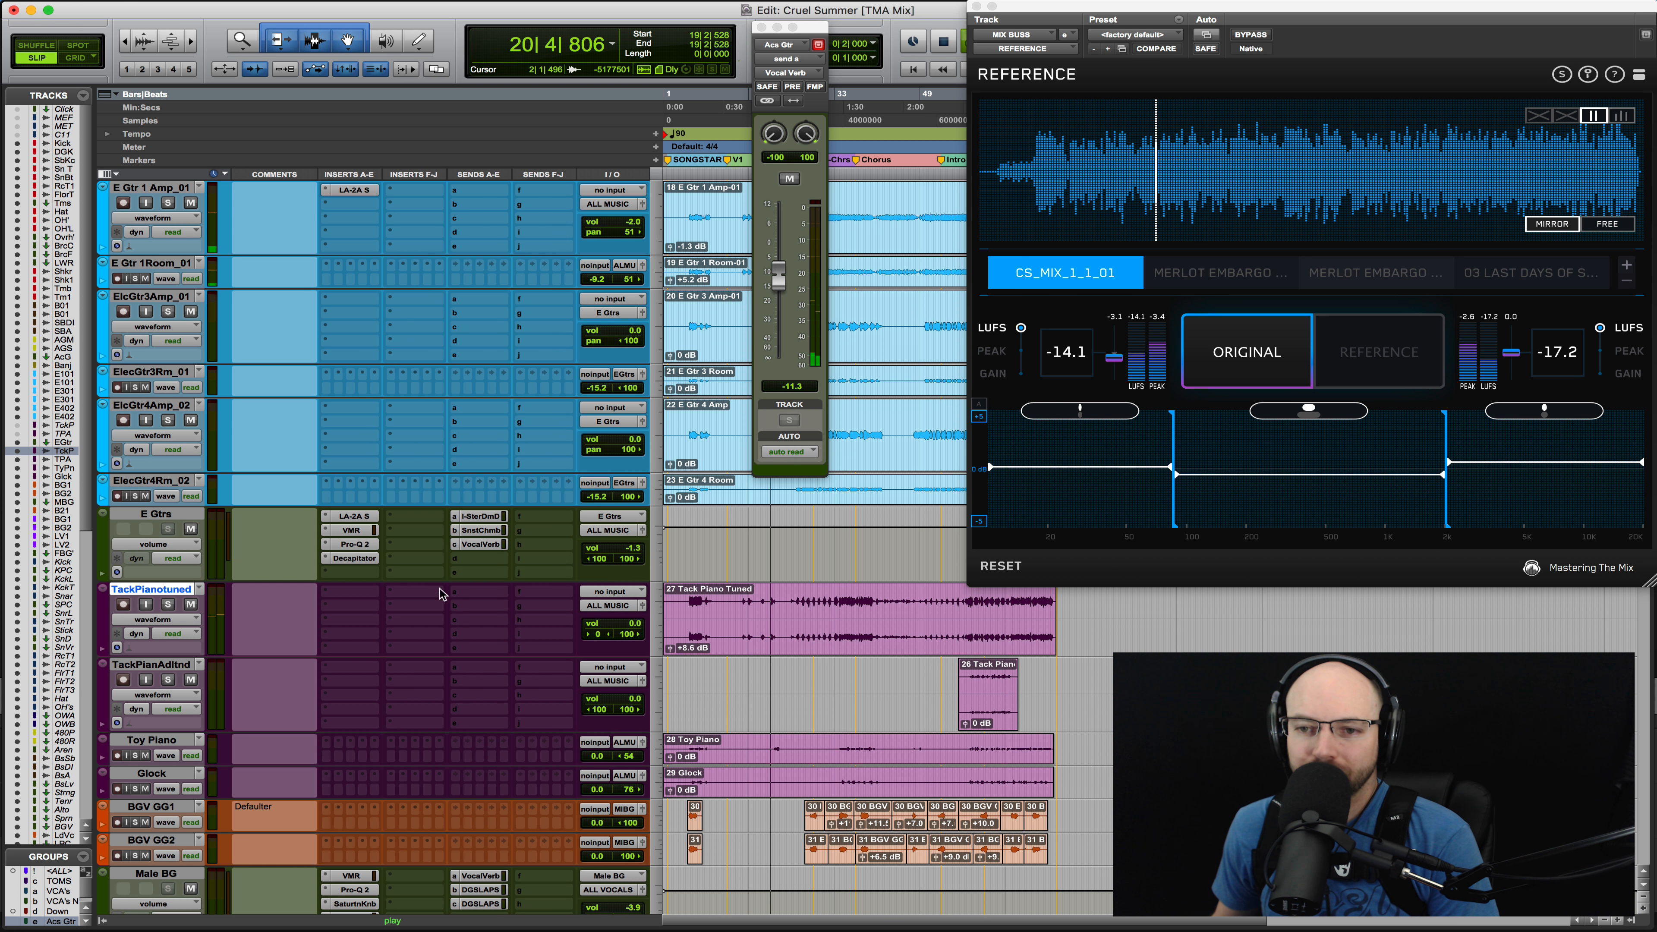
{"action": "key", "text": "space"}
Insert Virtual Mix Rack with the FG-401 compressor in the tuned tack piano track's first slot and solo the track
{"action": "left_click", "coordinate": [334, 596]}
{"action": "left_click", "coordinate": [400, 636]}
{"action": "left_click", "coordinate": [167, 604]}
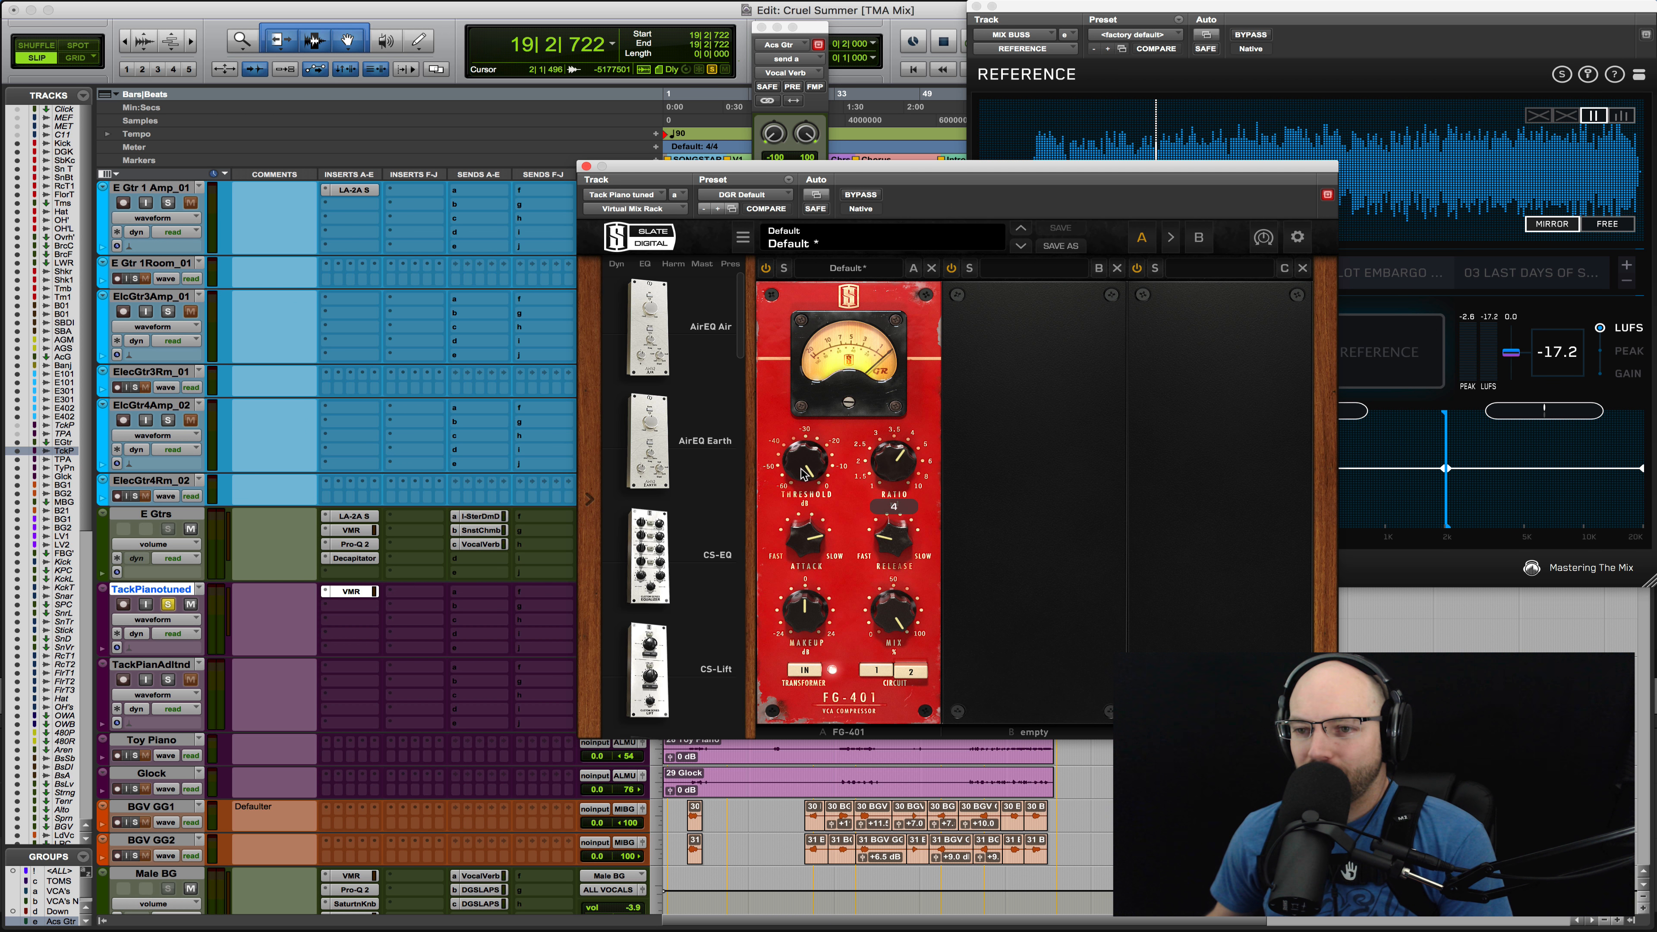
During playback, set the FG-401's threshold to -38.4 dB, adjust its attack and raise its makeup gain
{"action": "key", "text": "space"}
{"action": "left_click_drag", "start_coordinate": [803, 474], "coordinate": [770, 530]}
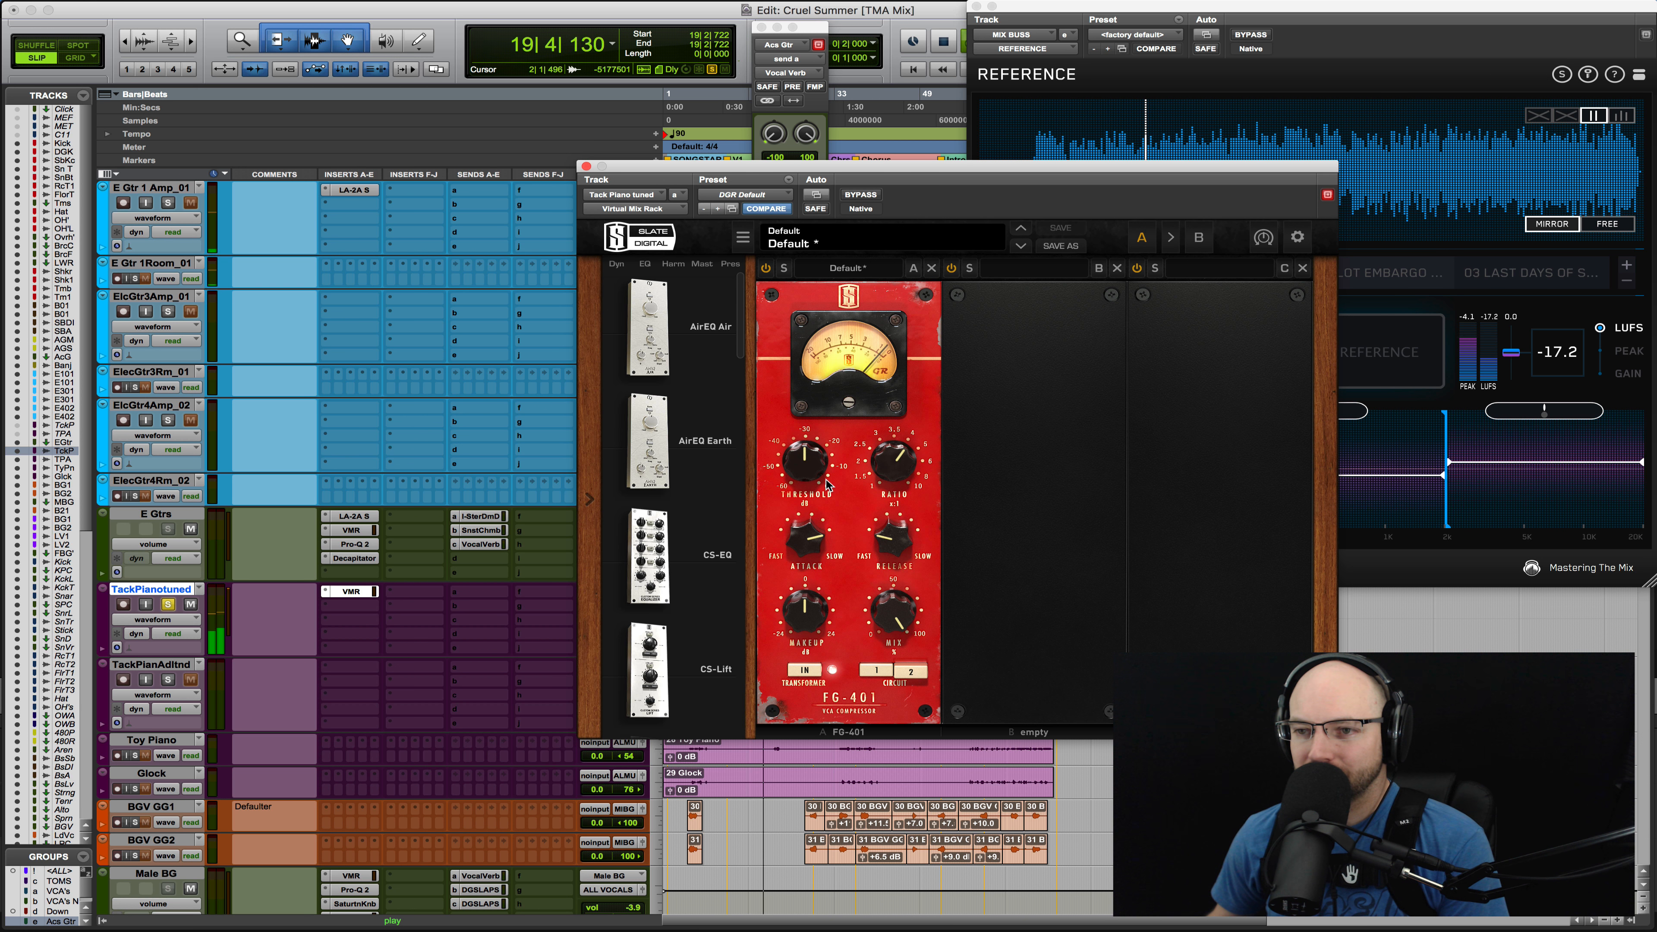
{"action": "left_click_drag", "start_coordinate": [827, 484], "coordinate": [812, 469]}
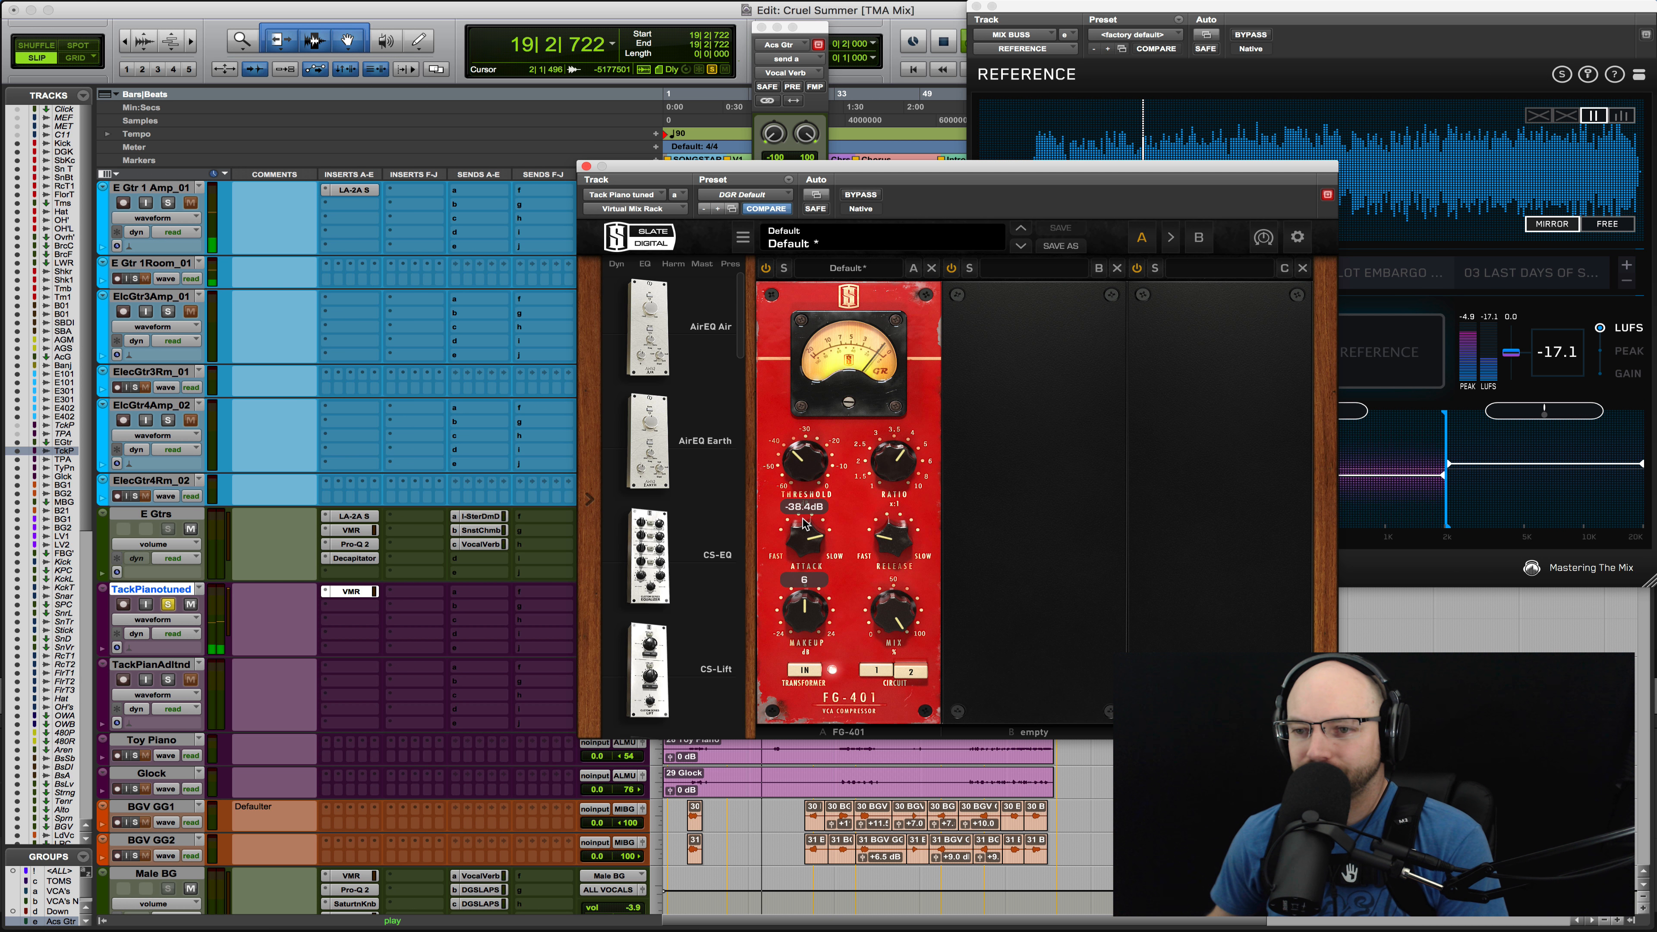
{"action": "left_click_drag", "start_coordinate": [805, 537], "coordinate": [795, 548]}
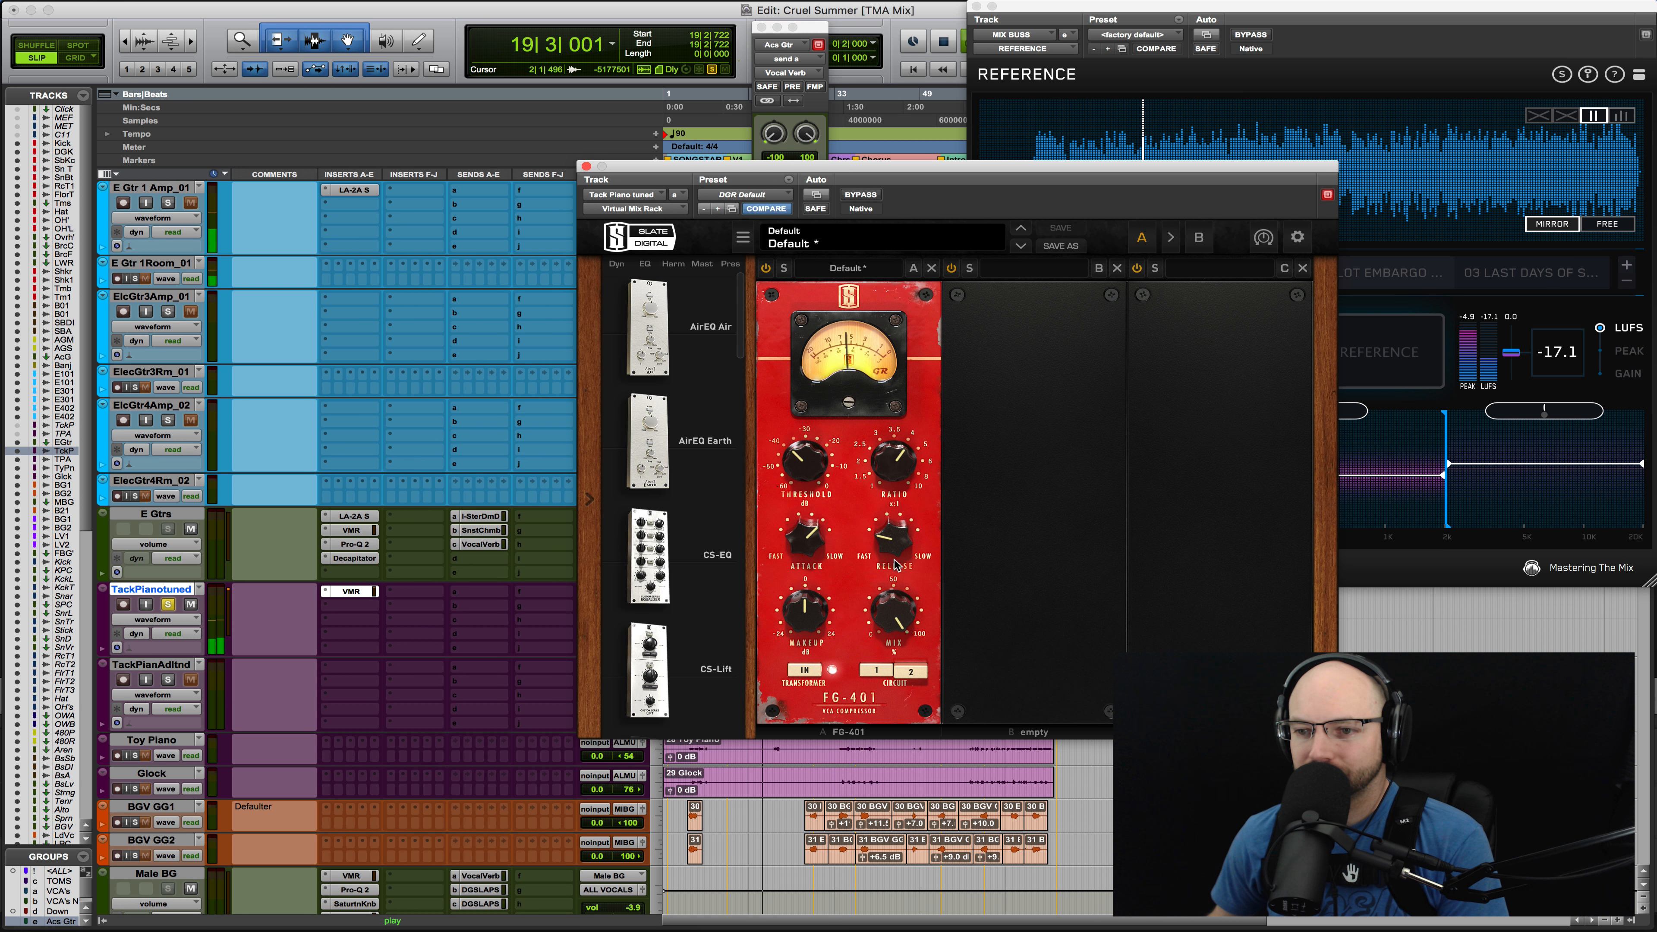
{"action": "left_click_drag", "start_coordinate": [793, 610], "coordinate": [843, 488]}
Compare the tack piano with and without the FG-401 by bypassing the compressor during playback and re-enabling it
{"action": "key", "text": "space"}
{"action": "left_click", "coordinate": [765, 269]}
{"action": "key", "text": "space"}
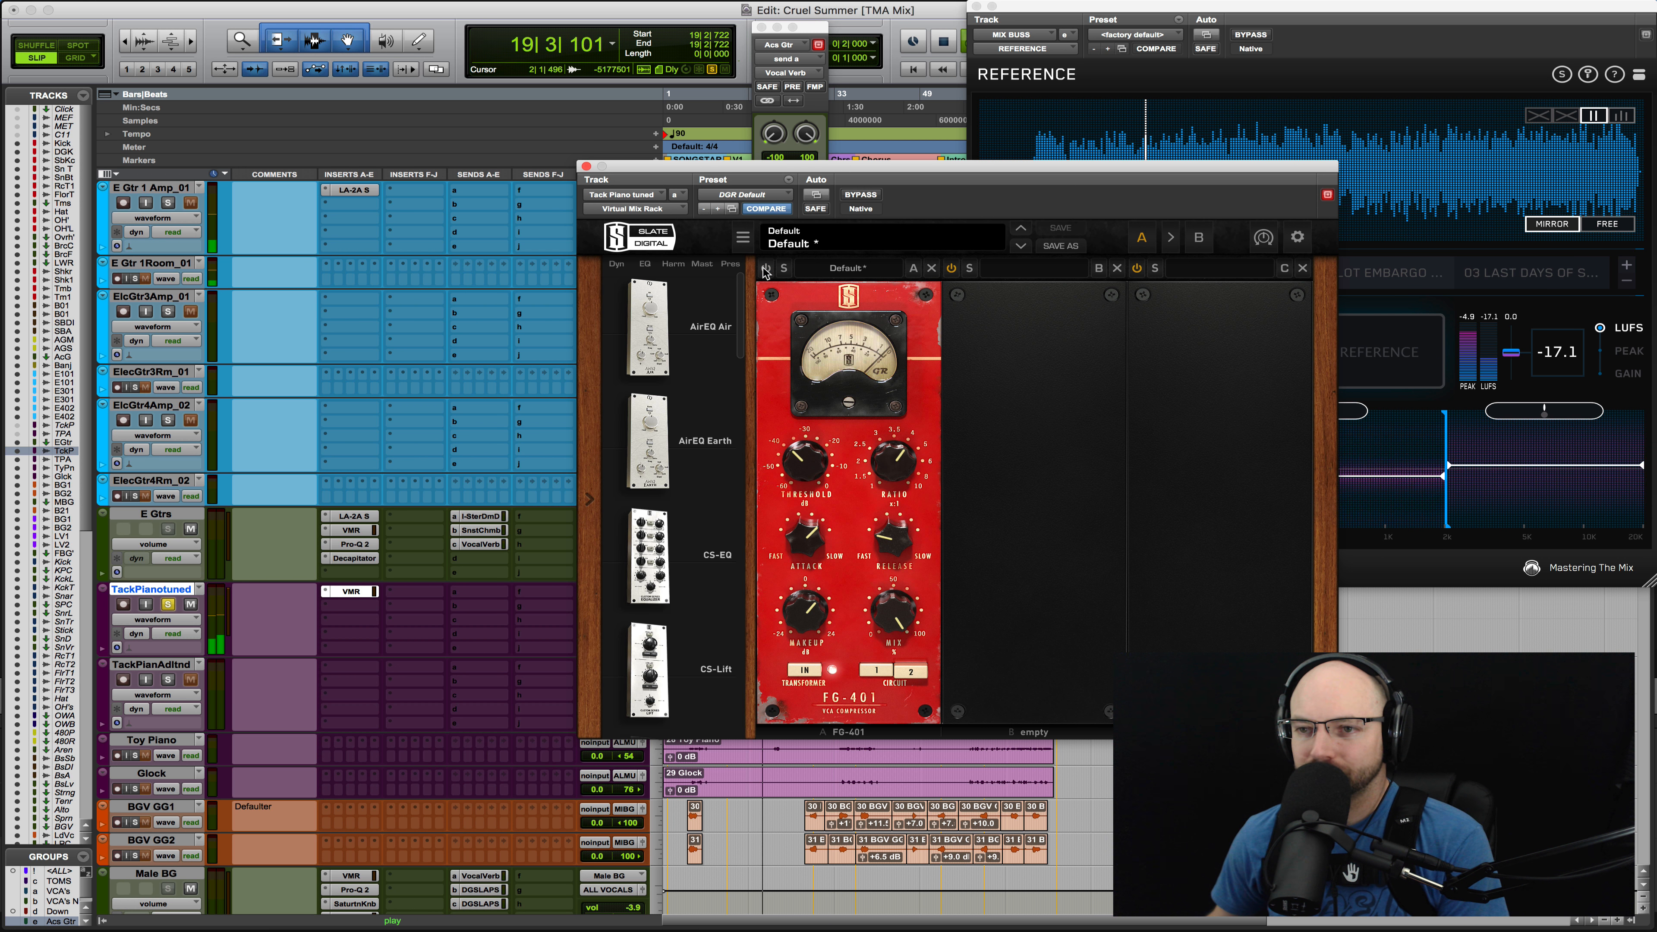
{"action": "key", "text": "space"}
{"action": "left_click", "coordinate": [765, 268]}
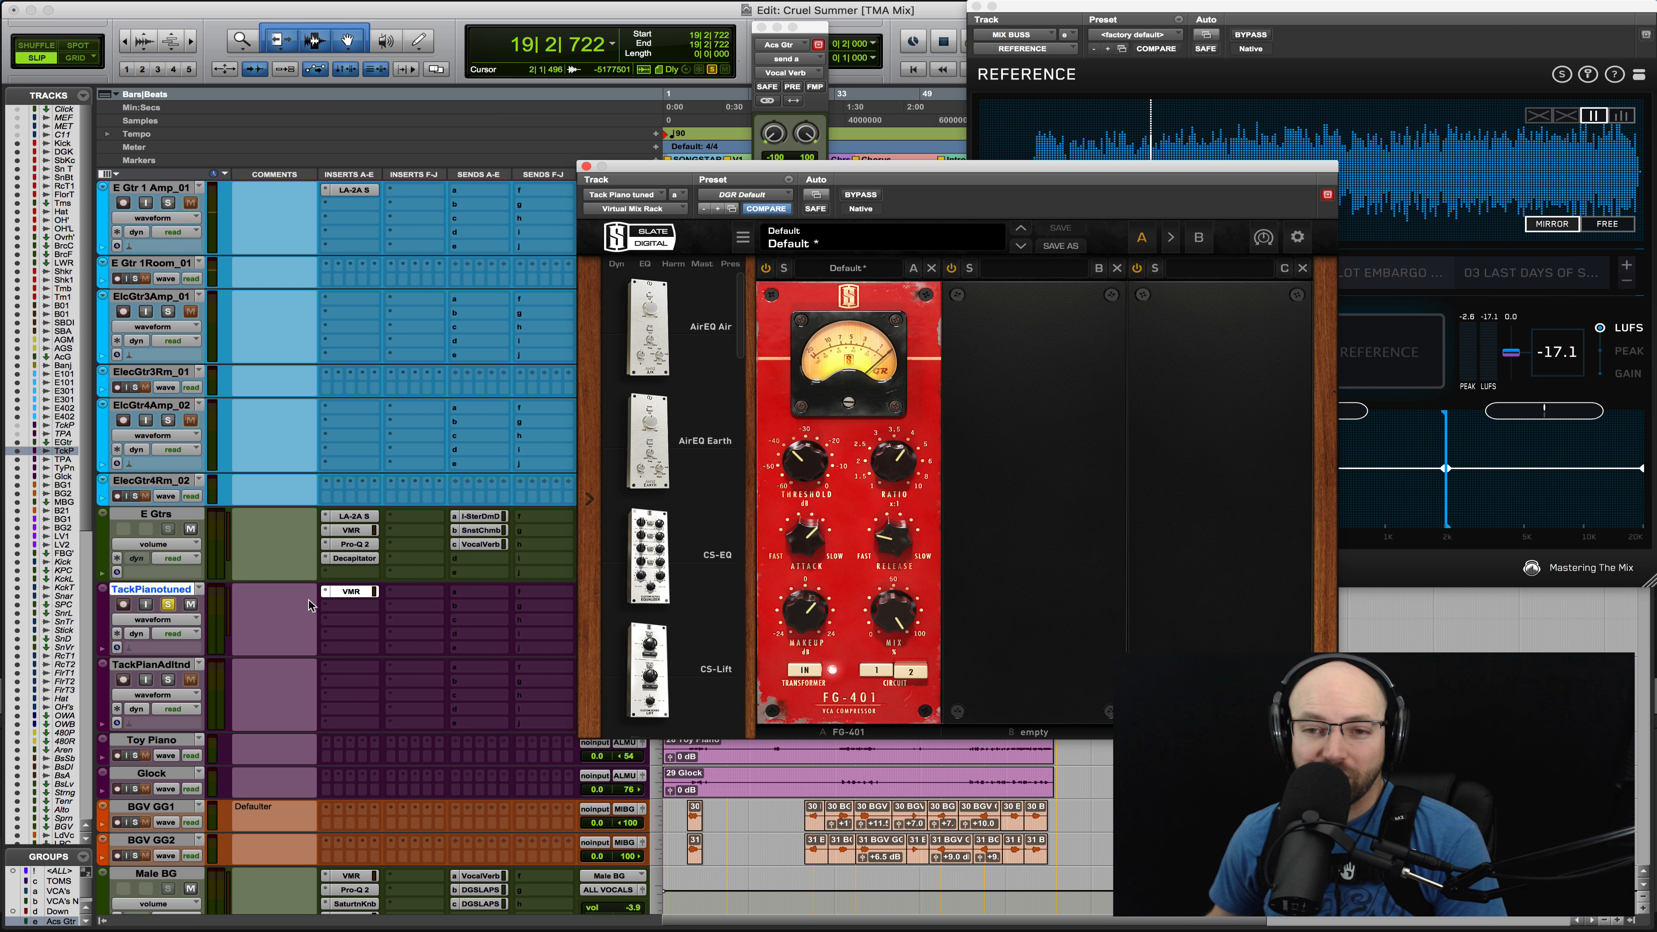
Take the tuned tack piano out of solo and play the bar 19 passage in the full mix
{"action": "left_click", "coordinate": [168, 604]}
{"action": "key", "text": "space"}
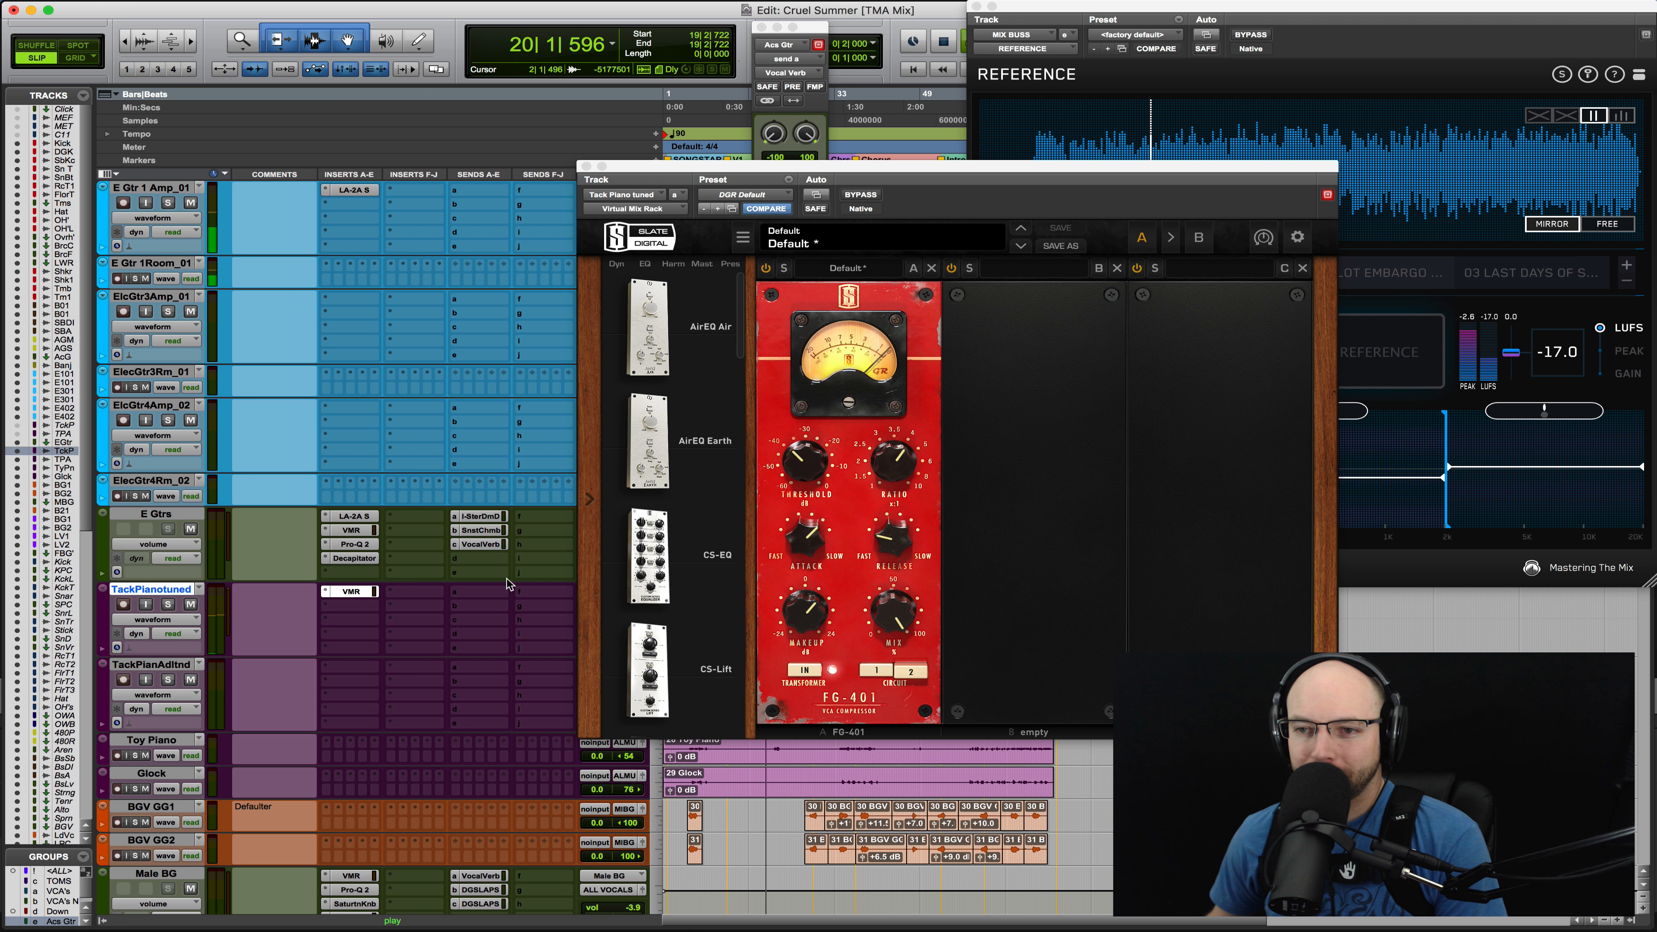
{"action": "key", "text": "space"}
Insert the stereo ValhallaFreqEcho in the tuned tack piano track's second insert slot
{"action": "left_click", "coordinate": [349, 605]}
{"action": "mouse_move", "coordinate": [400, 676]}
{"action": "mouse_move", "coordinate": [509, 350]}
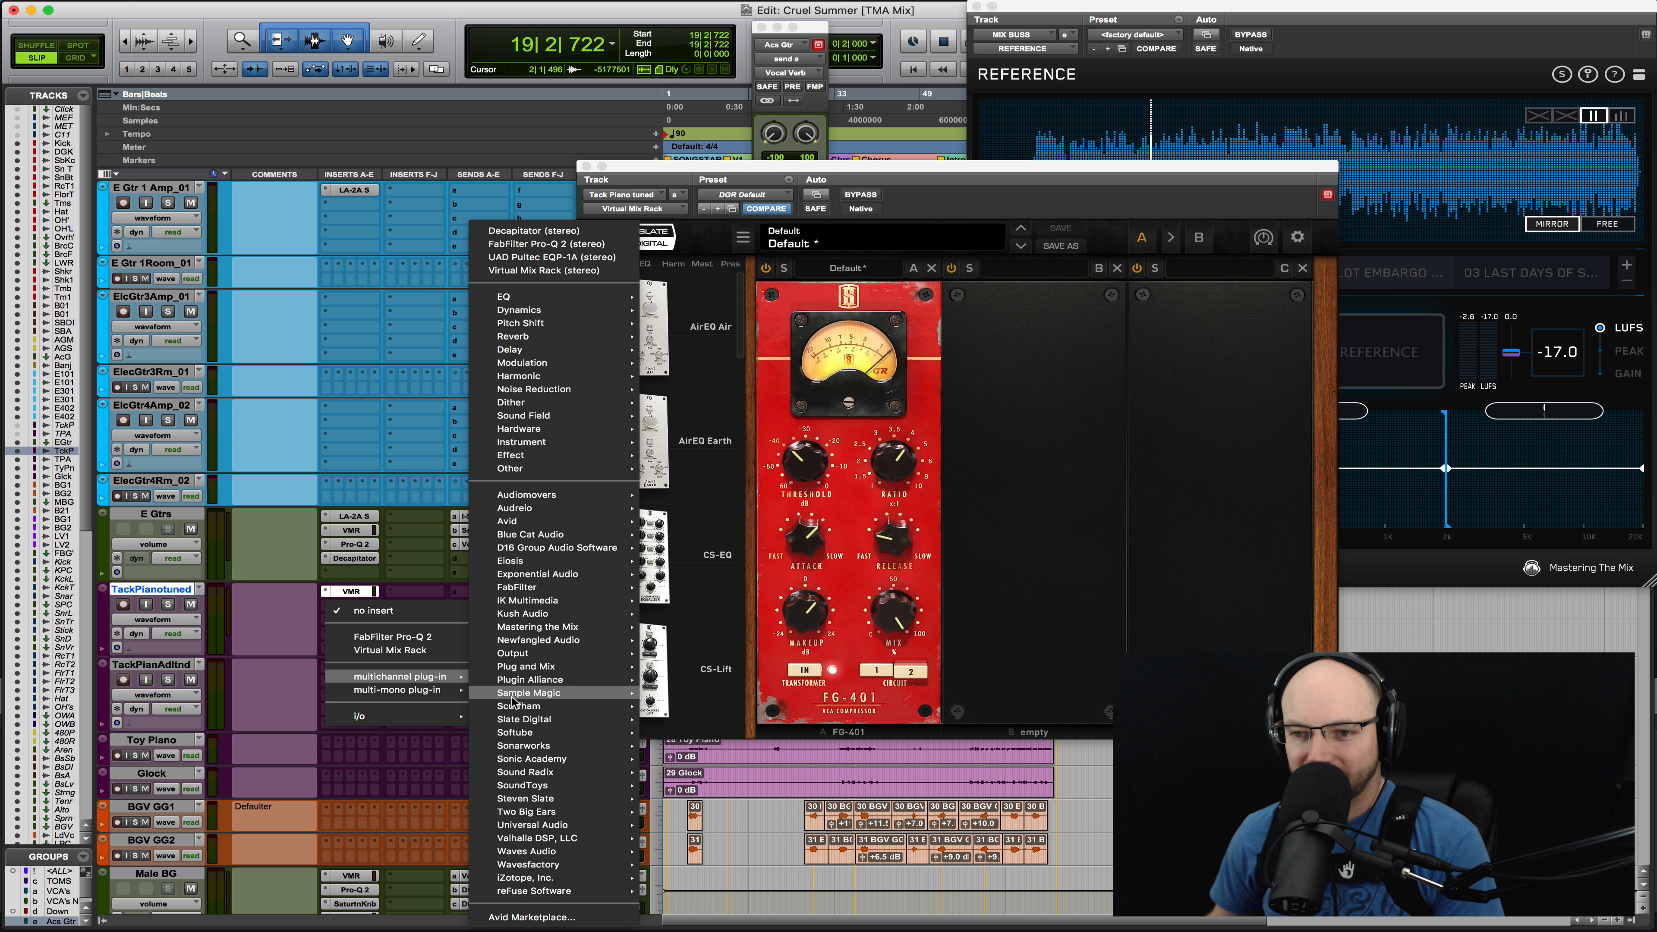
{"action": "mouse_move", "coordinate": [558, 654]}
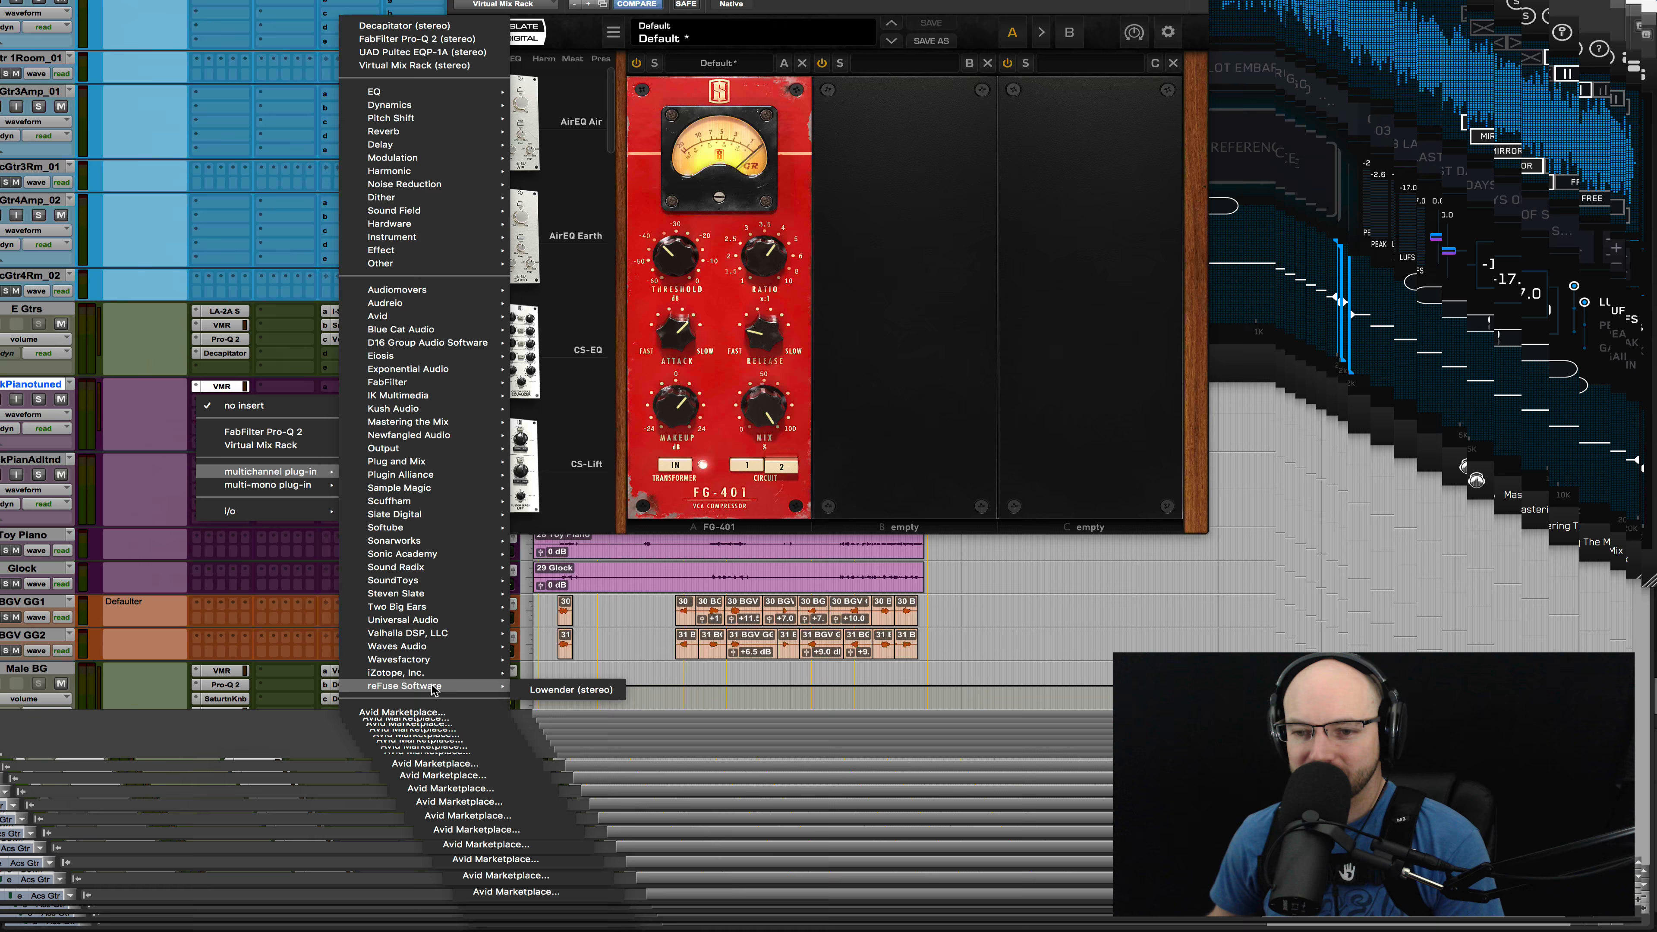
{"action": "mouse_move", "coordinate": [561, 815]}
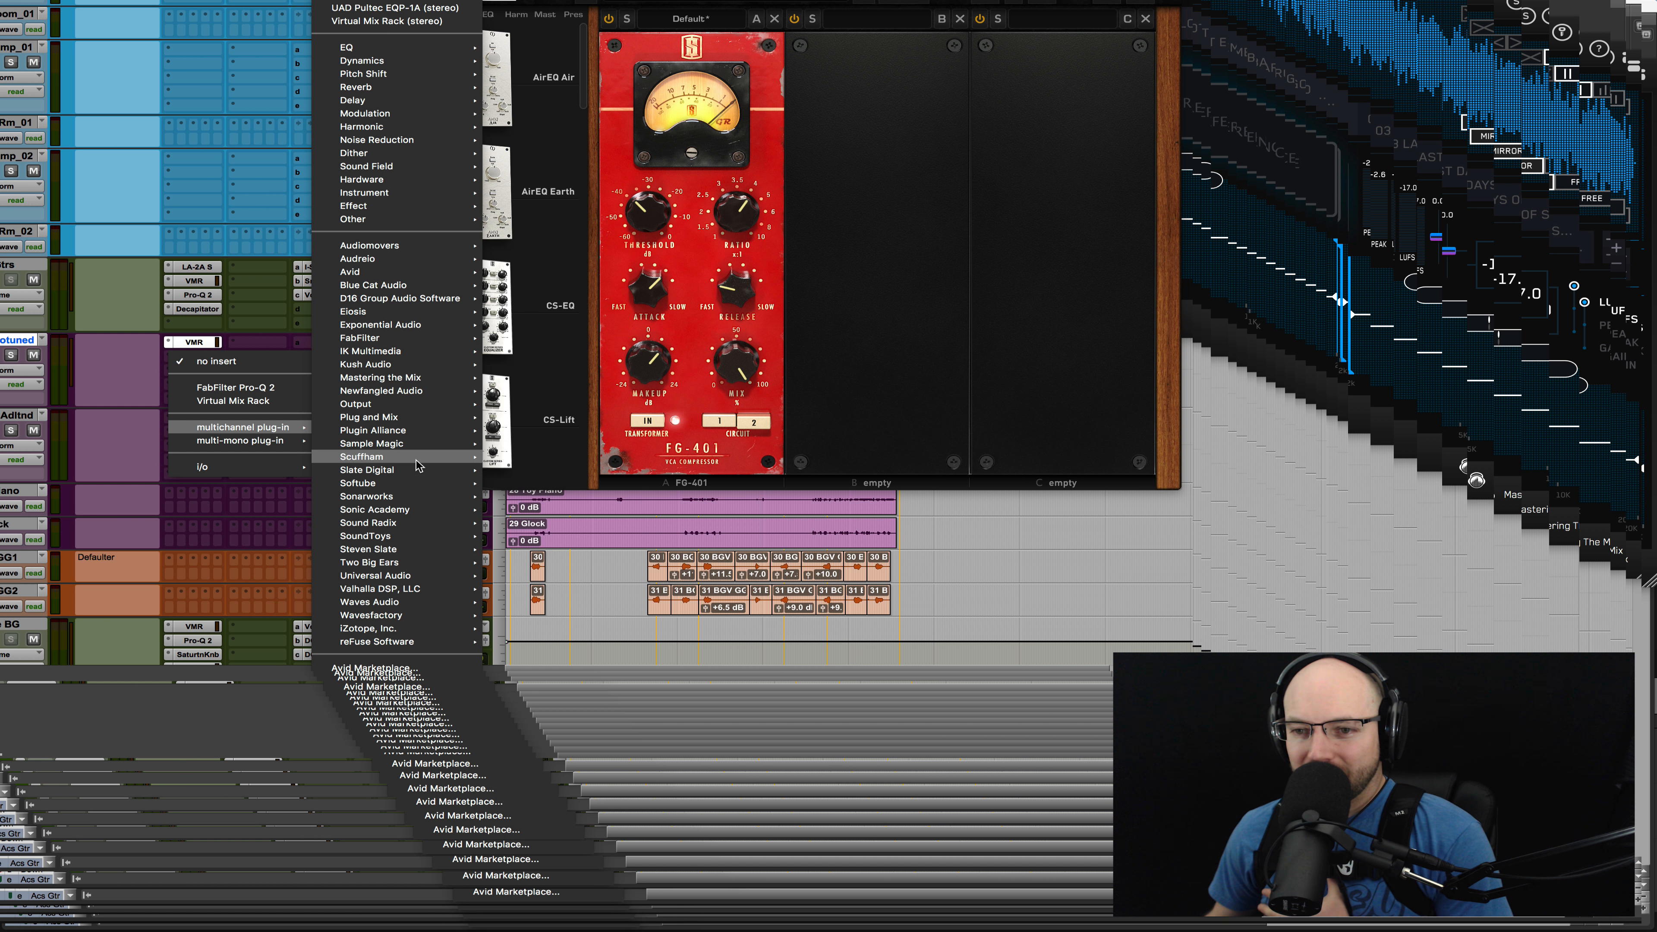
{"action": "mouse_move", "coordinate": [423, 413]}
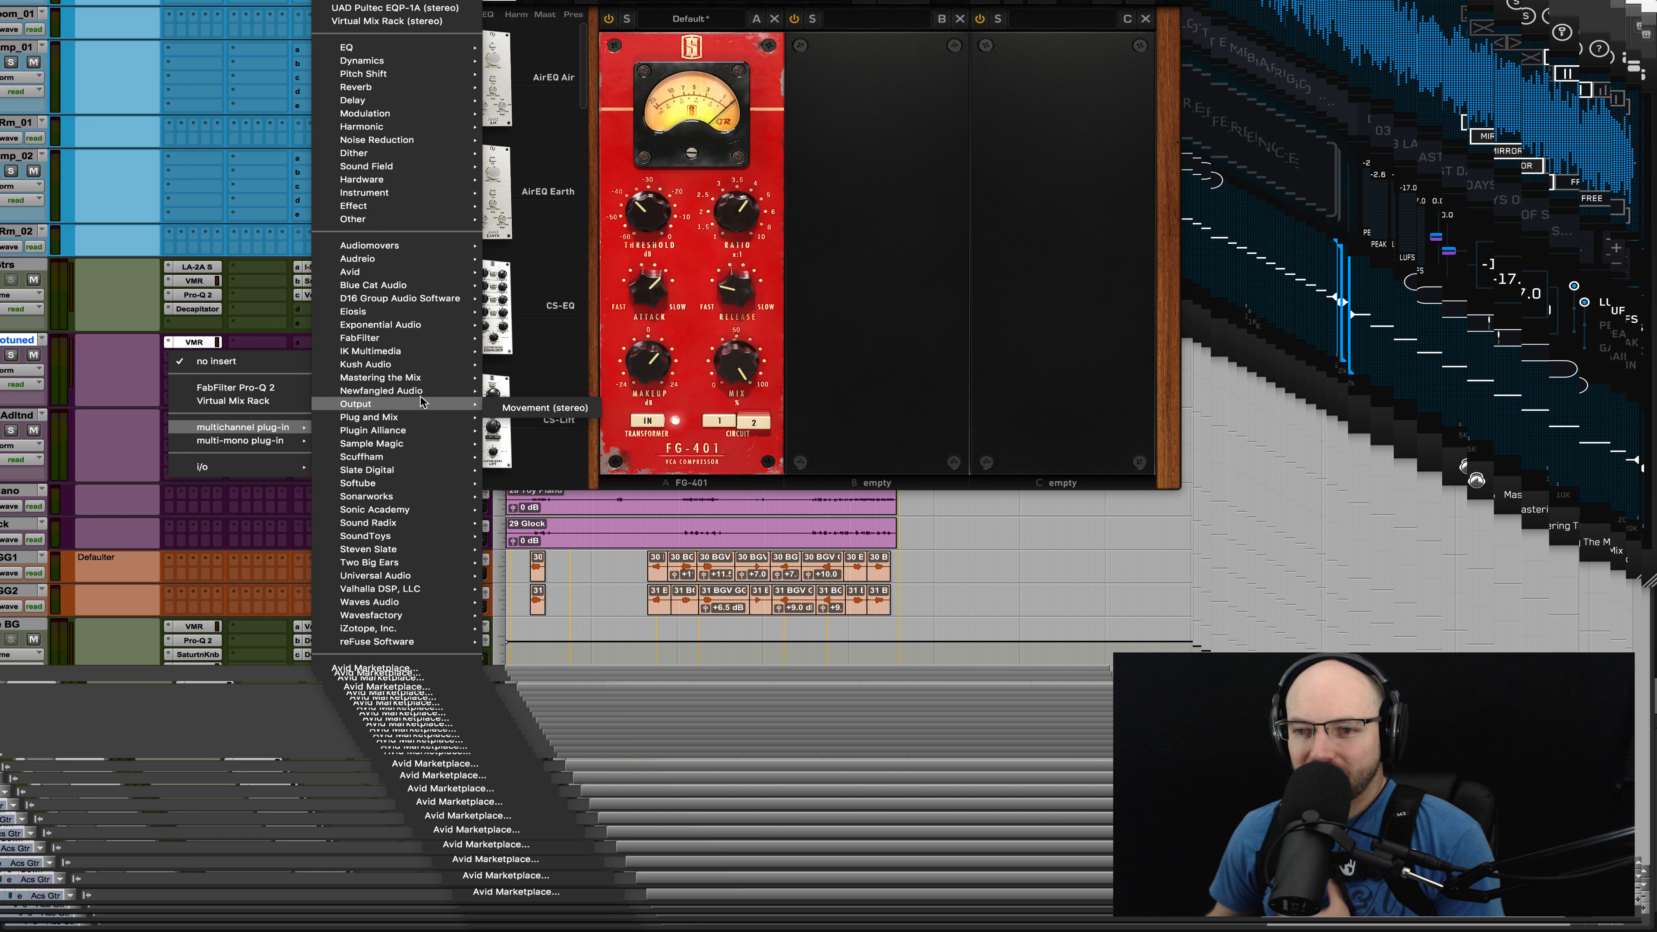
{"action": "mouse_move", "coordinate": [420, 370]}
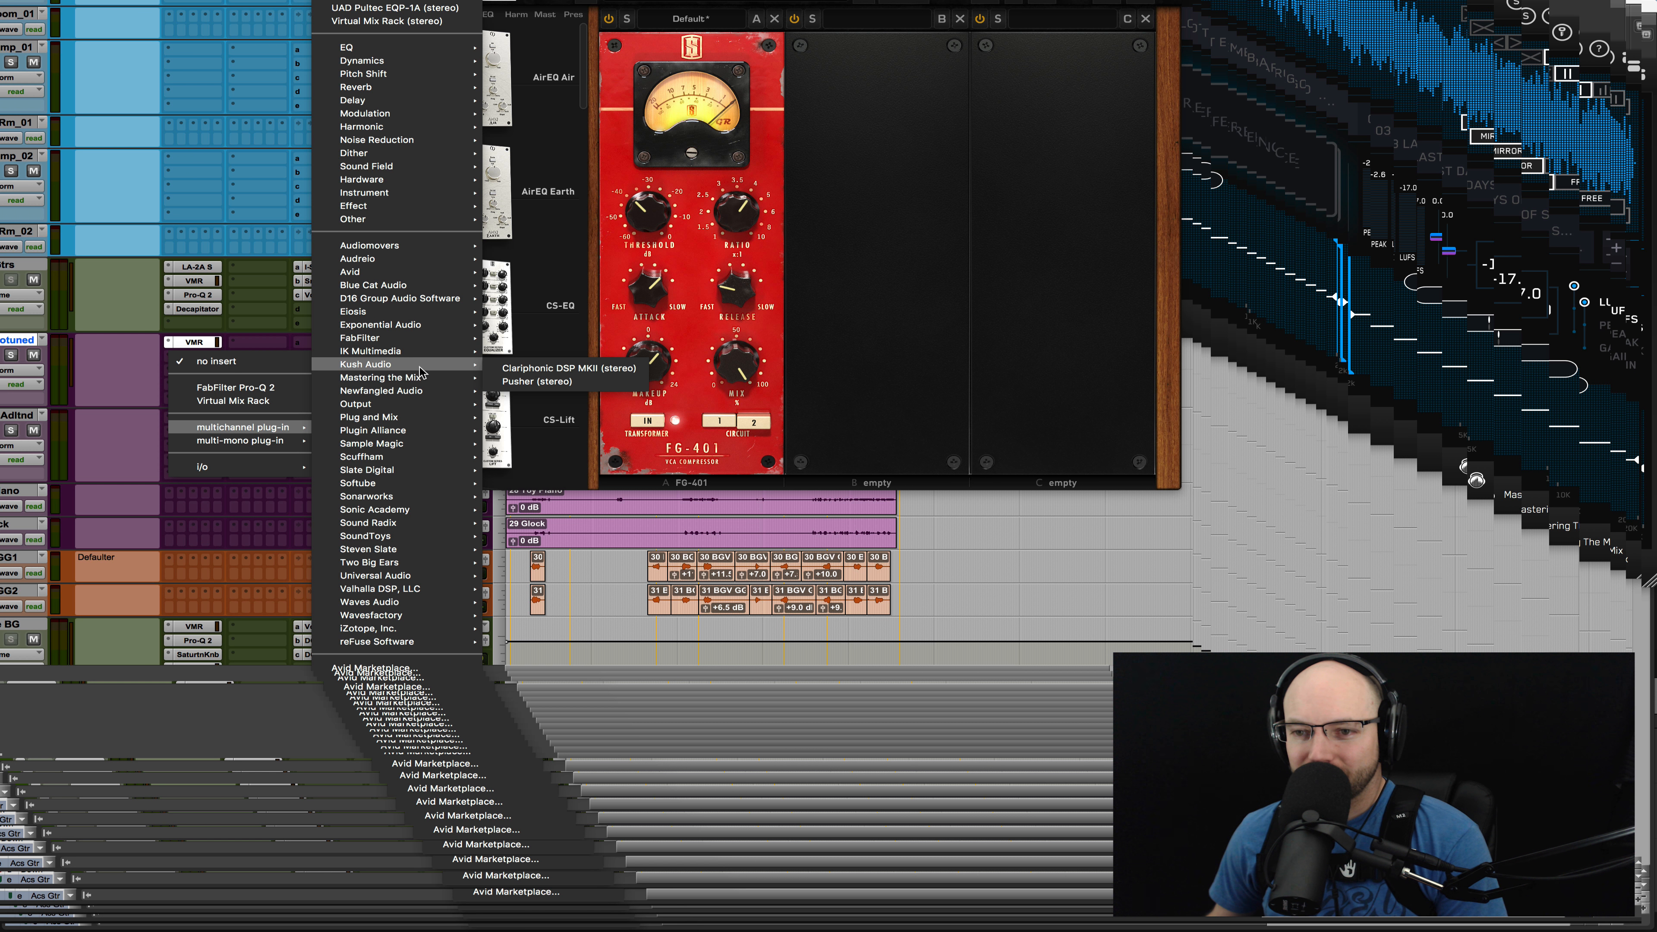
{"action": "mouse_move", "coordinate": [420, 316]}
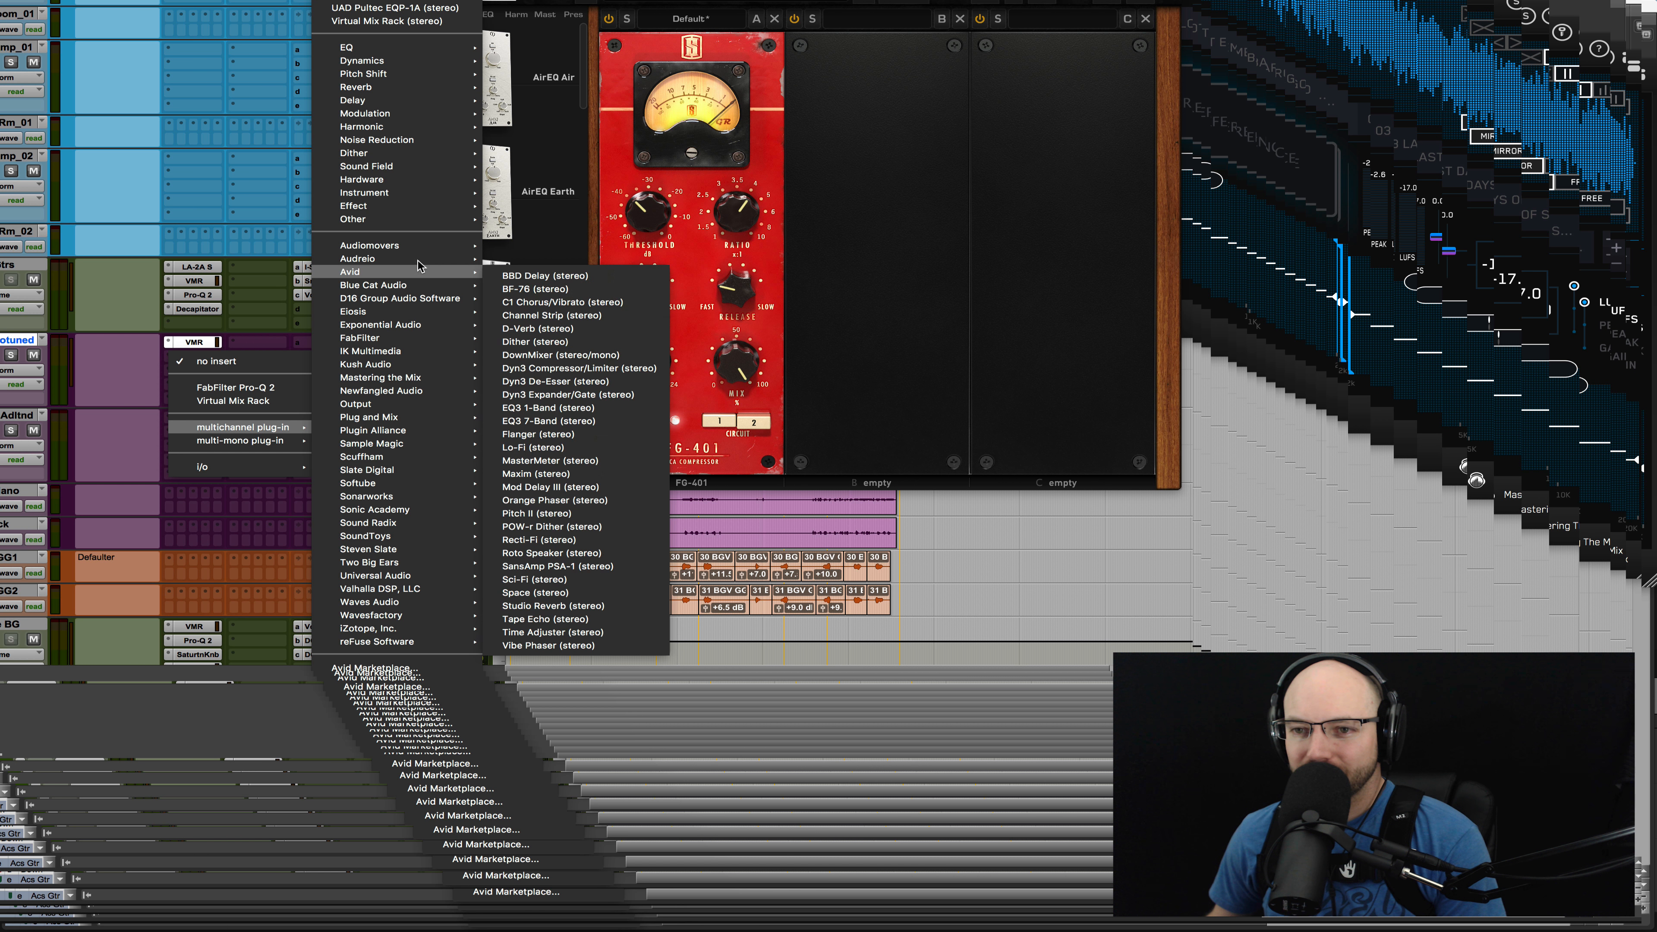
{"action": "mouse_move", "coordinate": [420, 249]}
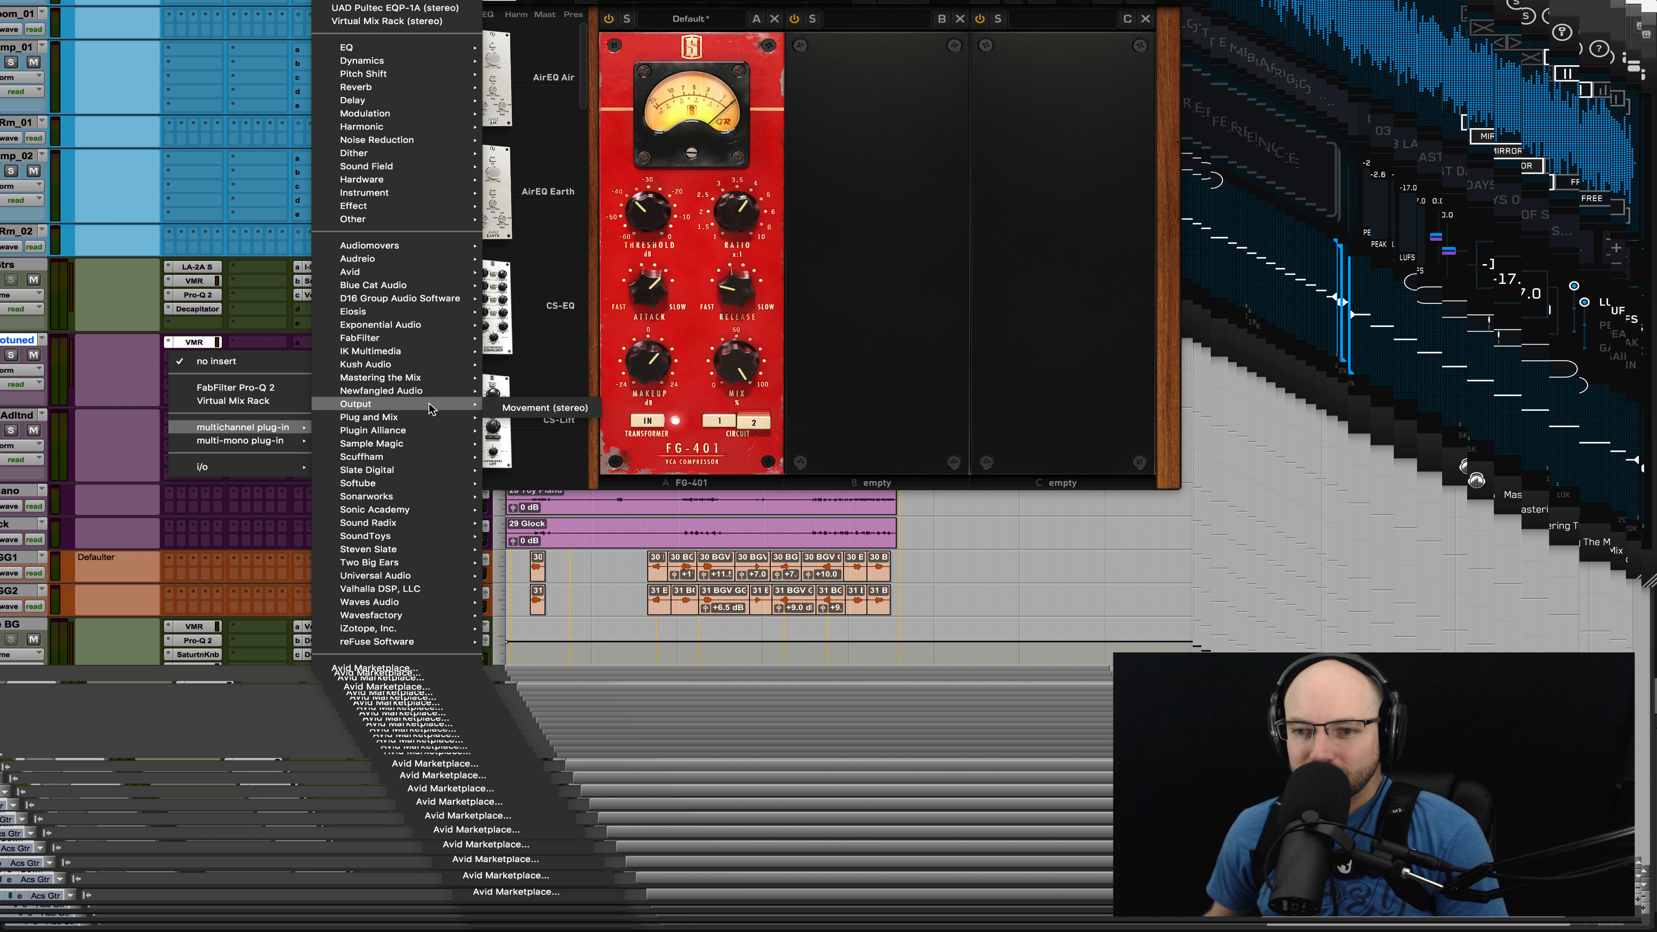
{"action": "mouse_move", "coordinate": [427, 449]}
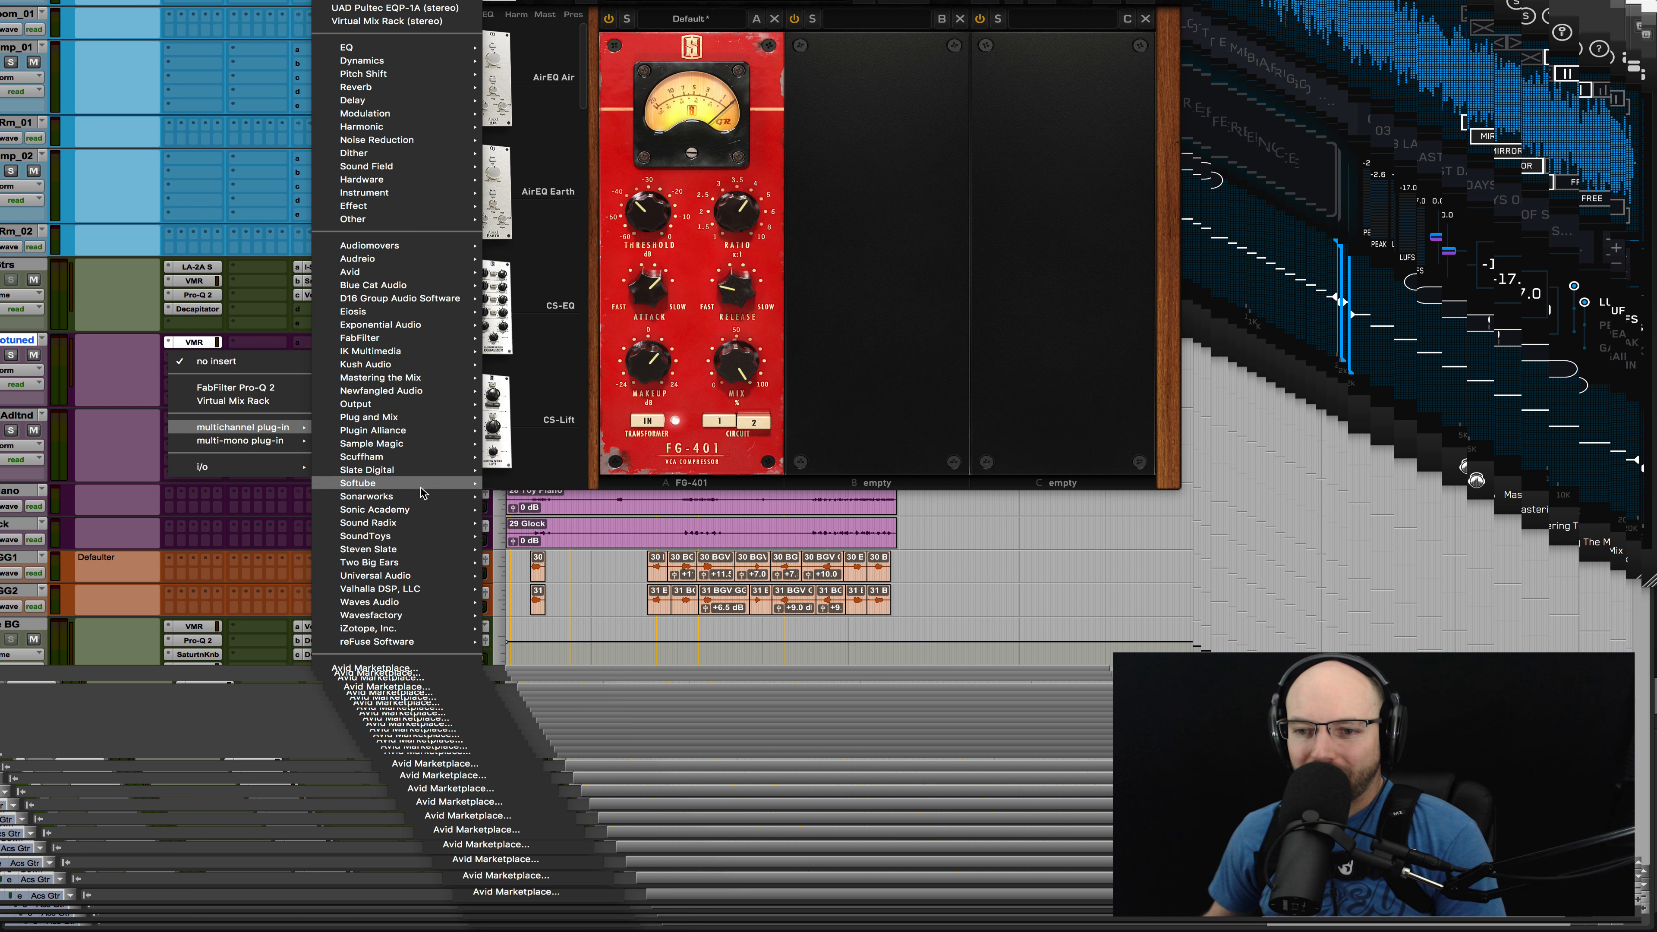
{"action": "mouse_move", "coordinate": [421, 590]}
{"action": "left_click", "coordinate": [516, 595]}
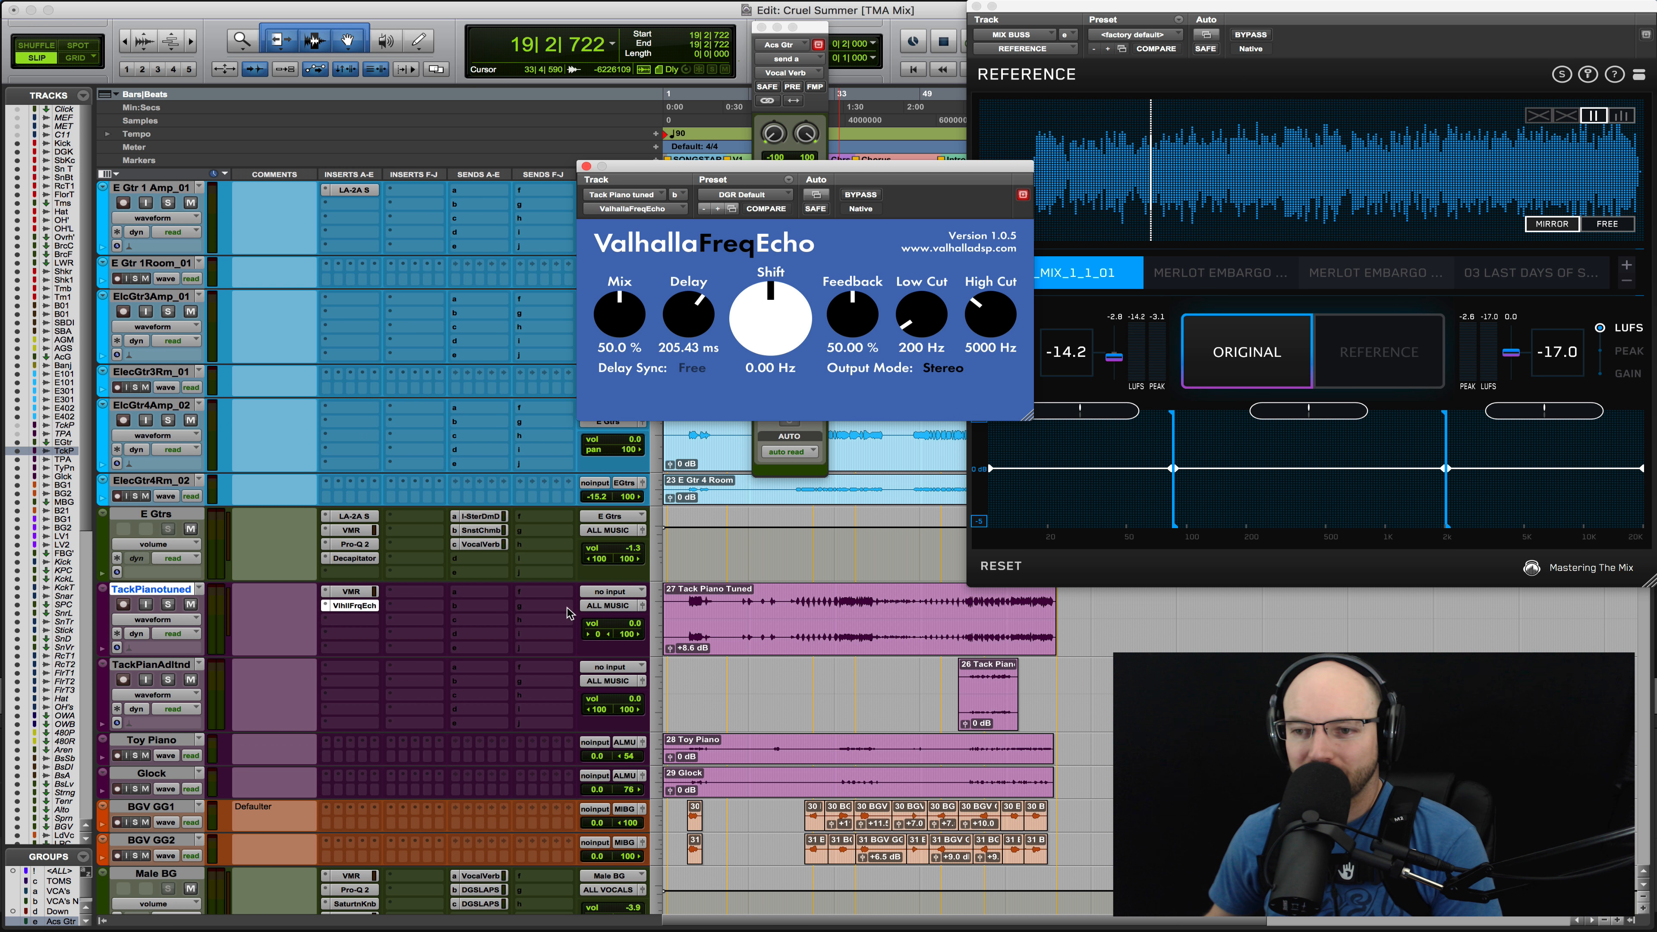
Audition ValhallaFreqEcho on the soloed tack piano, raising the frequency shift to 8.37 Hz
{"action": "key", "text": "space"}
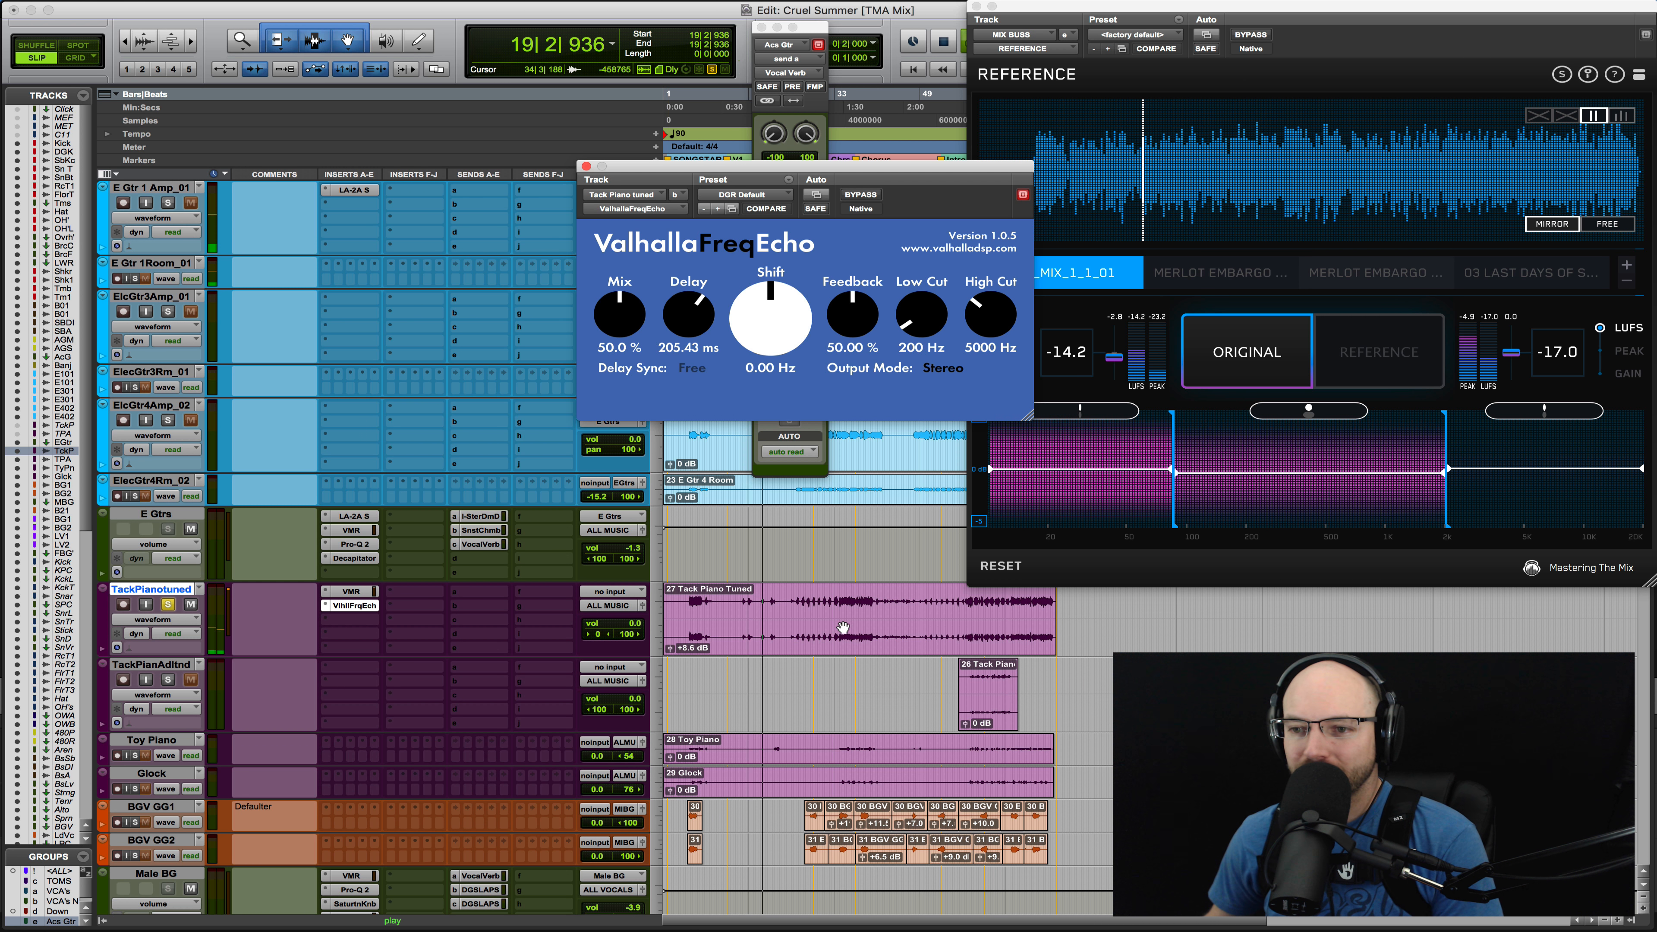
{"action": "key", "text": "space"}
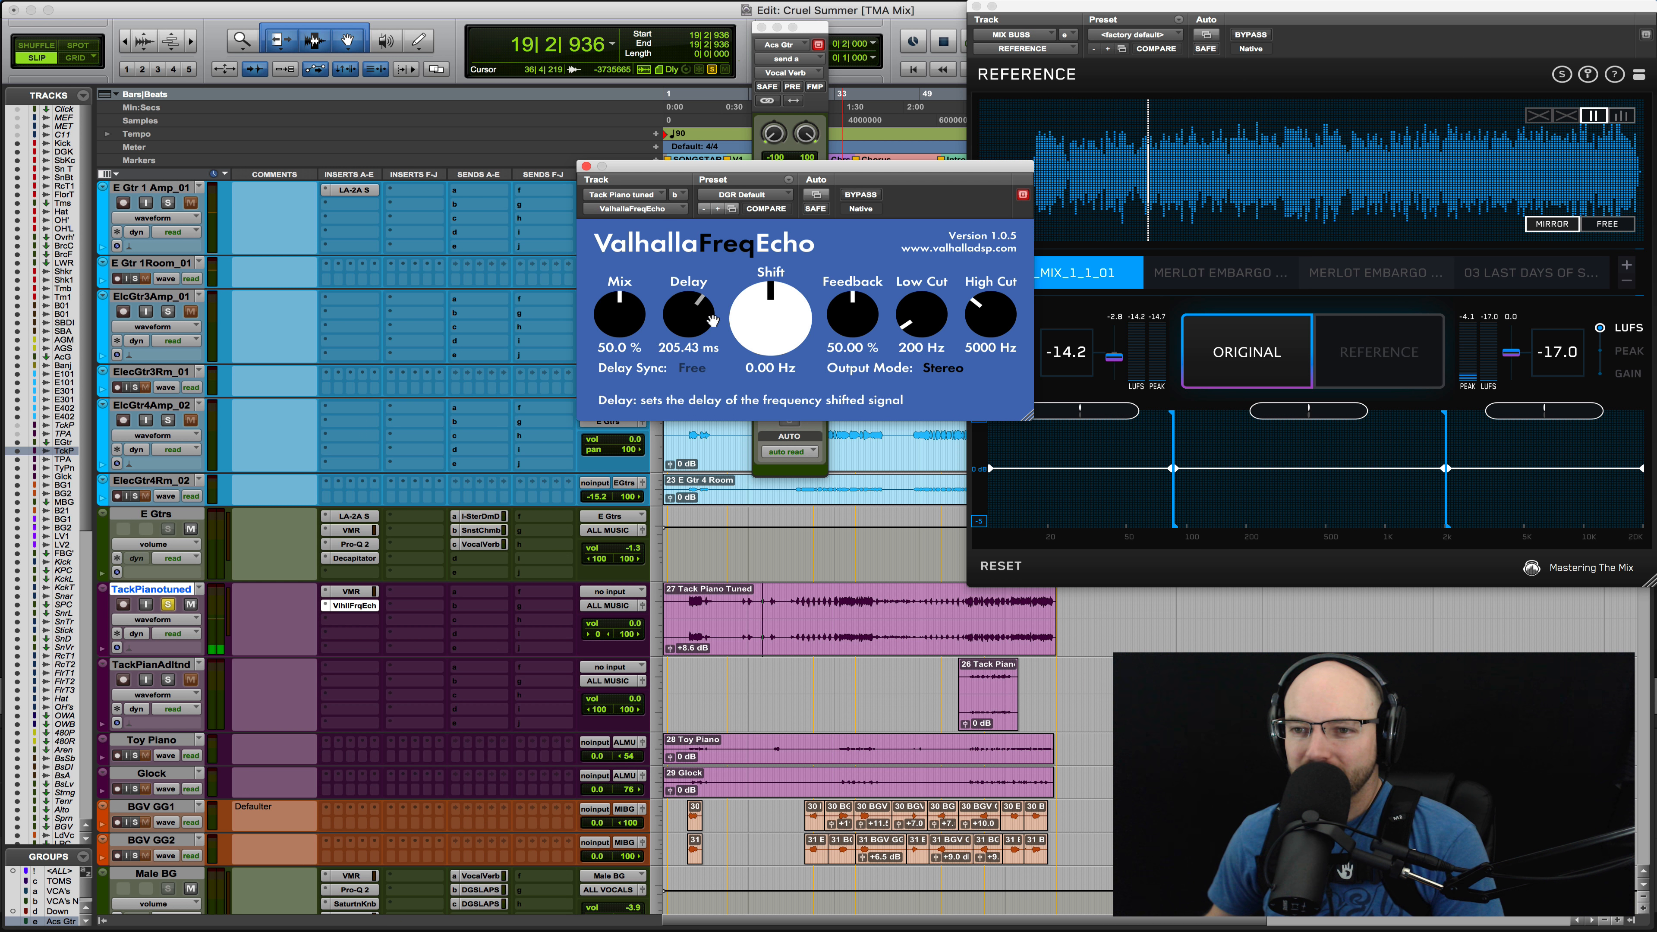
{"action": "key", "text": "space"}
{"action": "mouse_move", "coordinate": [762, 328]}
{"action": "left_mouse_down"}
{"action": "mouse_move", "coordinate": [757, 281]}
{"action": "mouse_move", "coordinate": [758, 309]}
{"action": "left_mouse_up"}
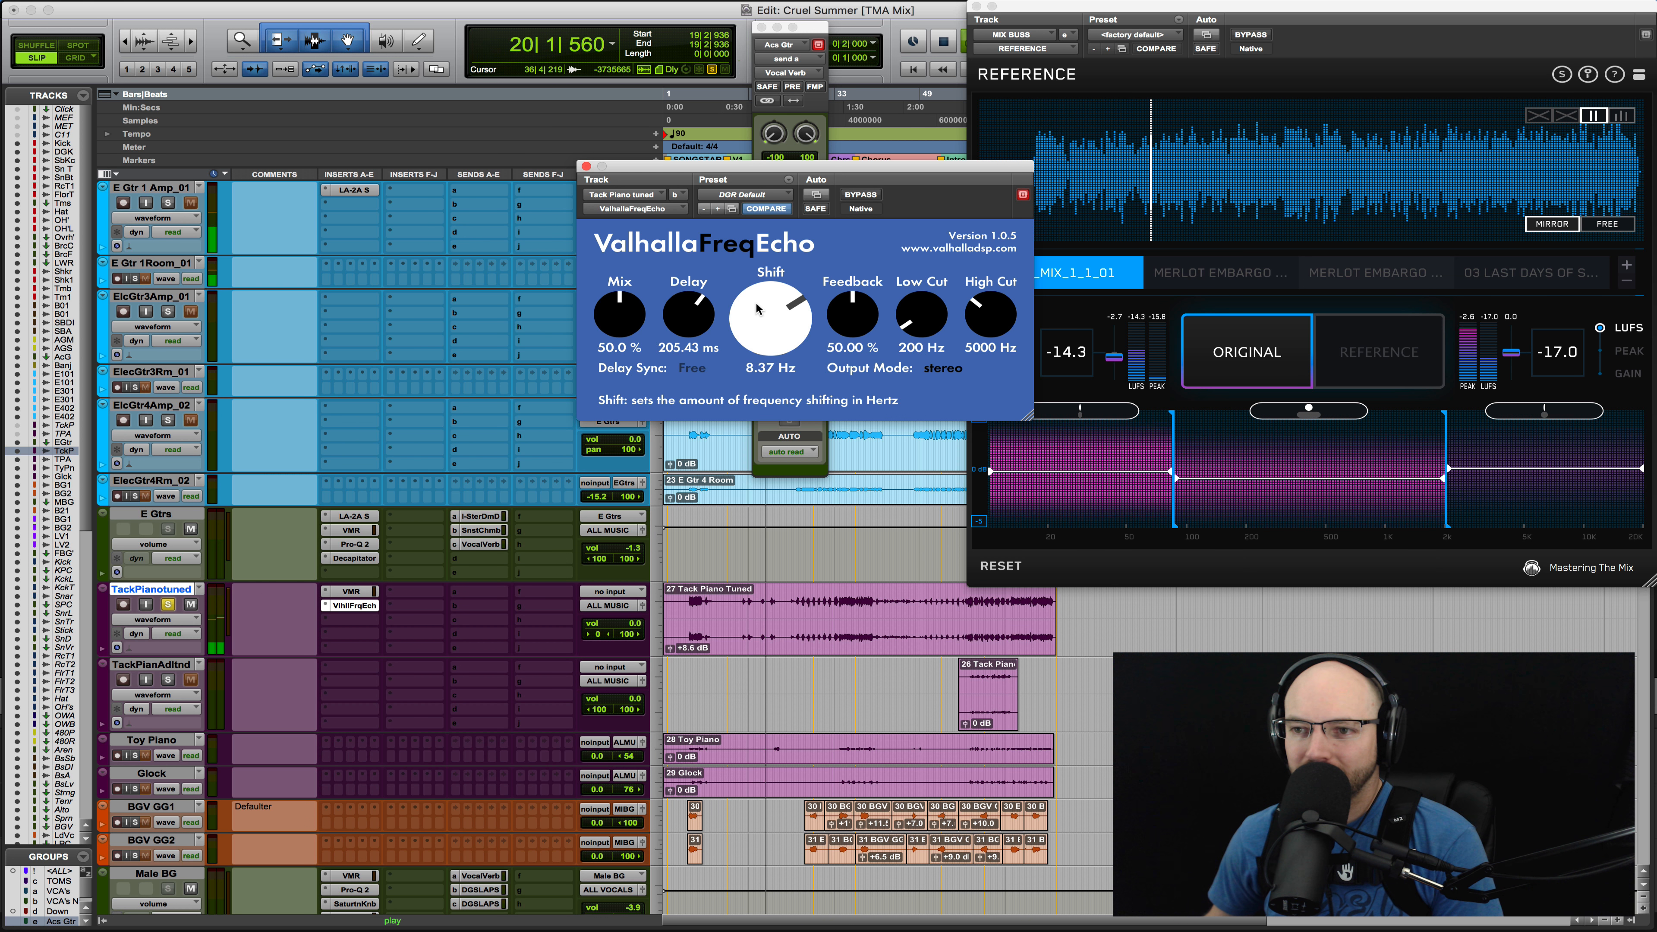
{"action": "key", "text": "space"}
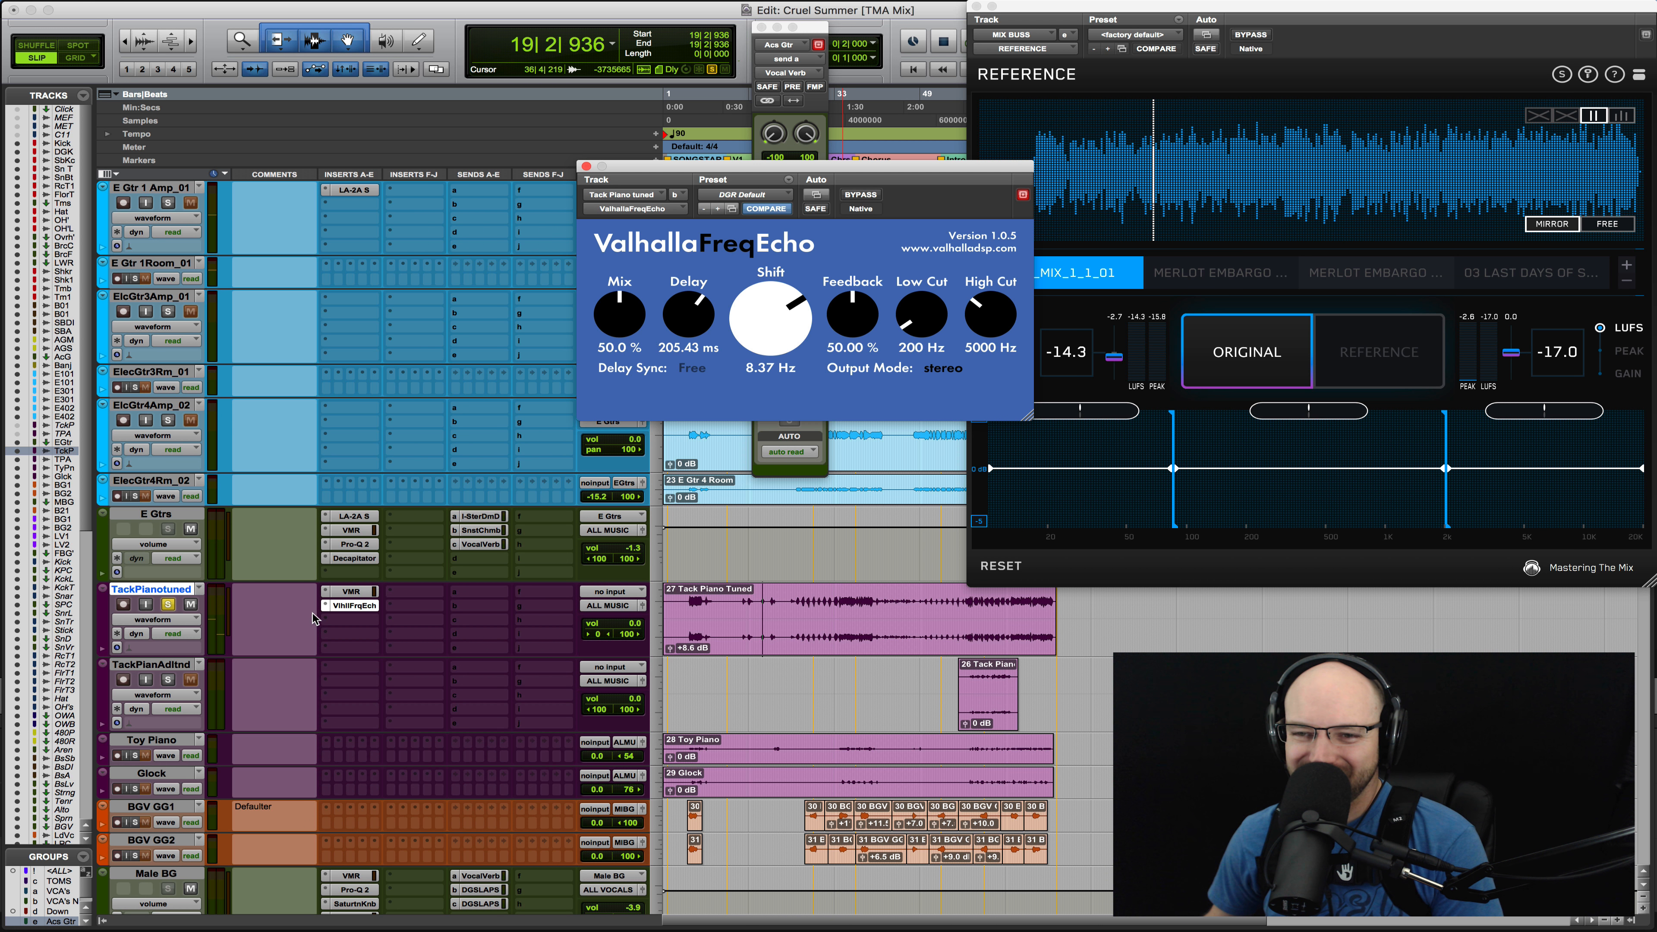
Replace ValhallaFreqEcho with the stereo EchoBoy delay and load its PitchySpring_Stereo preset
{"action": "left_click", "coordinate": [327, 608]}
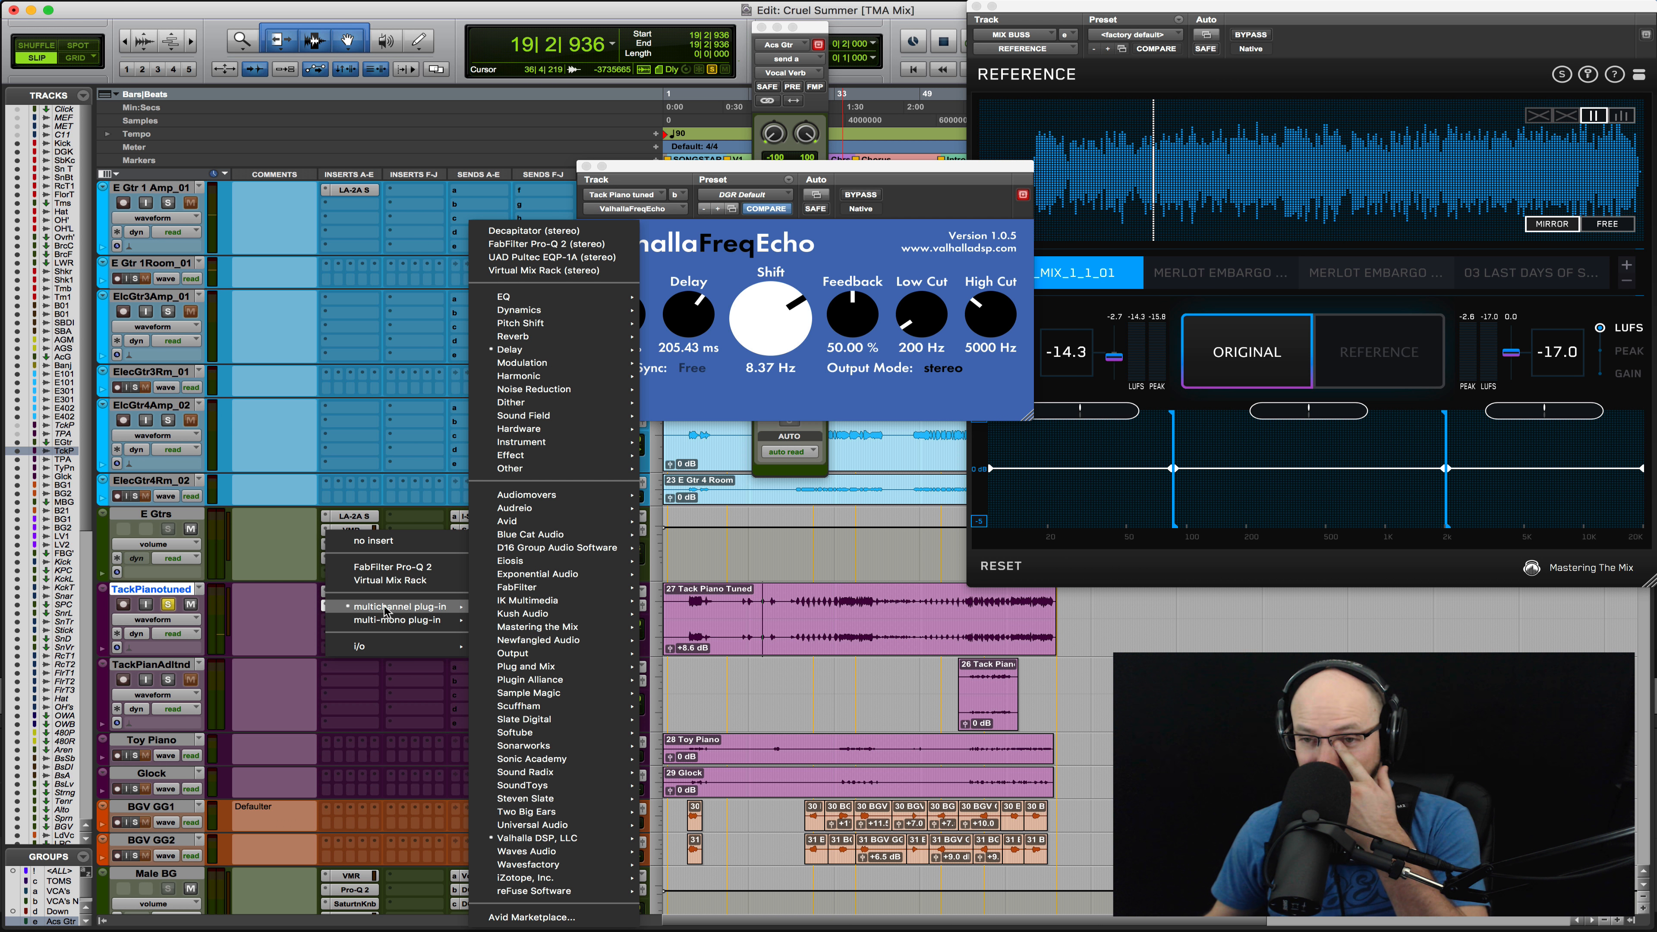
{"action": "mouse_move", "coordinate": [457, 606]}
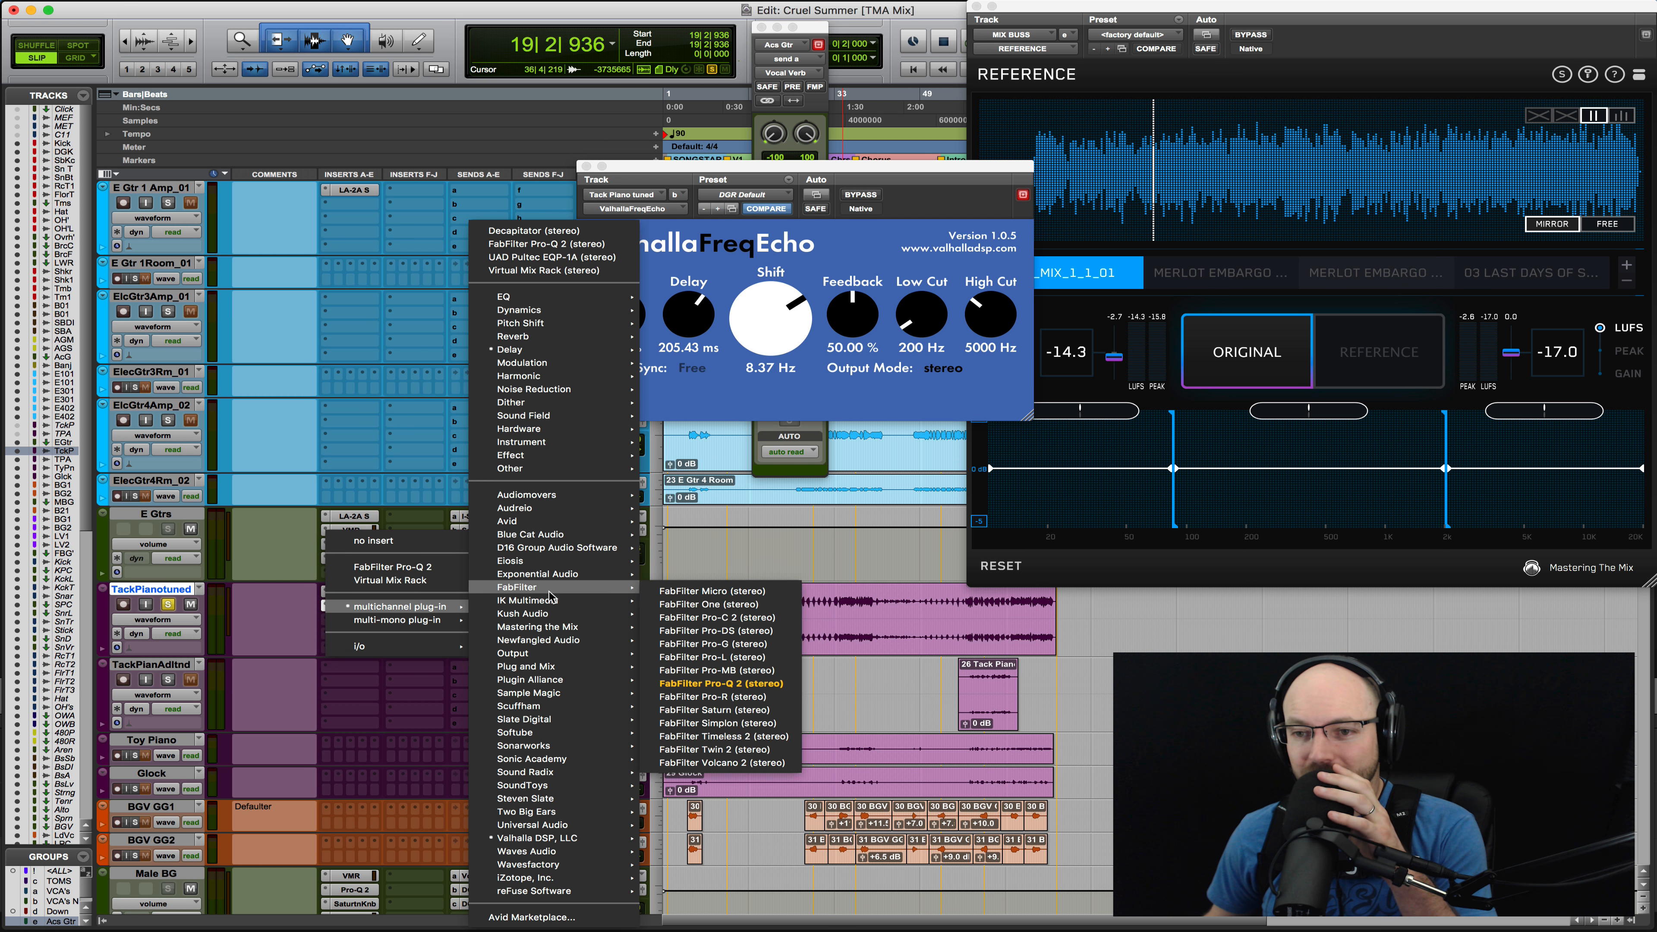
{"action": "mouse_move", "coordinate": [587, 350]}
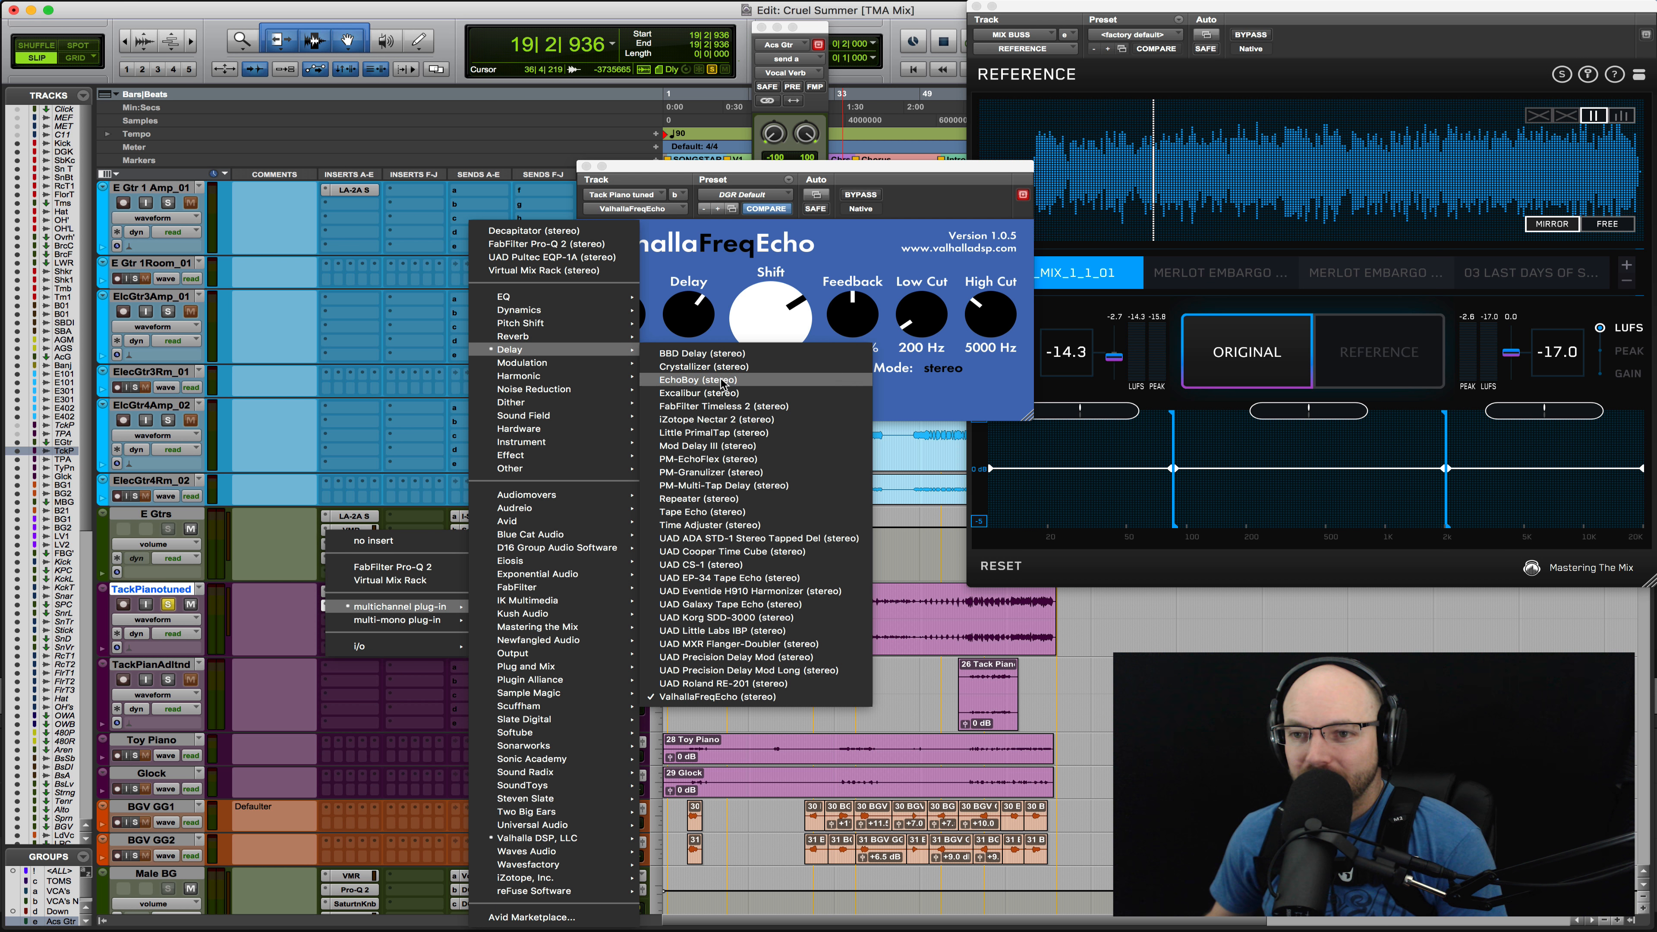
{"action": "left_click", "coordinate": [743, 380]}
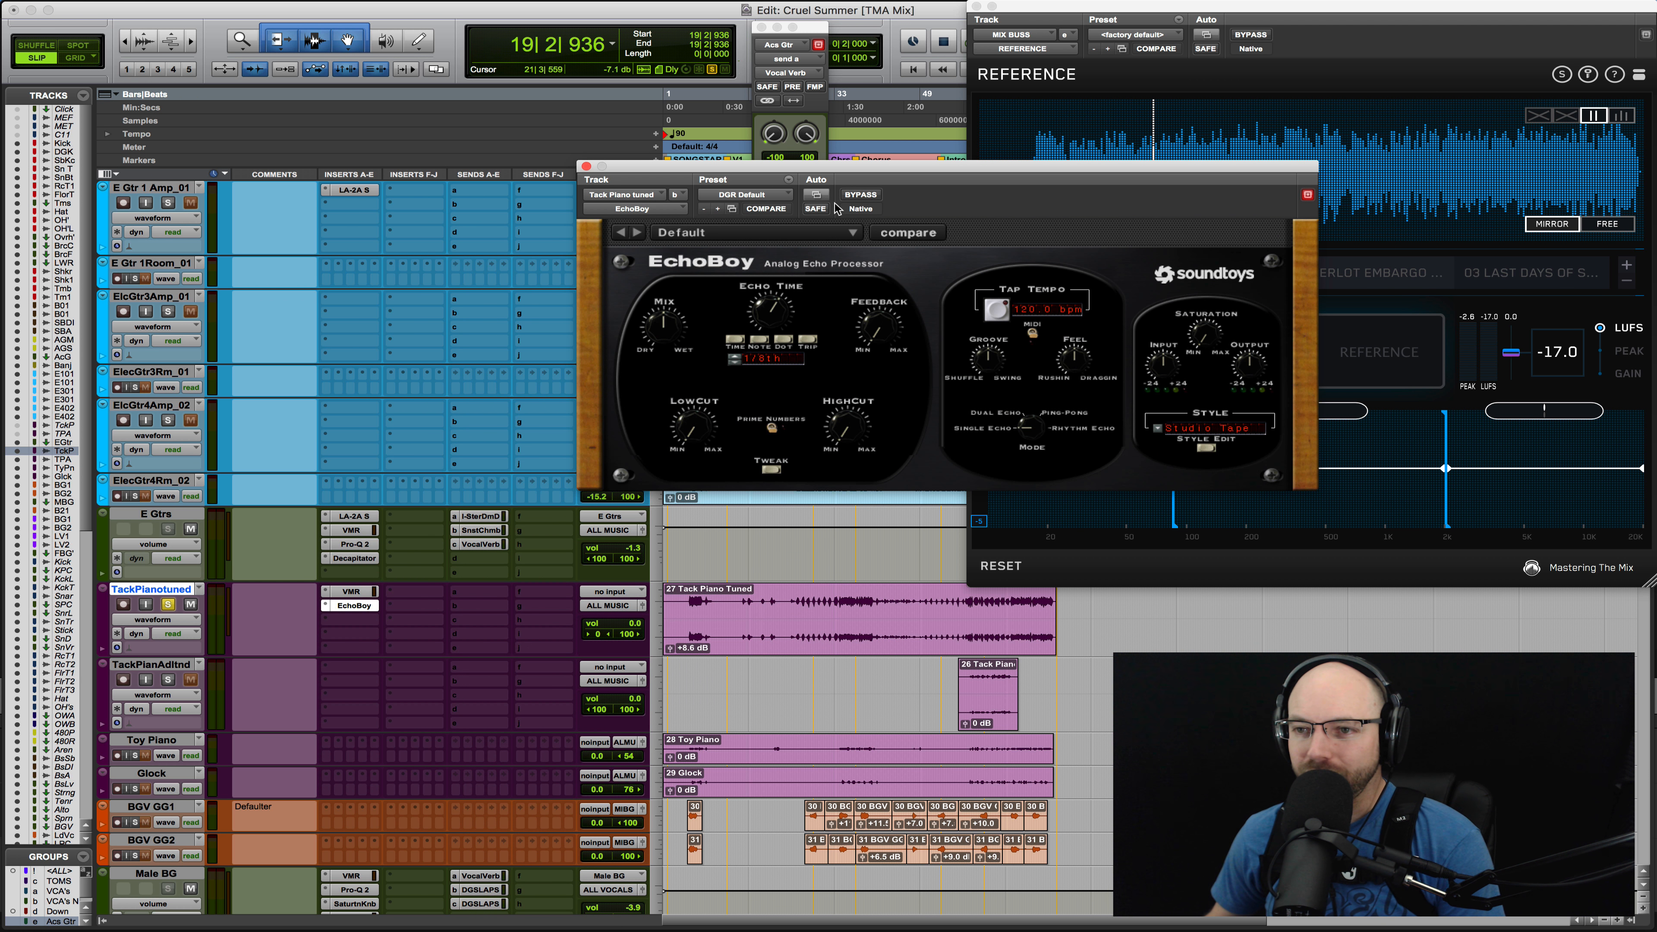
{"action": "left_click", "coordinate": [837, 232]}
{"action": "mouse_move", "coordinate": [767, 237]}
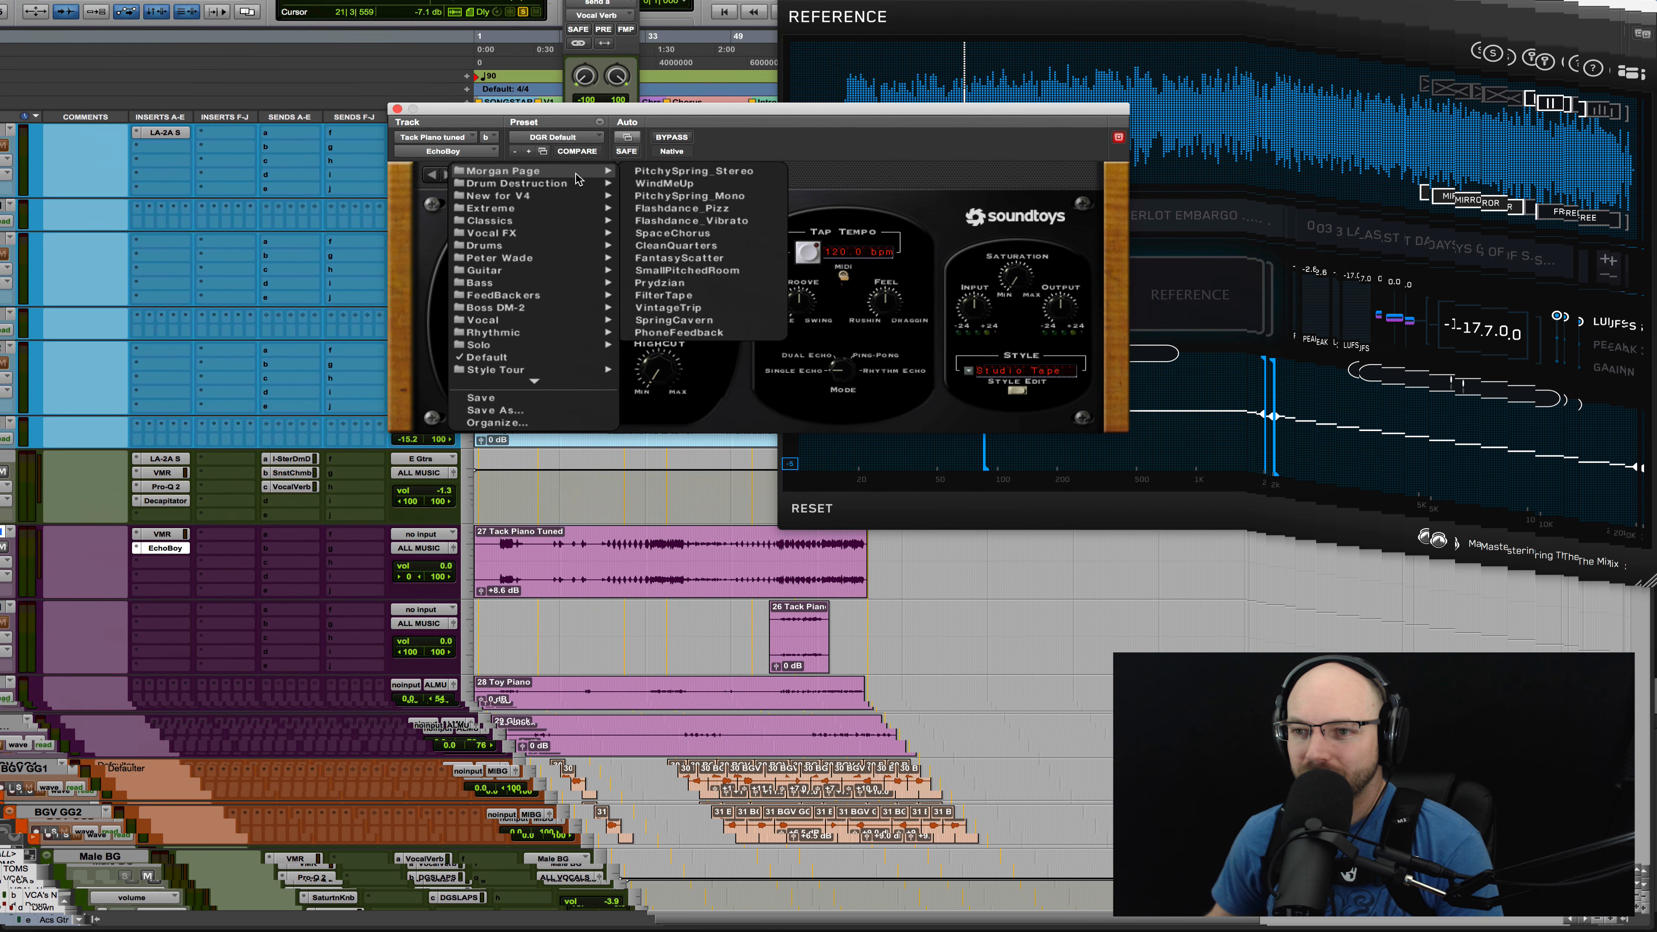
{"action": "left_click", "coordinate": [694, 171]}
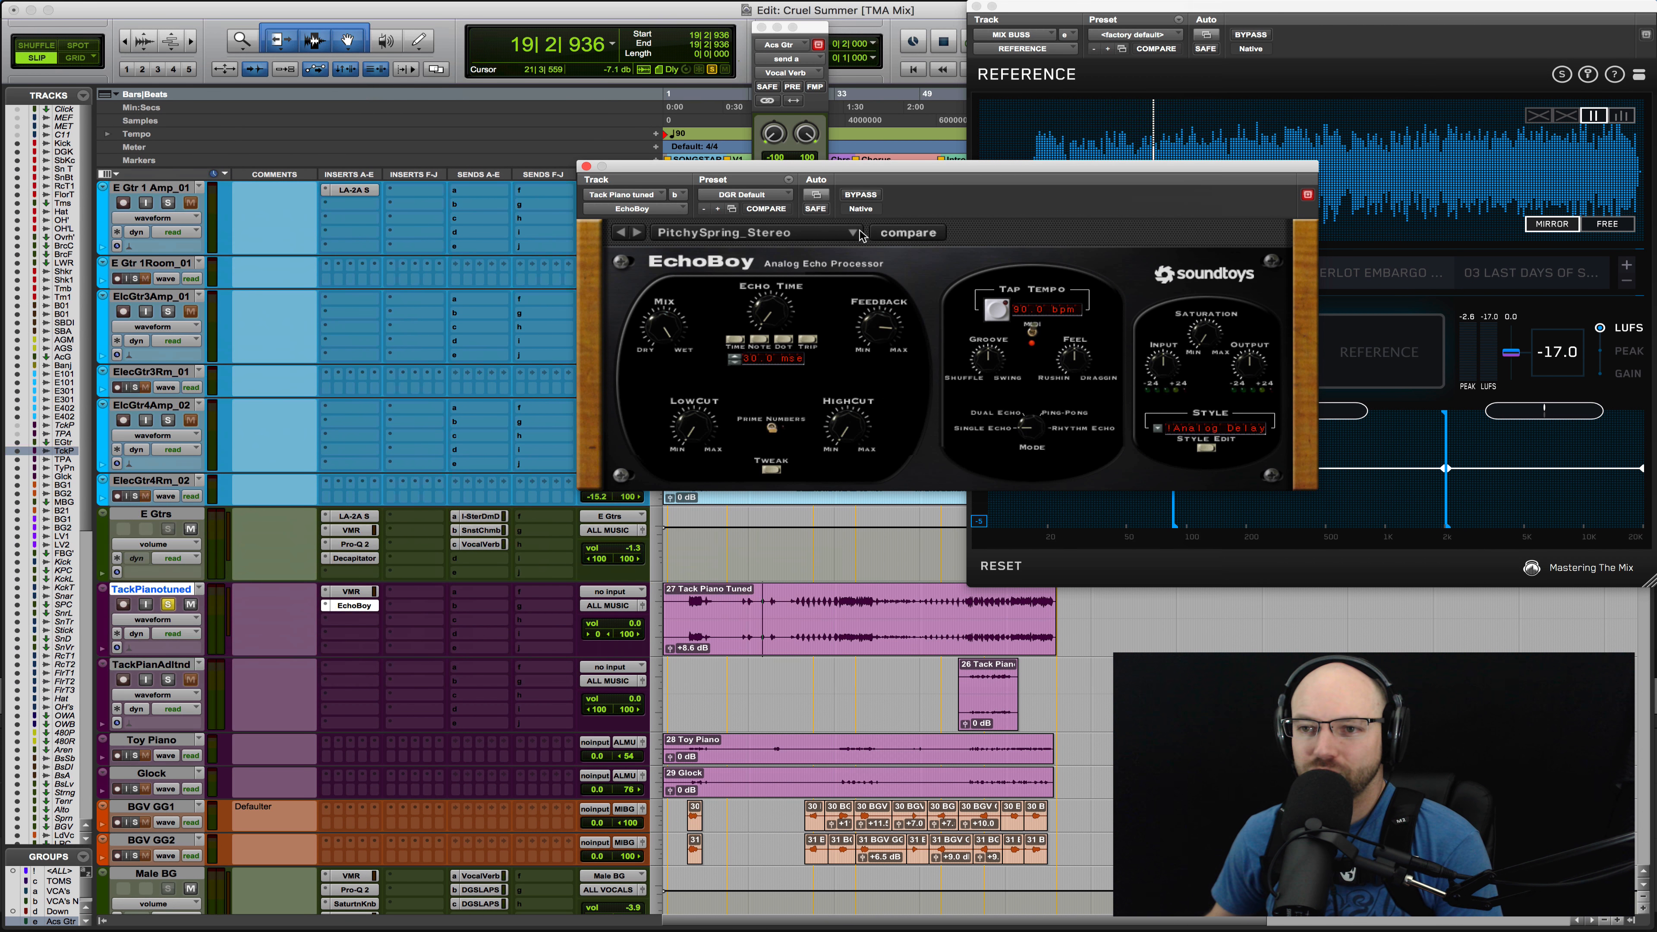
Play the soloed tack piano while stepping through EchoBoy's Morgan Page presets up to Flashdance_Vibrato
{"action": "key", "text": "space"}
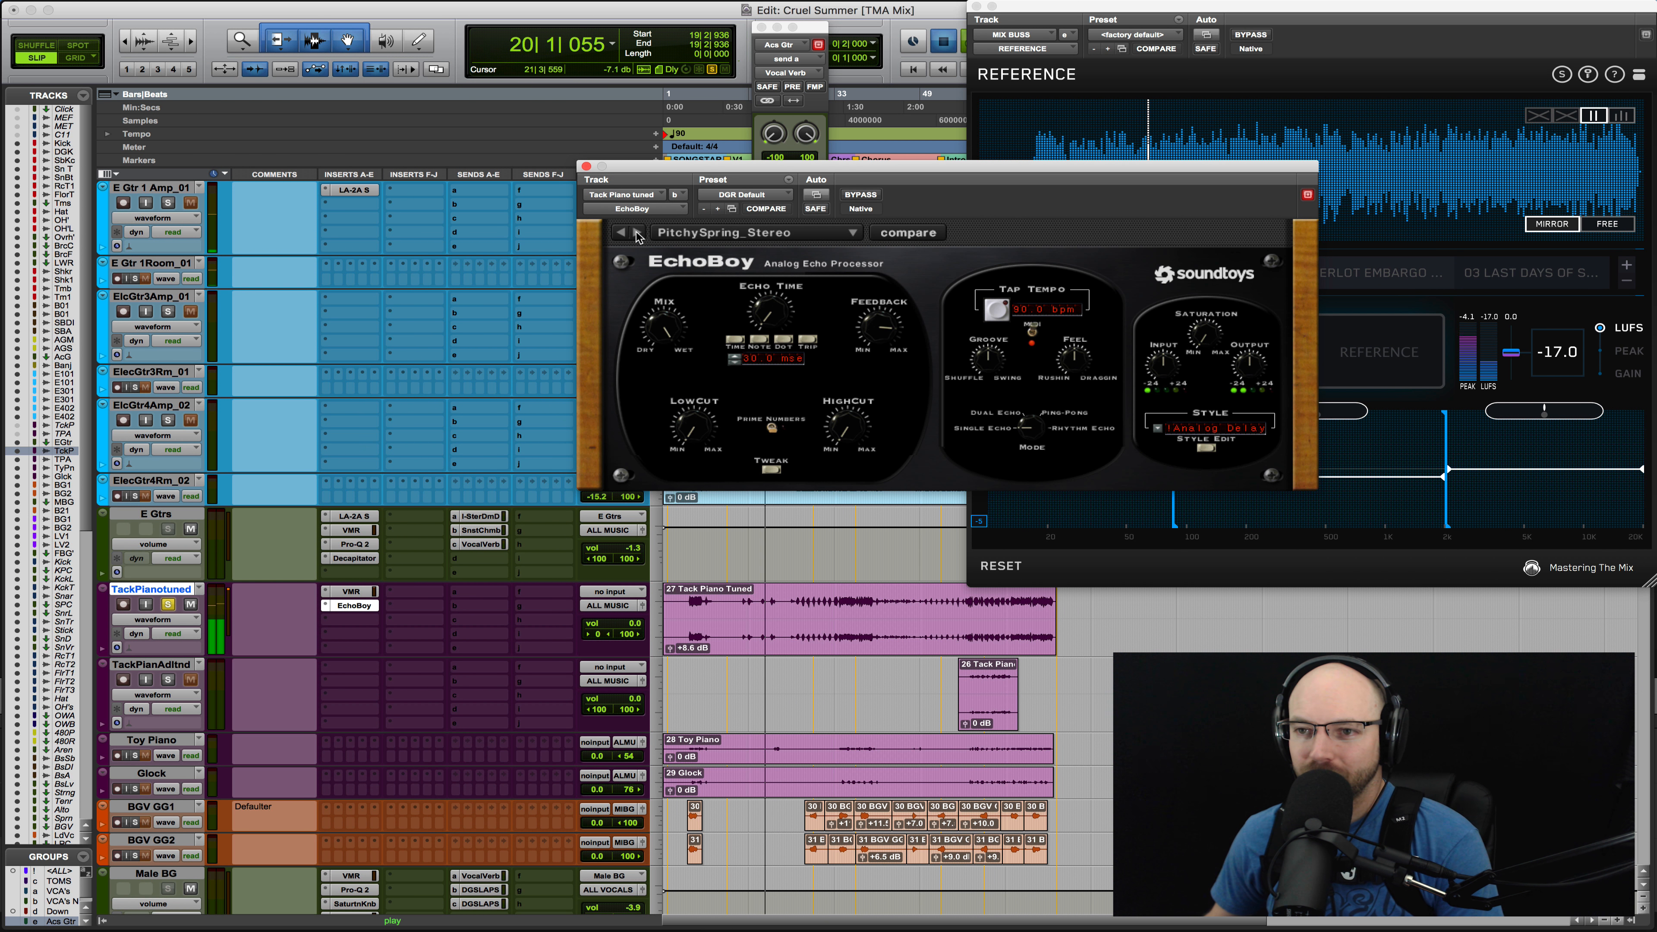
{"action": "left_click", "coordinate": [636, 233]}
{"action": "left_click", "coordinate": [637, 233]}
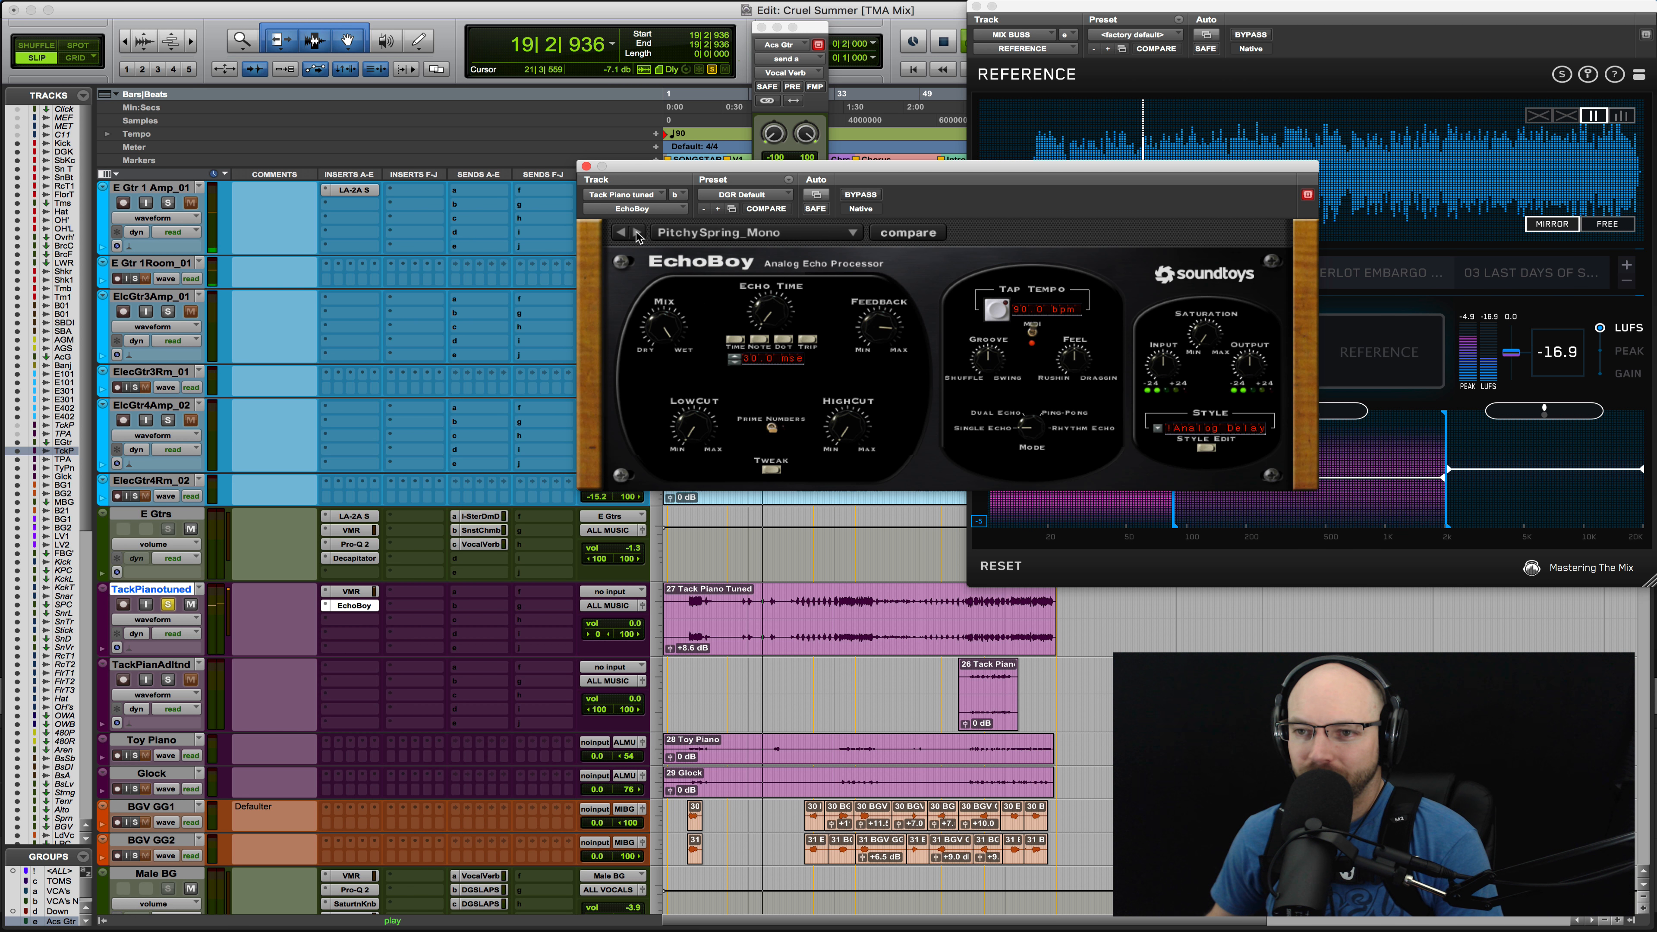
{"action": "left_click", "coordinate": [638, 233]}
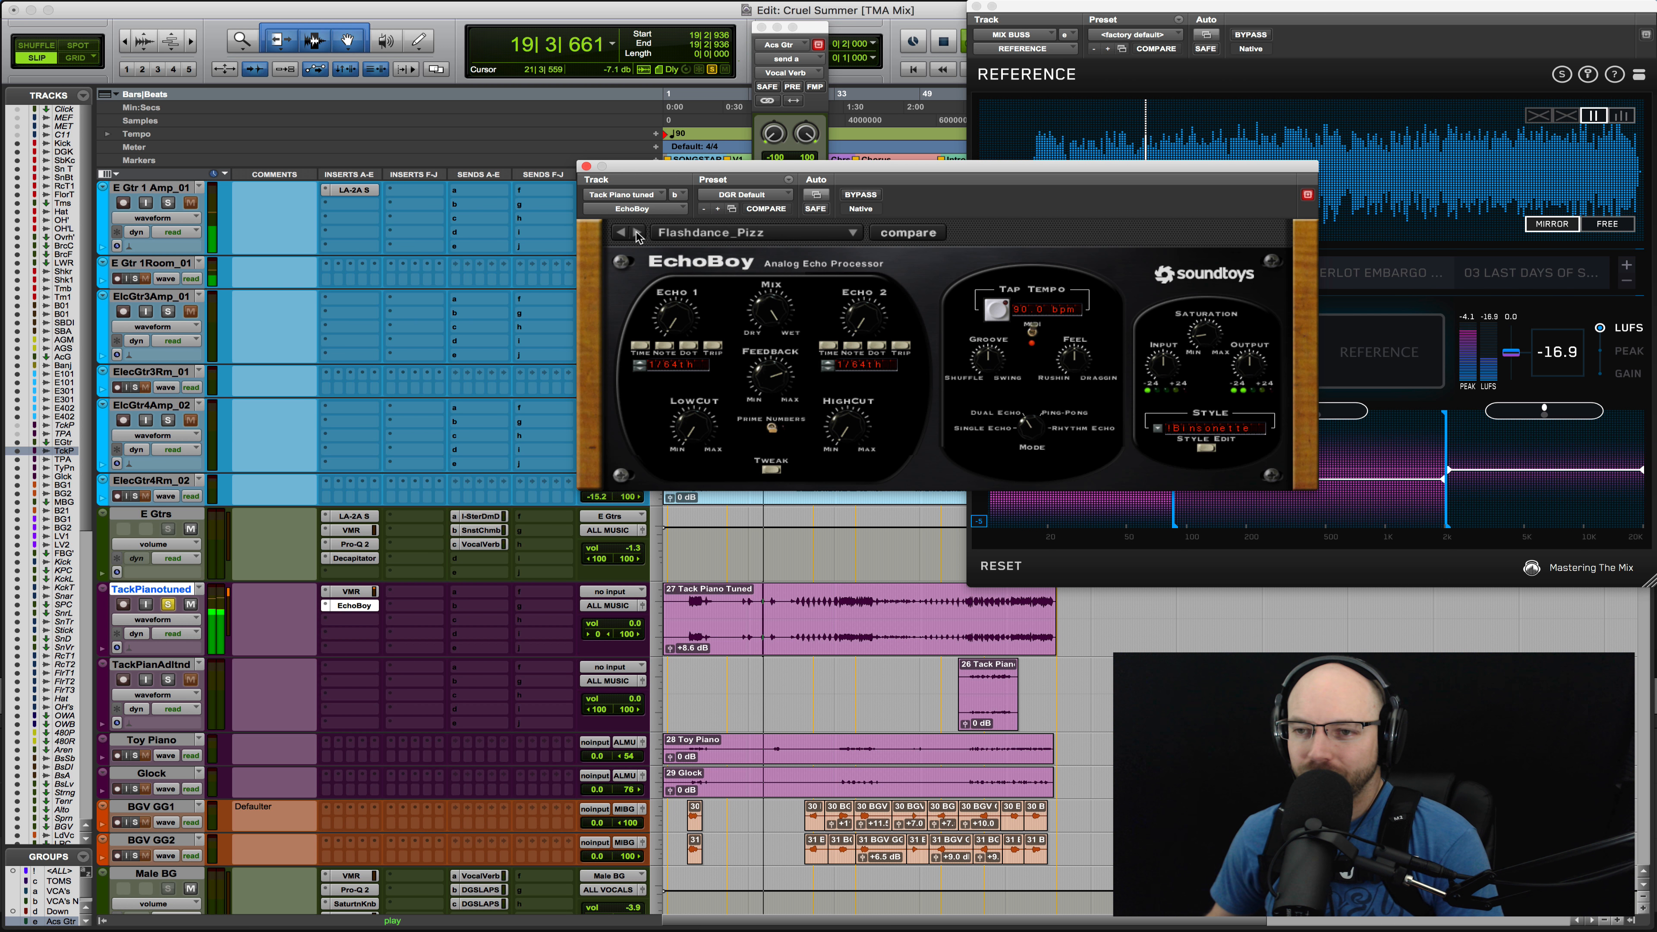
{"action": "key", "text": "space"}
Load EchoBoy's I Am Legion preset from the New for V4 Vocal FX group and play the passage
{"action": "left_click", "coordinate": [714, 233]}
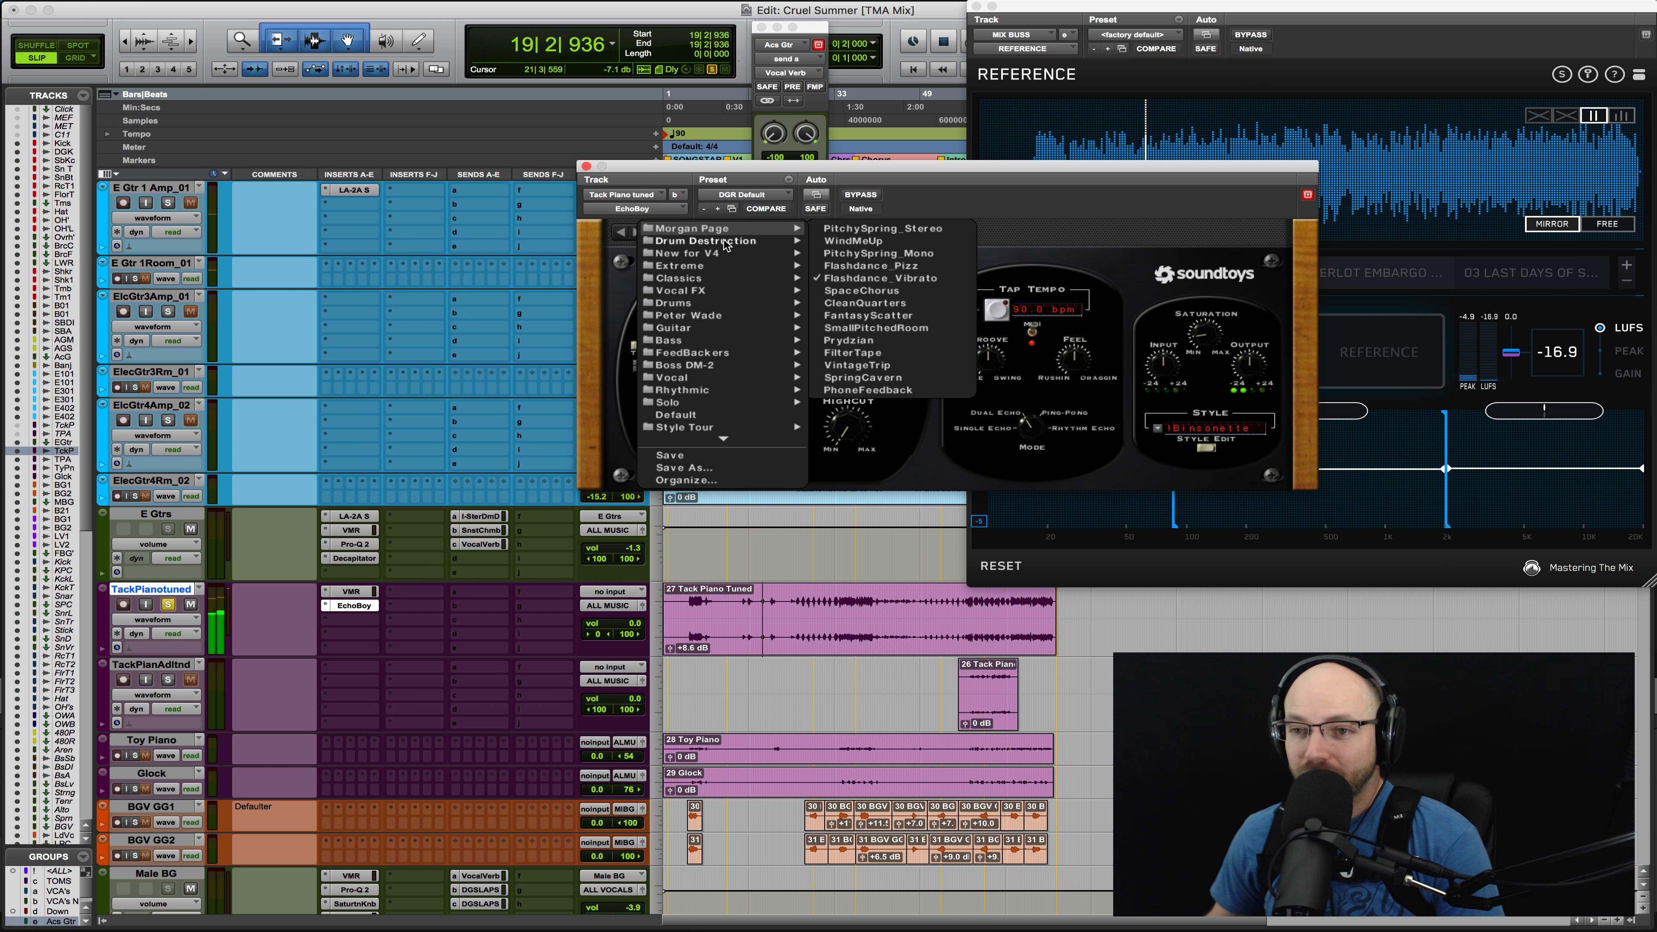
{"action": "mouse_move", "coordinate": [754, 247]}
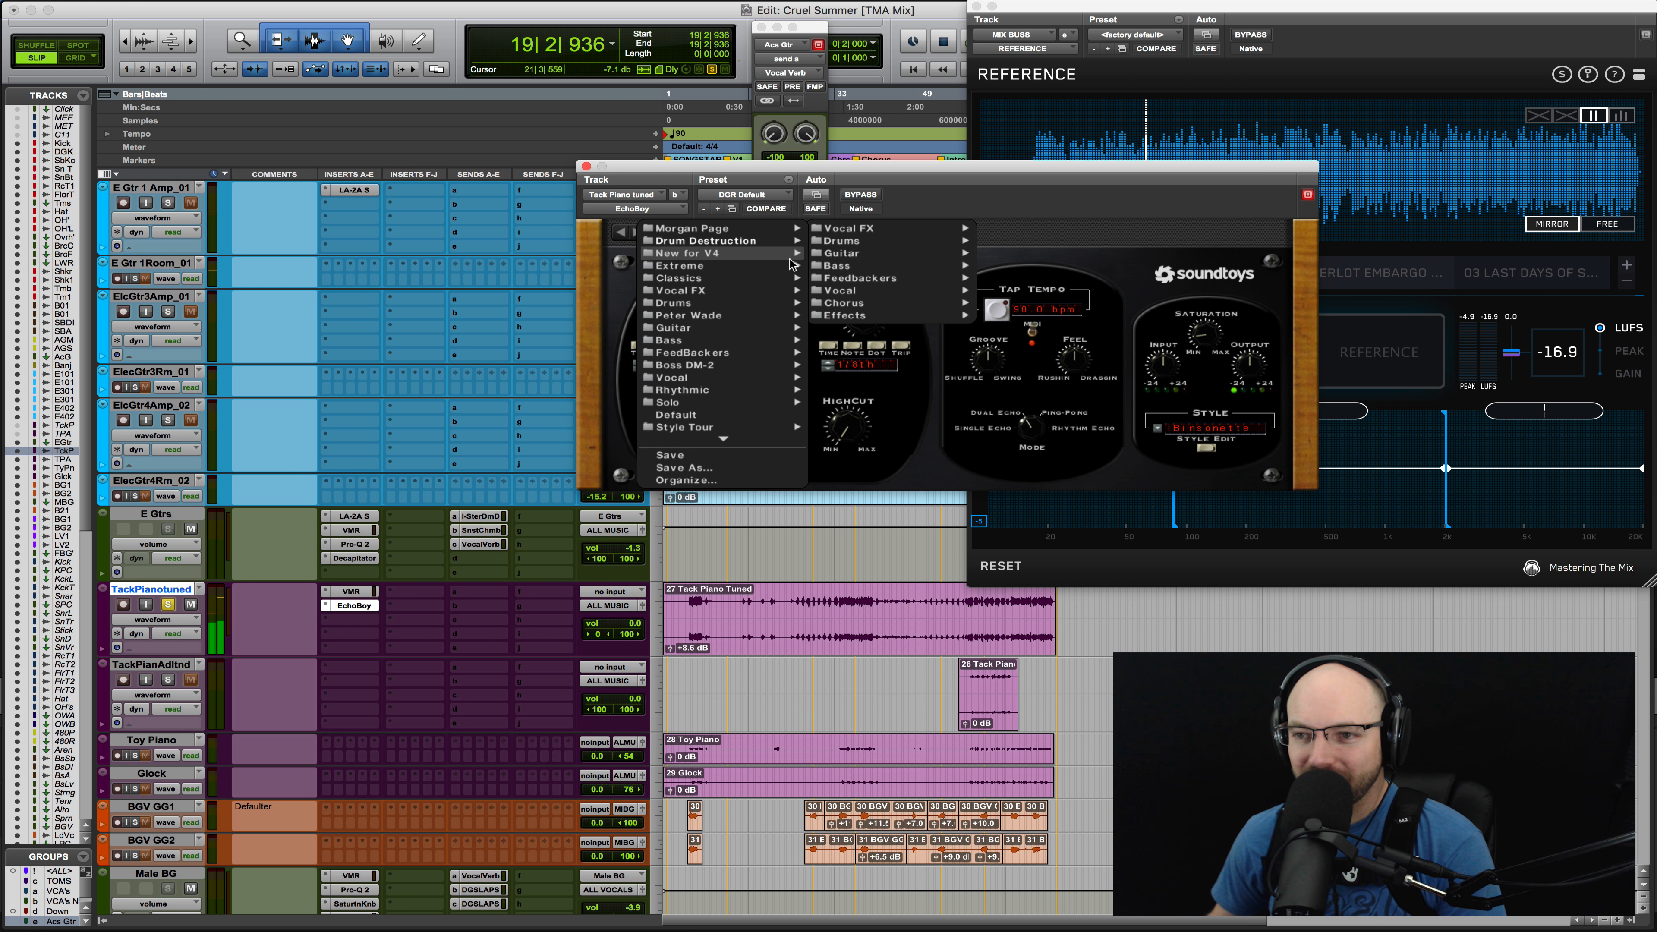
{"action": "mouse_move", "coordinate": [876, 229]}
{"action": "left_click", "coordinate": [995, 230]}
{"action": "key", "text": "space"}
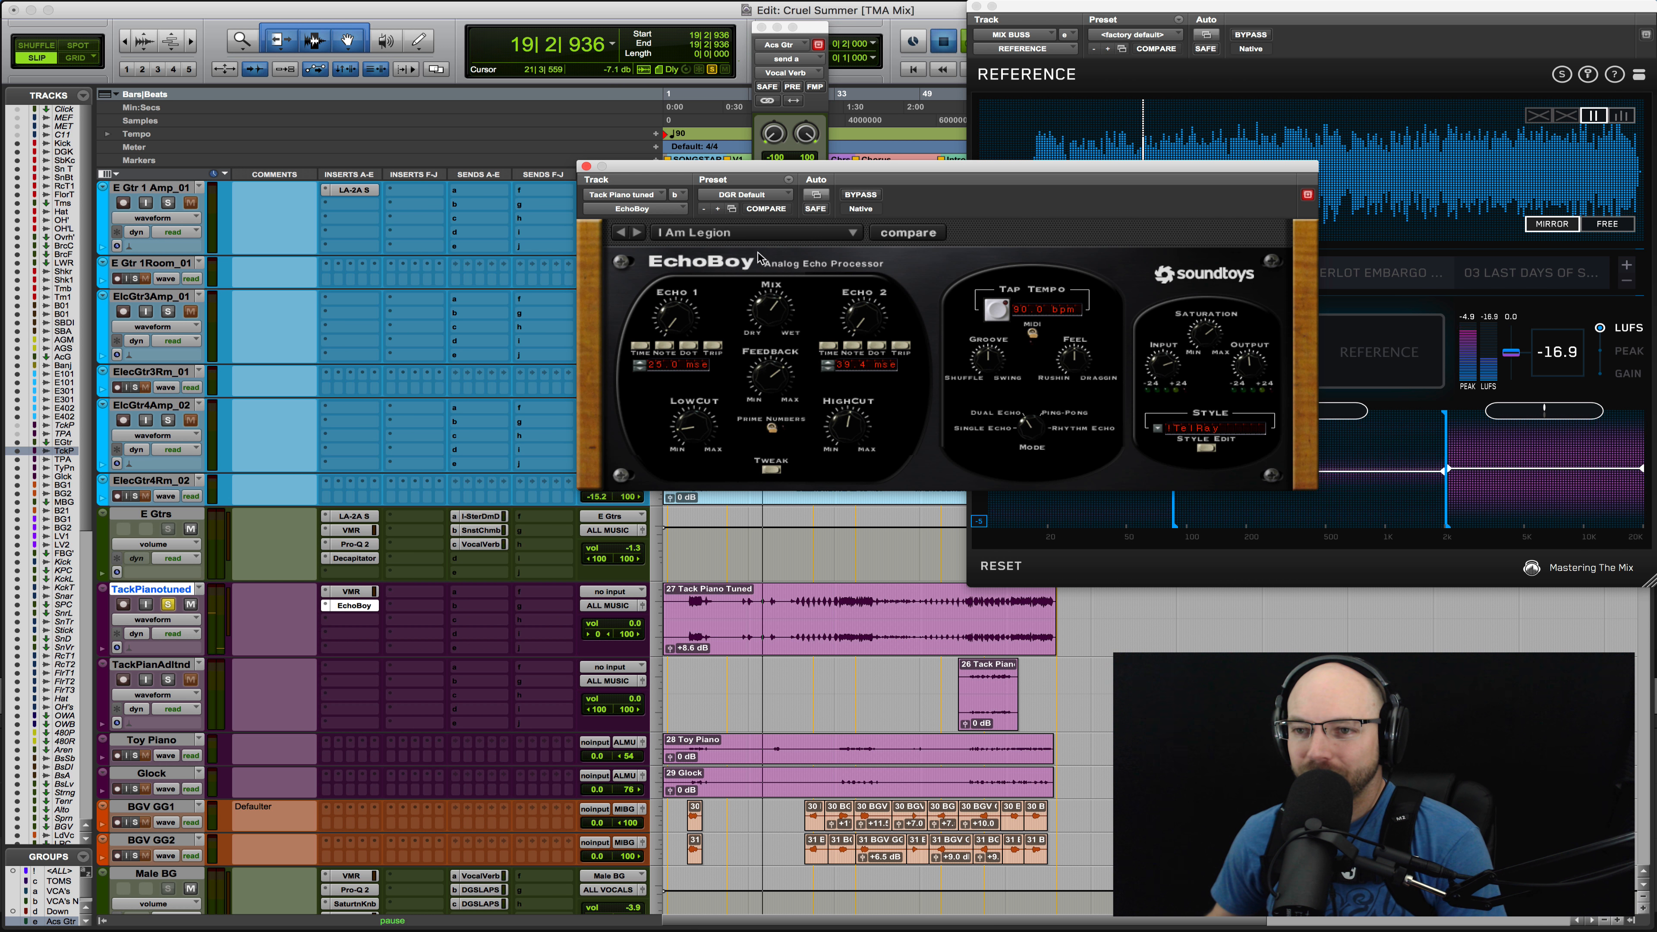
Audition the following EchoBoy vocal presets, Subway Announcer, DistortedVibroVox and Arena Bathroom, restarting the passage for each
{"action": "left_click", "coordinate": [637, 232]}
{"action": "key", "text": "space"}
{"action": "key", "text": "space"}
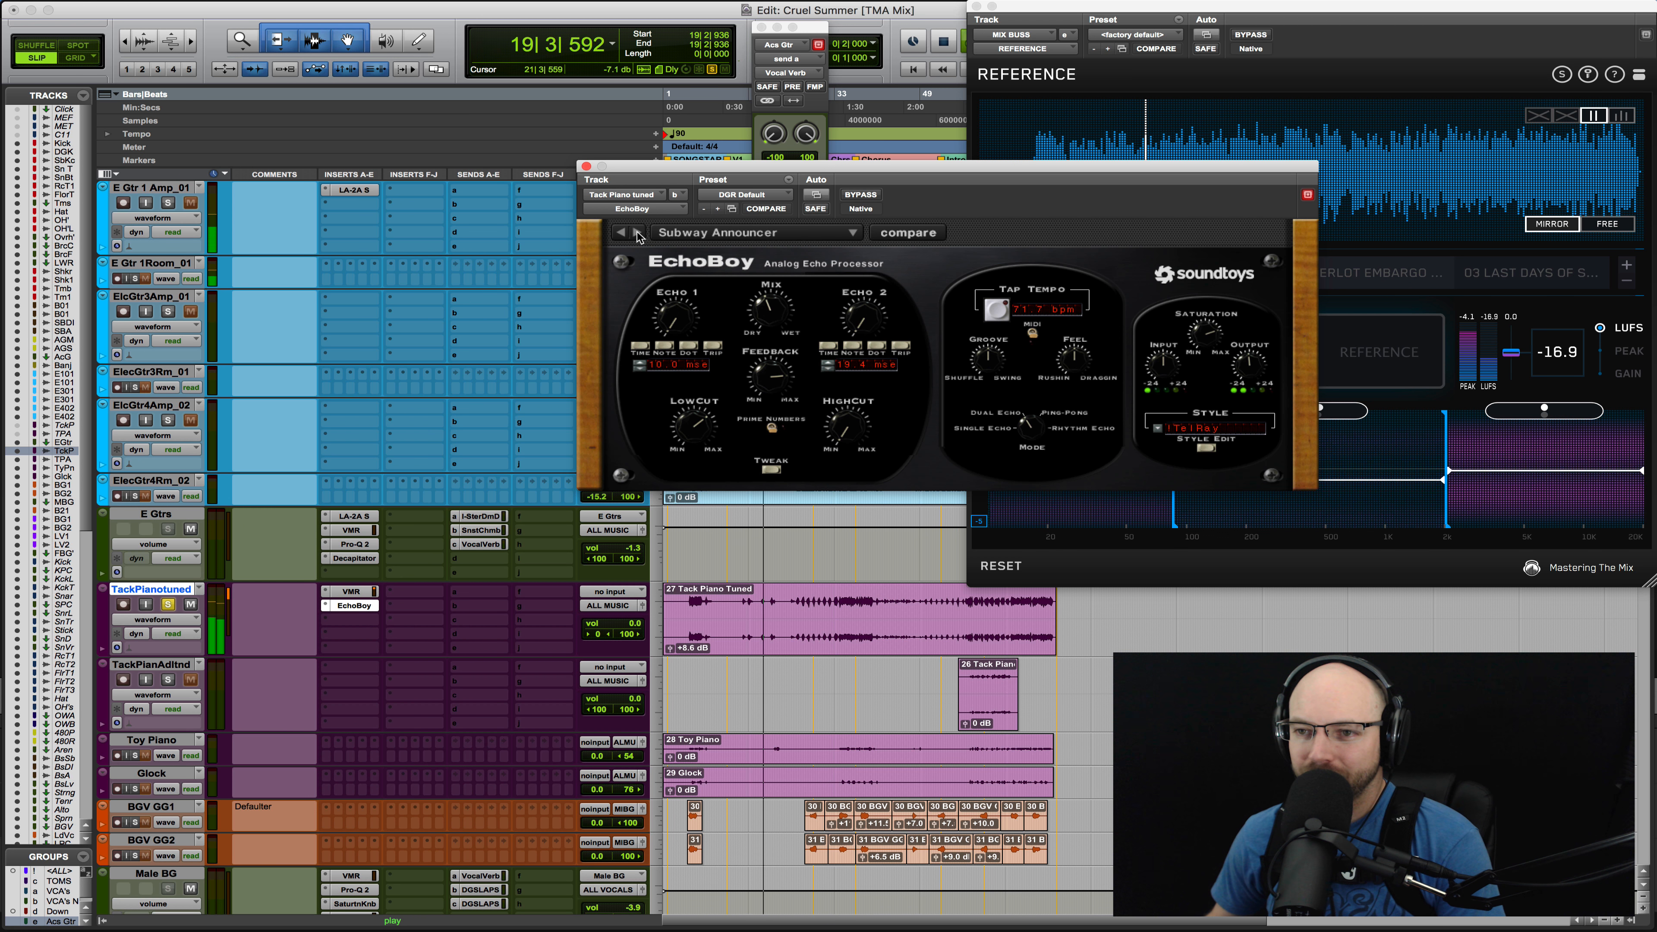
{"action": "left_click", "coordinate": [637, 233]}
{"action": "key", "text": "space"}
{"action": "key", "text": "space"}
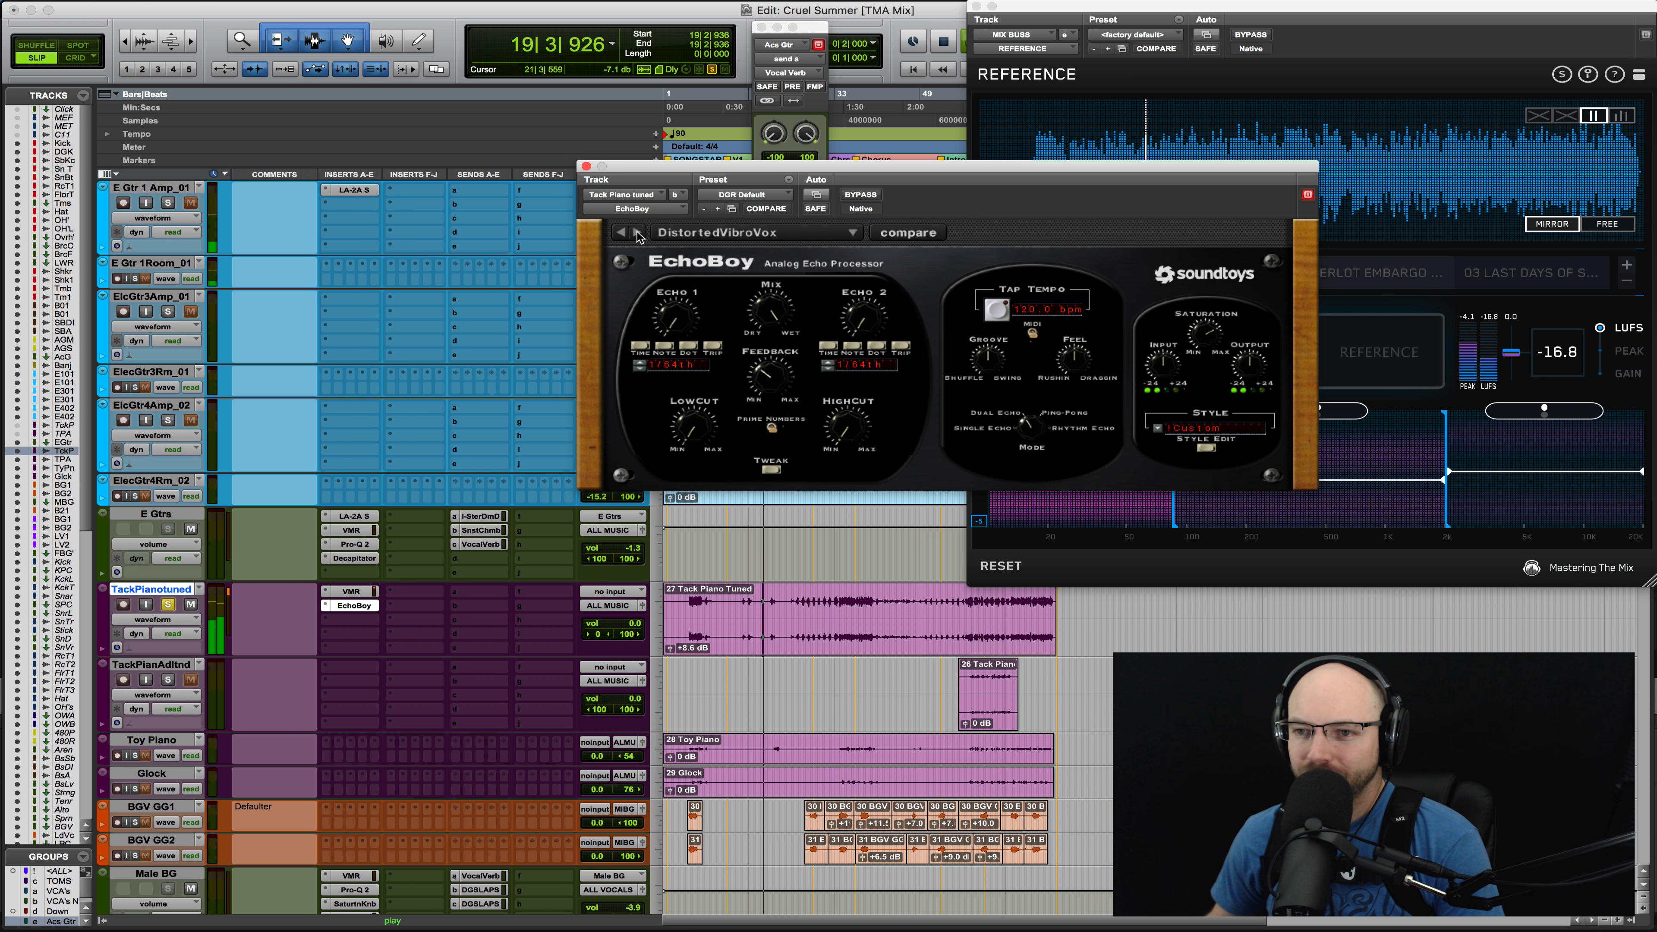
{"action": "left_click", "coordinate": [637, 233]}
{"action": "key", "text": "space"}
{"action": "key", "text": "space"}
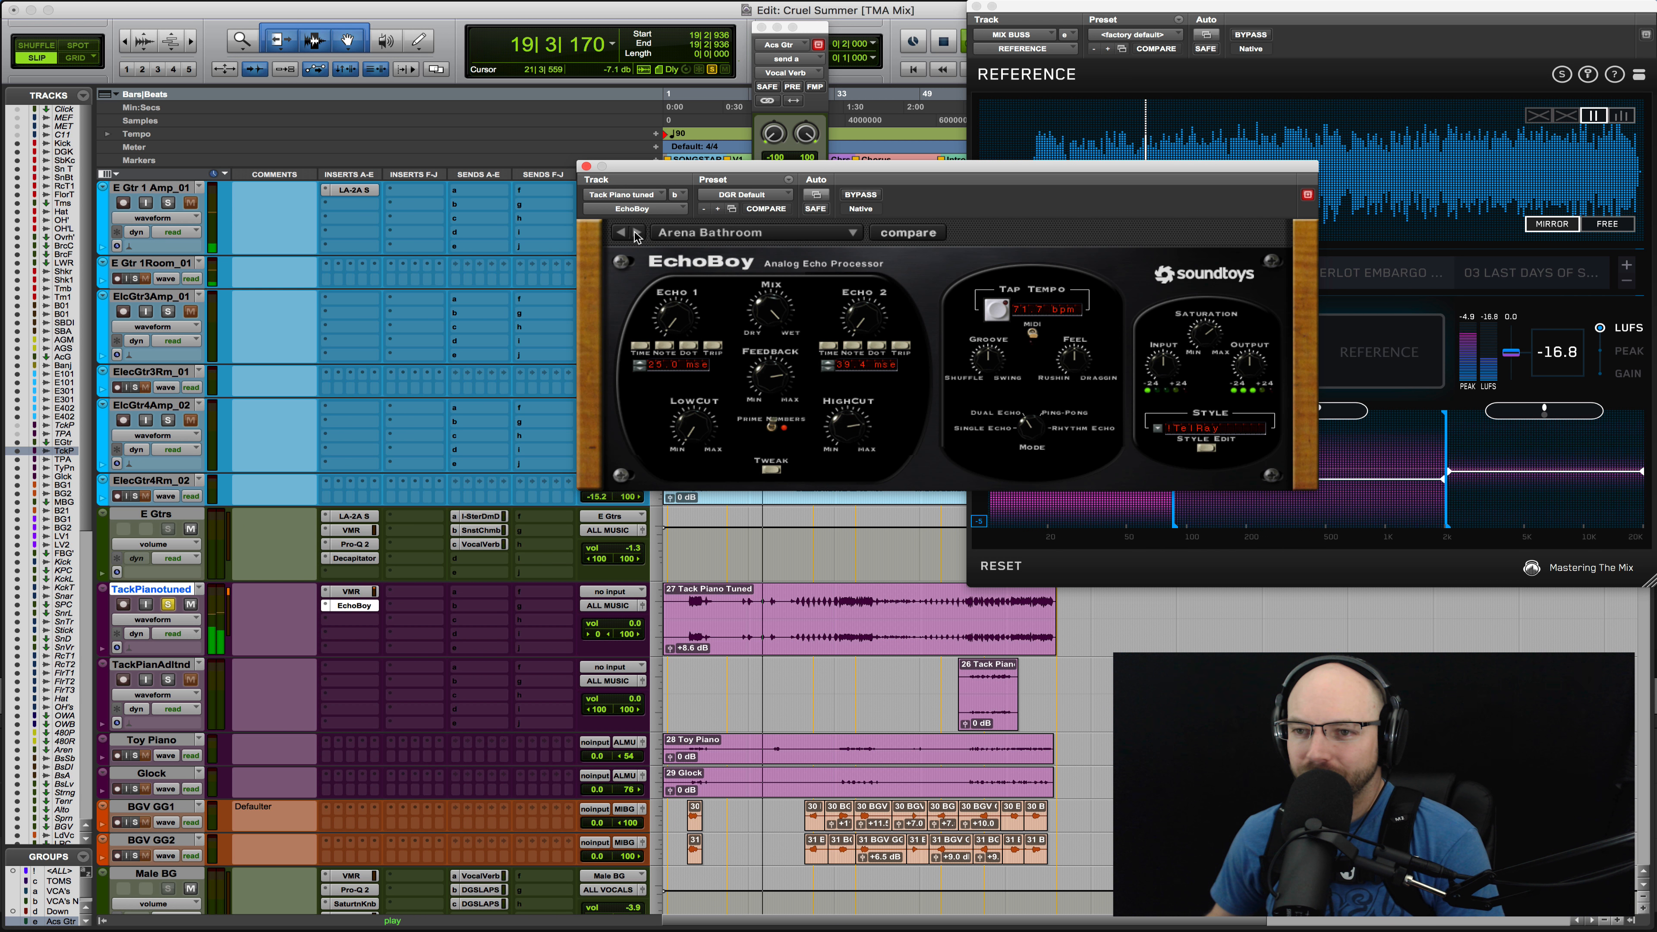
Audition EchoBoy's GritSnare, BeatPoppinSwinger and Brite80sGate presets on the tack piano, restarting the passage for each
{"action": "left_click", "coordinate": [637, 232]}
{"action": "key", "text": "space"}
{"action": "key", "text": "space"}
{"action": "key", "text": "space"}
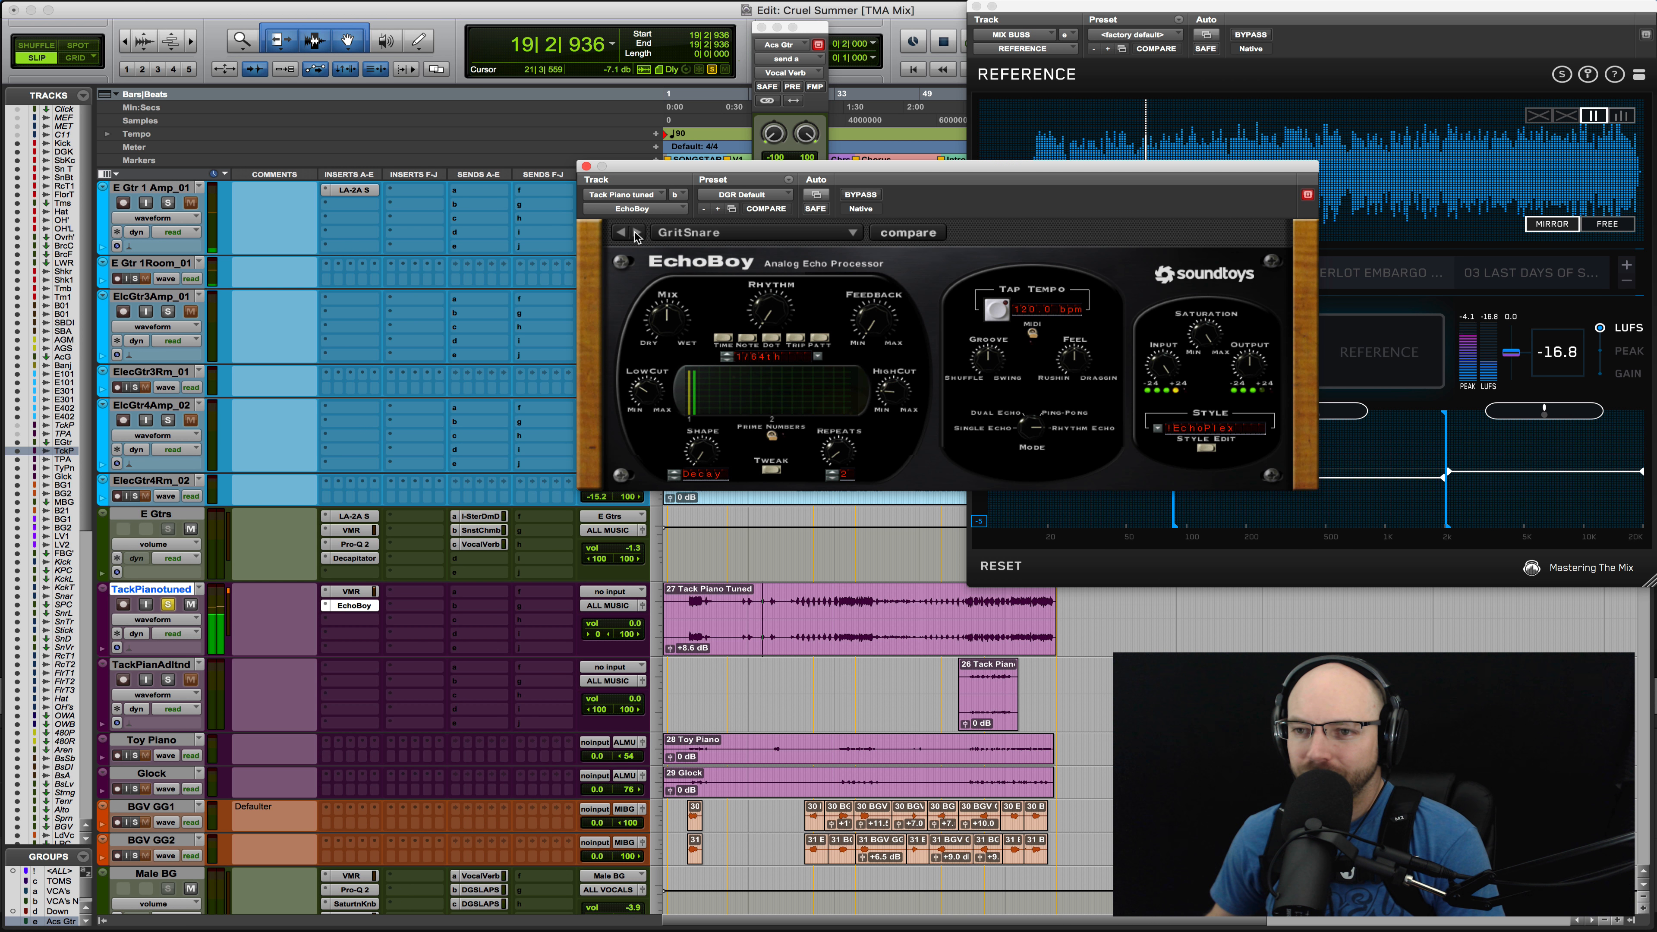
{"action": "key", "text": "space"}
{"action": "left_click", "coordinate": [637, 232]}
{"action": "key", "text": "space"}
{"action": "key", "text": "space"}
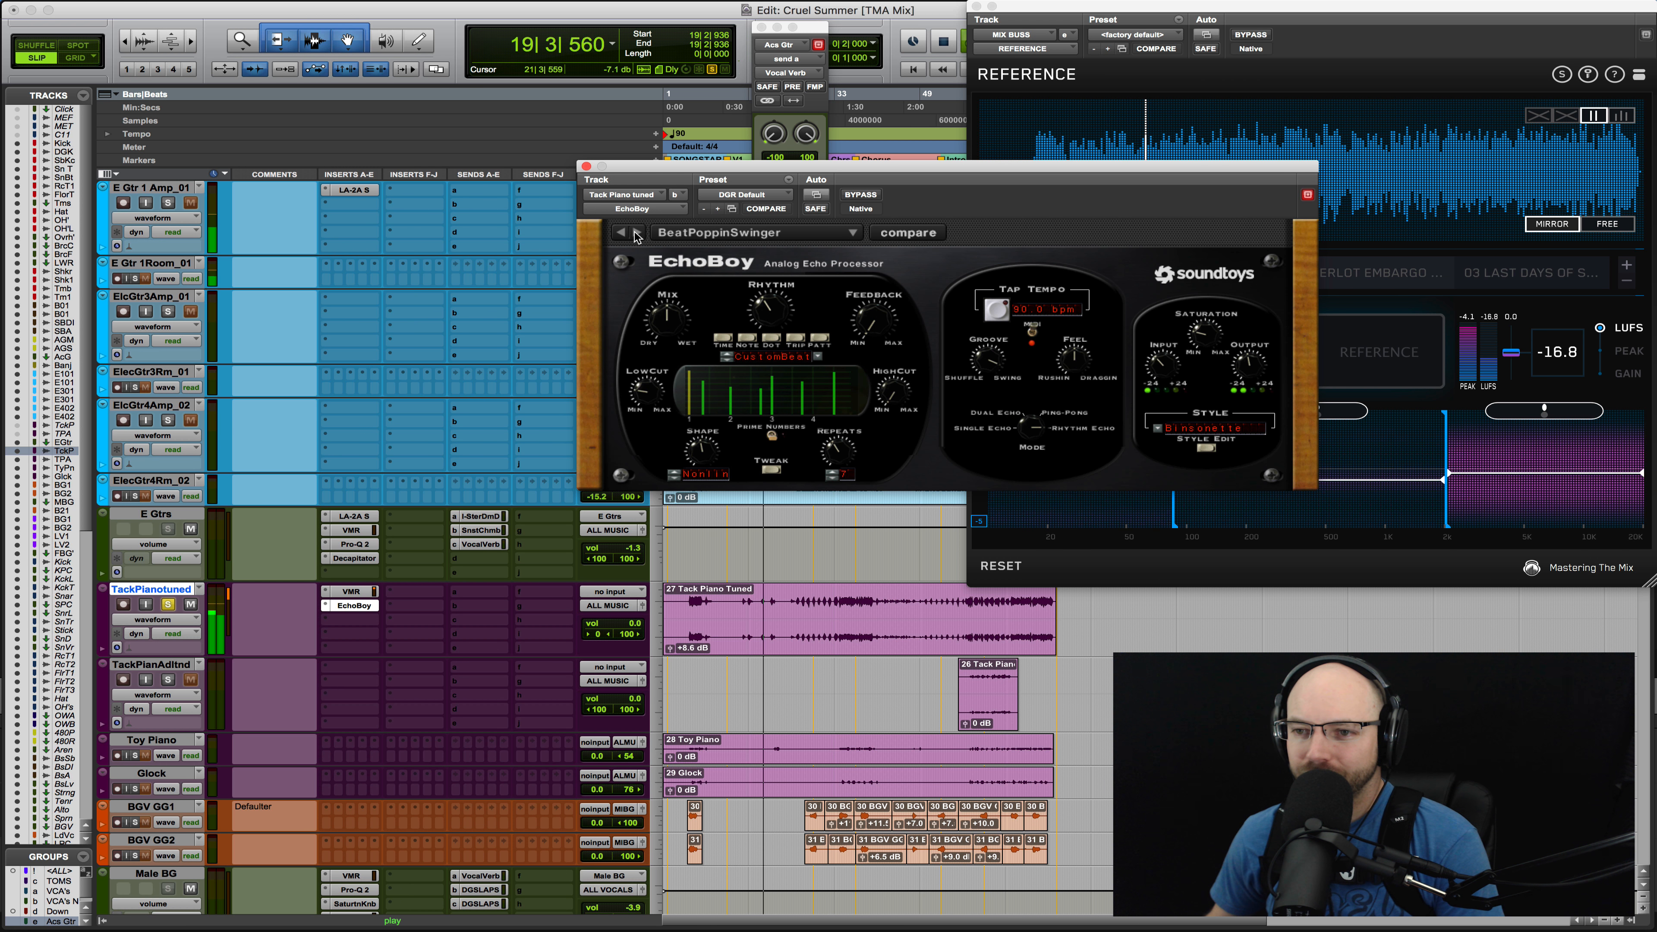
{"action": "left_click", "coordinate": [637, 232]}
{"action": "key", "text": "space"}
{"action": "key", "text": "space"}
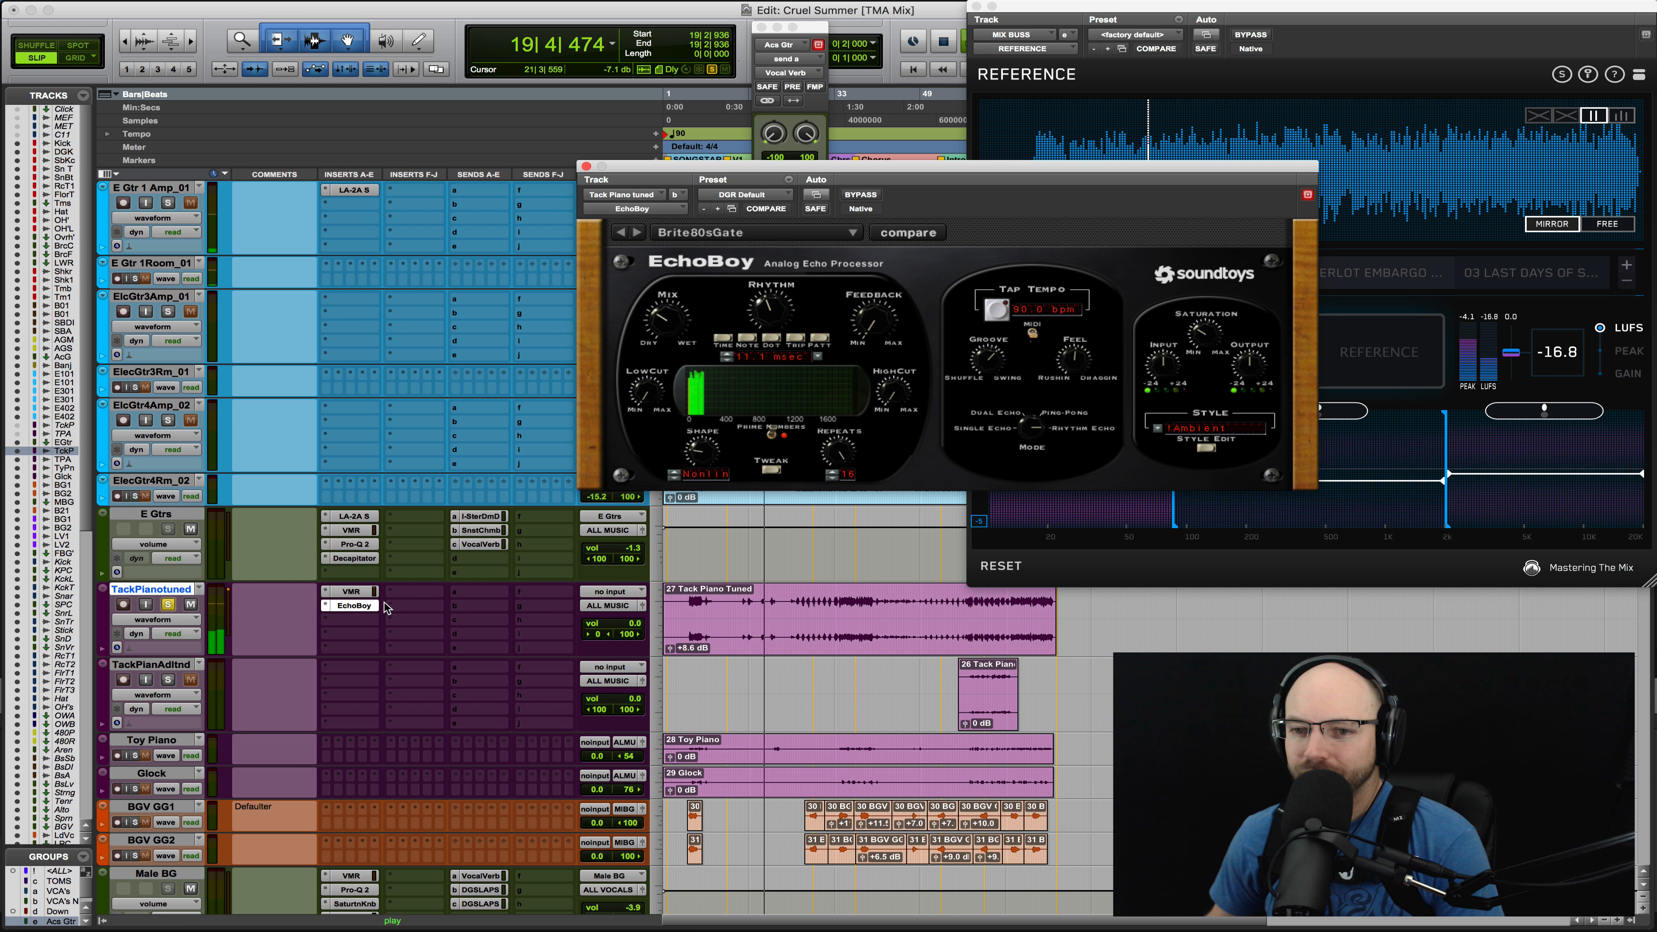
{"action": "key", "text": "space"}
Replace EchoBoy with the stereo Tape Echo delay in the tack piano's second slot and play the passage
{"action": "left_click", "coordinate": [326, 606]}
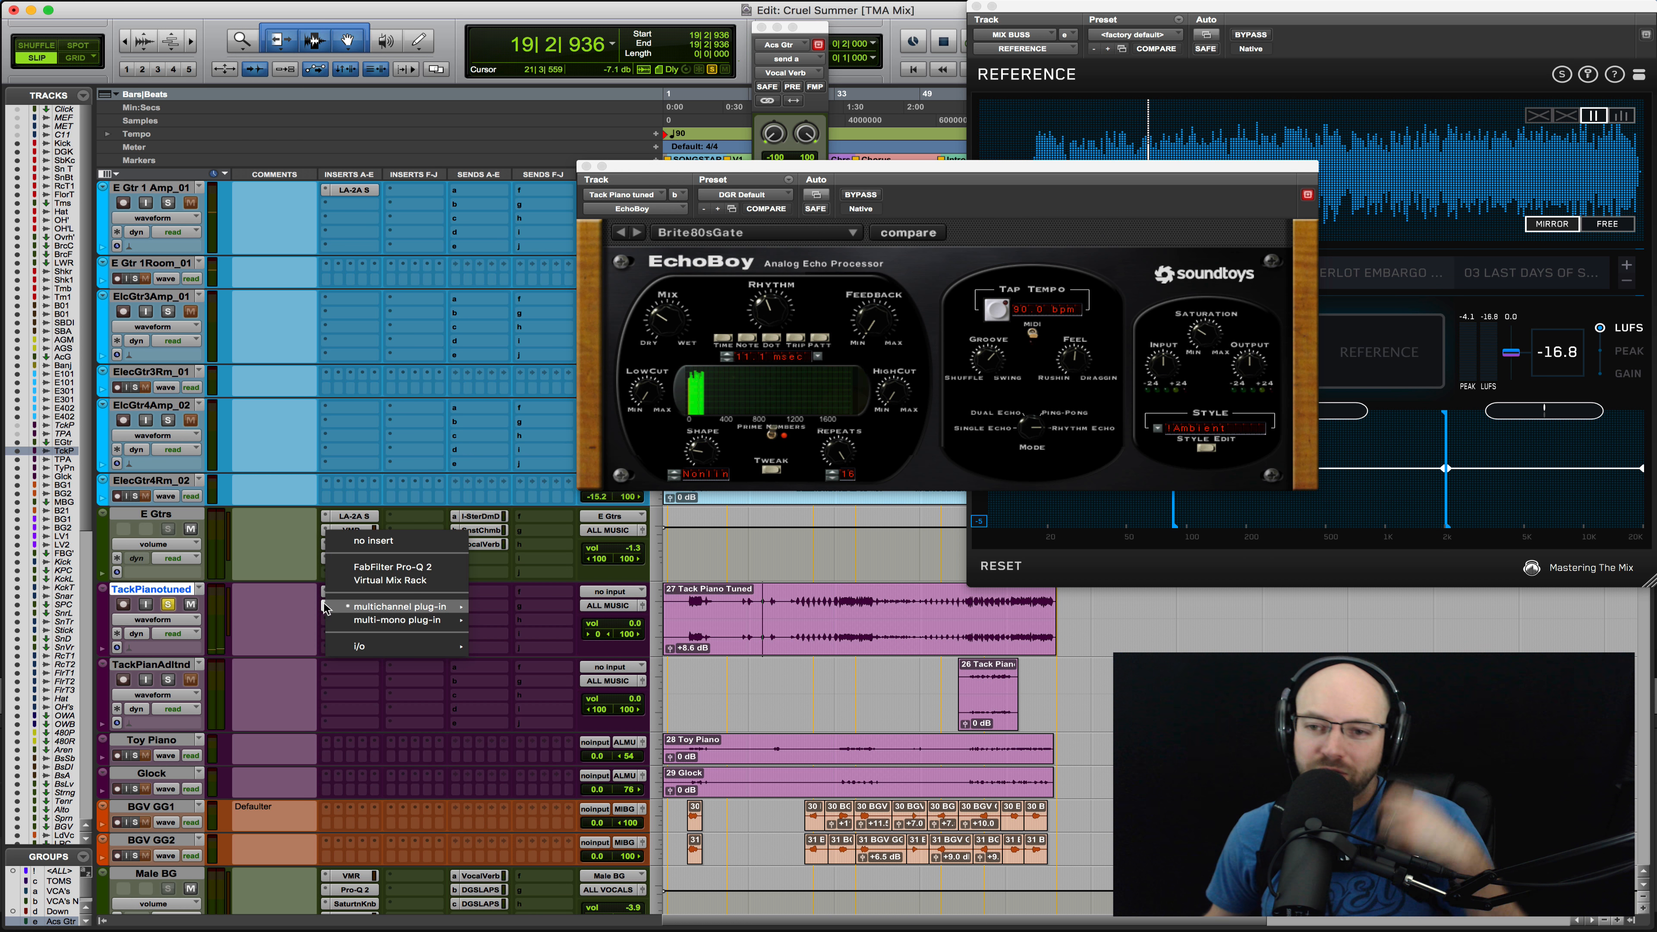
{"action": "mouse_move", "coordinate": [398, 606]}
{"action": "mouse_move", "coordinate": [590, 358]}
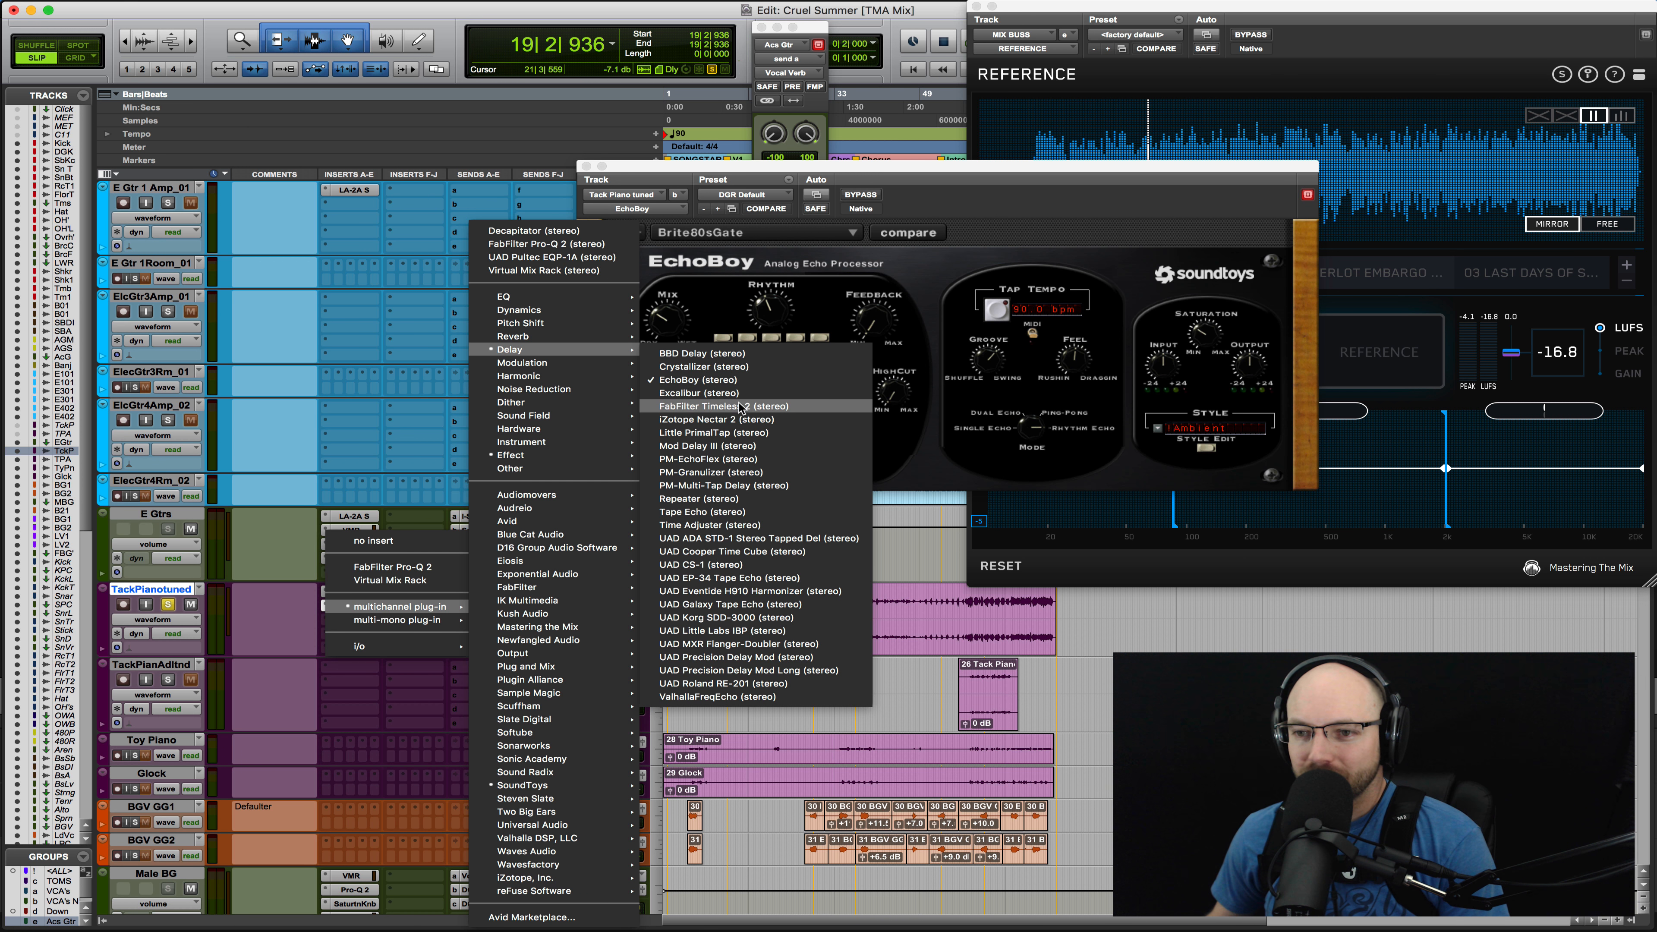
{"action": "key", "text": "Escape"}
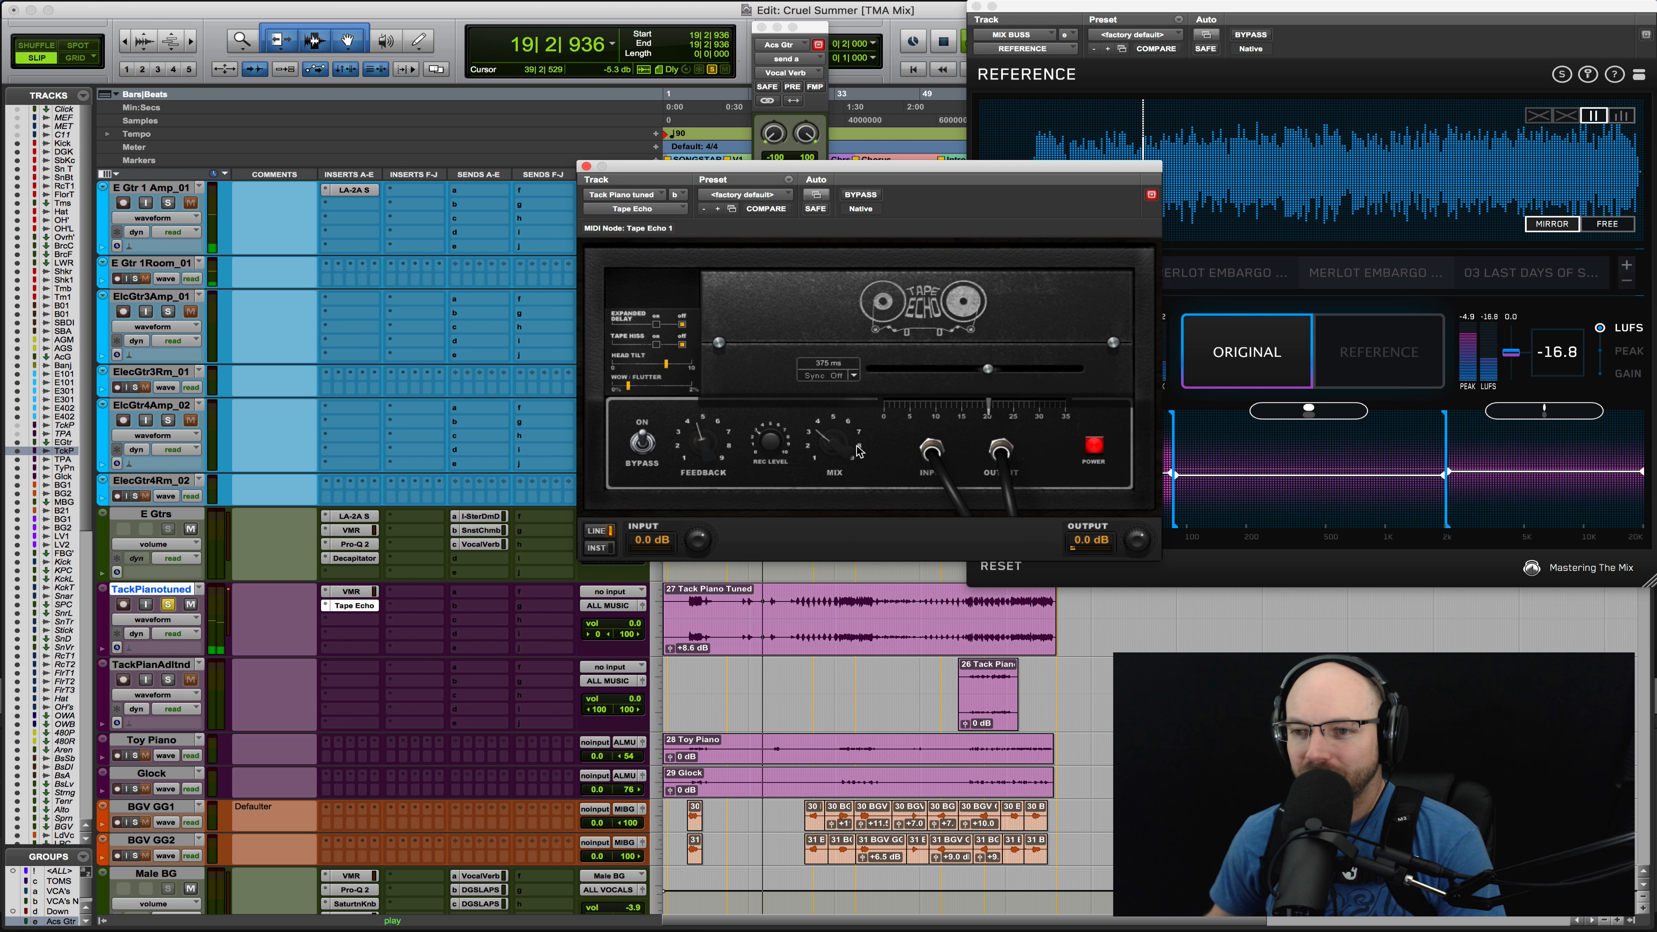
Compare the tack piano with Tape Echo active and bypassed, replaying the passage for each state
{"action": "key", "text": "space"}
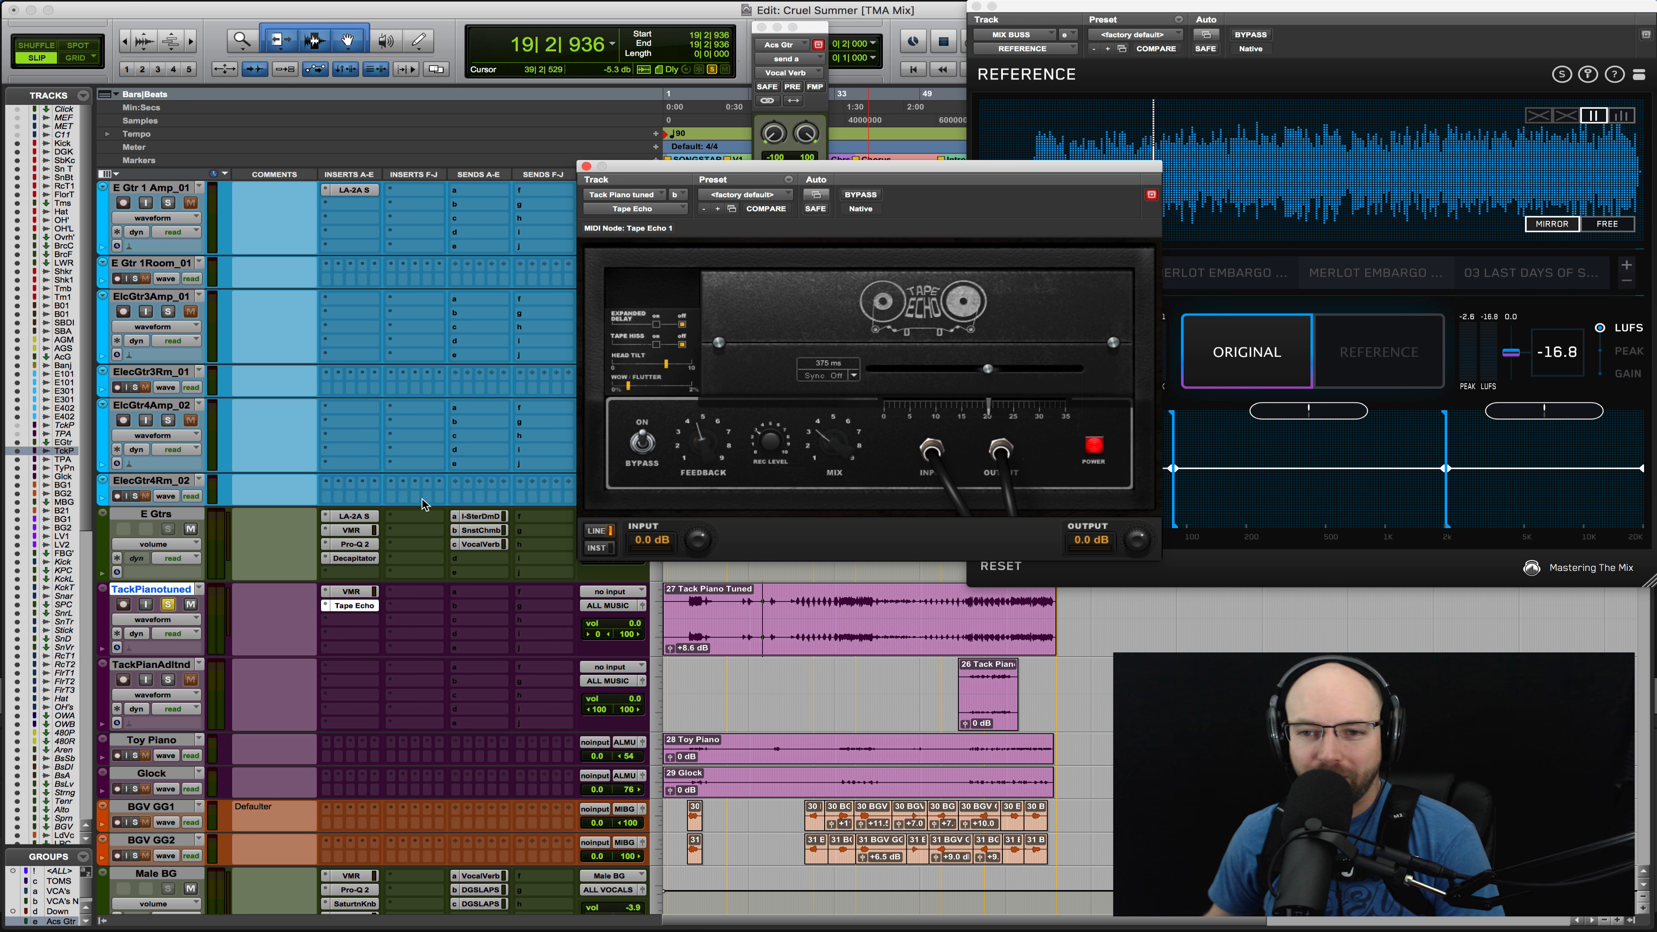
{"action": "key", "text": "space"}
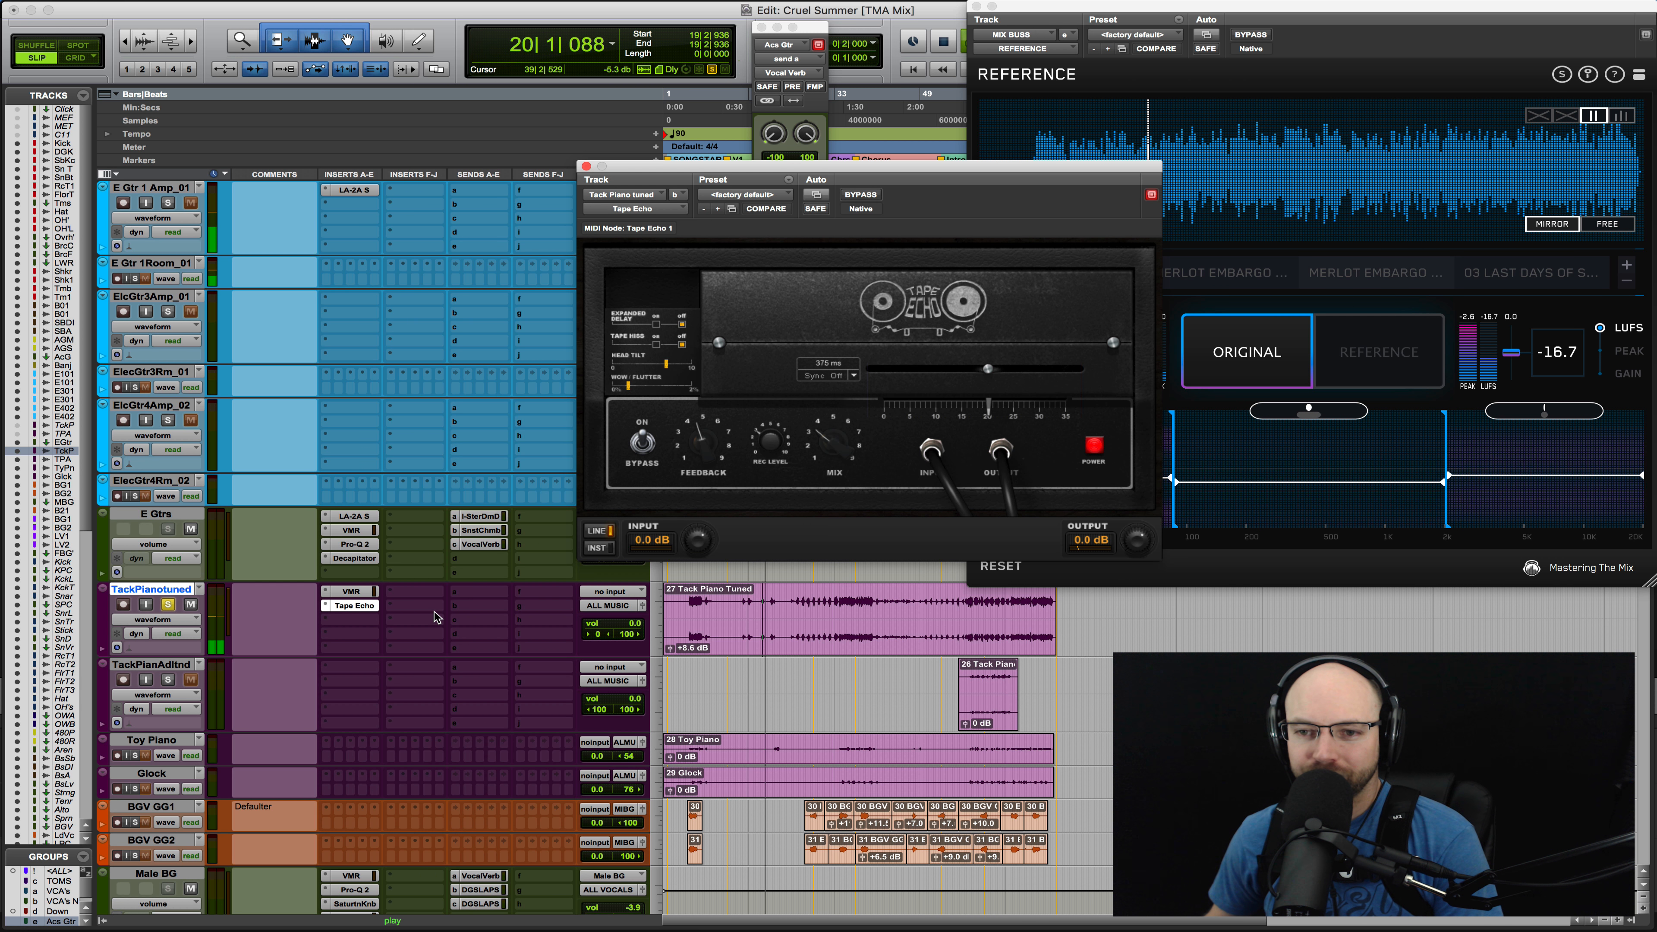
{"action": "key", "text": "space"}
{"action": "left_click", "coordinate": [363, 606], "text": "super"}
{"action": "key", "text": "space"}
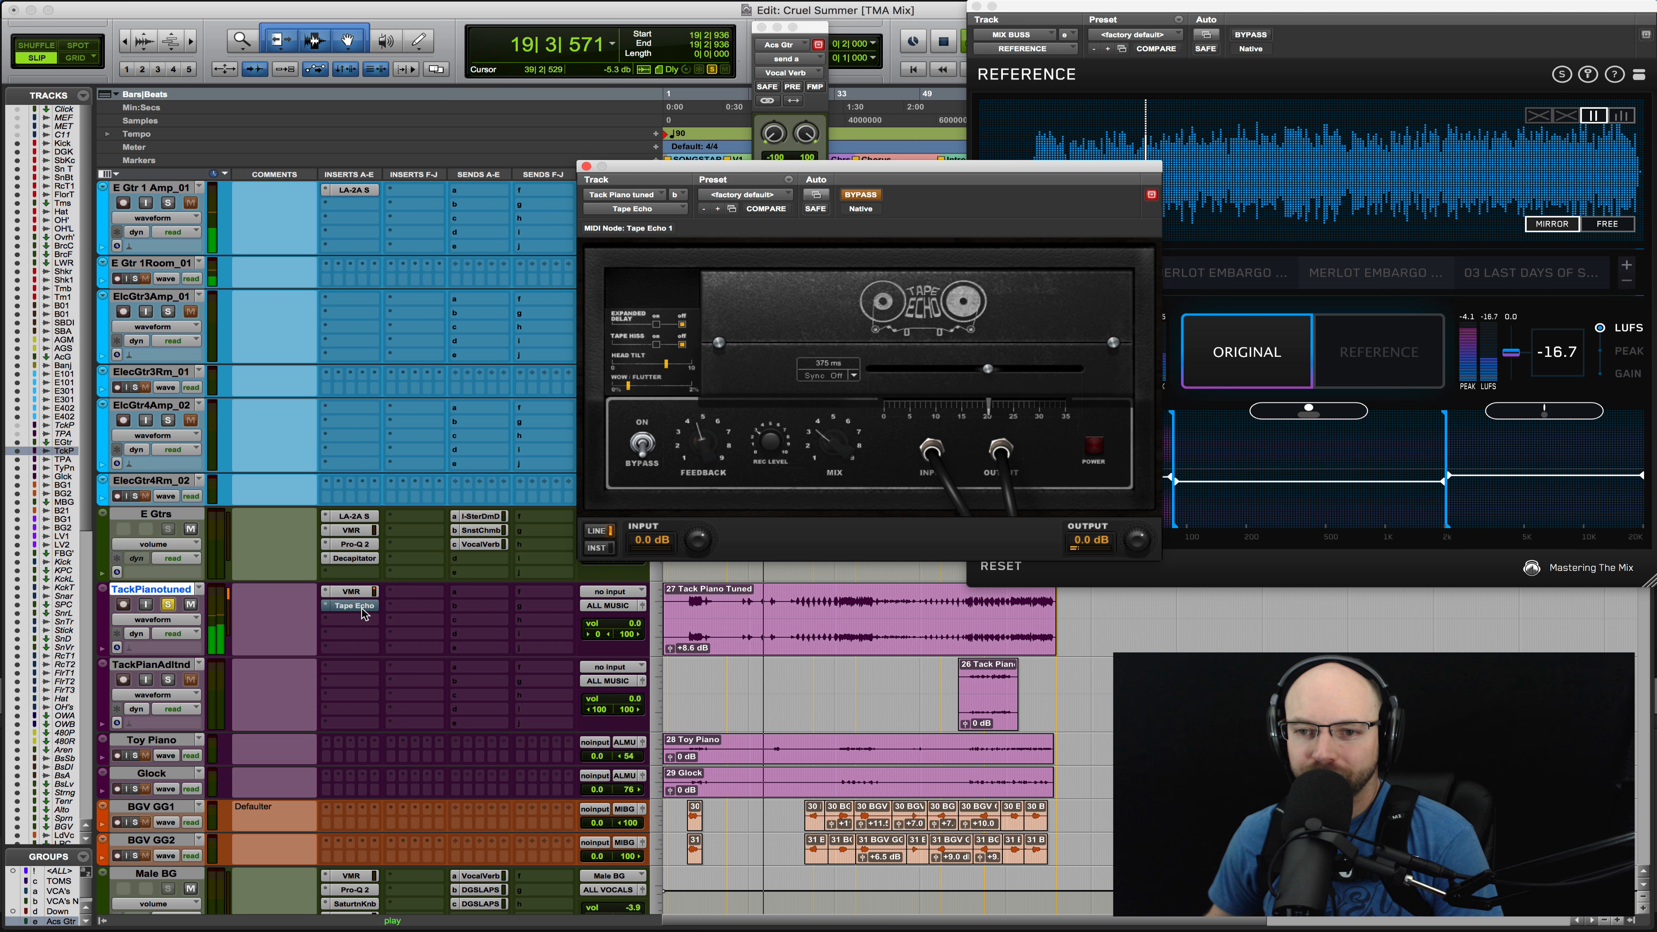
{"action": "left_click", "coordinate": [364, 606], "text": "super"}
{"action": "key", "text": "space"}
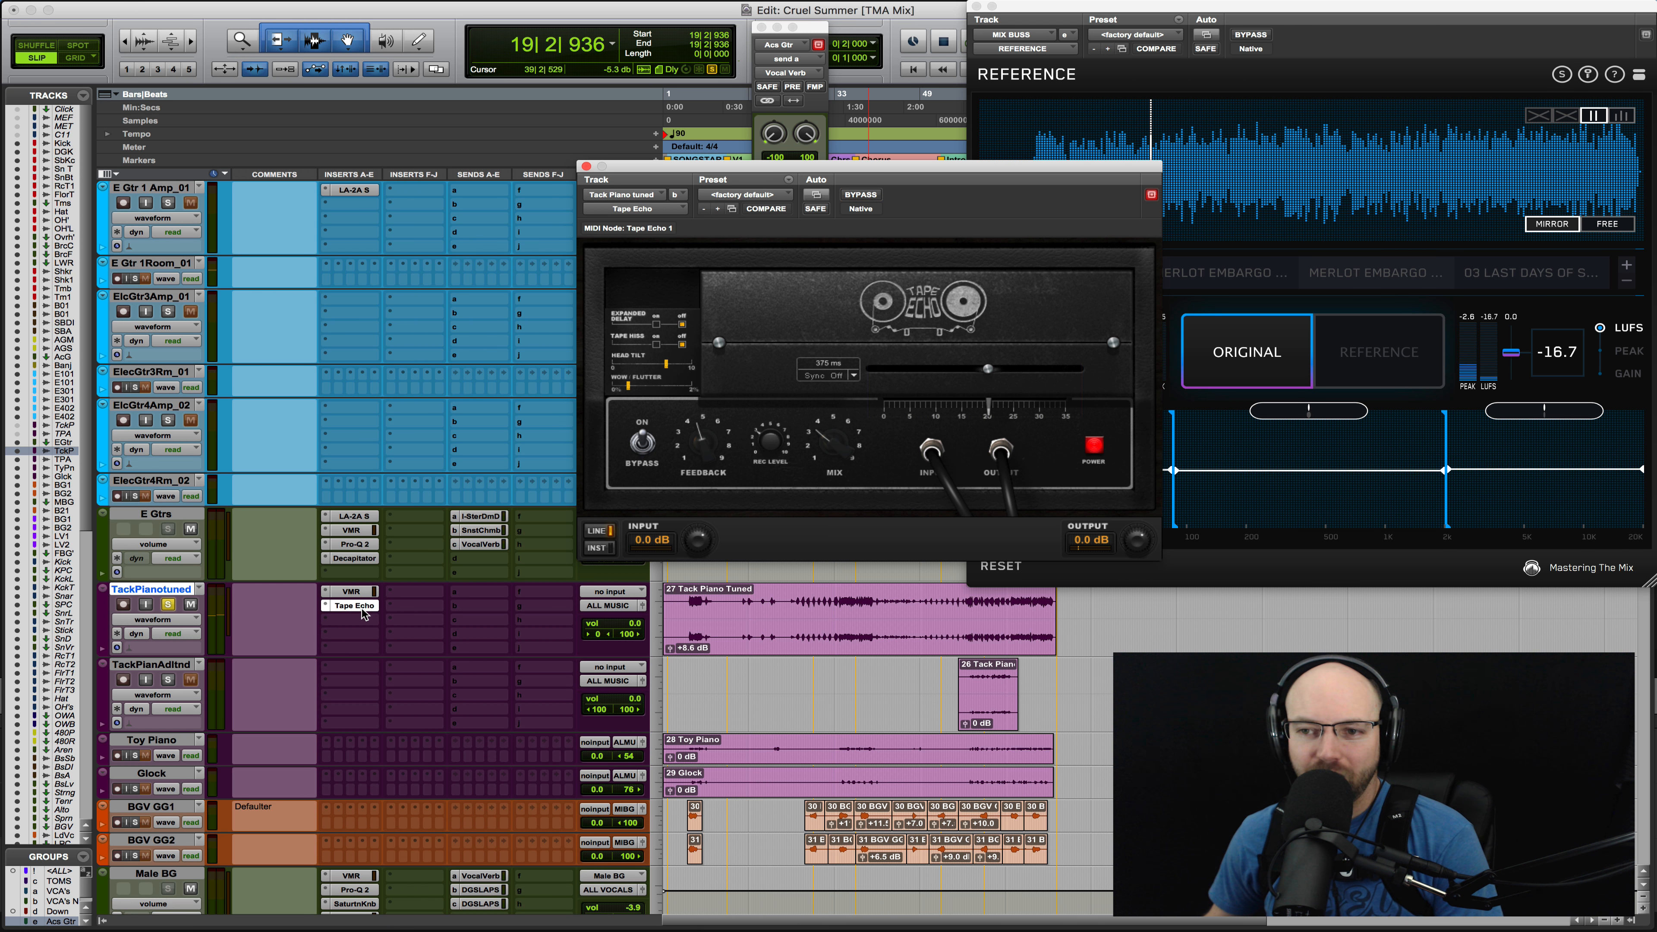
Insert Output's stereo Movement plug-in in the tack piano's third slot, solo the track and play the passage
{"action": "left_click", "coordinate": [341, 621]}
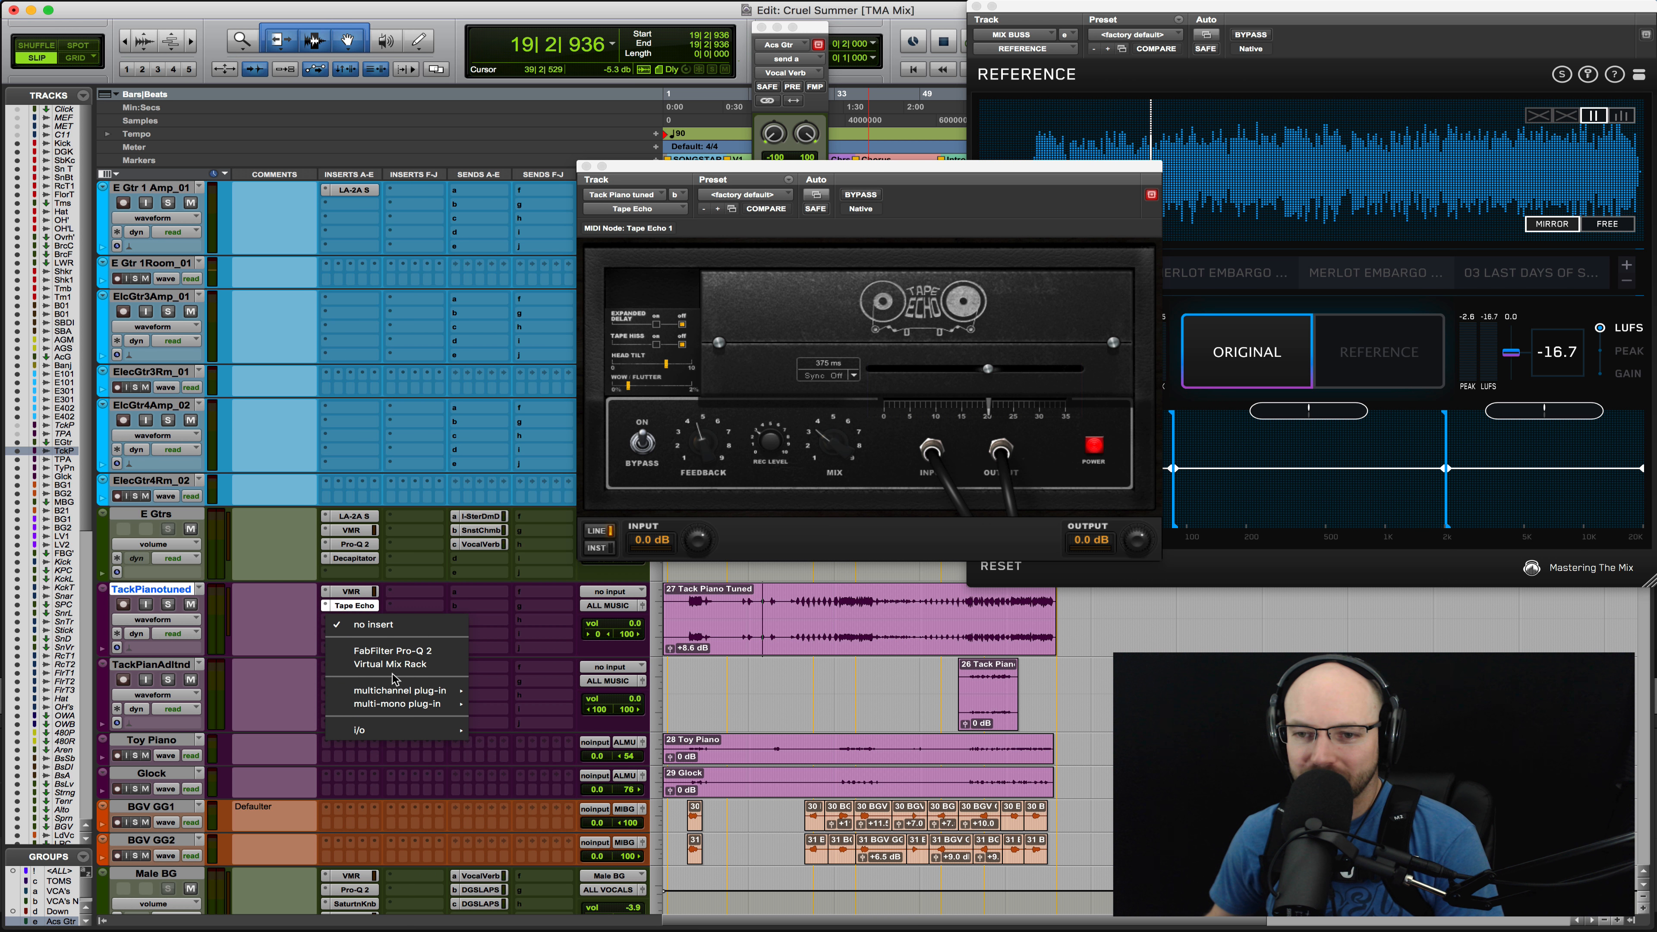
{"action": "mouse_move", "coordinate": [440, 690]}
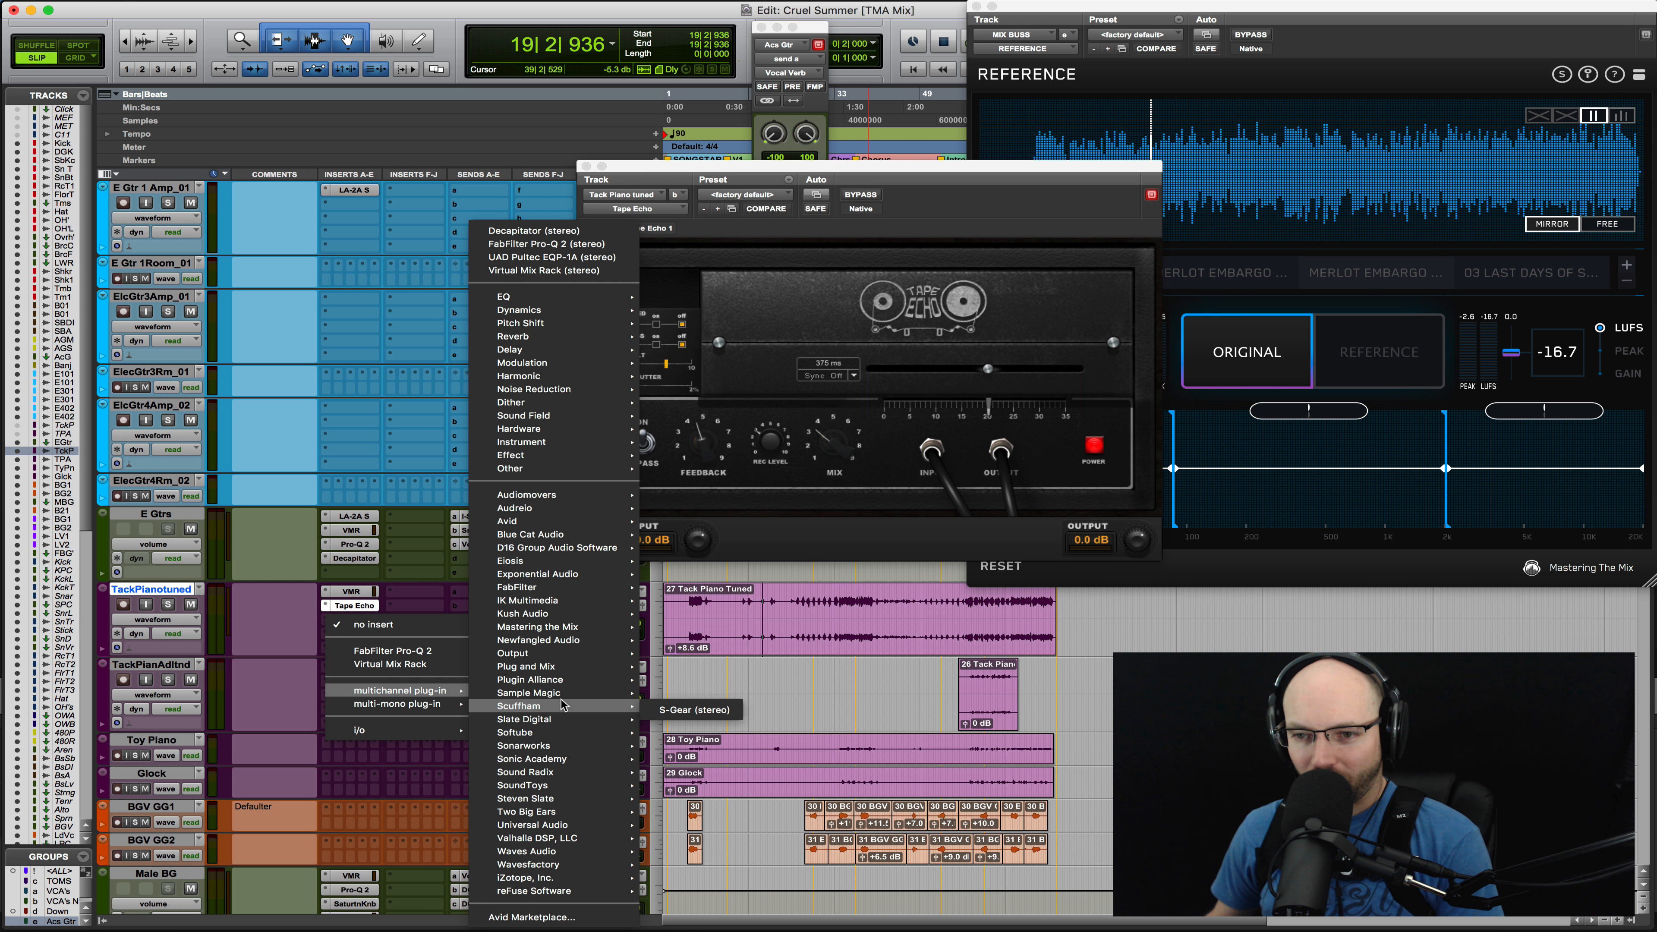
{"action": "mouse_move", "coordinate": [572, 723]}
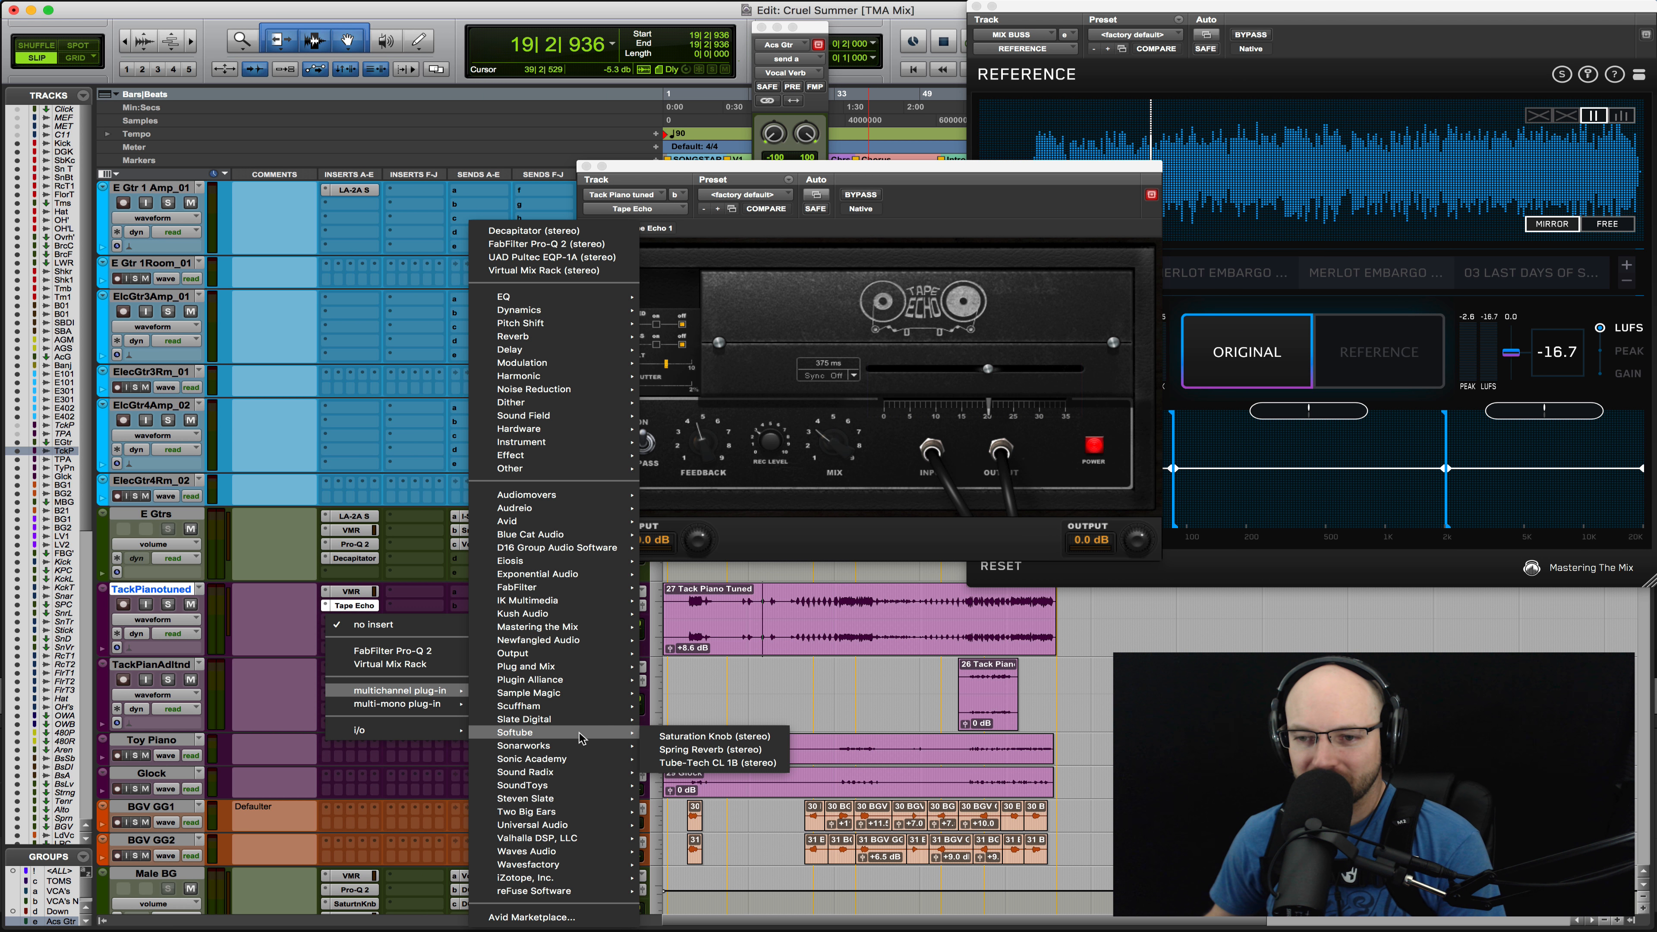
{"action": "mouse_move", "coordinate": [584, 758]}
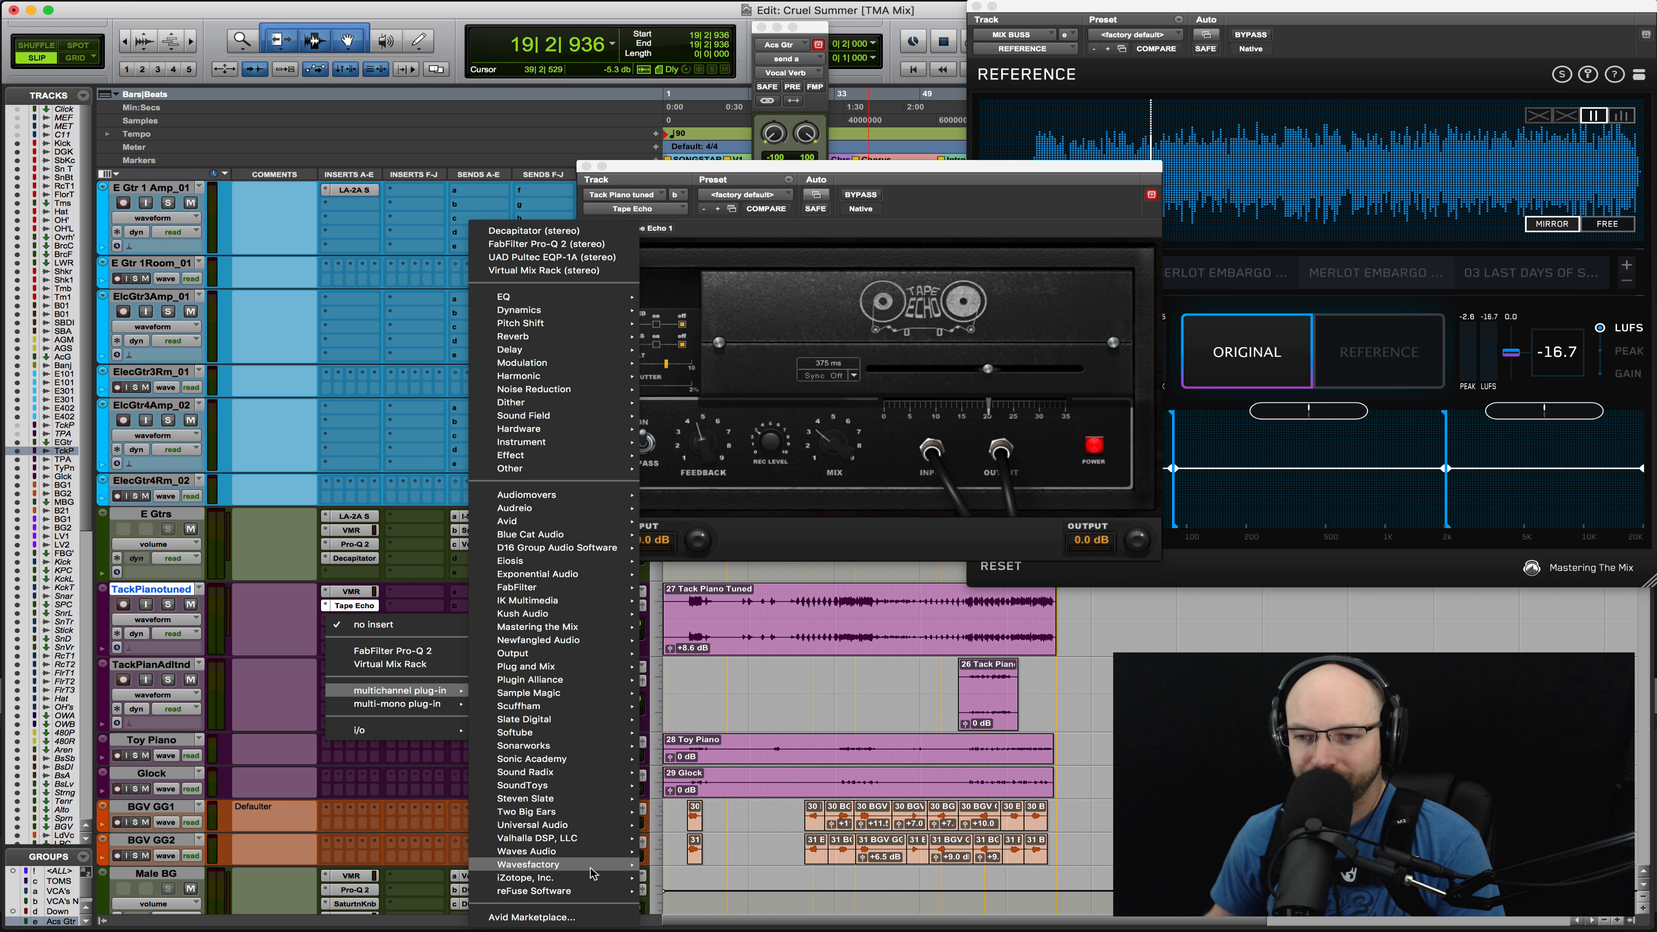
{"action": "mouse_move", "coordinate": [593, 885]}
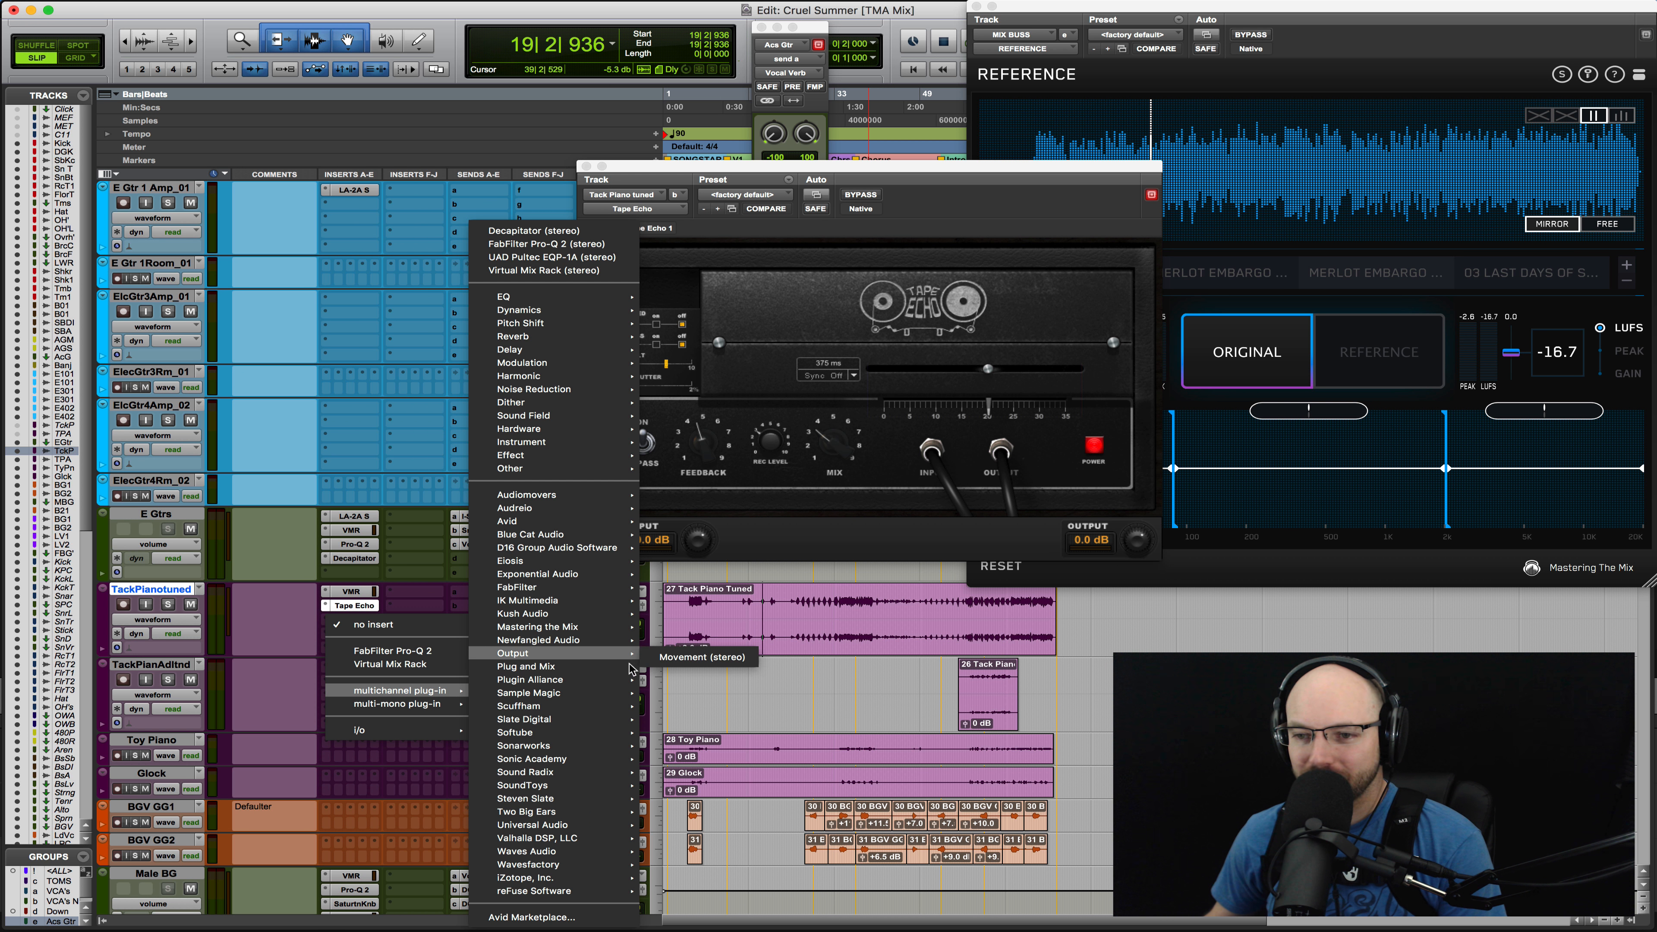
{"action": "left_click", "coordinate": [655, 658]}
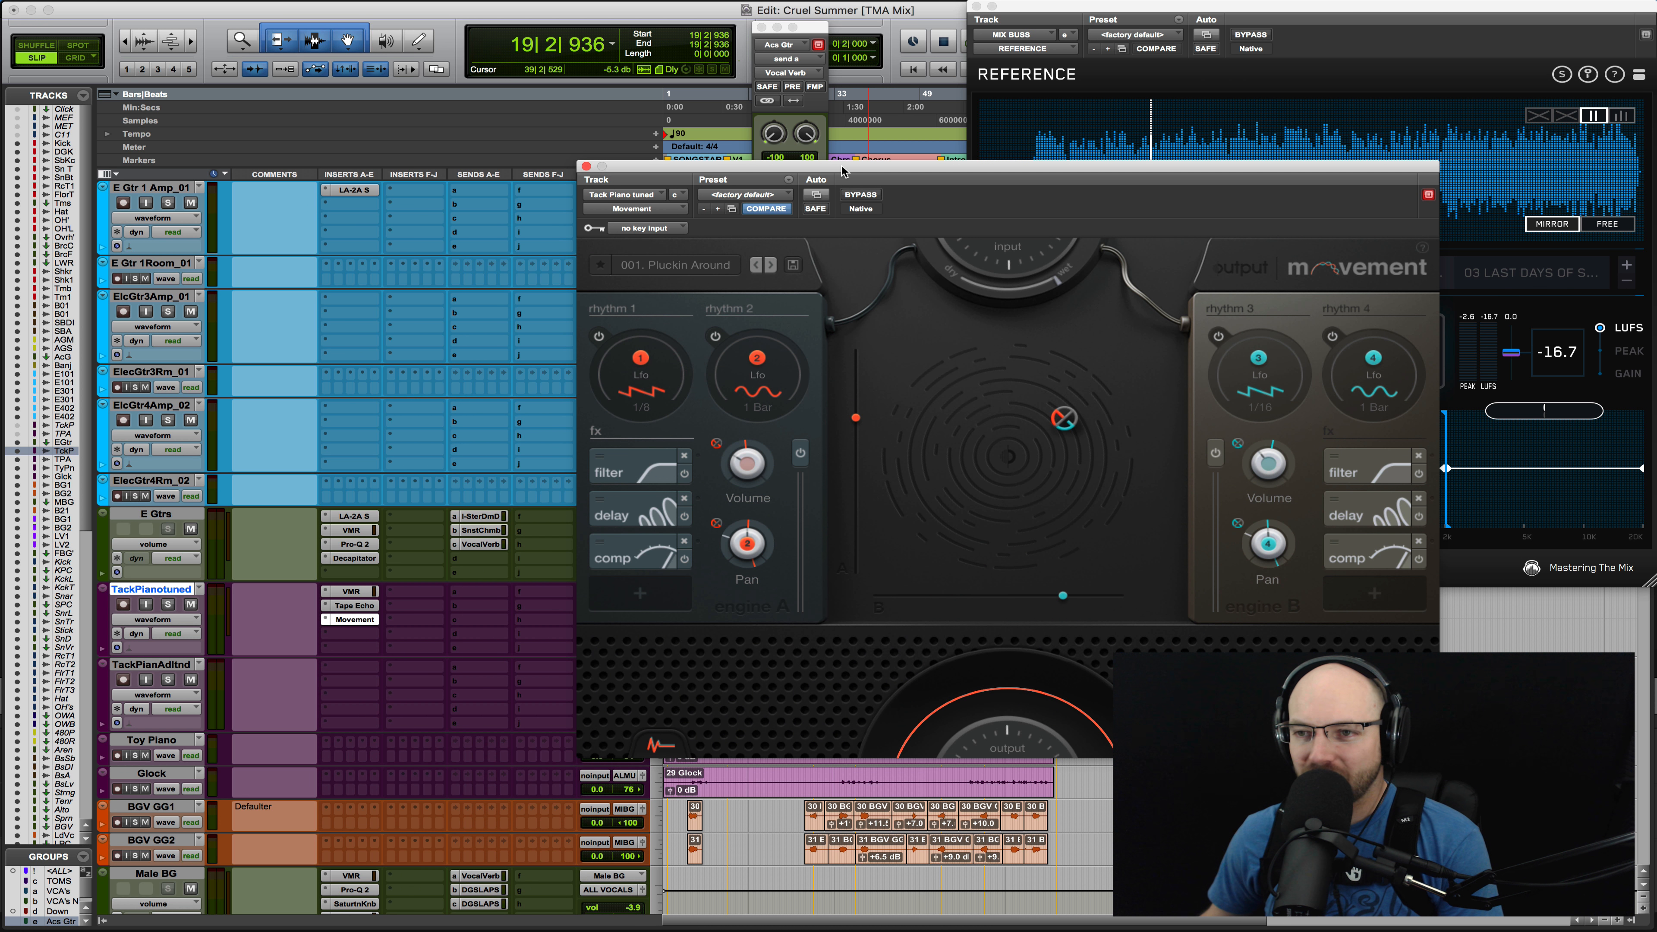
{"action": "left_click_drag", "start_coordinate": [843, 171], "coordinate": [717, 150]}
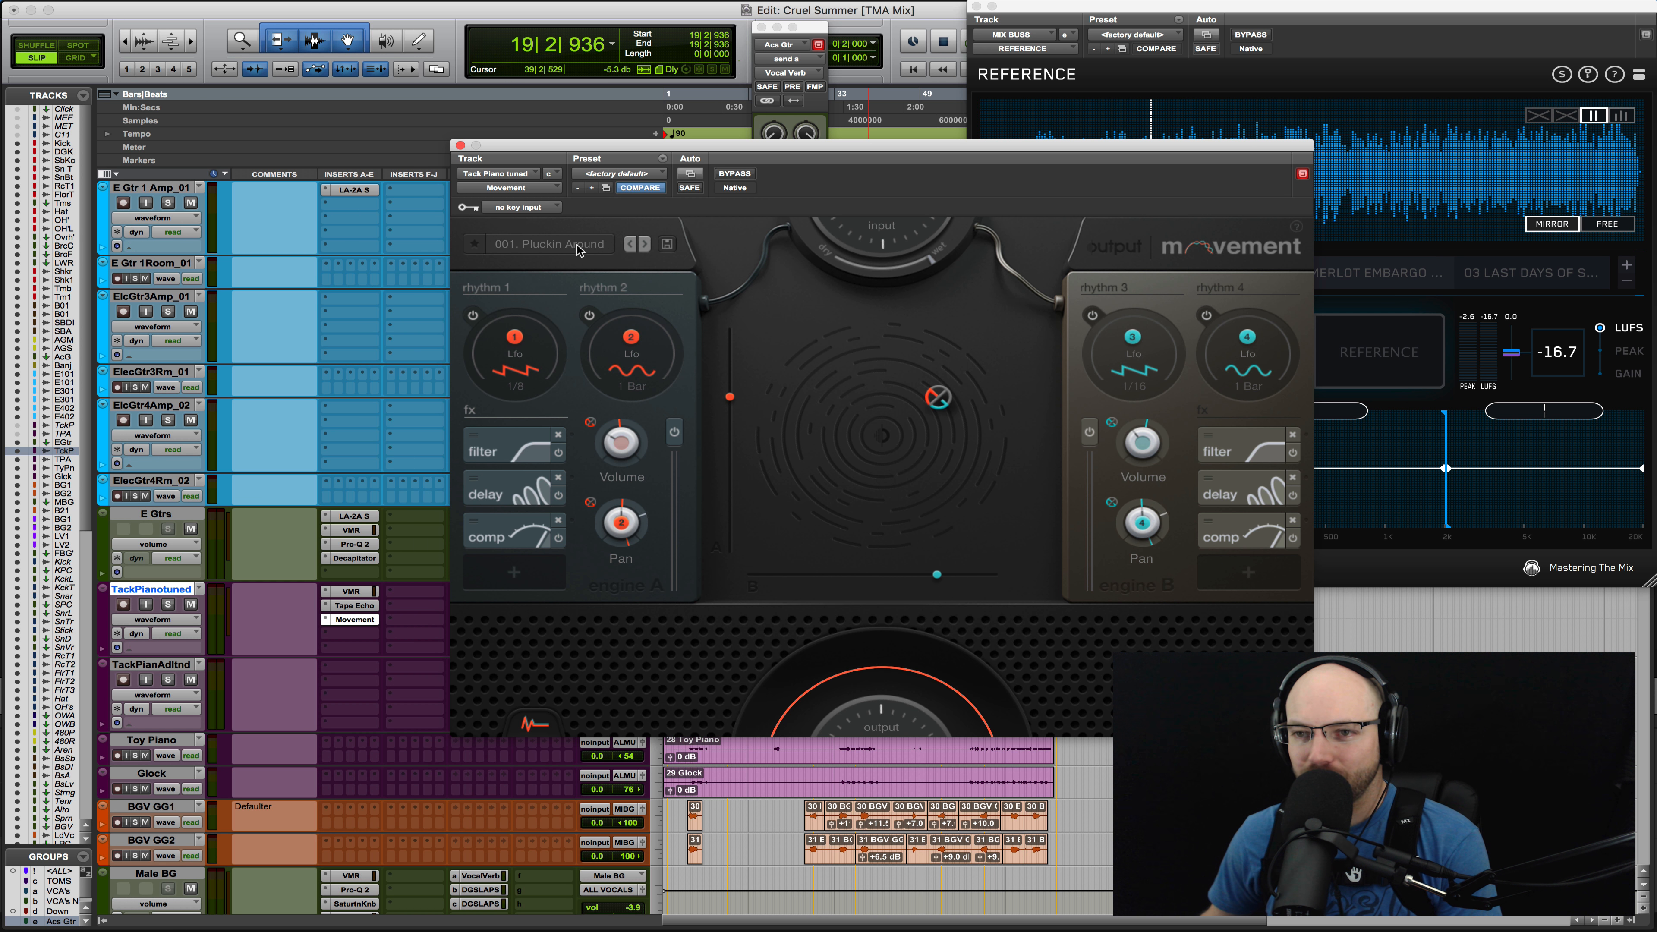
{"action": "key", "text": "shift+s"}
{"action": "key", "text": "space"}
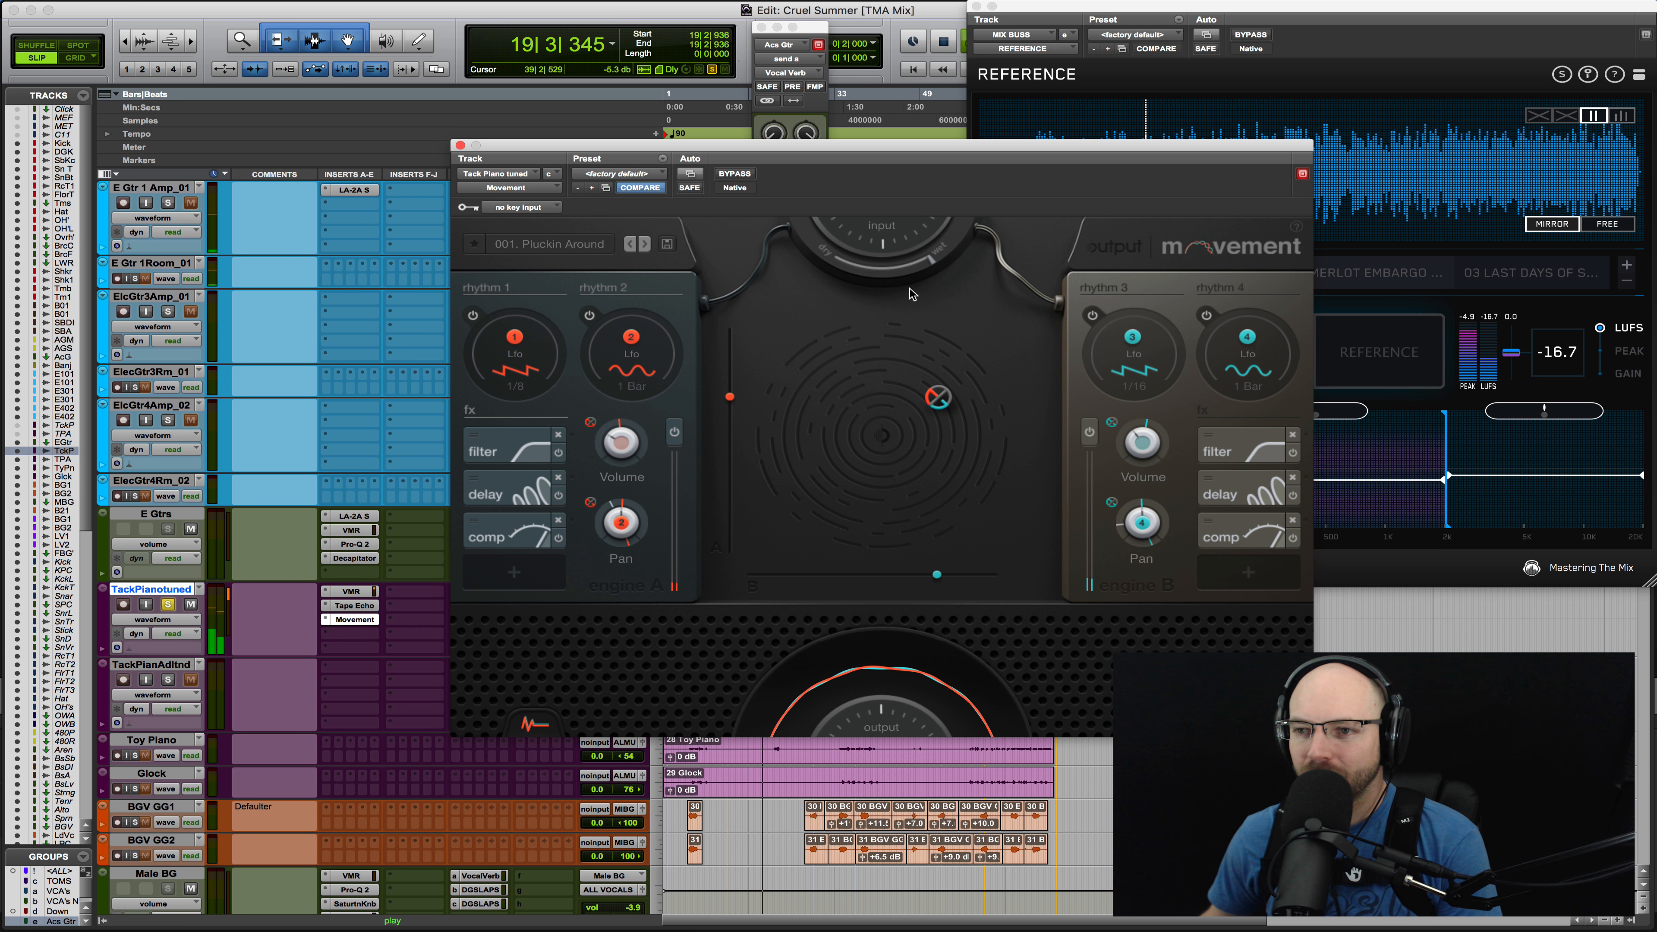
Audition Movement's Drifting Figures, Simple Flux and Click N Pulse presets on the tack piano
{"action": "key", "text": "space"}
{"action": "left_click", "coordinate": [644, 245]}
{"action": "key", "text": "space"}
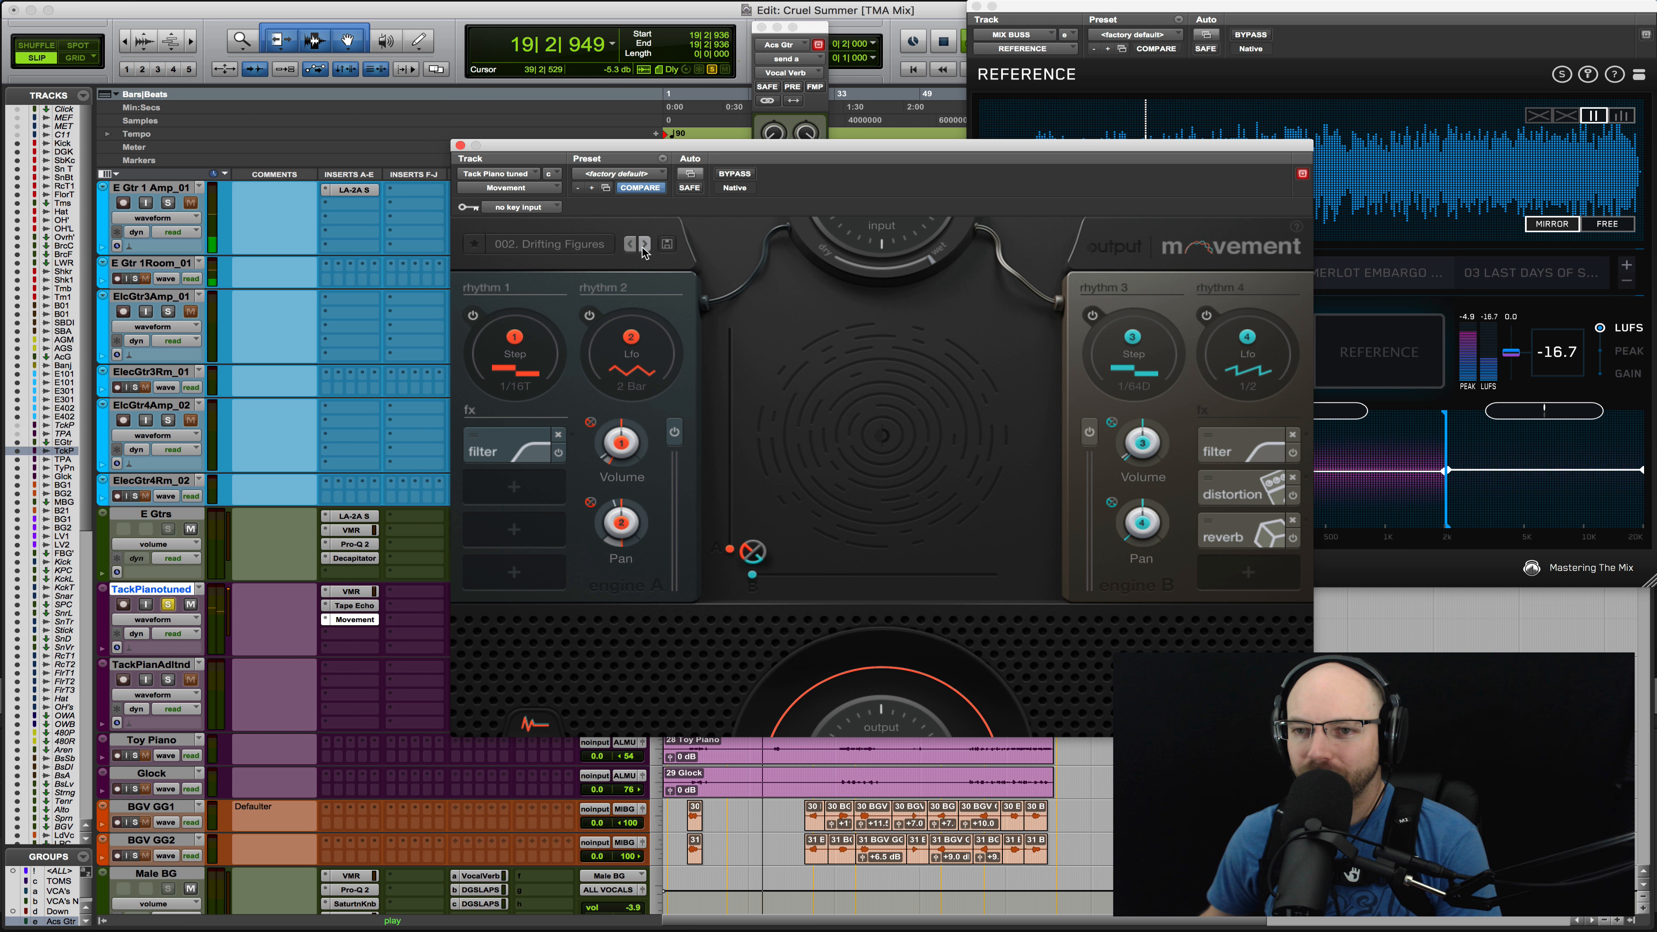
{"action": "left_click", "coordinate": [645, 245]}
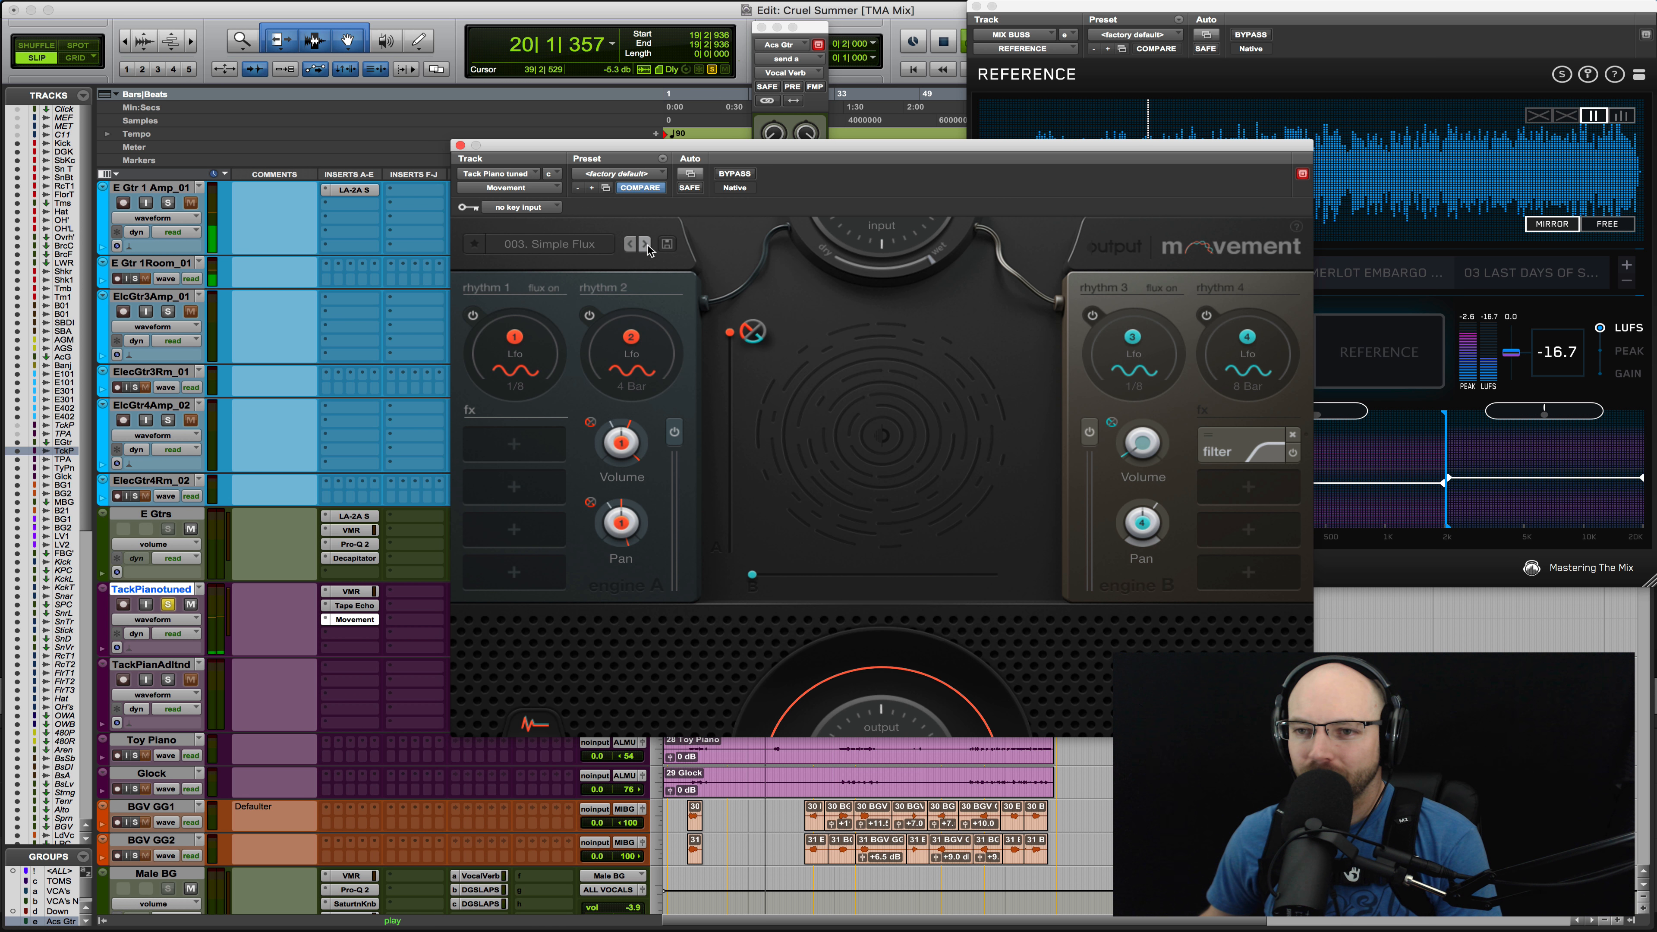
{"action": "key", "text": "space"}
{"action": "left_click", "coordinate": [645, 244]}
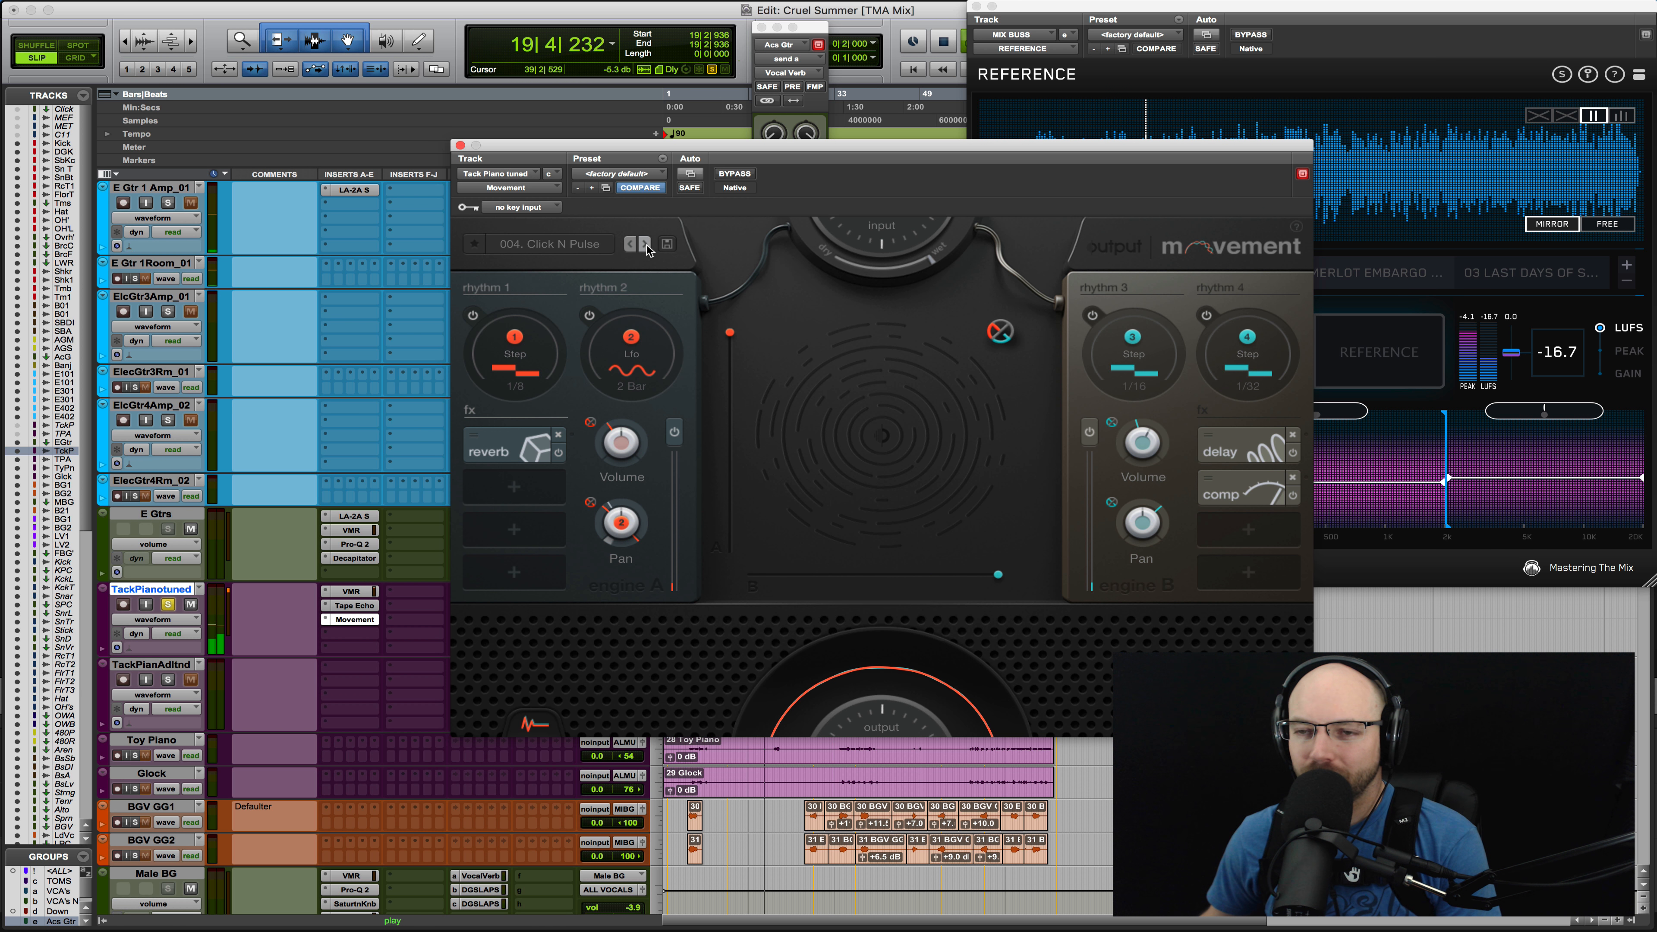
{"action": "key", "text": "space"}
Load Movement's Into the Void preset and play the passage, including from bar 18
{"action": "left_click", "coordinate": [645, 244]}
{"action": "key", "text": "space"}
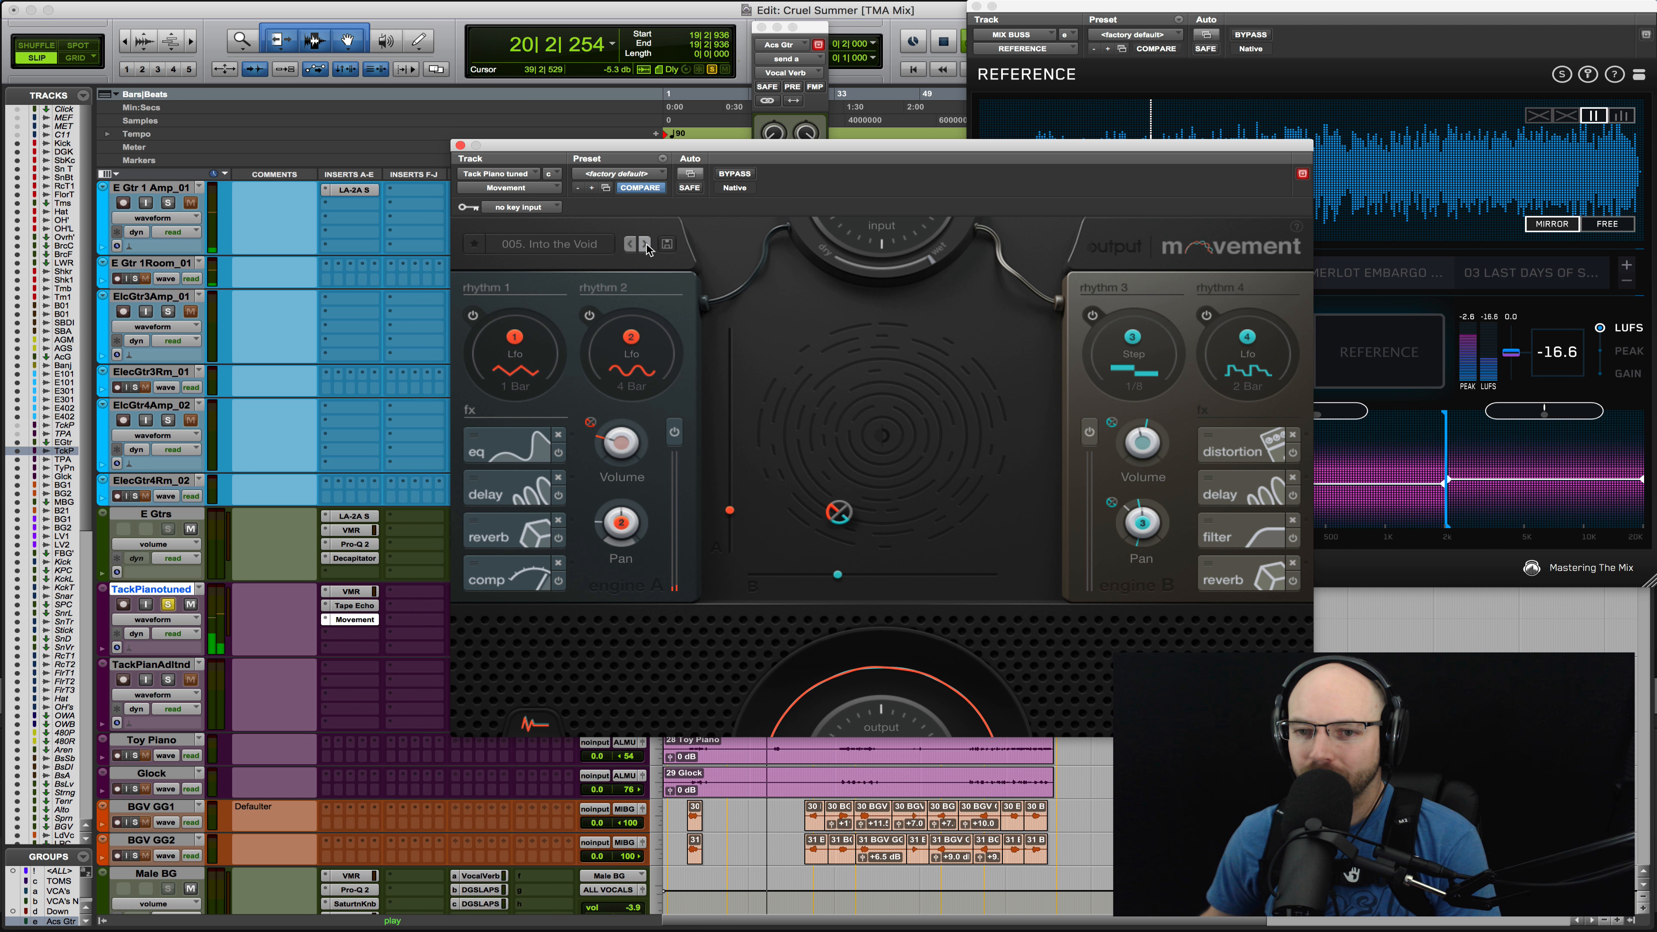
{"action": "key", "text": "space"}
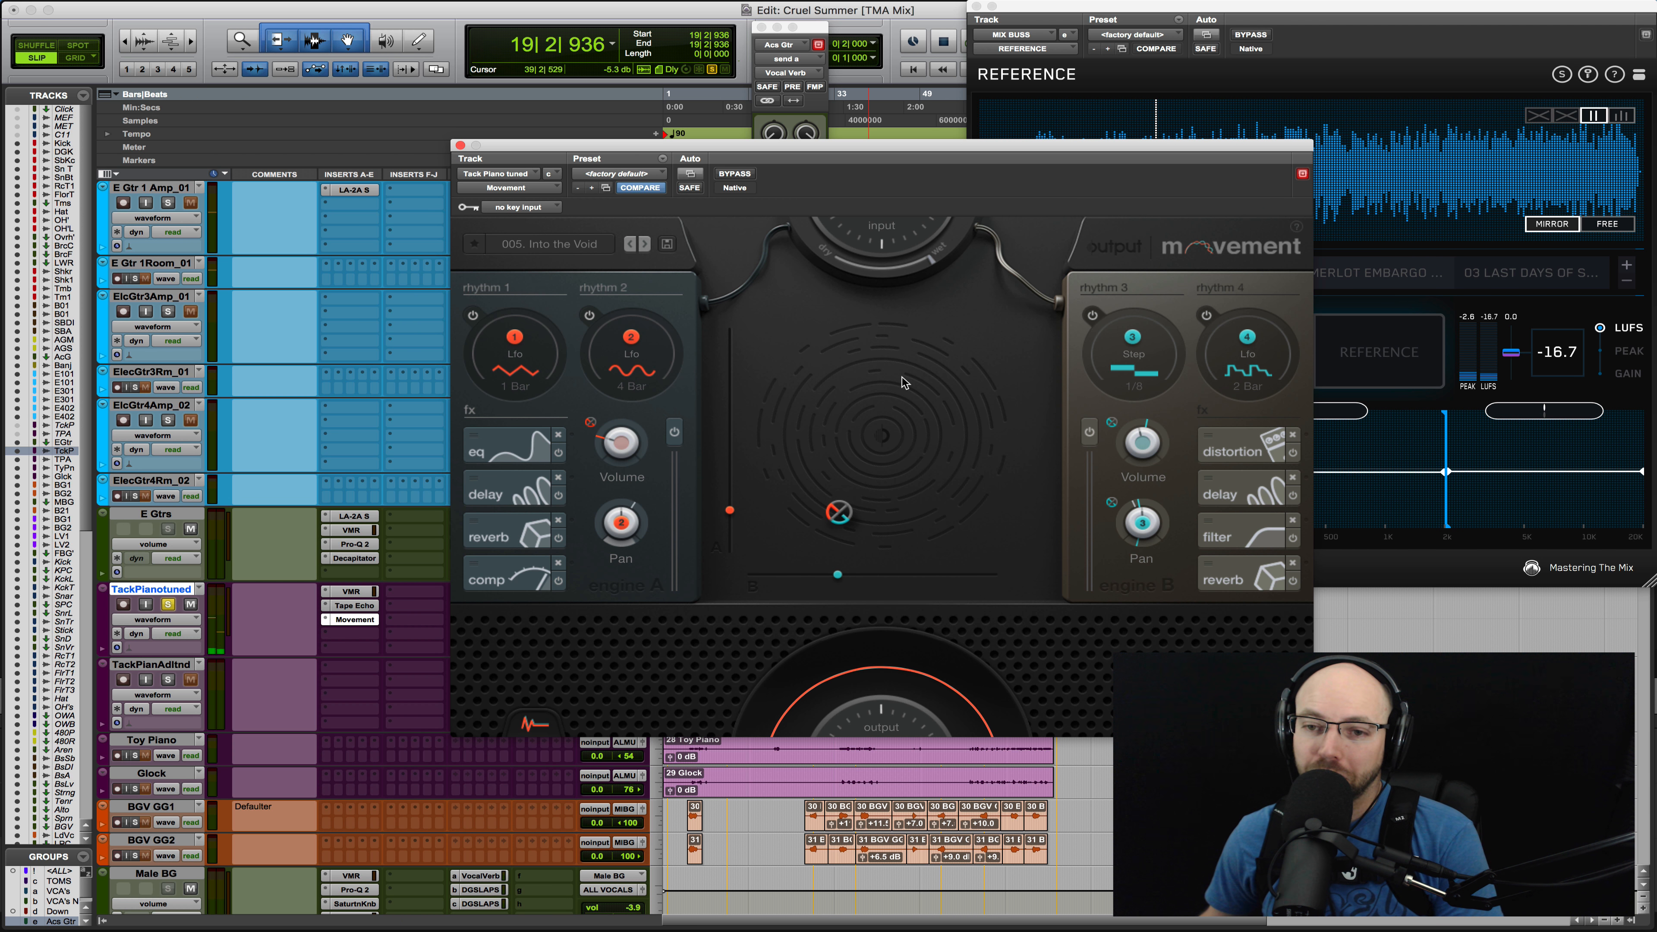
{"action": "key", "text": "KP_1"}
{"action": "key", "text": "KP_1"}
{"action": "key", "text": "space"}
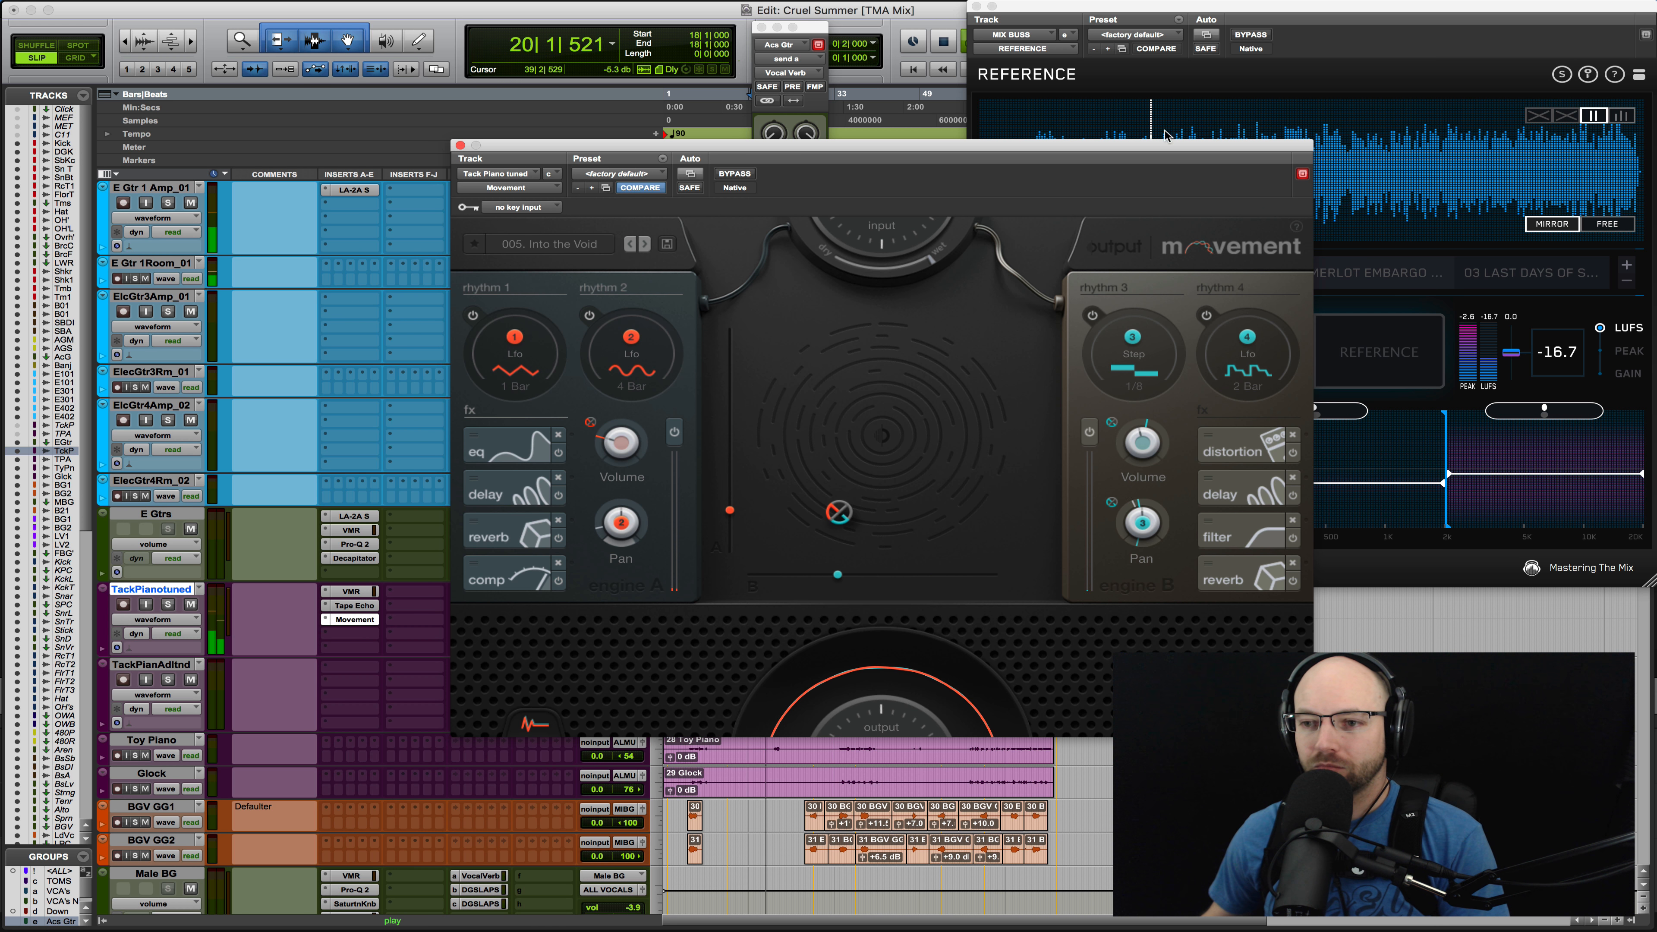
{"action": "key", "text": "space"}
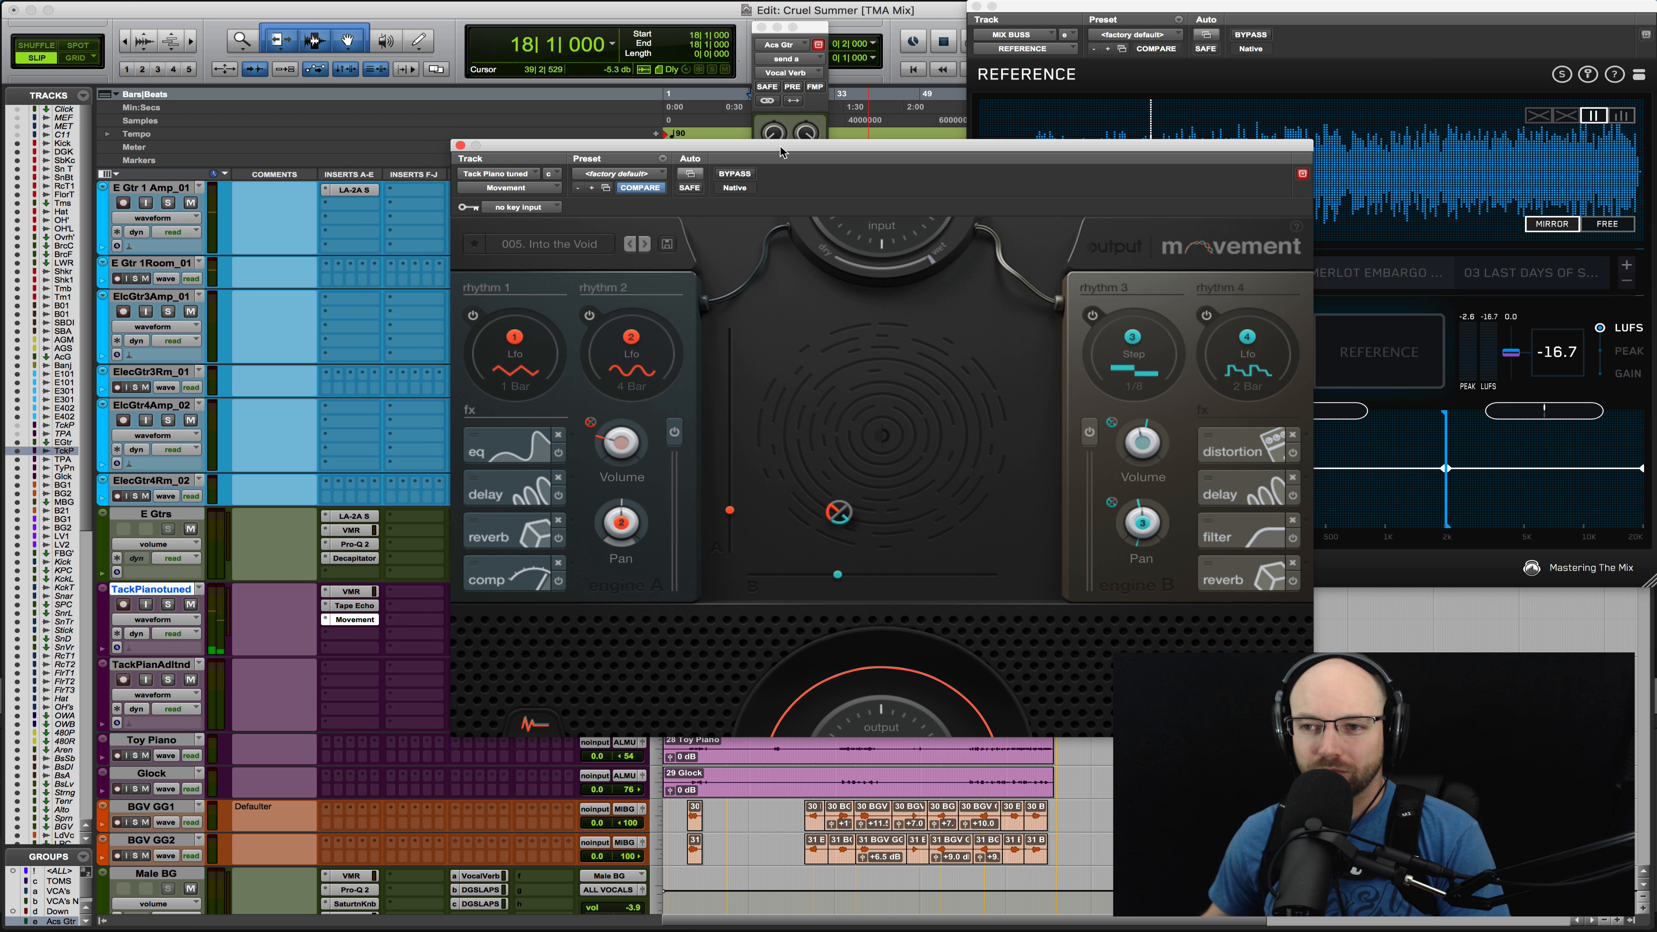
{"action": "left_click_drag", "start_coordinate": [781, 152], "coordinate": [845, 342]}
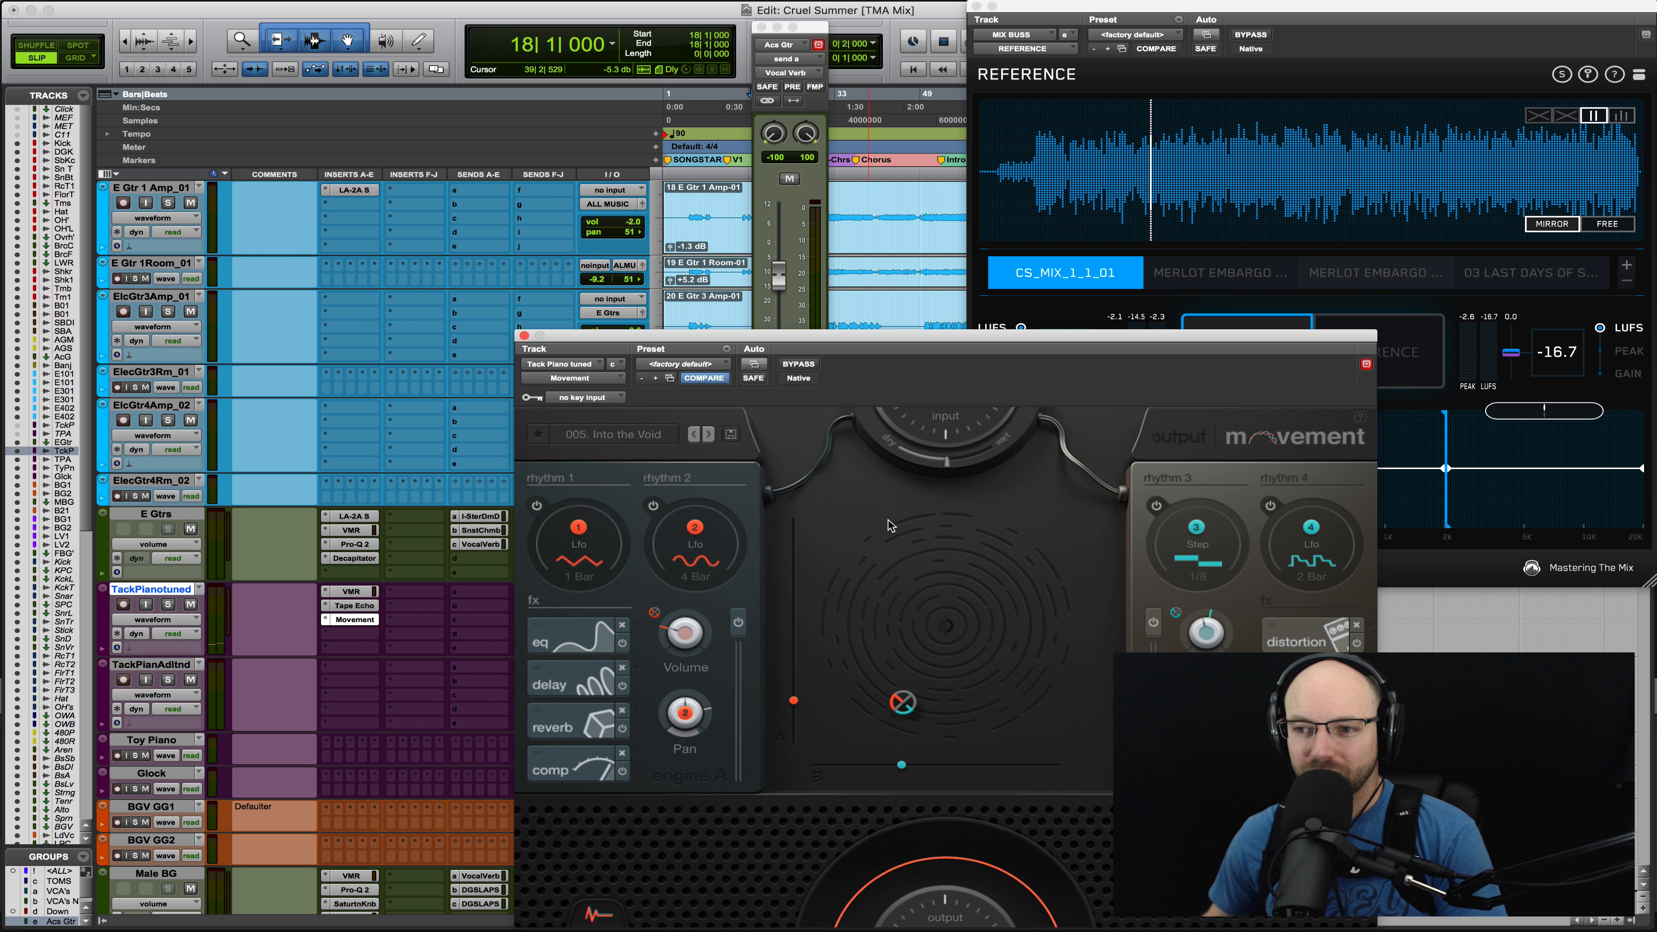
{"action": "key", "text": "space"}
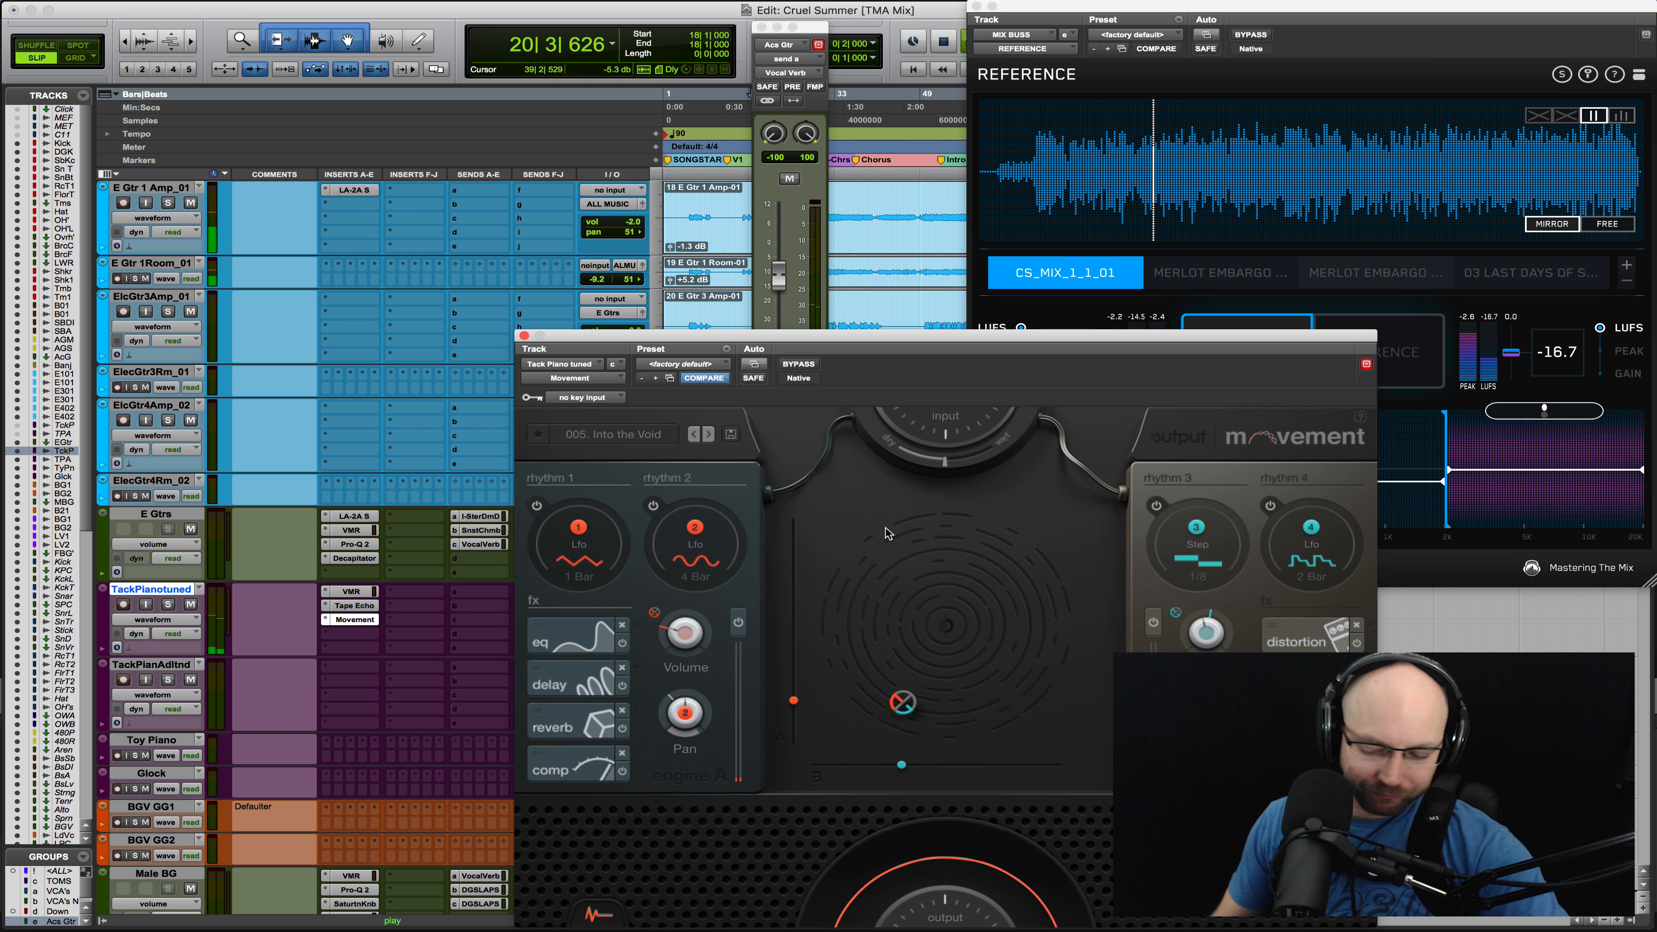
{"action": "key", "text": "space"}
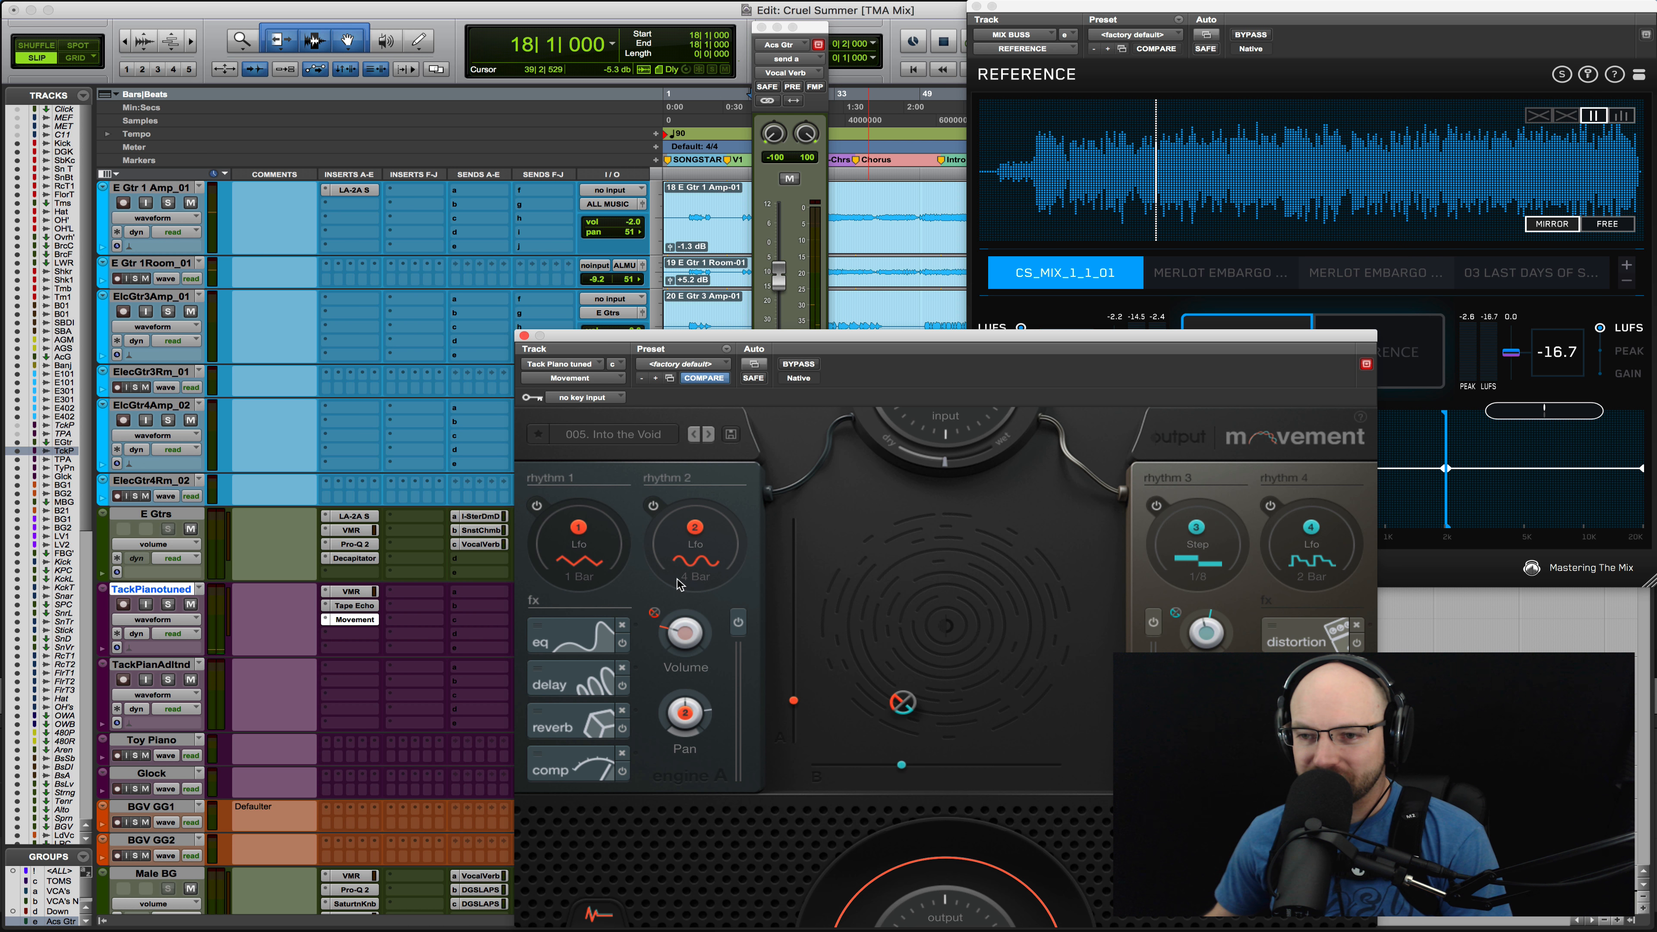
Try a dotted 1/8D rate for Movement's Rhythm 3 and listen from bar 18
{"action": "left_click", "coordinate": [1194, 580]}
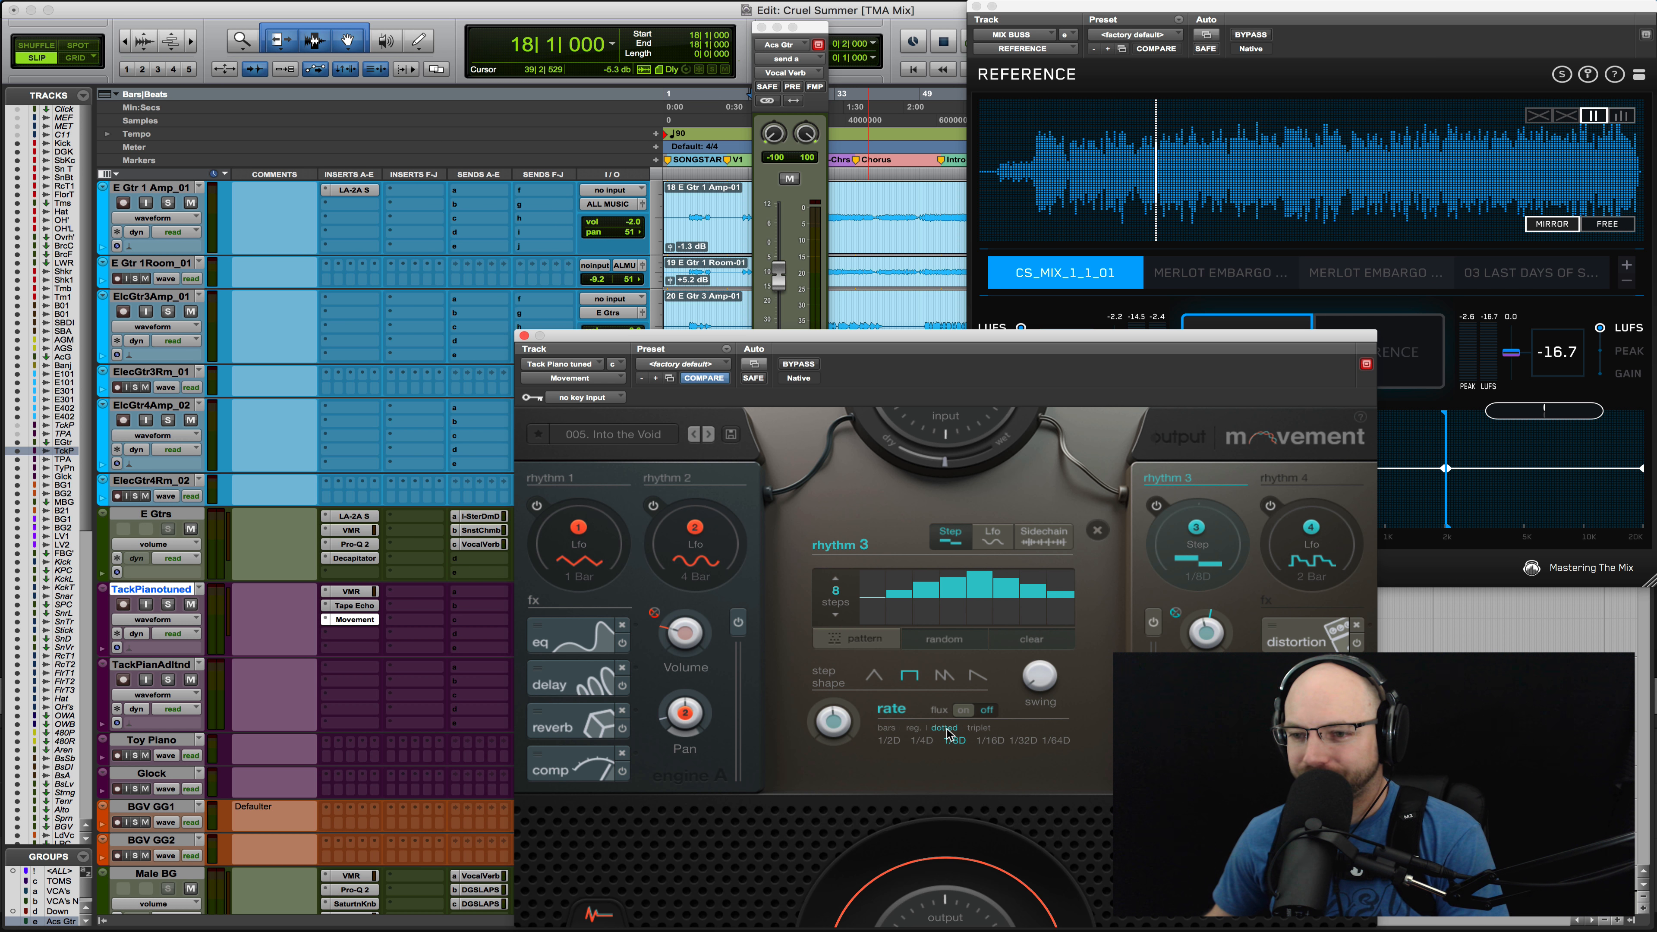
{"action": "key", "text": "space"}
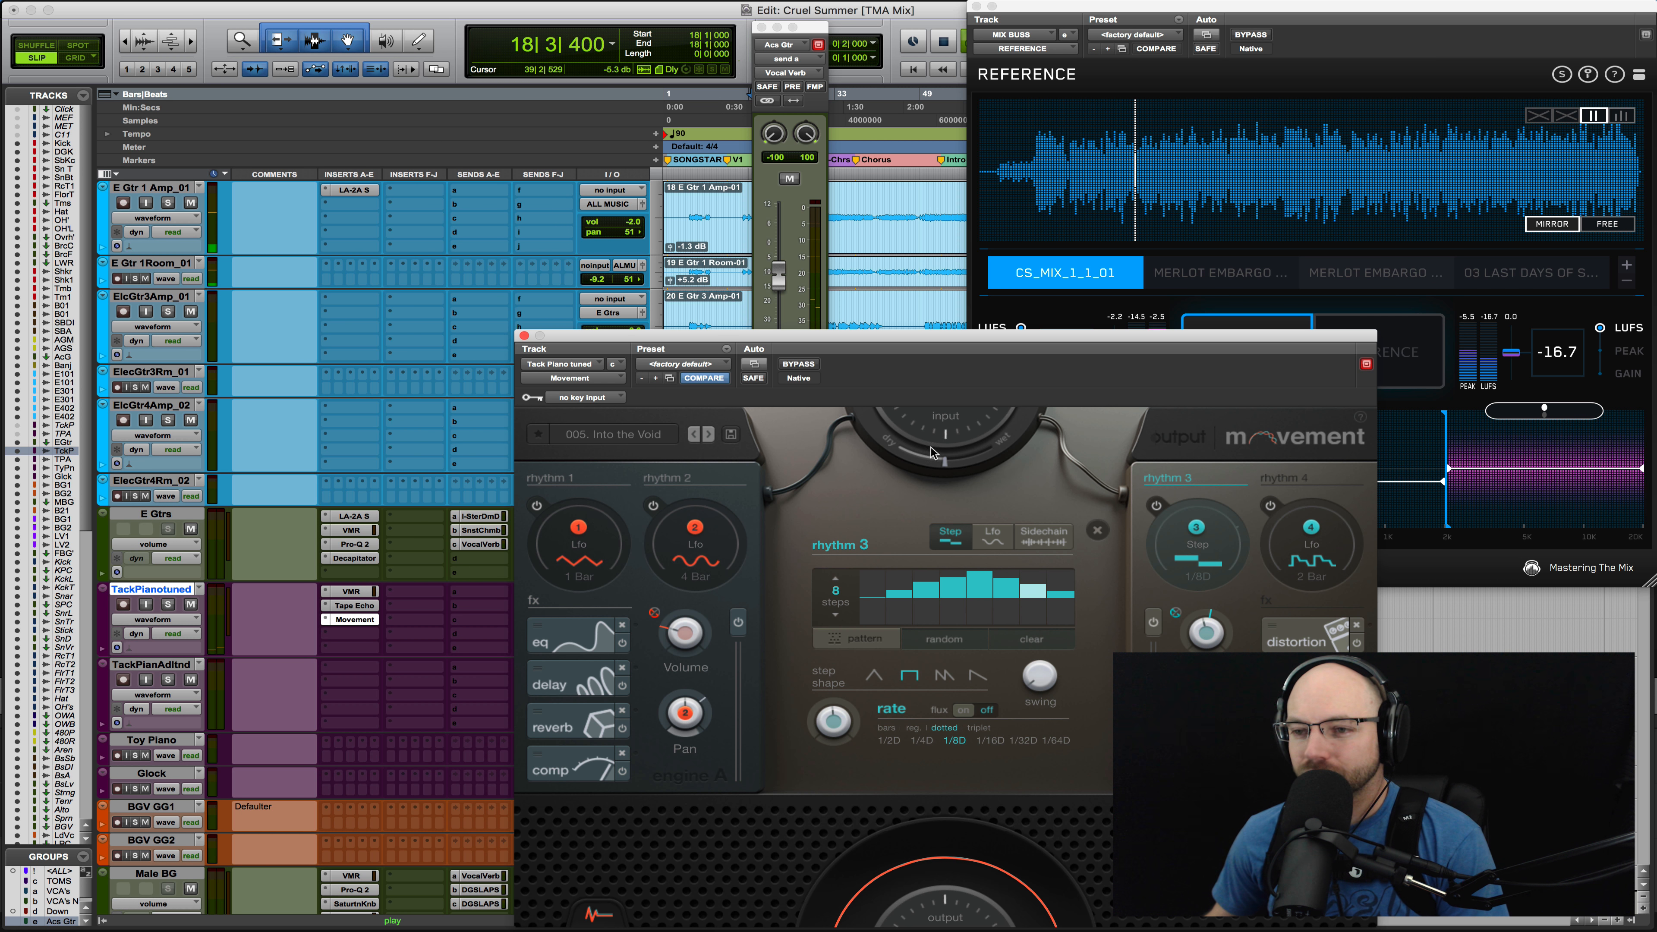
{"action": "left_click_drag", "start_coordinate": [880, 338], "coordinate": [824, 247]}
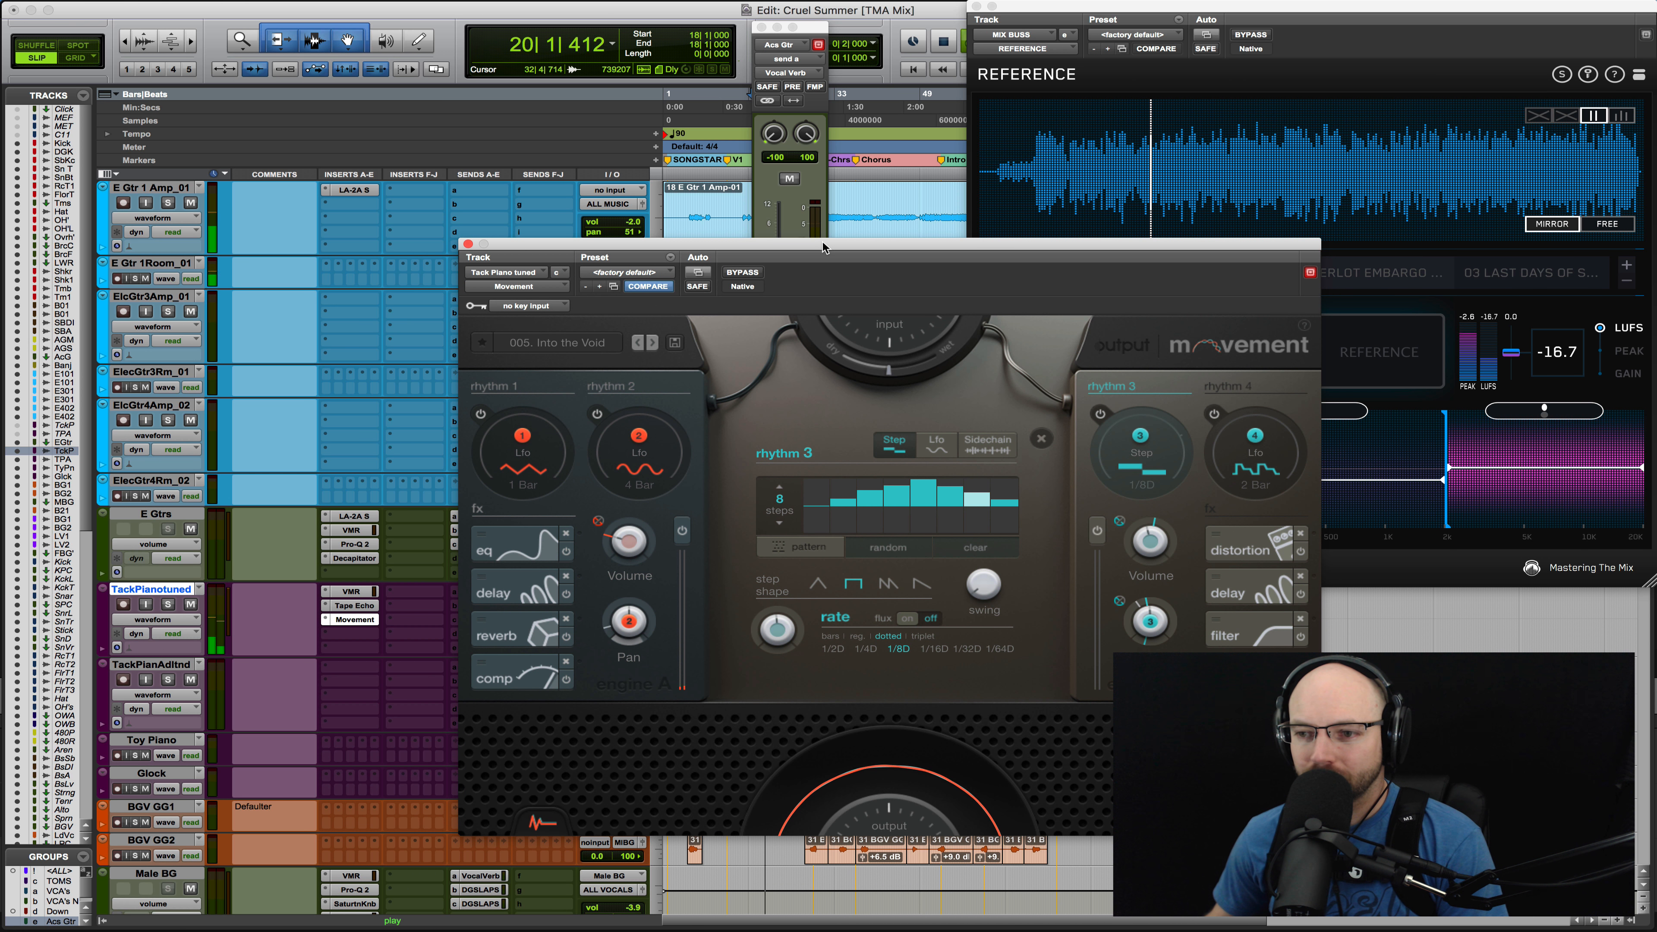
{"action": "key", "text": "space"}
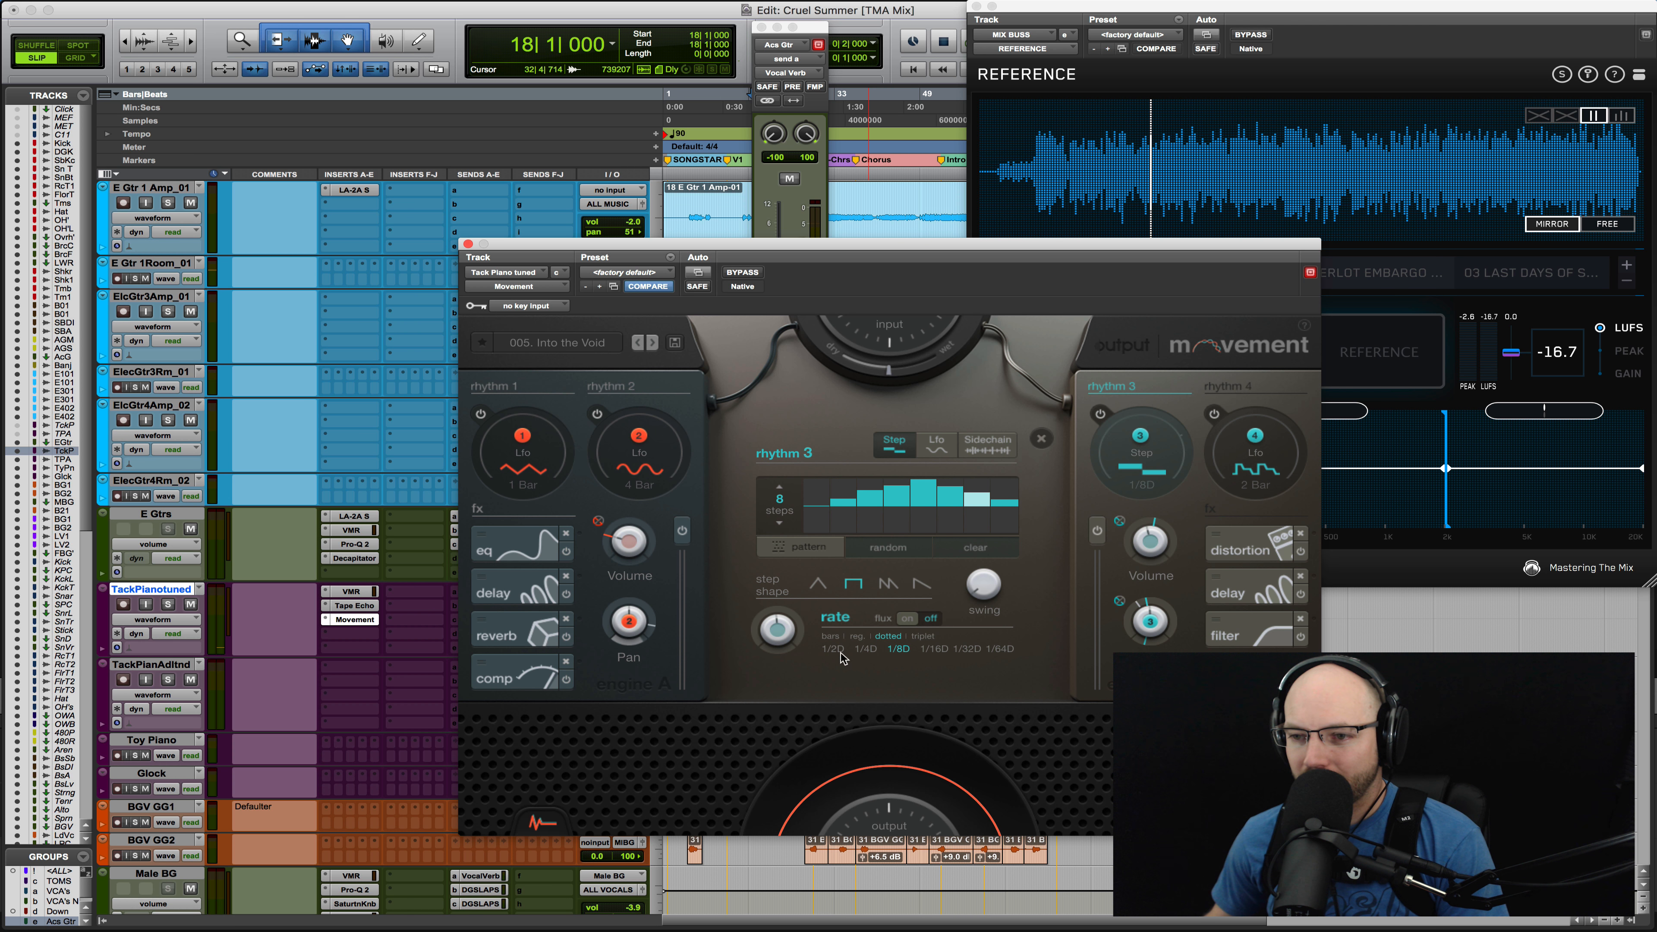
Try a triplet 1/8T rate for Rhythm 3, solo the tack piano and replay from bar 18
{"action": "key", "text": "space"}
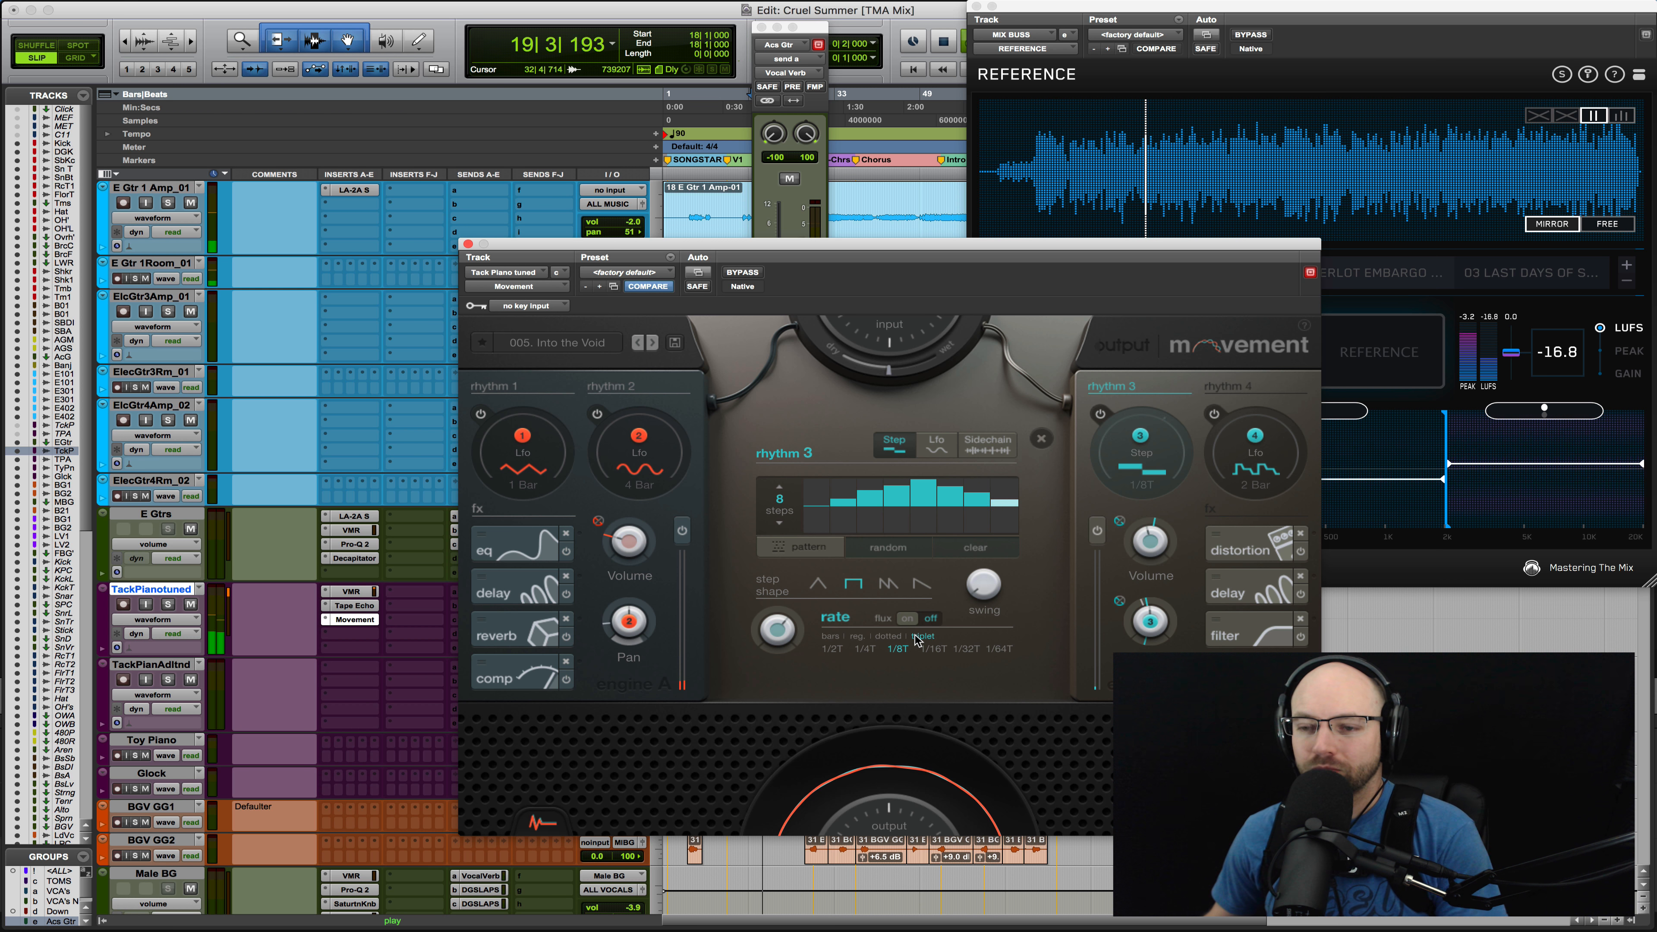
{"action": "key", "text": "shift+s"}
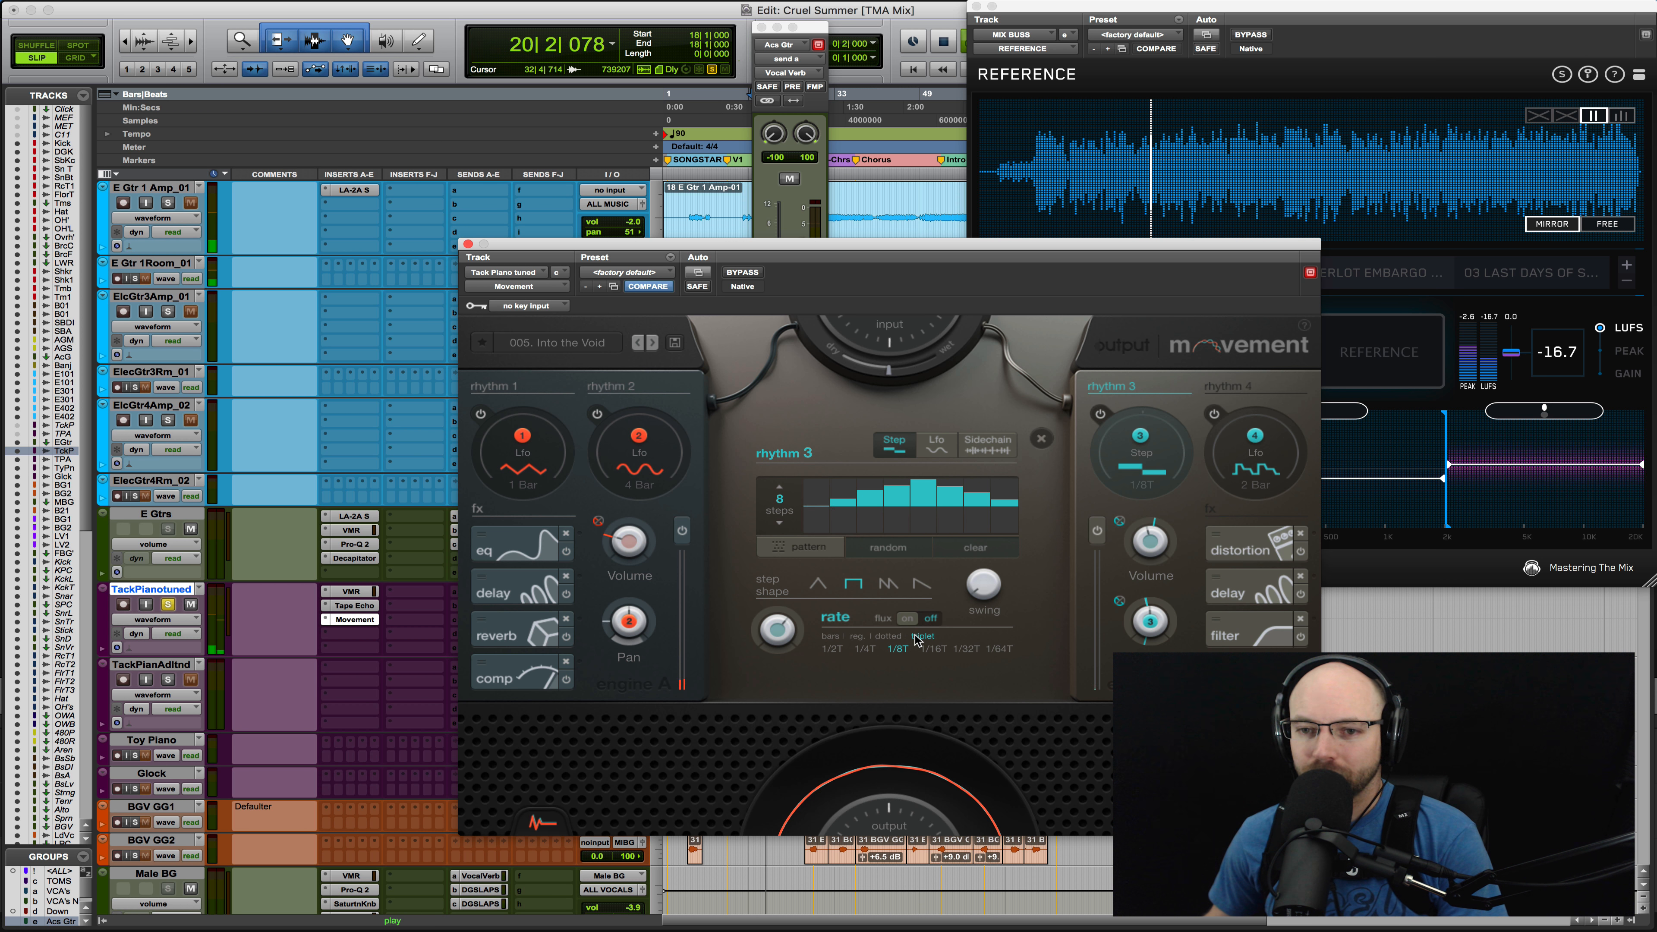
{"action": "key", "text": "space"}
{"action": "key", "text": "space"}
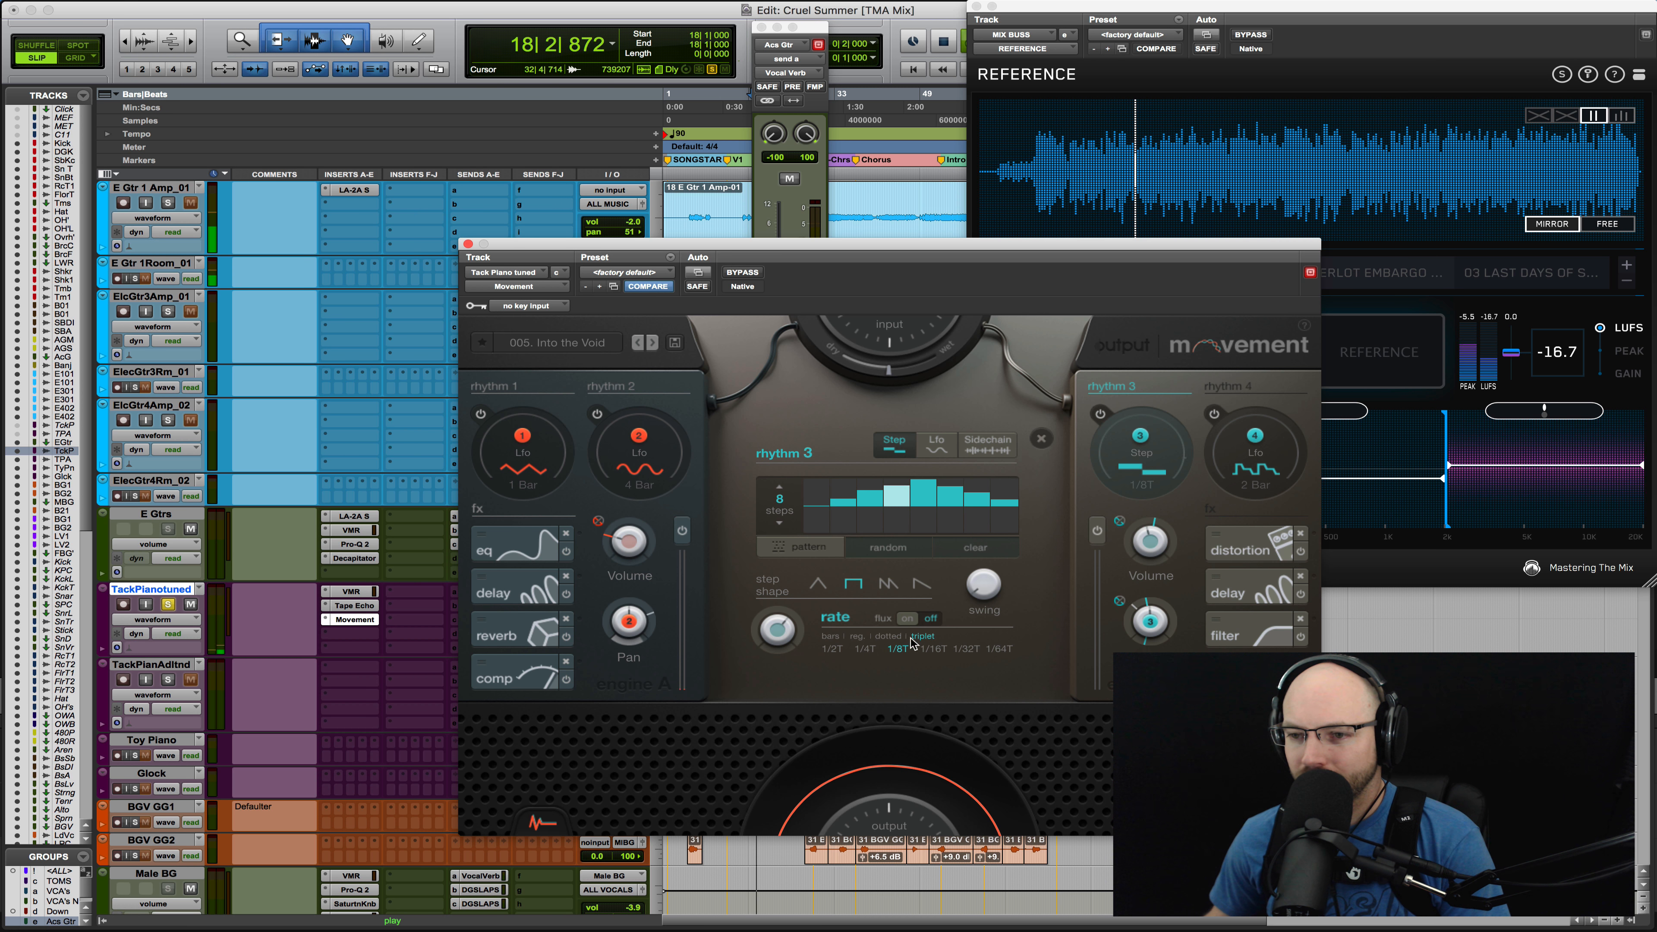
Set Rhythm 3's rate to a regular 1/16, turn Movement's dry/wet balance toward dry and replay the passage
{"action": "left_click", "coordinate": [860, 637]}
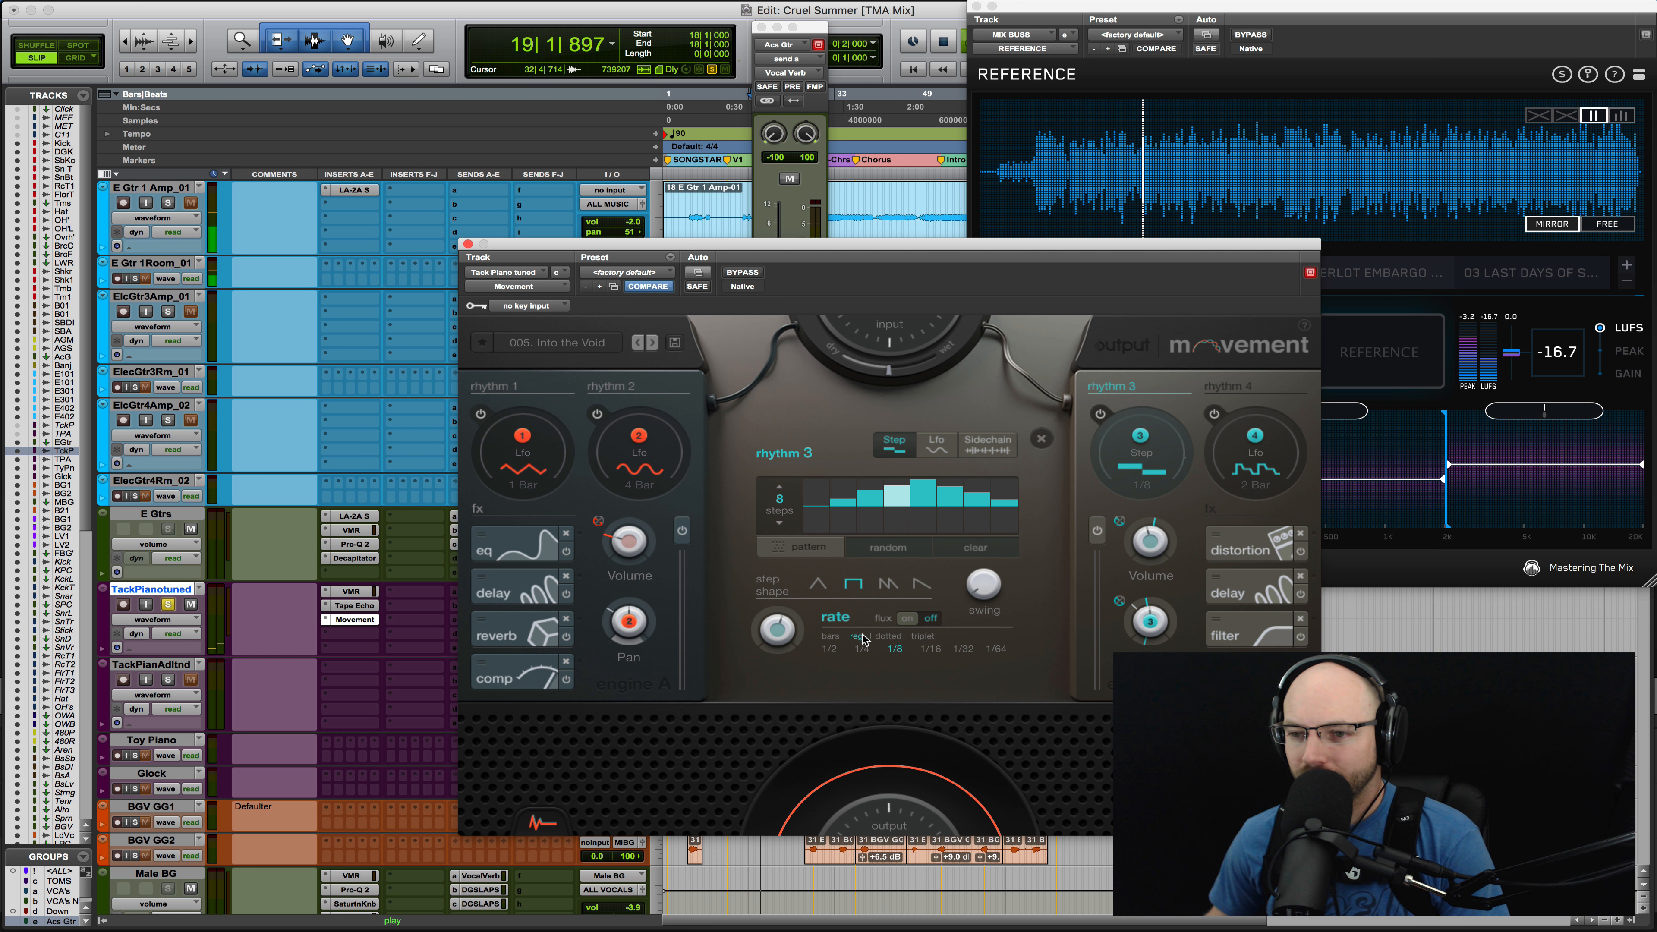
{"action": "left_click", "coordinate": [931, 649]}
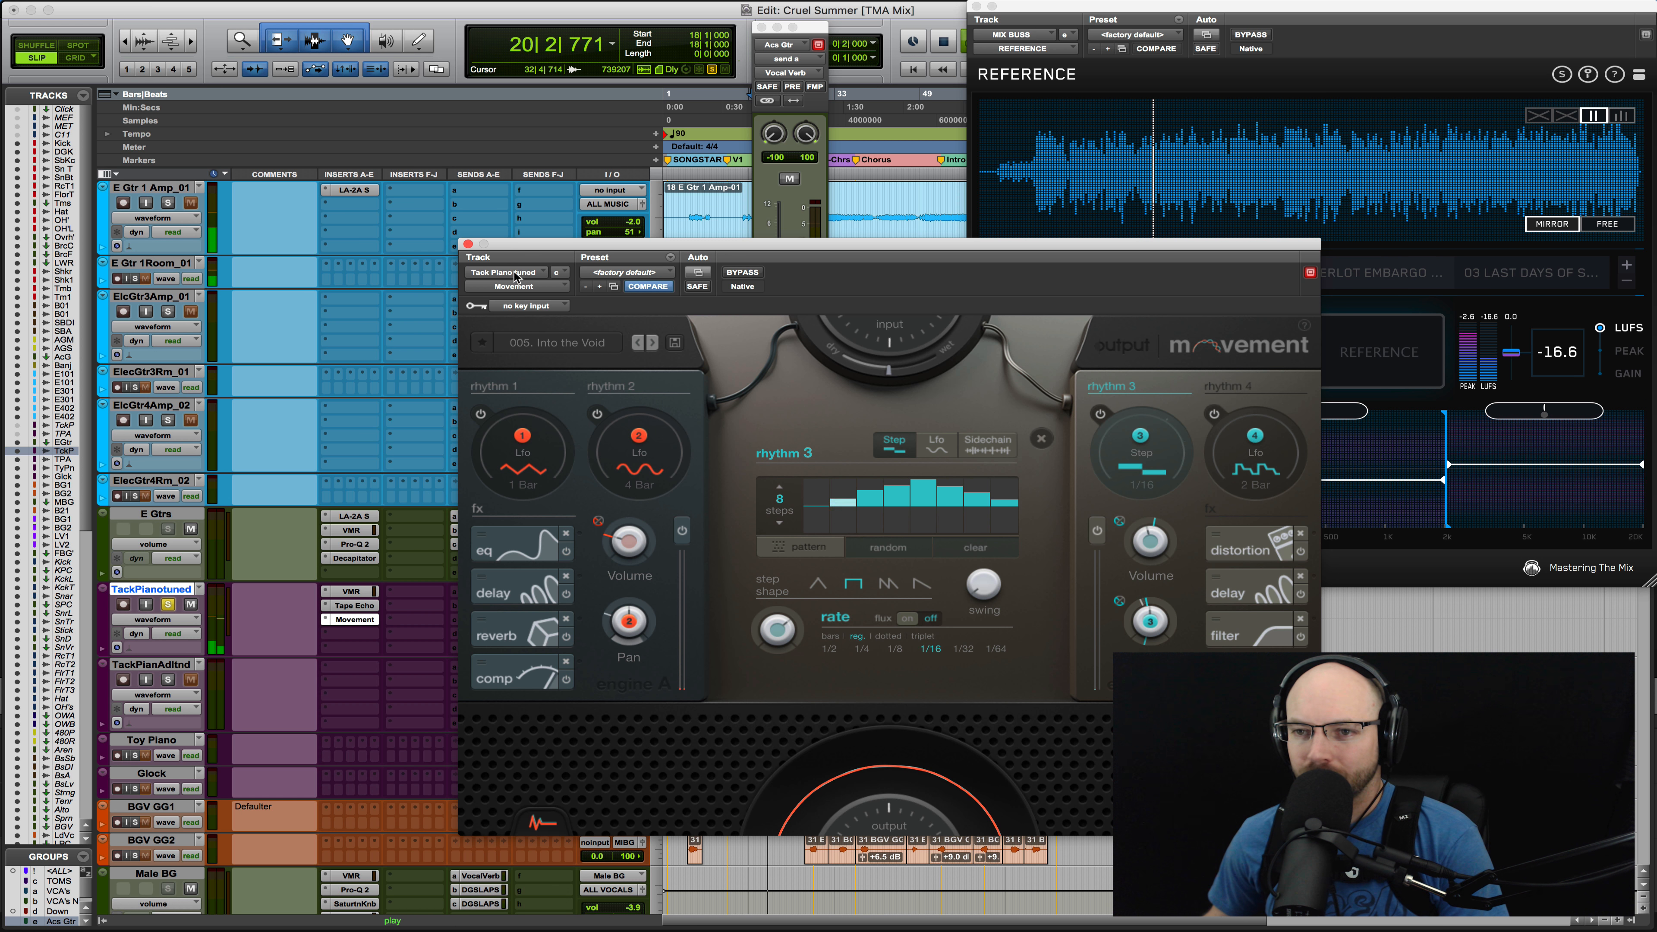
{"action": "key", "text": "space"}
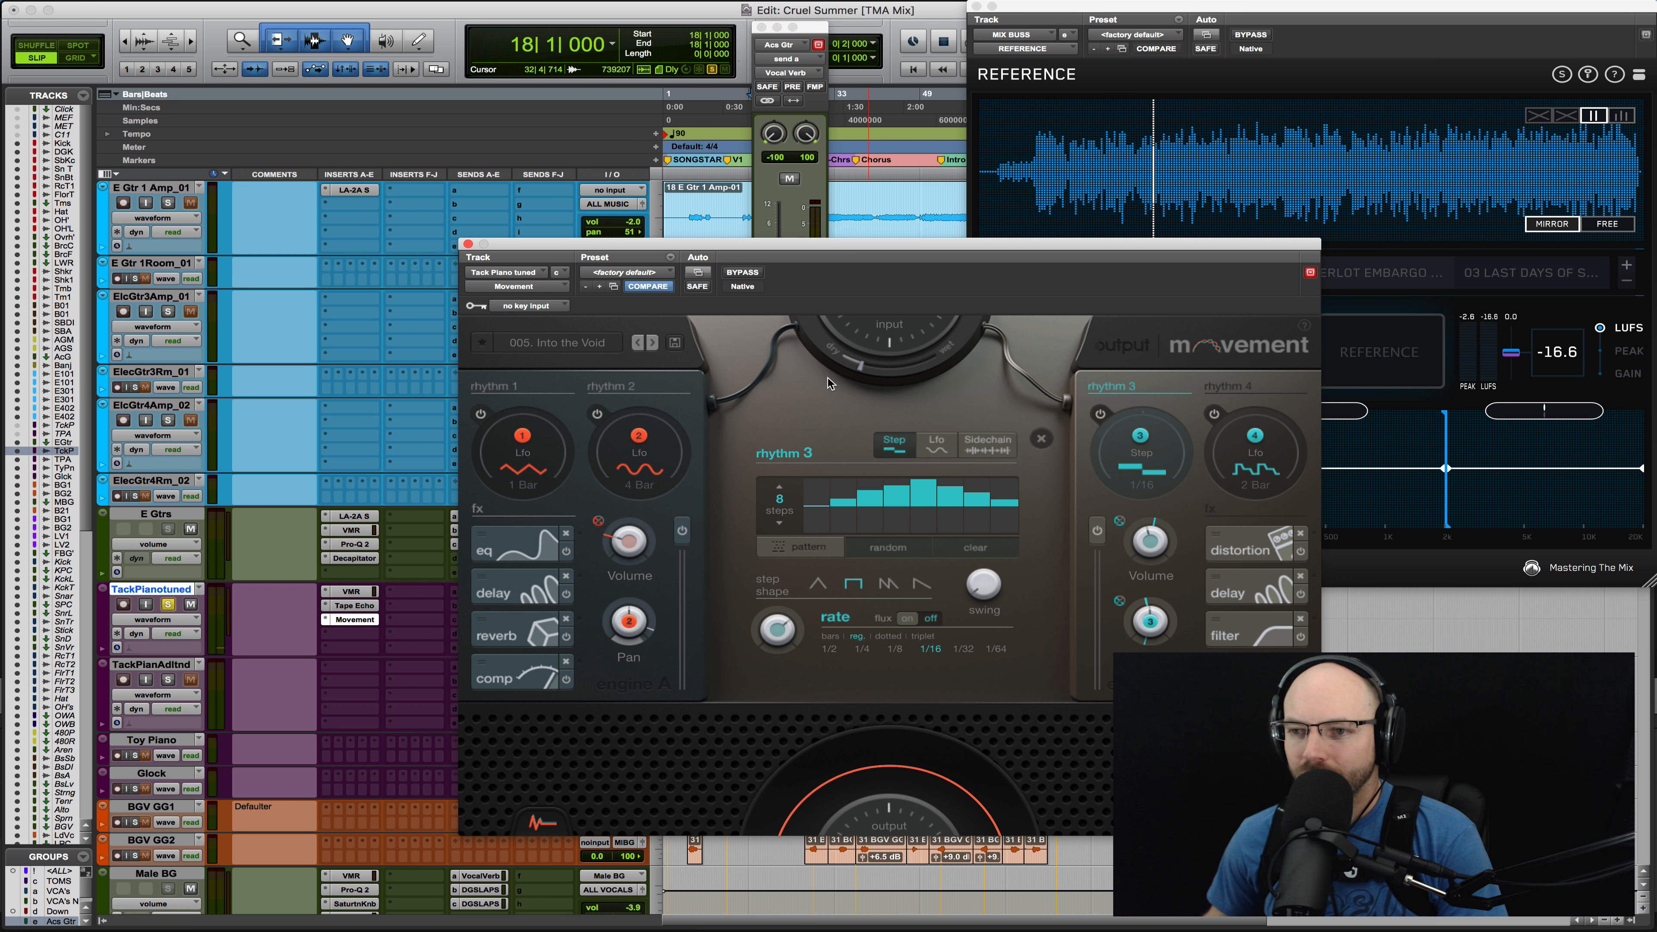
{"action": "key", "text": "space"}
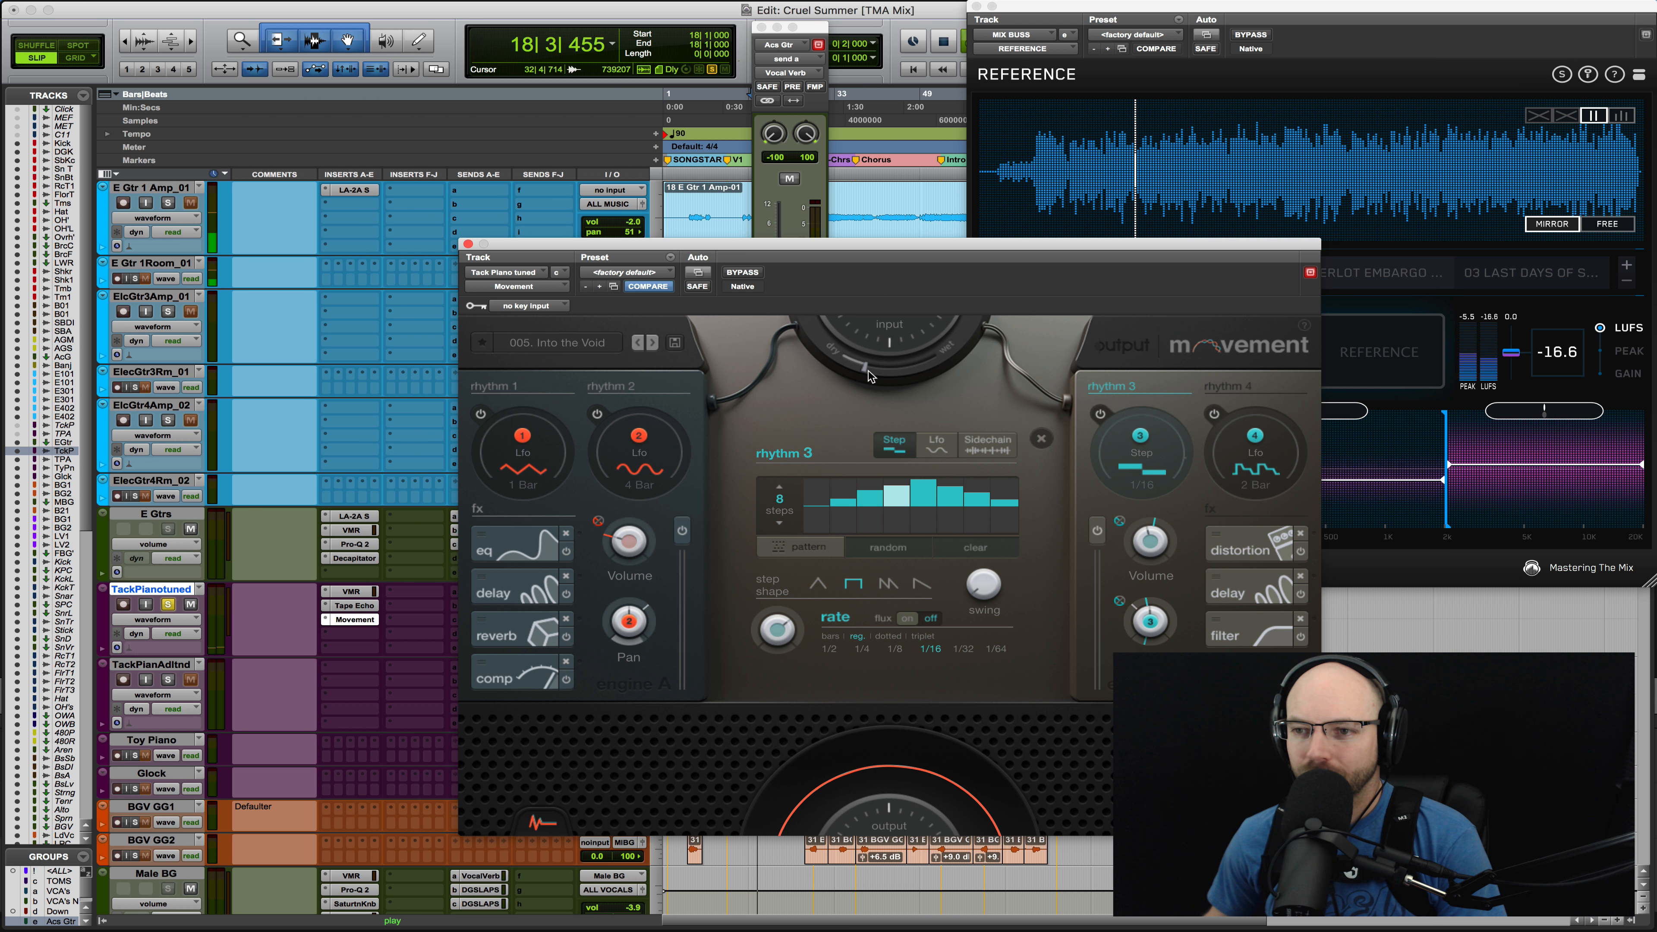
Close the Movement window, stop playback and place the cursor in bar 19 of the Tack Piano Tuned clip
{"action": "left_click", "coordinate": [467, 244]}
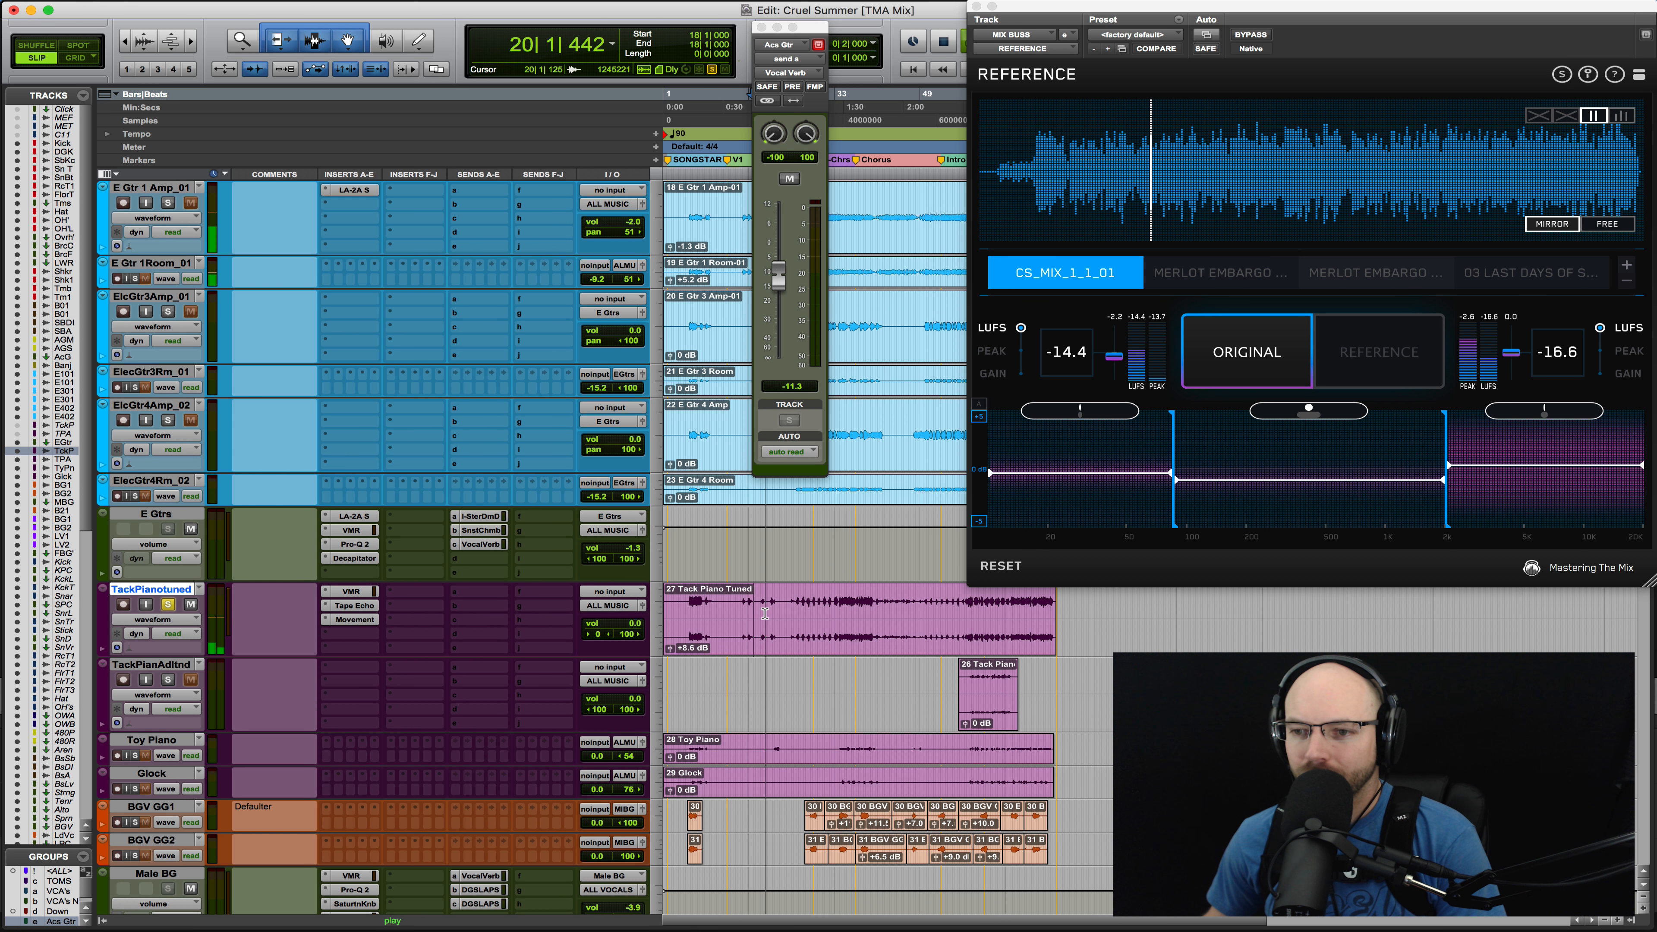
{"action": "key", "text": "space"}
{"action": "left_click", "coordinate": [765, 614]}
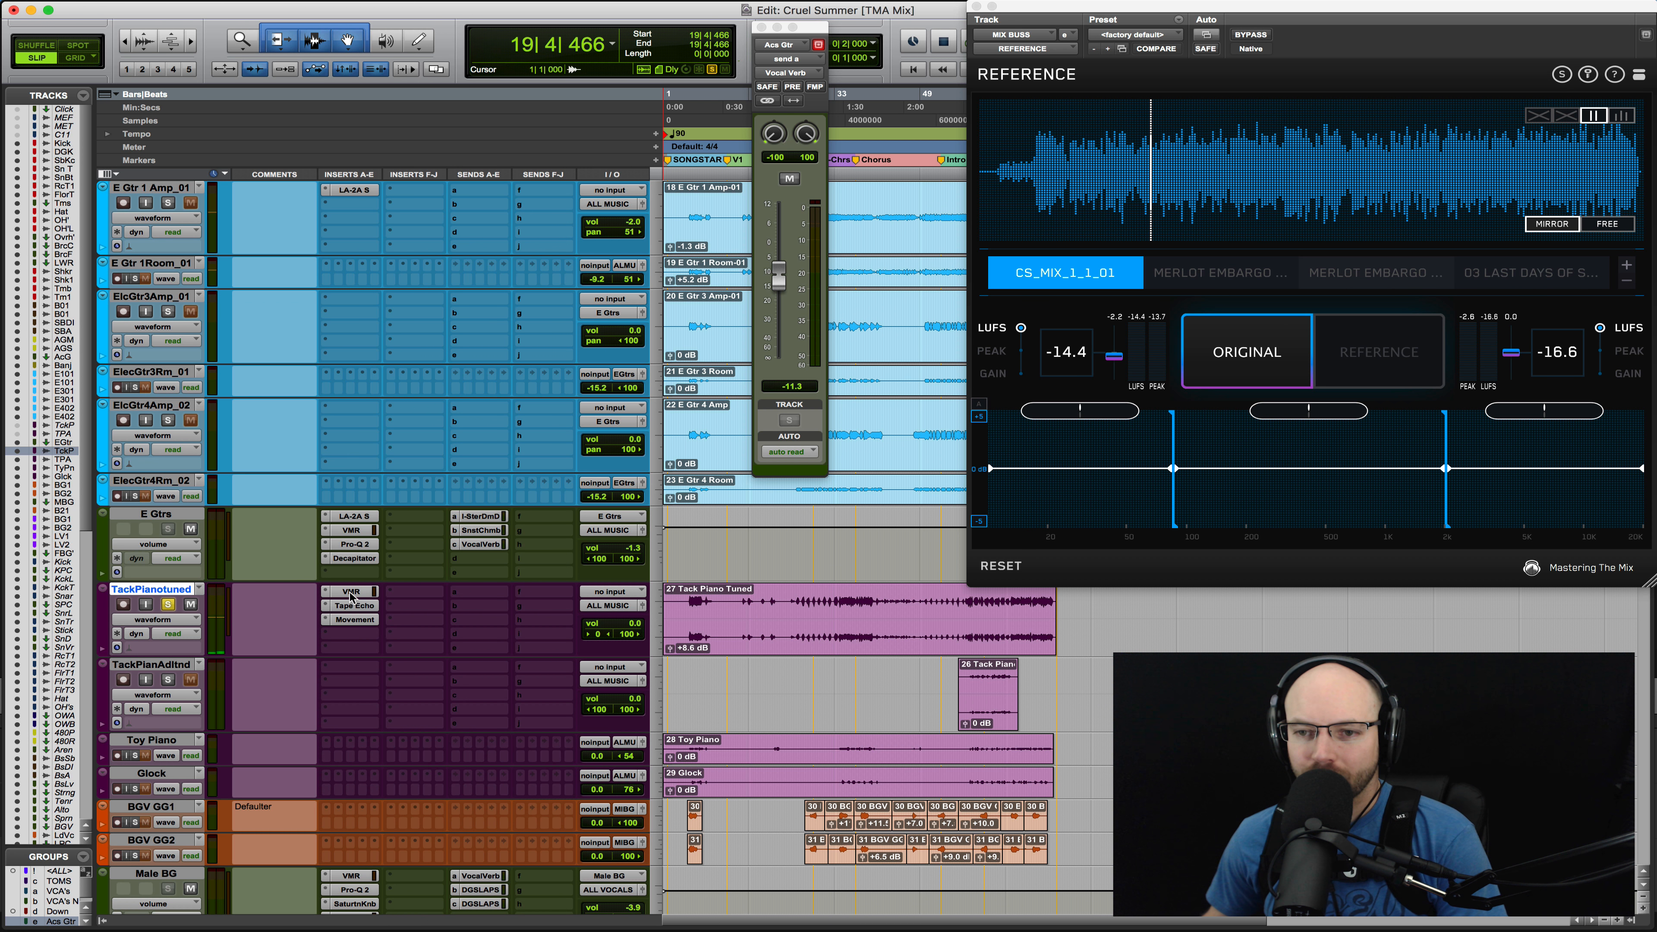
Replay the soloed tack piano from bar 19 with VMR, Tape Echo and Movement bypassed, and compare it with them active
{"action": "key", "text": "space"}
{"action": "key", "text": "space"}
{"action": "left_click", "coordinate": [759, 609]}
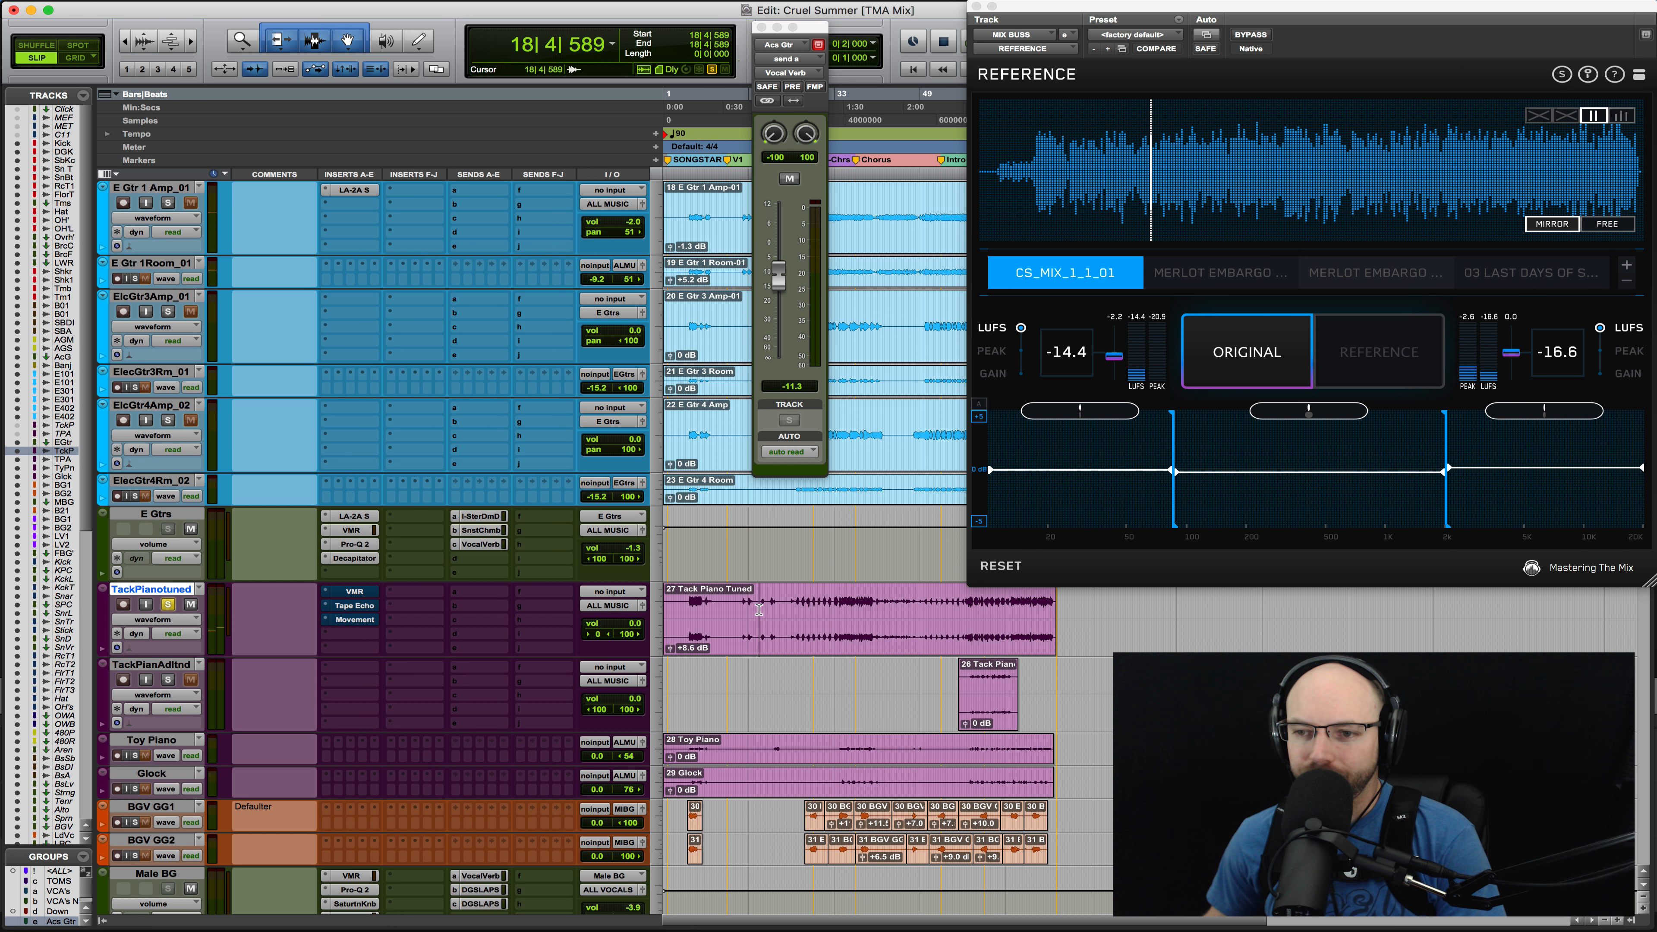
{"action": "left_click", "coordinate": [761, 609]}
{"action": "key", "text": "space"}
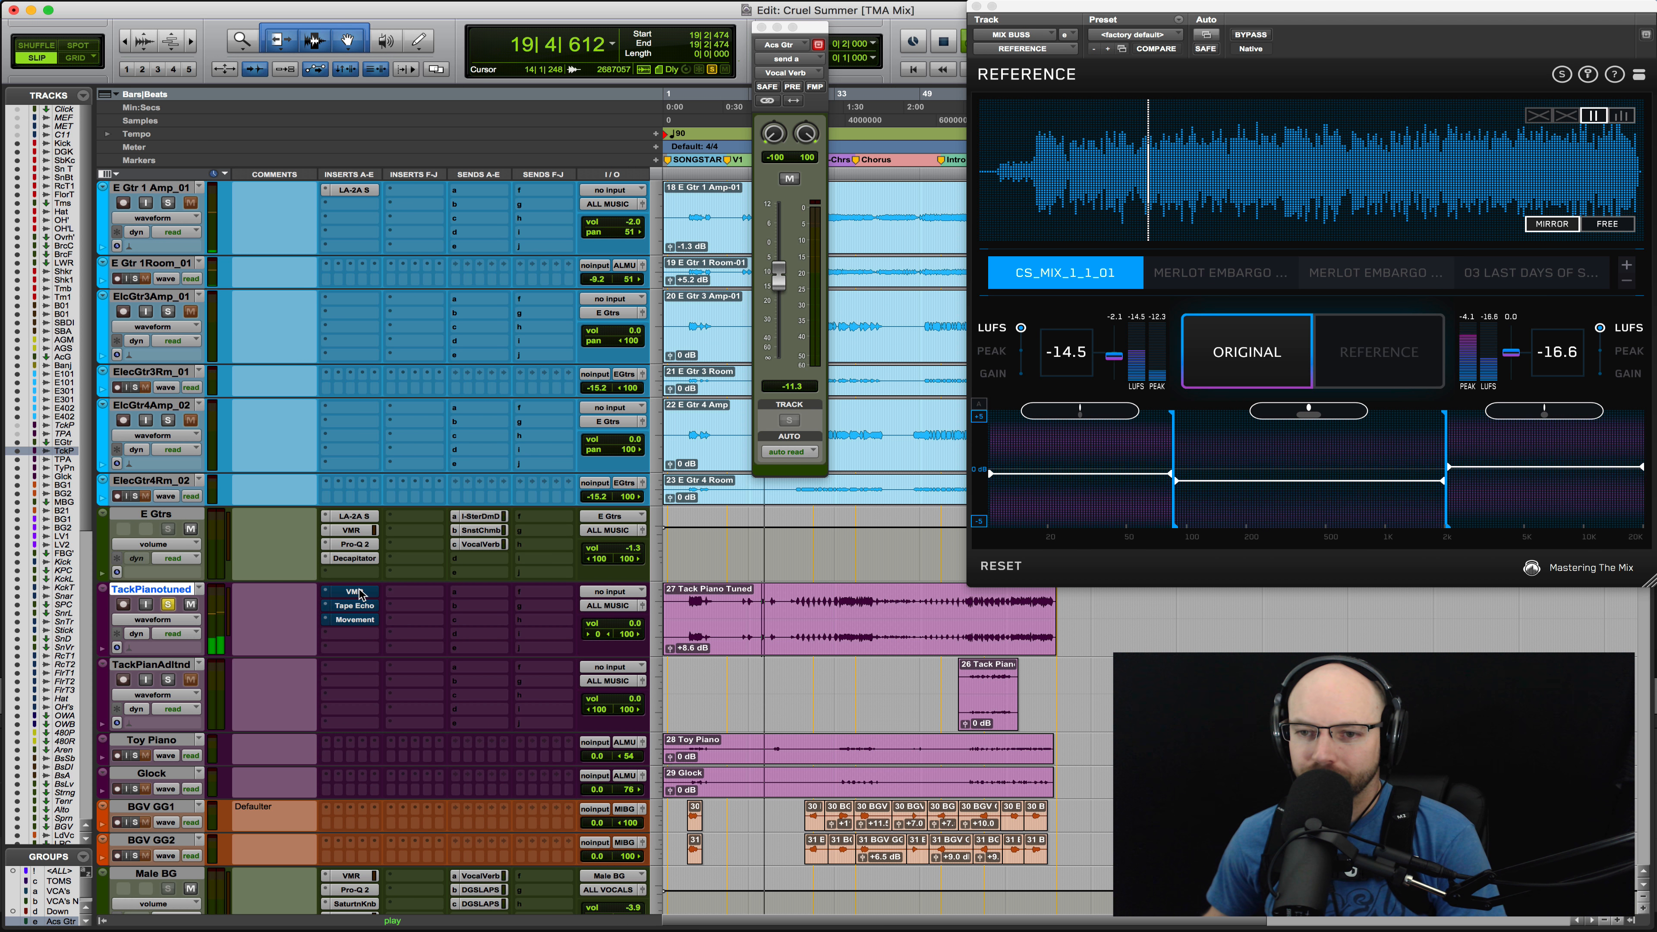
{"action": "key", "text": "space"}
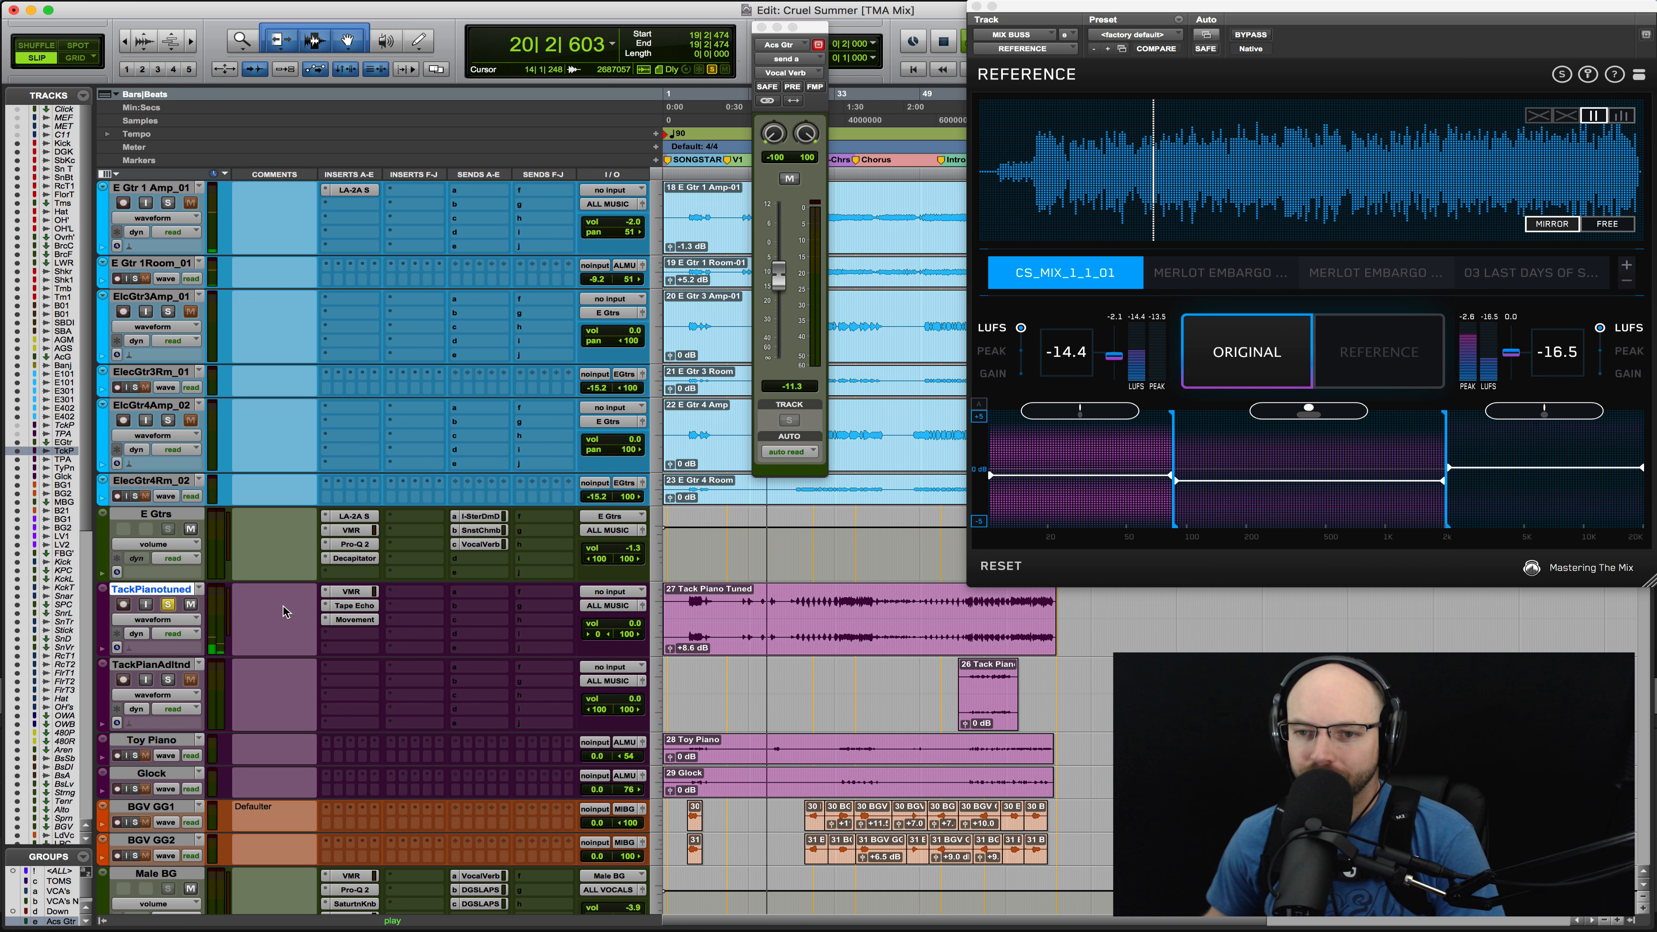
Compare the tack piano with Tape Echo bypassed and active, and take the track out of solo
{"action": "key", "text": "space"}
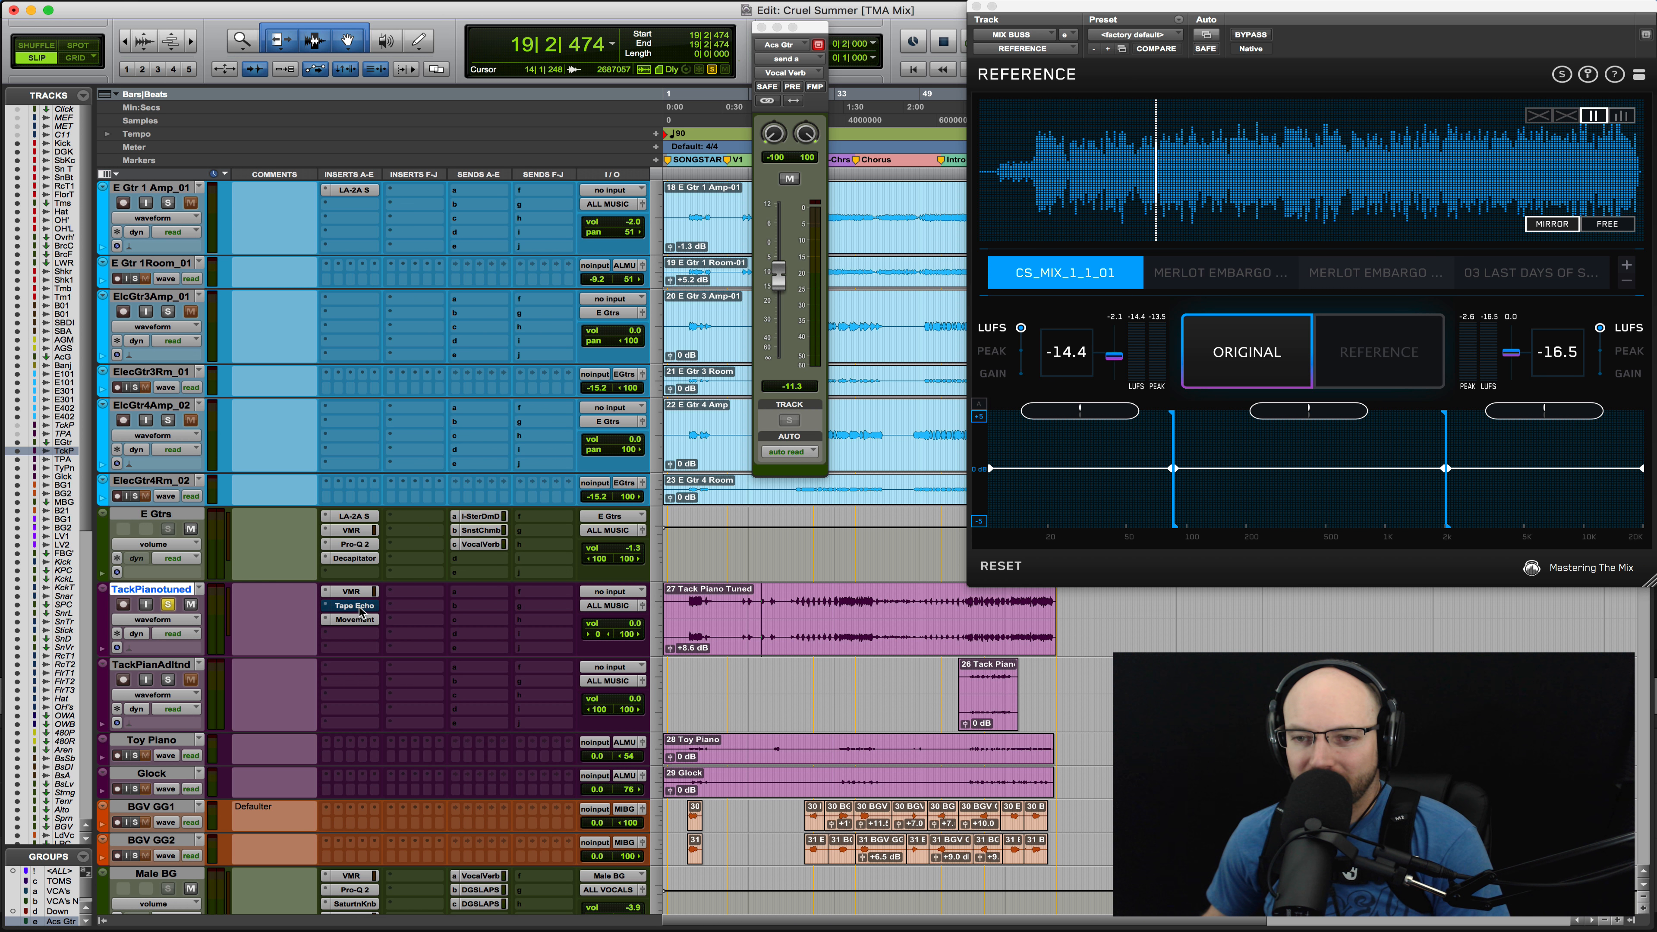
{"action": "key", "text": "space"}
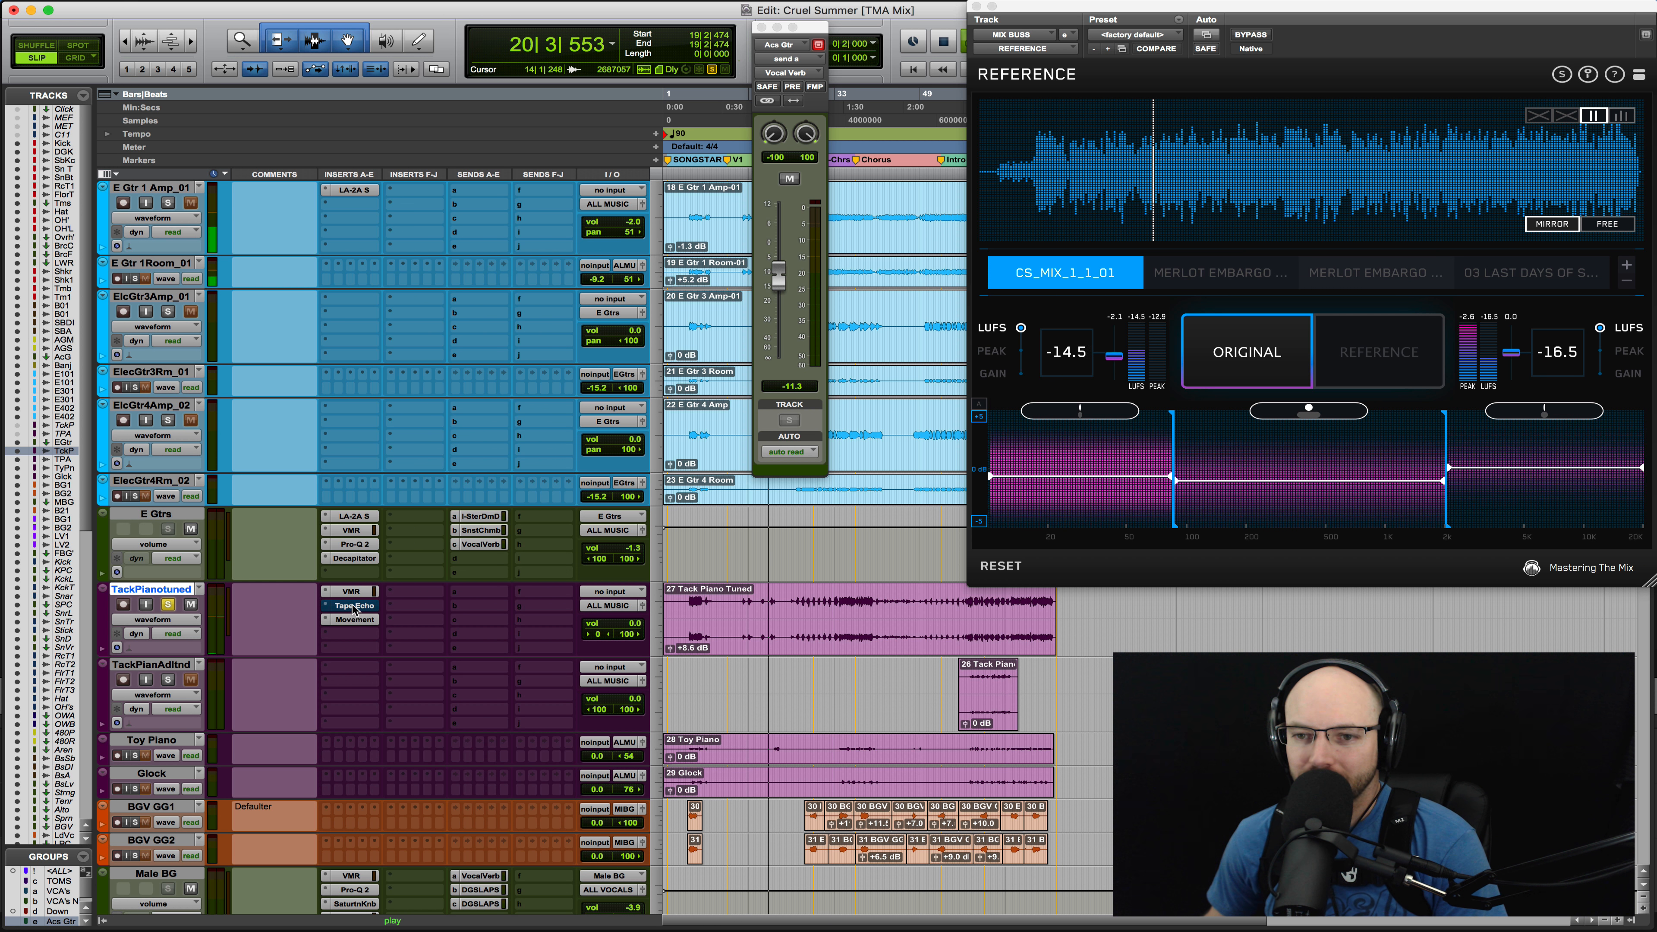
{"action": "key", "text": "space"}
{"action": "key", "text": "space"}
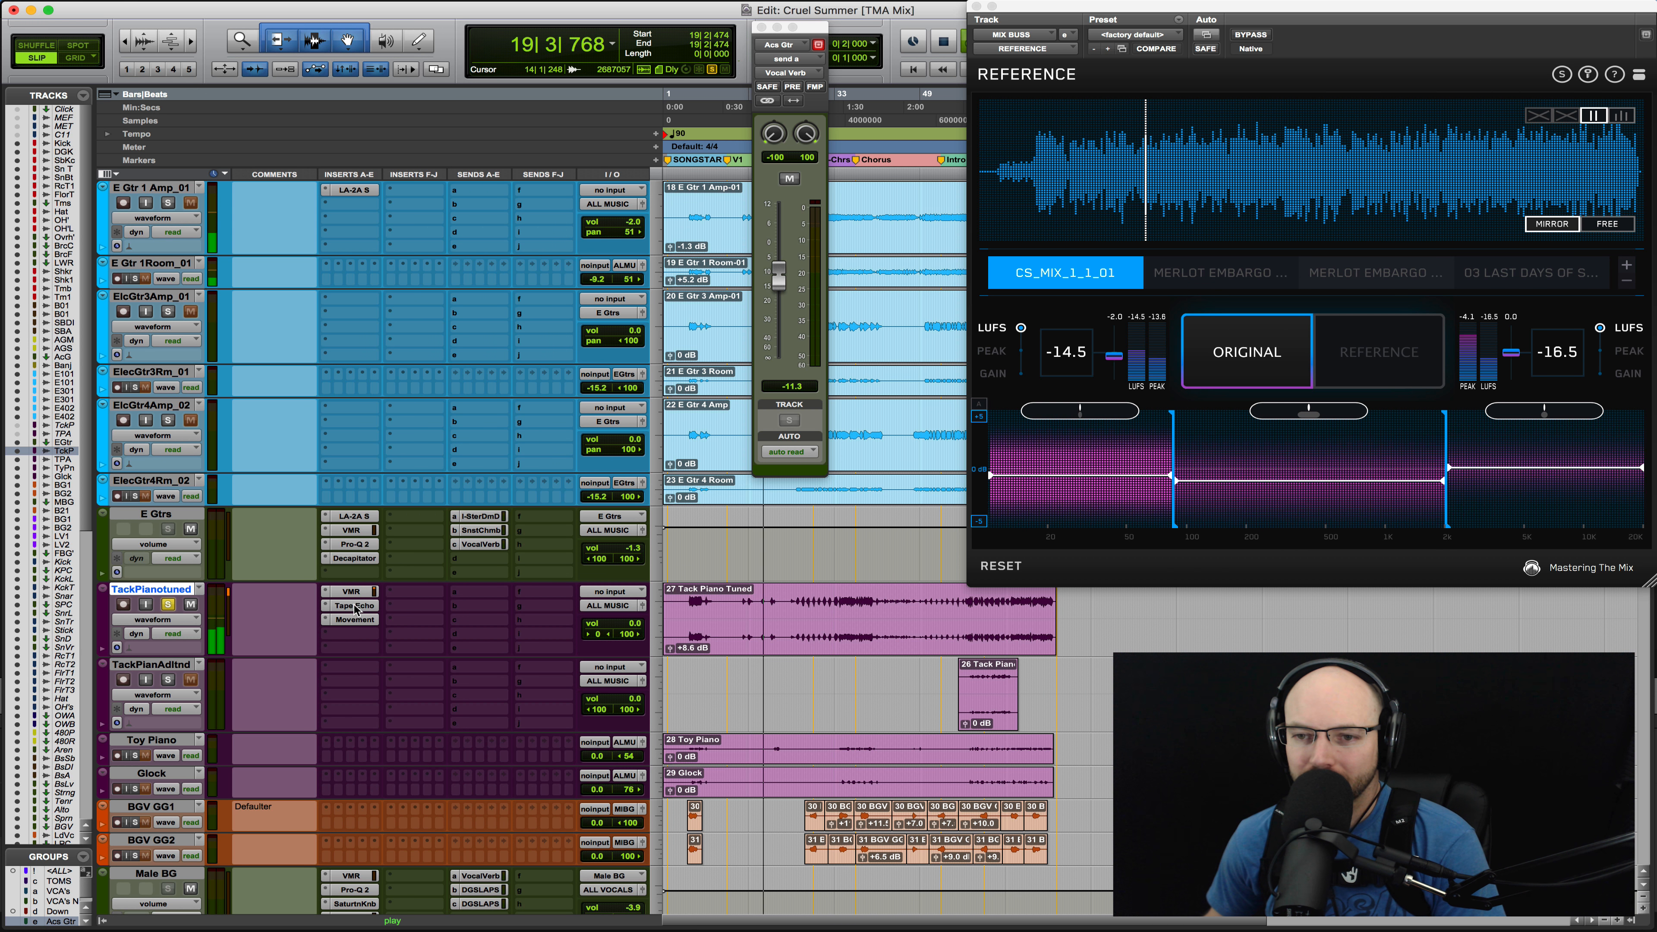
{"action": "left_click", "coordinate": [168, 605]}
{"action": "key", "text": "space"}
{"action": "left_click", "coordinate": [485, 606]}
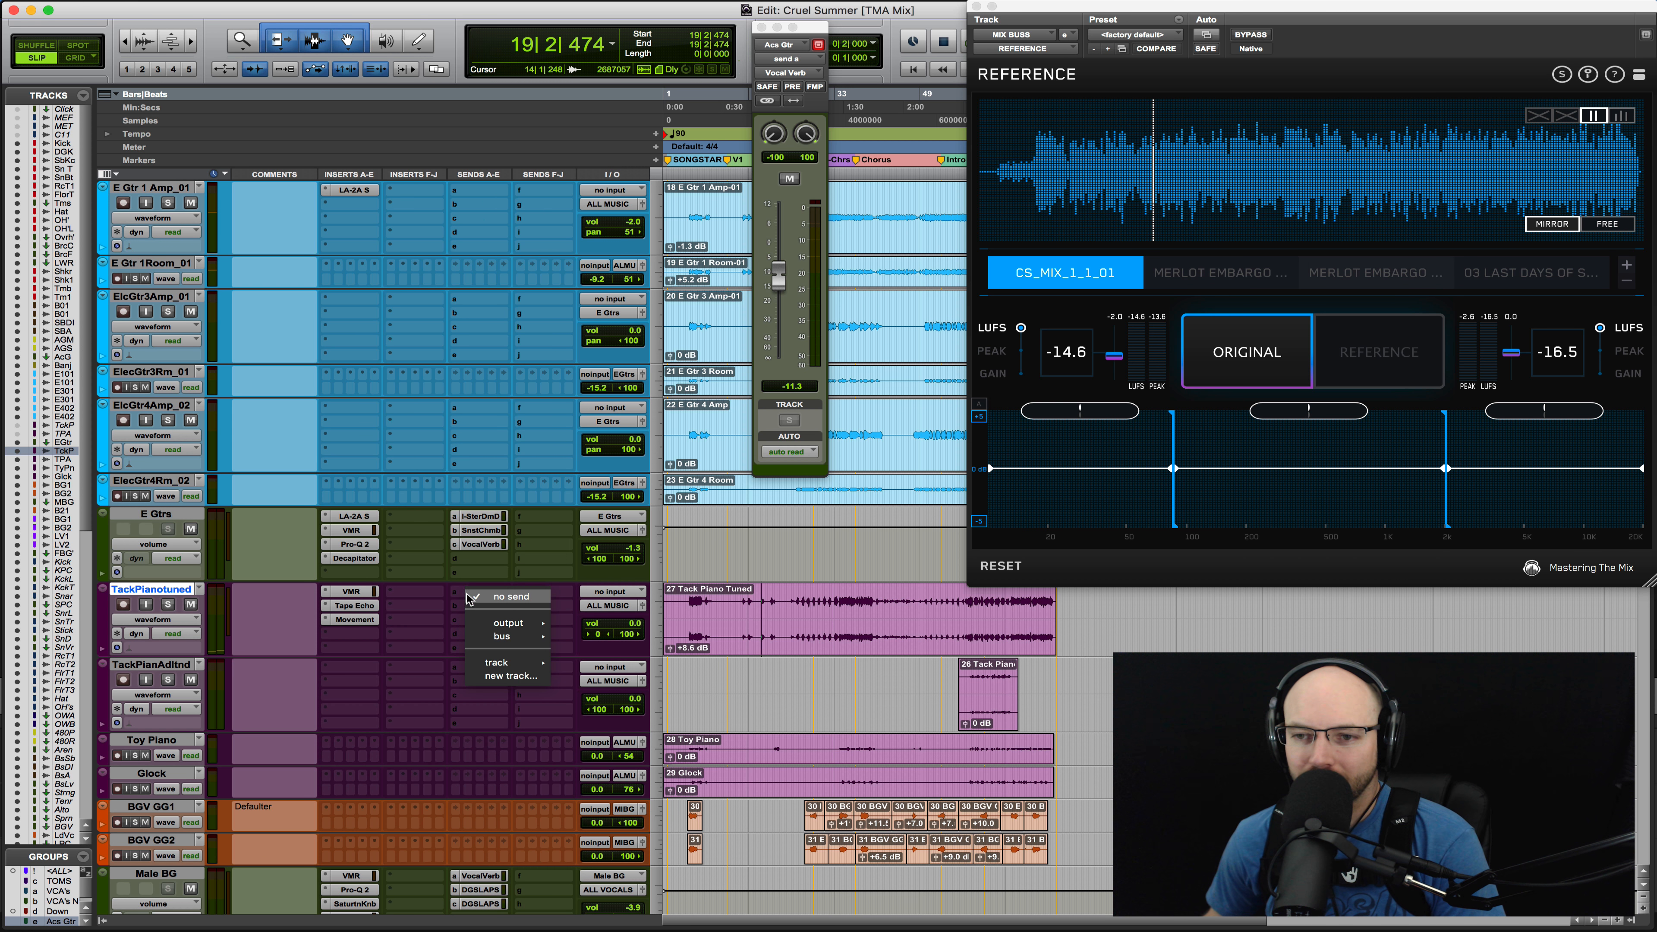
{"action": "mouse_move", "coordinate": [507, 639]}
{"action": "mouse_move", "coordinate": [633, 639]}
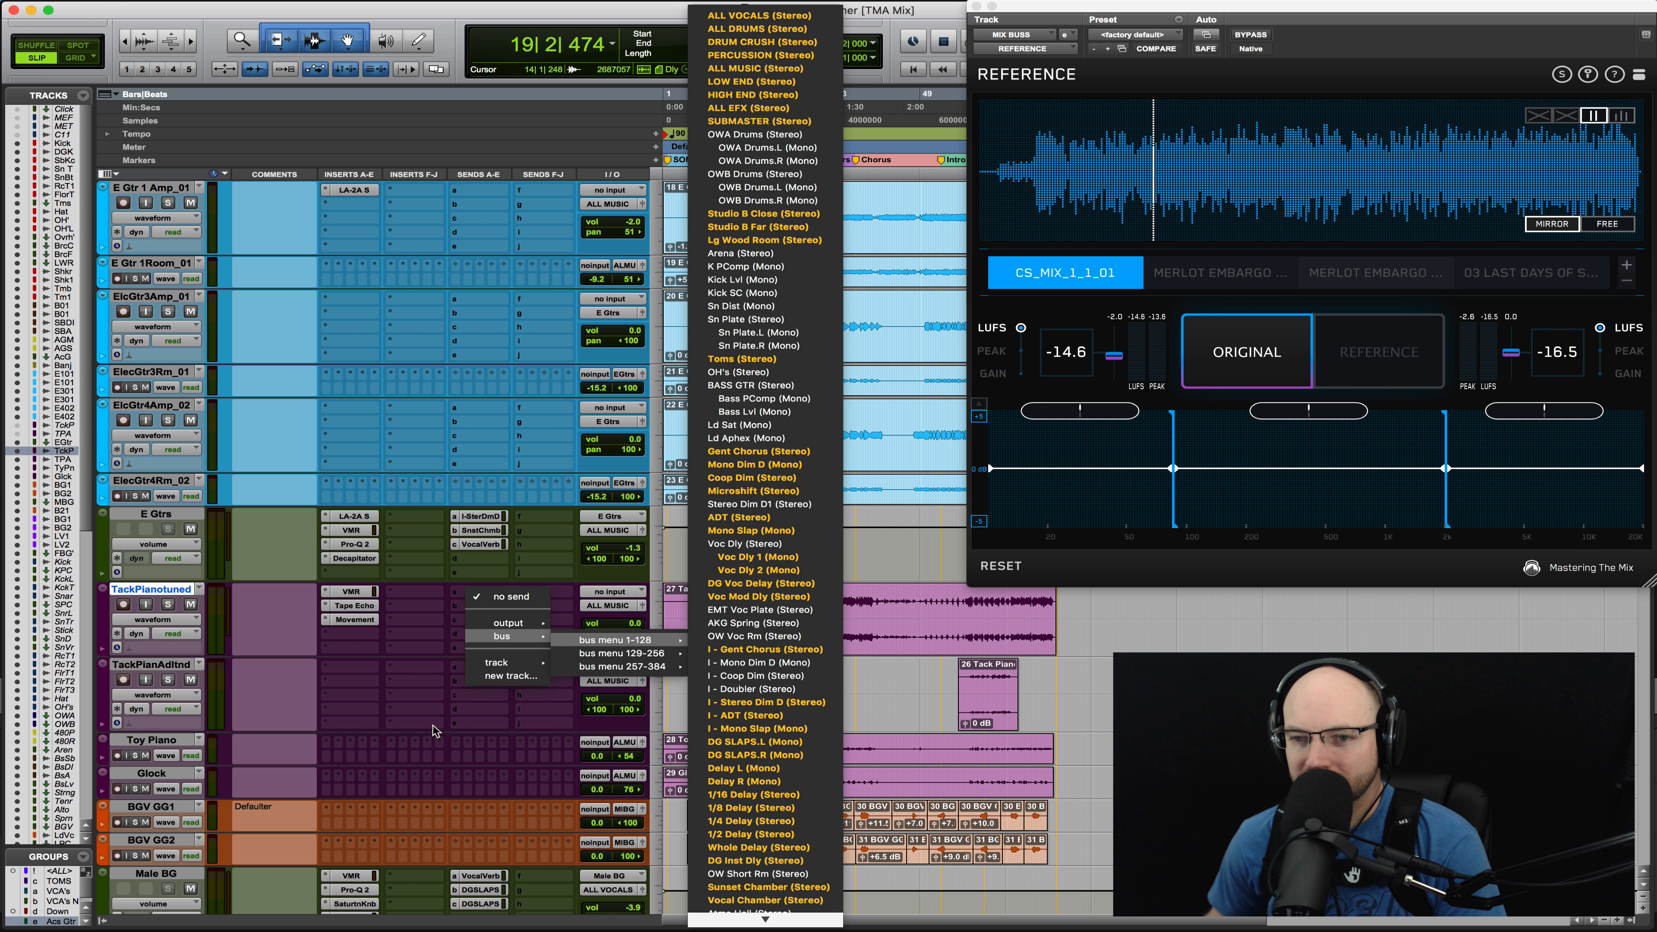
{"action": "left_click", "coordinate": [409, 633]}
Insert Slate Digital's stereo VerbSuite Classics on the tuned tack piano track and load the Strings preset Lush Orchestra
{"action": "left_click", "coordinate": [407, 619]}
{"action": "mouse_move", "coordinate": [480, 690]}
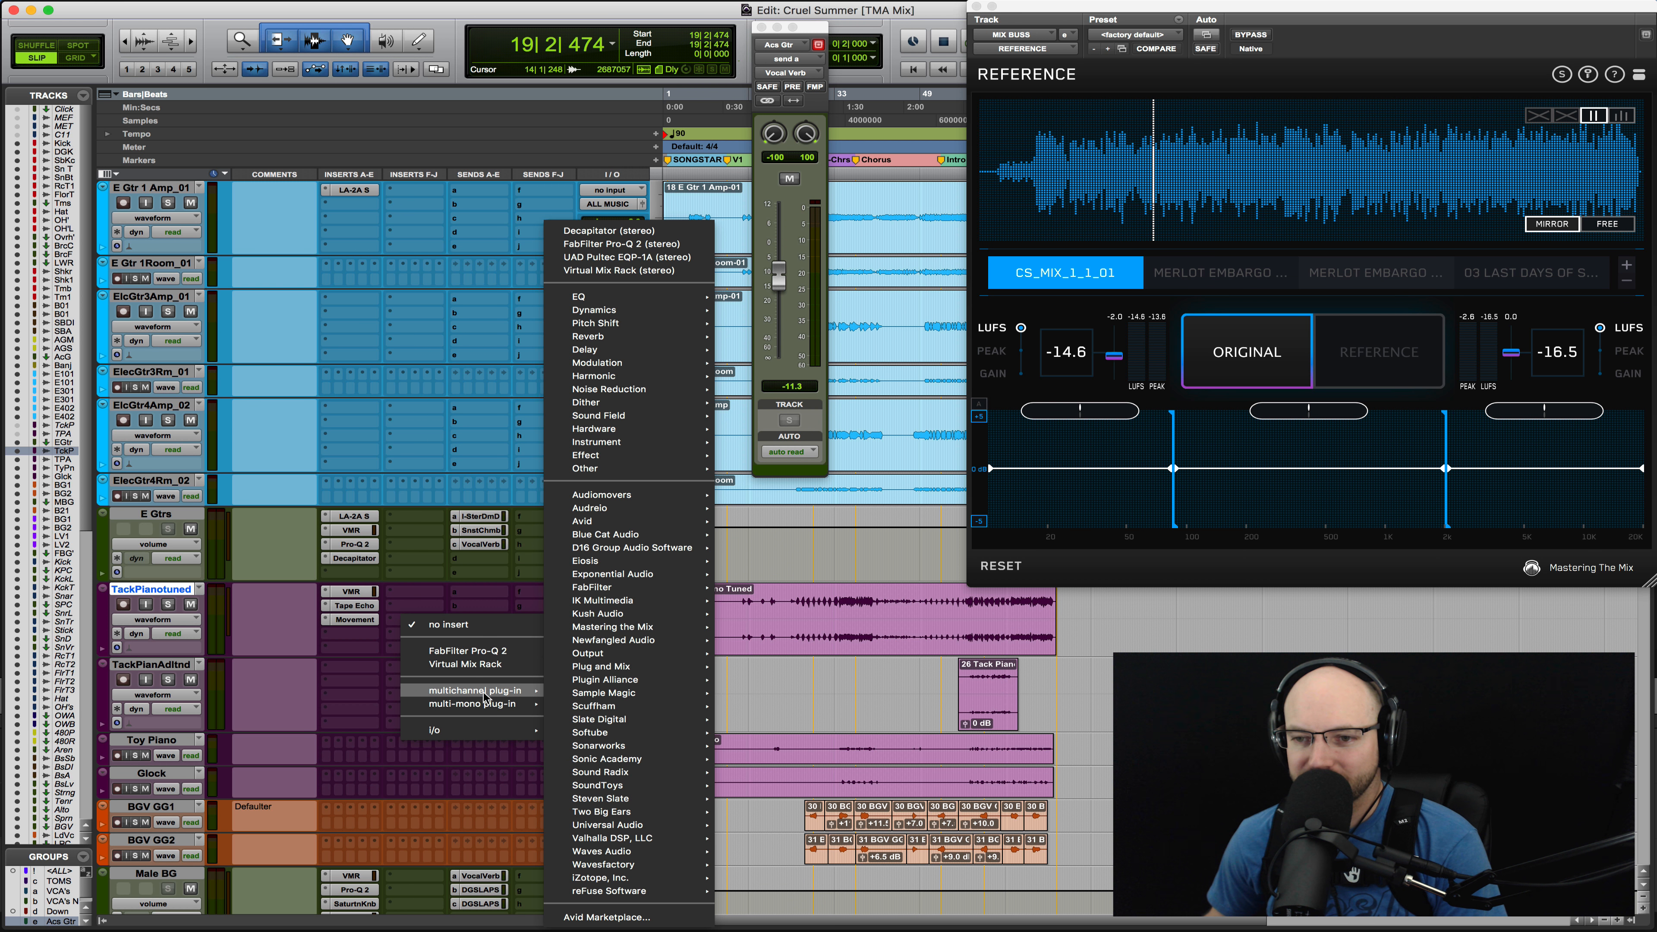
{"action": "mouse_move", "coordinate": [691, 718]}
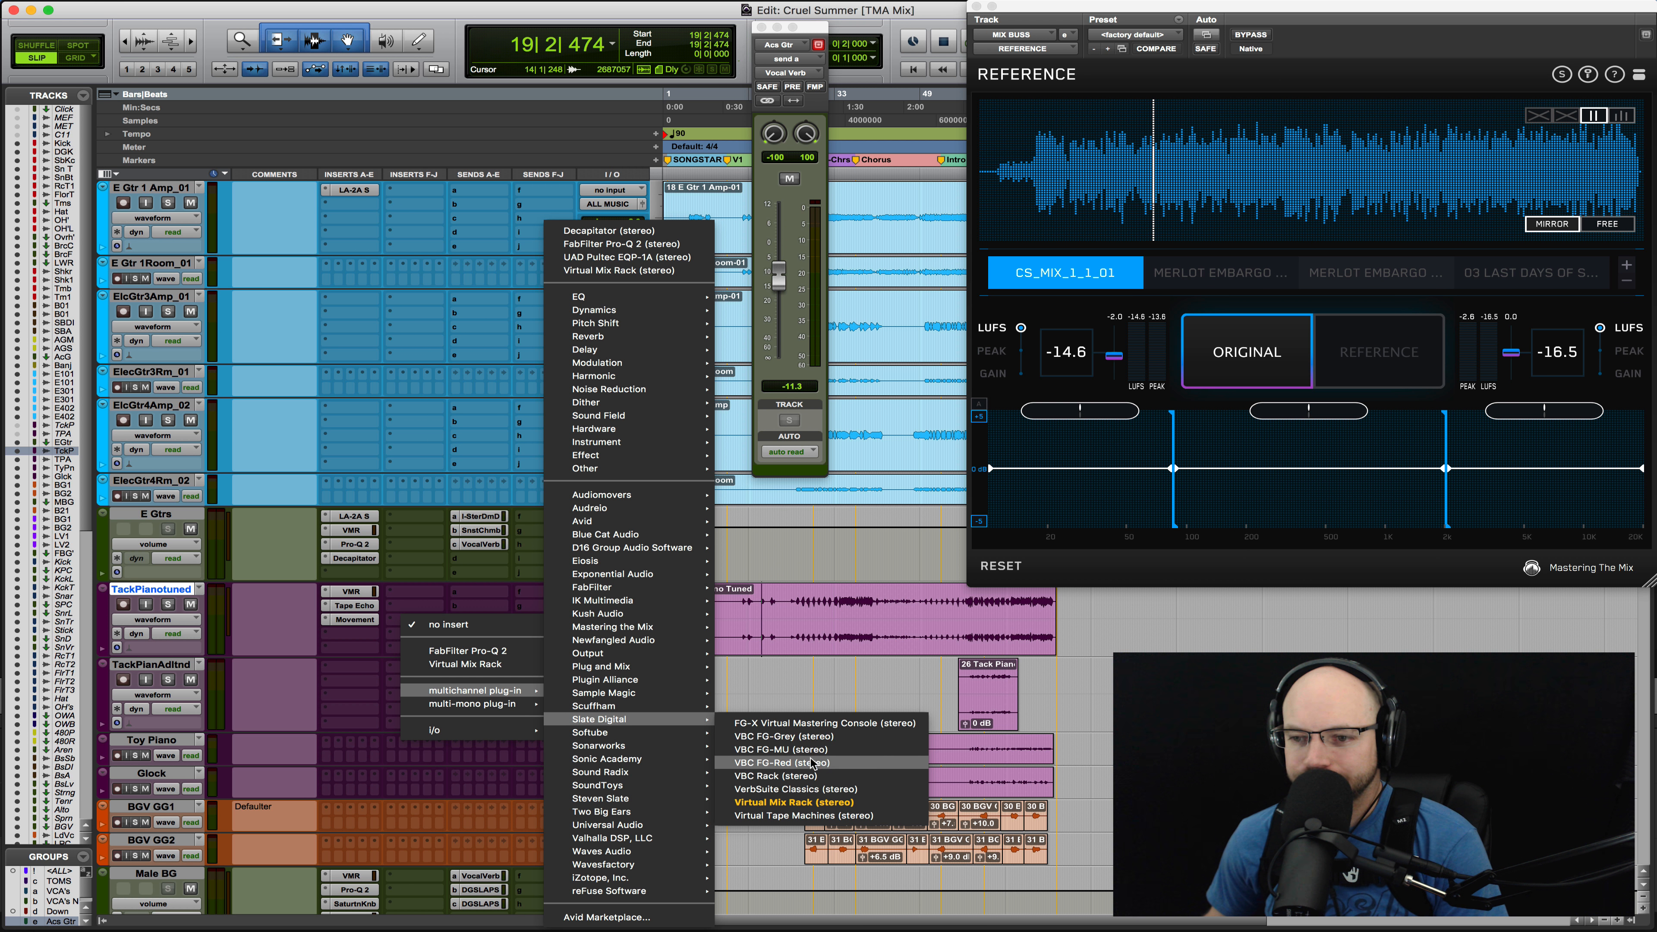
{"action": "left_click", "coordinate": [817, 789]}
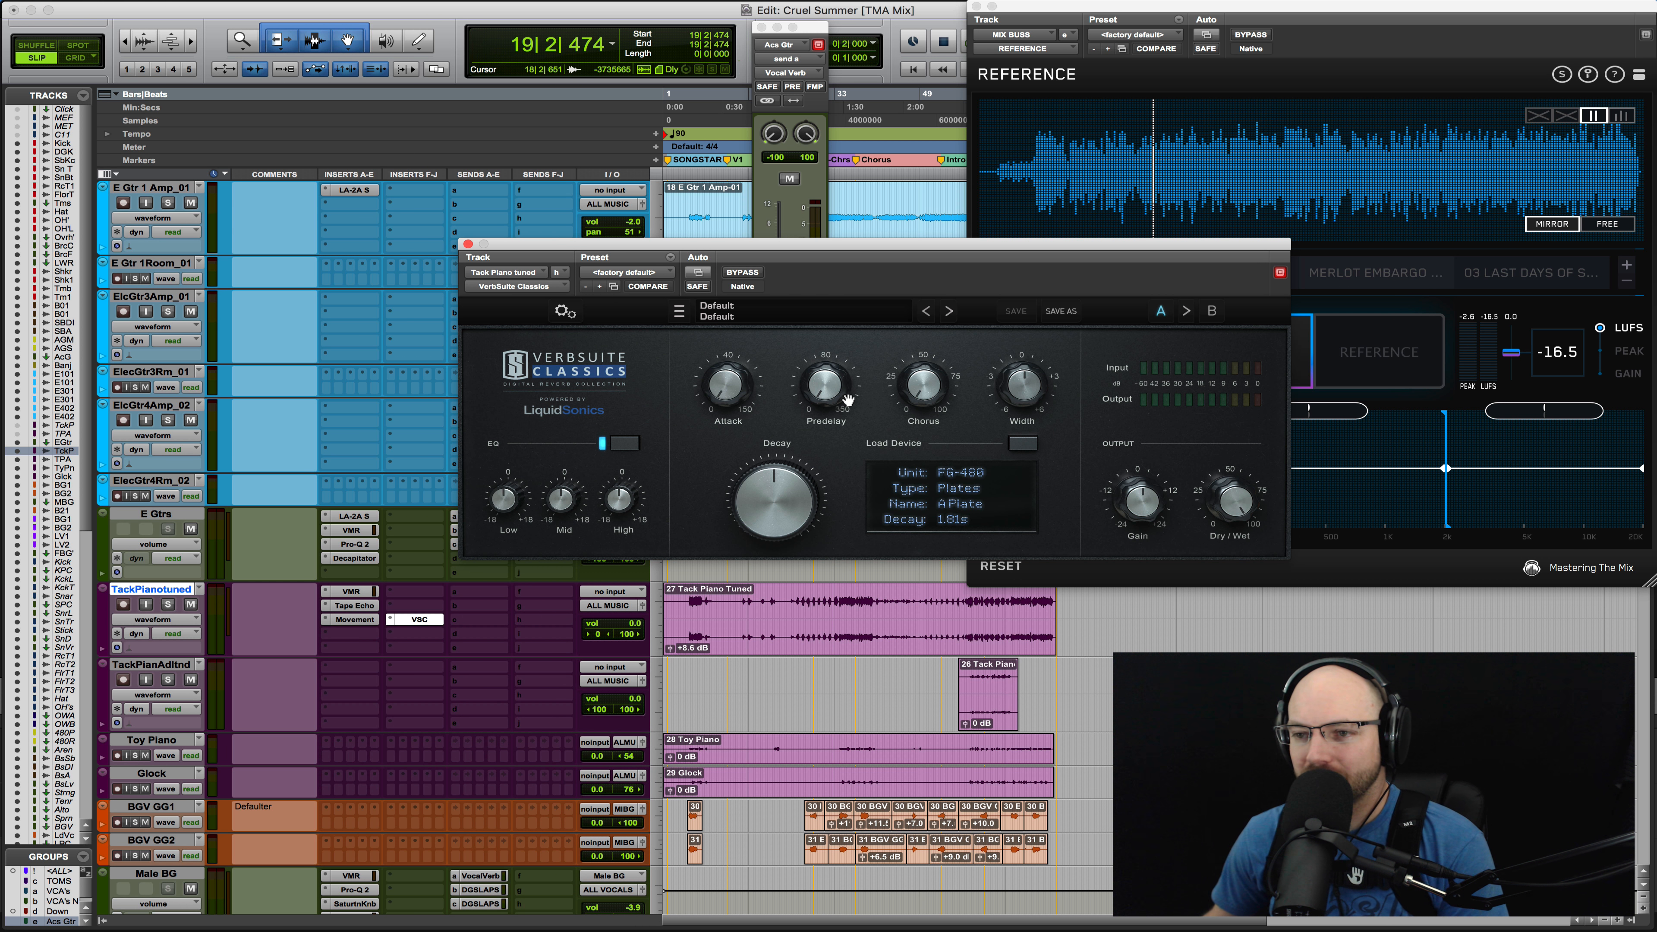
{"action": "left_click", "coordinate": [798, 318]}
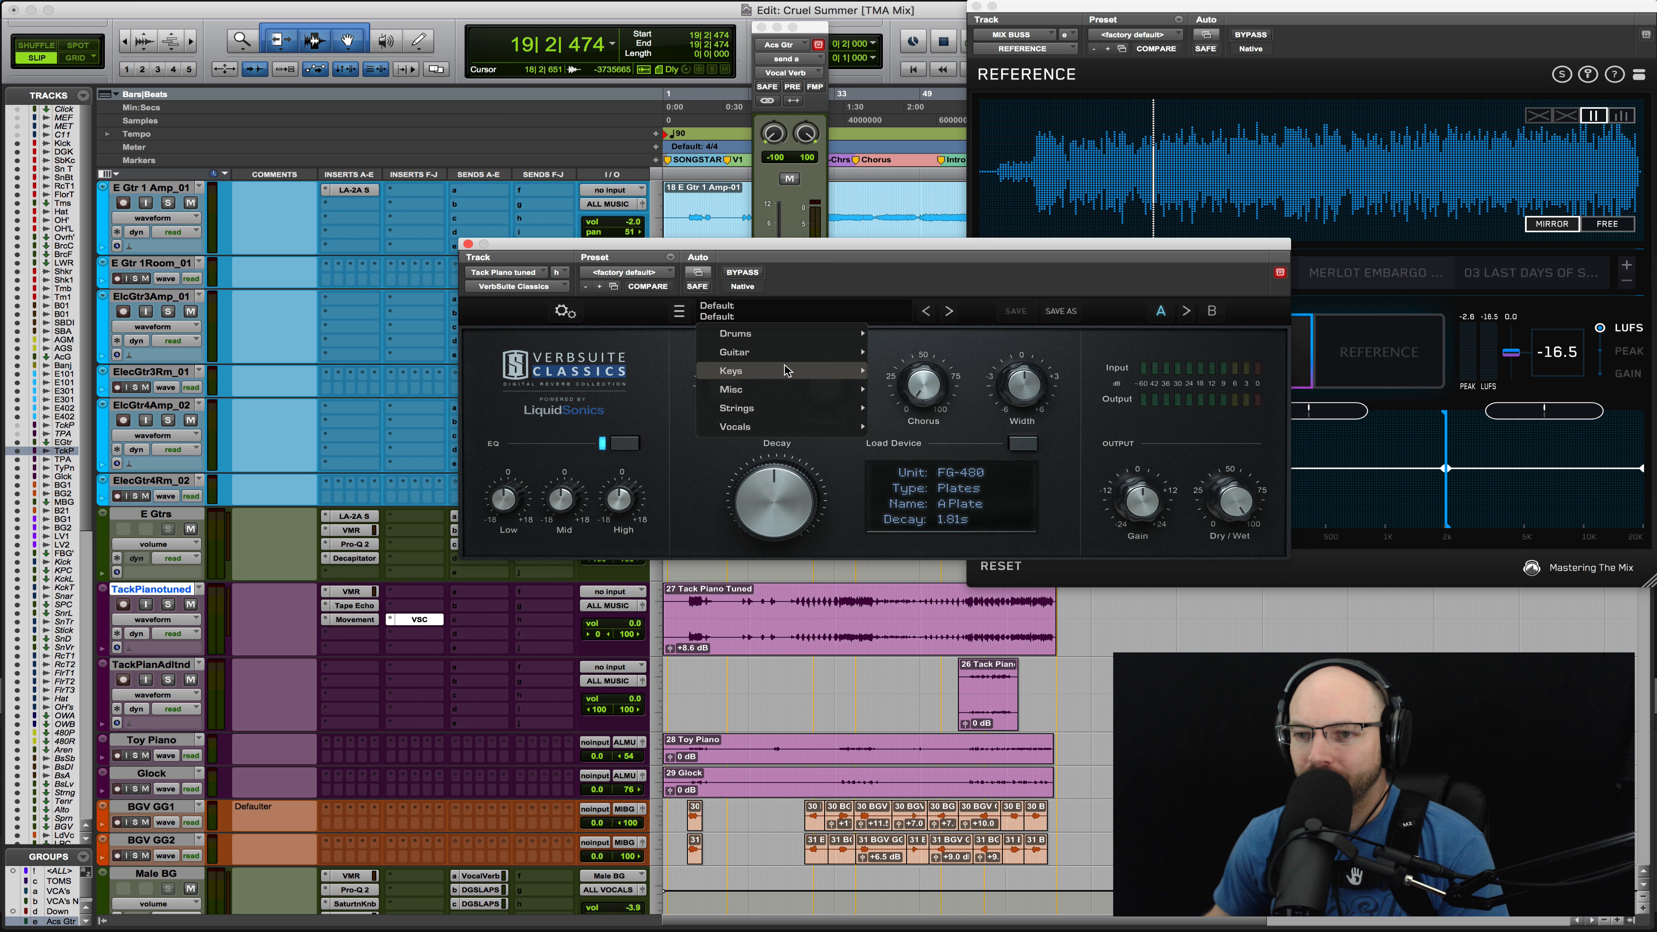
{"action": "mouse_move", "coordinate": [791, 410]}
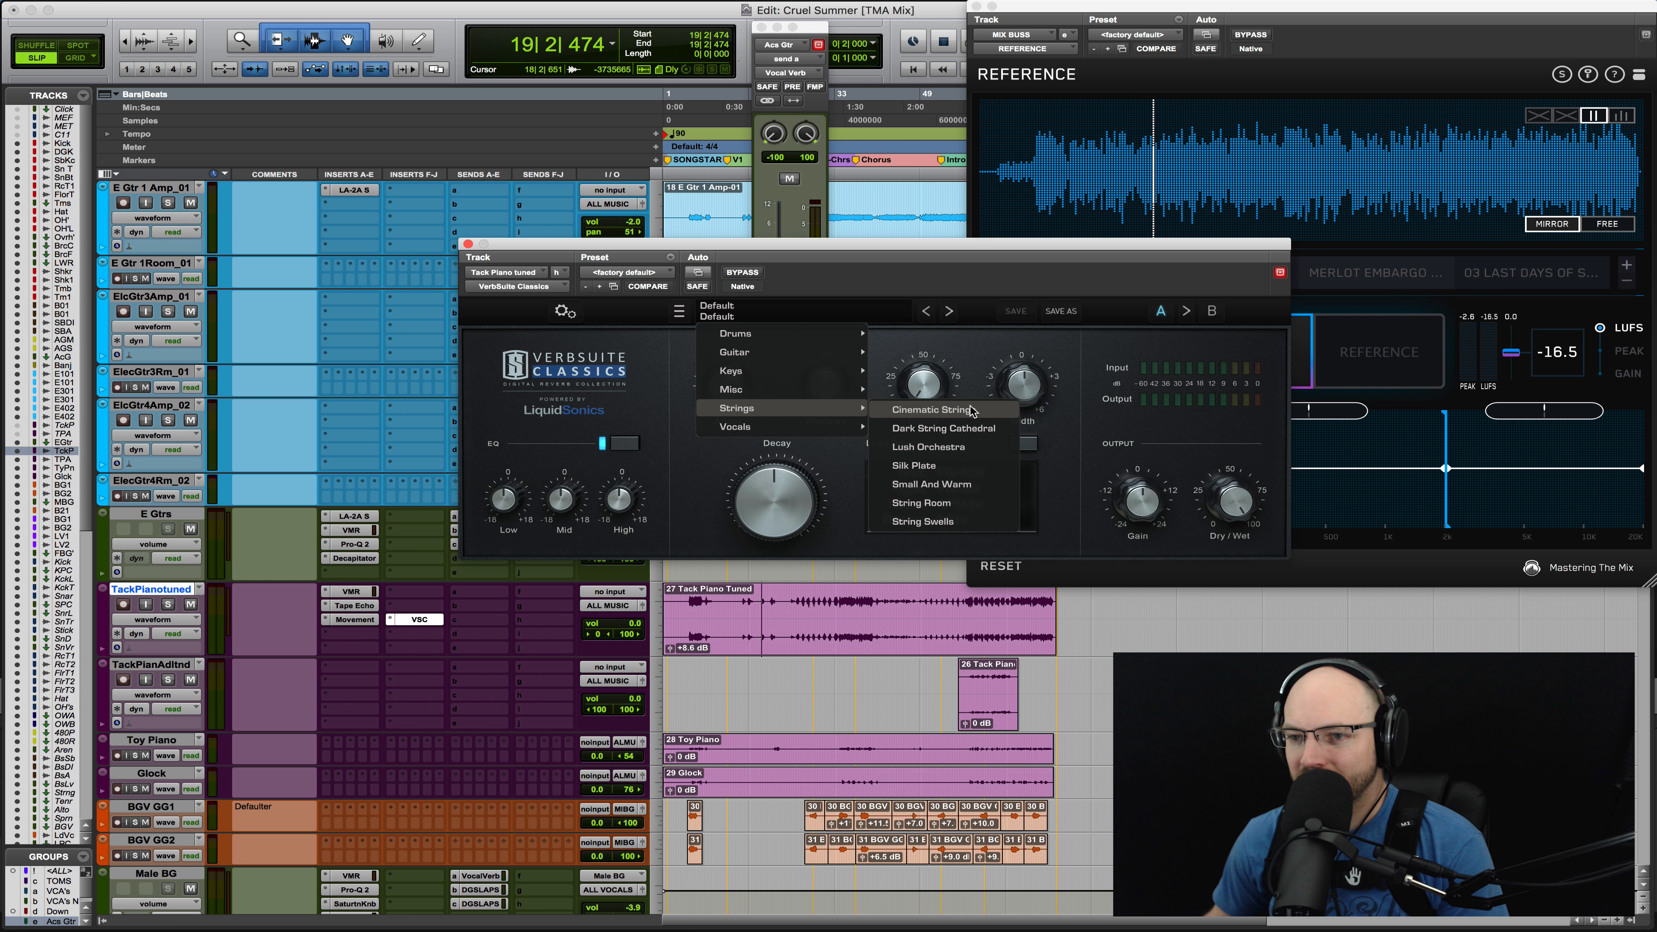
{"action": "left_click", "coordinate": [982, 448]}
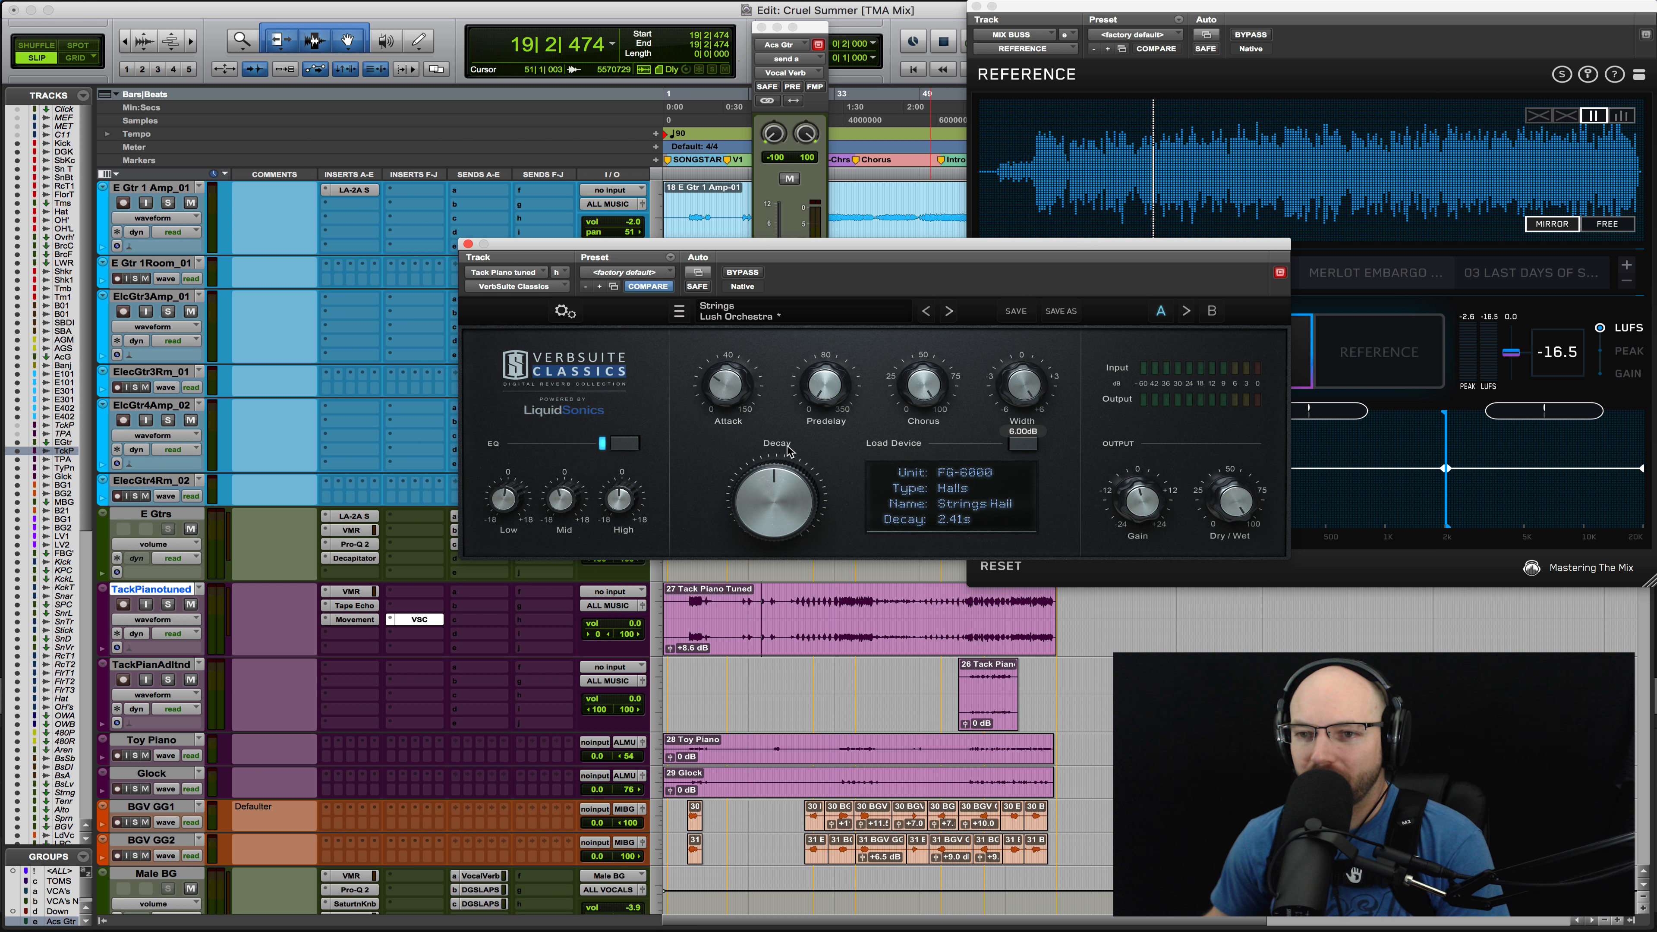
Adjust VerbSuite Classics' dry/wet mix while replaying from bar 19, and close the reverb window
{"action": "key", "text": "space"}
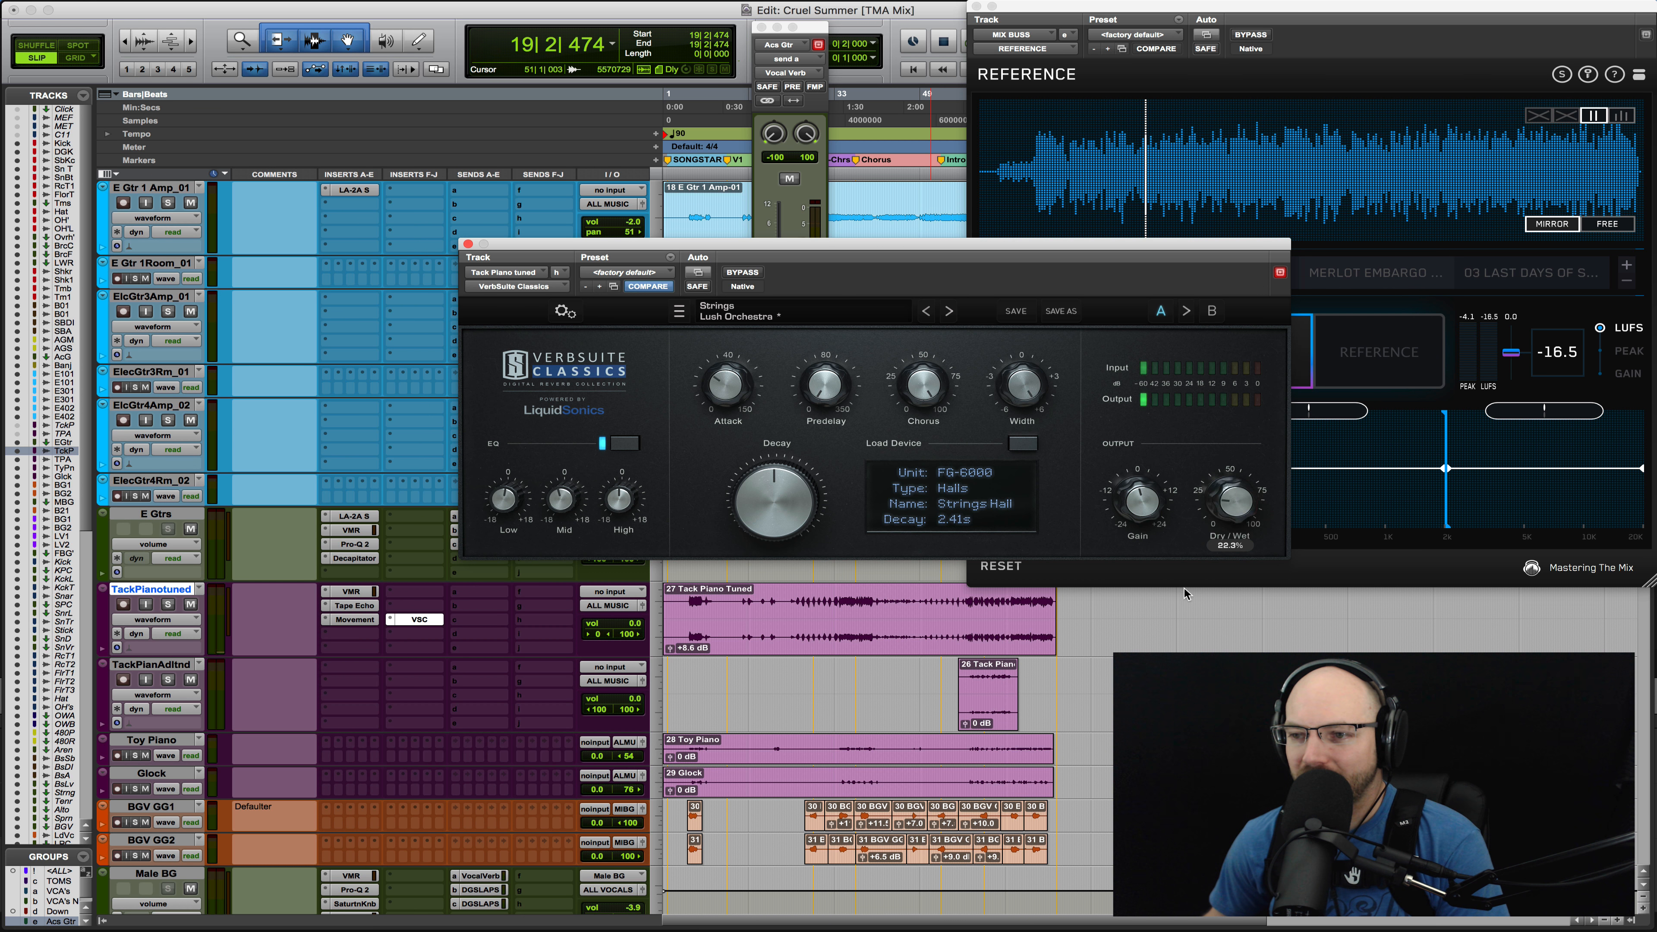
{"action": "key", "text": "space"}
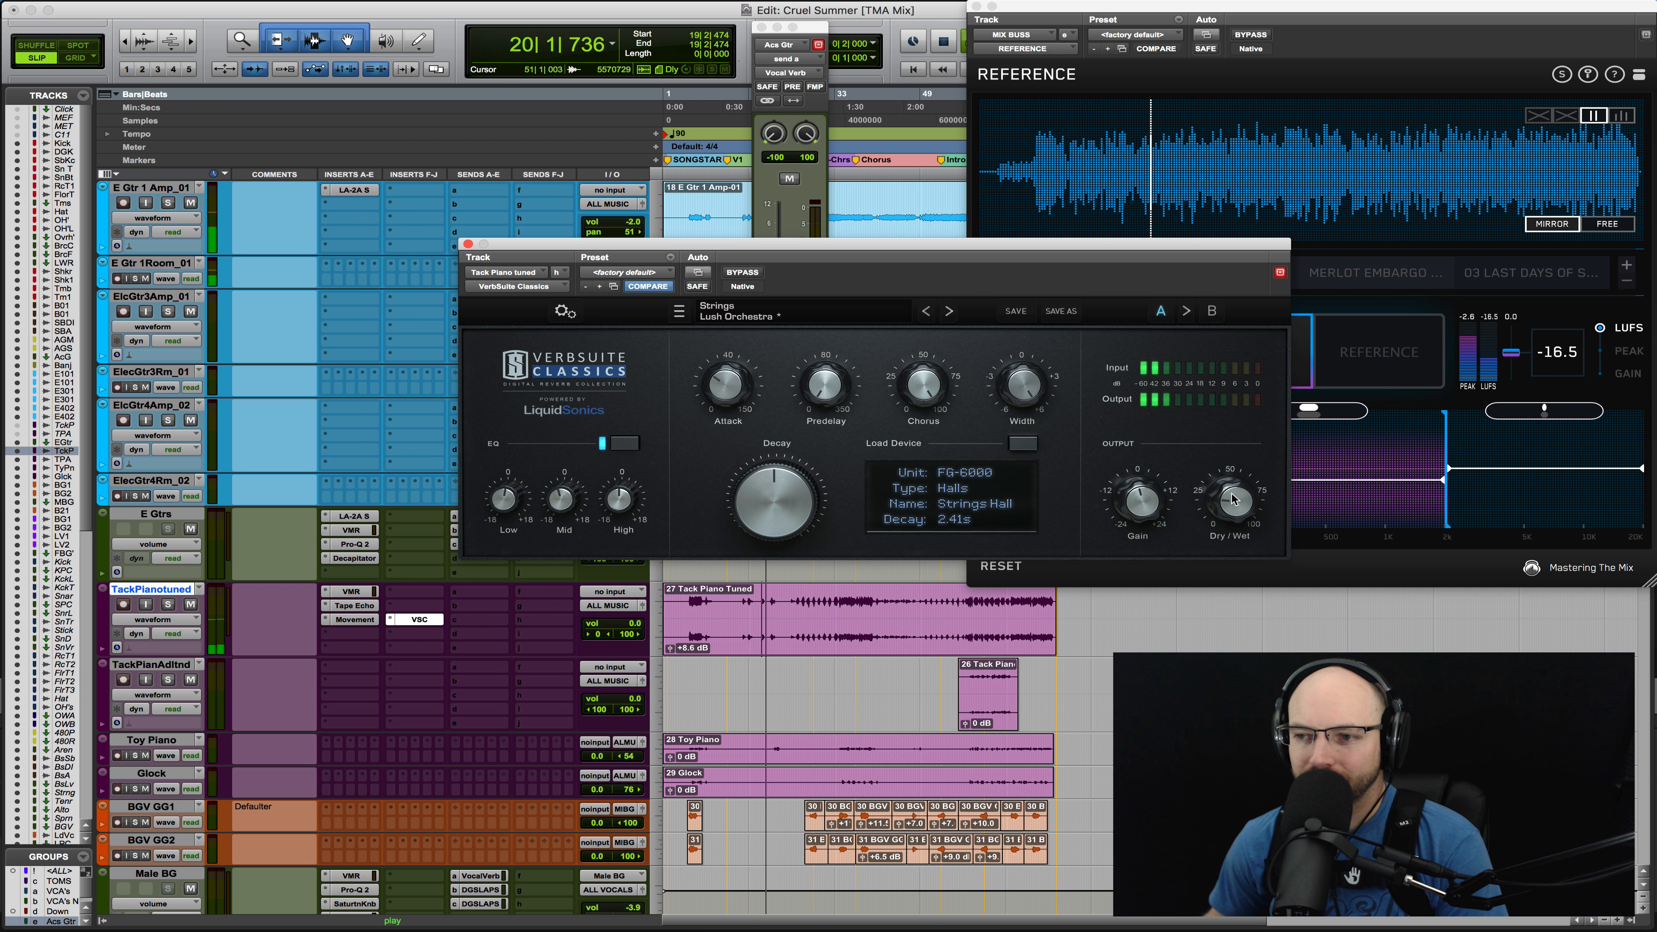
{"action": "mouse_move", "coordinate": [1229, 496]}
{"action": "key", "text": "space"}
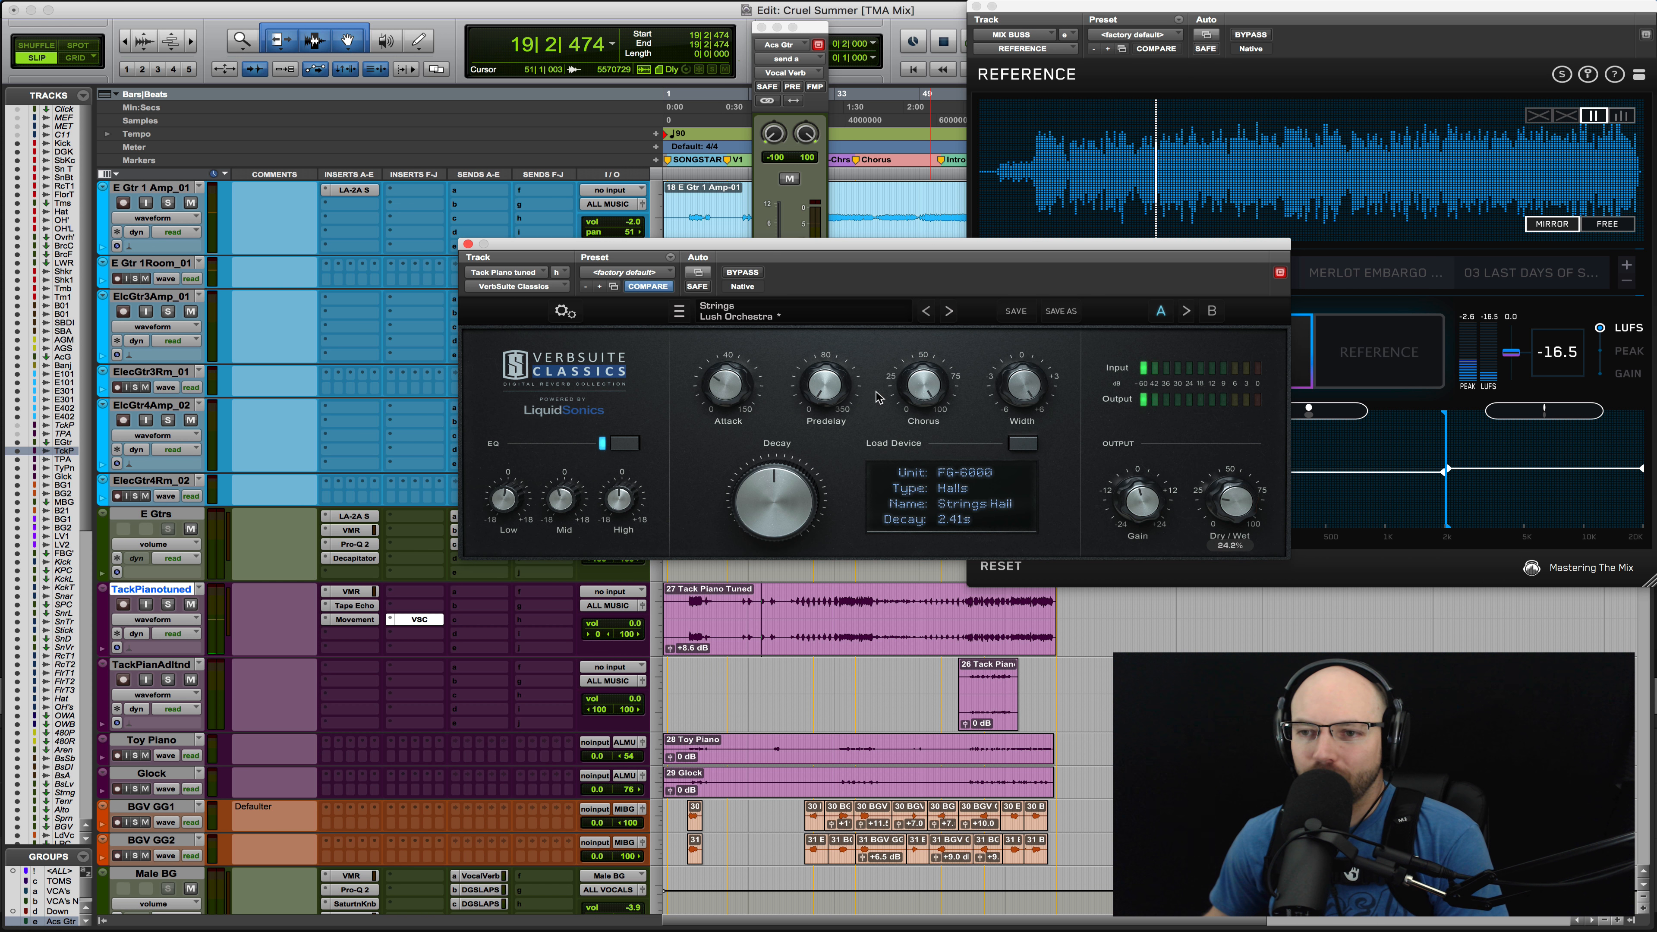
{"action": "left_click", "coordinate": [468, 244]}
Play from bar 19 and compare the original mix with the CS_MIX_1_1_01 reference, ending on the original
{"action": "left_click", "coordinate": [1149, 358]}
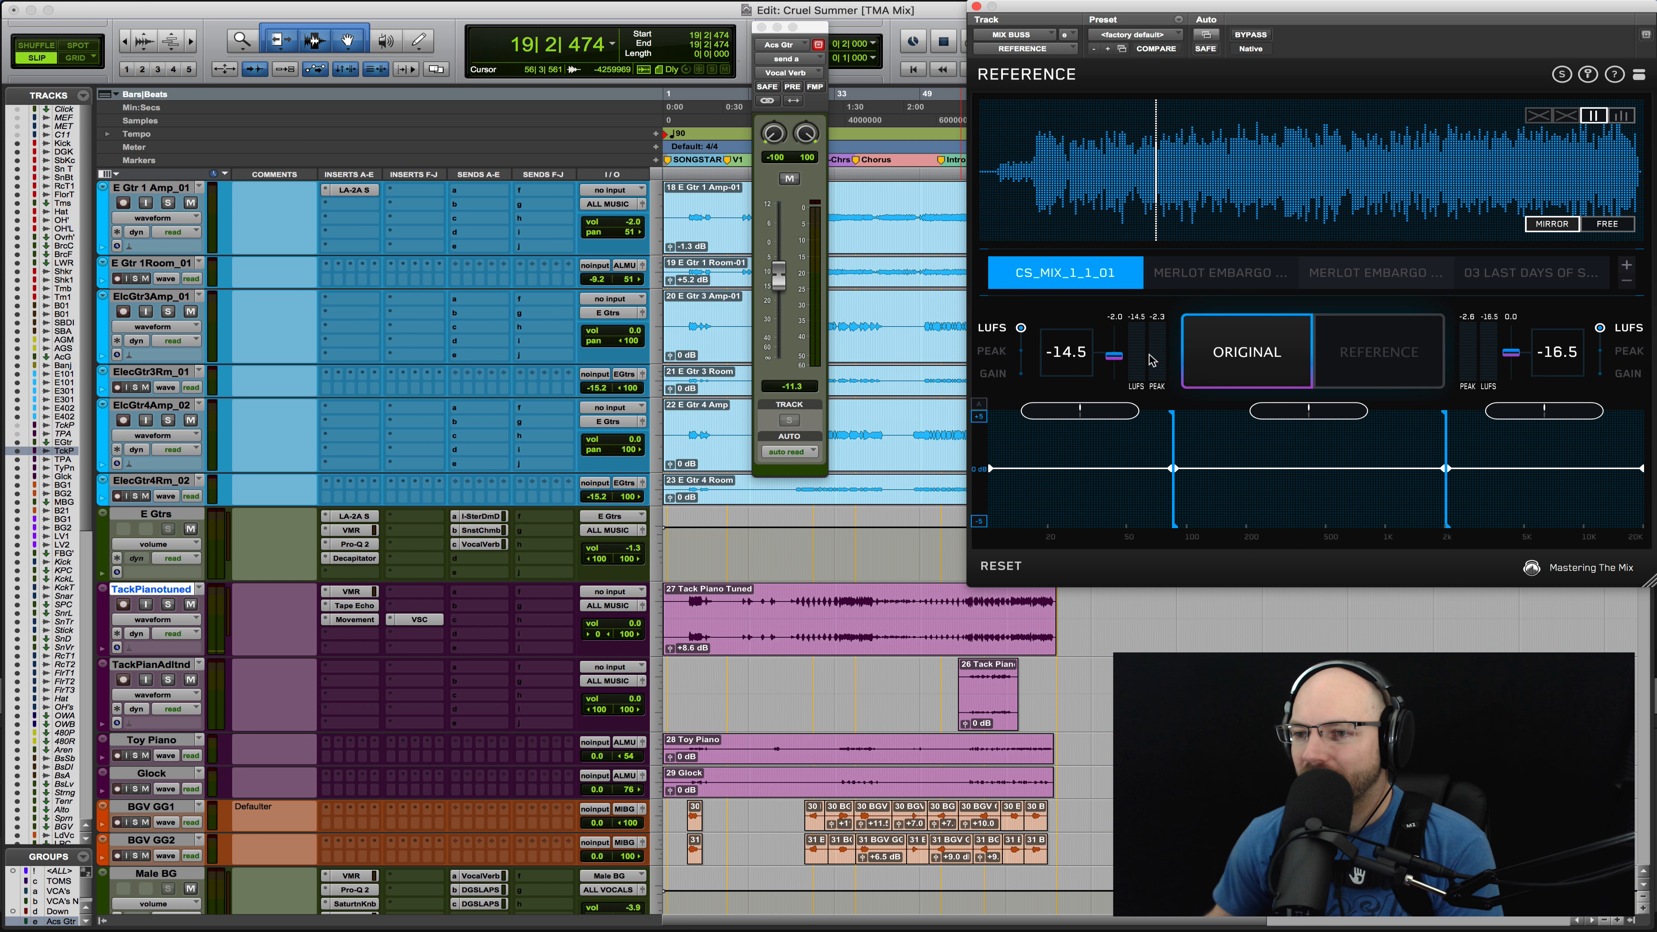
{"action": "left_click", "coordinate": [1241, 359]}
{"action": "key", "text": "space"}
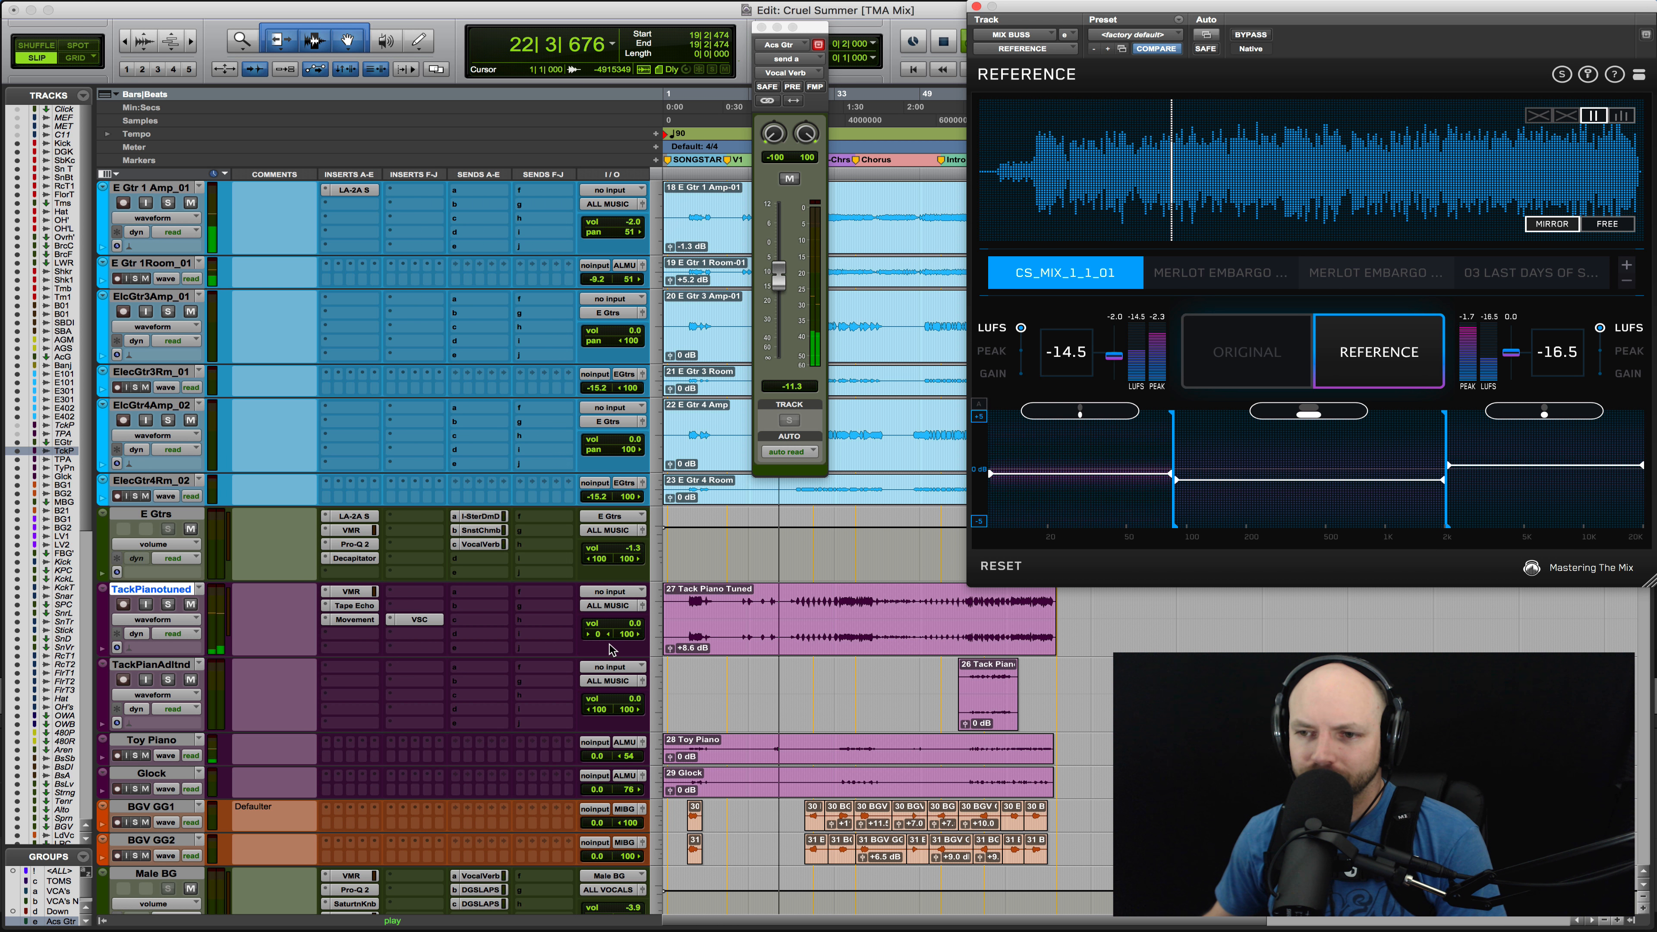
{"action": "key", "text": "space"}
{"action": "left_click", "coordinate": [1233, 336]}
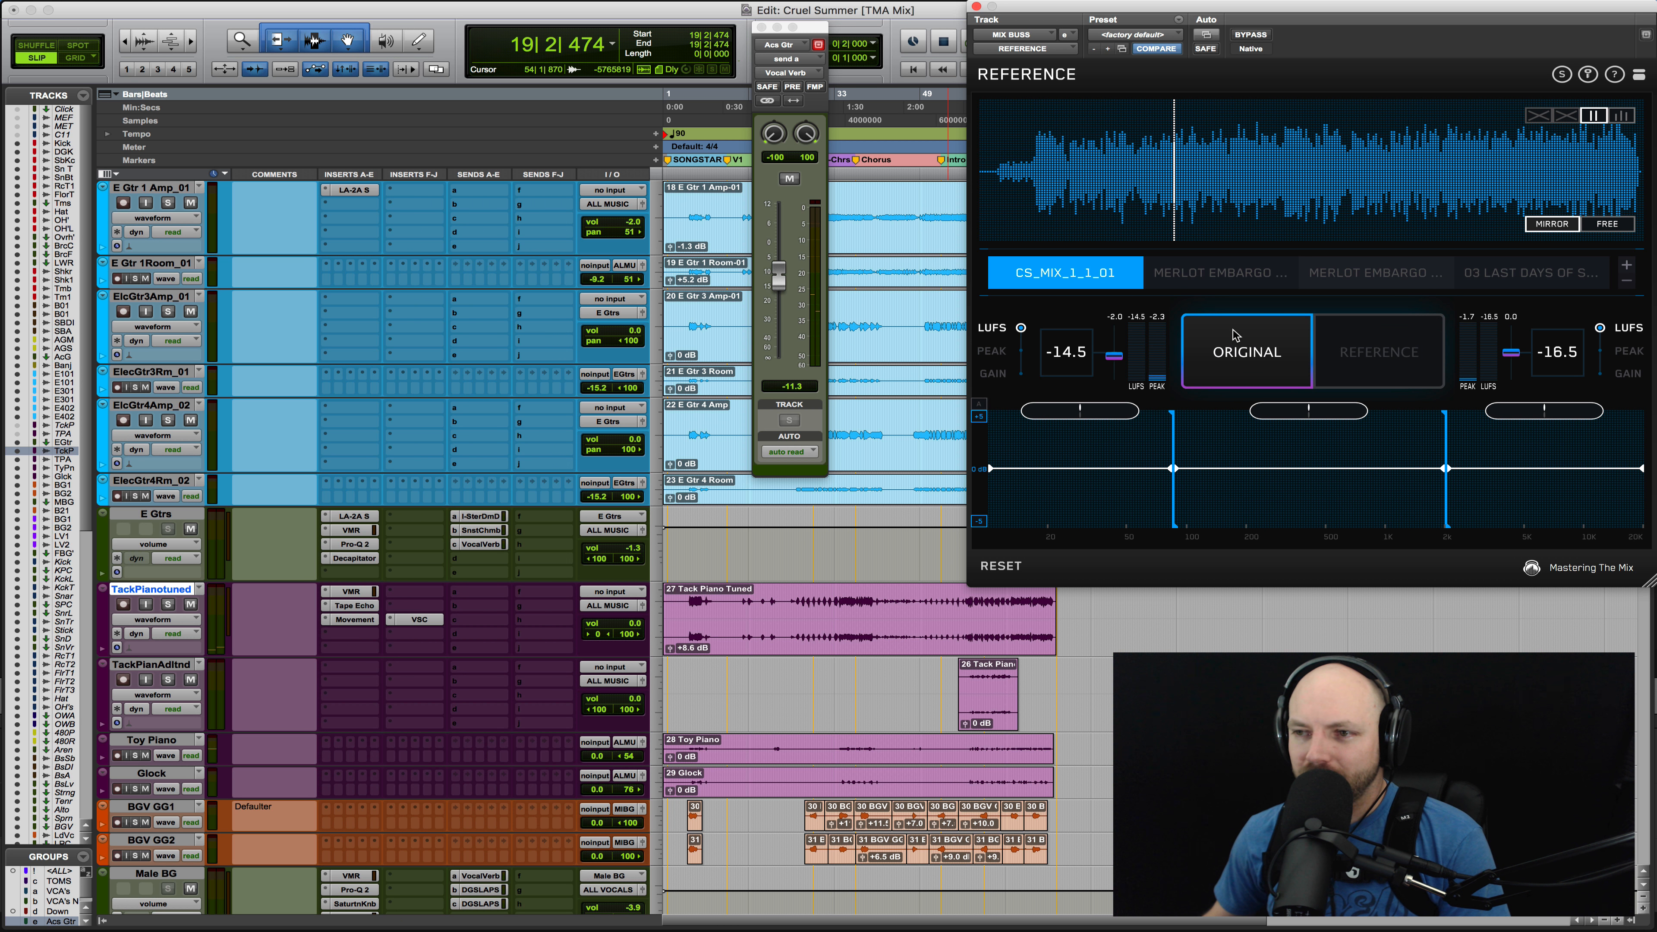
Make the Reference plug-in on the mix bus inactive and replay the tack piano passage from bar 19
{"action": "left_click", "coordinate": [1051, 49], "text": "ctrl+super"}
{"action": "key", "text": "t"}
{"action": "key", "text": "t"}
{"action": "key", "text": "t"}
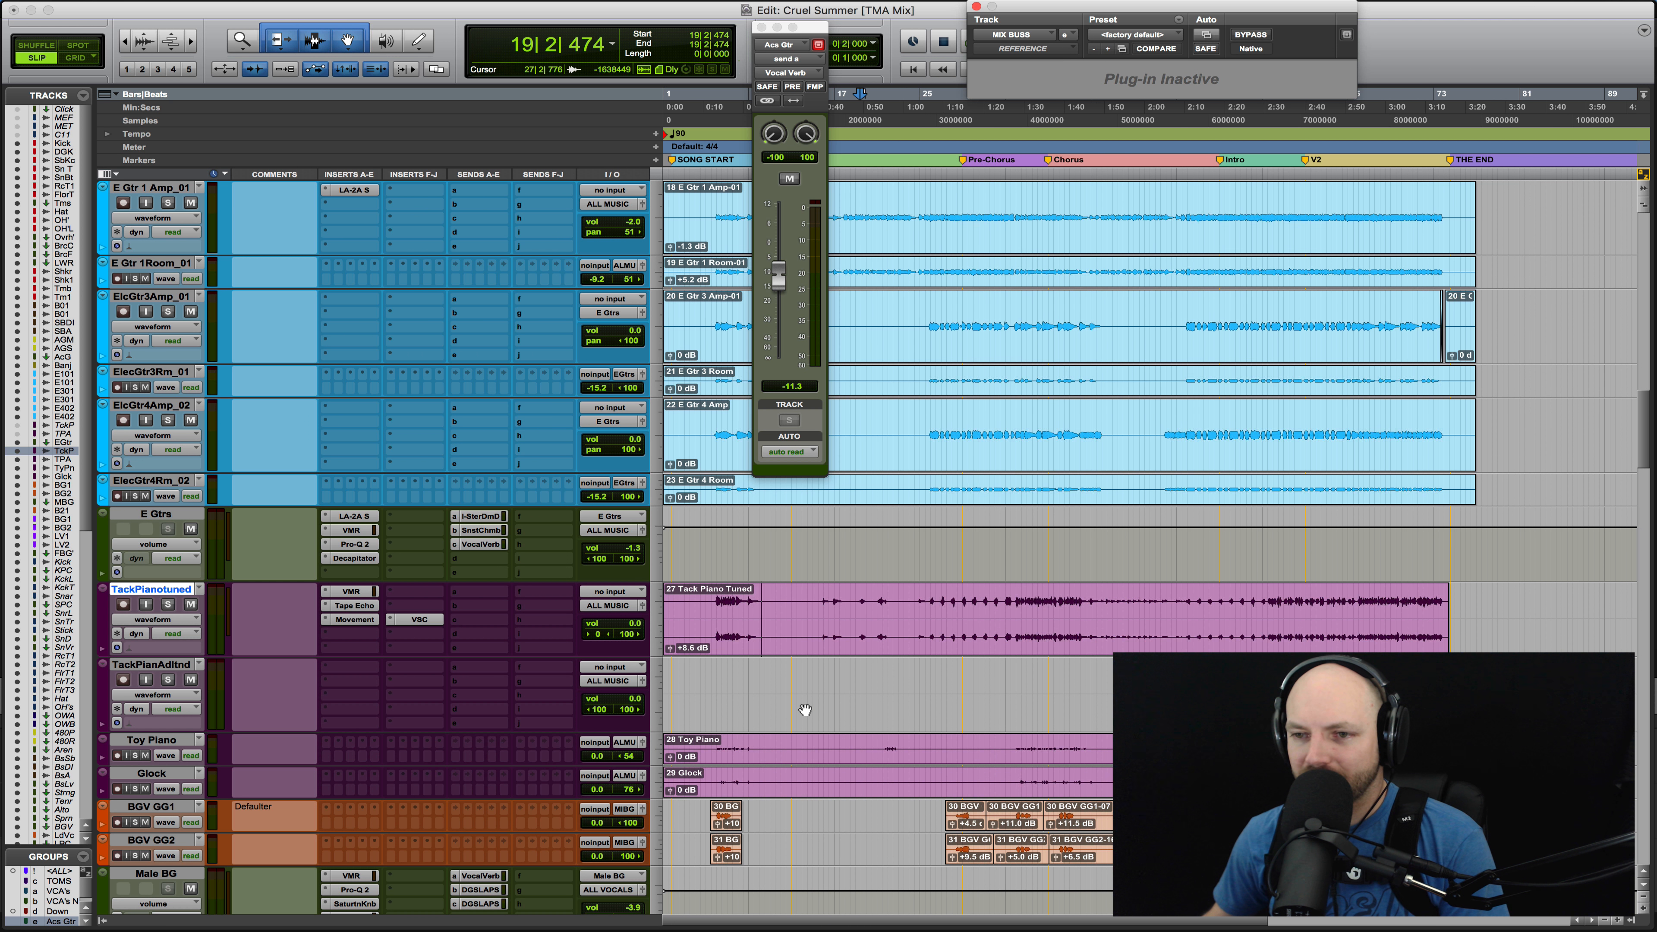
{"action": "key", "text": "super+alt+bracketright"}
{"action": "key", "text": "super+alt+bracketright"}
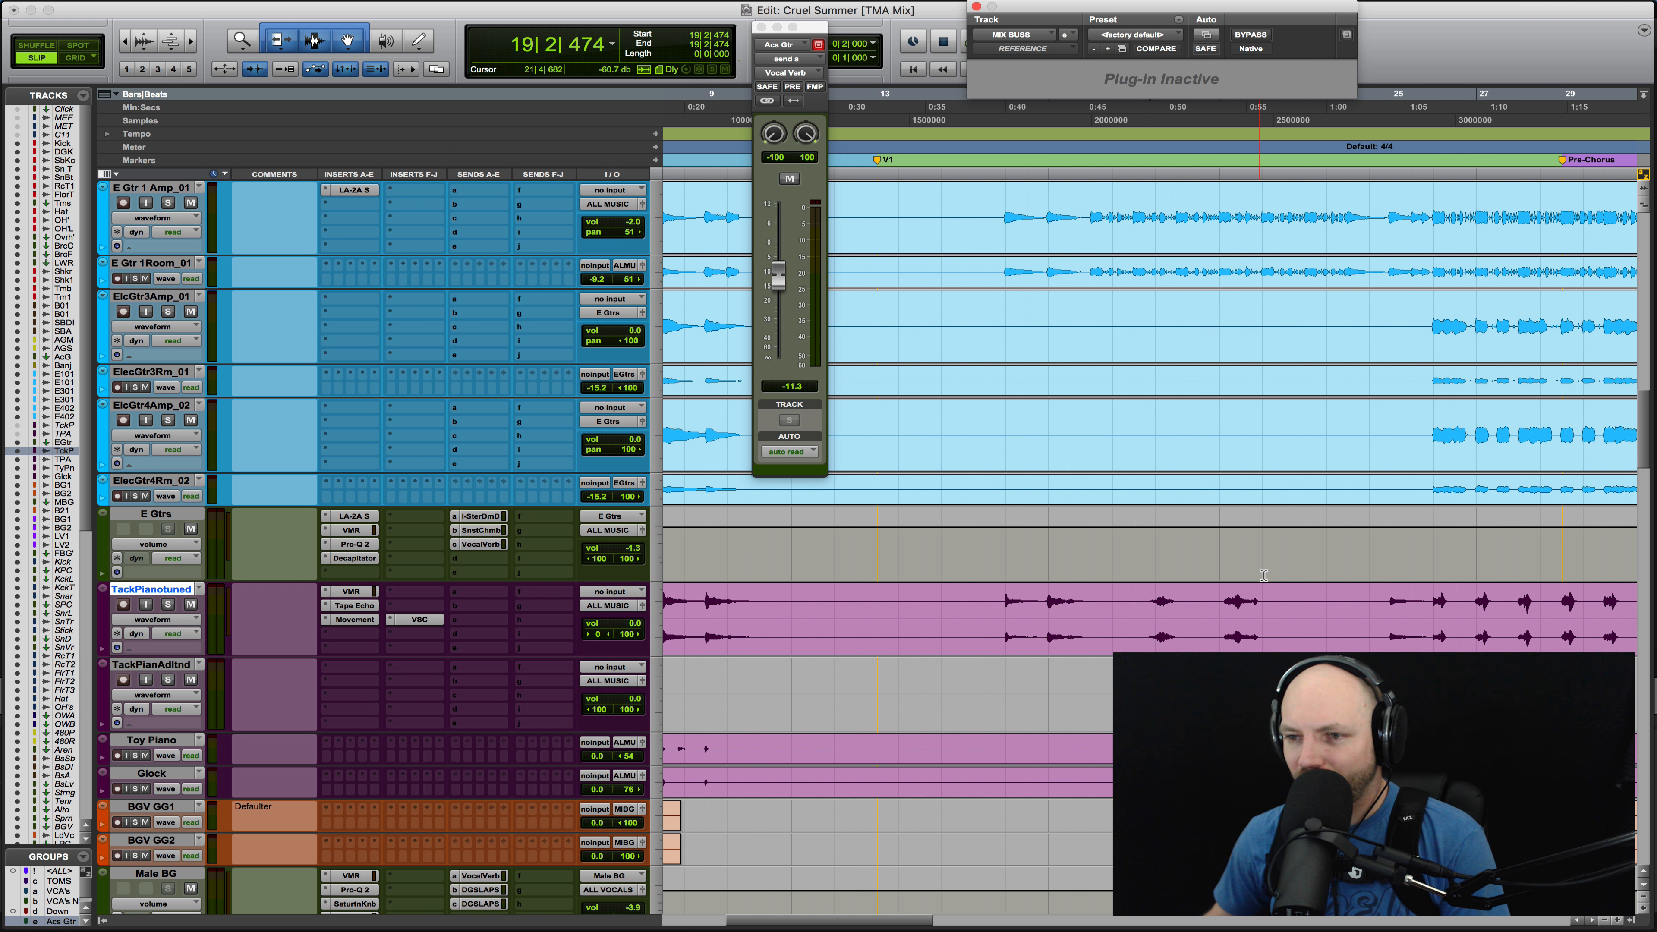
{"action": "left_click", "coordinate": [1148, 606]}
{"action": "key", "text": "space"}
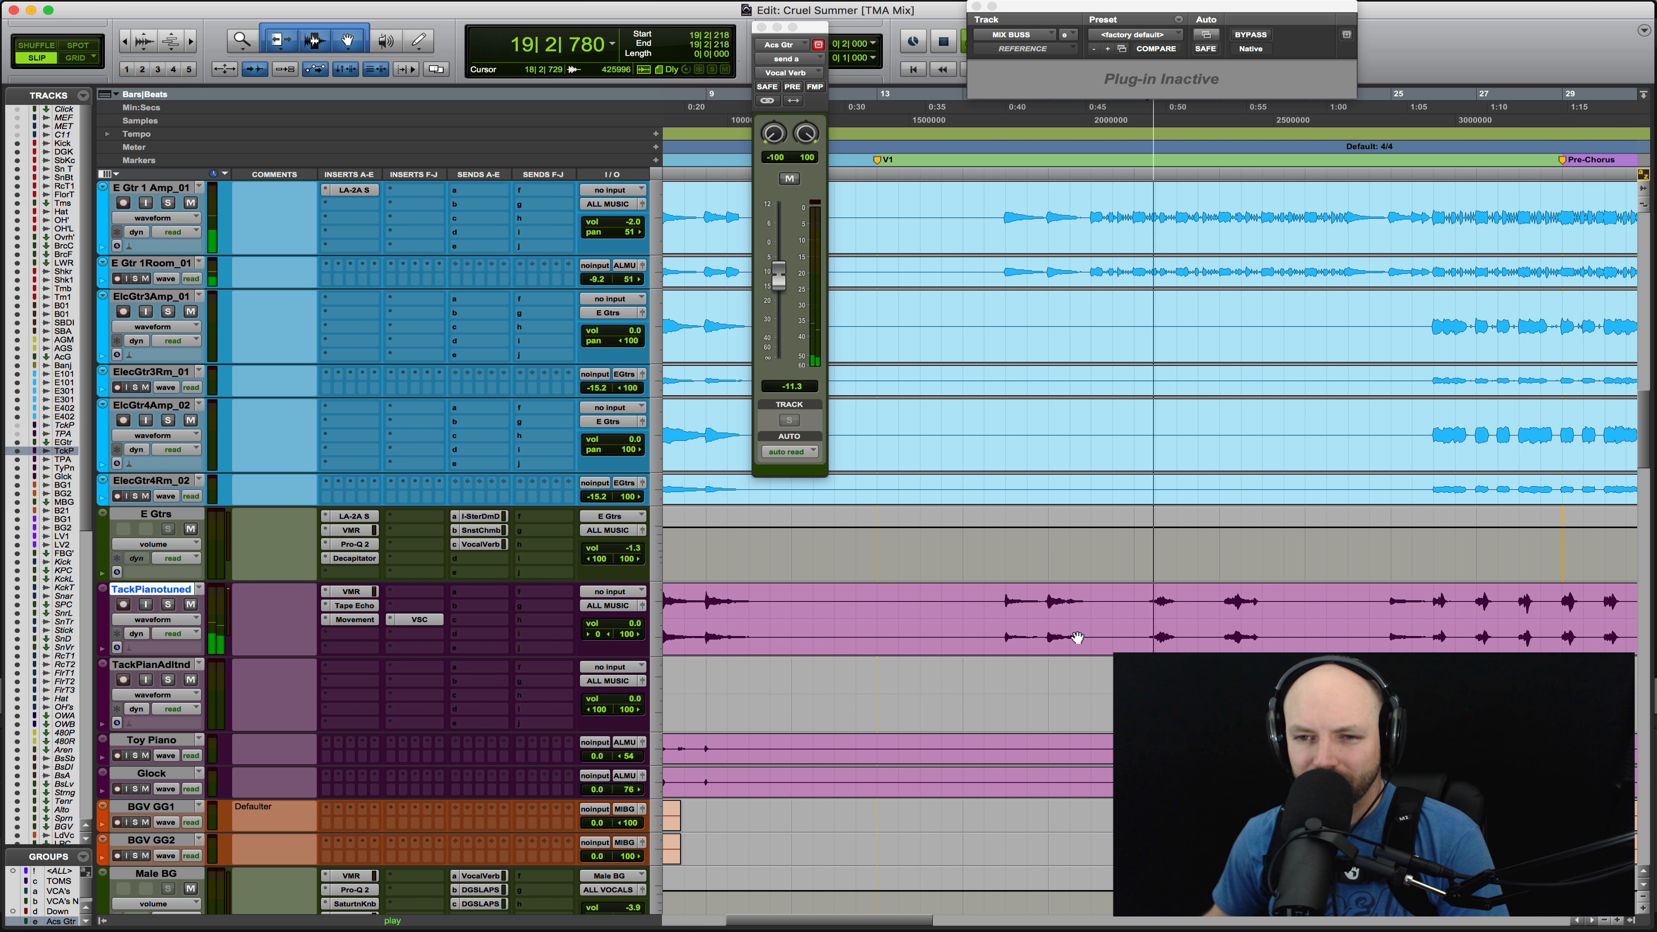
{"action": "key", "text": "space"}
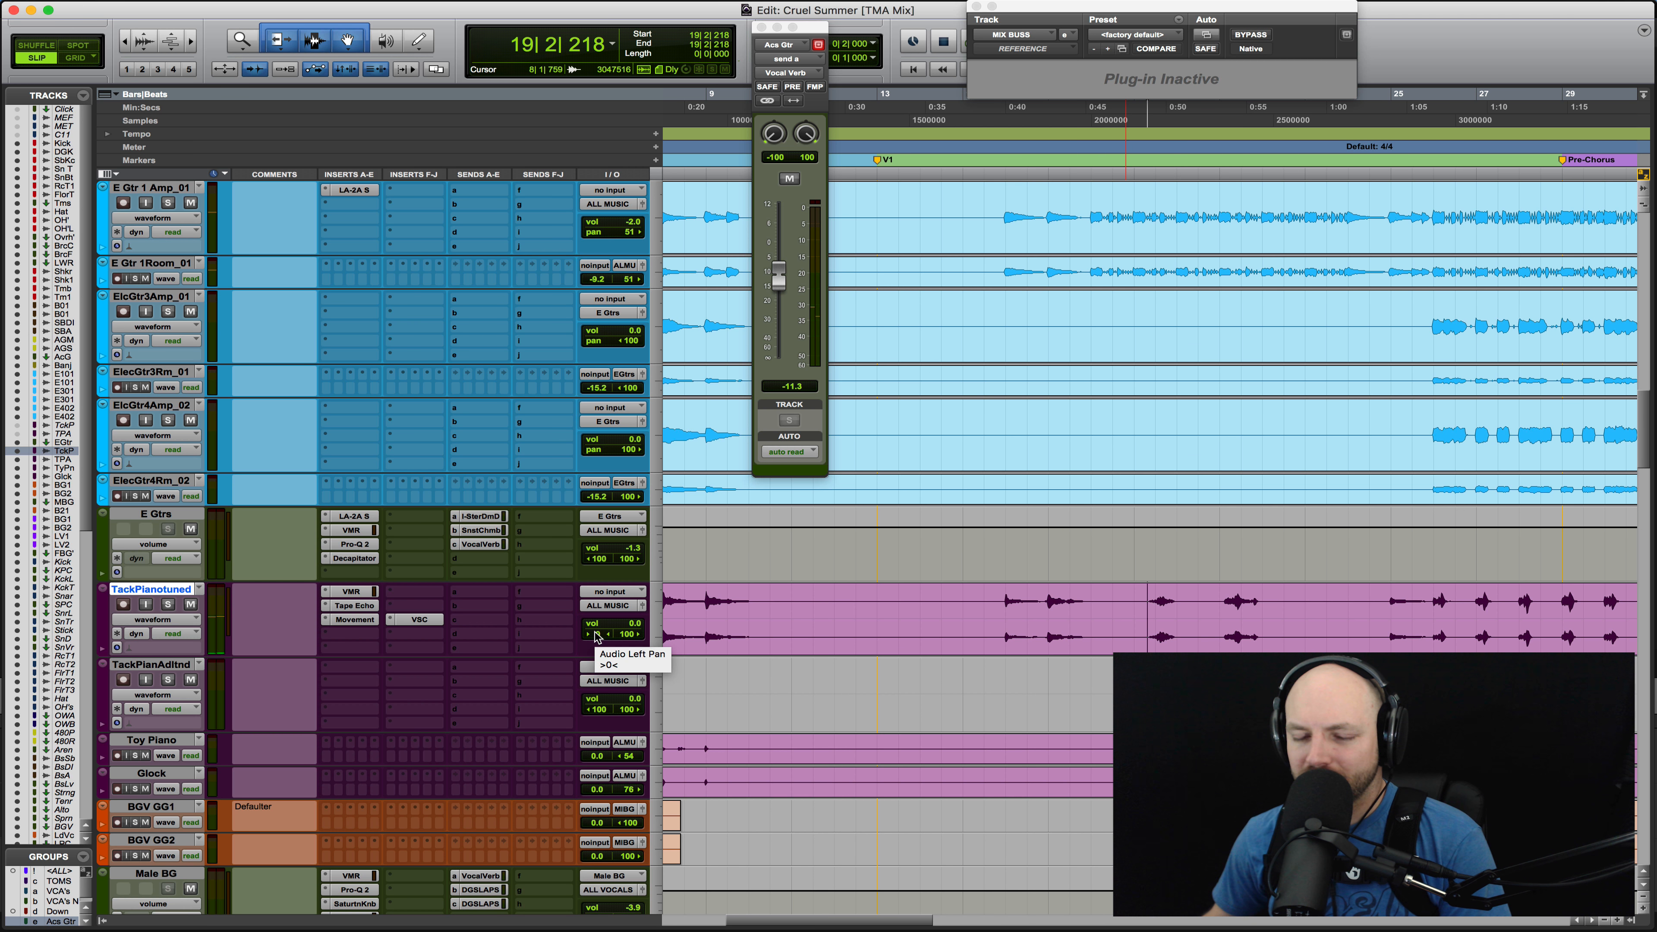
Show the tack piano's left pan automation and play from bar 5, first soloed and again within the full mix
{"action": "left_click", "coordinate": [596, 634], "text": "ctrl+super"}
{"action": "key", "text": "super+bracketleft"}
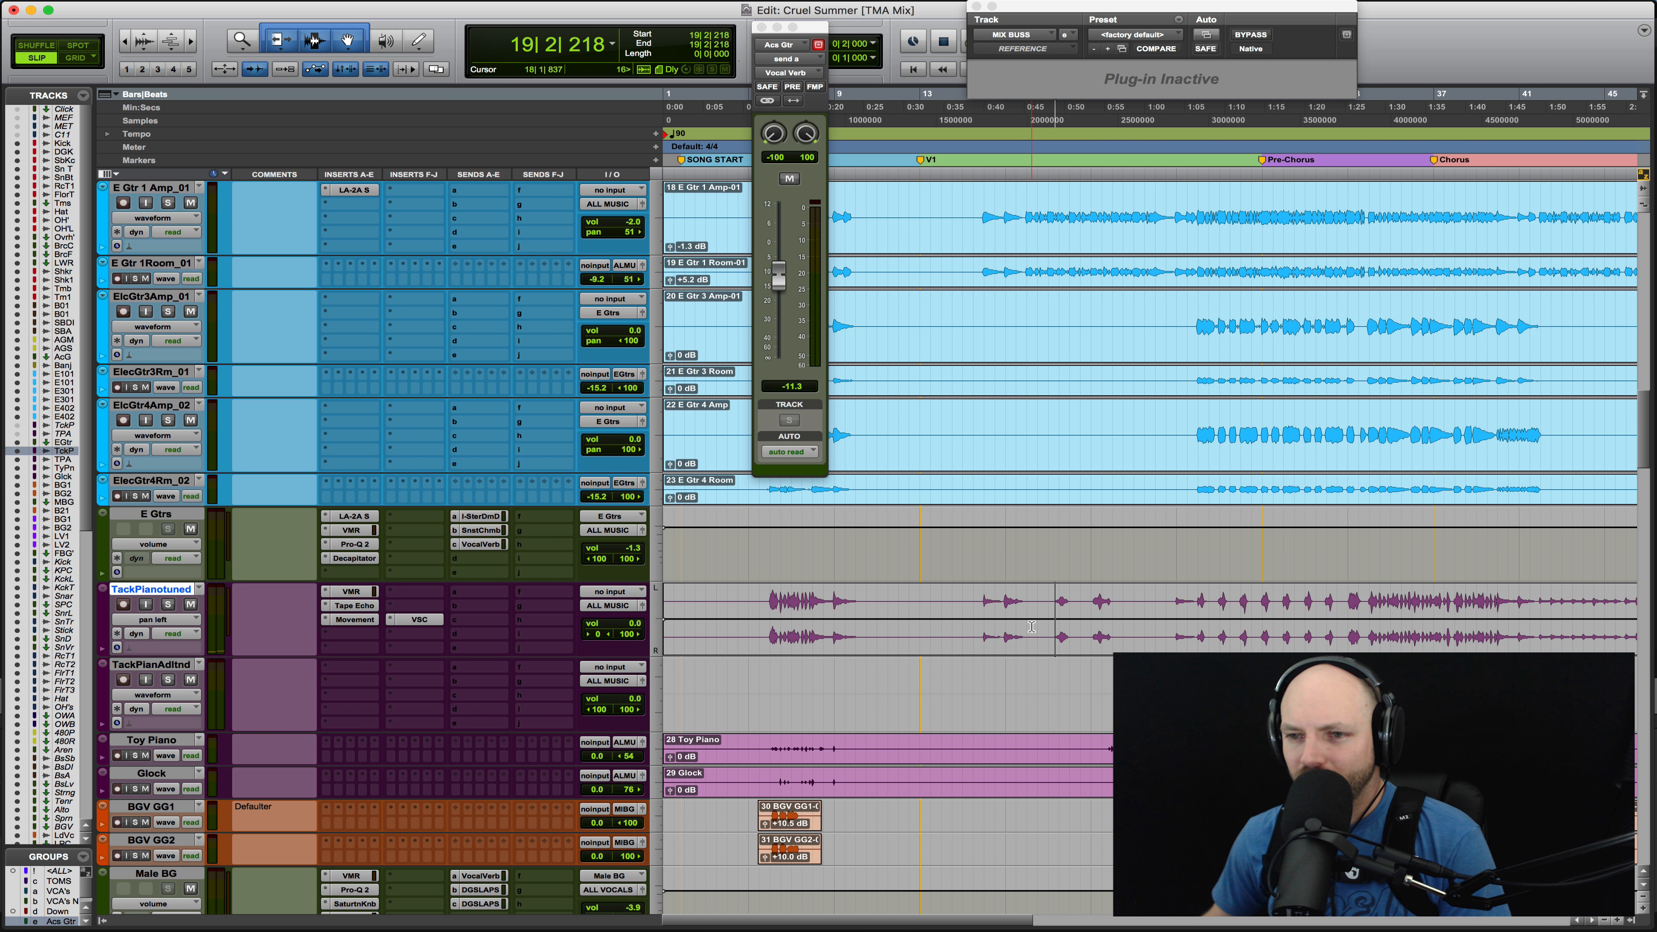
{"action": "left_click", "coordinate": [765, 600]}
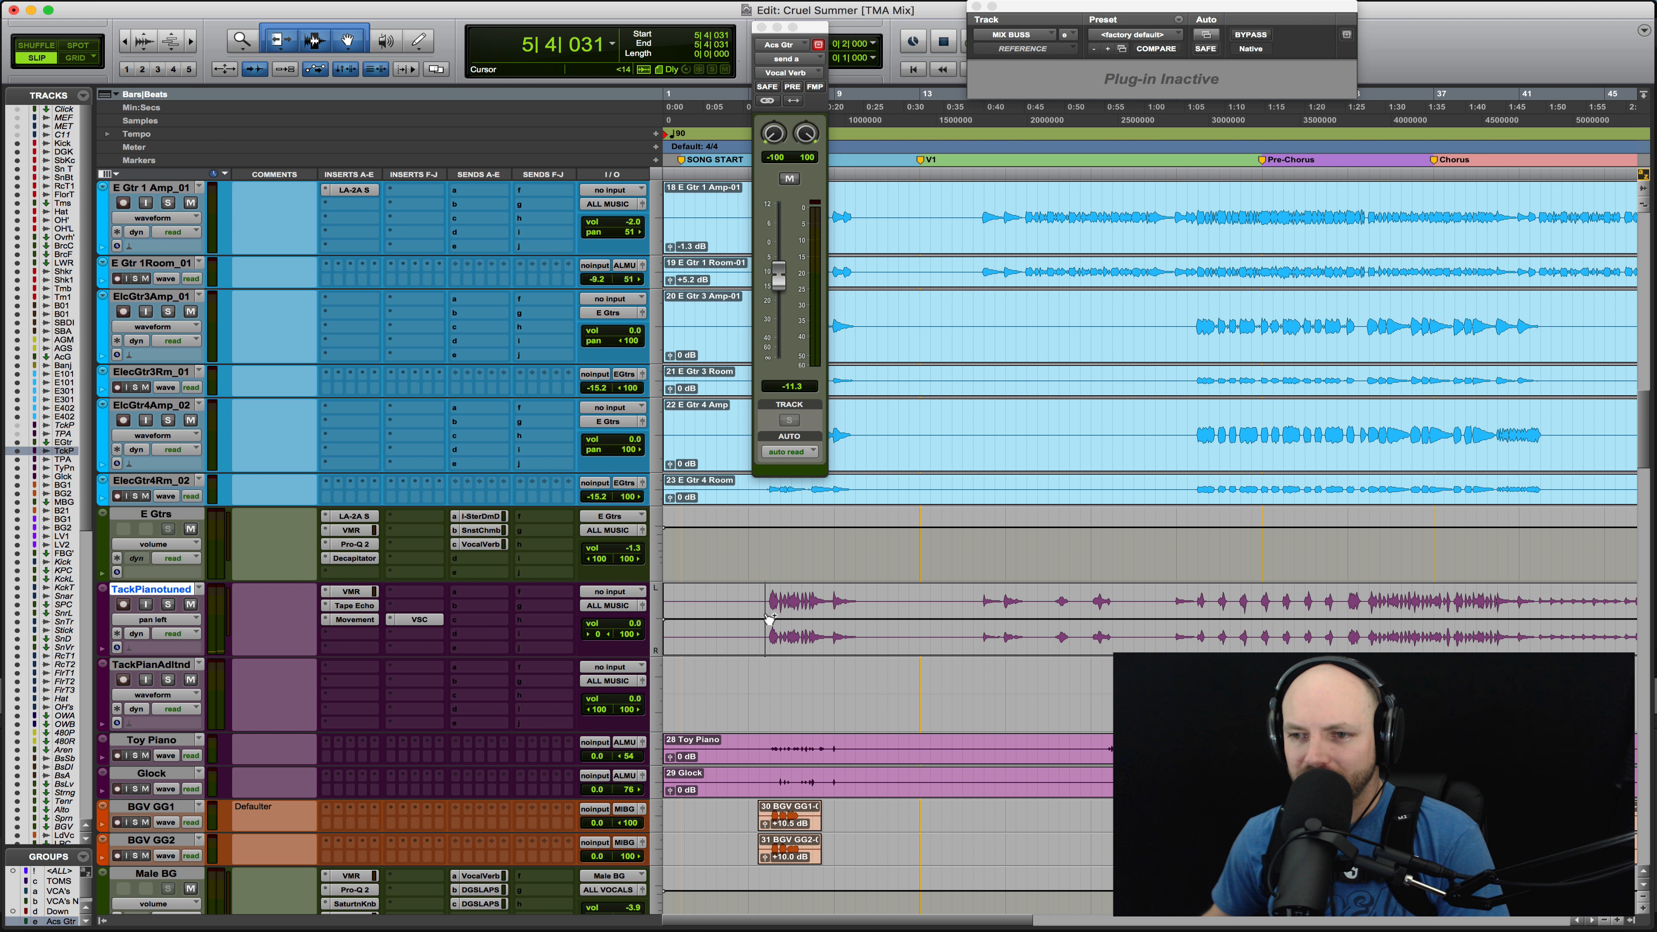
{"action": "key", "text": "shift+s"}
{"action": "key", "text": "space"}
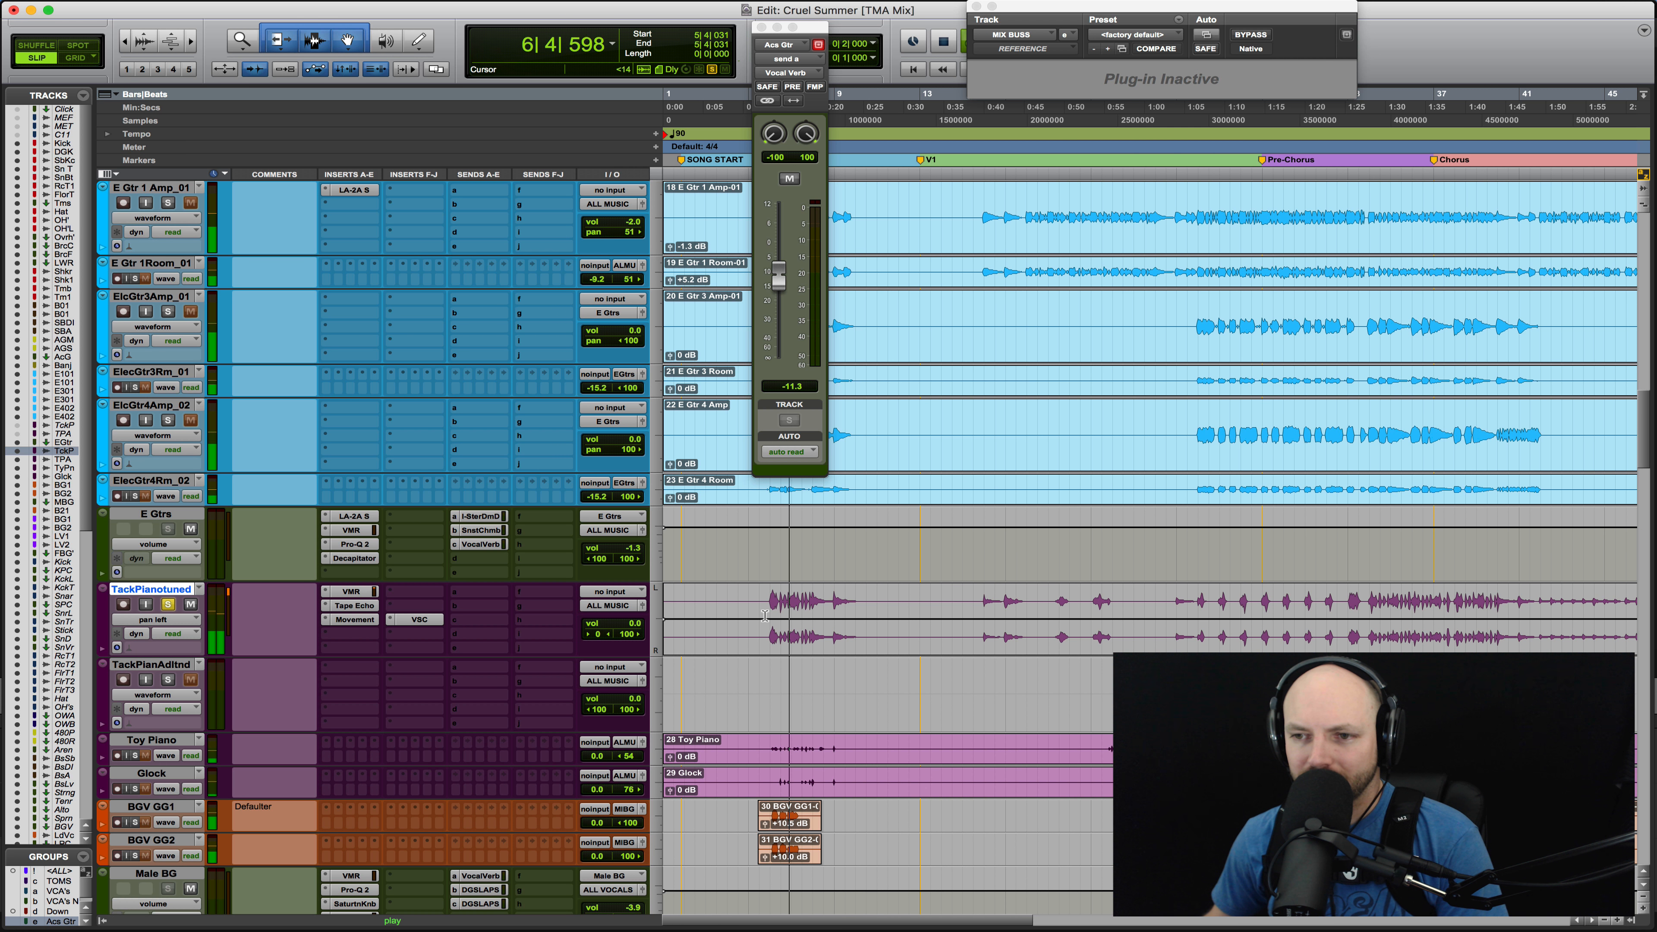
{"action": "key", "text": "space"}
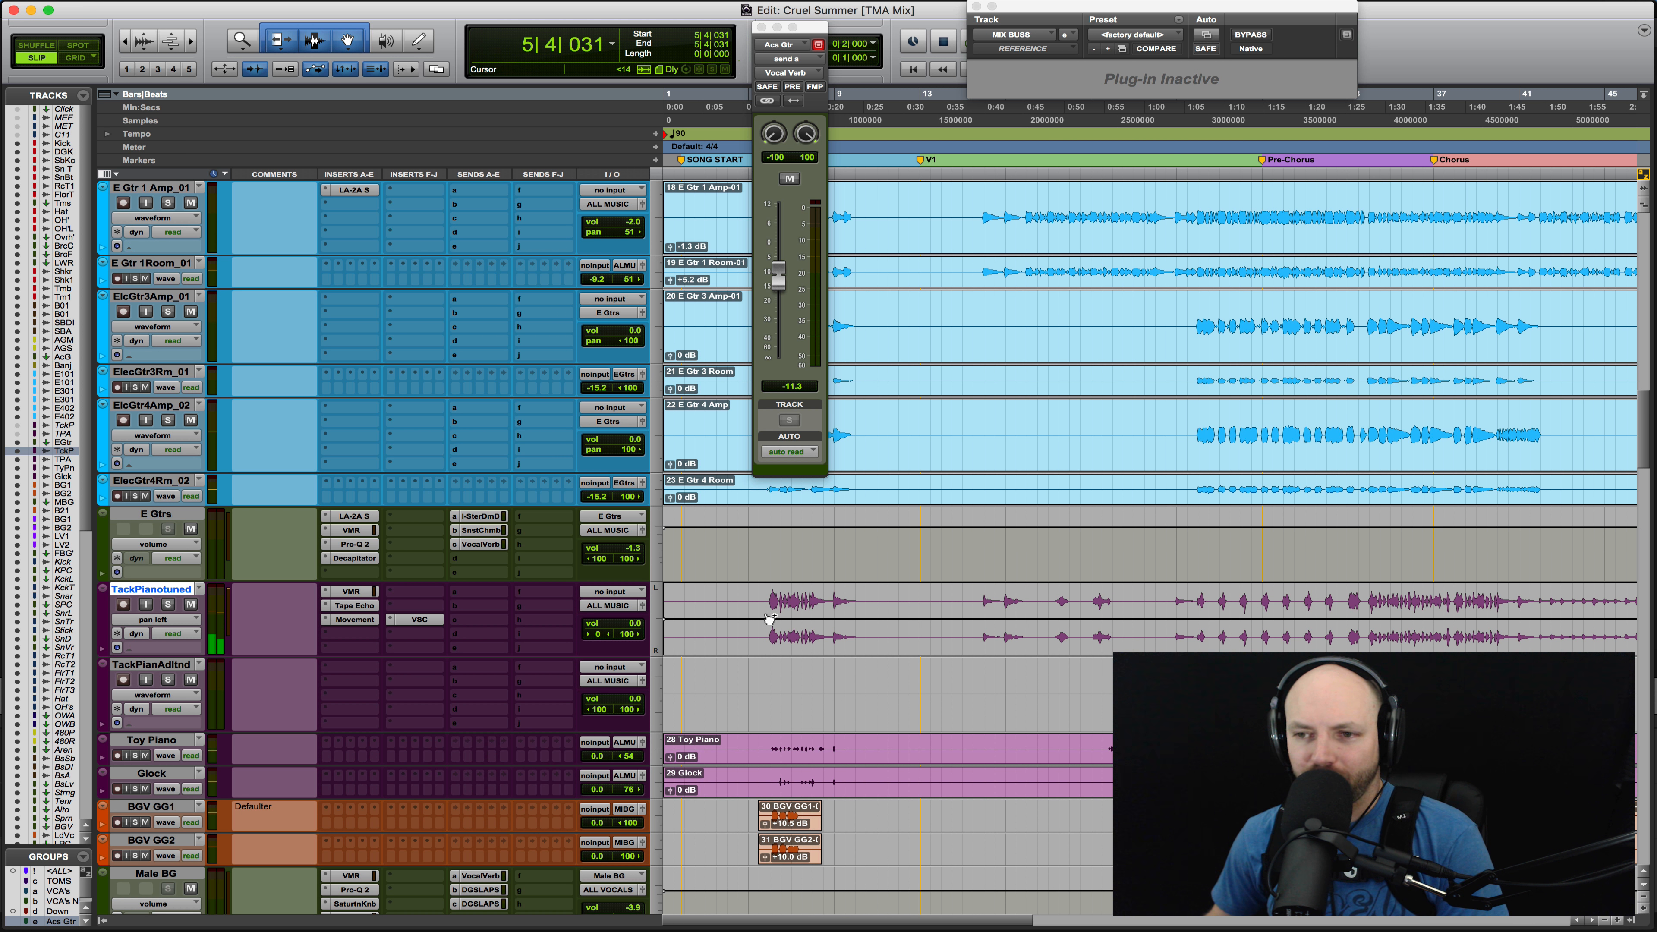
{"action": "key", "text": "space"}
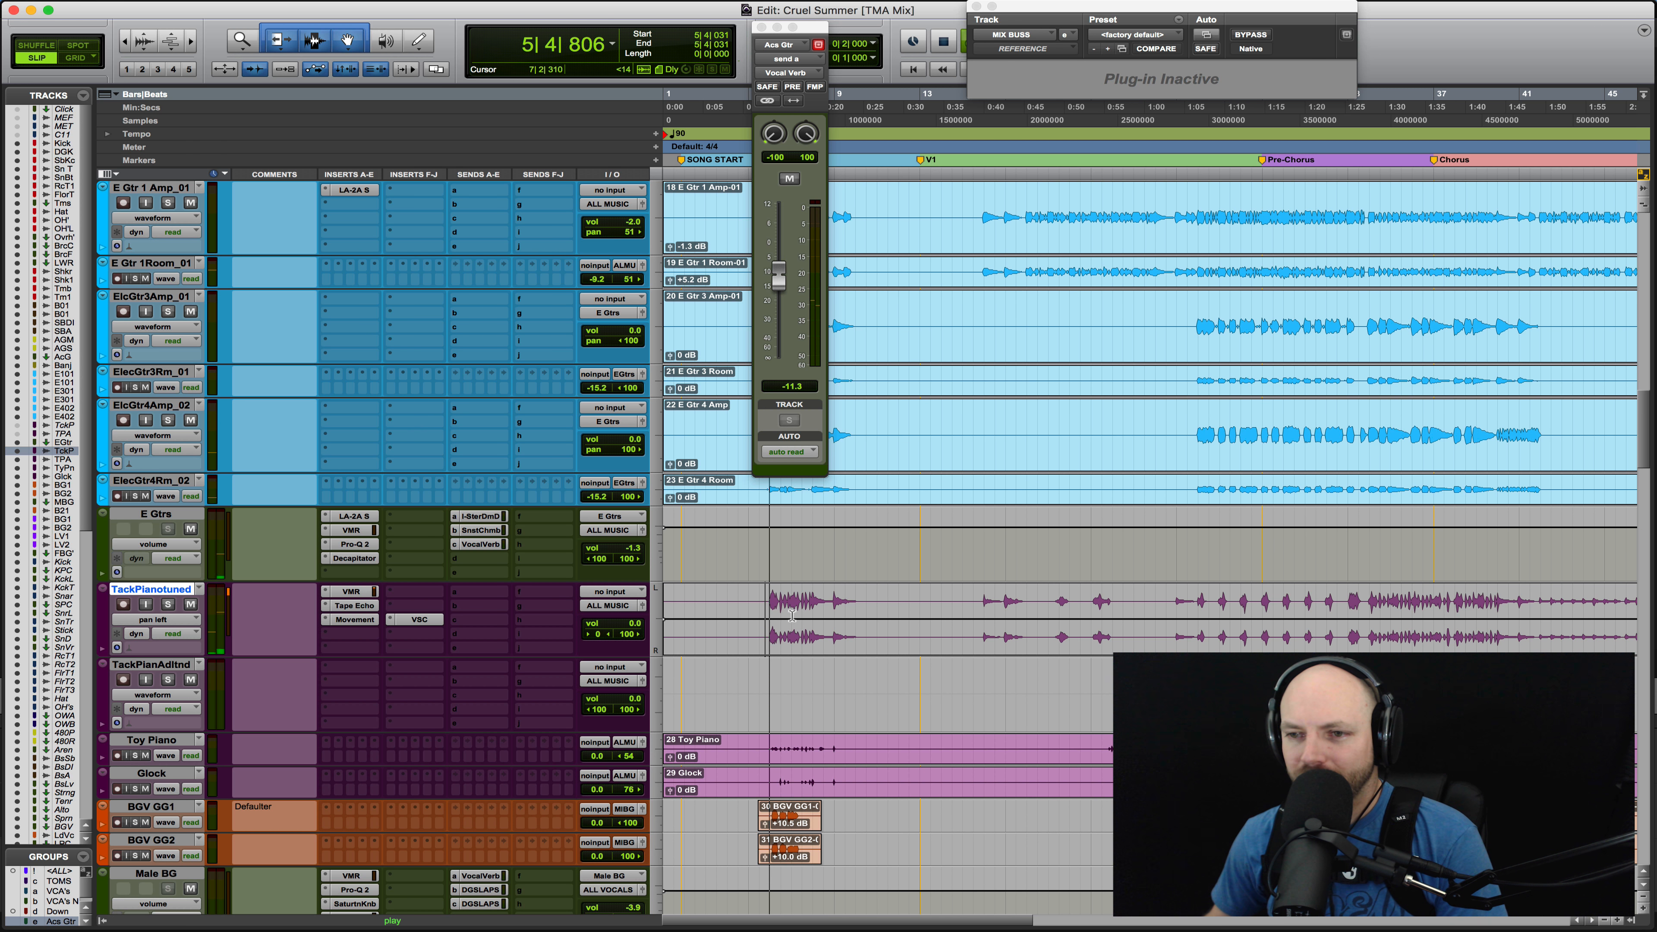
{"action": "key", "text": "space"}
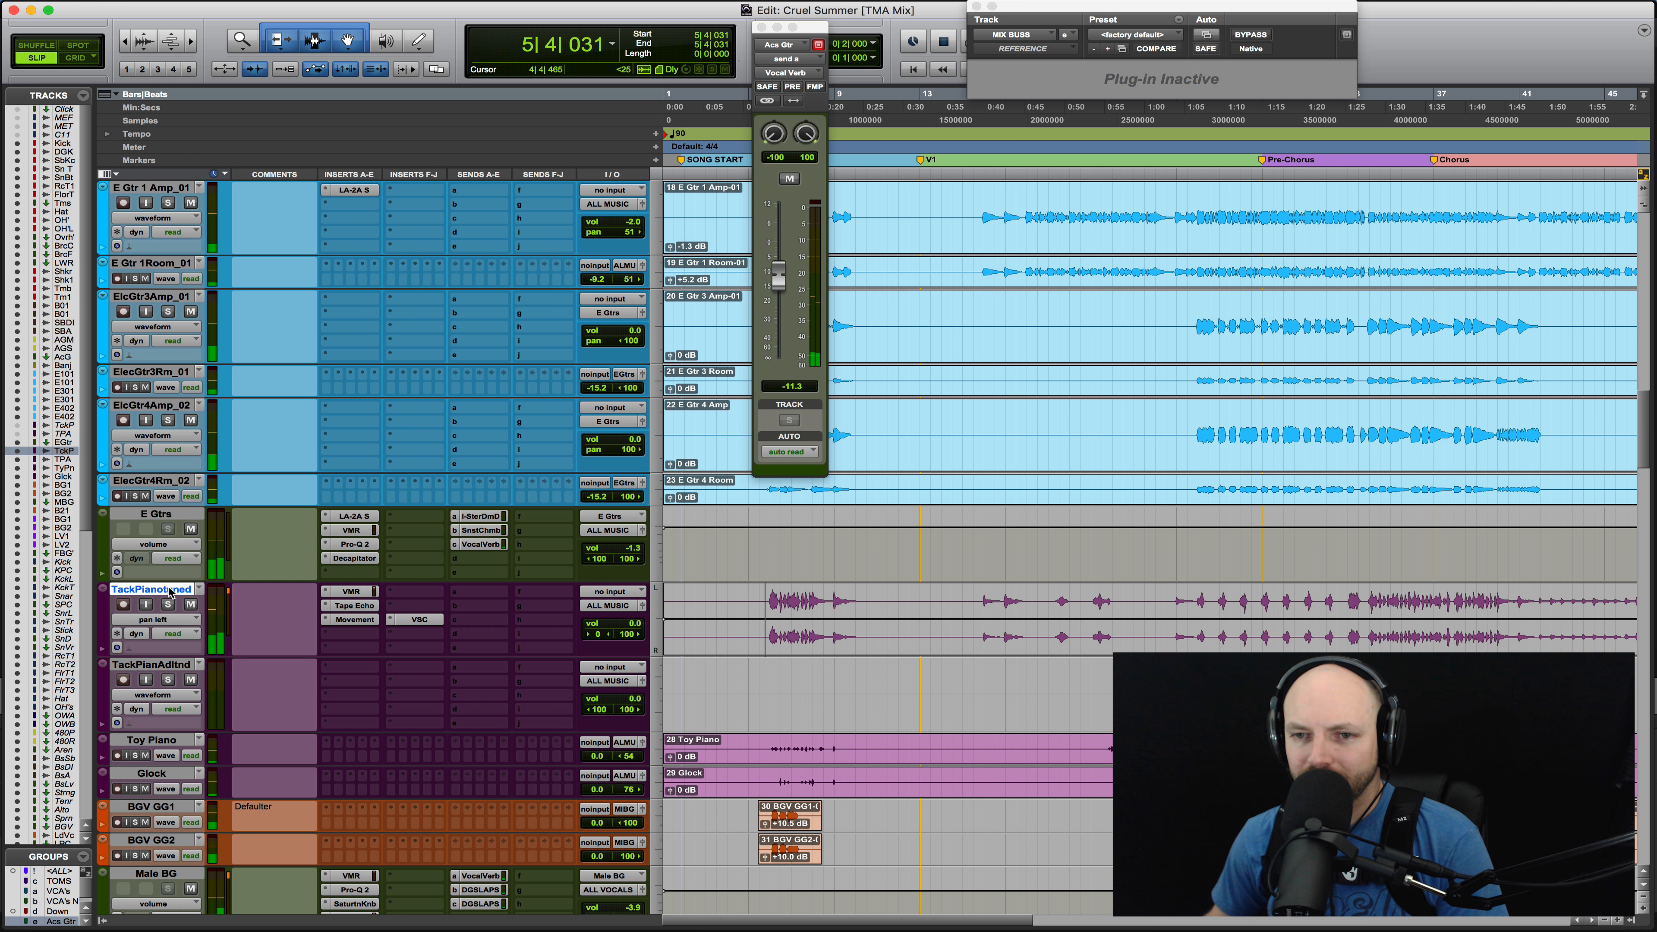
Duplicate the tuned tack piano track once without its inserts and move the copy above the original
{"action": "right_click", "coordinate": [174, 589]}
{"action": "left_click", "coordinate": [270, 753]}
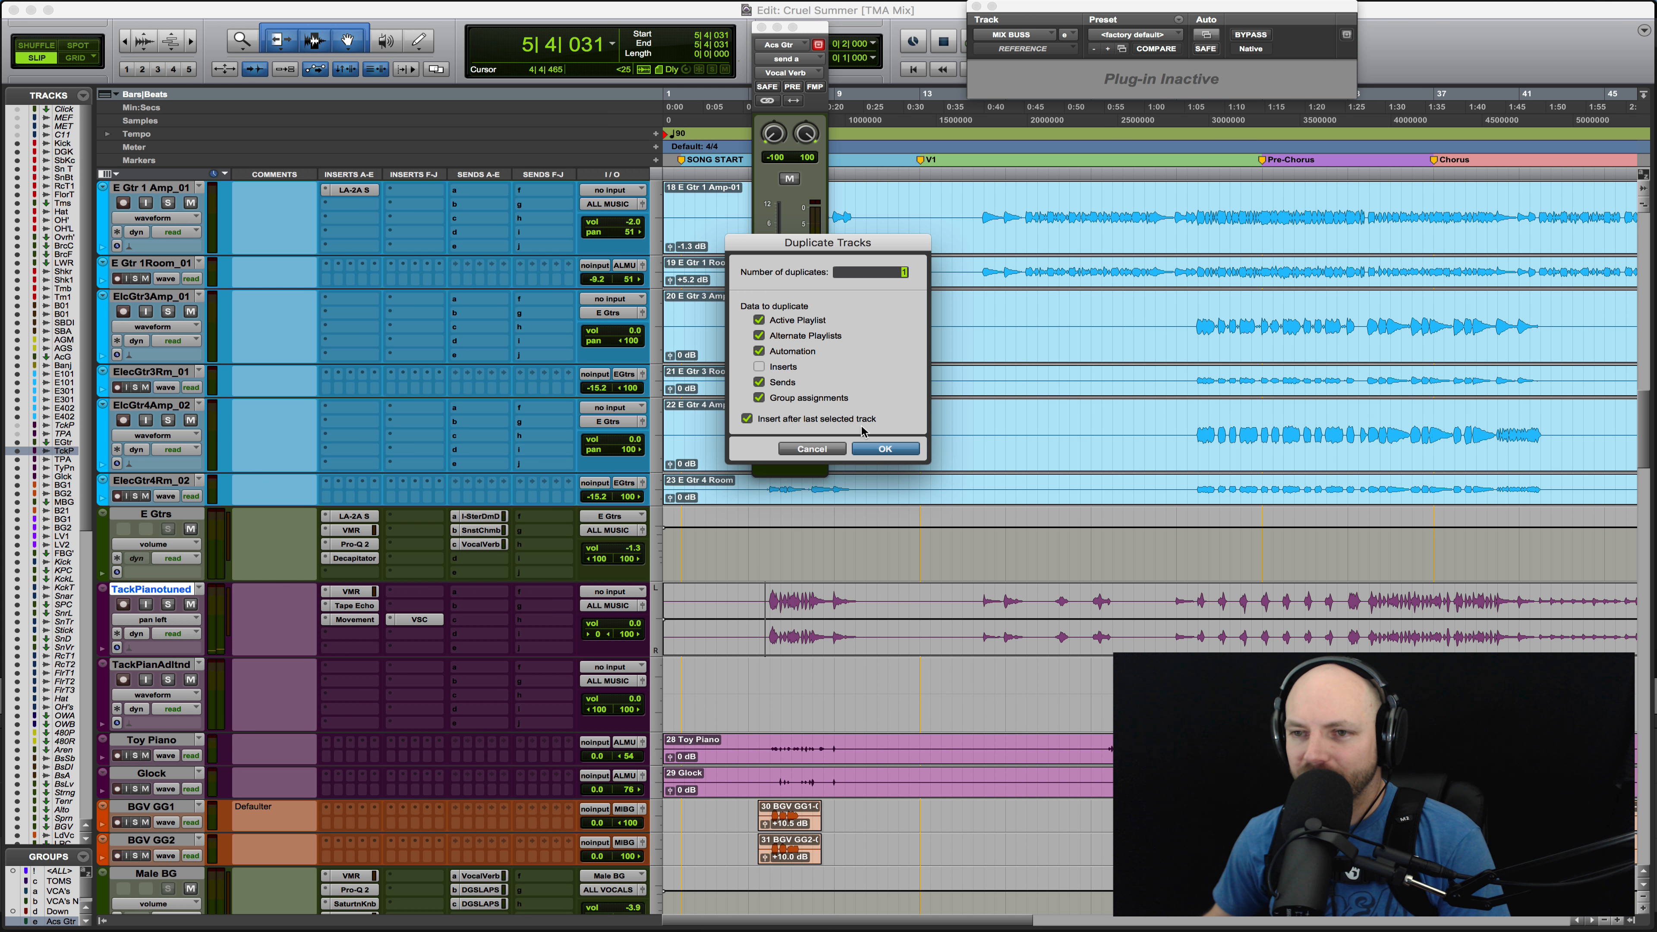
{"action": "key", "text": "Return"}
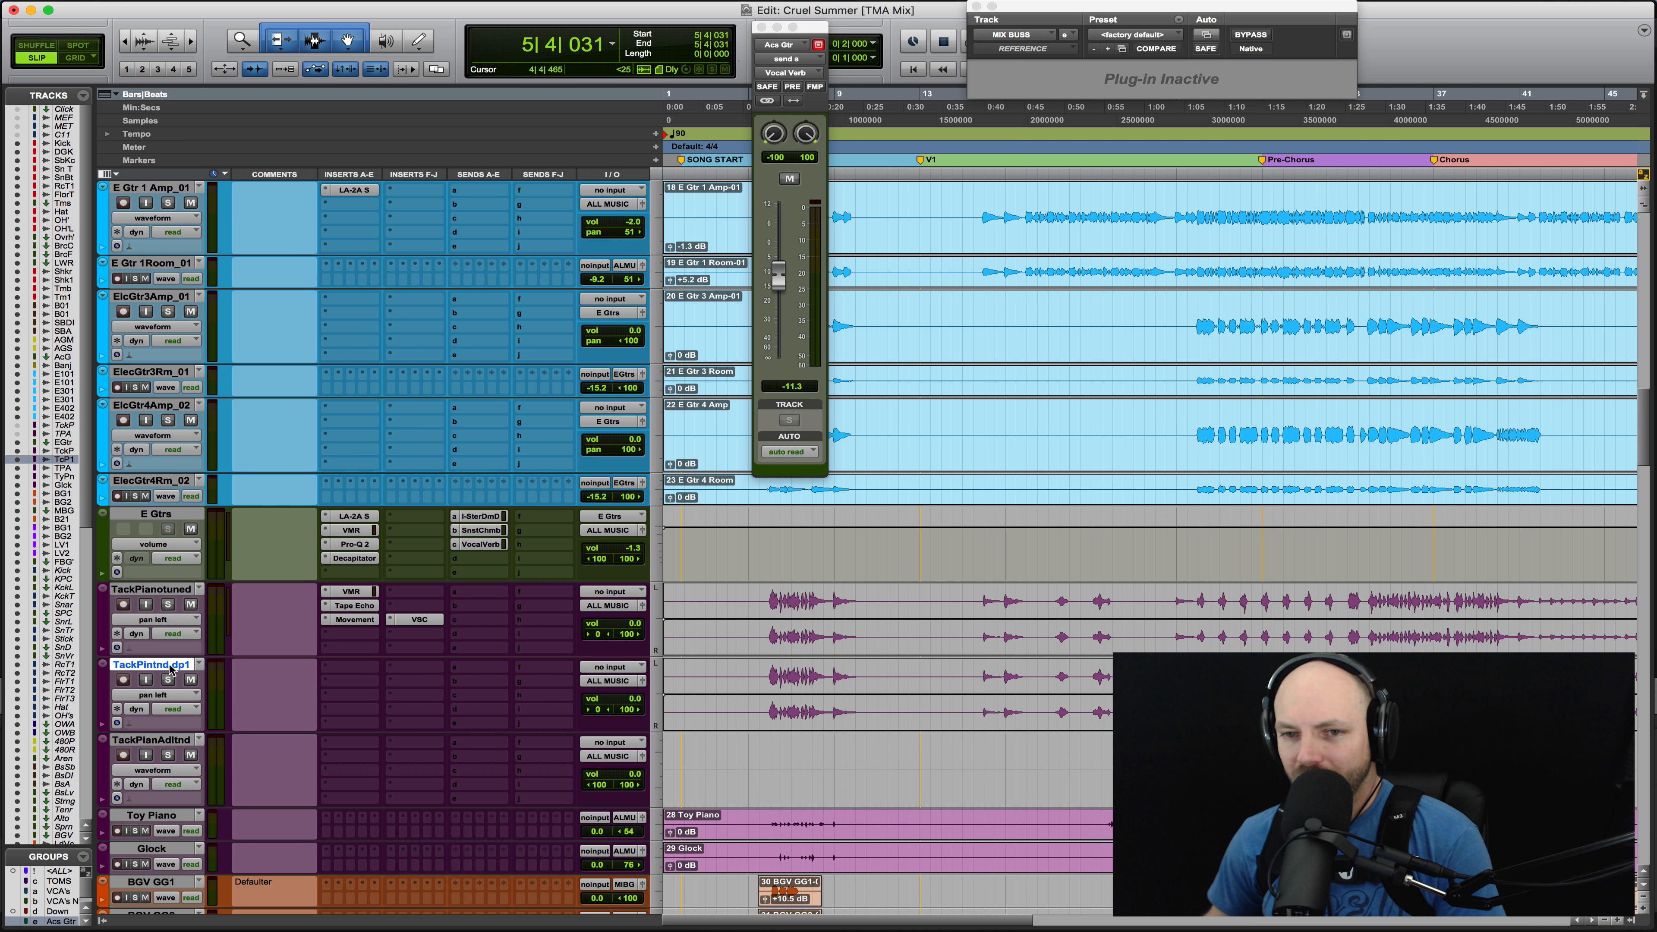
{"action": "left_click_drag", "start_coordinate": [167, 661], "coordinate": [159, 590]}
Rename the duplicated piano track as Dry Piano
{"action": "double_click", "coordinate": [158, 590]}
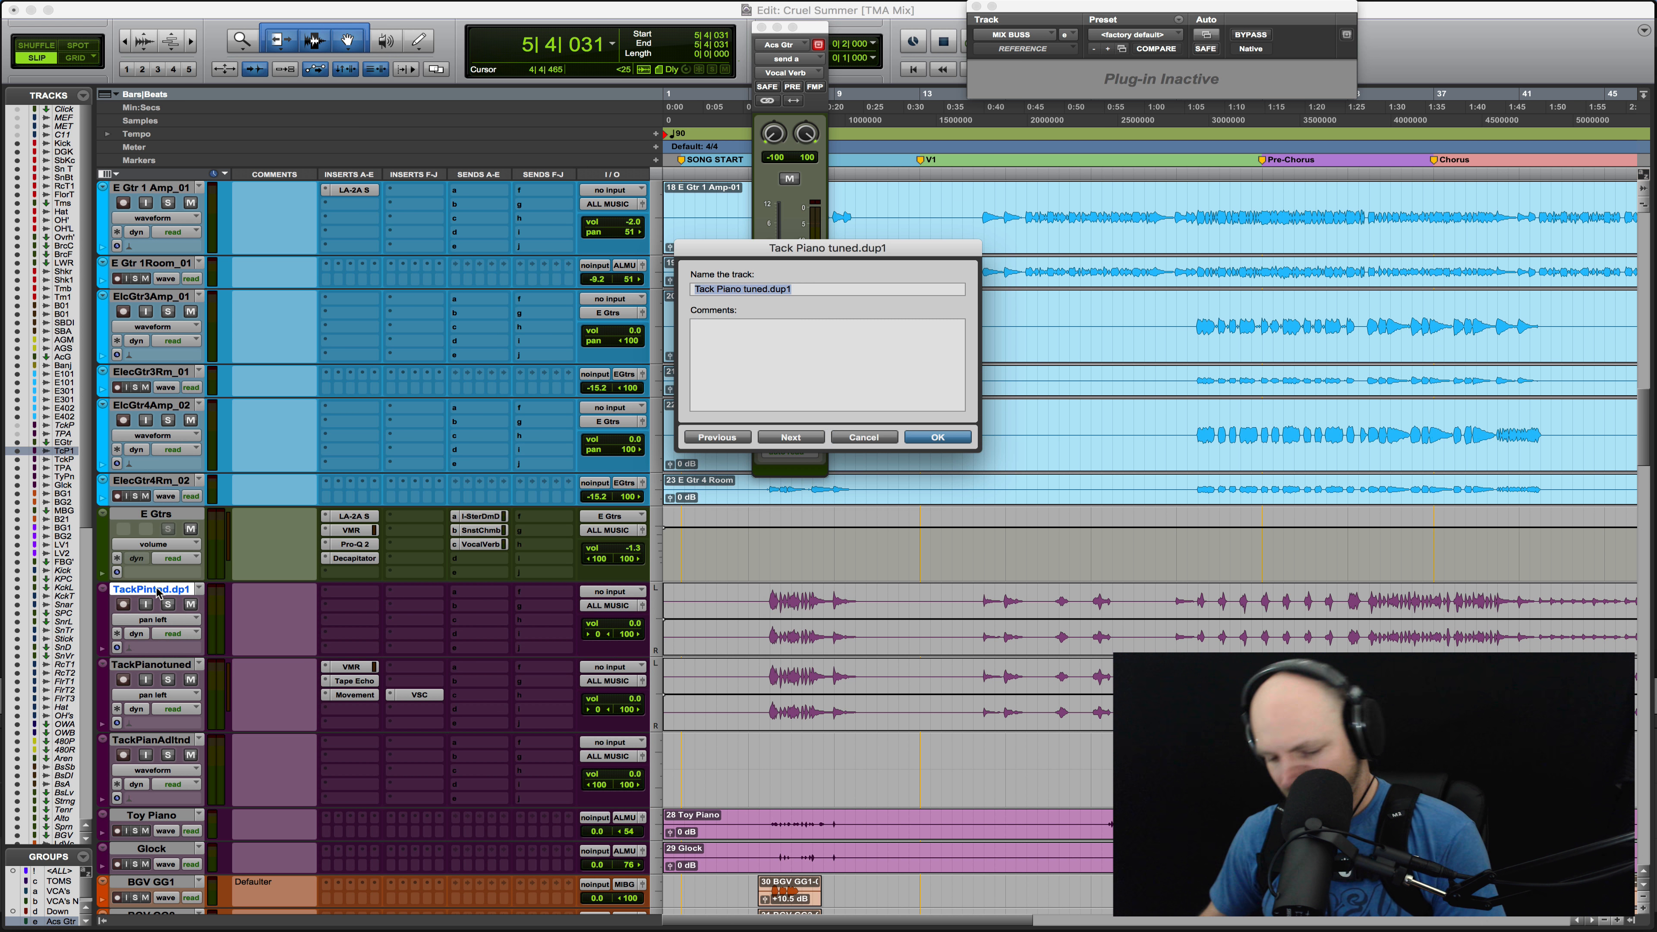
{"action": "type", "text": "Dry Piano"}
{"action": "key", "text": "Return"}
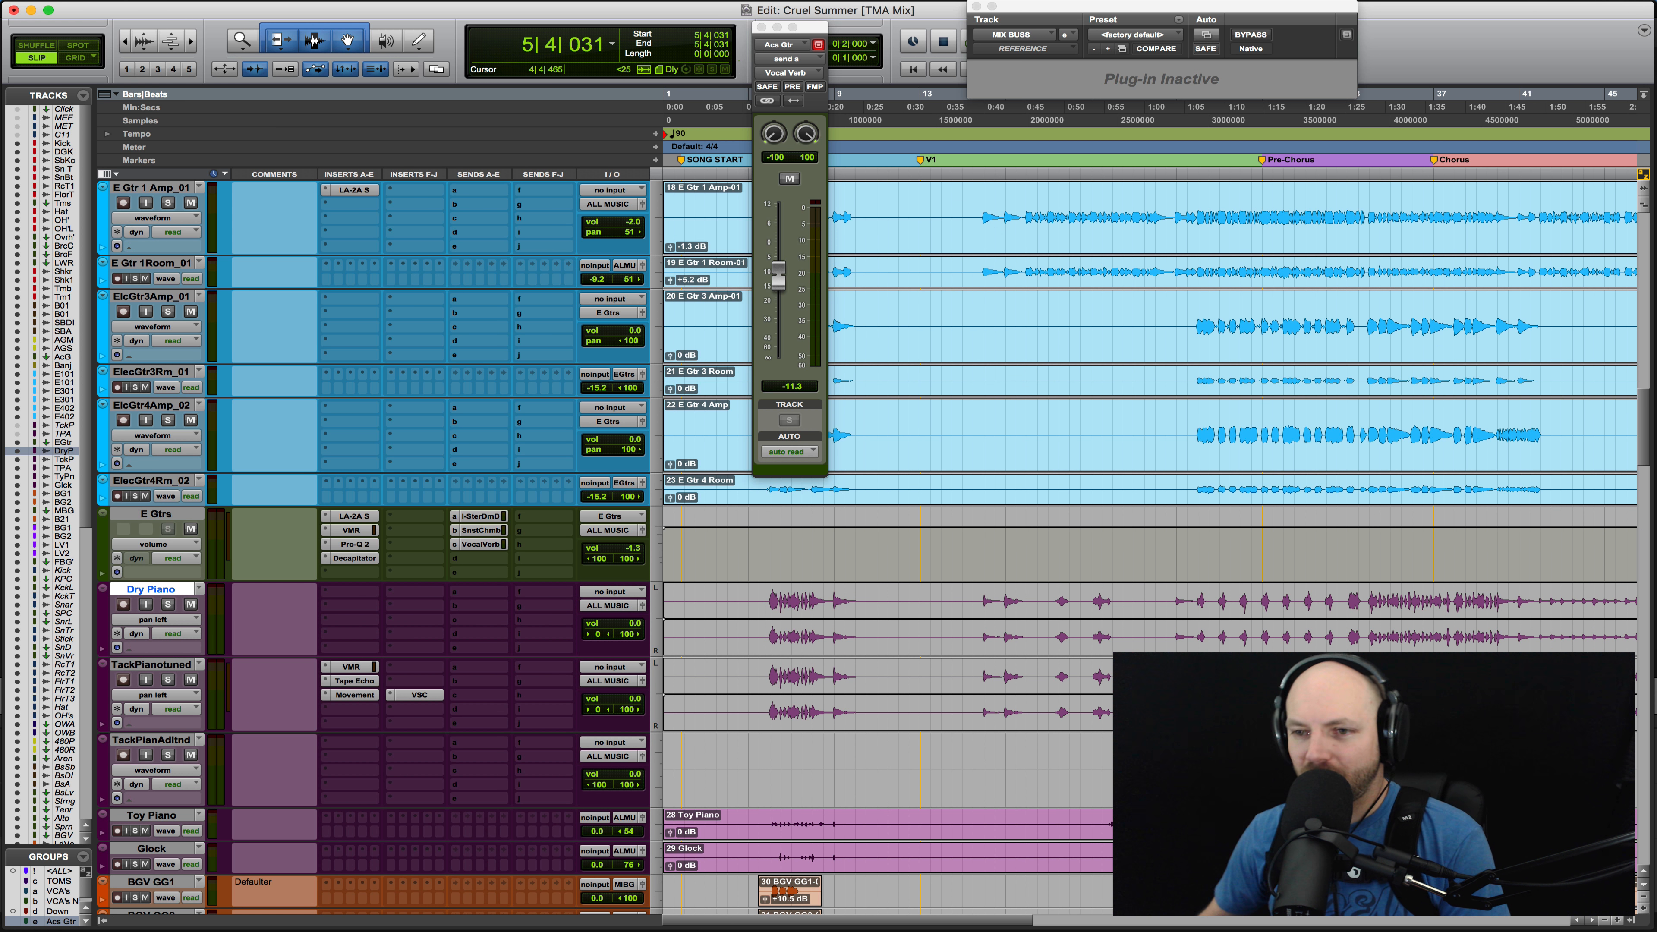
Rename the original tuned tack piano track as Wet Piano
{"action": "double_click", "coordinate": [173, 664]}
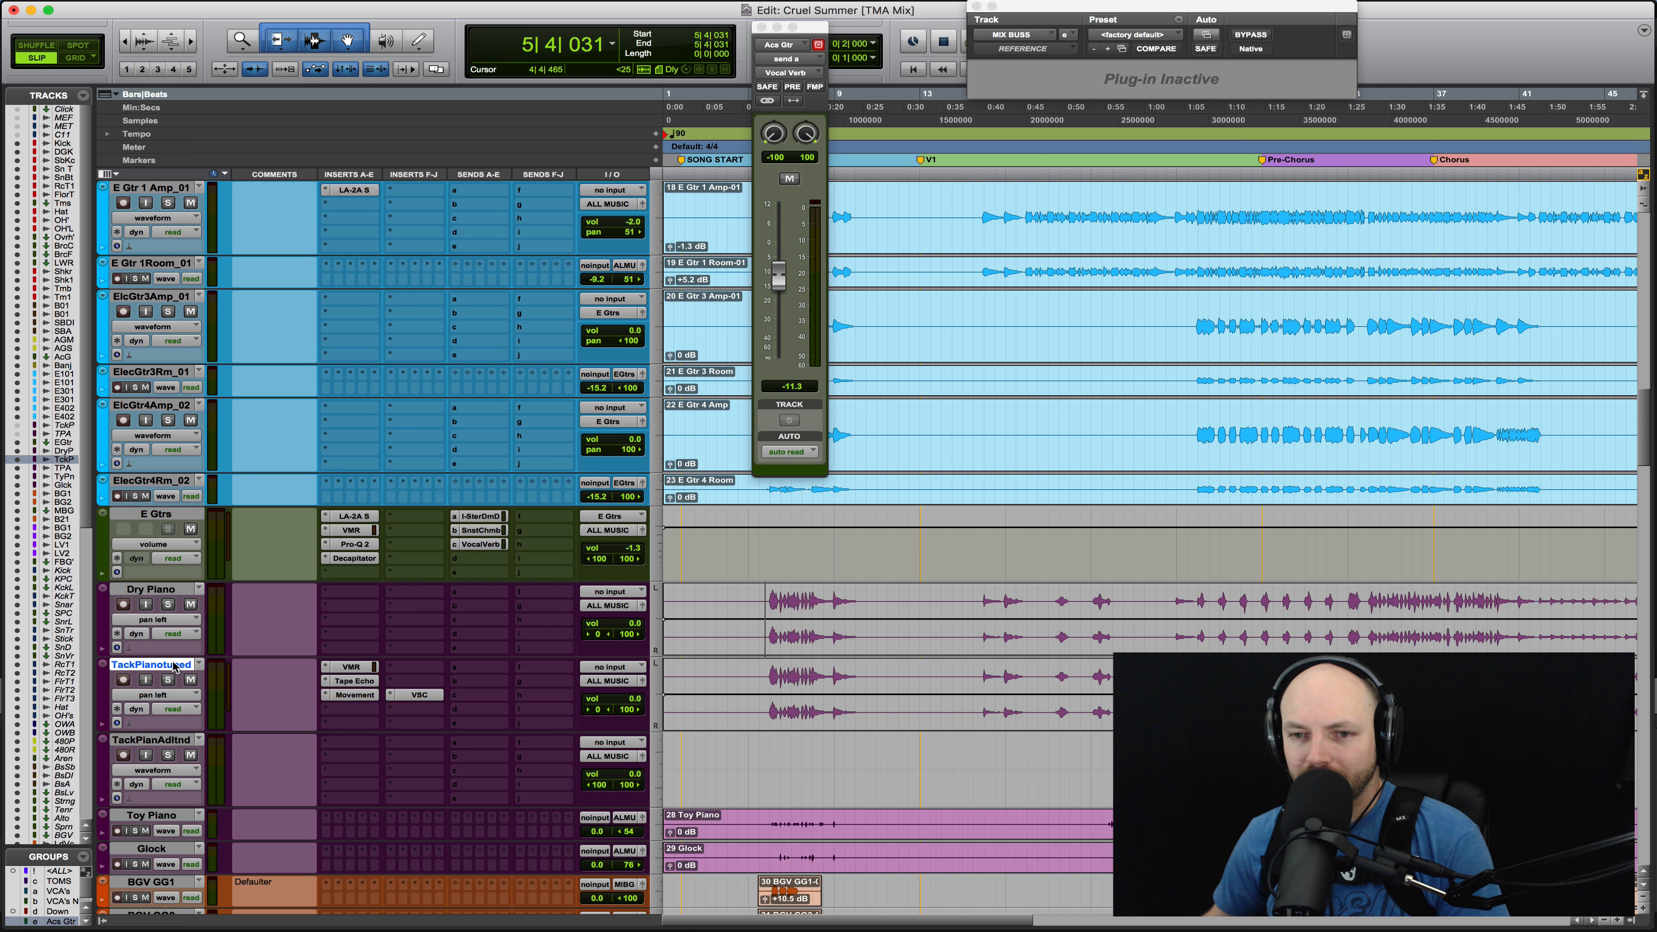
{"action": "type", "text": "Wet Piano"}
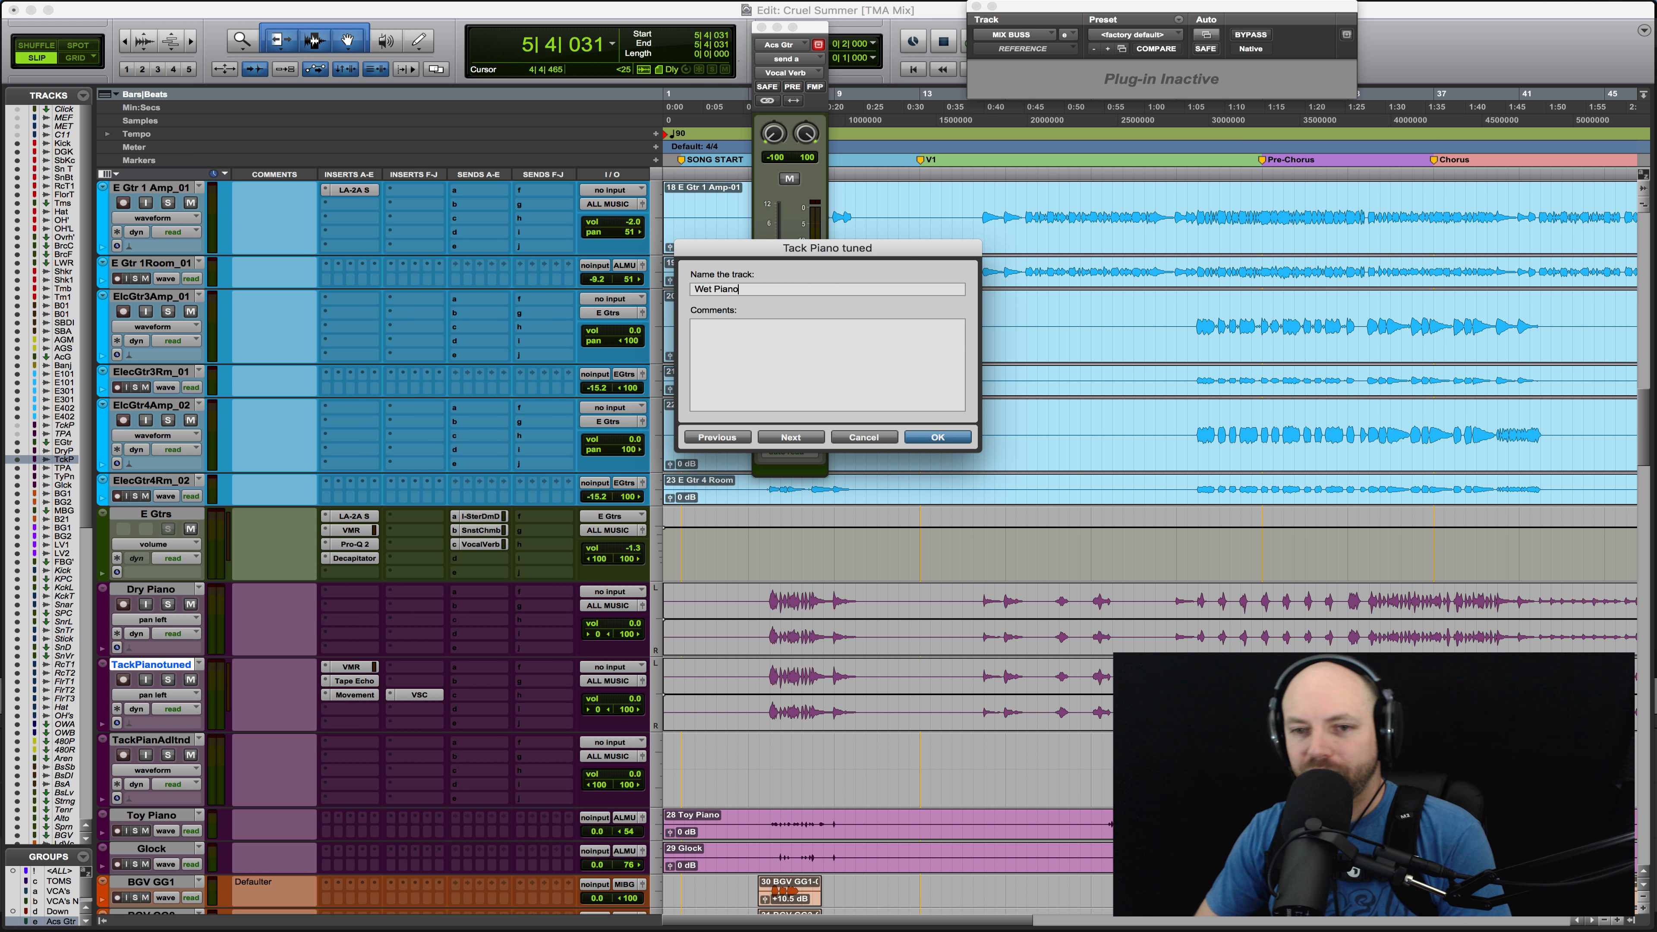
{"action": "key", "text": "Return"}
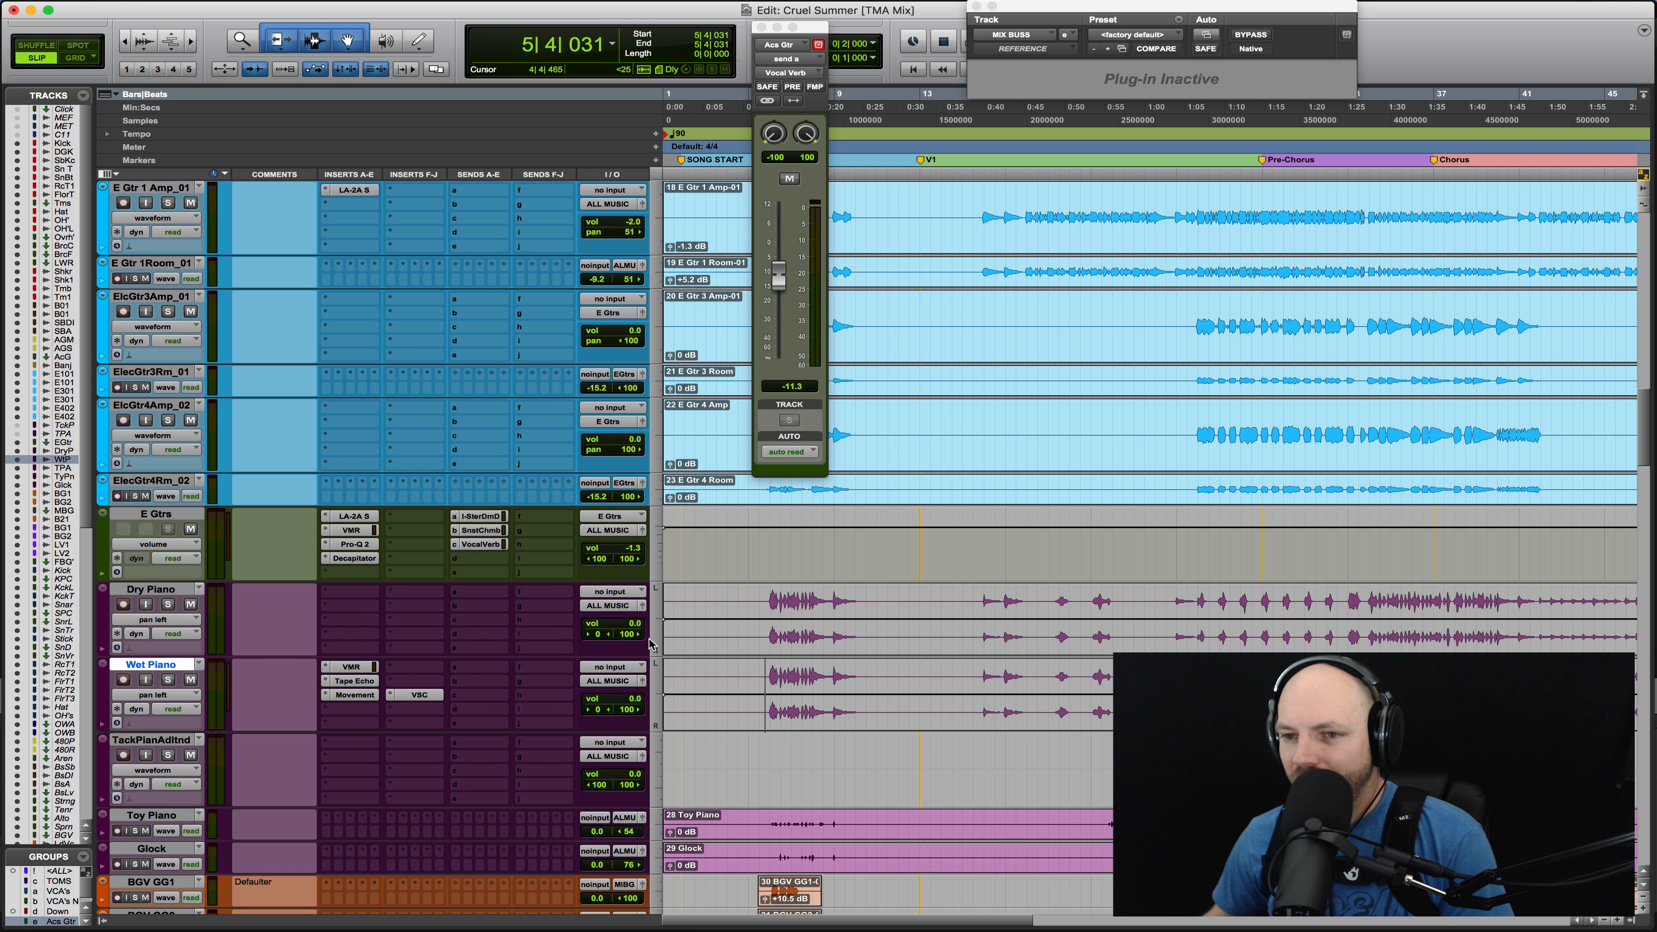
Show the Wet Piano track's waveform and trim its clip start to about bar 15, beat 2
{"action": "key", "text": "minus"}
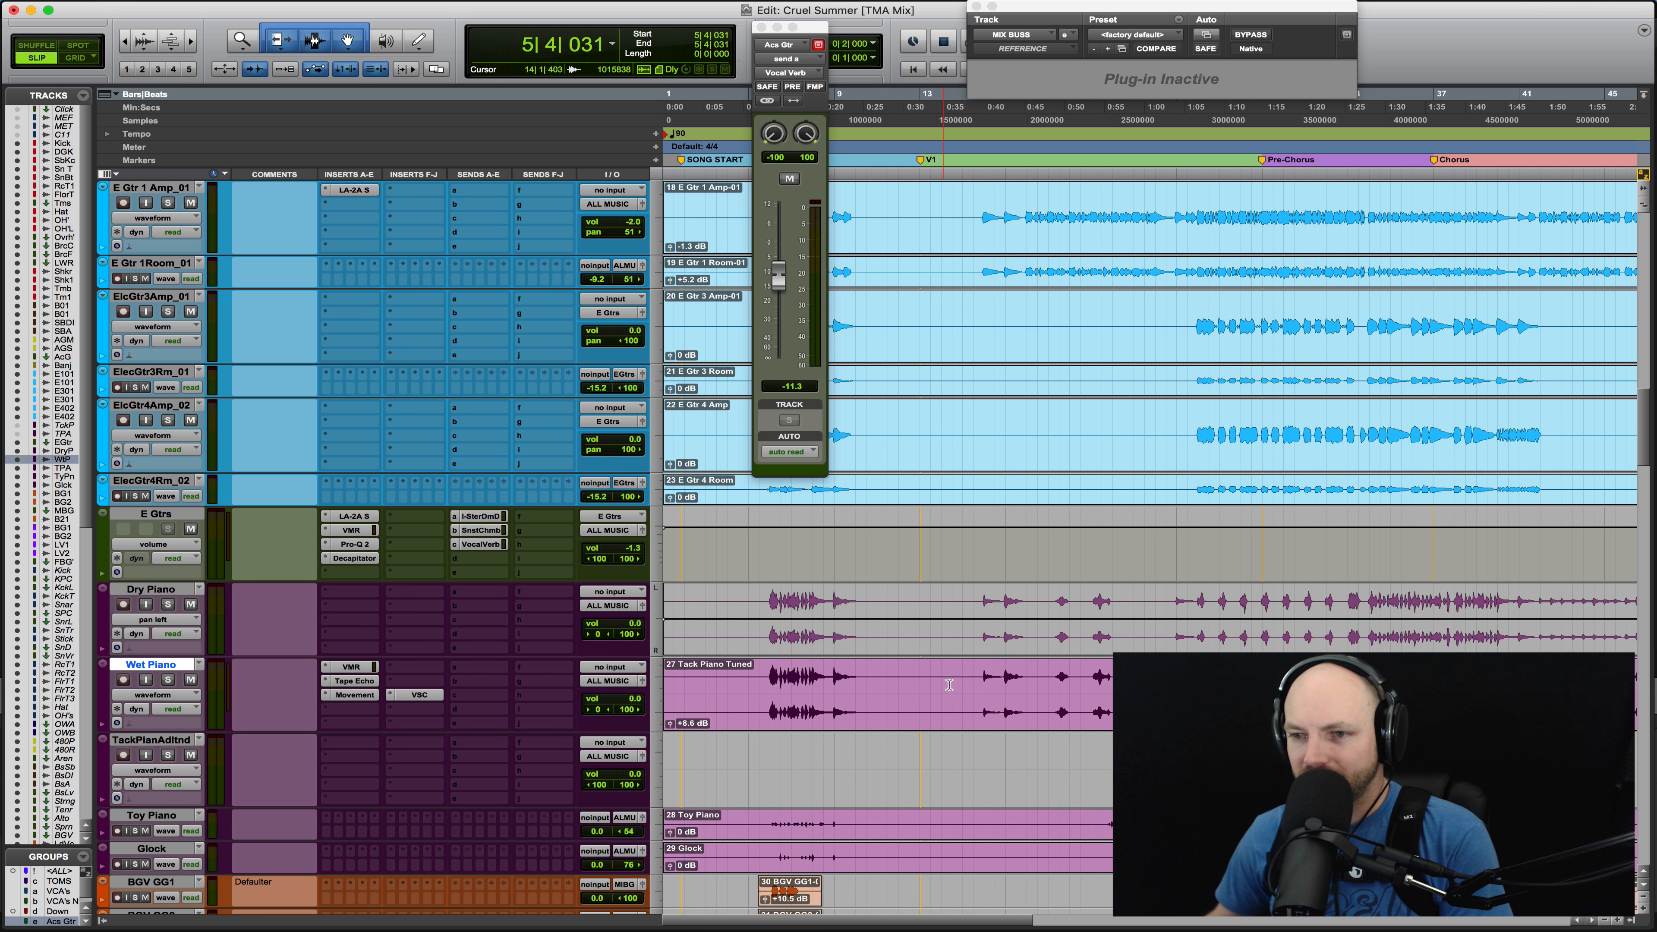
{"action": "left_click", "coordinate": [972, 685]}
{"action": "key", "text": "a"}
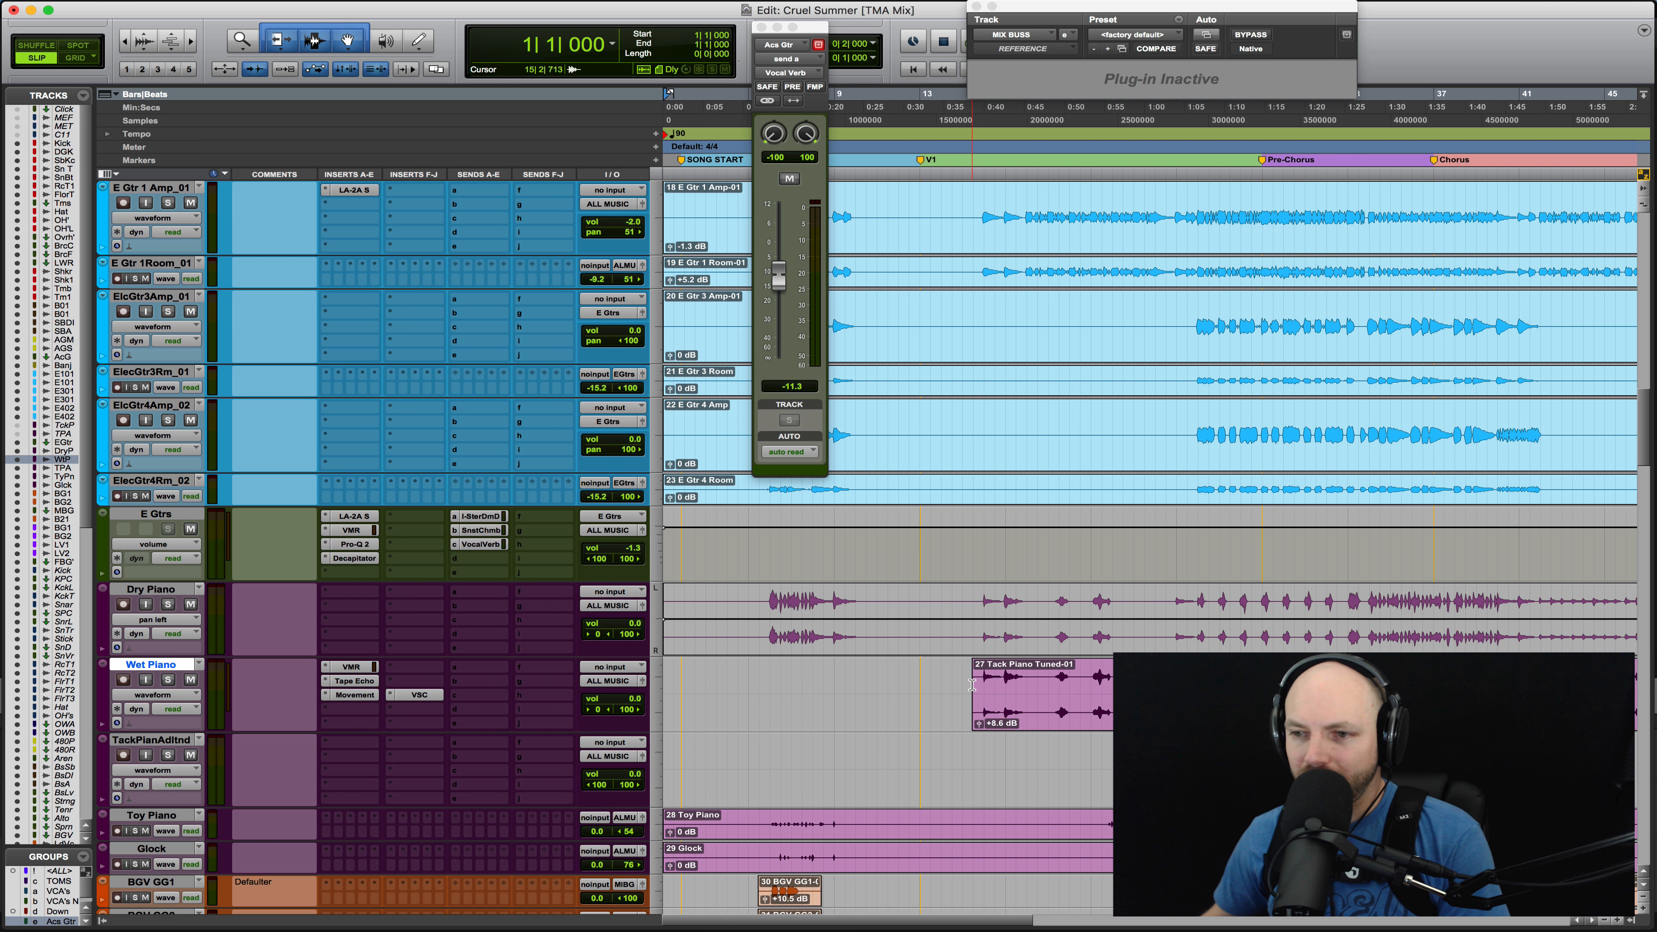
Solo the Dry Piano and Wet Piano tracks together, play briefly from bar 16, and clear the solos
{"action": "left_click", "coordinate": [173, 589], "text": "shift"}
{"action": "key", "text": "shift+s"}
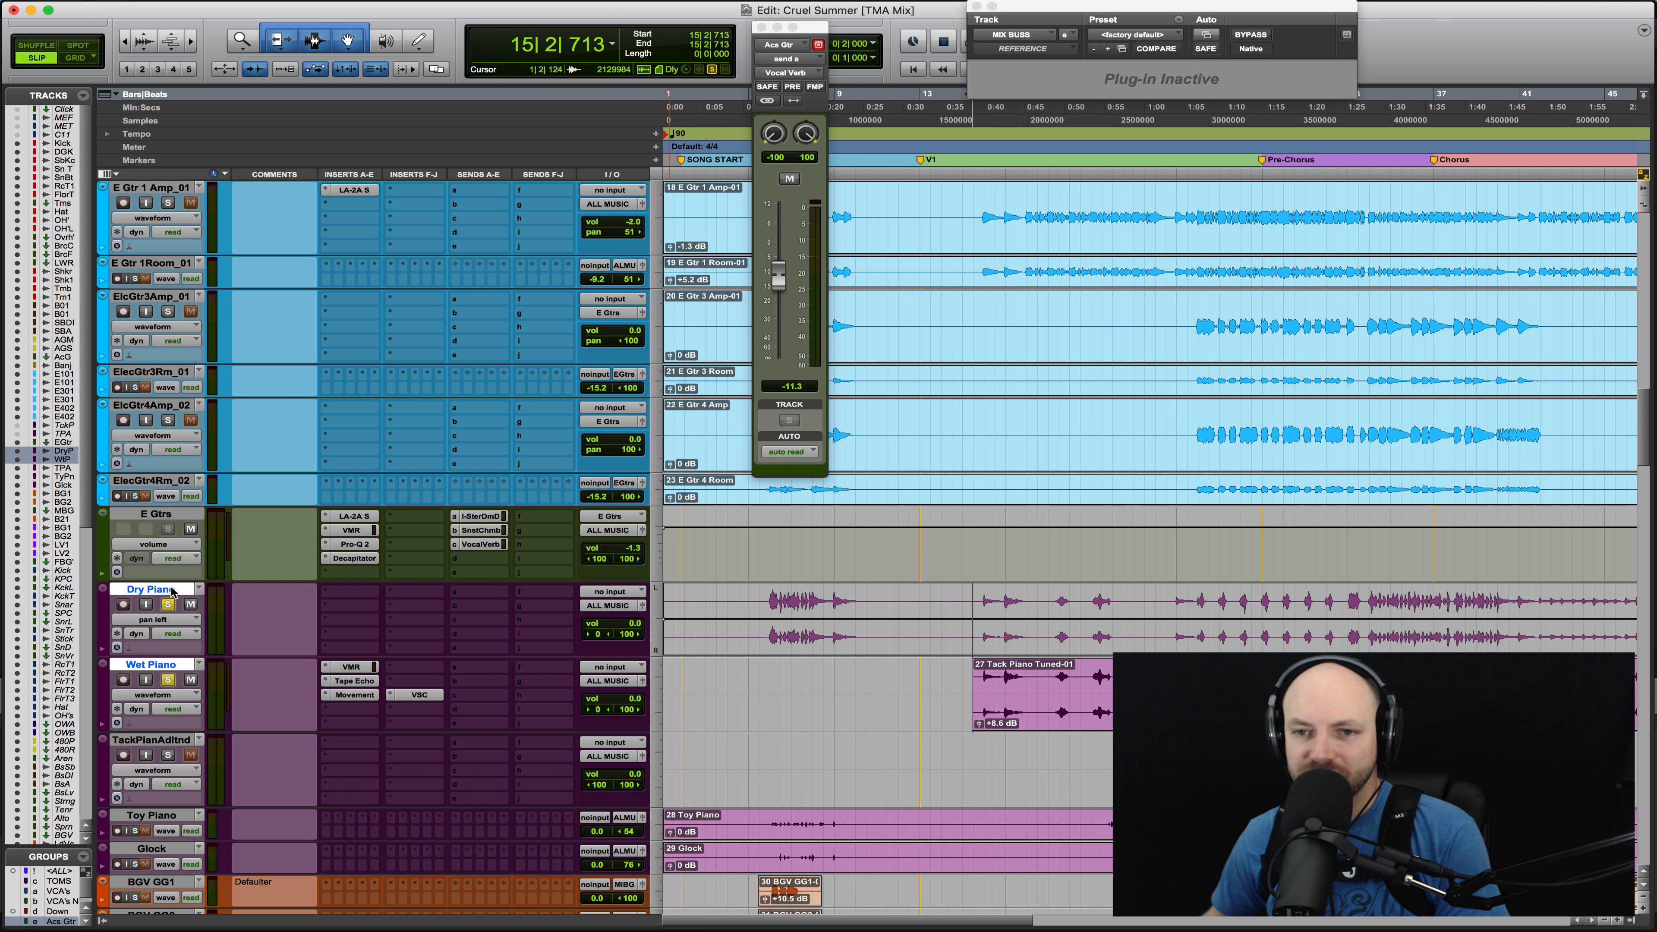
{"action": "key", "text": "Tab"}
{"action": "key", "text": "space"}
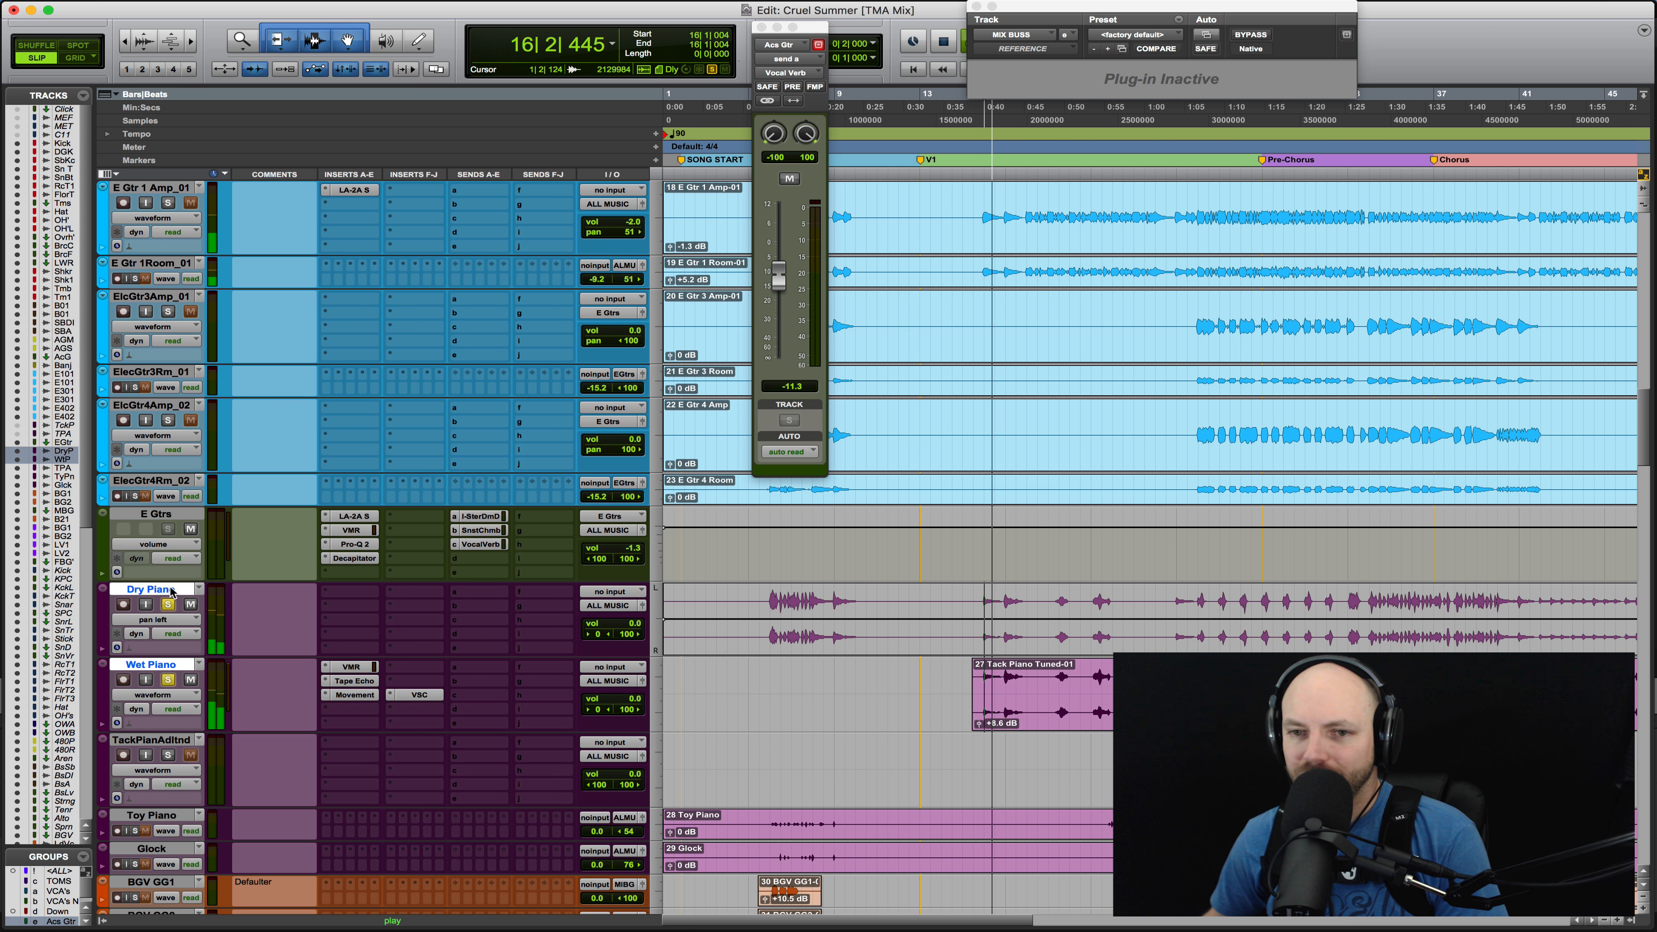
{"action": "key", "text": "space"}
{"action": "left_click", "coordinate": [168, 605]}
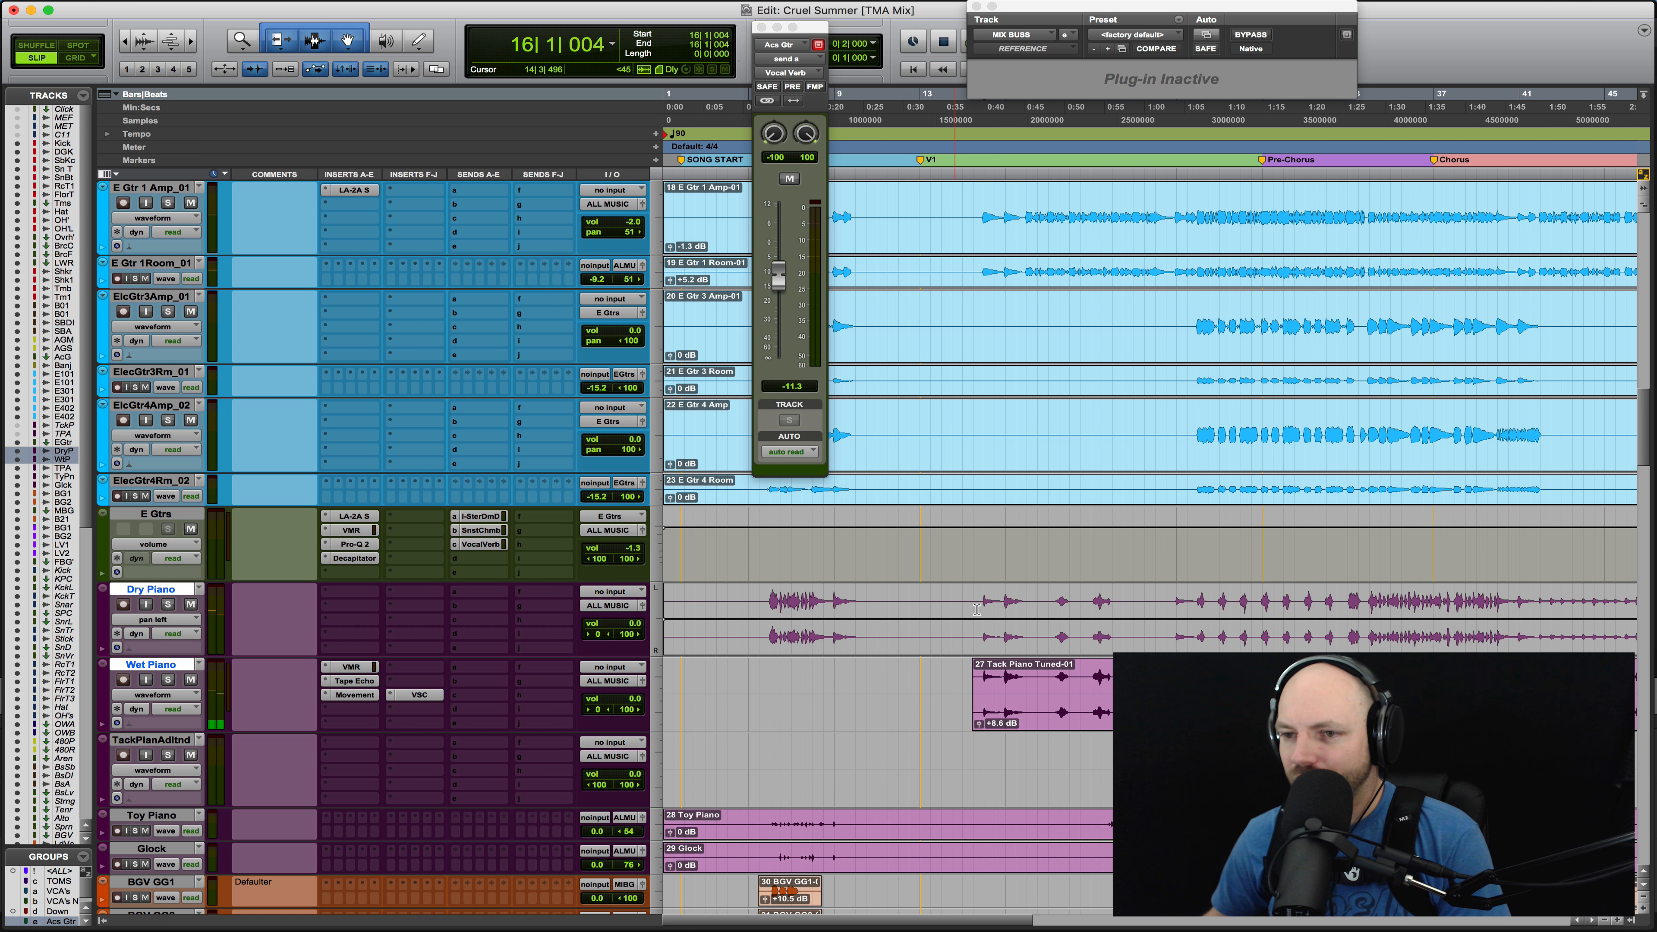
Show the Dry Piano track's waveform and delete its audio from about bar 15, beat 3 to bar 24, beat 3
{"action": "key", "text": "minus"}
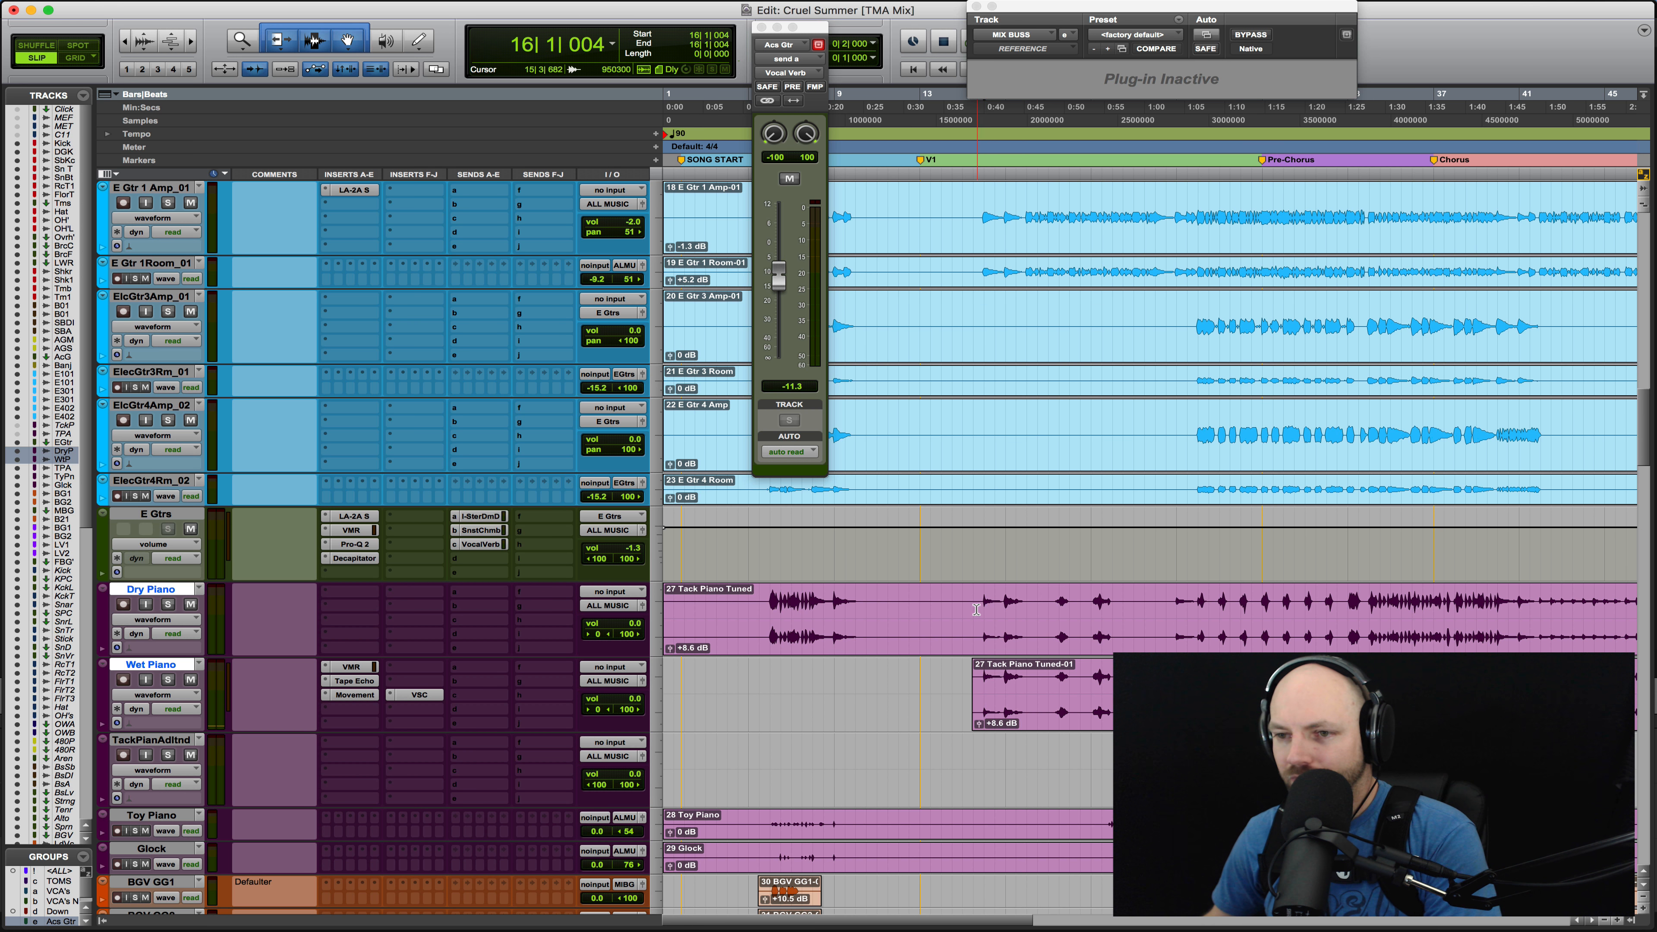
{"action": "left_click_drag", "start_coordinate": [974, 611], "coordinate": [1166, 603]}
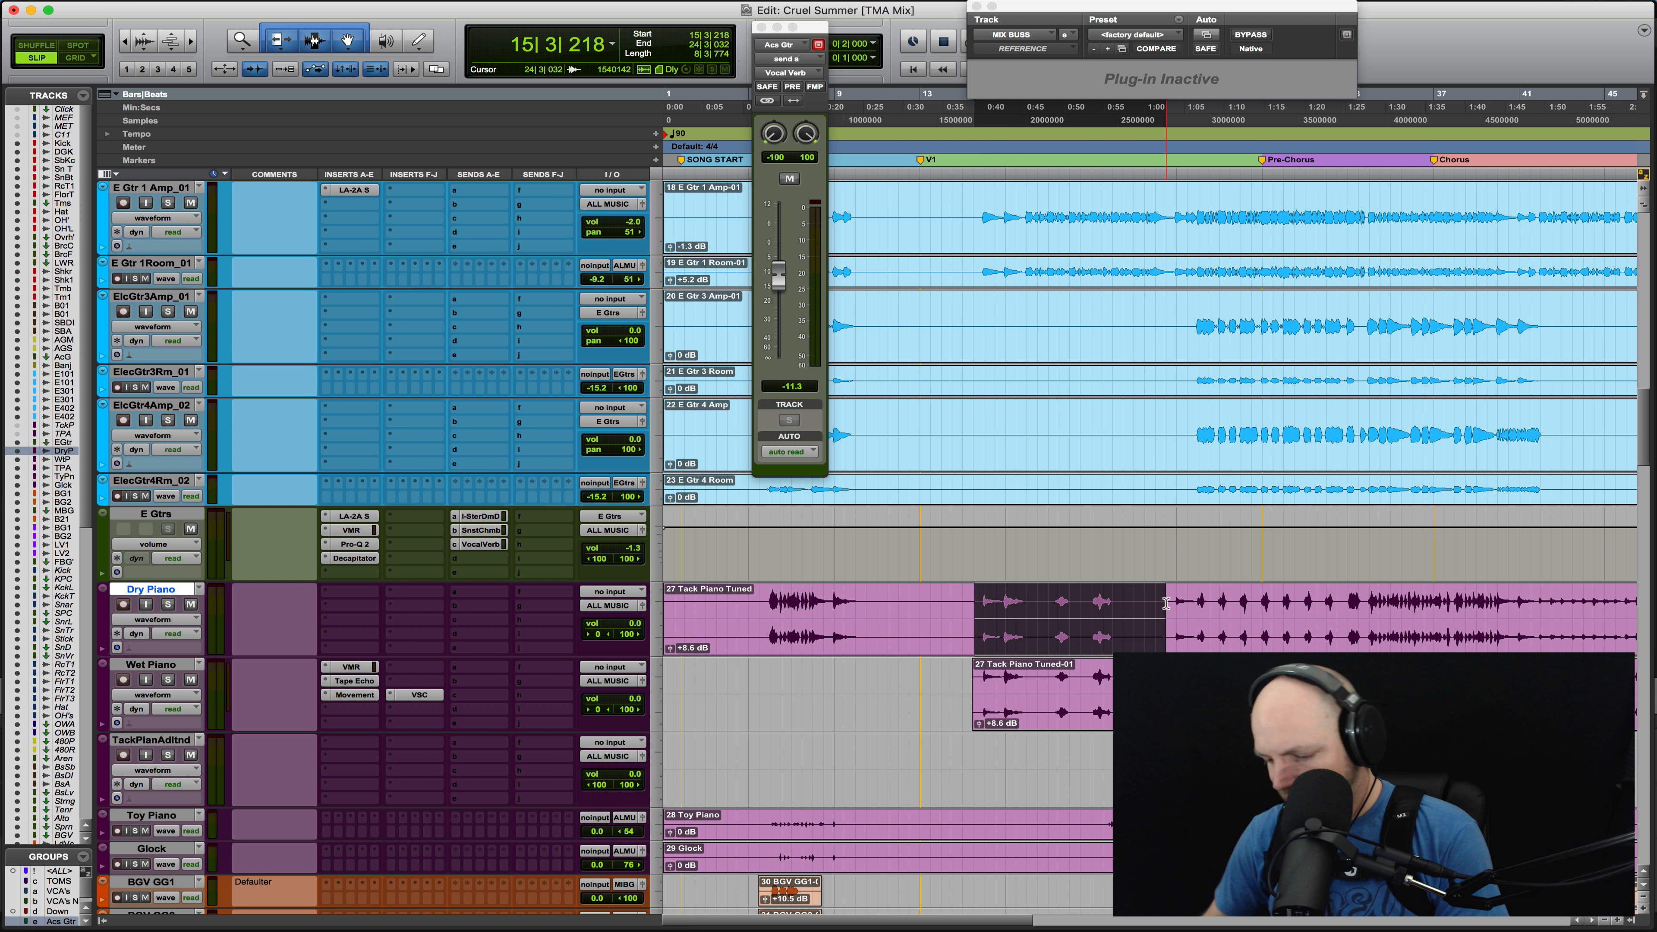
{"action": "key", "text": "Delete"}
Audition the soloed Dry Piano from the end of bar 24, then stop playback and clear its solo
{"action": "key", "text": "shift+s"}
{"action": "left_click", "coordinate": [1176, 601]}
{"action": "key", "text": "space"}
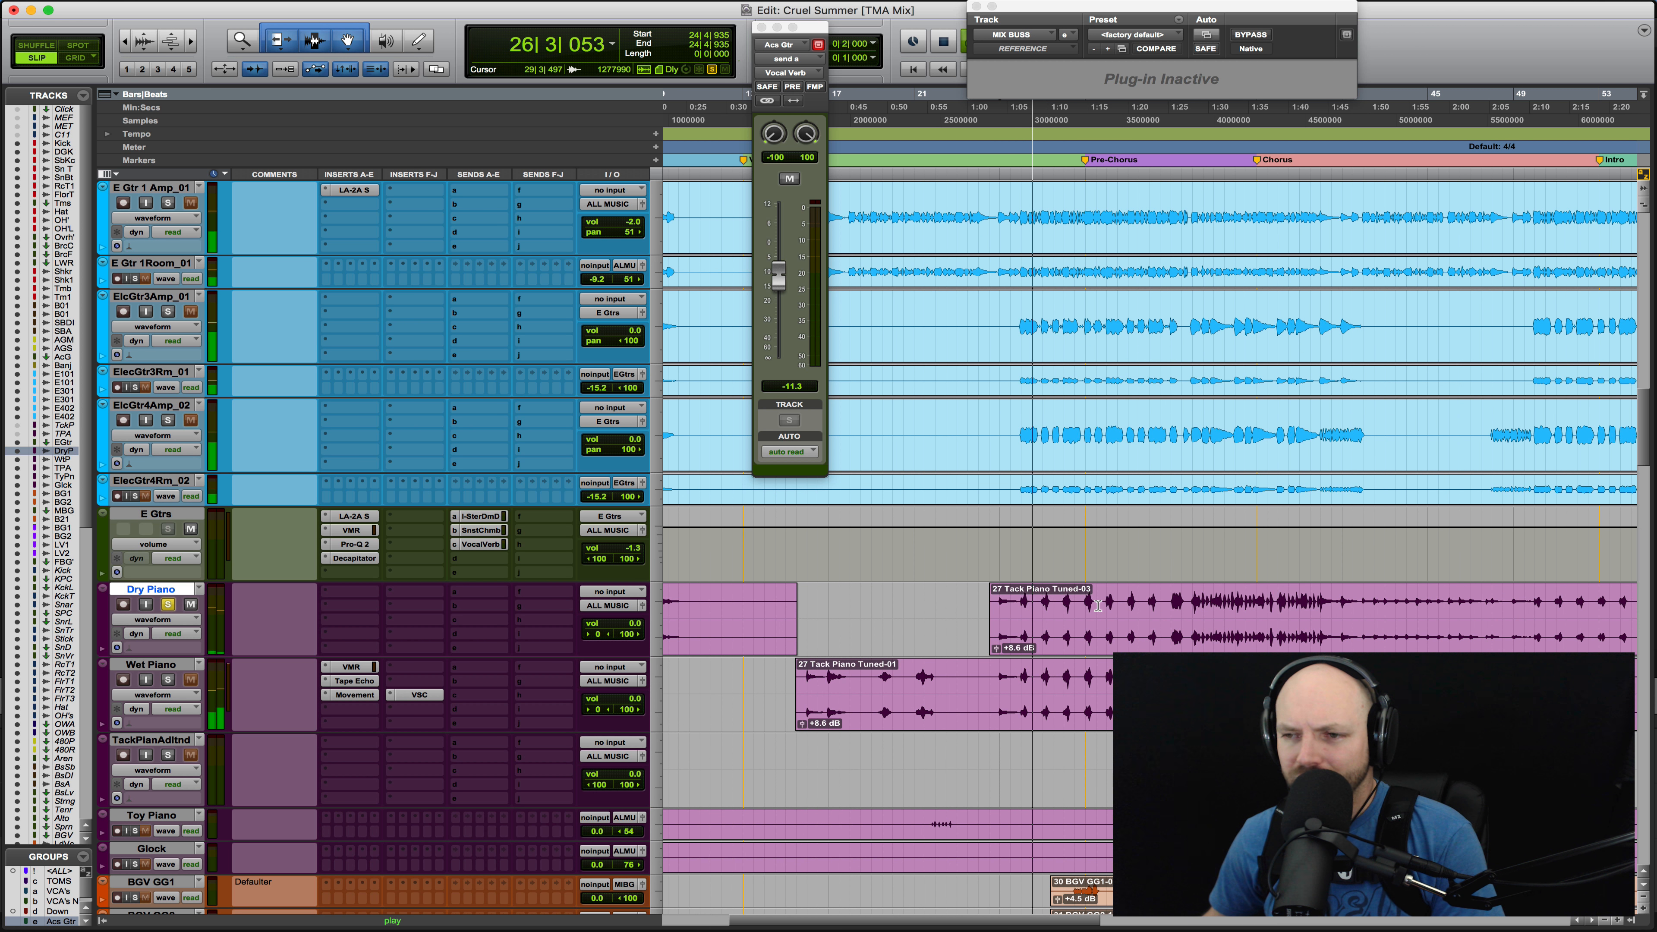
{"action": "key", "text": "space"}
{"action": "key", "text": "shift+s"}
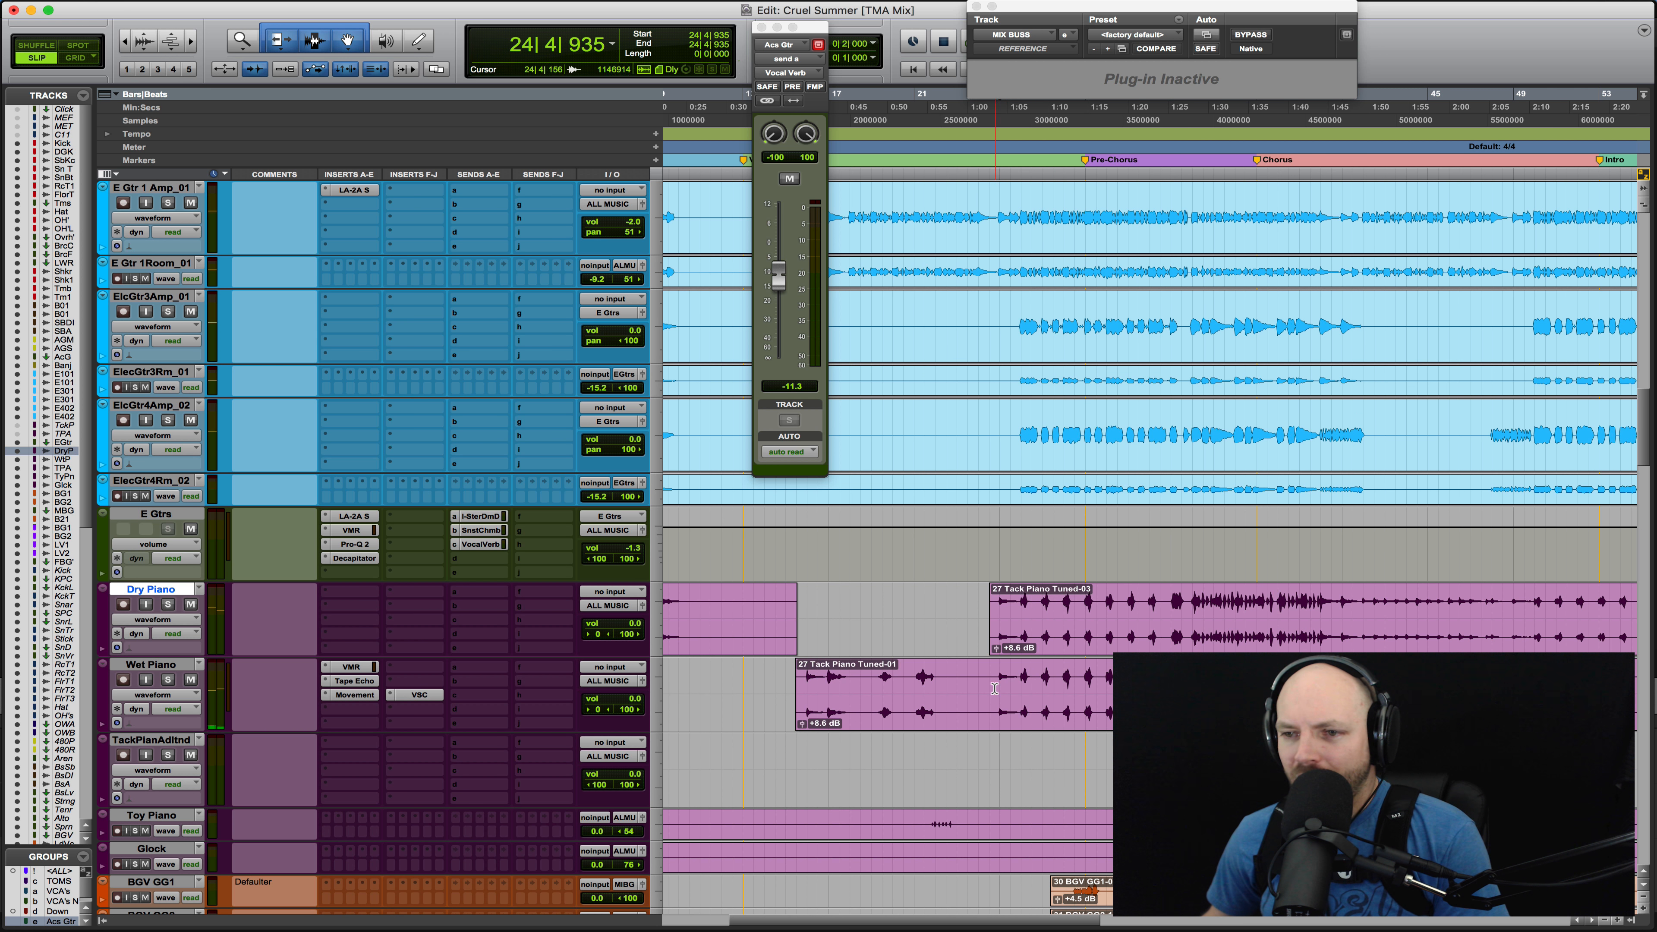
Trim the start of the second Dry Piano clip to 25|4|959, just before the pre-chorus
{"action": "left_click", "coordinate": [1015, 684]}
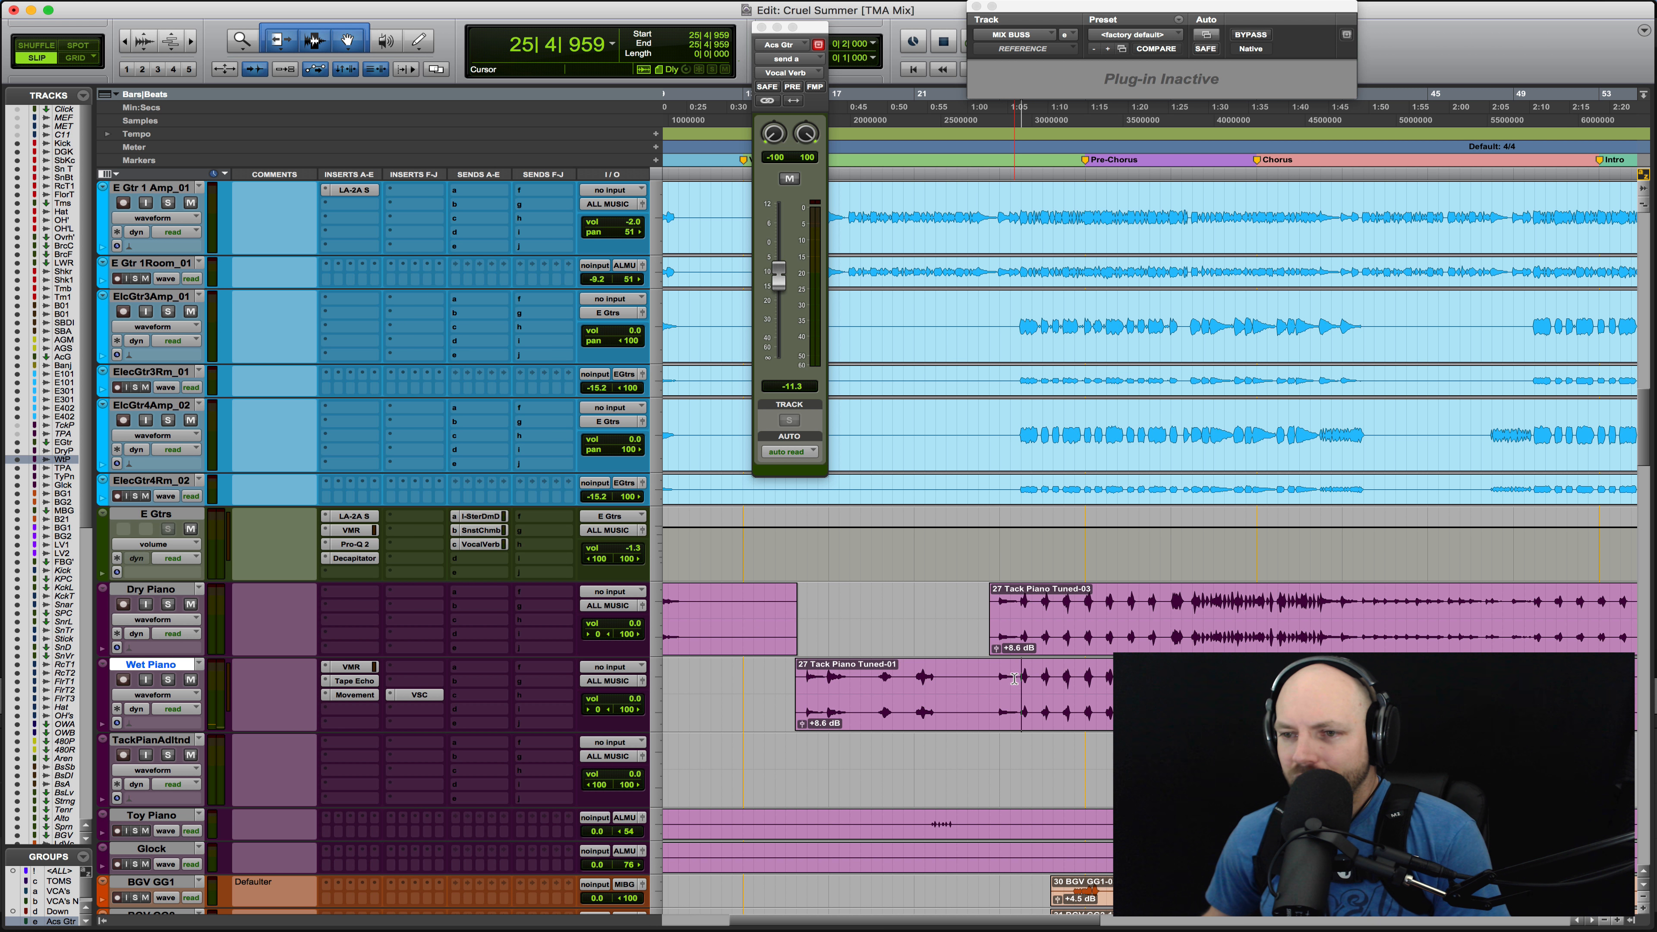
{"action": "left_click", "coordinate": [1010, 603]}
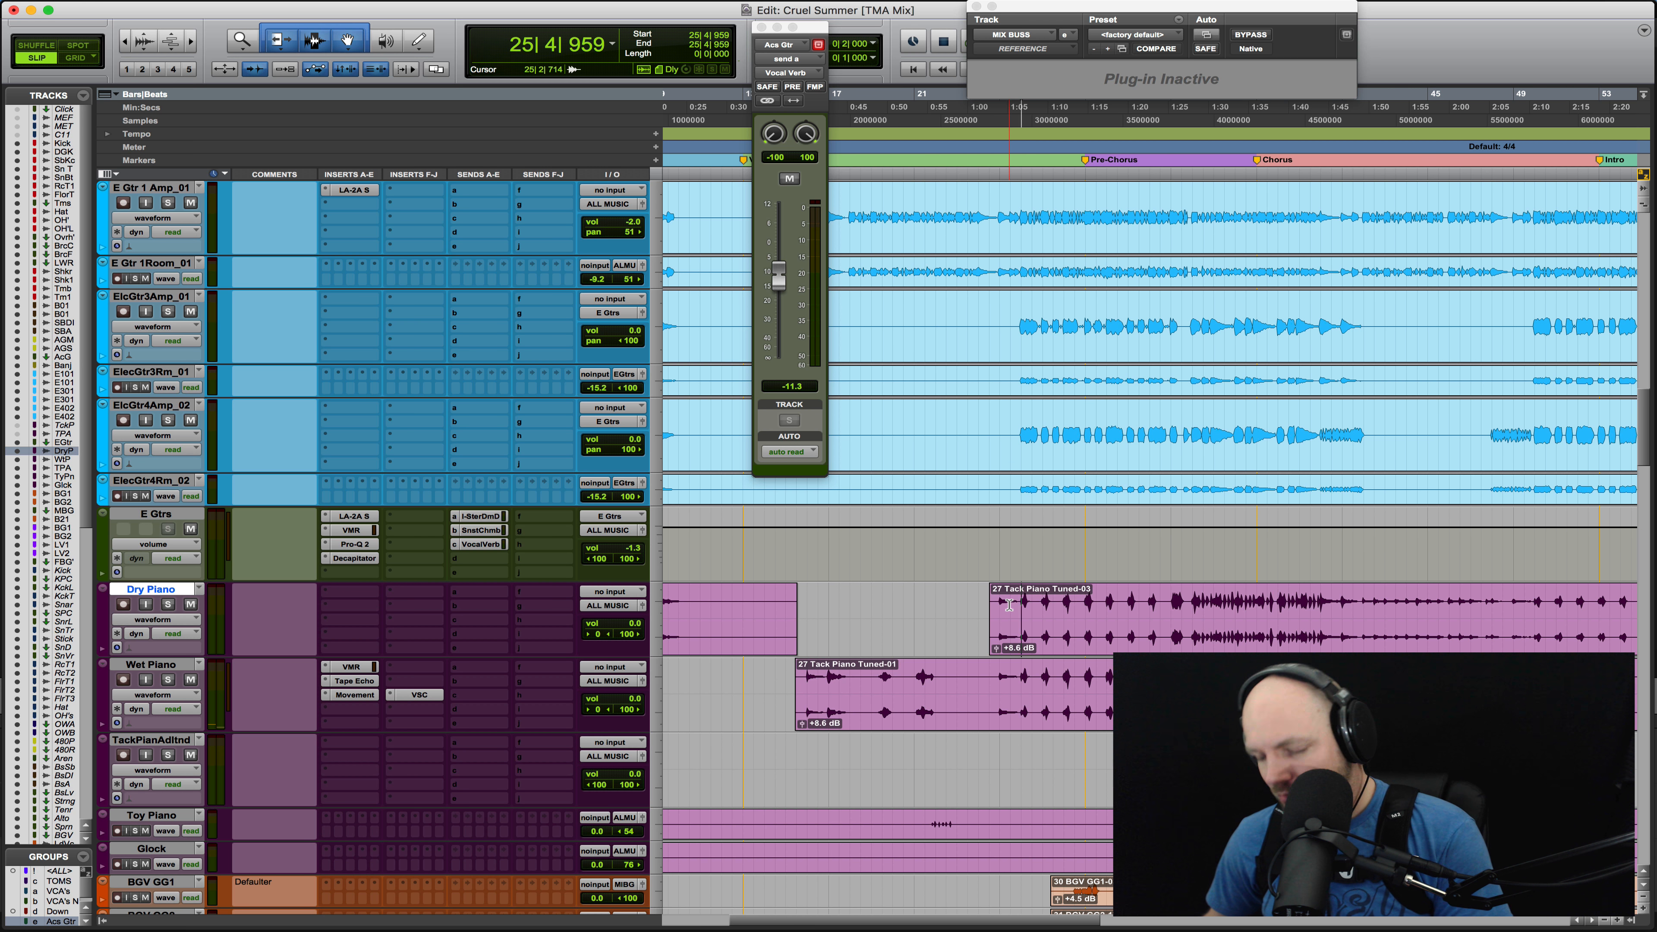
{"action": "left_click_drag", "start_coordinate": [1009, 605], "coordinate": [1039, 603]}
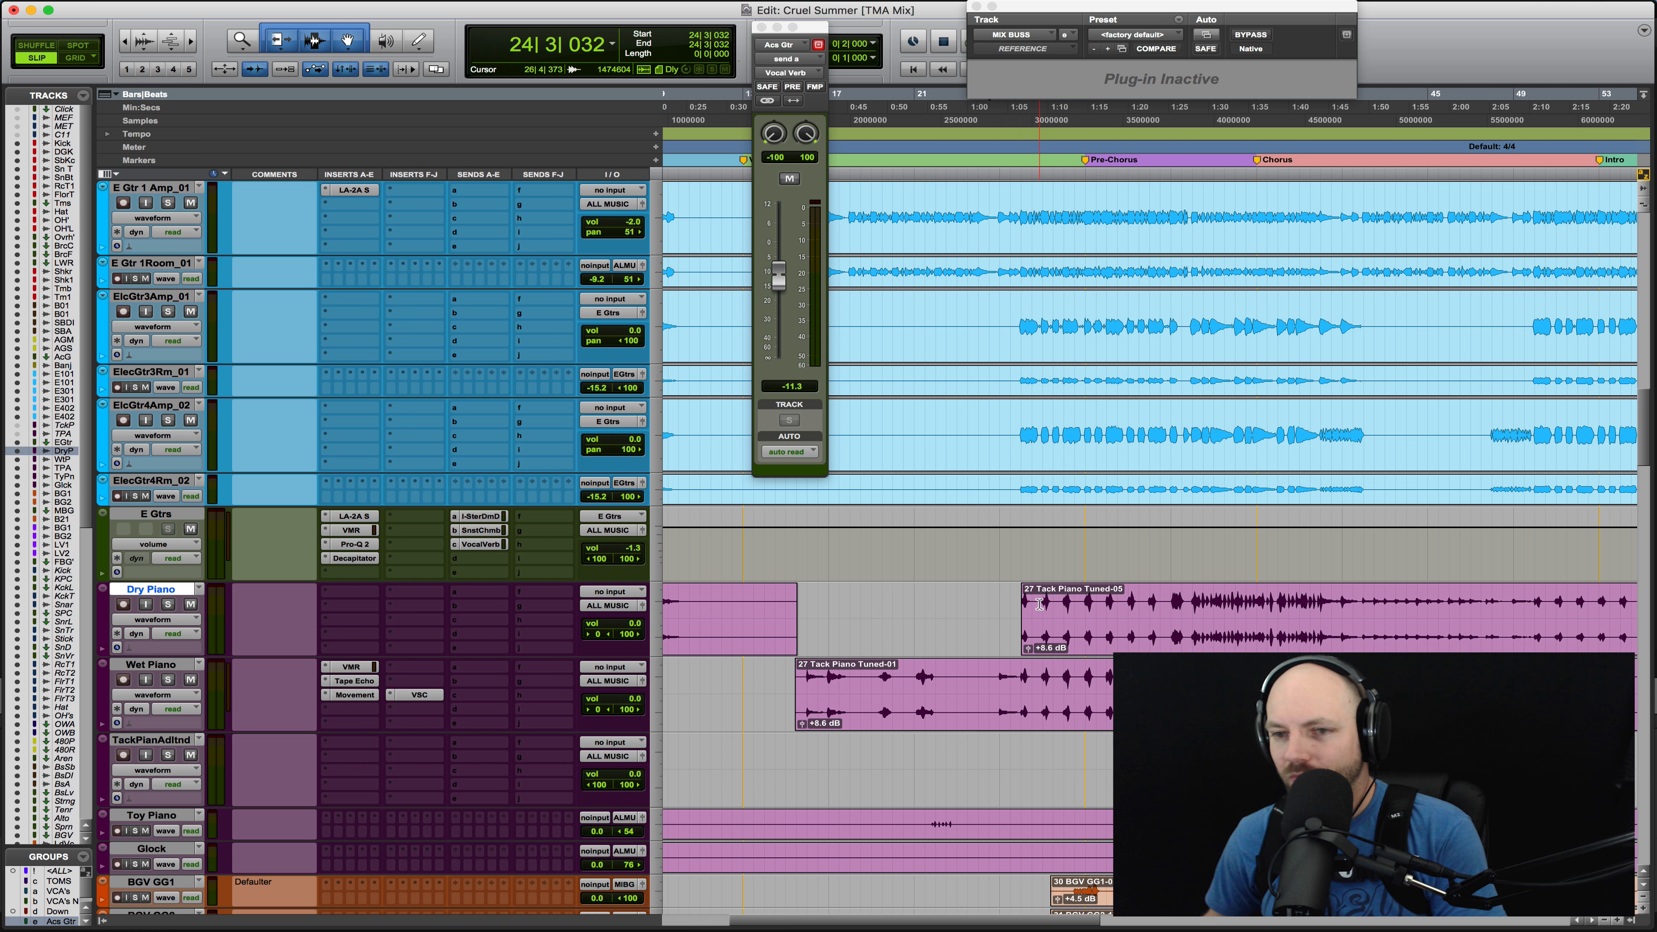
Play the full mix from bar 32 and again from the end of bar 40 to check the piano in the chorus
{"action": "left_click", "coordinate": [1165, 607]}
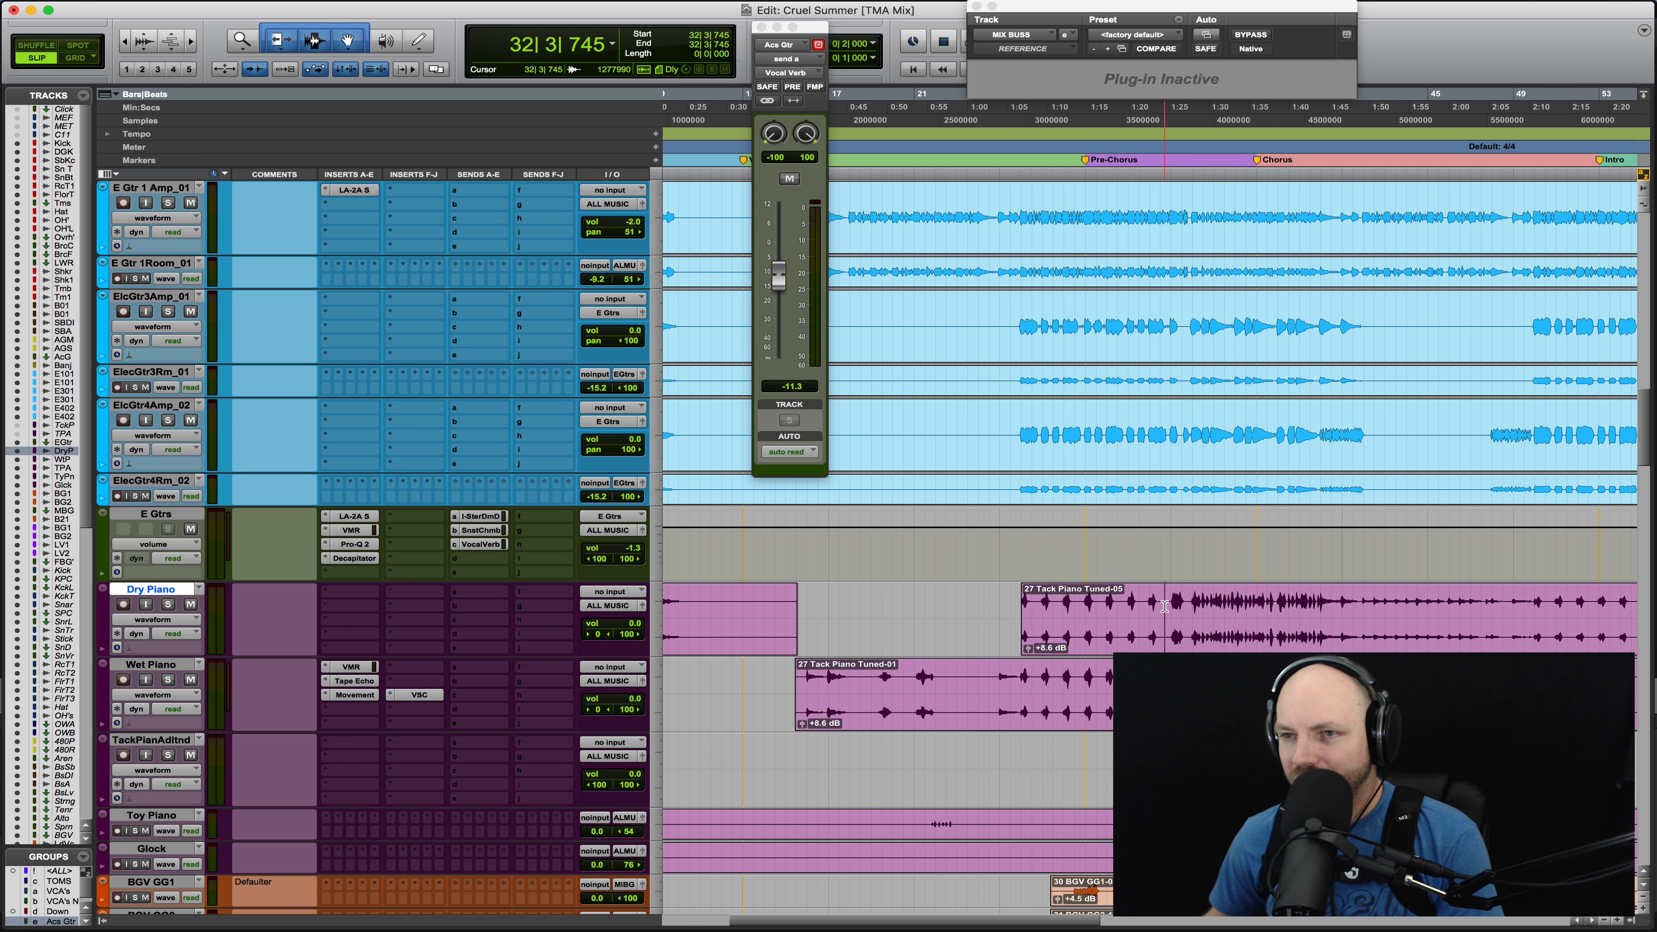
{"action": "key", "text": "space"}
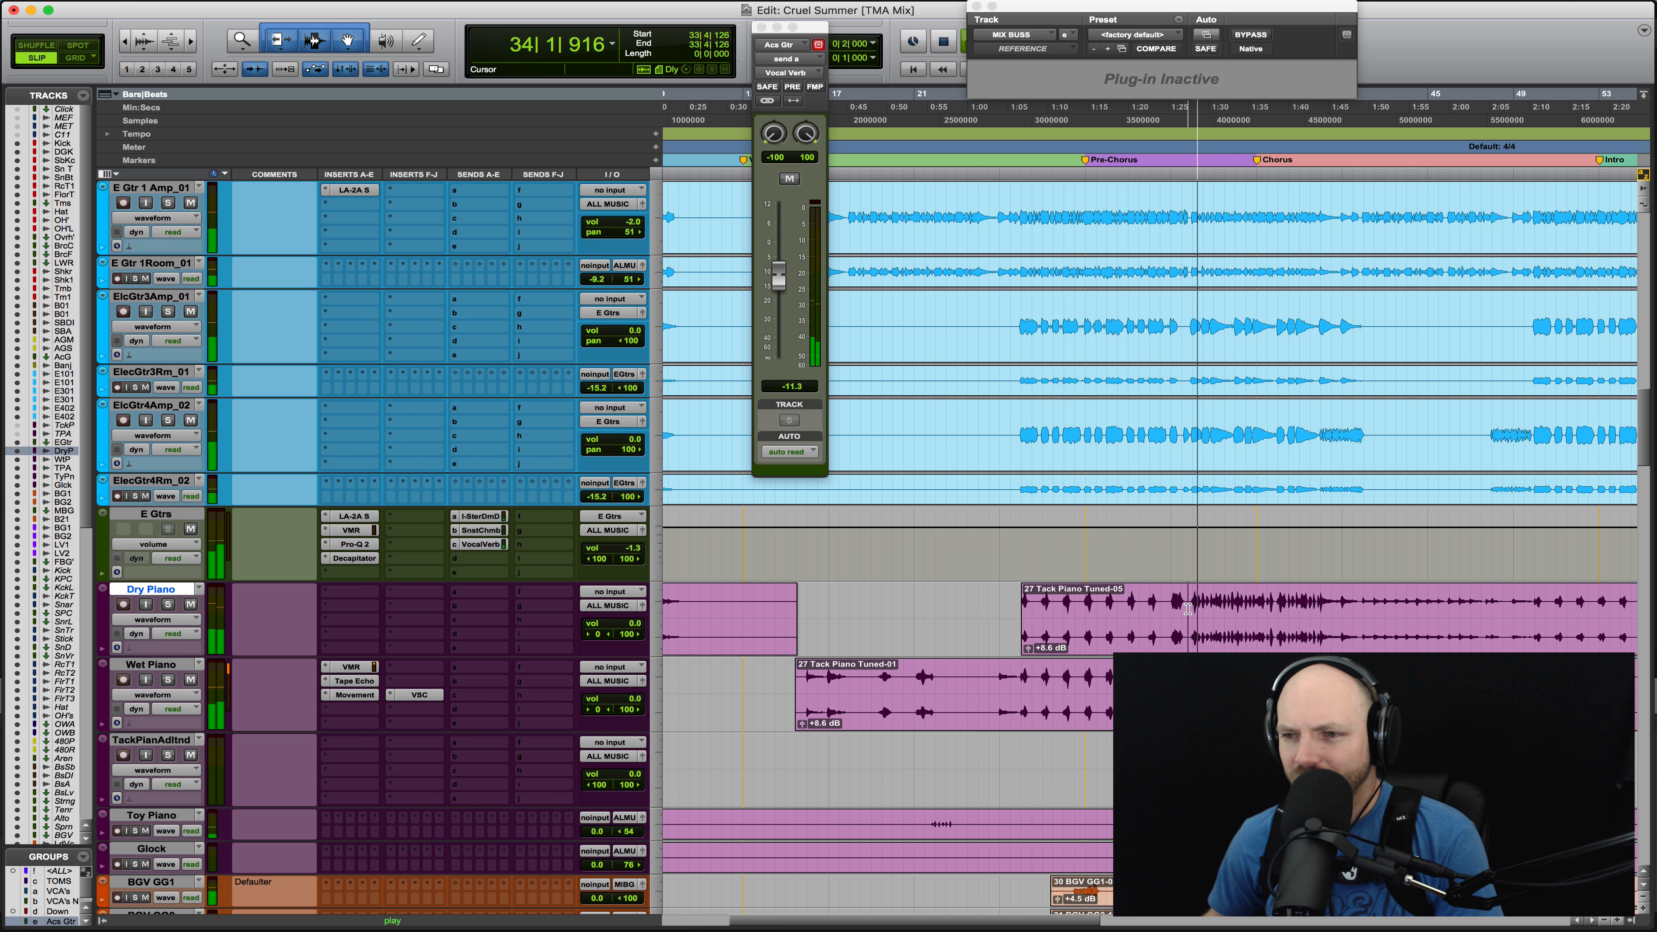
{"action": "scroll", "coordinate": [1255, 607], "scroll_direction": "right", "scroll_amount": 5}
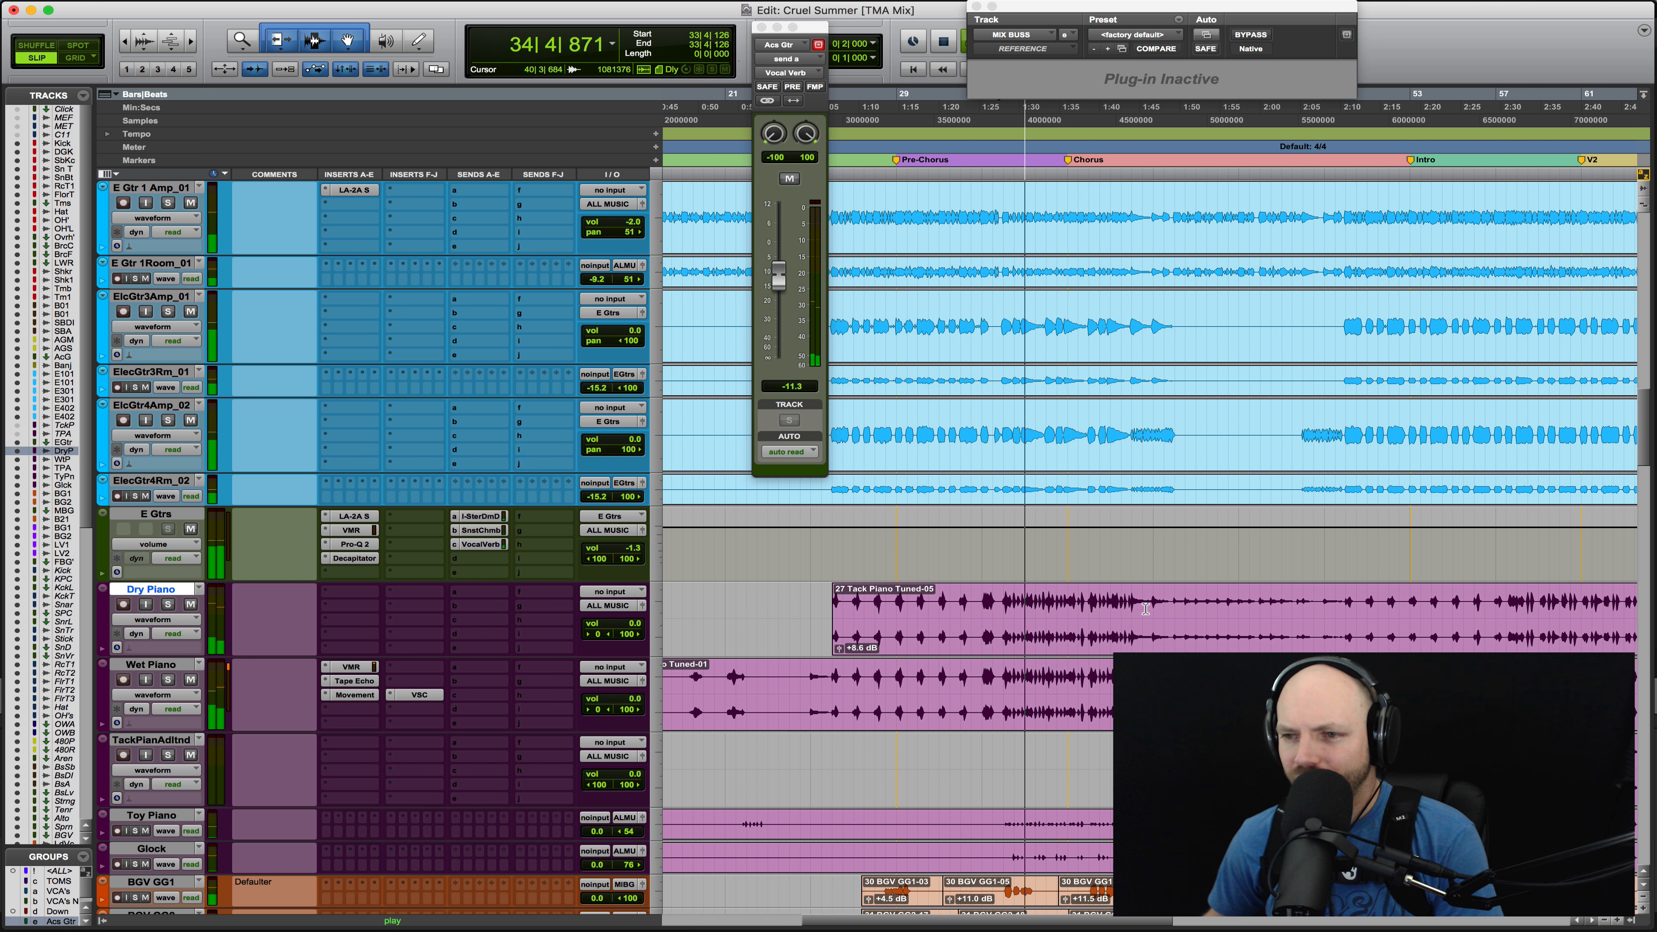
{"action": "left_click", "coordinate": [1145, 608]}
{"action": "left_click", "coordinate": [1152, 608]}
{"action": "key", "text": "space"}
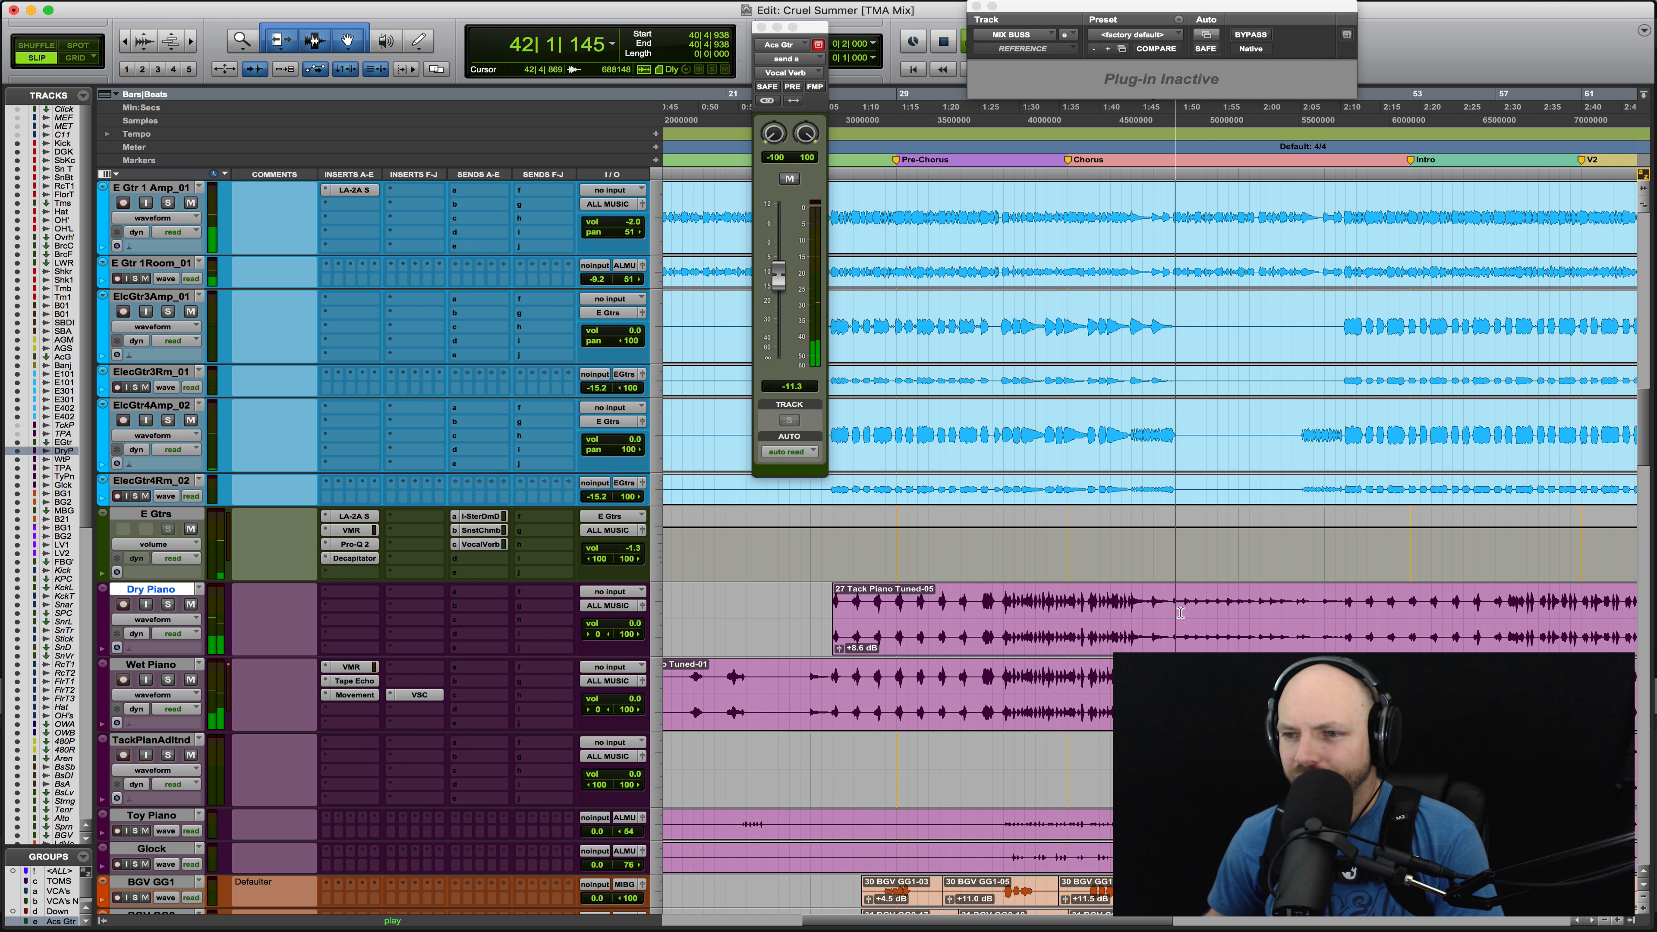
Solo the Dry Piano and audition its part from bar 49 and from bar 57
{"action": "key", "text": "shift+s"}
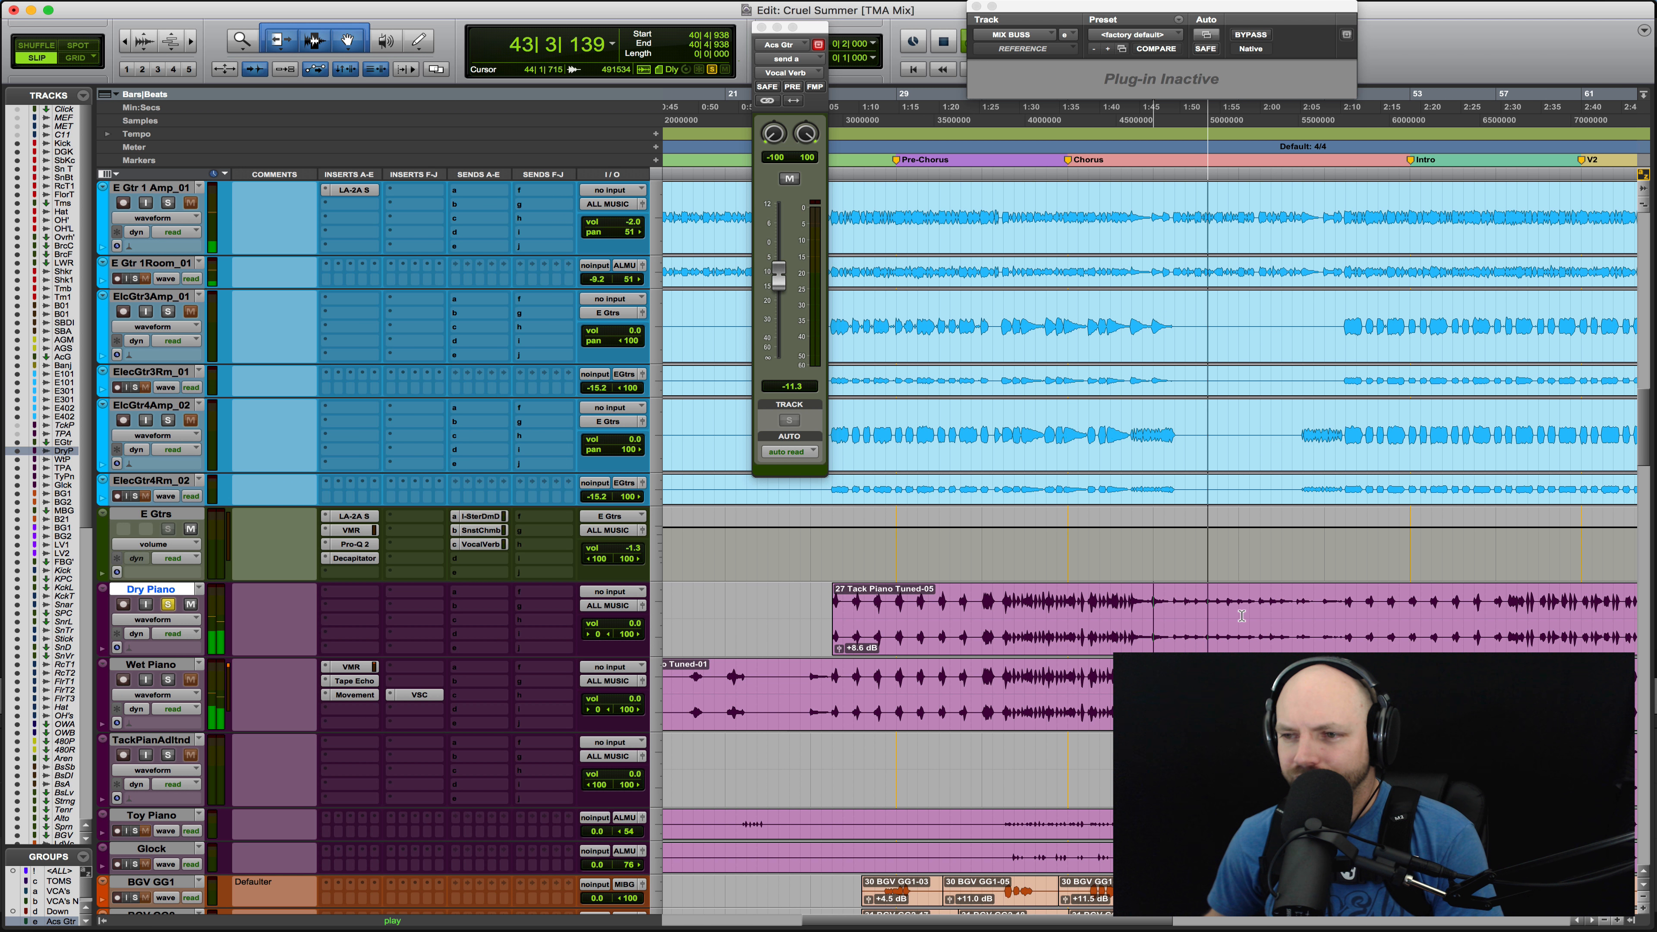
{"action": "left_click", "coordinate": [1323, 613]}
{"action": "key", "text": "space"}
{"action": "scroll", "coordinate": [1324, 614], "scroll_direction": "right", "scroll_amount": 3}
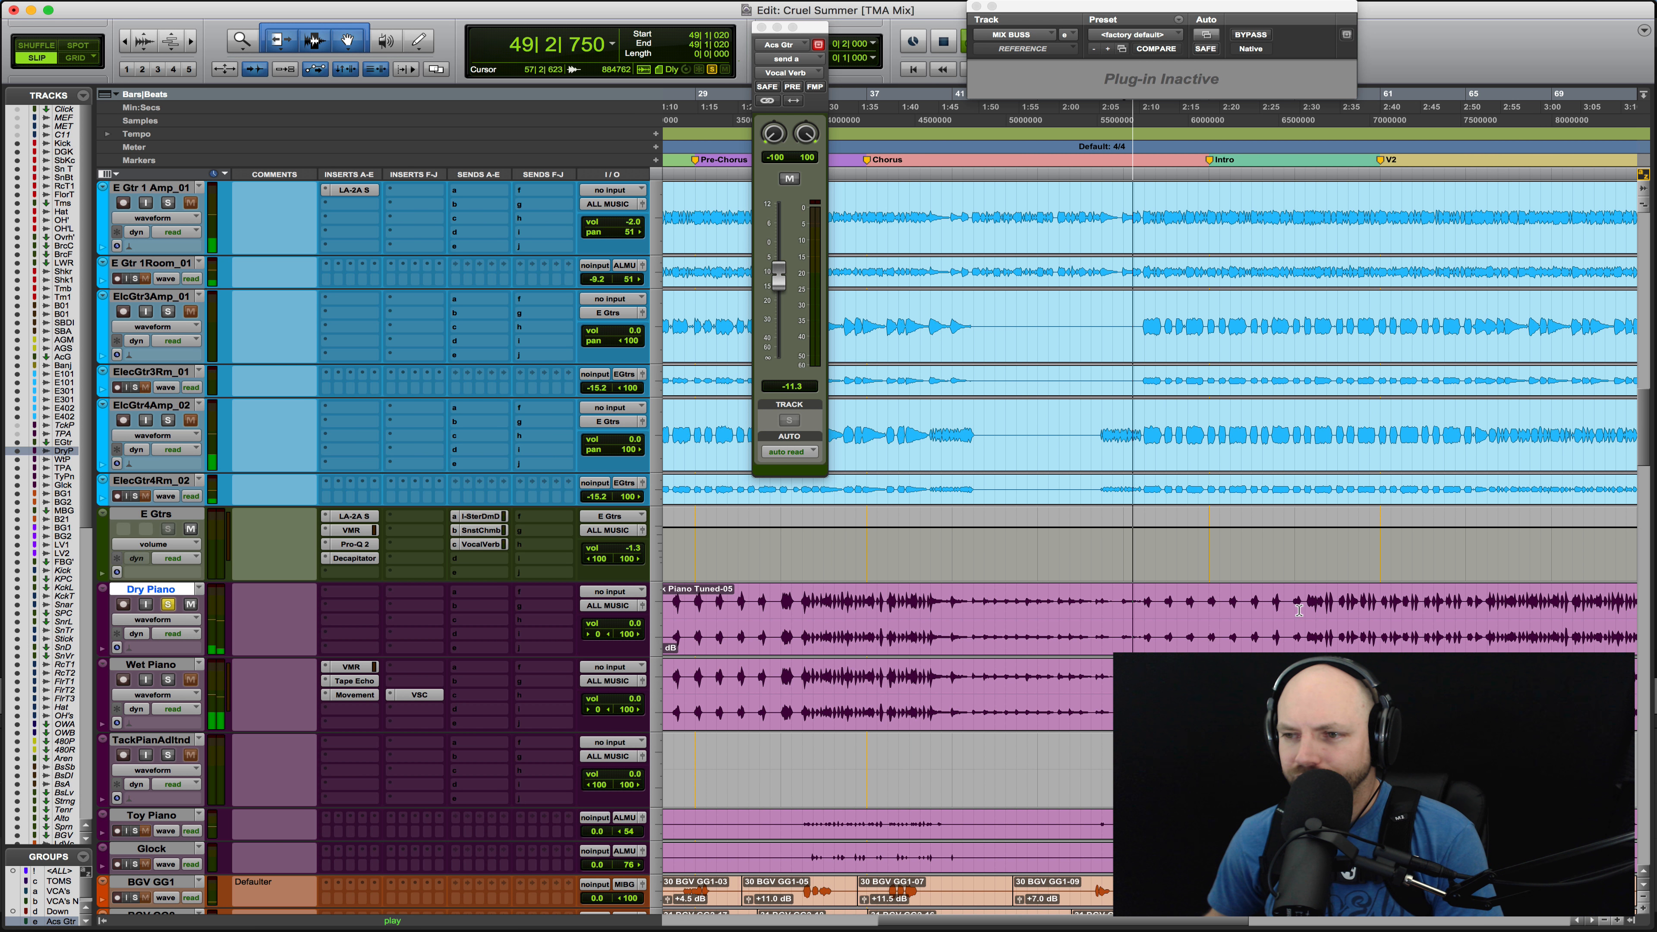
{"action": "left_click", "coordinate": [1308, 611]}
{"action": "key", "text": "space"}
{"action": "key", "text": "space"}
{"action": "key", "text": "r"}
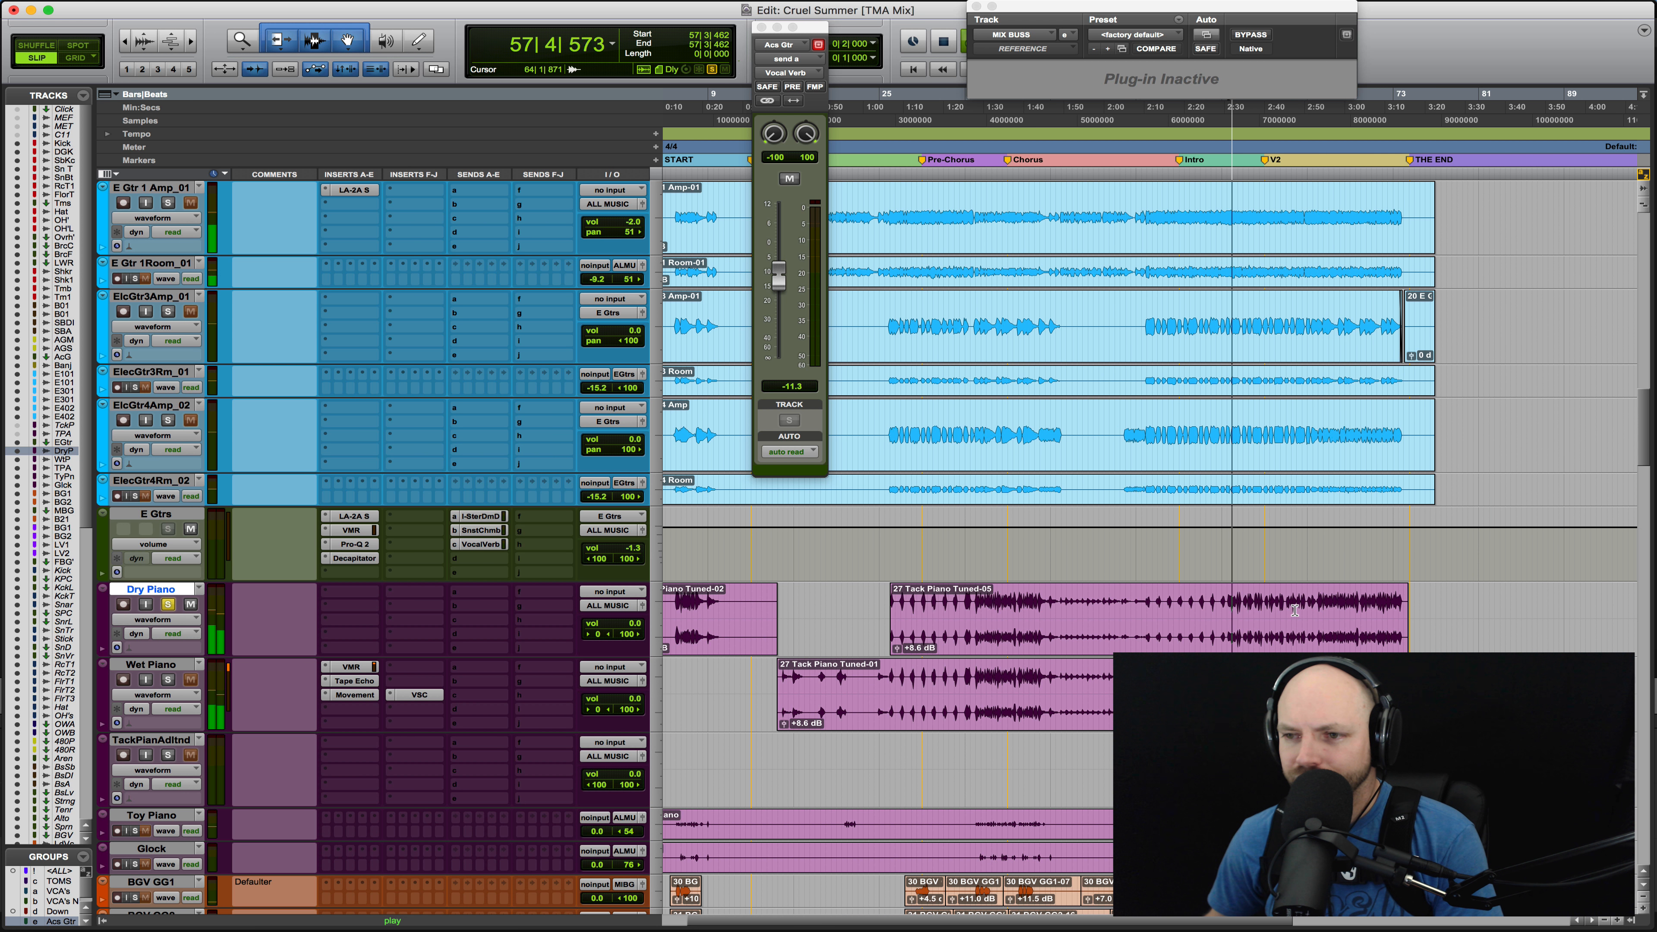
Clear the Dry Piano solo, play the chorus from bar 40, and split the Dry Piano clip at 41|4|919
{"action": "left_click", "coordinate": [1047, 609]}
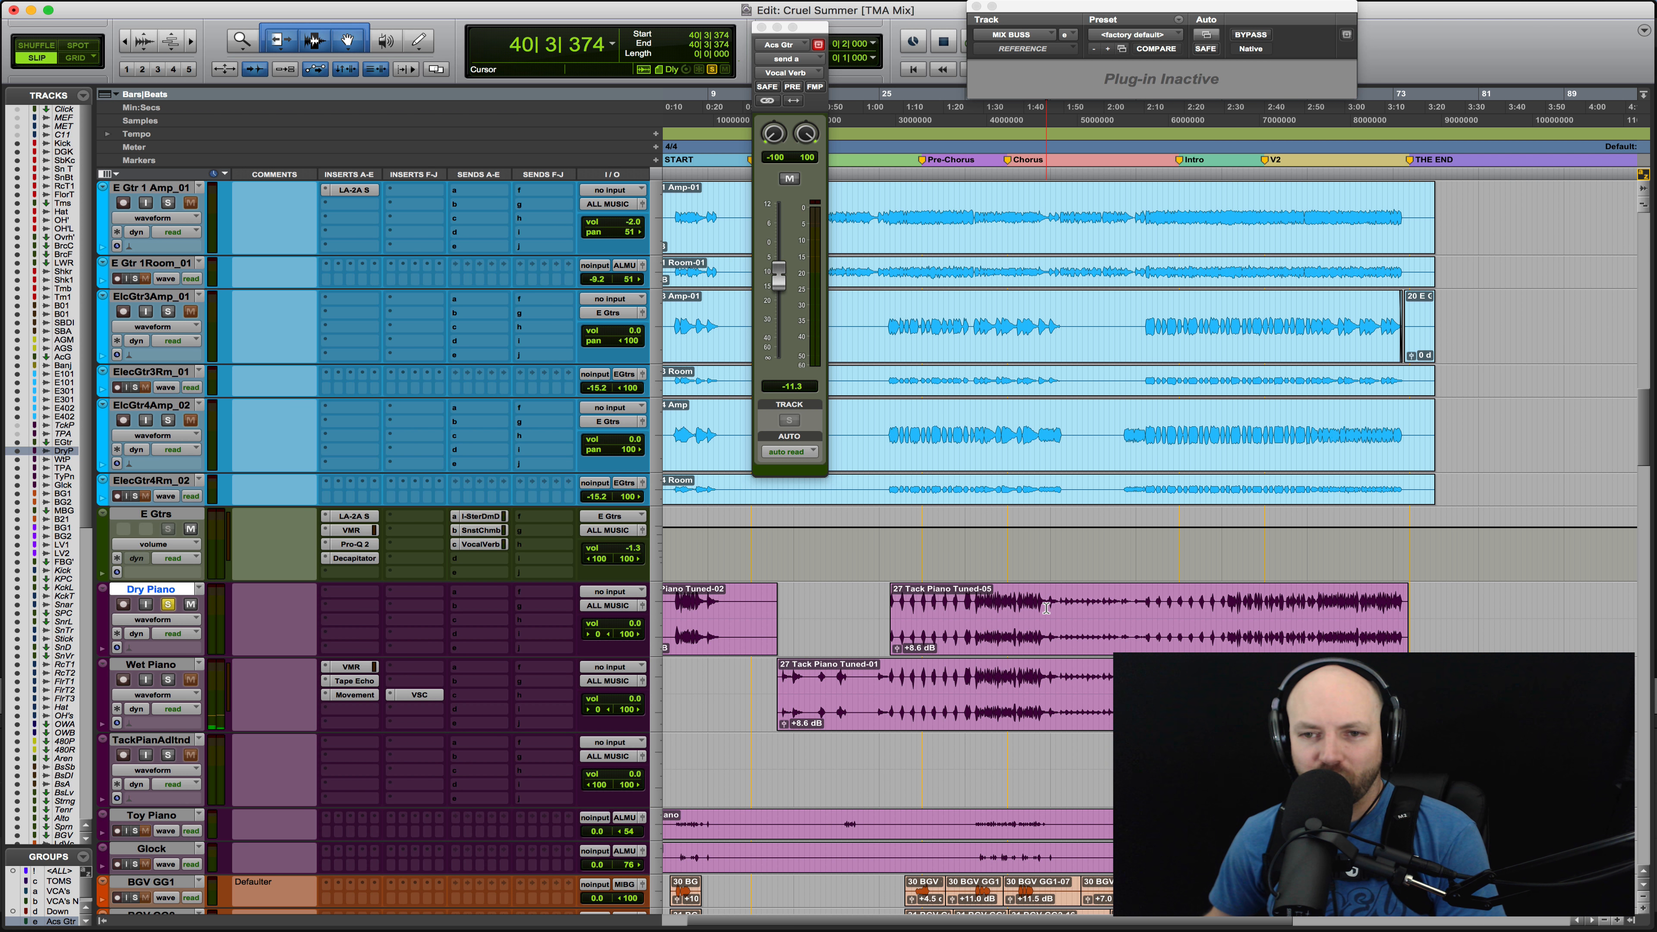
{"action": "key", "text": "space"}
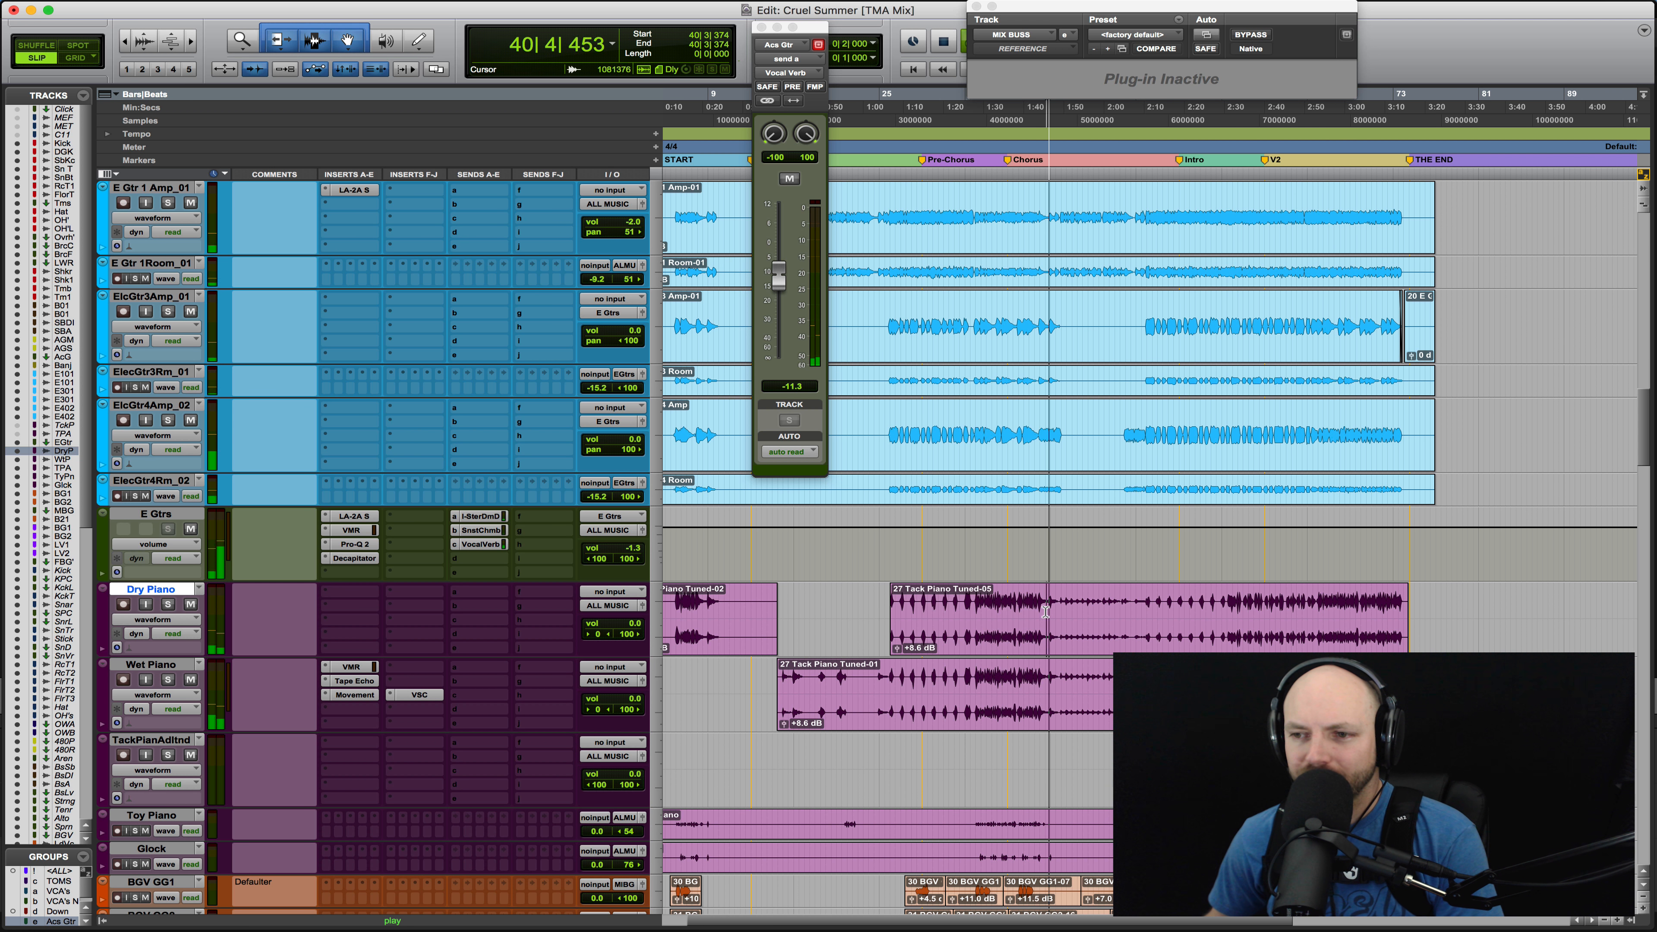
{"action": "left_click", "coordinate": [1060, 615]}
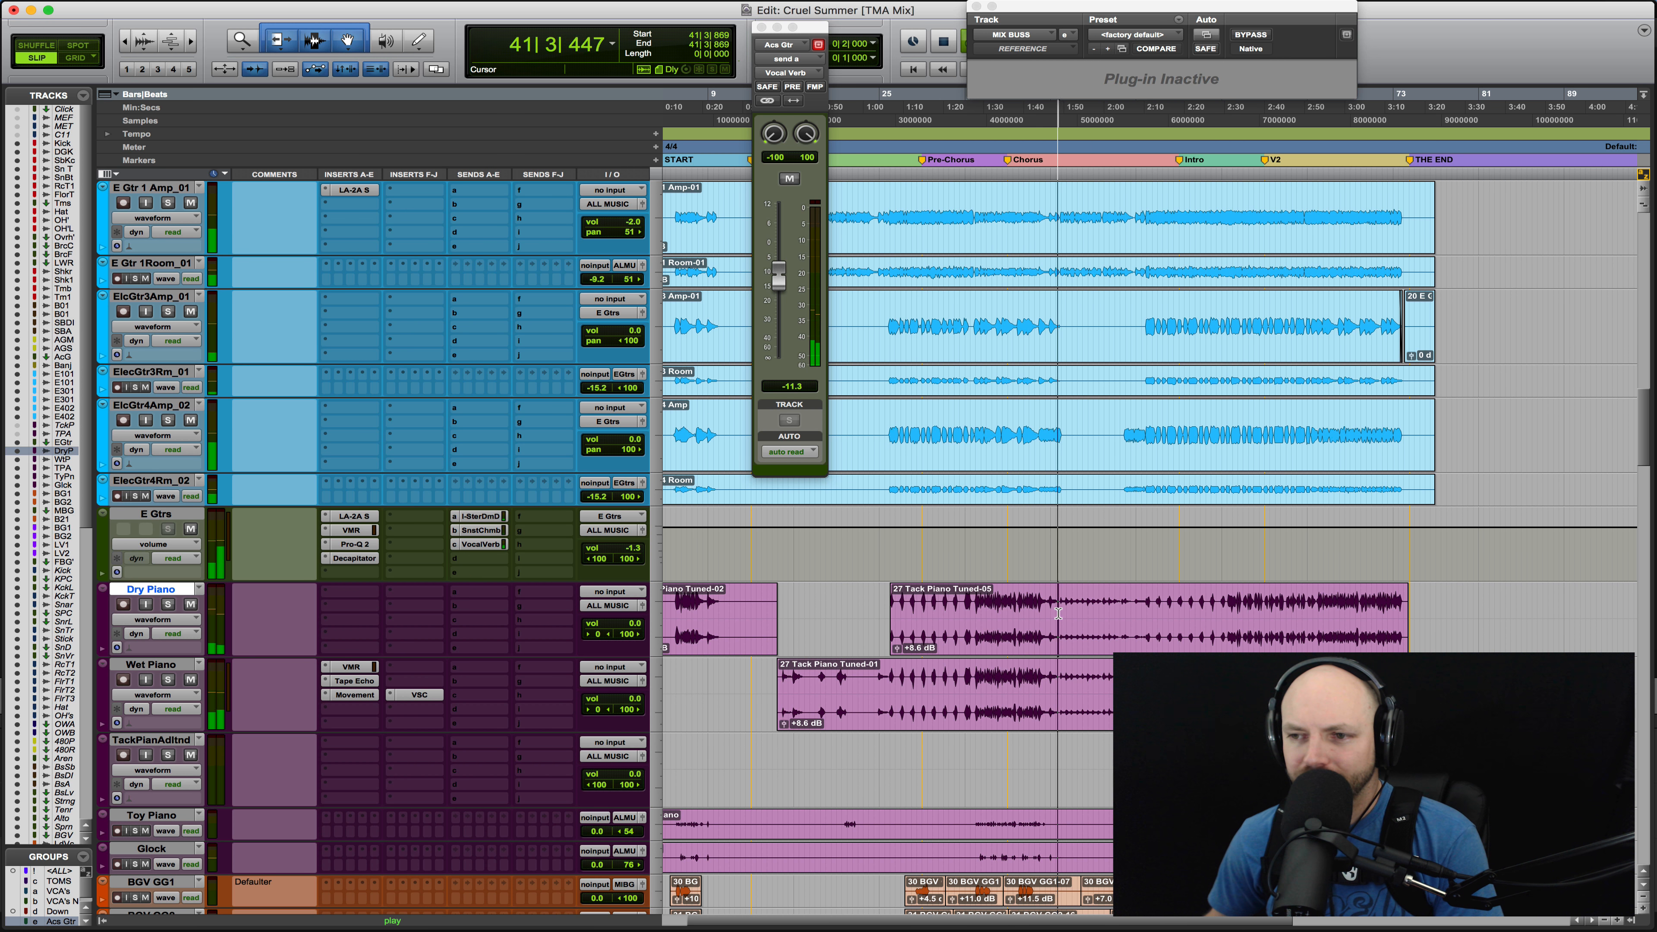
{"action": "key", "text": "t"}
{"action": "left_click", "coordinate": [1155, 618]}
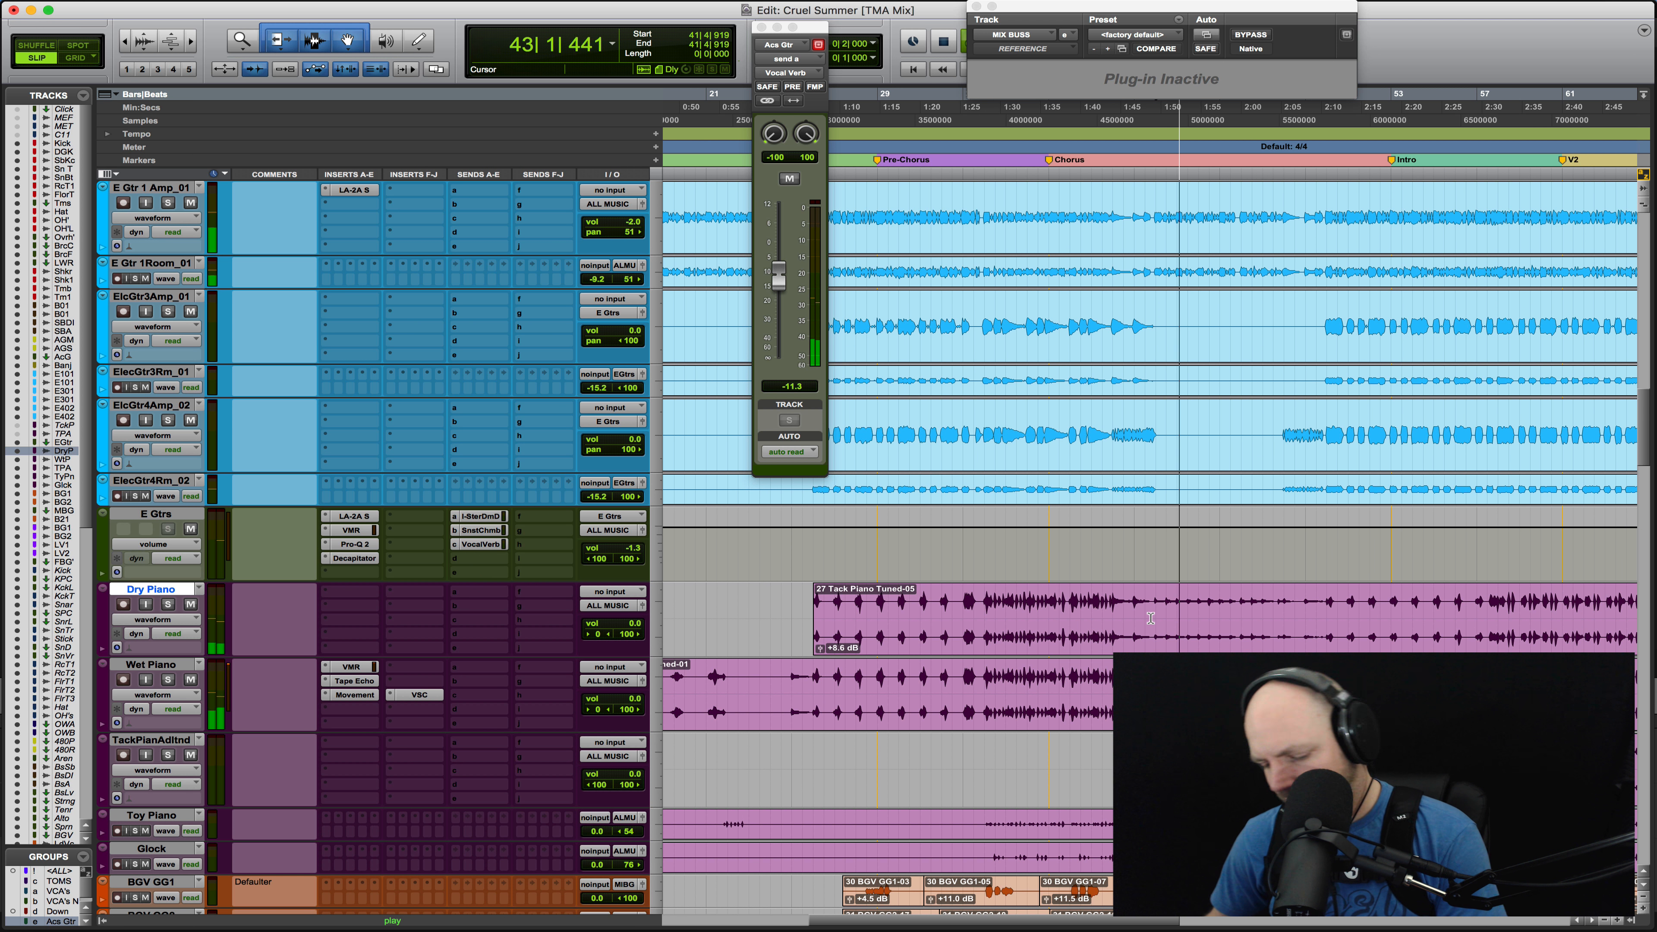
{"action": "key", "text": "b"}
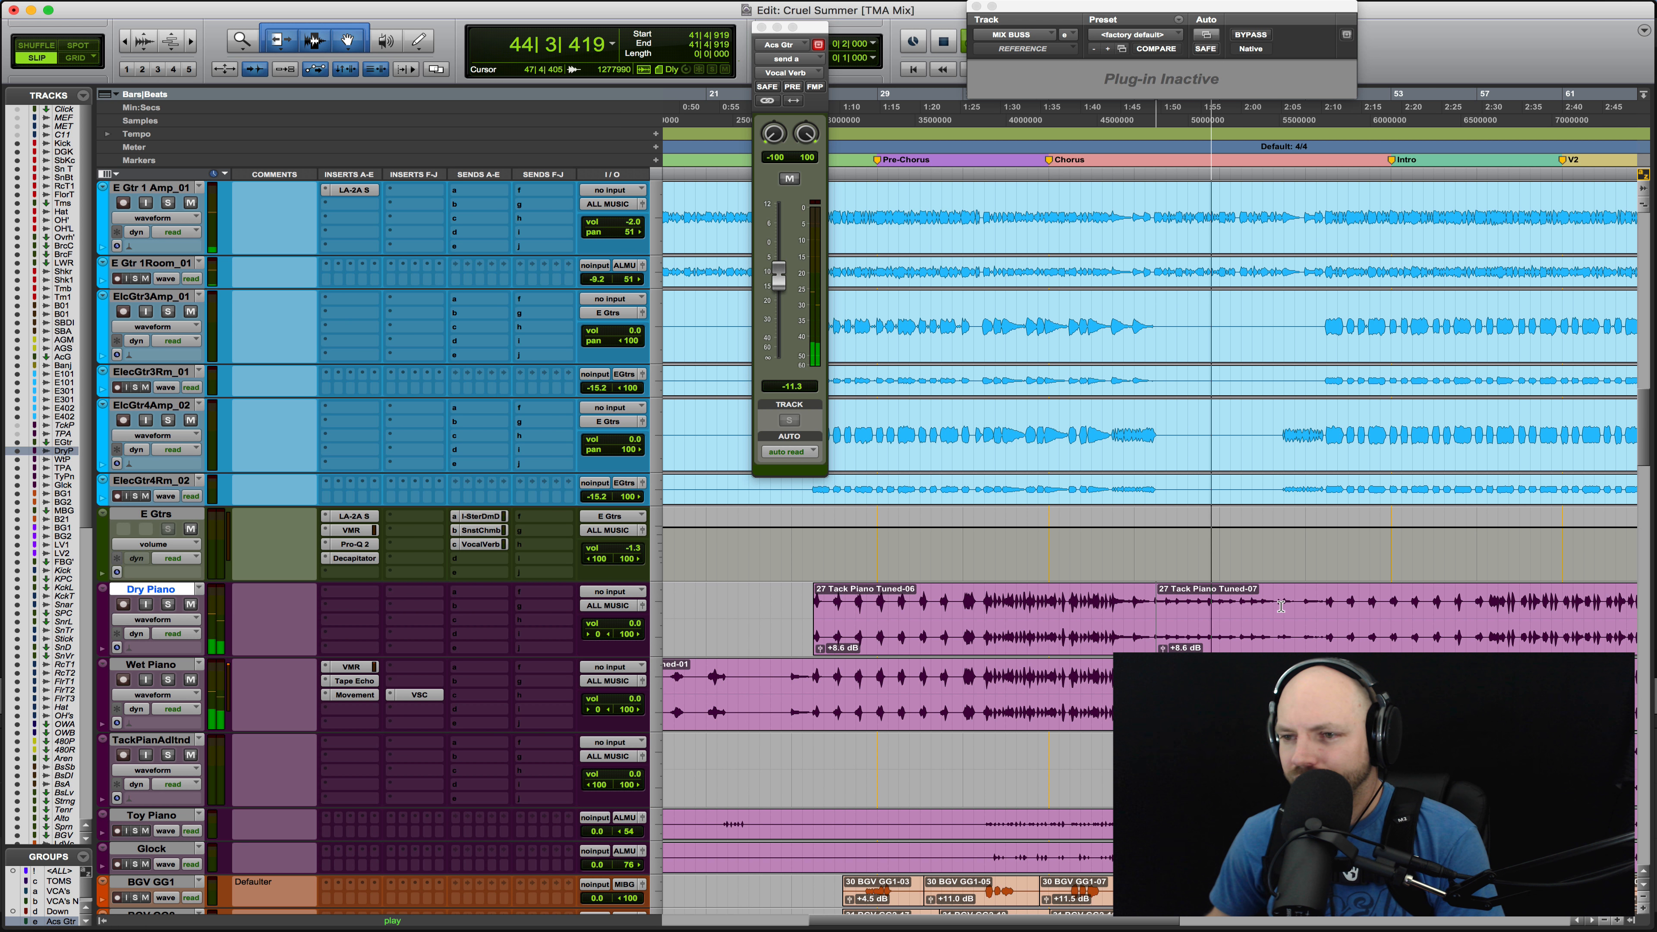
Split the Wet Piano clip at 41|4|919 and, after playing from bar 24, also at 25|4|959
{"action": "key", "text": "space"}
{"action": "key", "text": "semicolon"}
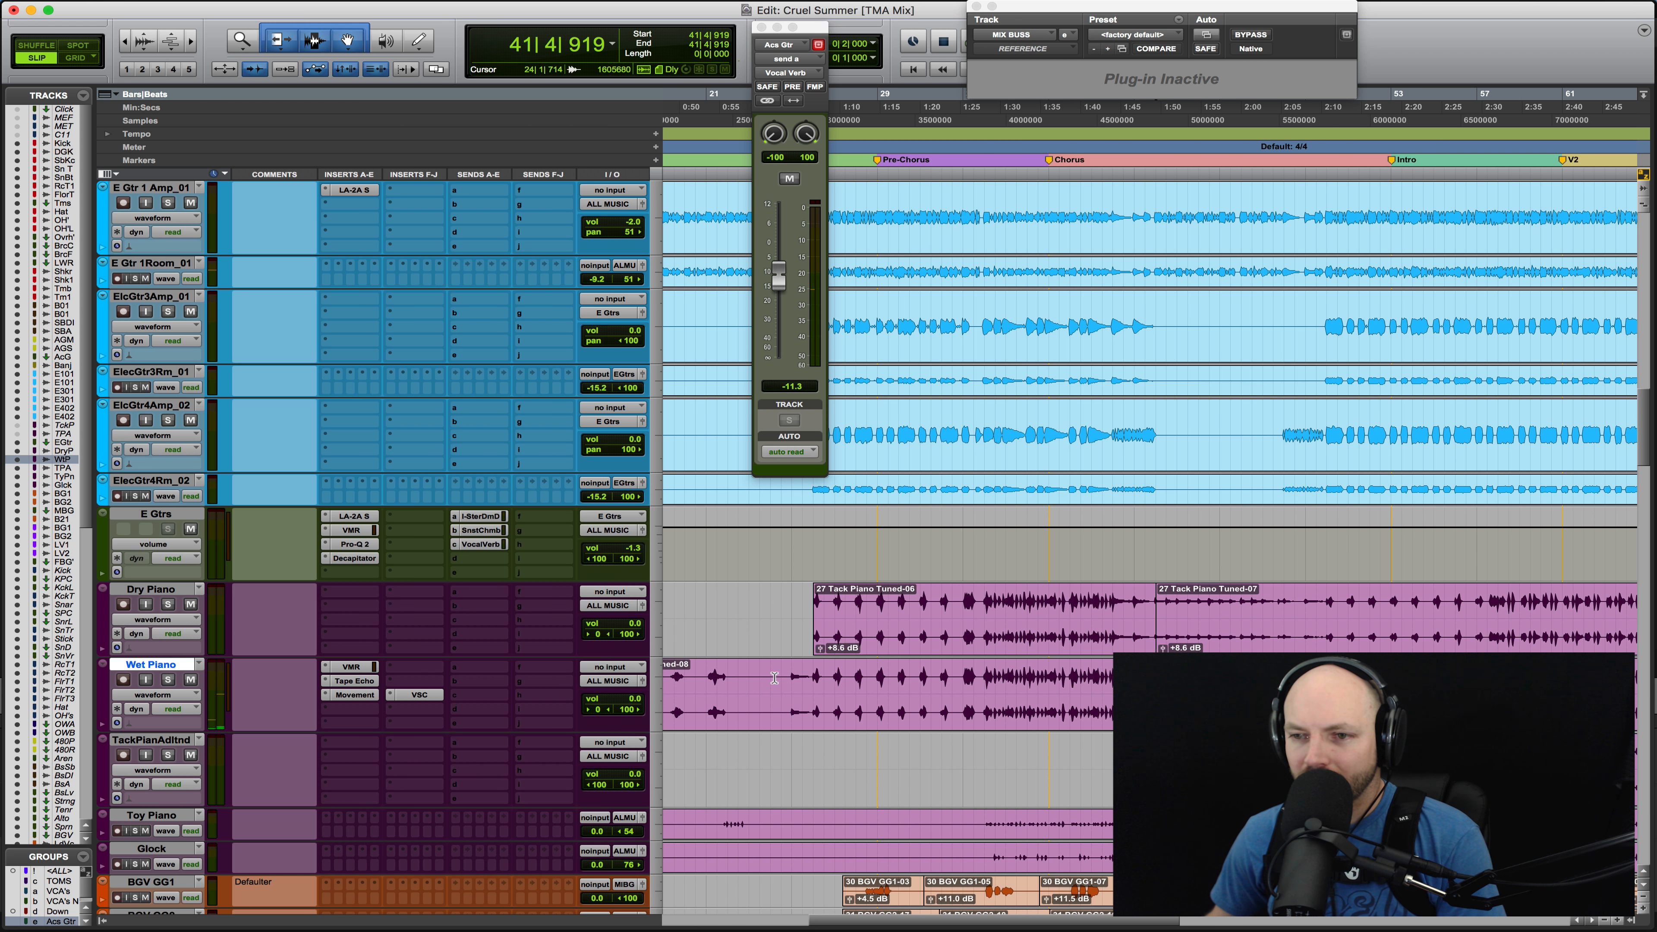
{"action": "key", "text": "space"}
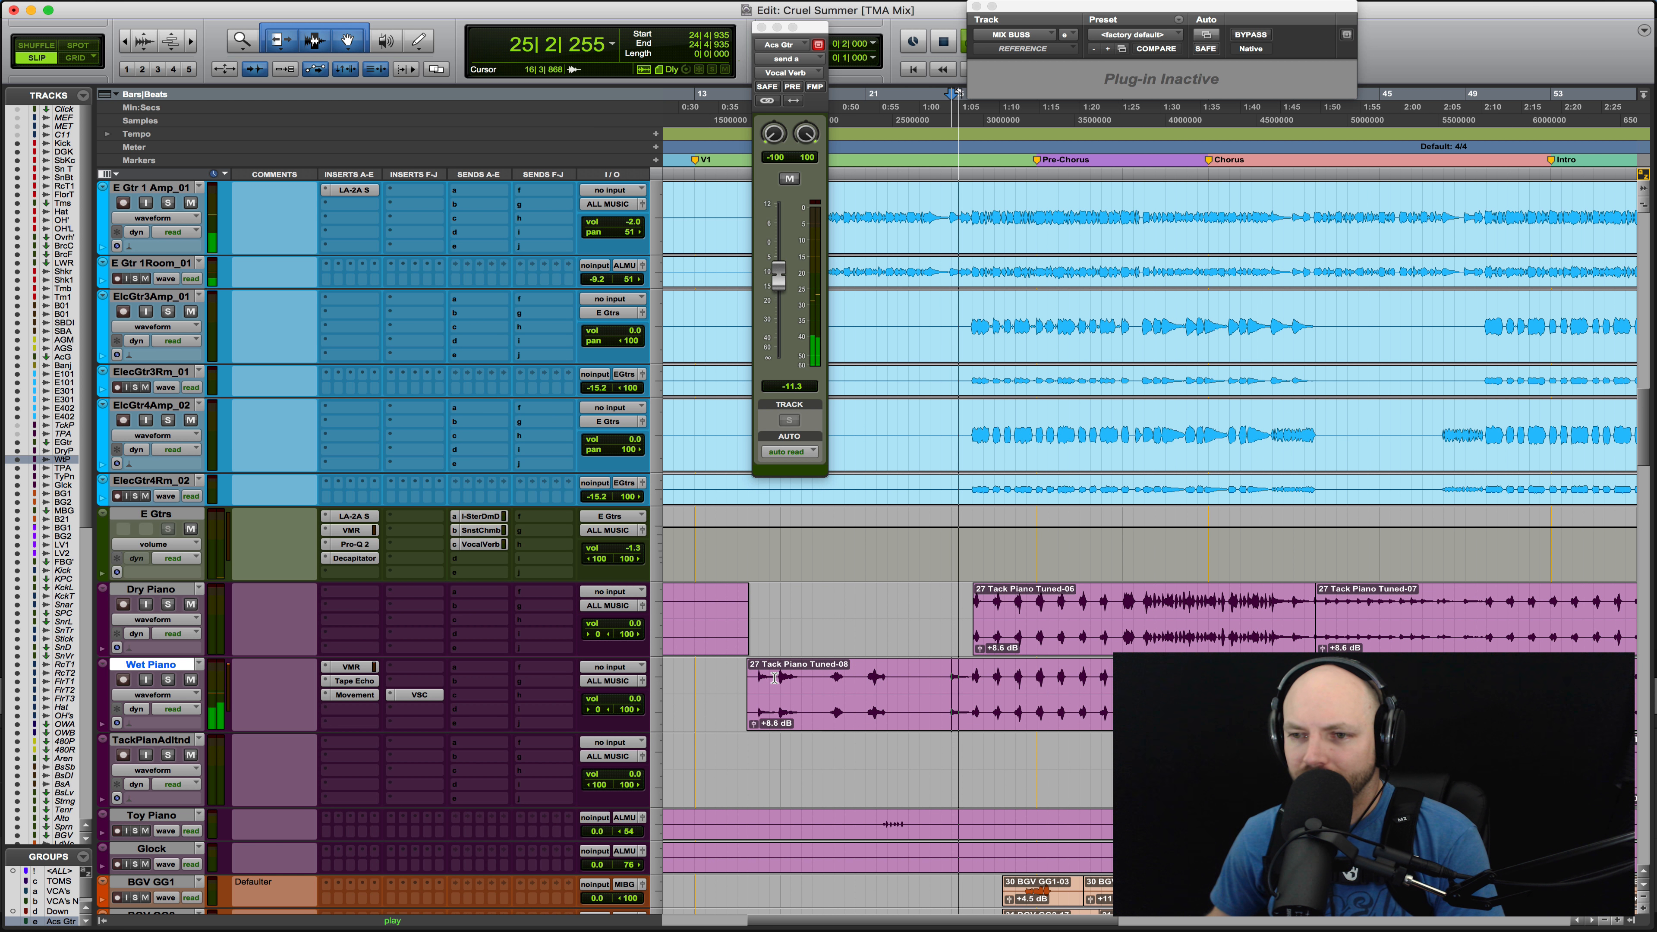
{"action": "left_click", "coordinate": [968, 690]}
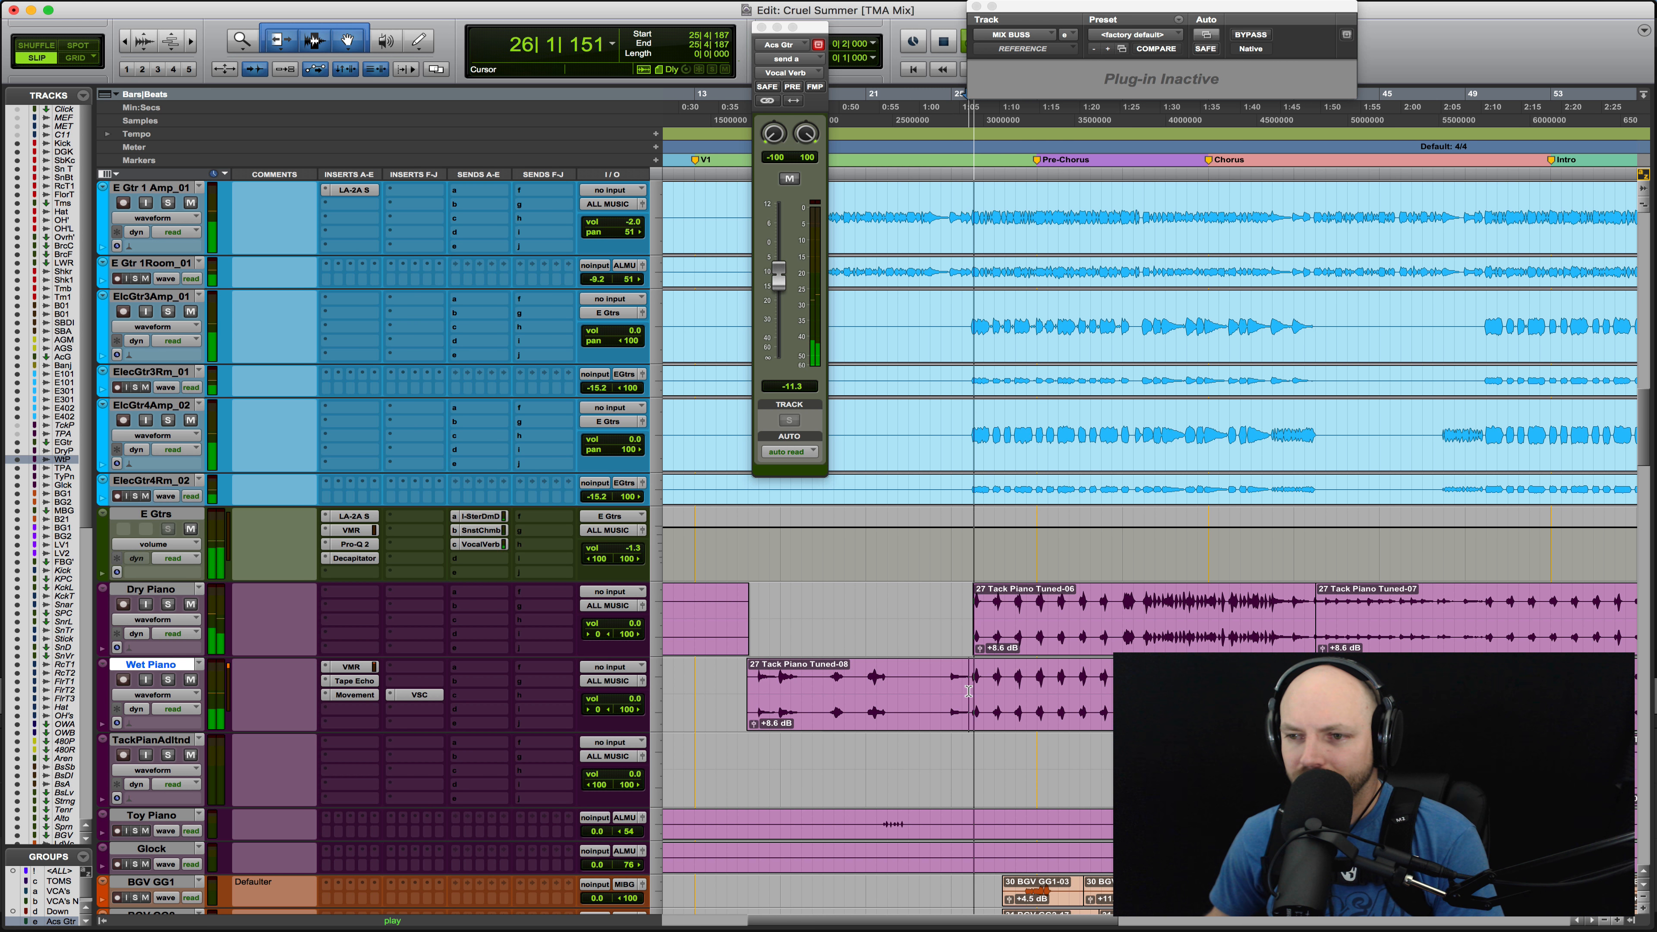
{"action": "key", "text": "b"}
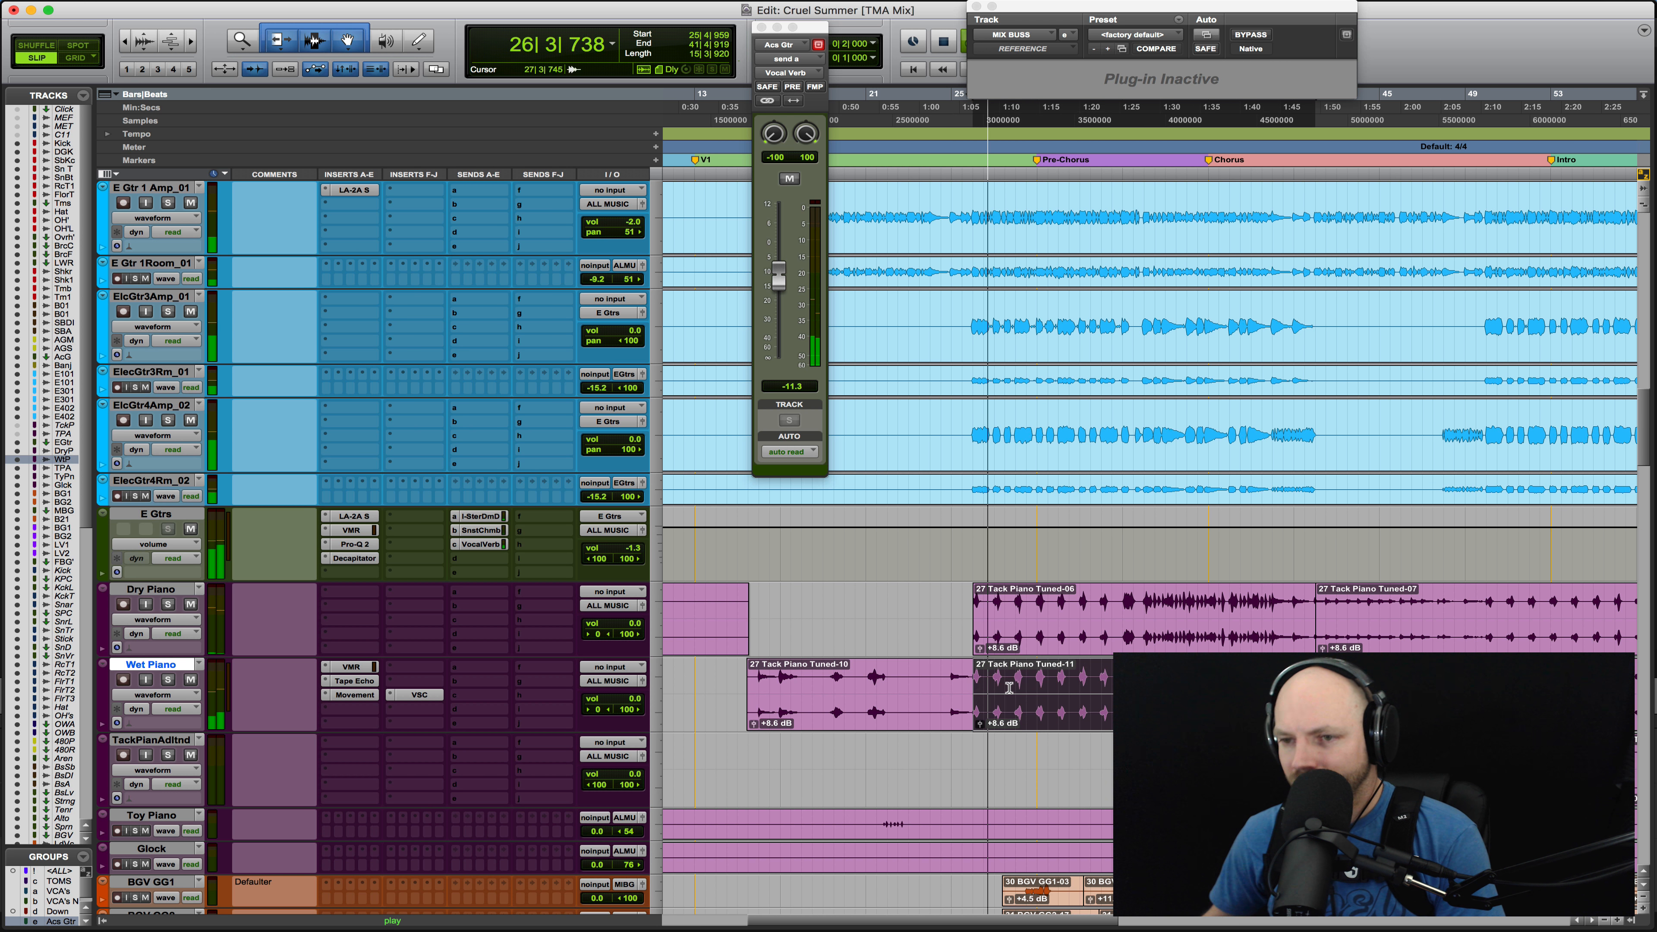
Mute the Wet Piano clip between 25|4|959 and 41|4|919, check its end, and return to the song start
{"action": "double_click", "coordinate": [1008, 687]}
{"action": "key", "text": "super+m"}
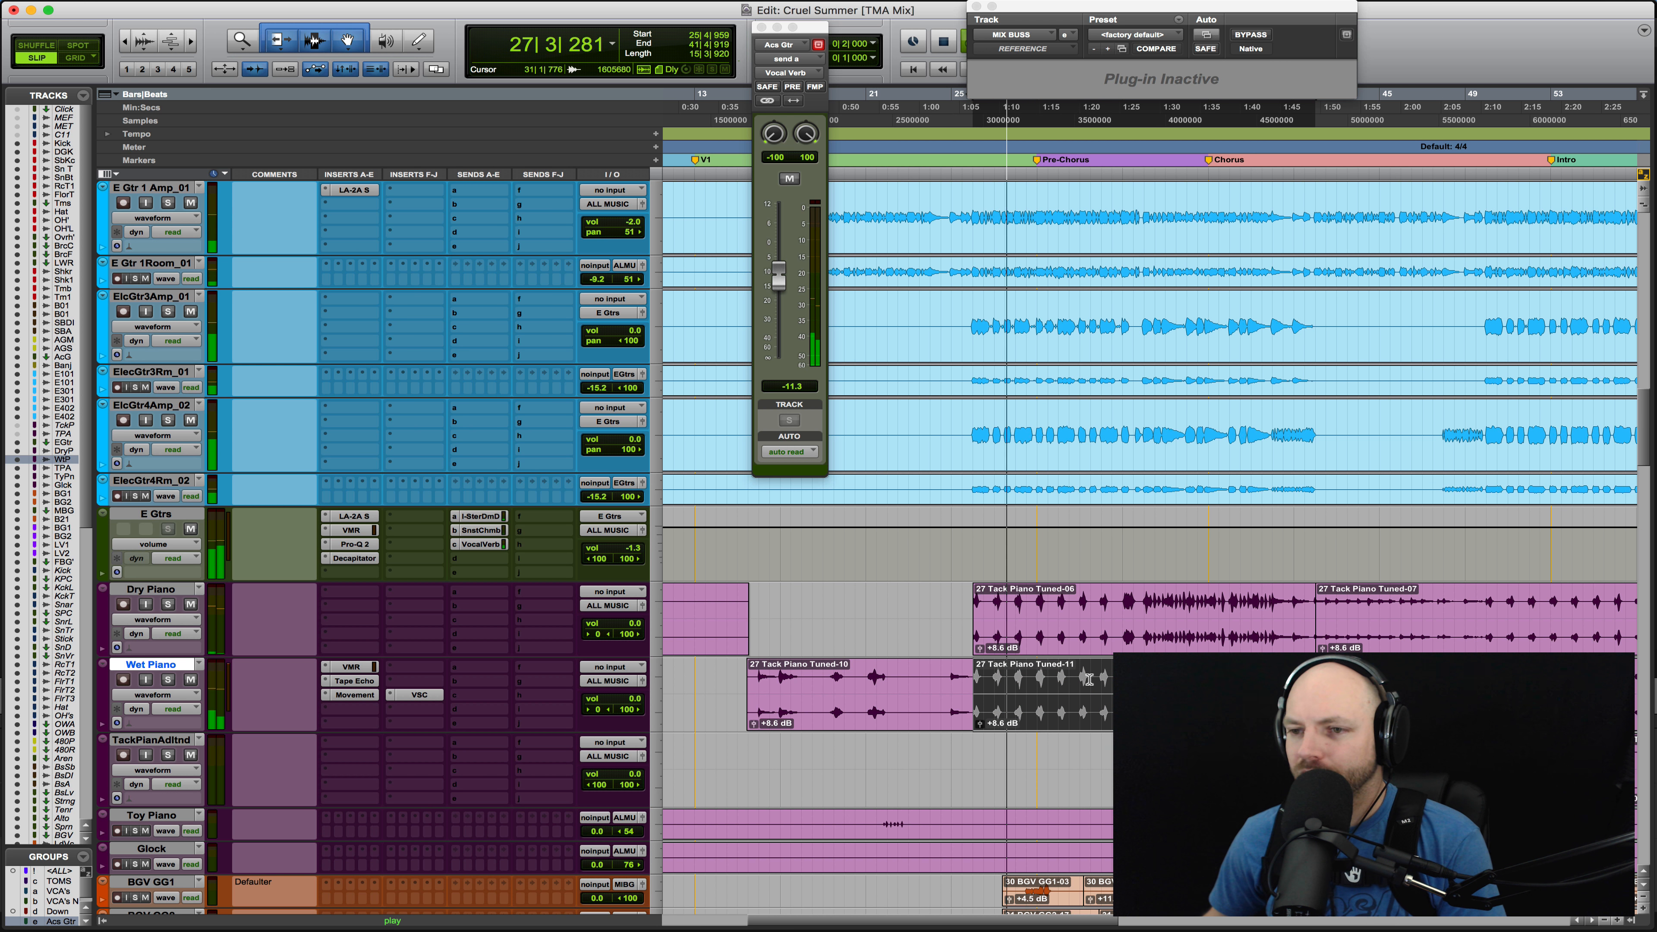
{"action": "scroll", "coordinate": [1089, 679], "scroll_direction": "right", "scroll_amount": 2}
{"action": "scroll", "coordinate": [1089, 680], "scroll_direction": "right", "scroll_amount": 4}
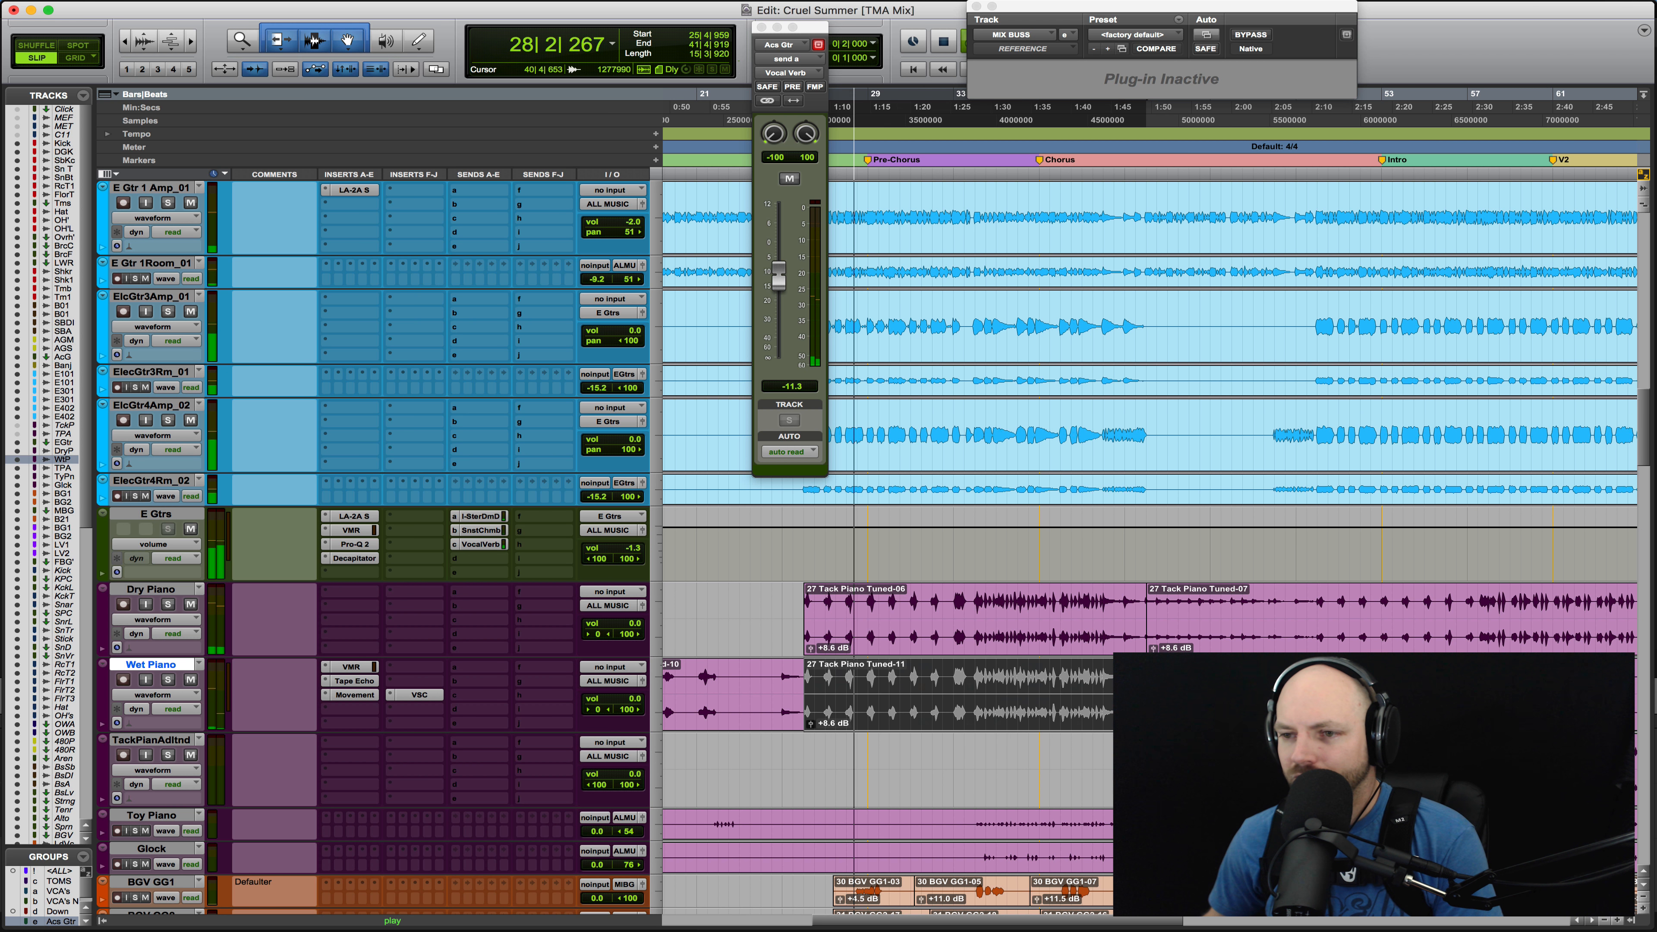
{"action": "left_click", "coordinate": [1123, 682]}
{"action": "key", "text": "space"}
{"action": "scroll", "coordinate": [1124, 682], "scroll_direction": "right", "scroll_amount": 4}
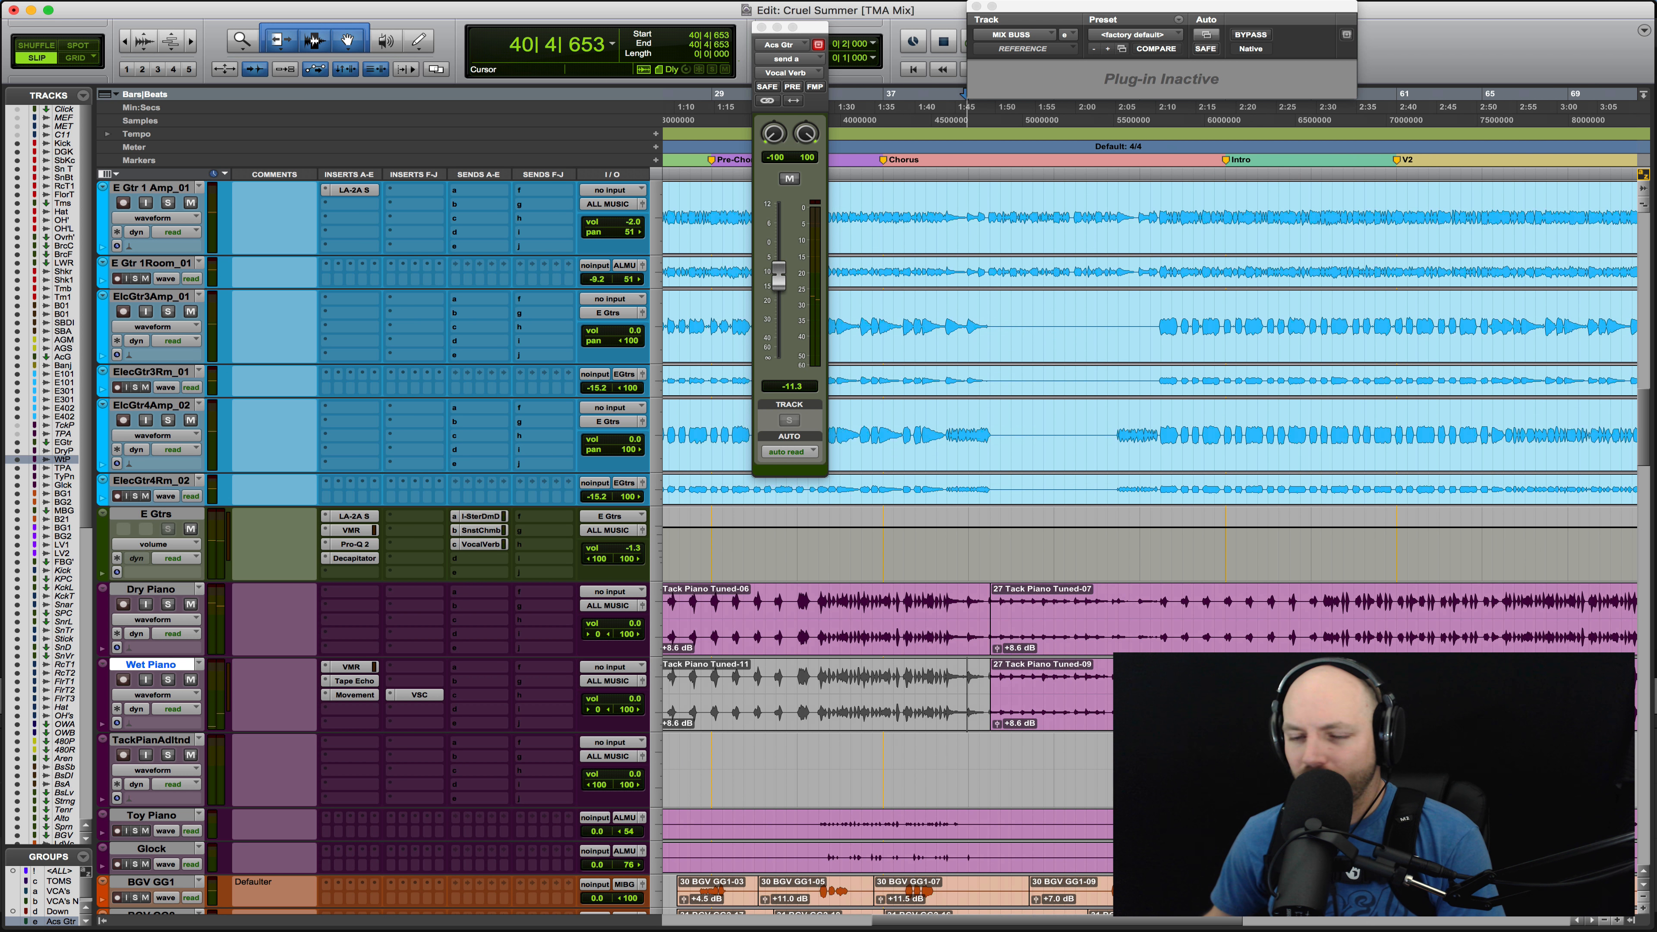
{"action": "key", "text": "Home"}
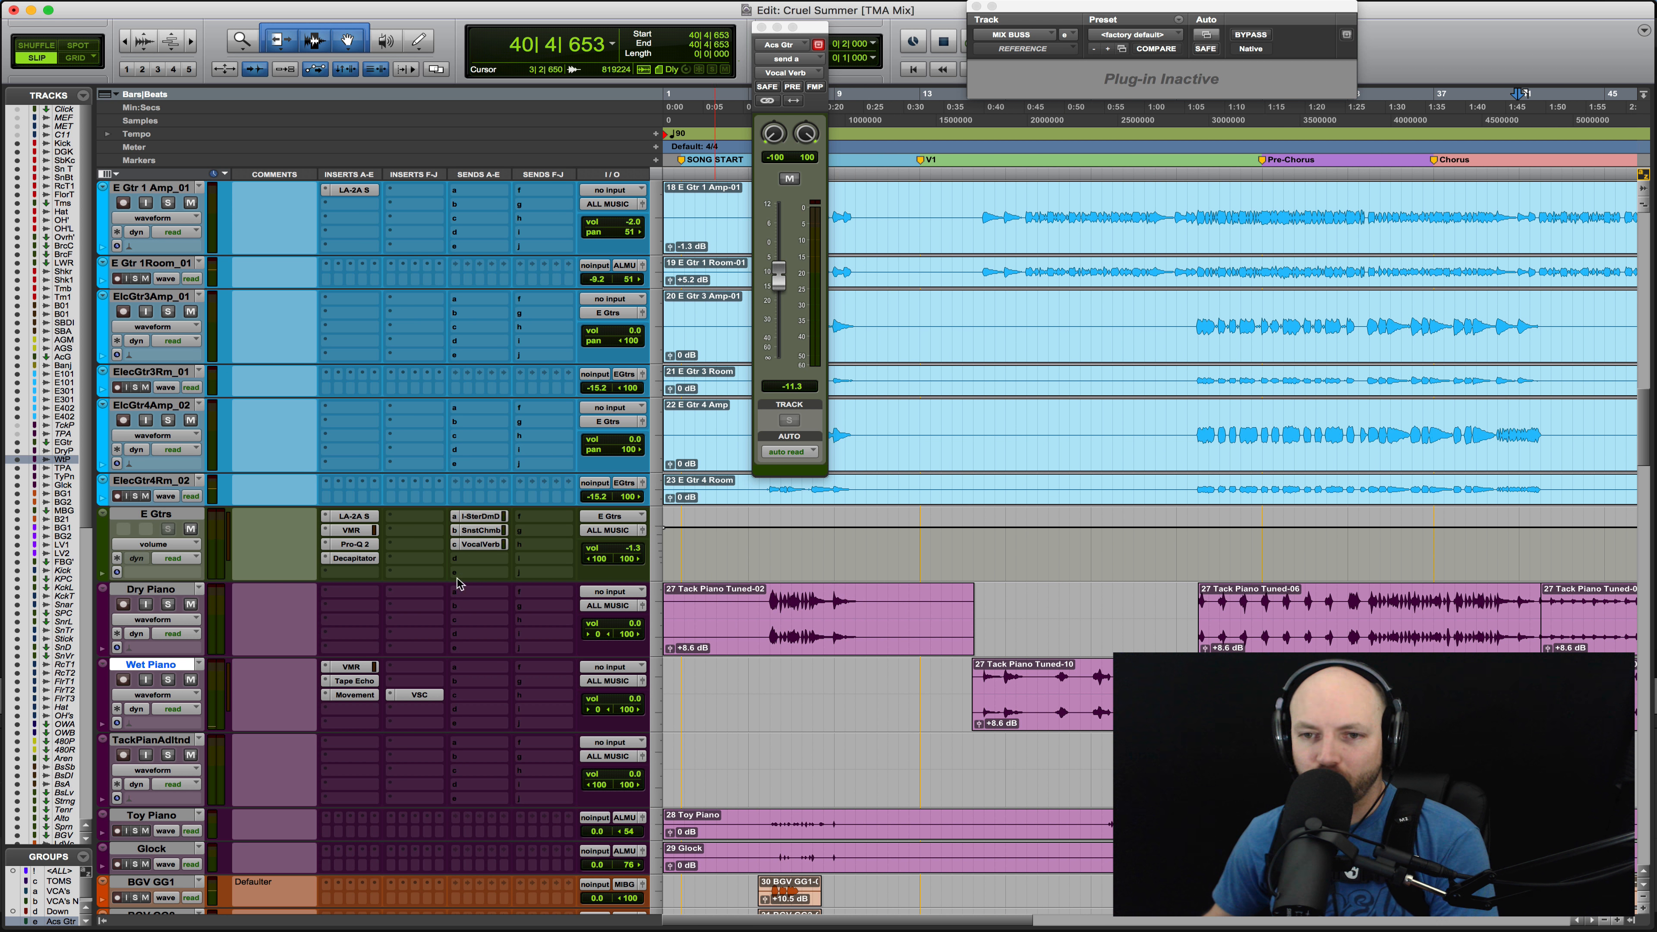
{"action": "left_click", "coordinate": [151, 590]}
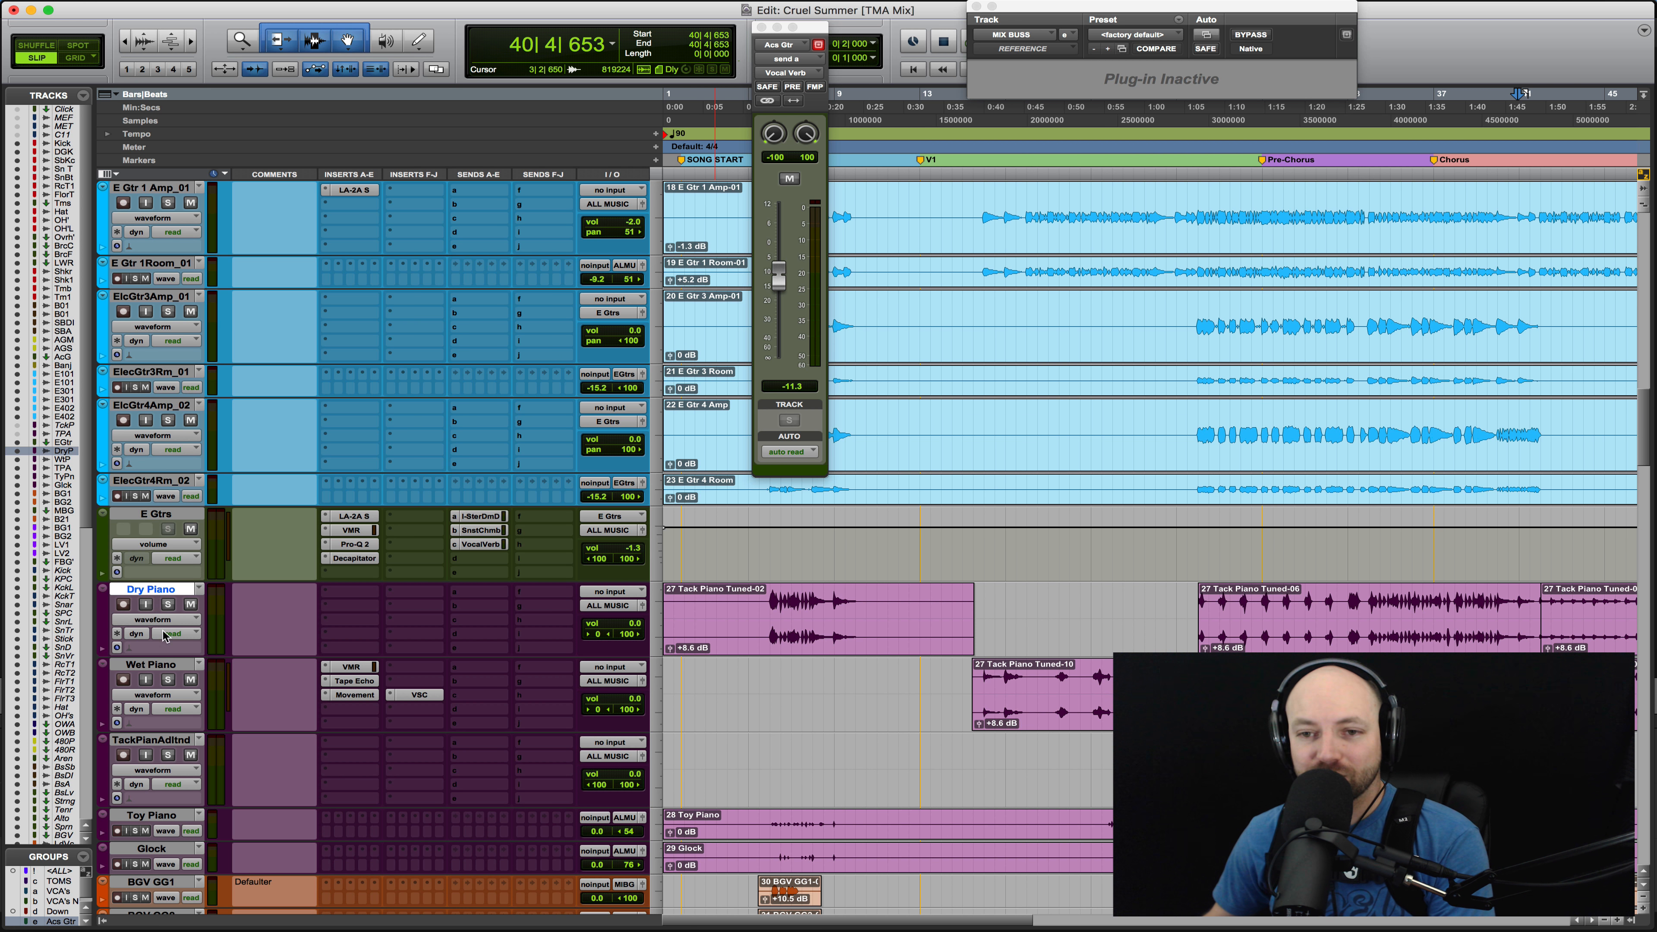
{"action": "left_click", "coordinate": [160, 659]}
{"action": "scroll", "coordinate": [848, 669], "scroll_direction": "right", "scroll_amount": 10}
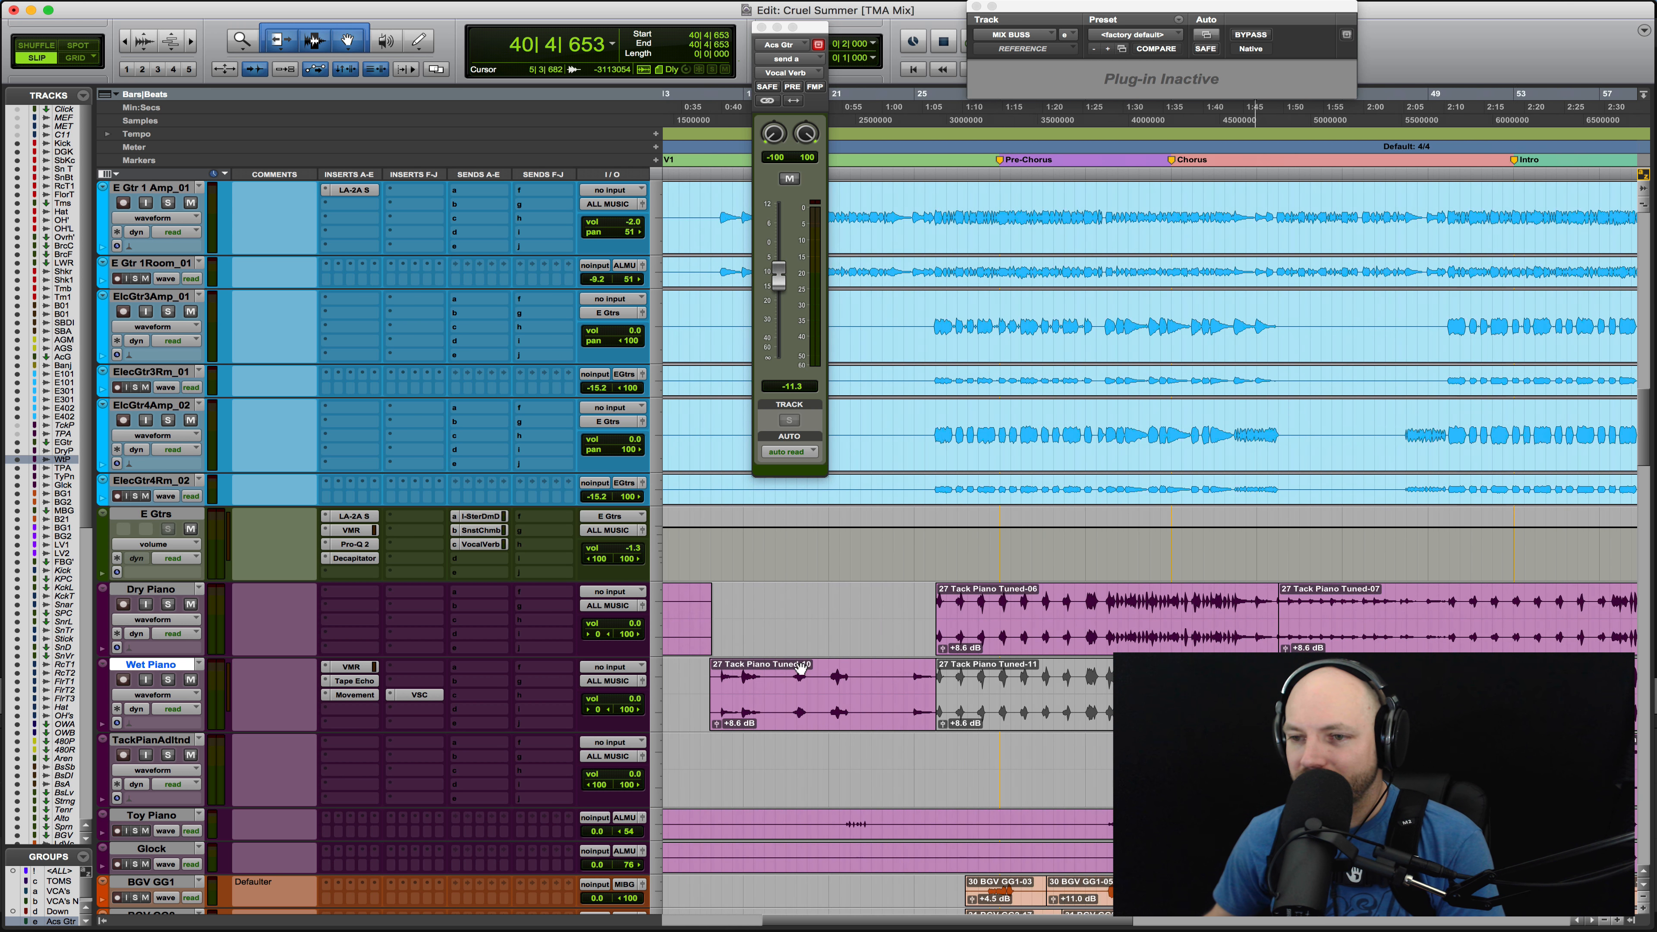
{"action": "scroll", "coordinate": [997, 665], "scroll_direction": "right", "scroll_amount": 7}
{"action": "scroll", "coordinate": [997, 665], "scroll_direction": "up", "scroll_amount": 1}
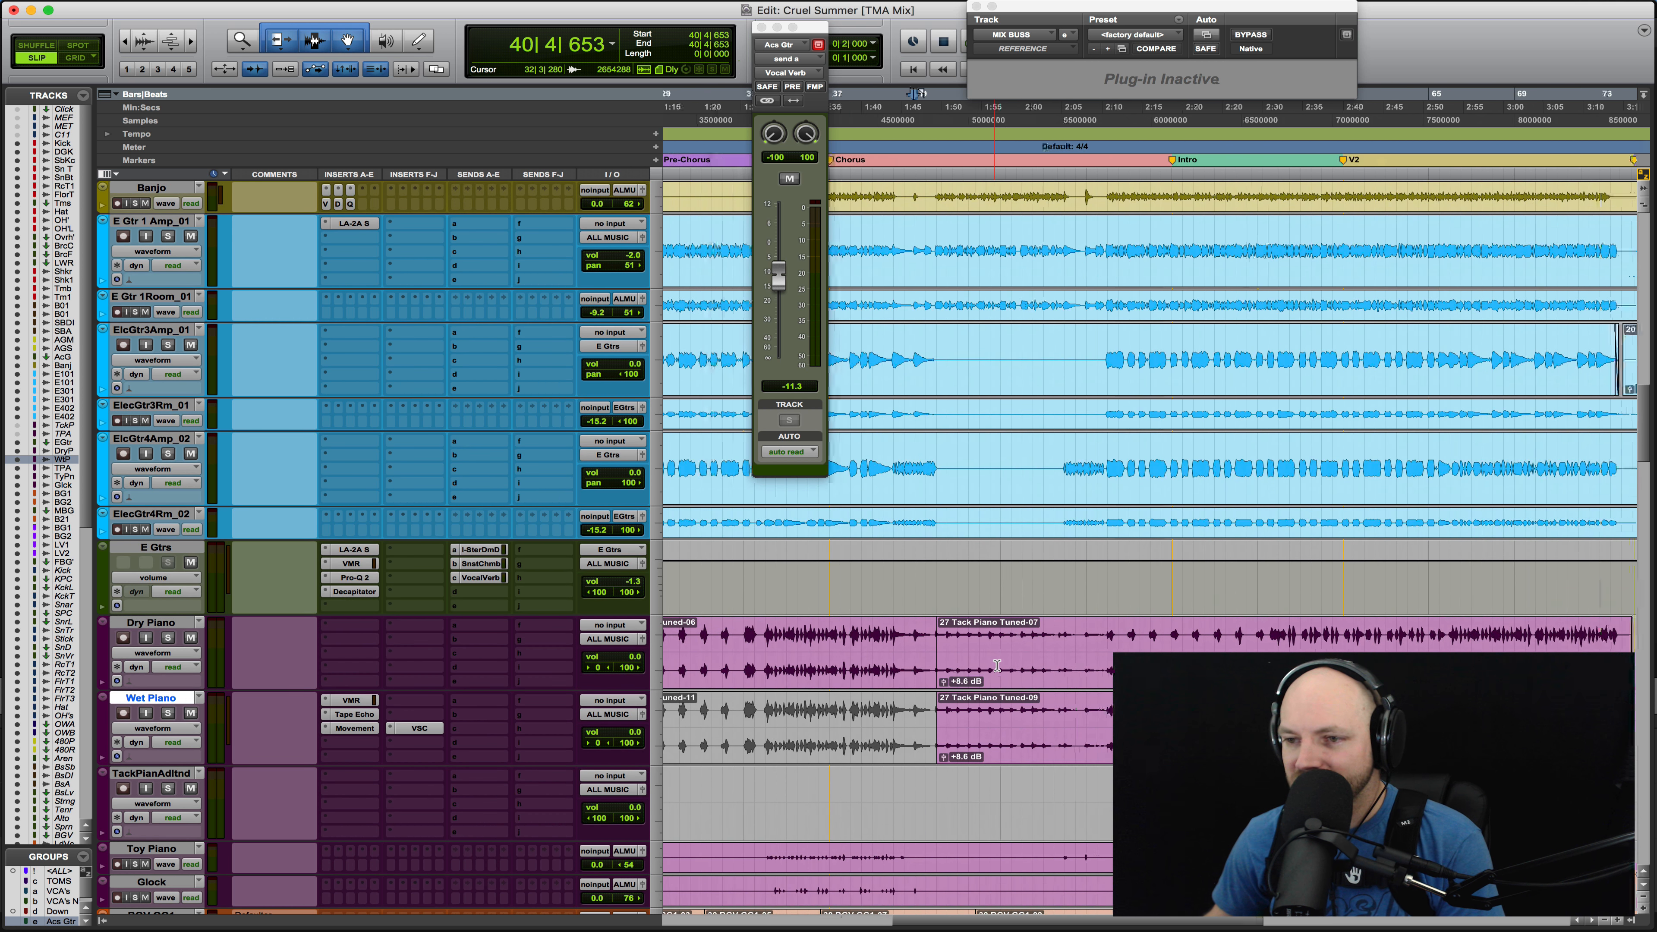
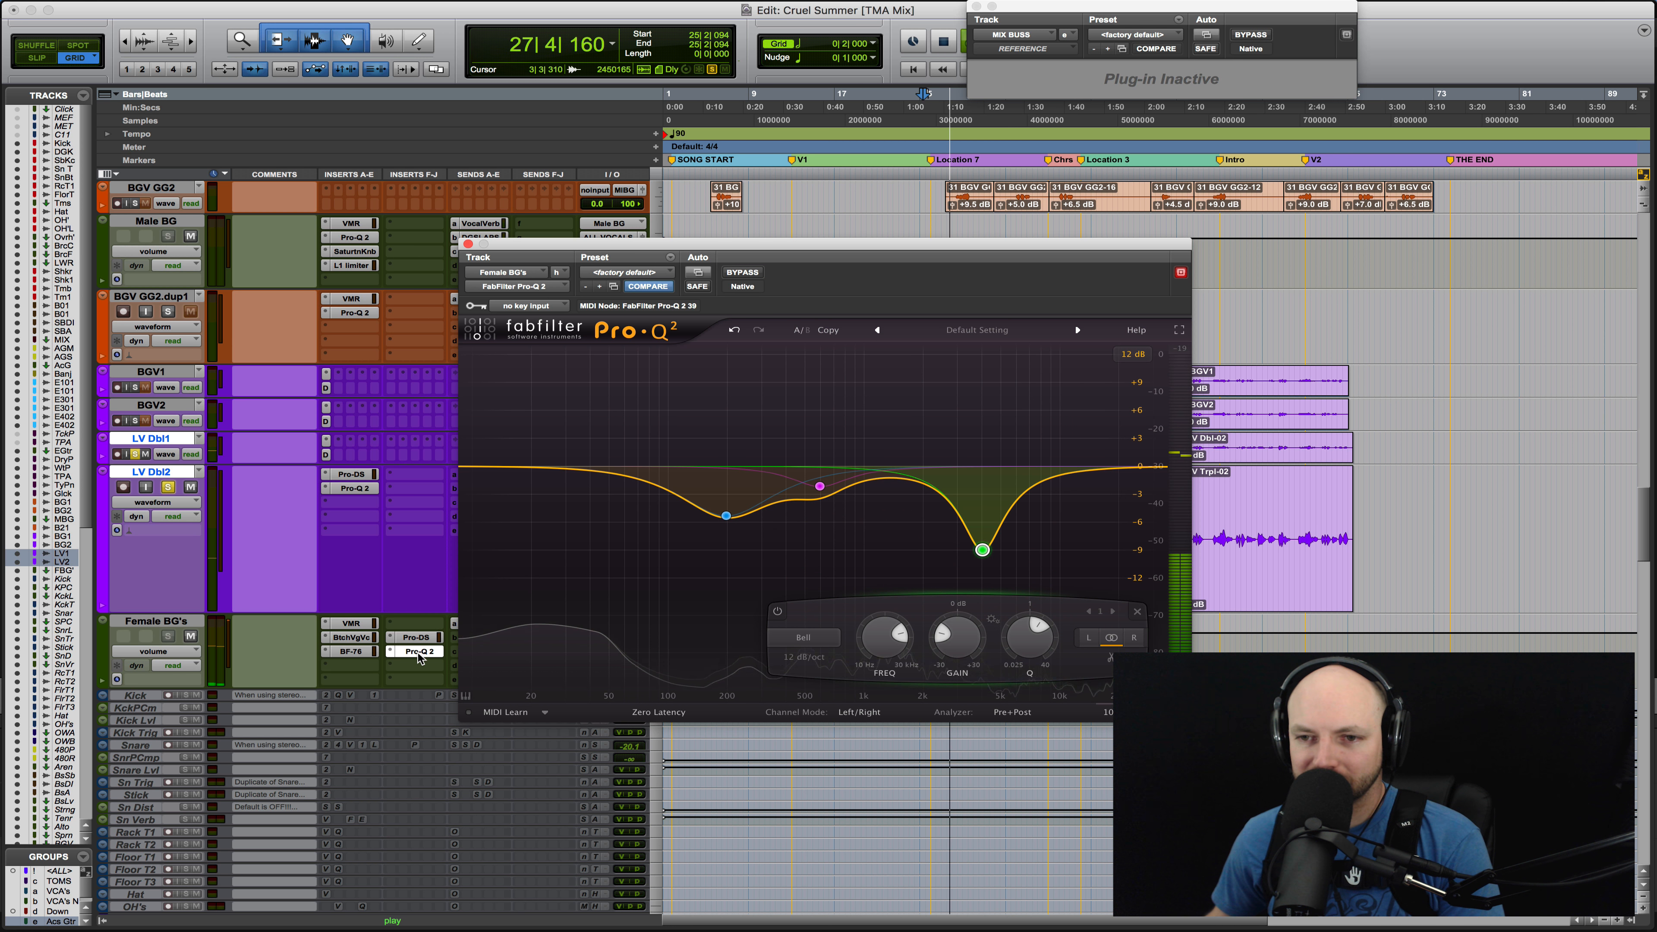
Make the deep upper-frequency cut in the Female BG's EQ shallower, close the plug-in, and stop playback
{"action": "mouse_move", "coordinate": [978, 565]}
{"action": "left_click_drag", "start_coordinate": [982, 550], "coordinate": [986, 509]}
{"action": "left_click", "coordinate": [418, 651]}
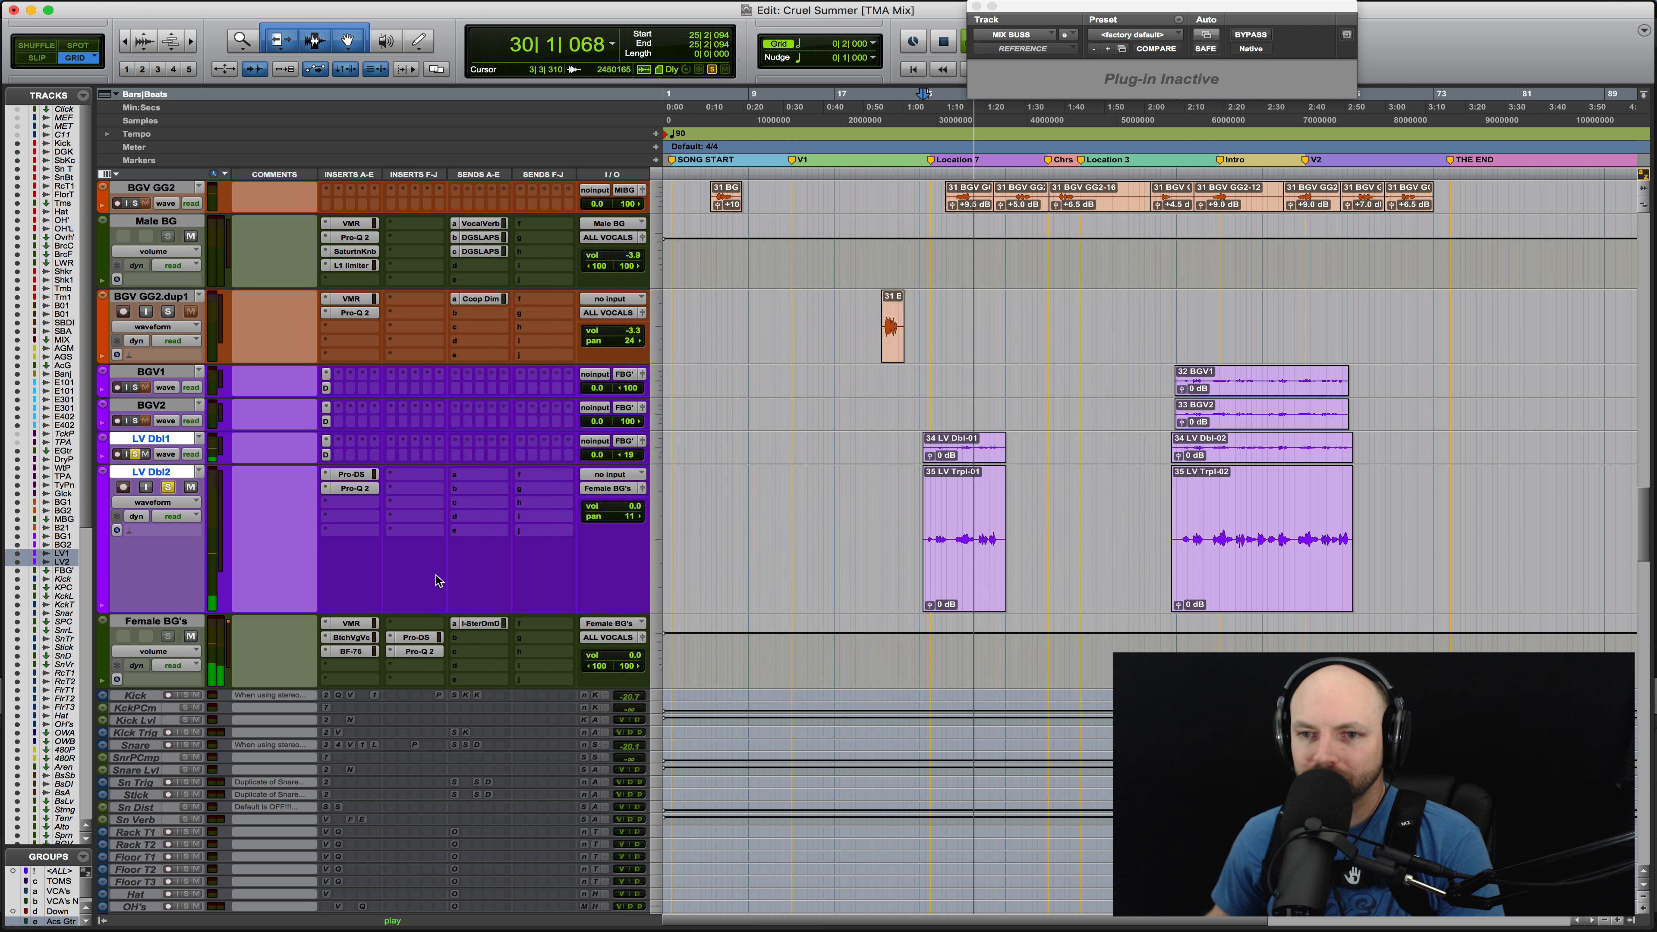
{"action": "key", "text": "space"}
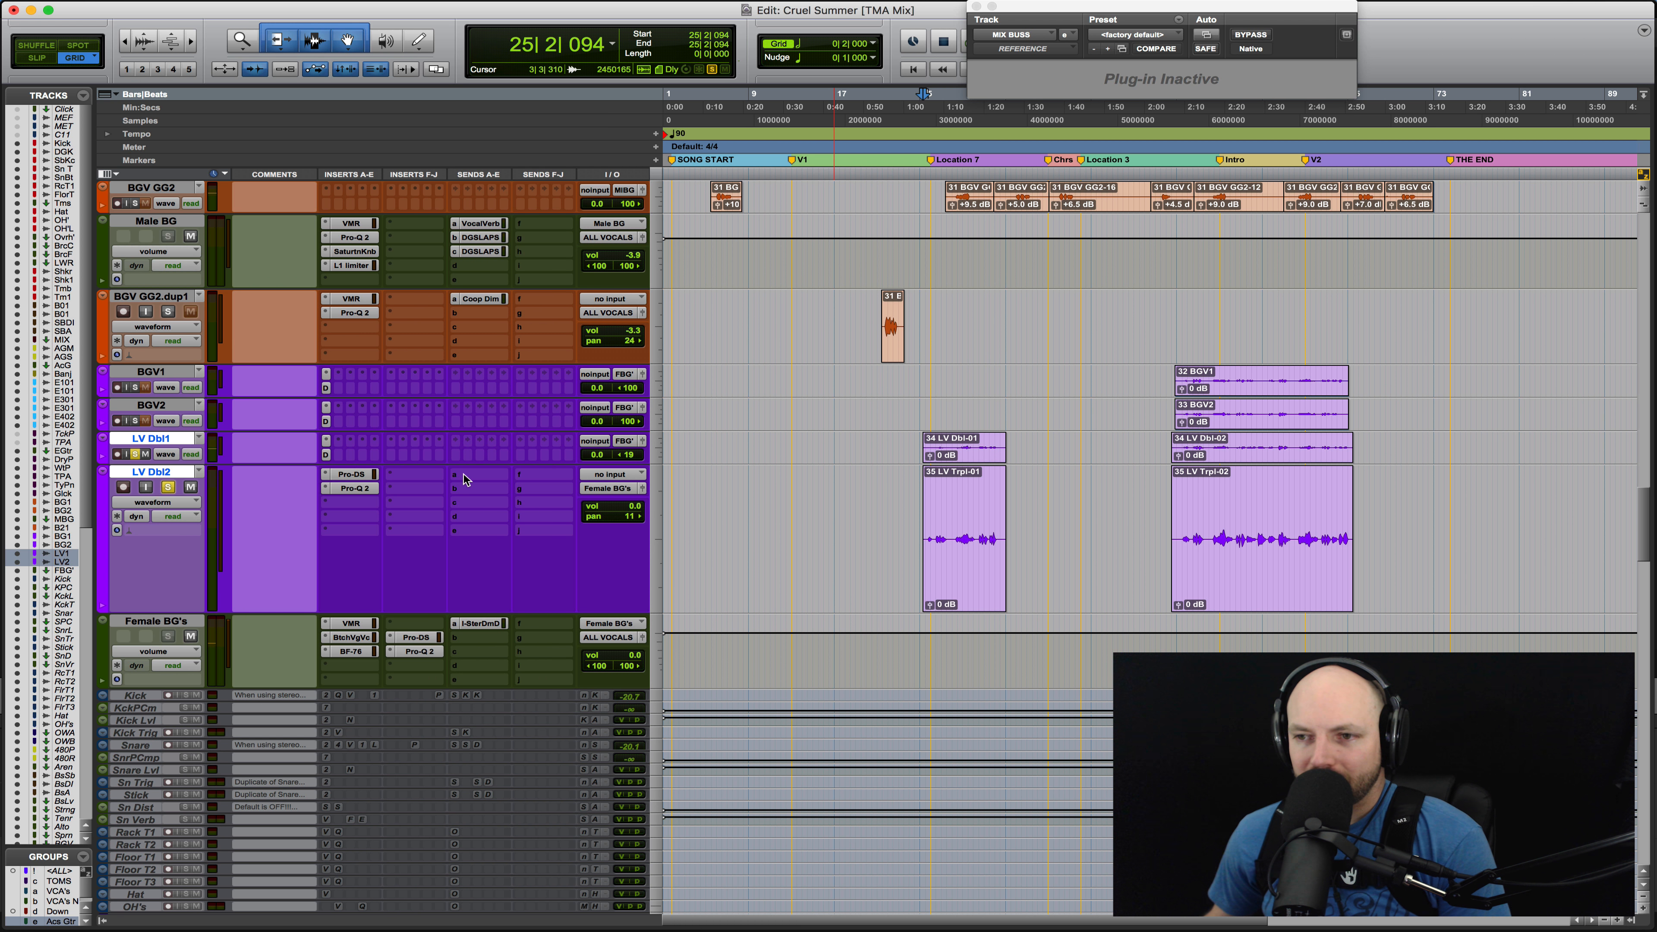
Add a Coop Dim send to LV Dbl2 and set its level to -13.4 dB while auditioning the doubles
{"action": "left_click", "coordinate": [463, 474]}
{"action": "mouse_move", "coordinate": [522, 519]}
{"action": "mouse_move", "coordinate": [614, 523]}
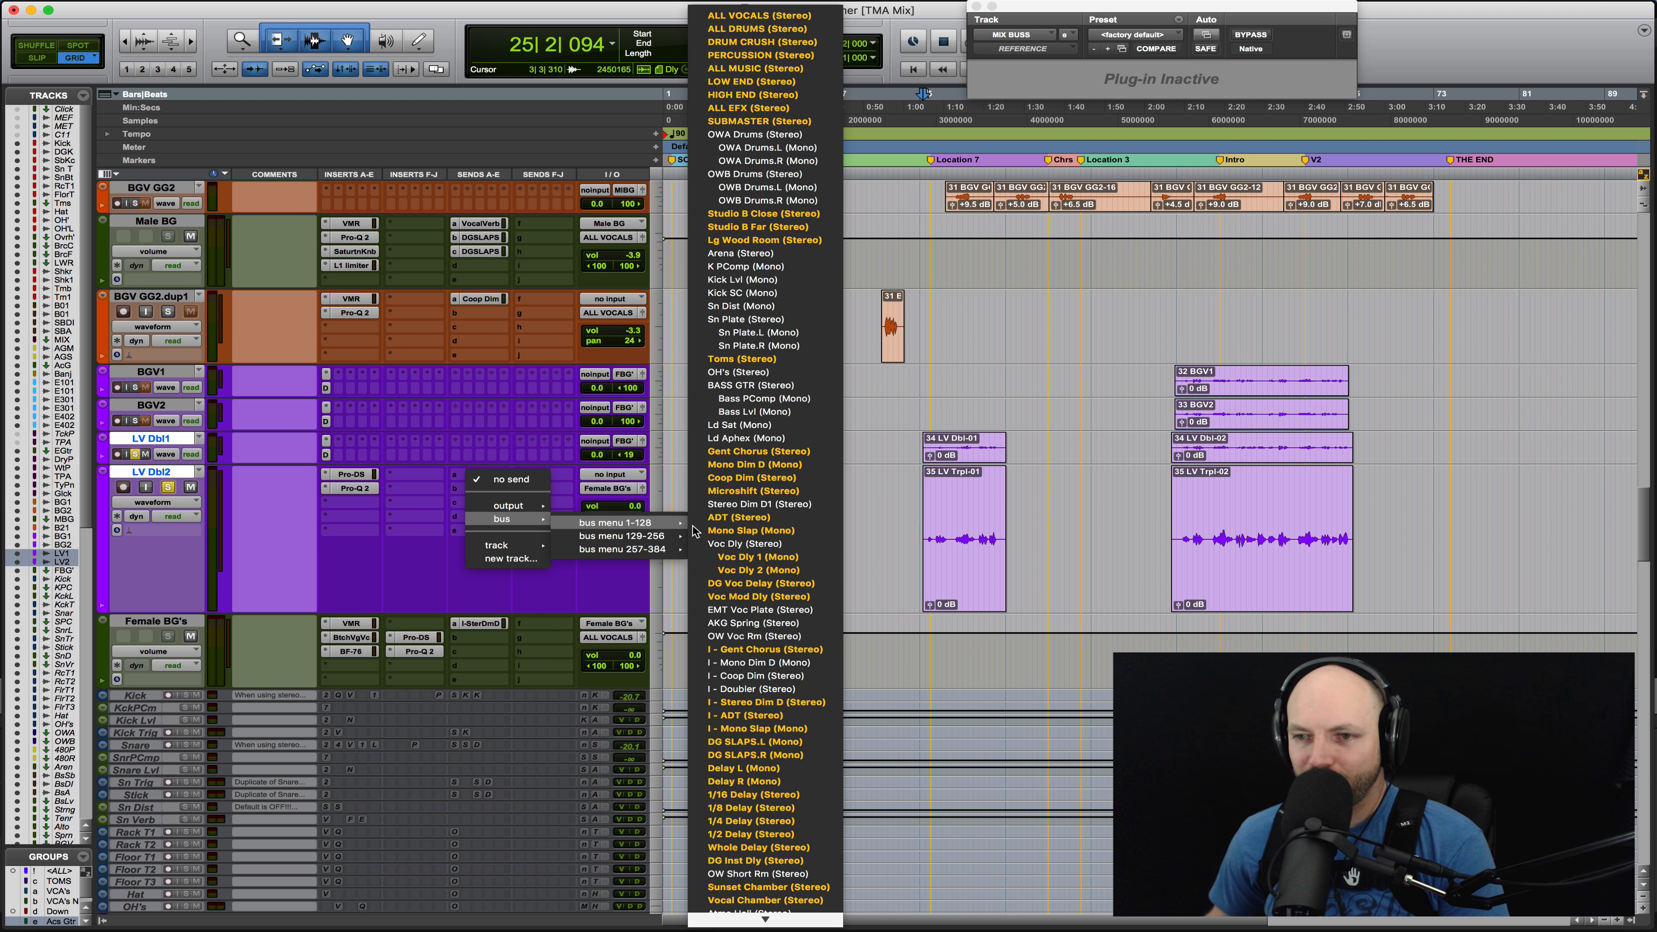
{"action": "left_click", "coordinate": [777, 480]}
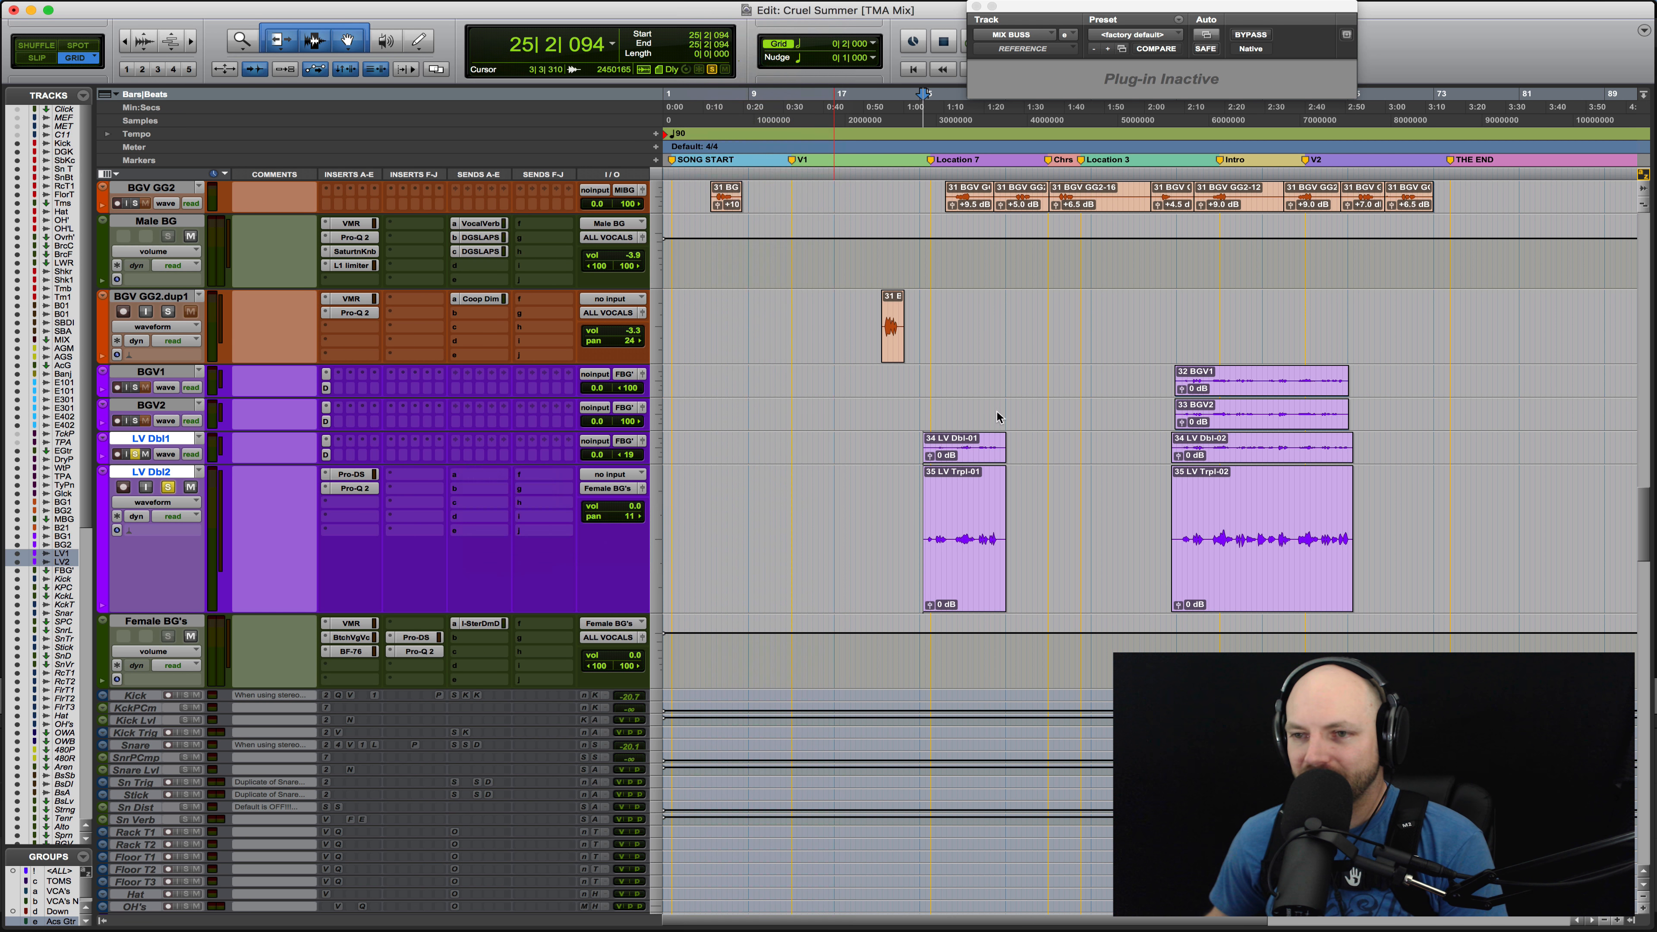
{"action": "key", "text": "space"}
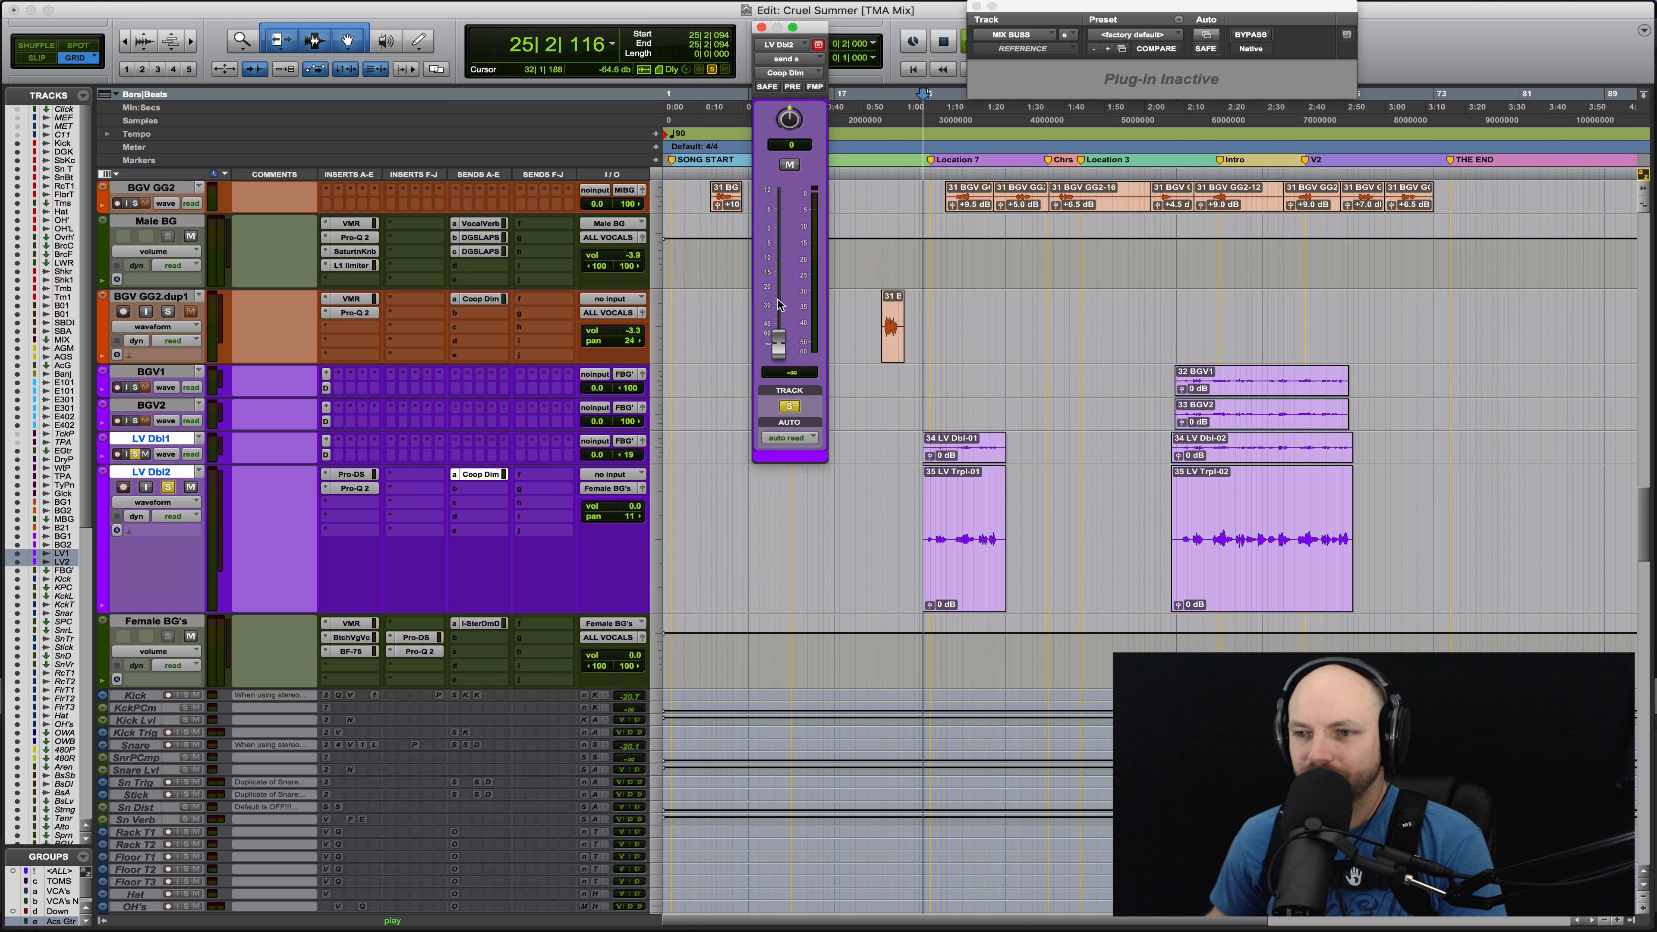
{"action": "left_click_drag", "start_coordinate": [779, 344], "coordinate": [753, 371]}
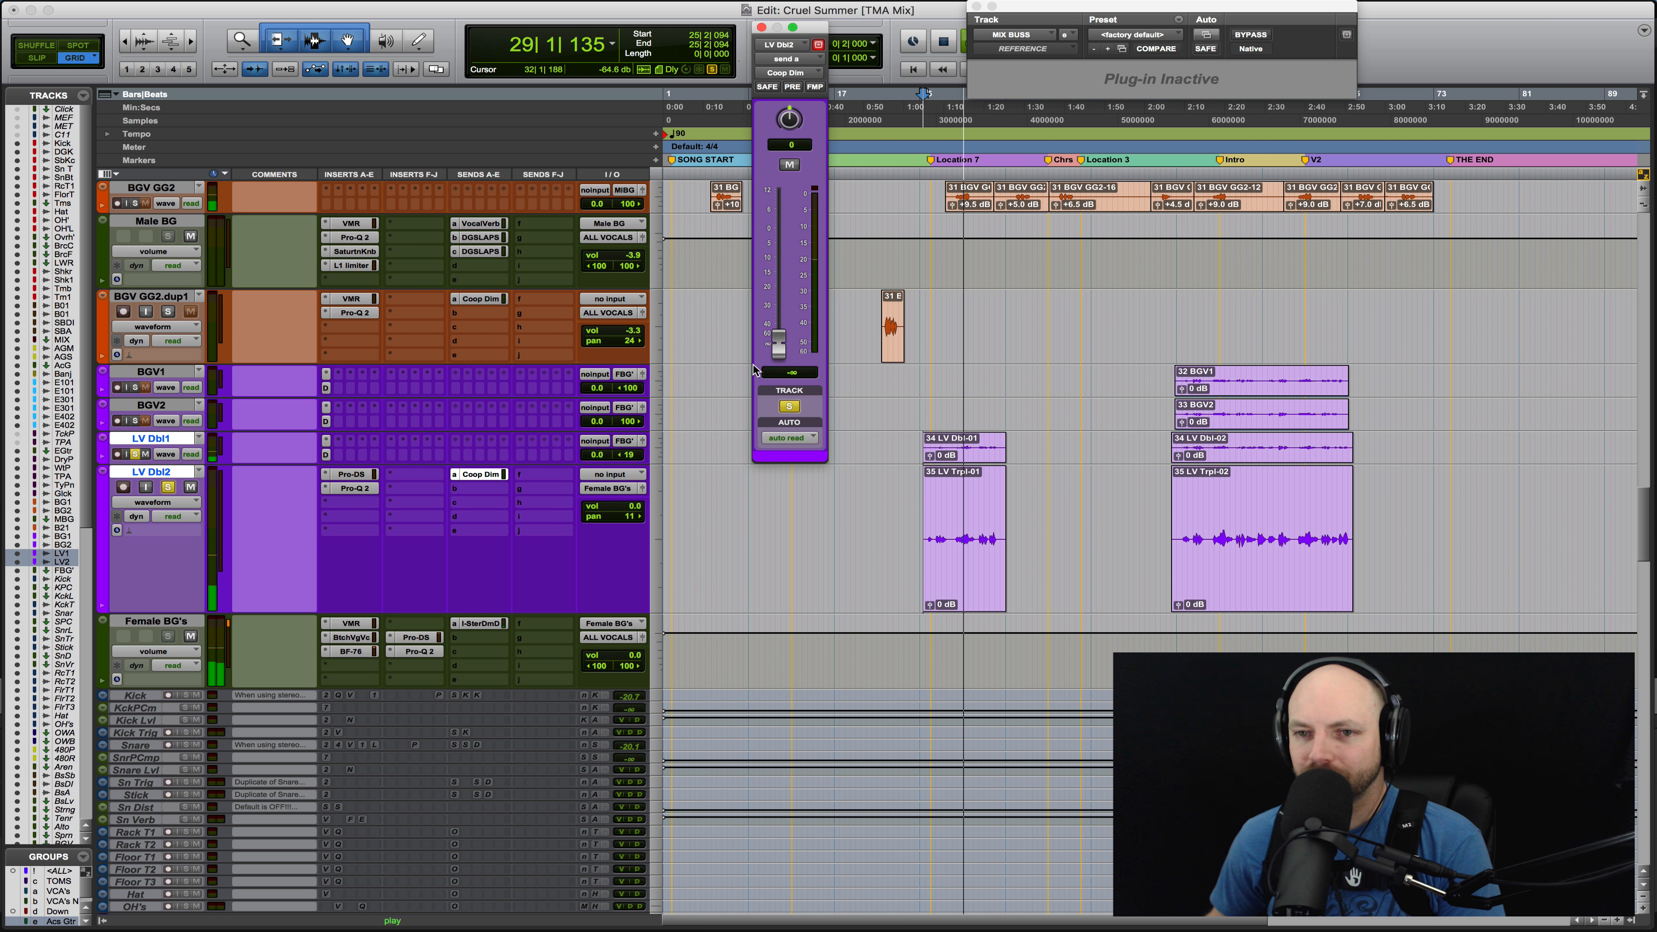
{"action": "left_click_drag", "start_coordinate": [762, 310], "coordinate": [770, 265]}
Clear the vocal double solos, raise LV Dbl2's volume to +1.2 dB during playback, and close the send window
{"action": "key", "text": "space"}
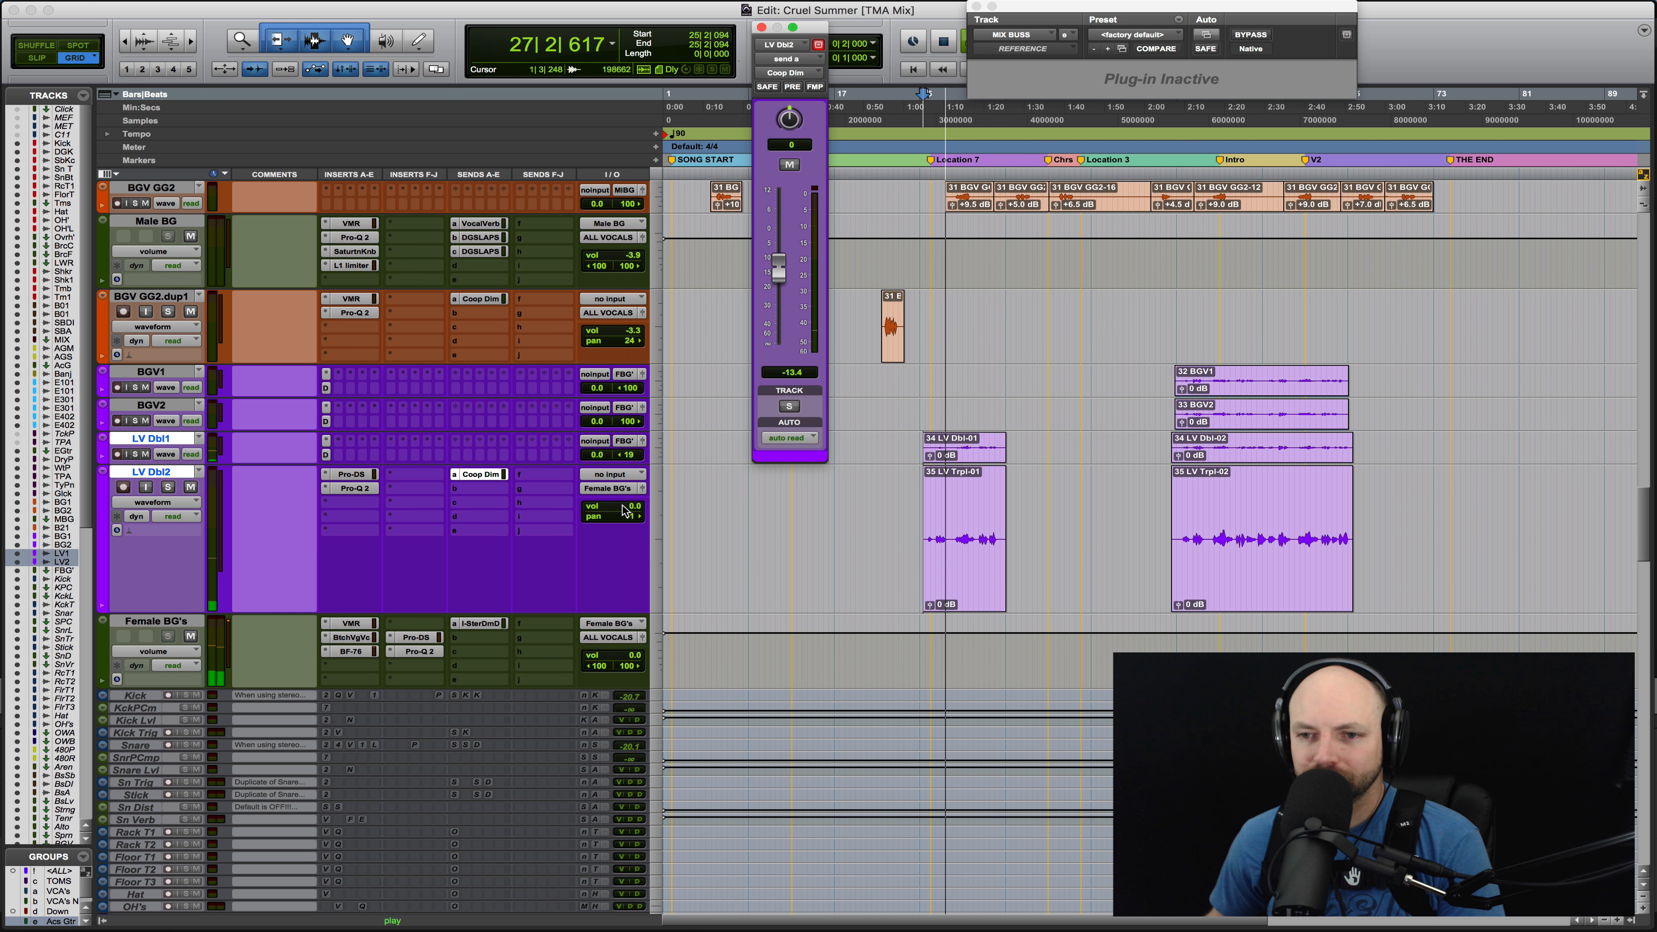
{"action": "left_click_drag", "start_coordinate": [627, 511], "coordinate": [625, 508]}
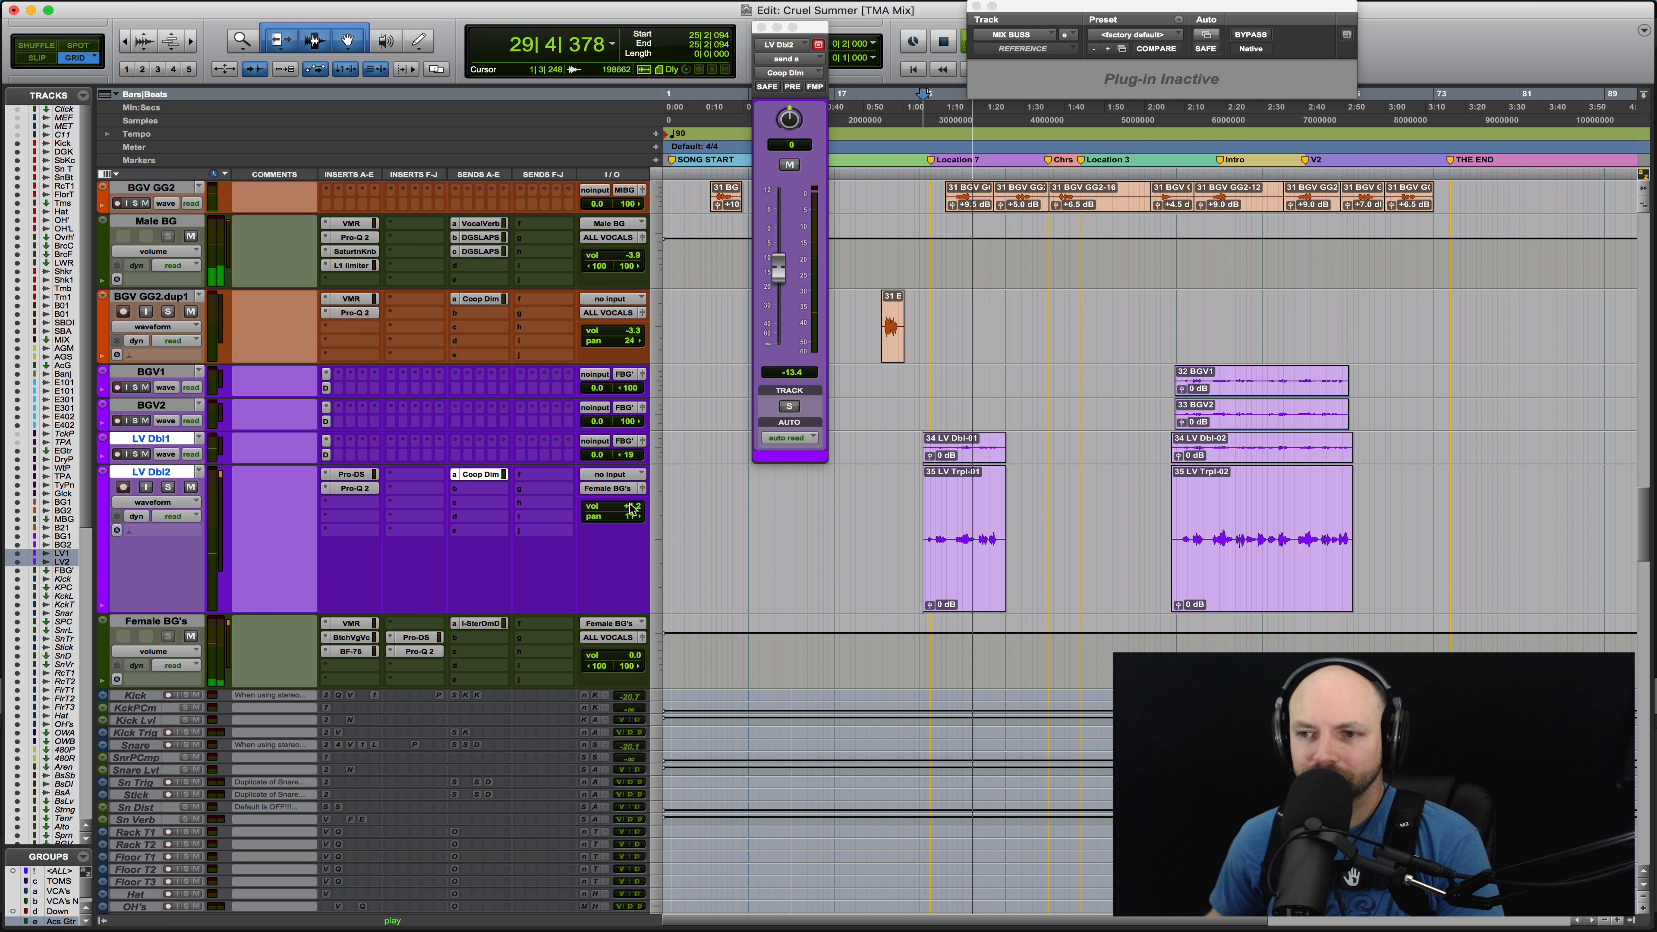
{"action": "left_click", "coordinate": [761, 28]}
{"action": "left_click", "coordinate": [840, 317]}
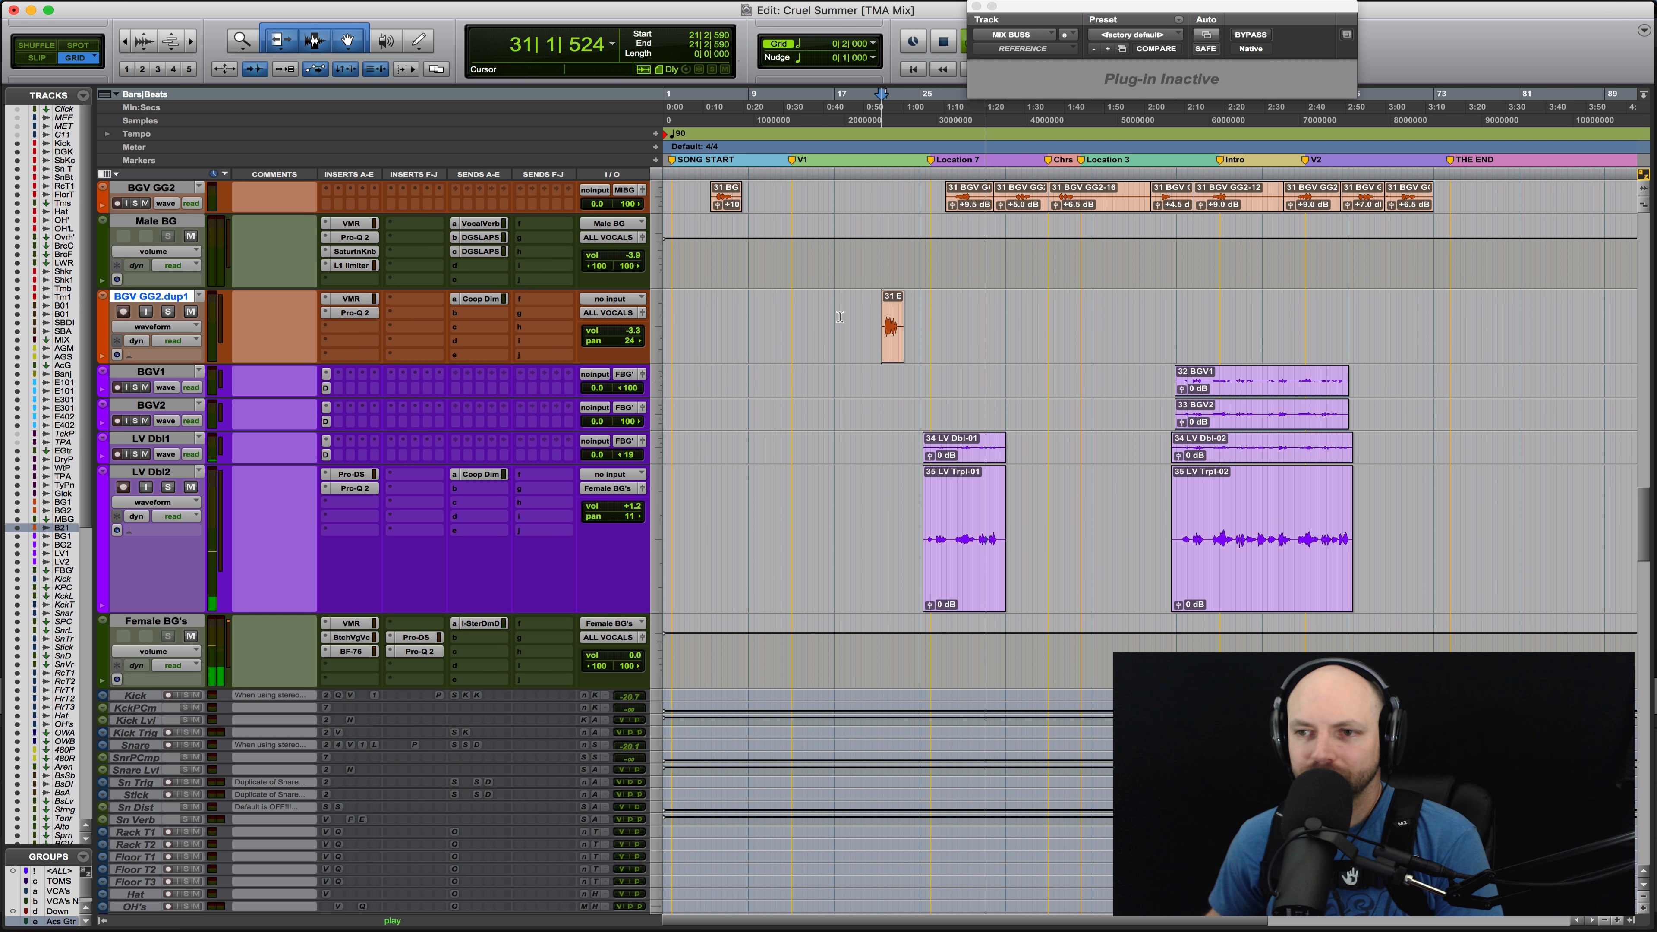
Look through the vocal, piano, guitar and percussion tracks while the song plays, and stop playback
{"action": "scroll", "coordinate": [946, 350], "scroll_direction": "up", "scroll_amount": 3}
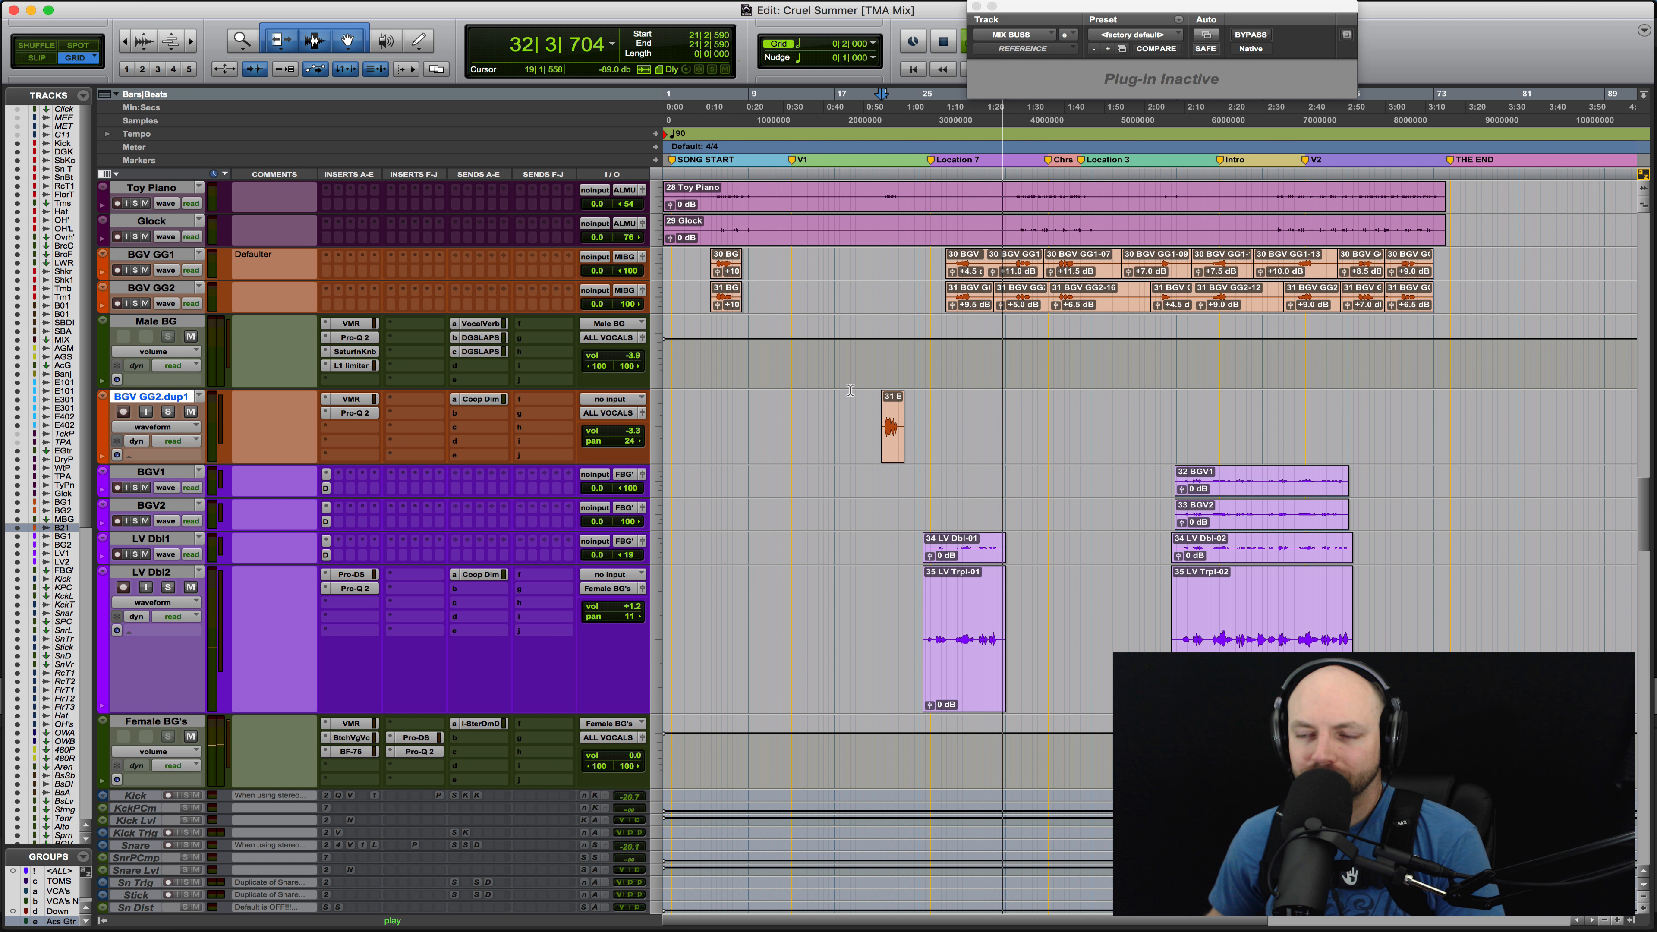
{"action": "scroll", "coordinate": [850, 391], "scroll_direction": "down", "scroll_amount": 2}
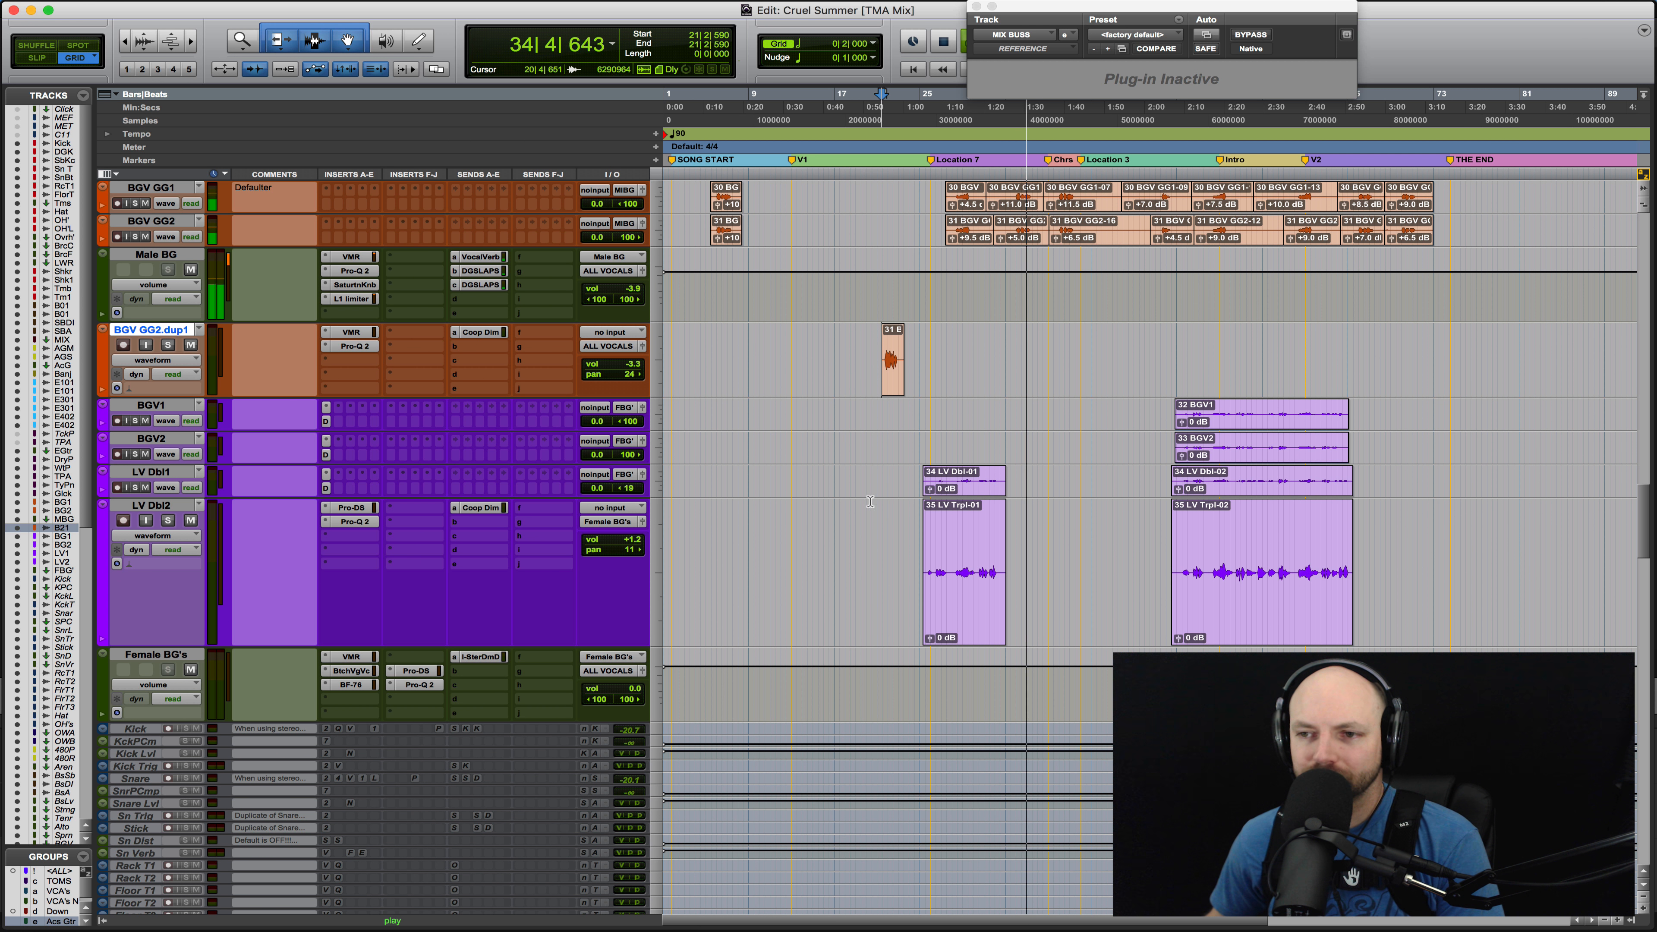
{"action": "scroll", "coordinate": [848, 450], "scroll_direction": "down", "scroll_amount": 3}
{"action": "scroll", "coordinate": [1005, 470], "scroll_direction": "down", "scroll_amount": 2}
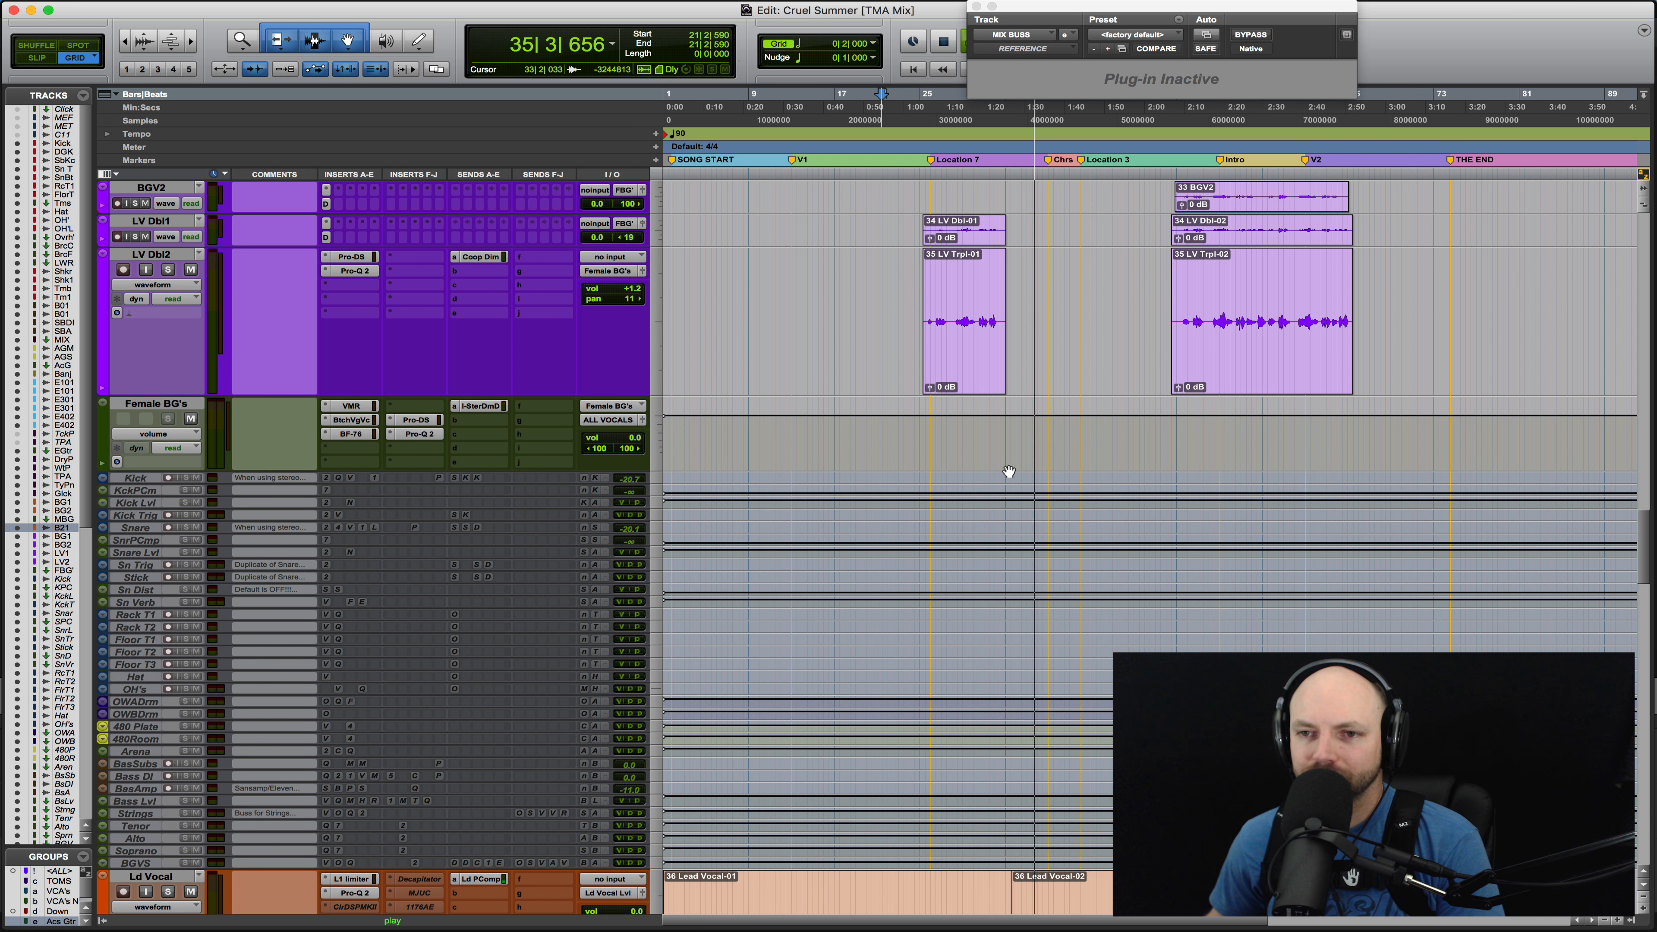
{"action": "scroll", "coordinate": [1000, 432], "scroll_direction": "up", "scroll_amount": 12}
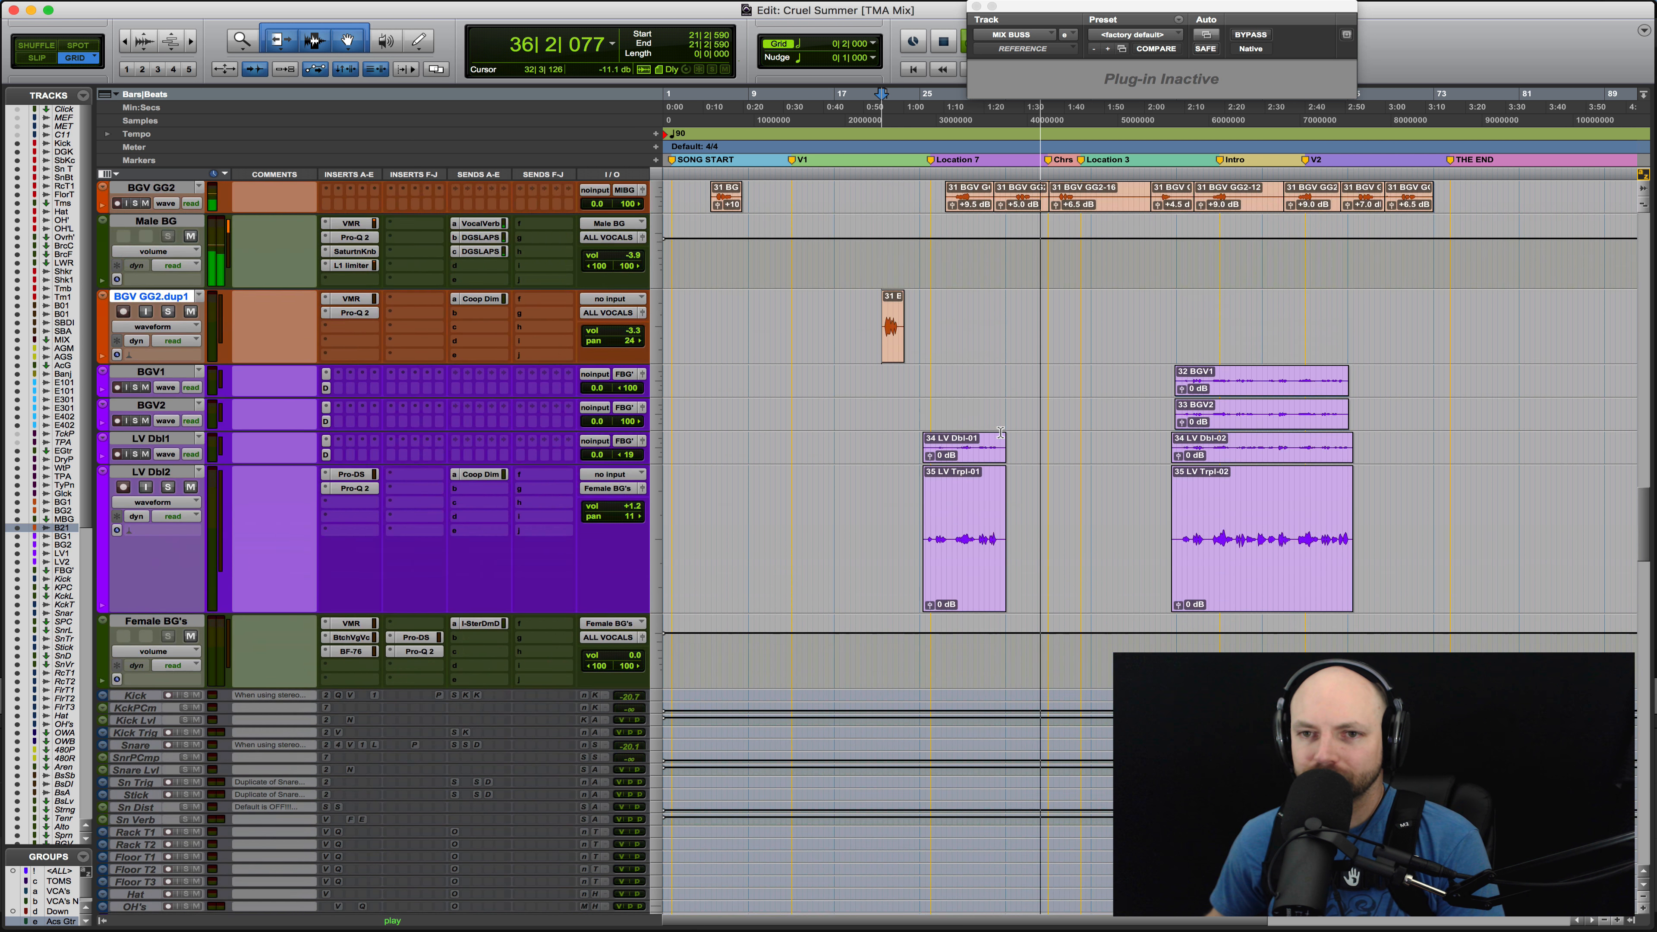
{"action": "scroll", "coordinate": [423, 365], "scroll_direction": "up", "scroll_amount": 6}
{"action": "scroll", "coordinate": [423, 370], "scroll_direction": "up", "scroll_amount": 14}
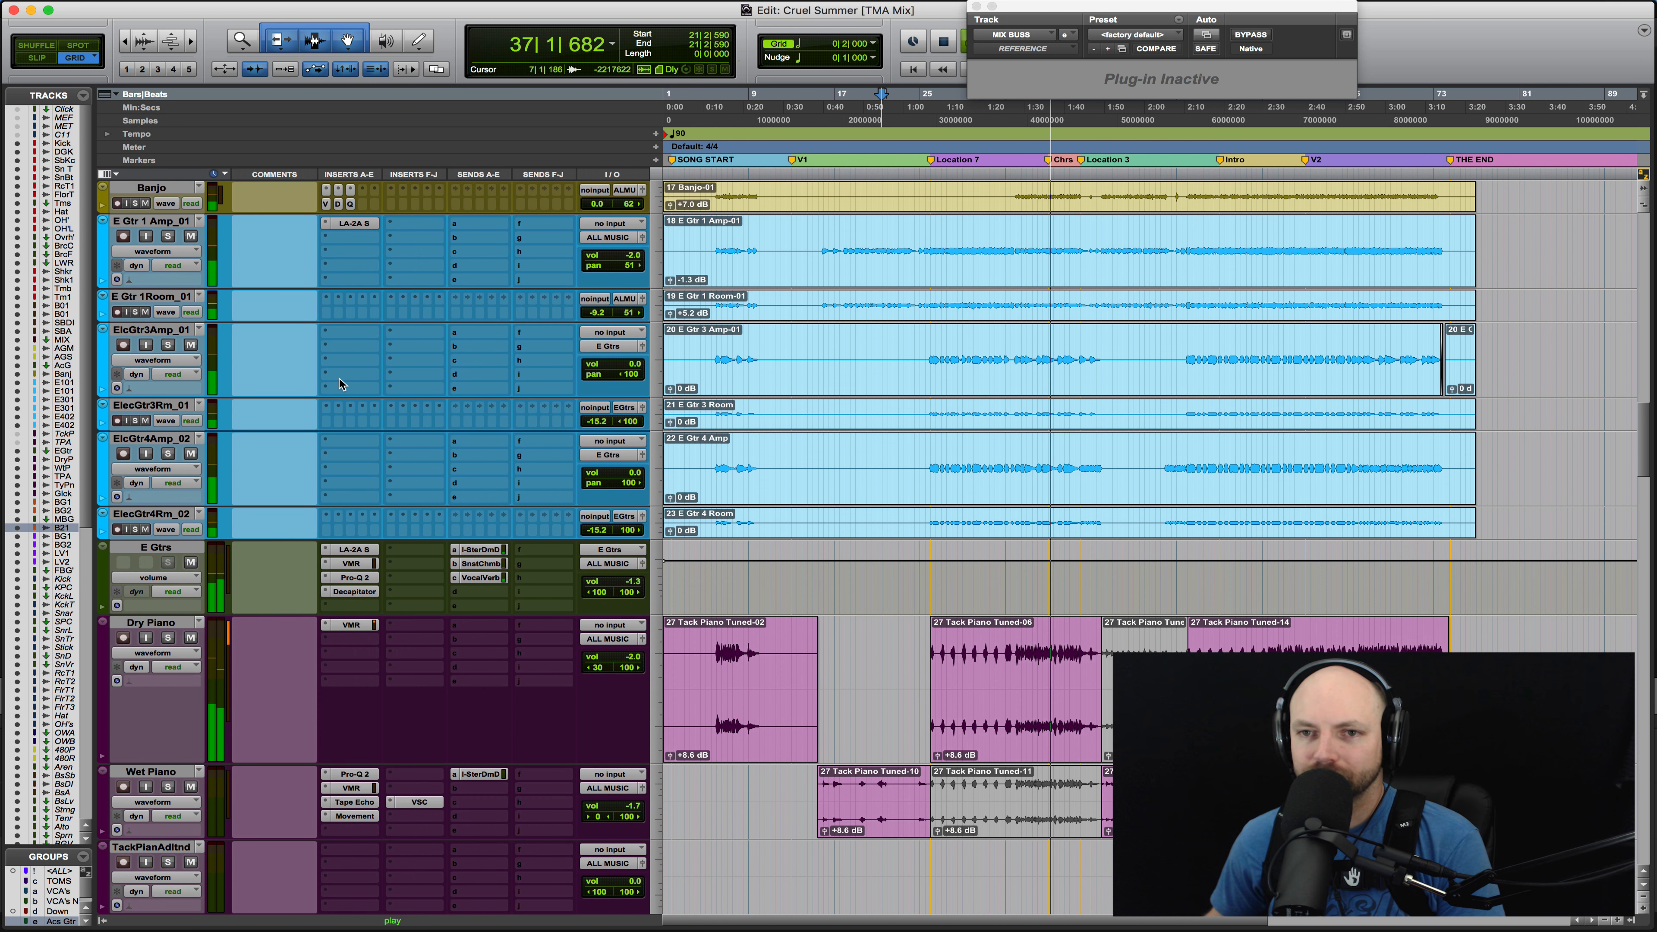
{"action": "scroll", "coordinate": [340, 382], "scroll_direction": "up", "scroll_amount": 5}
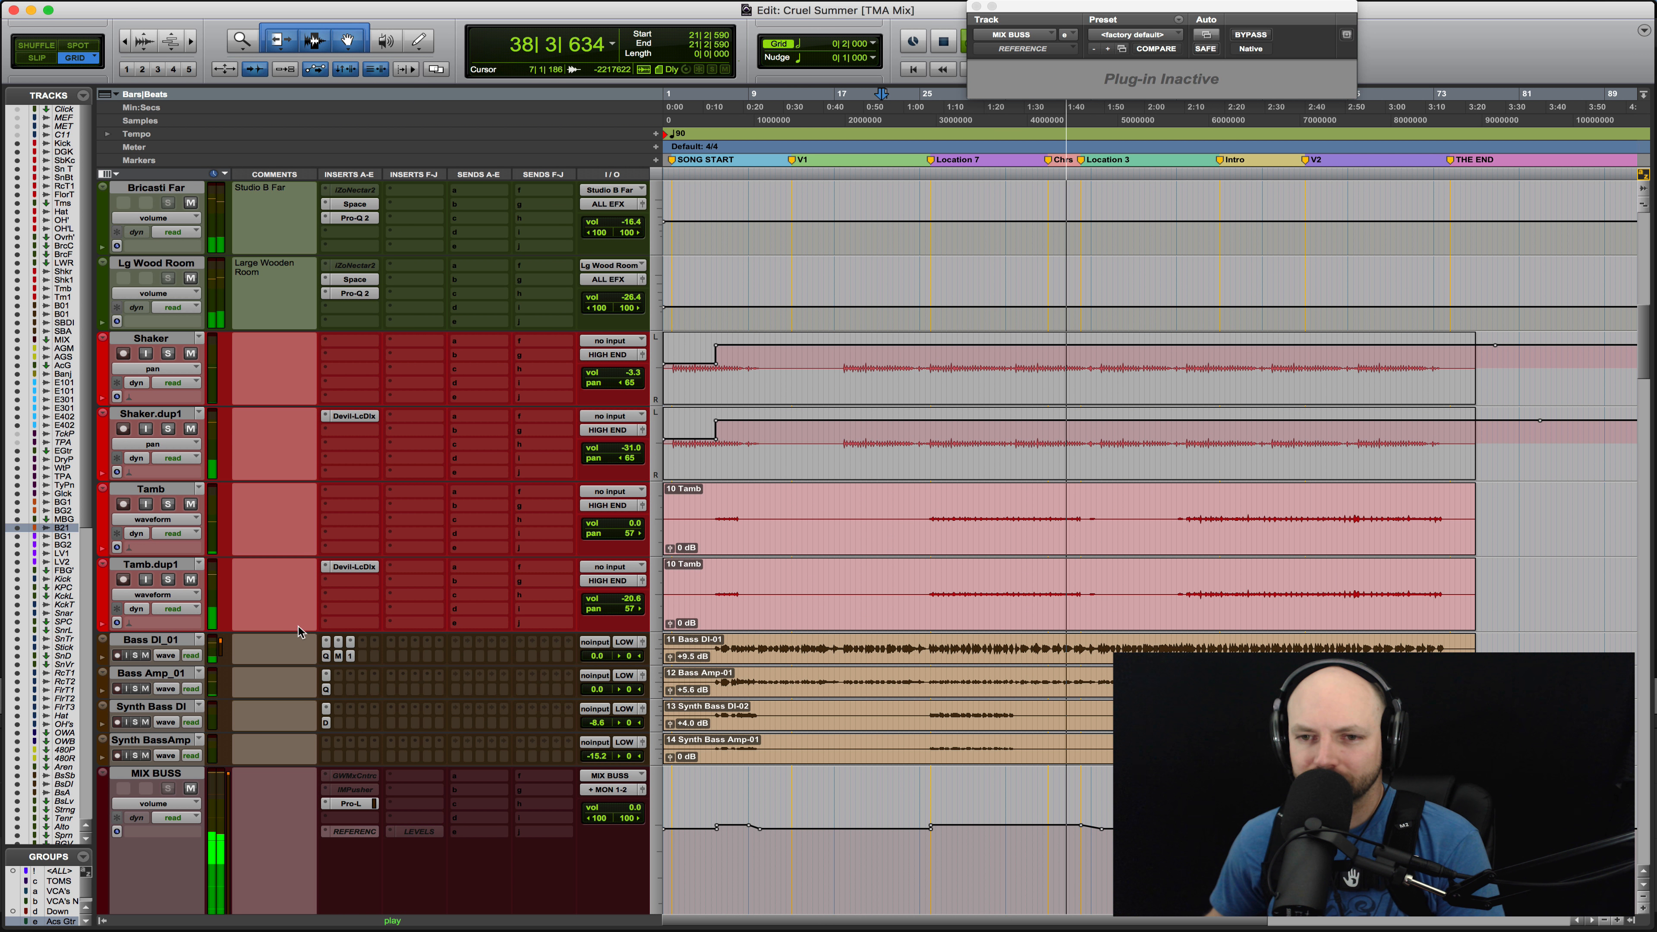
{"action": "scroll", "coordinate": [298, 627], "scroll_direction": "down", "scroll_amount": 5}
{"action": "key", "text": "space"}
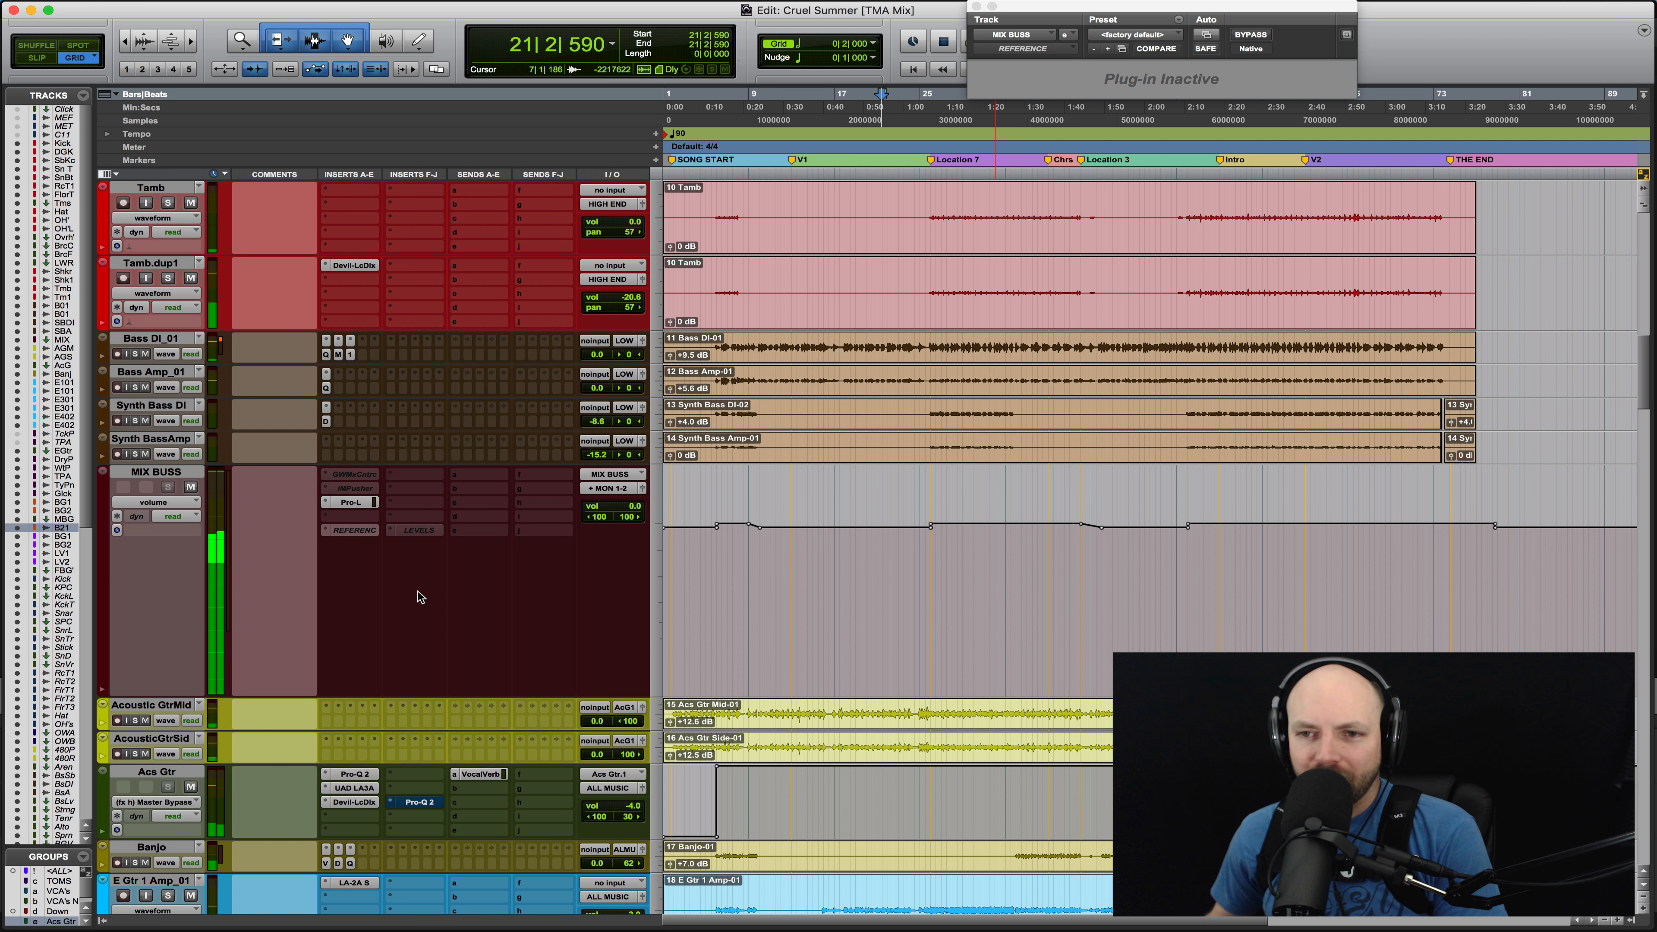
Zoom in on the song's ending and play the mix from 73|3|000
{"action": "key", "text": "super+Tab"}
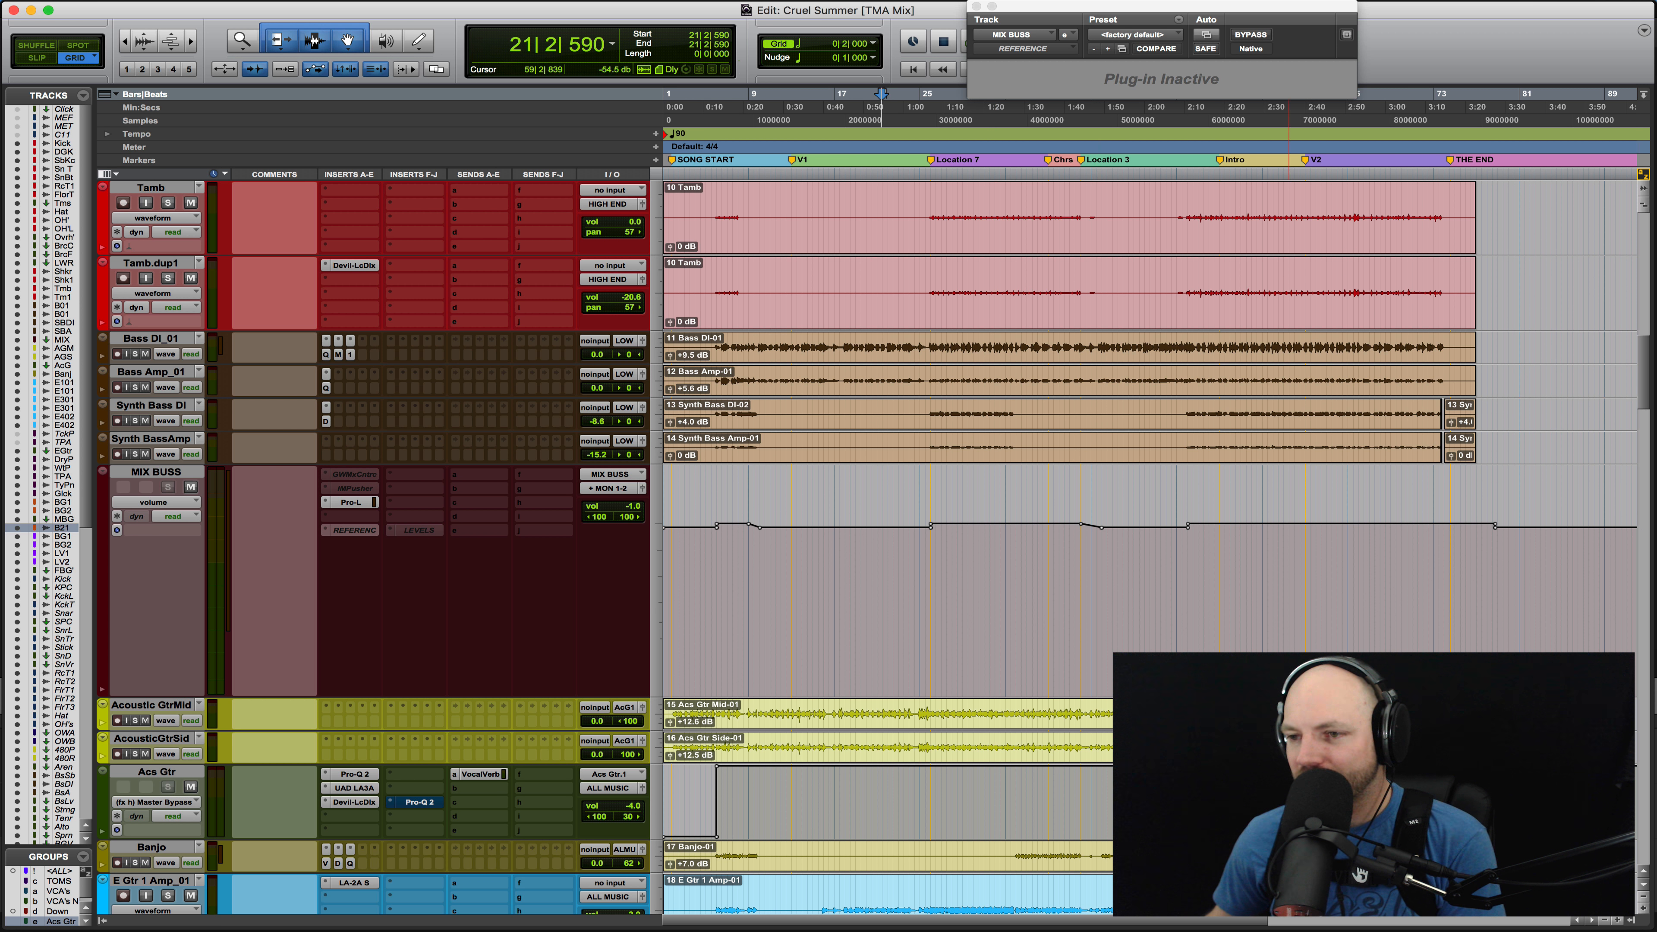
{"action": "left_click", "coordinate": [1445, 612]}
{"action": "key", "text": "super+bracketright"}
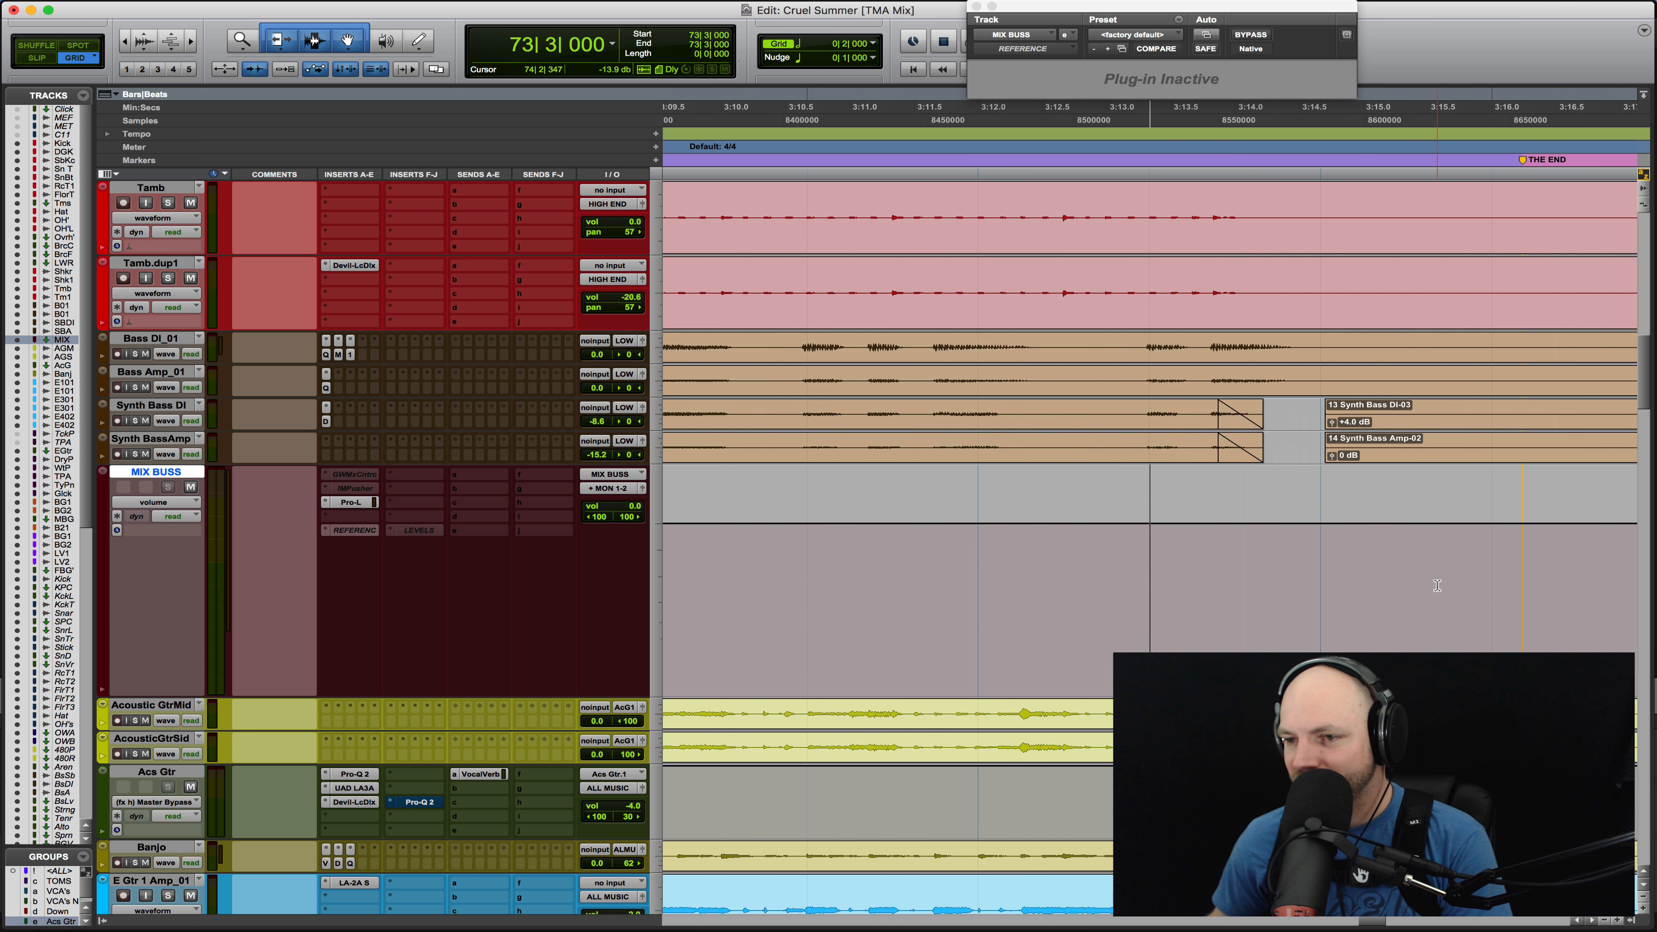
{"action": "key", "text": "space"}
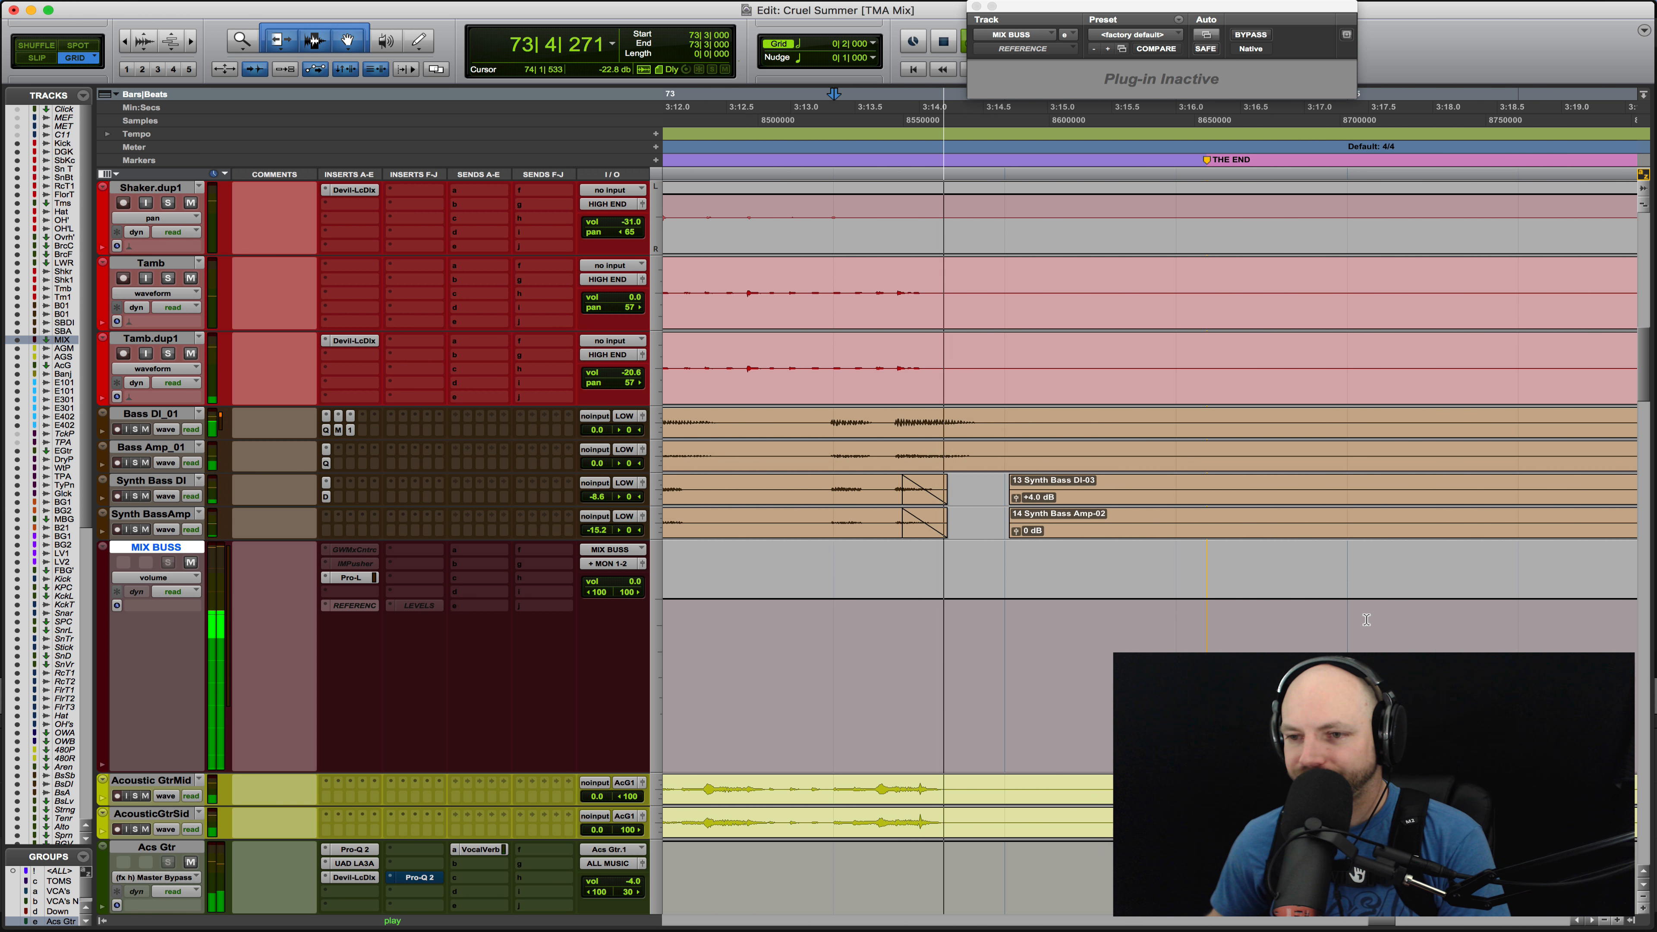
Solo the AcousticGtrSid and Acoustic GtrMid tracks and audition their ending from 73|3|000
{"action": "left_click", "coordinate": [171, 782]}
{"action": "key", "text": "space"}
{"action": "left_click", "coordinate": [167, 814]}
{"action": "key", "text": "shift+s"}
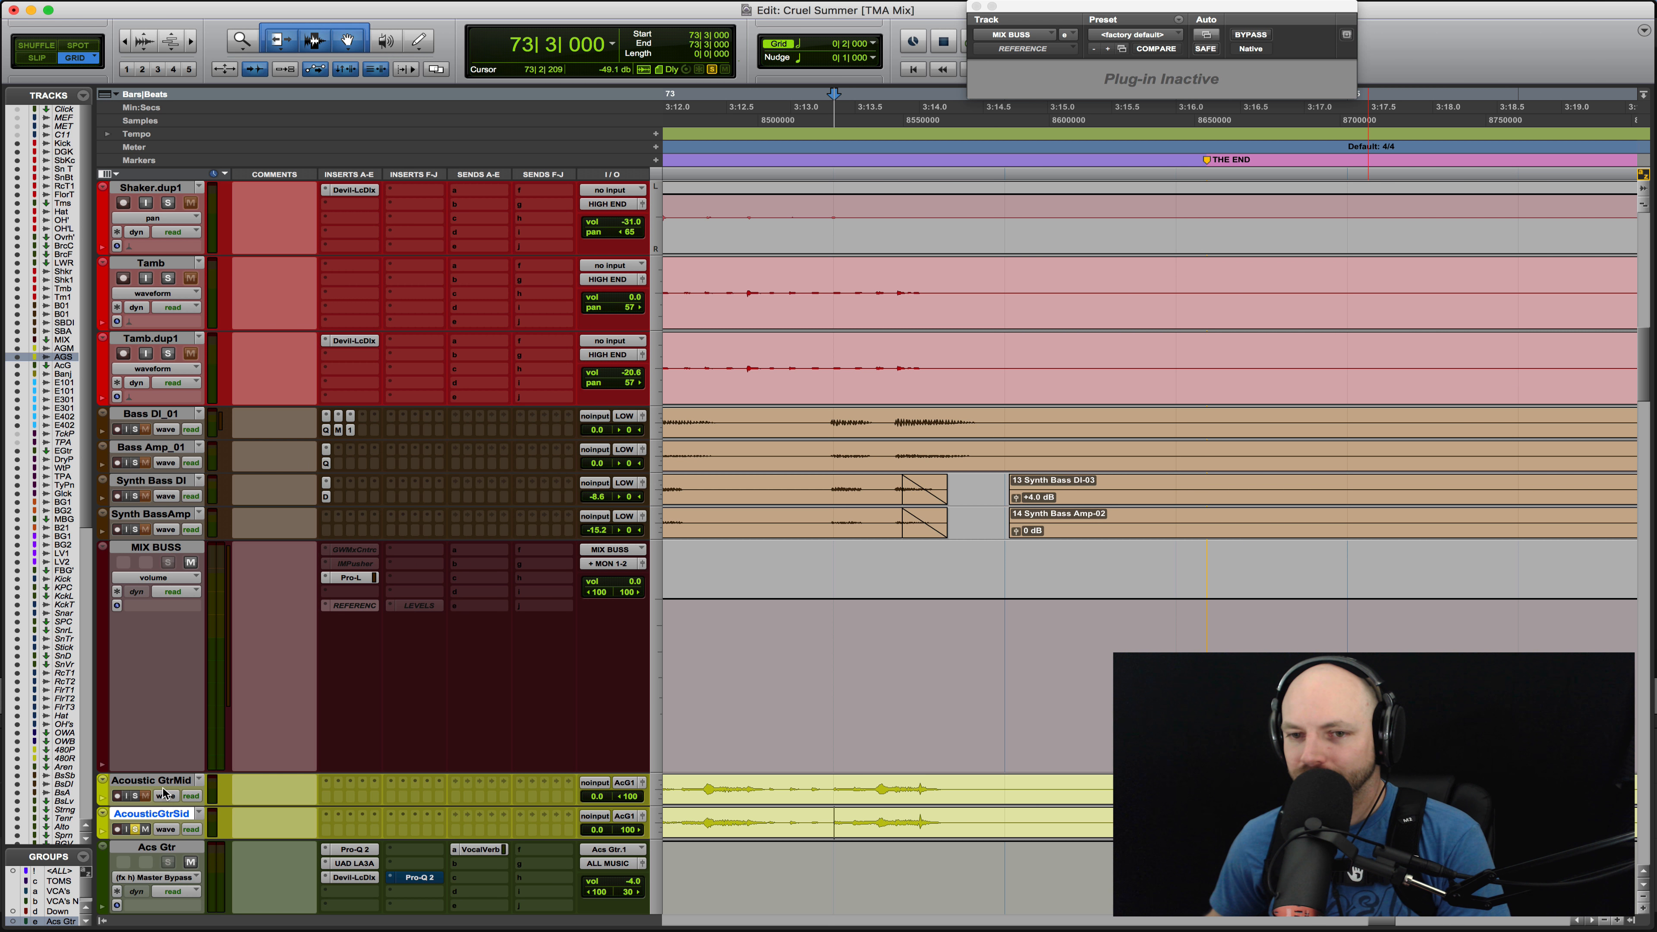
{"action": "left_click", "coordinate": [163, 782]}
{"action": "key", "text": "shift+s"}
{"action": "key", "text": "space"}
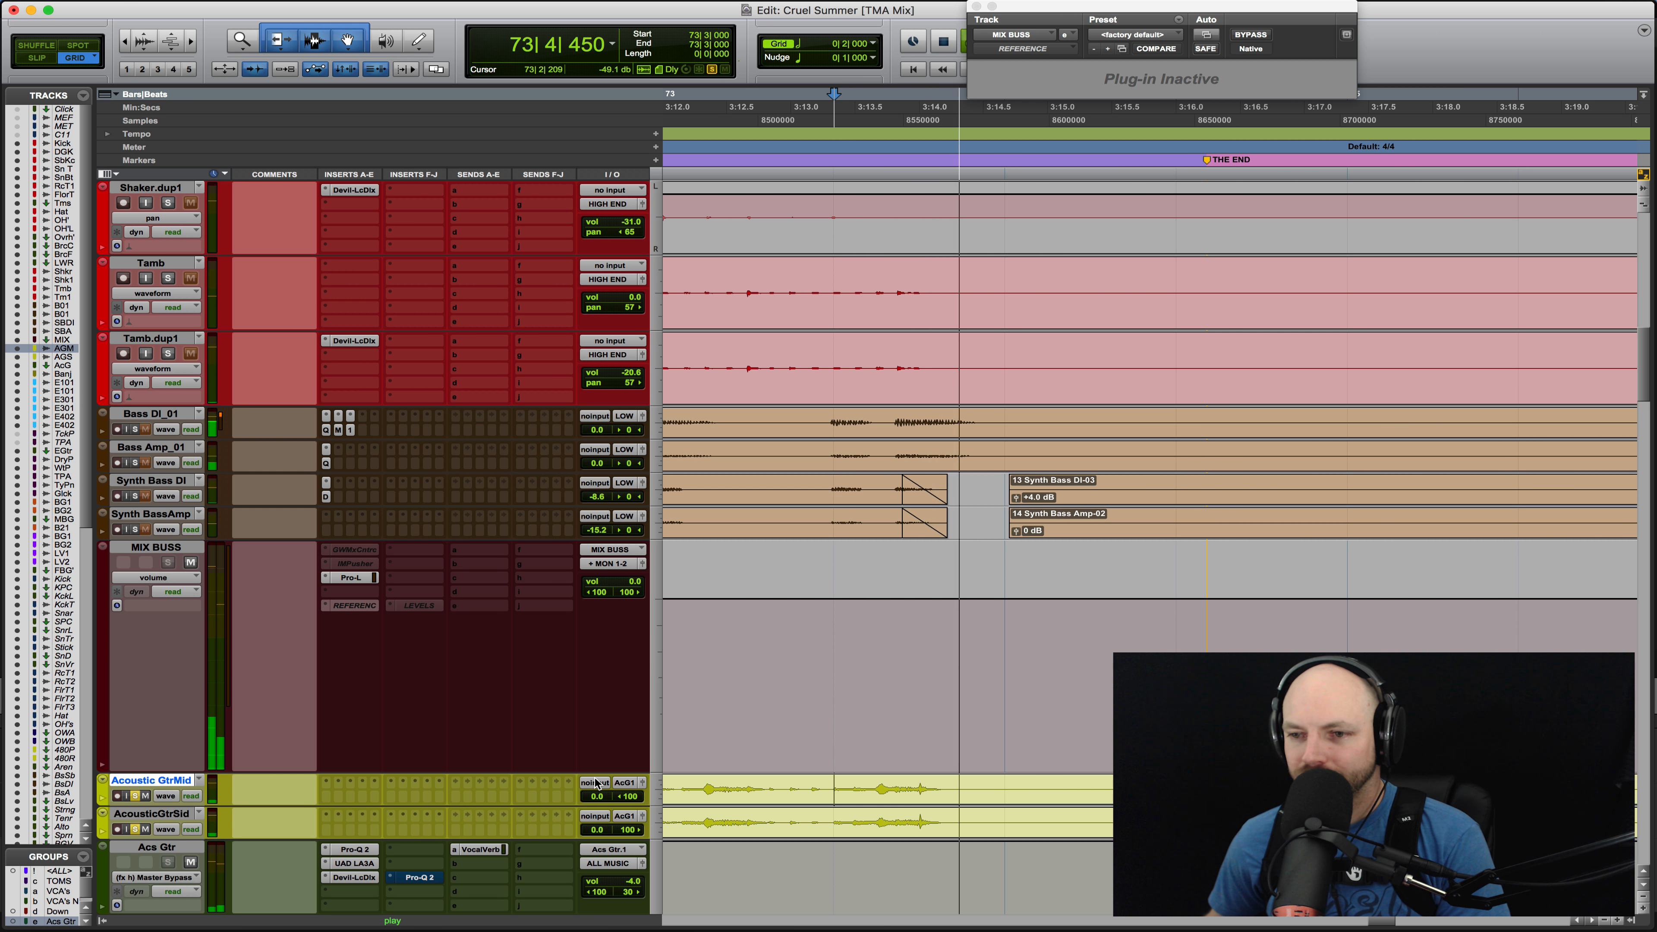
{"action": "key", "text": "space"}
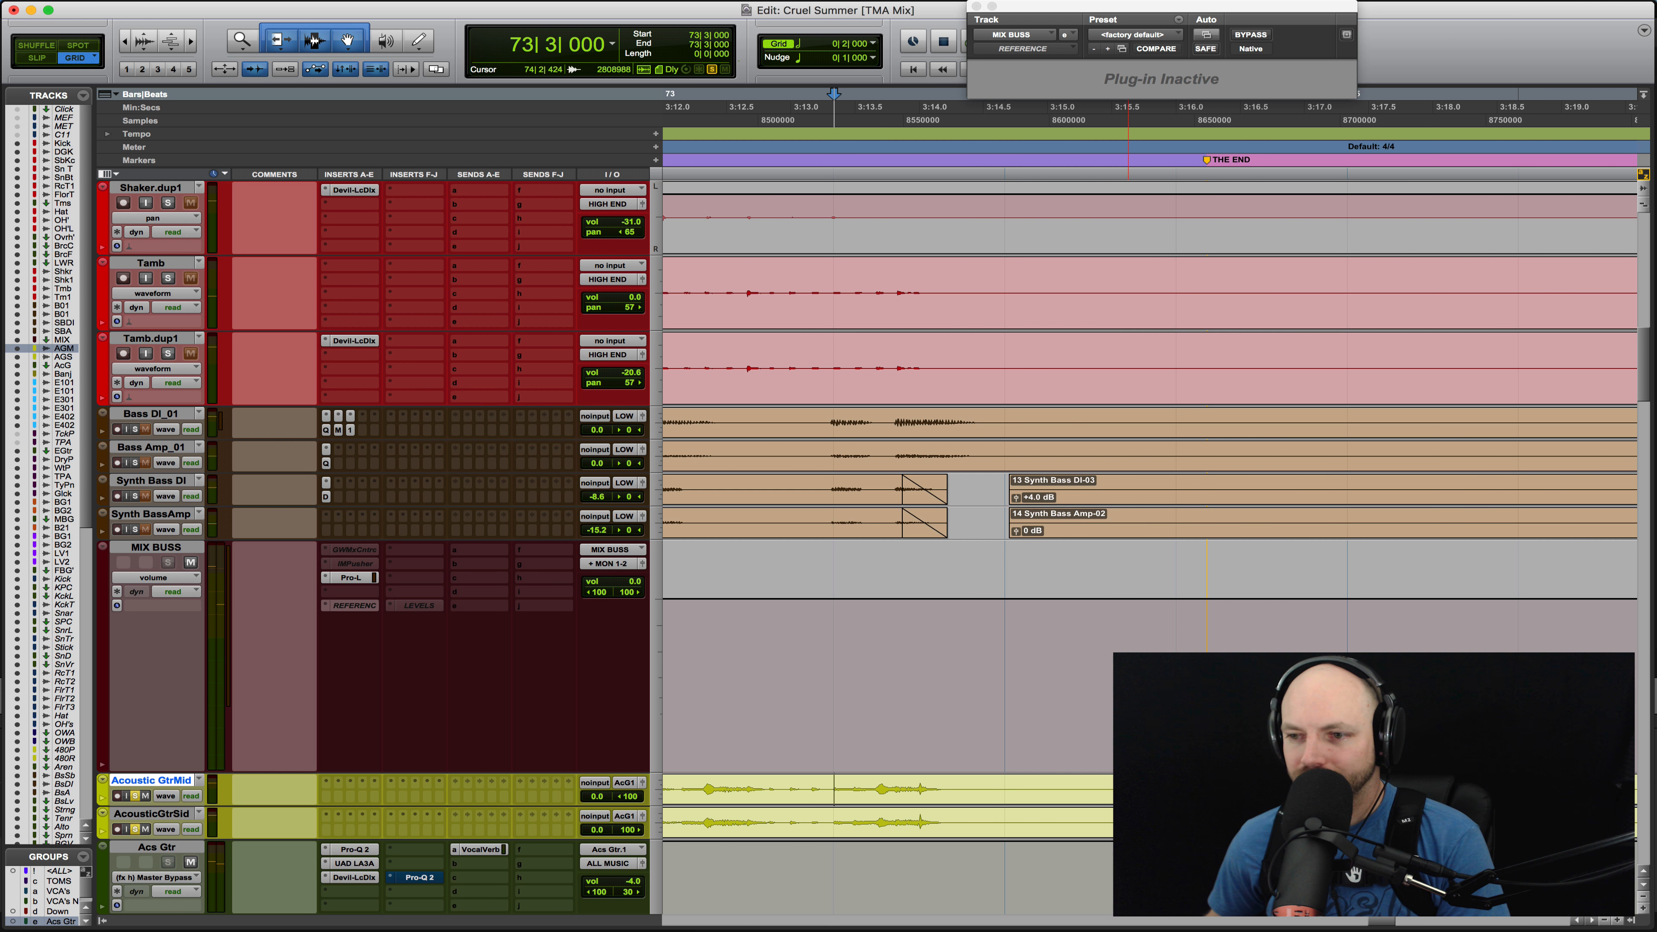
Switch to Slip mode and, after auditioning from 73|4|002, split both acoustic guitar clips at 74|2|192
{"action": "left_click", "coordinate": [1128, 788]}
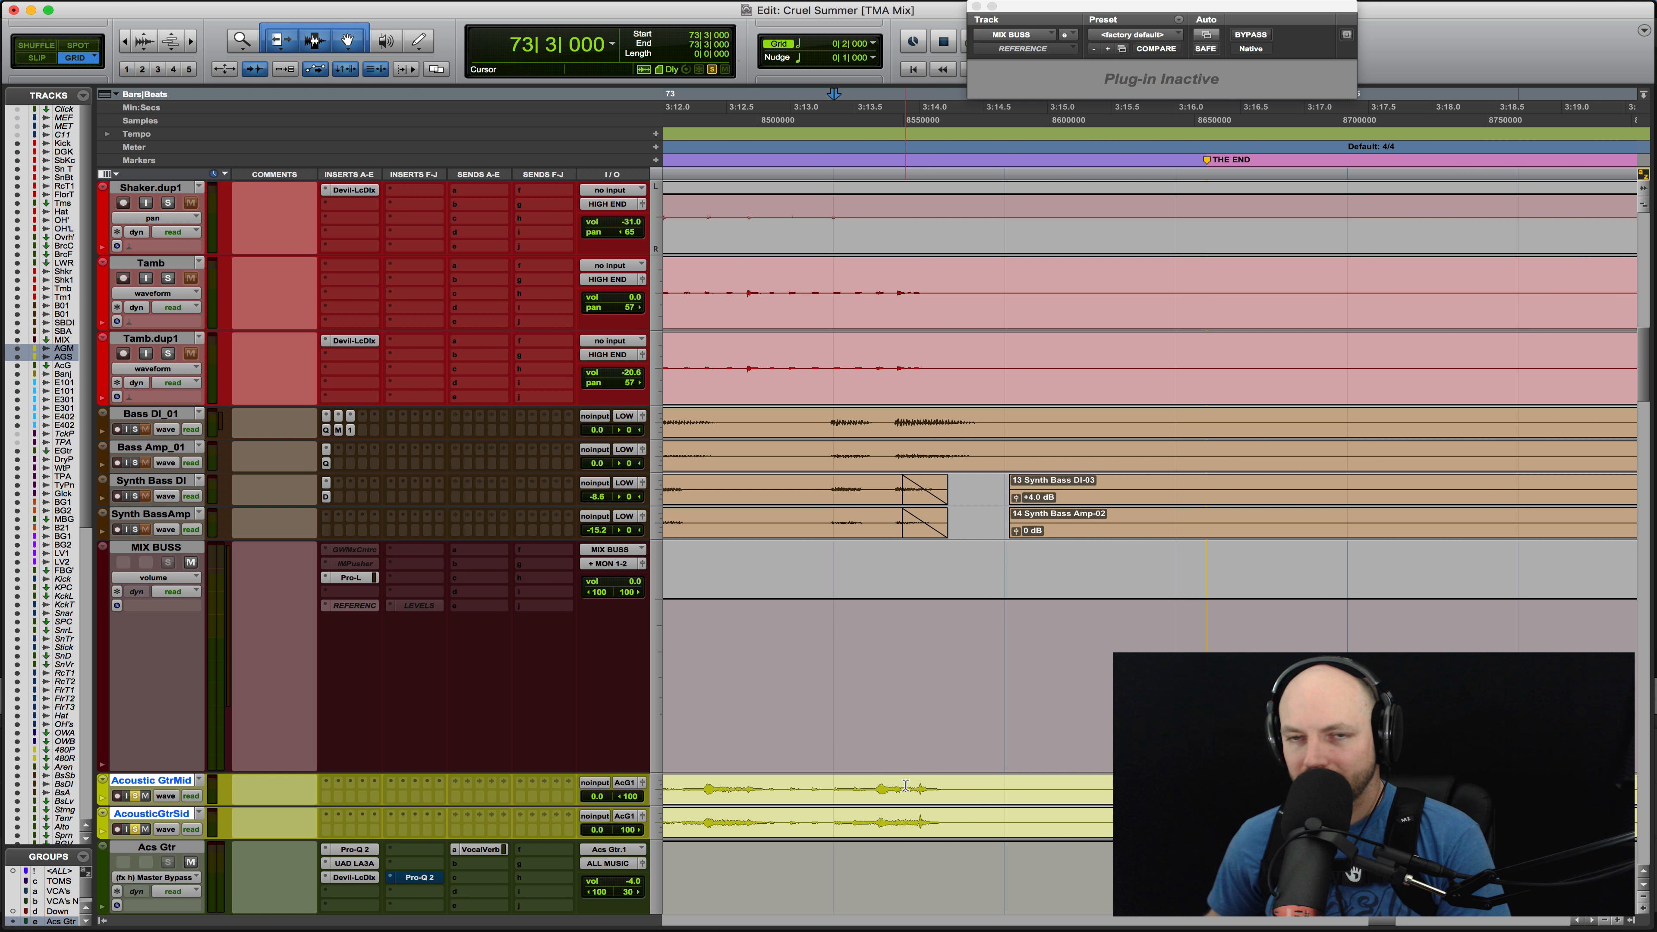
{"action": "key", "text": "F2"}
{"action": "key", "text": "space"}
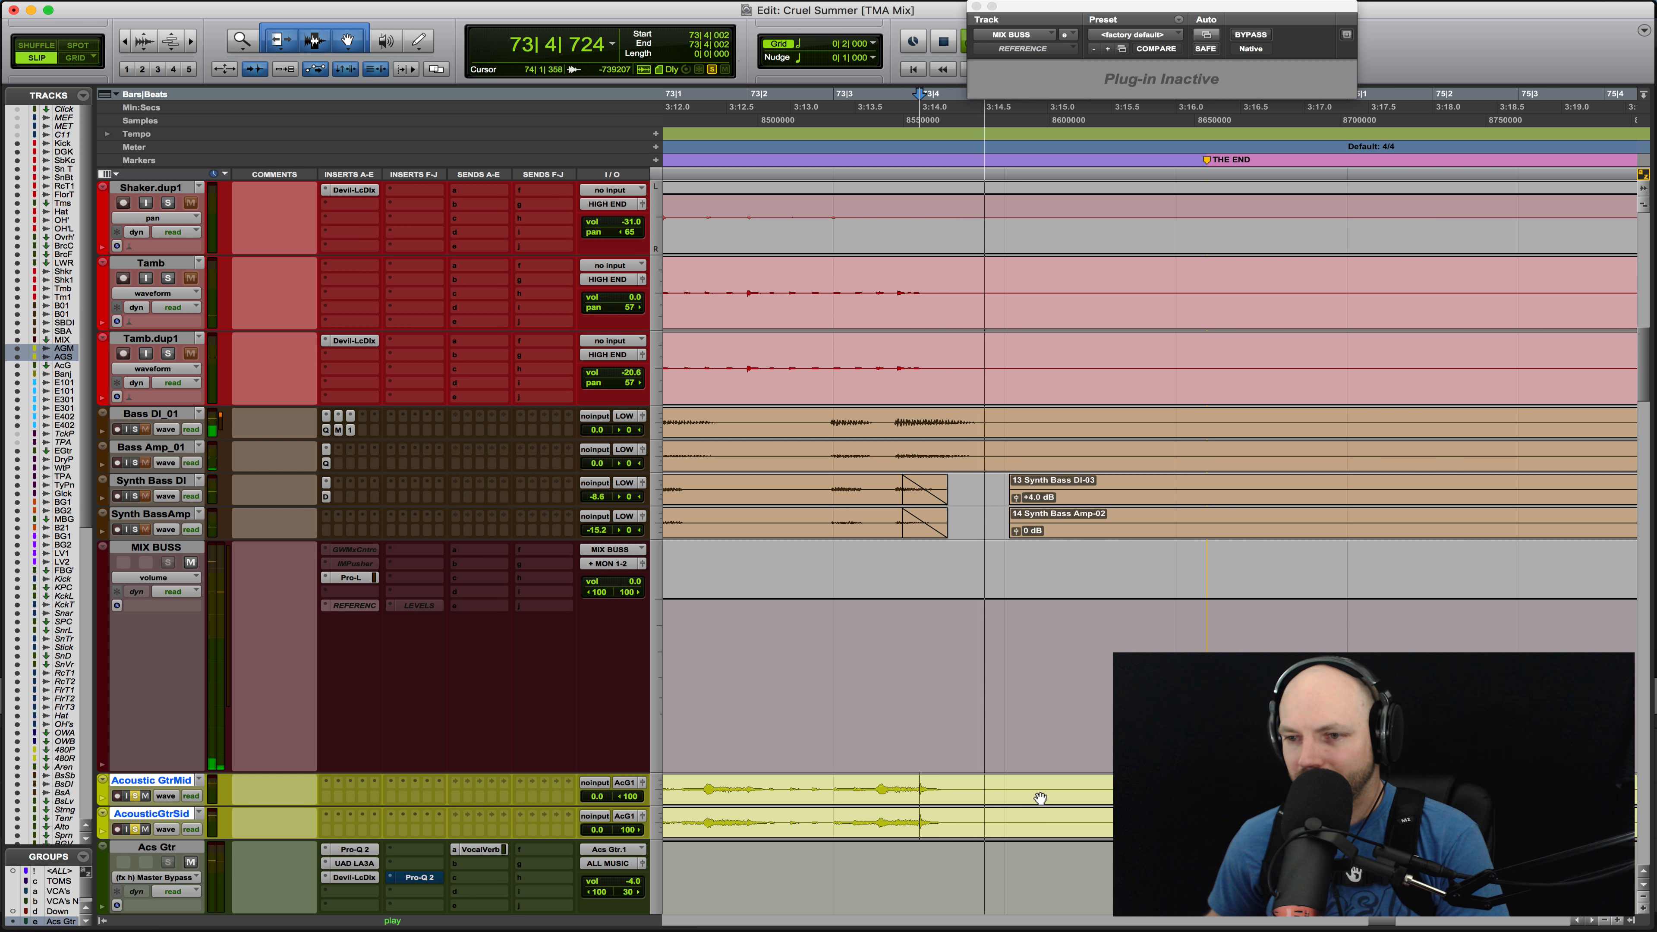
{"action": "key", "text": "space"}
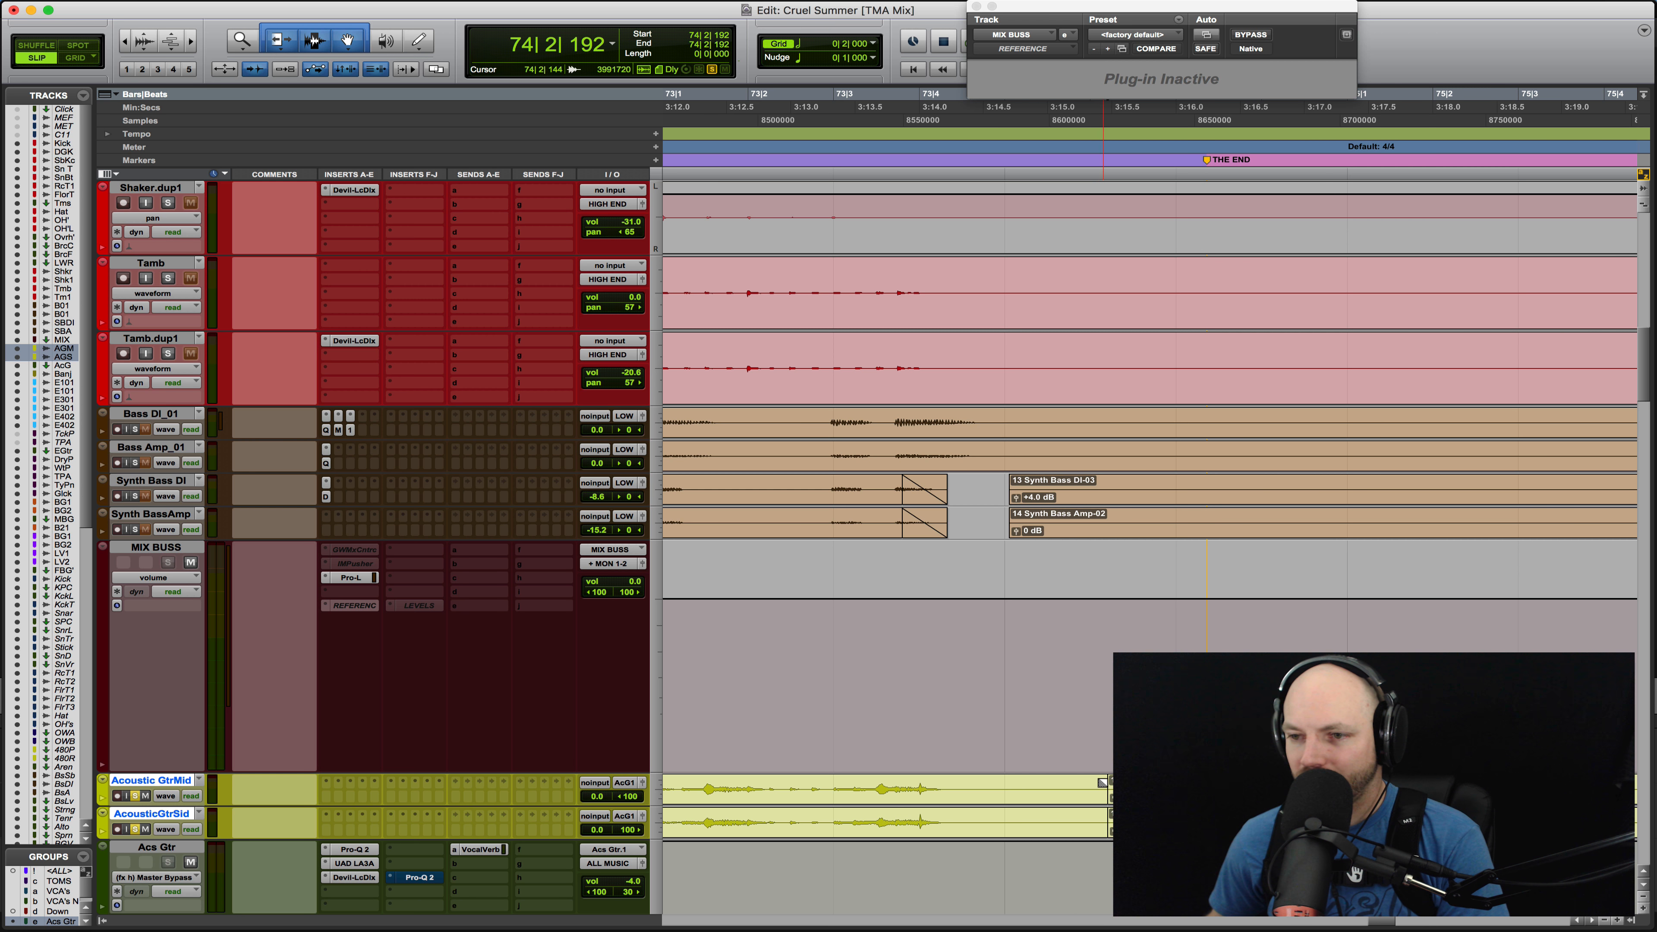
Fade out both acoustic guitar clips from 73|4|022 to 74|2|192 with a curve that drops quickly at first
{"action": "left_click_drag", "start_coordinate": [1103, 783], "coordinate": [922, 785]}
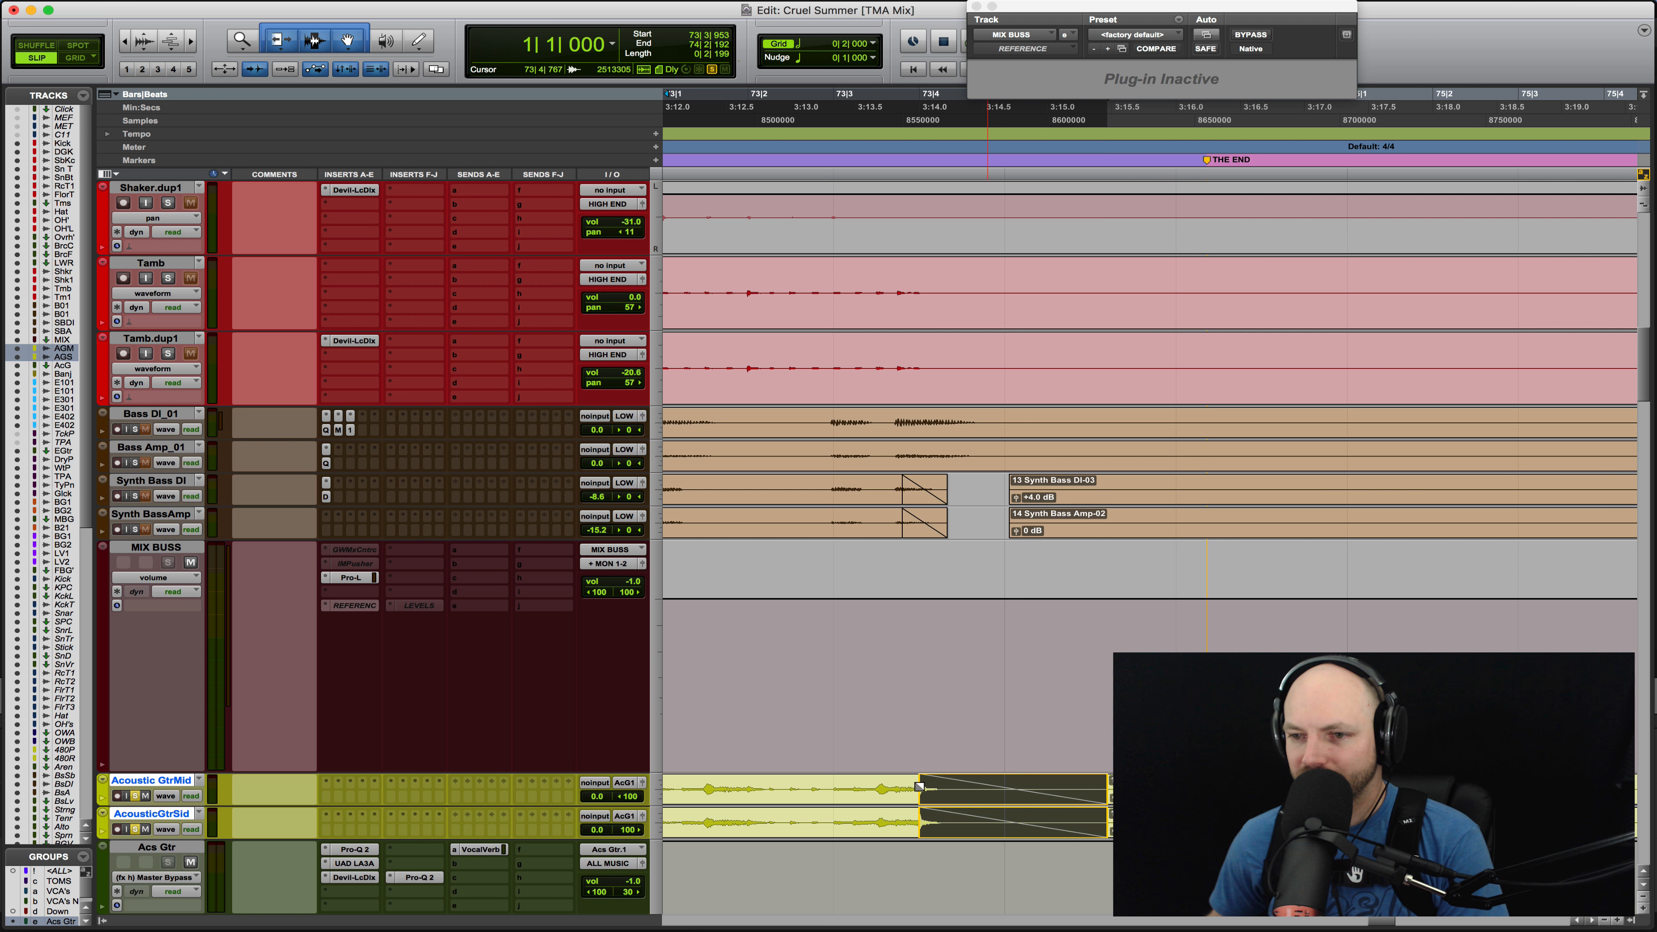
{"action": "key", "text": "ctrl+alt+super+Right"}
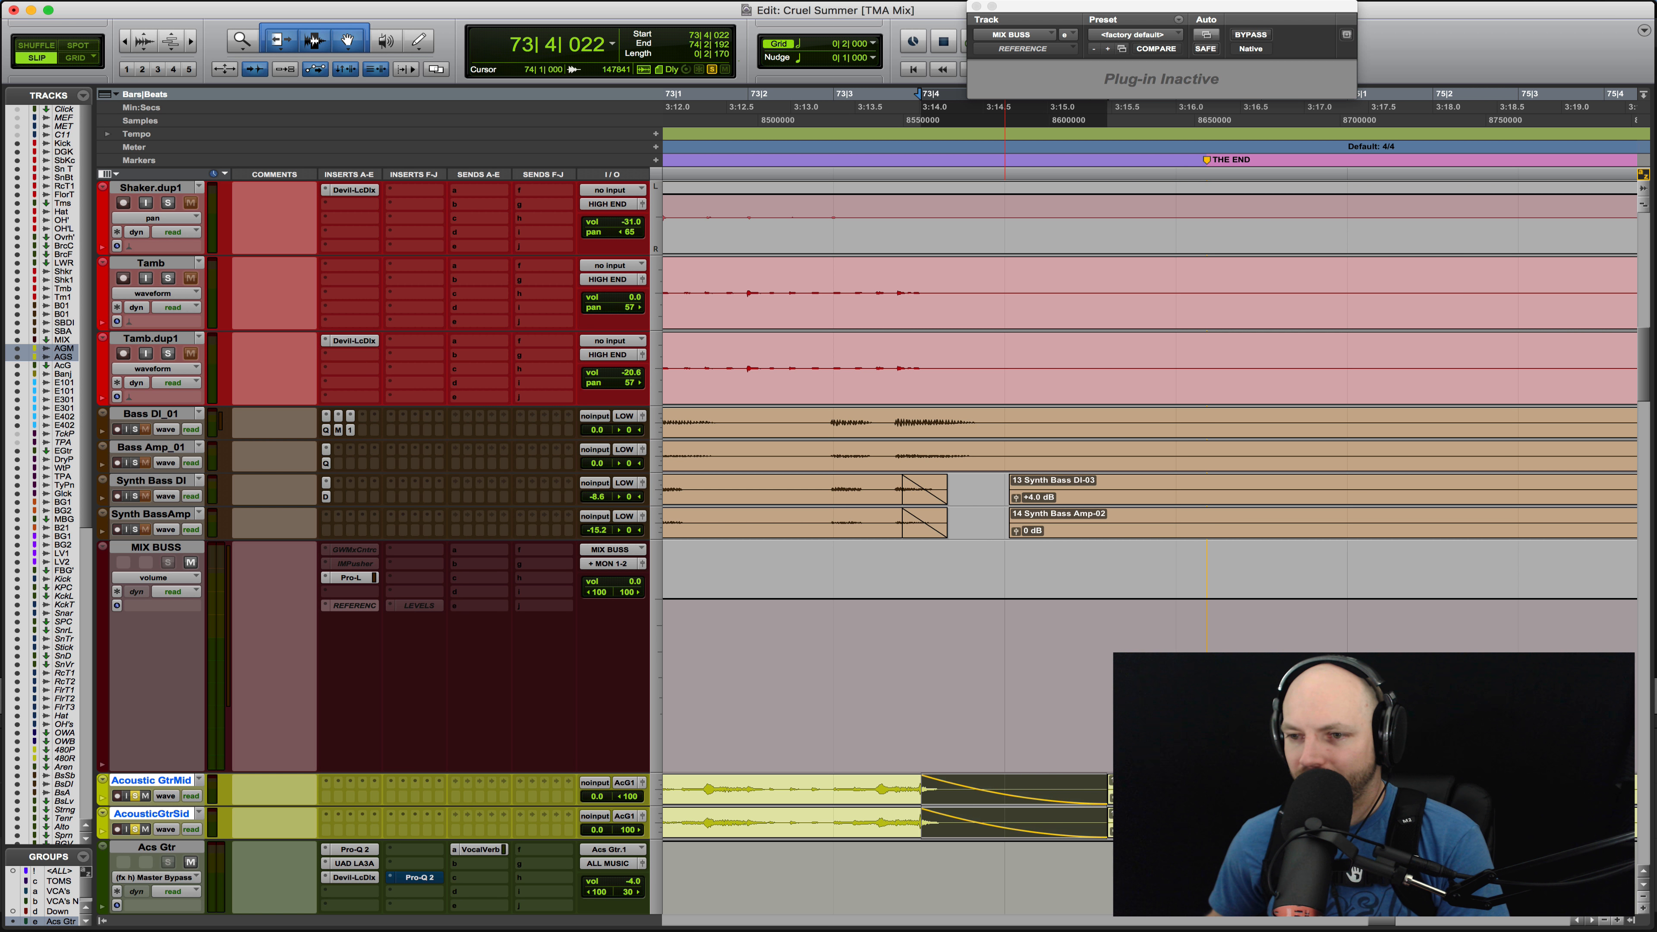
{"action": "left_click_drag", "start_coordinate": [947, 802], "coordinate": [924, 804]}
Audition the faded acoustic guitar ending from 73|3|004
{"action": "left_click", "coordinate": [834, 784]}
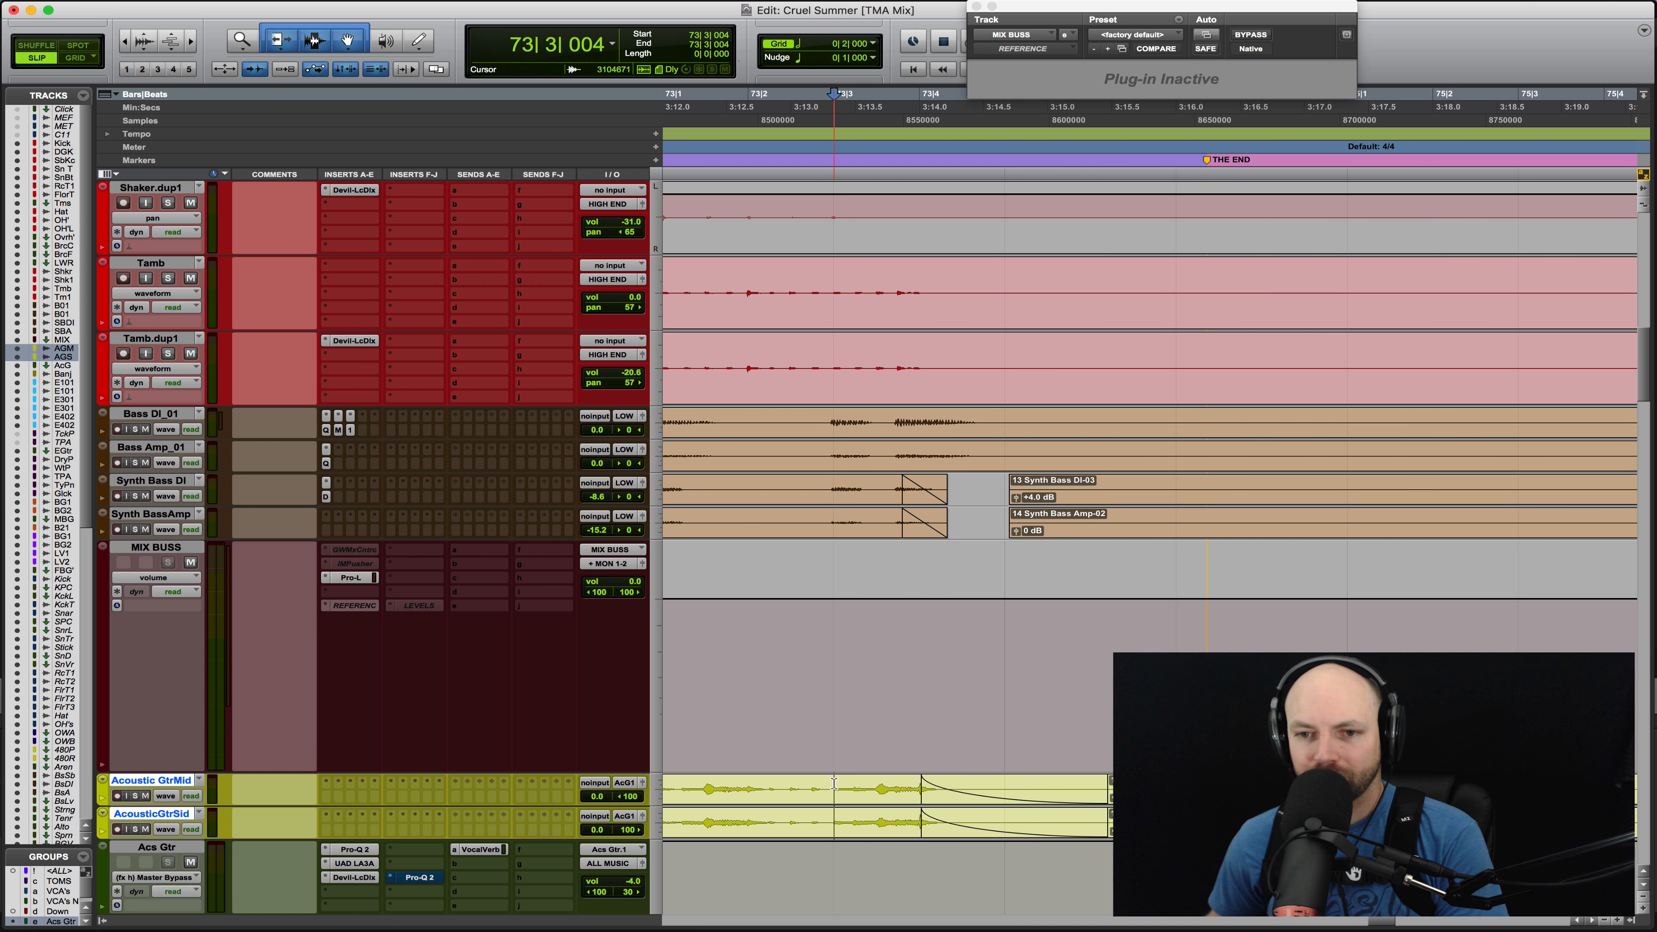
{"action": "key", "text": "space"}
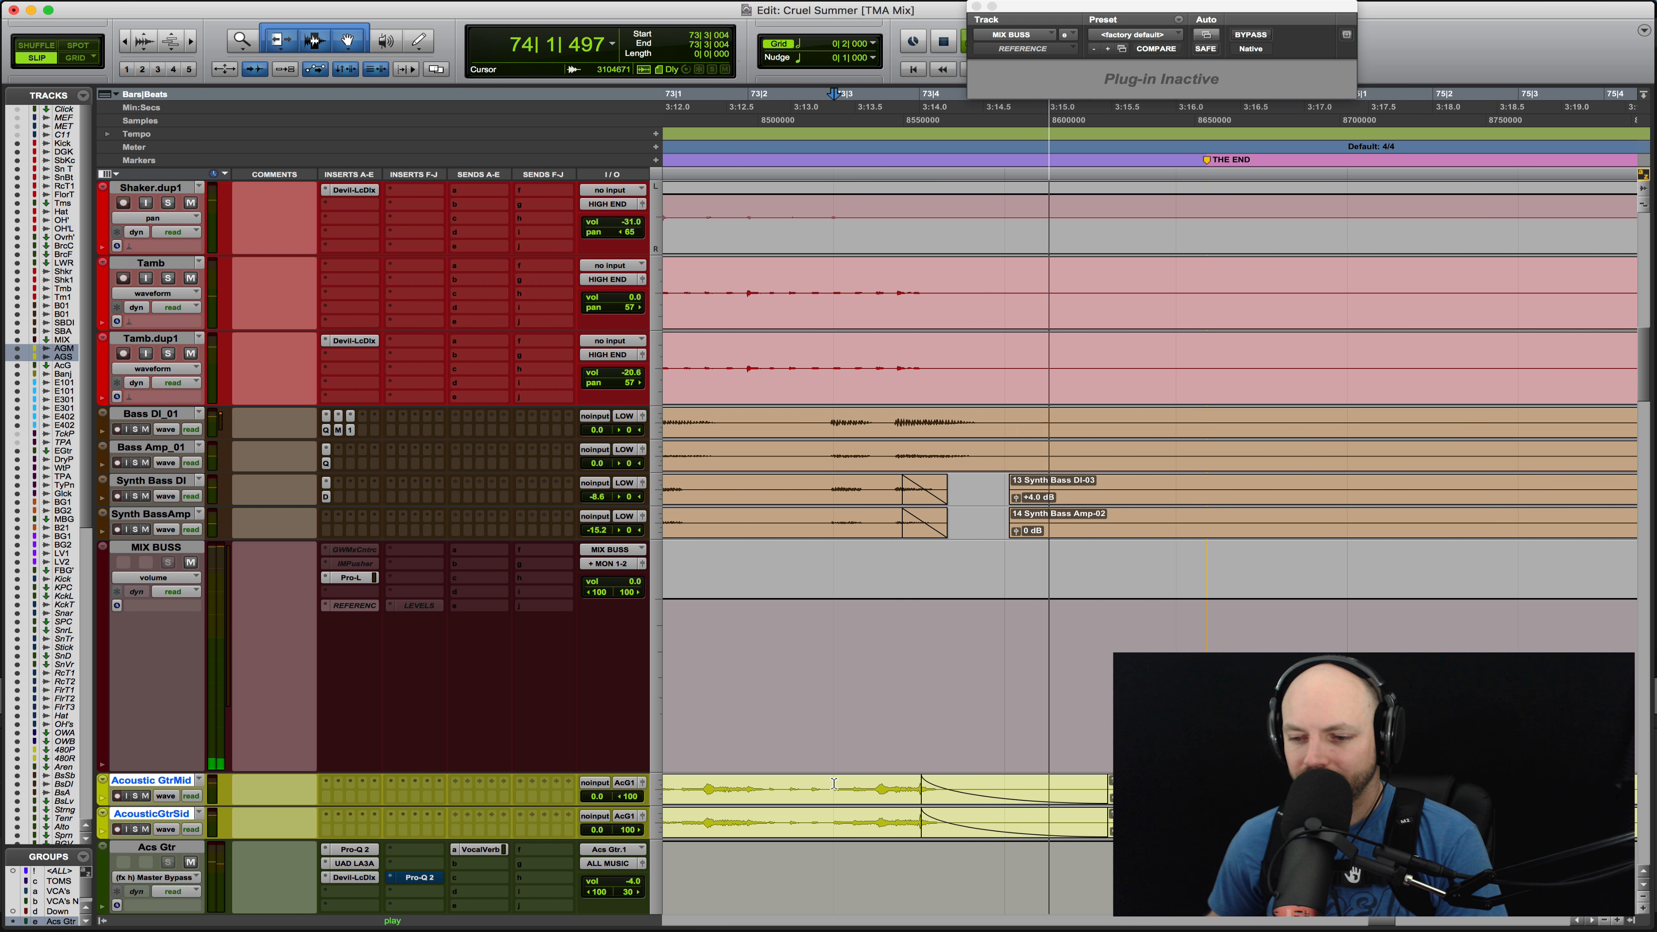
{"action": "key", "text": "space"}
Return to the song start with a wider timeline view and select the MIX BUSS track
{"action": "key", "text": "r"}
{"action": "key", "text": "r"}
{"action": "key", "text": "r"}
{"action": "key", "text": "Return"}
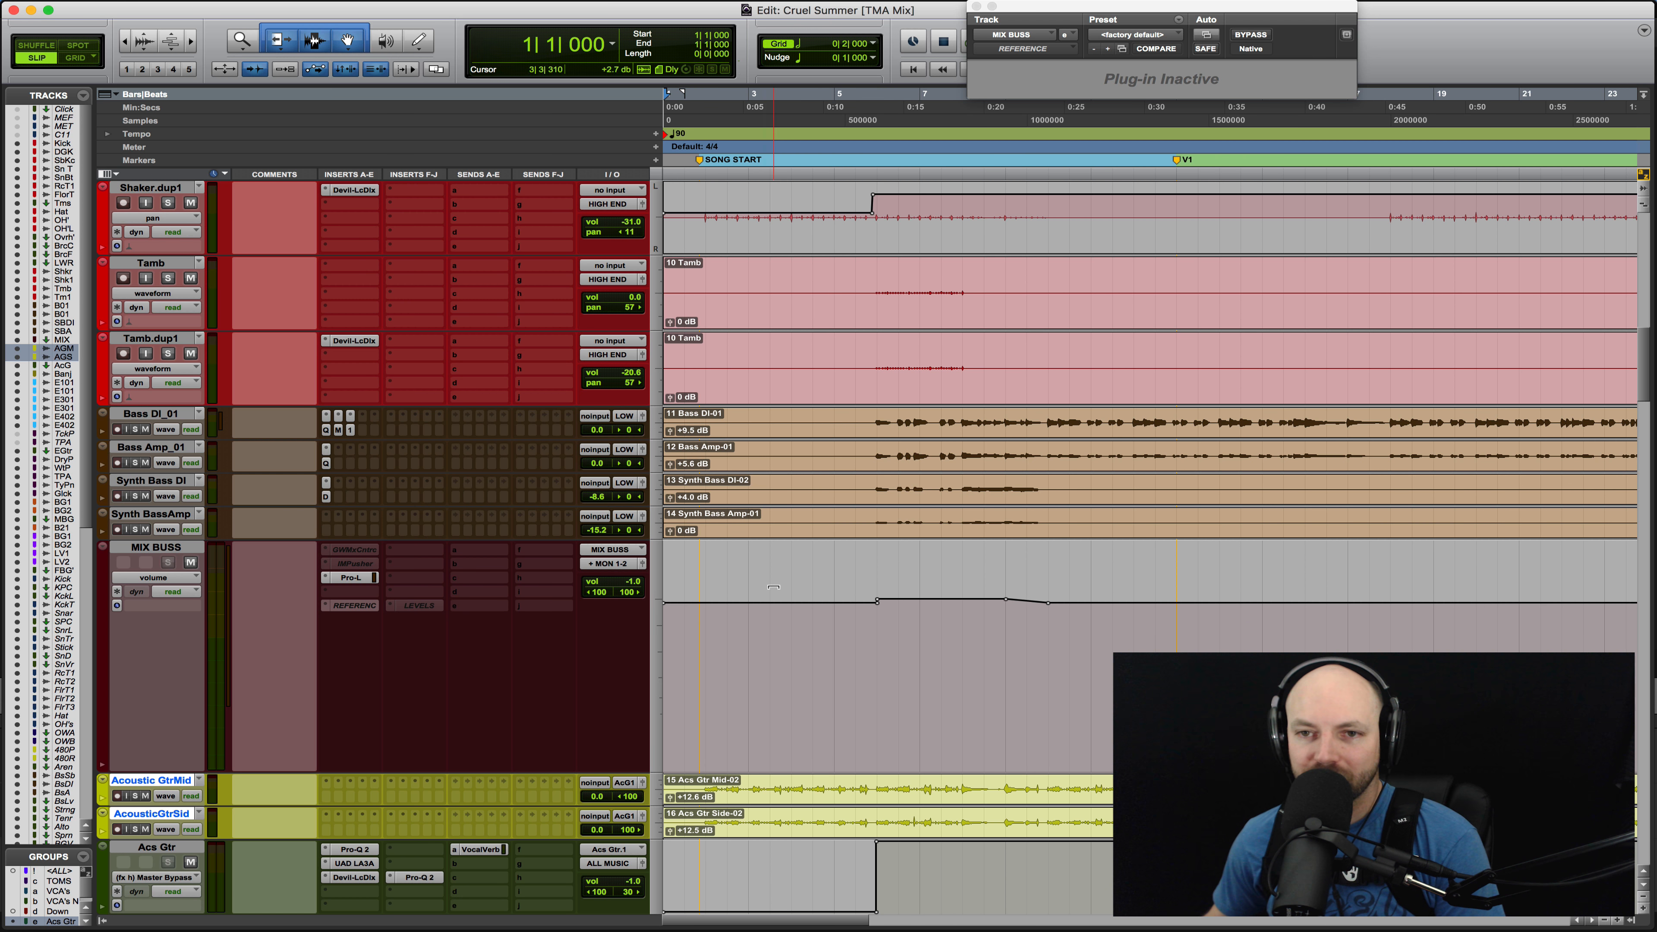
{"action": "left_click", "coordinate": [181, 550]}
{"action": "scroll", "coordinate": [181, 550], "scroll_direction": "down", "scroll_amount": 5}
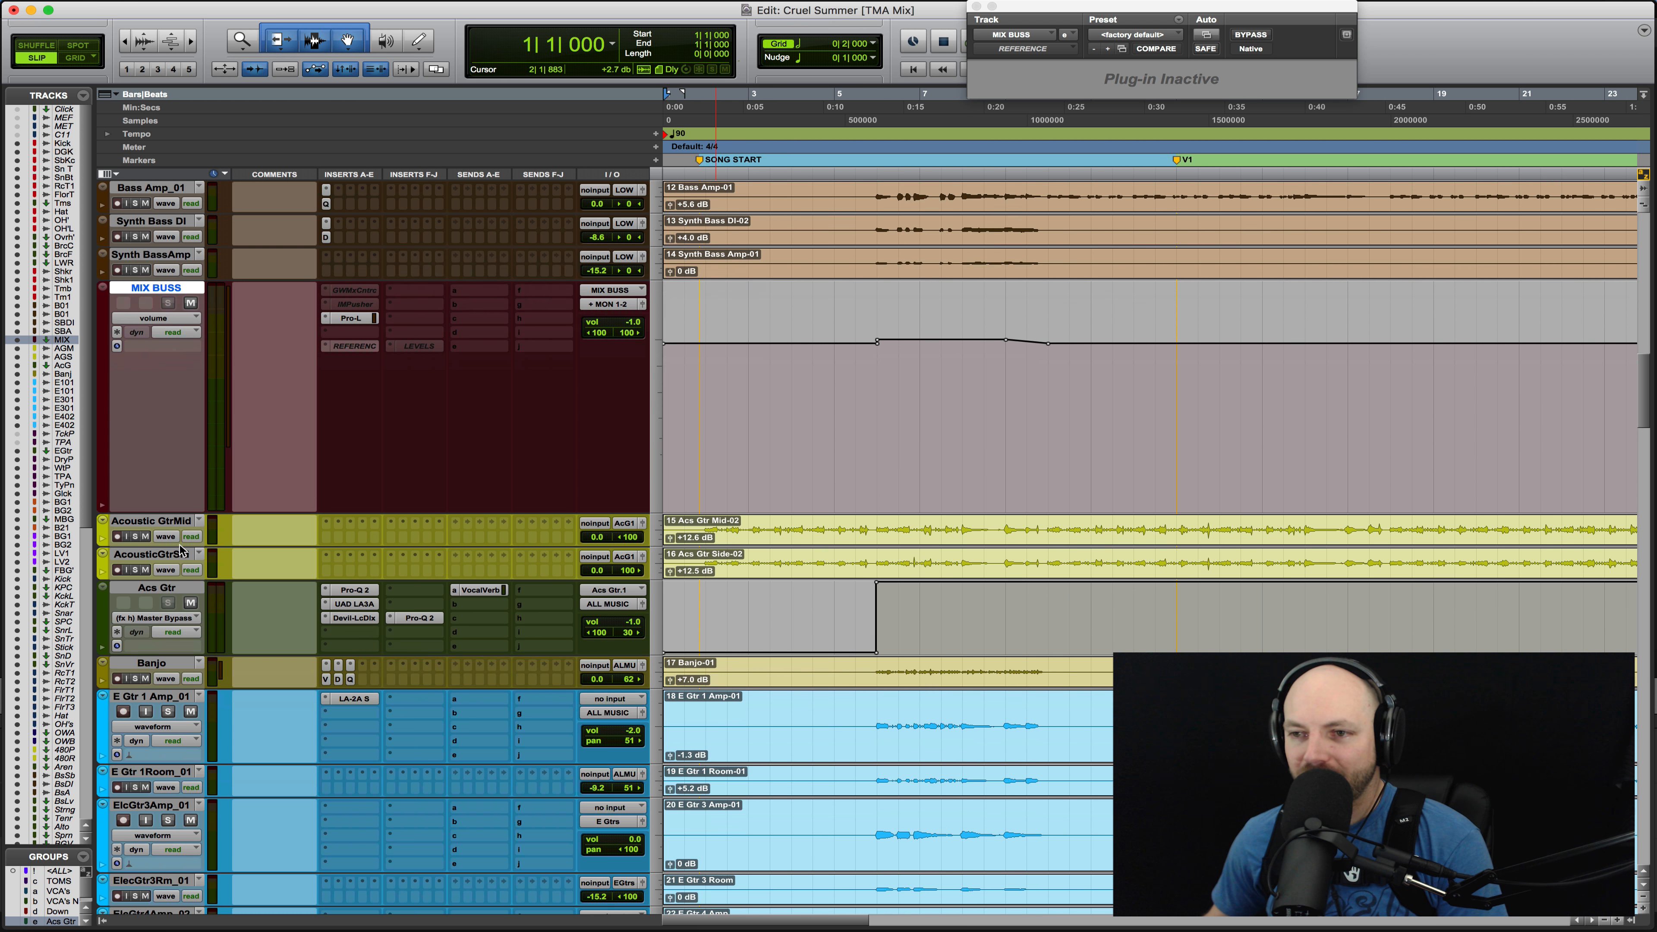
Solo the TackPianAdltnd track and play it from 58|2|942
{"action": "key", "text": "r"}
{"action": "key", "text": "r"}
{"action": "scroll", "coordinate": [179, 545], "scroll_direction": "down", "scroll_amount": 3}
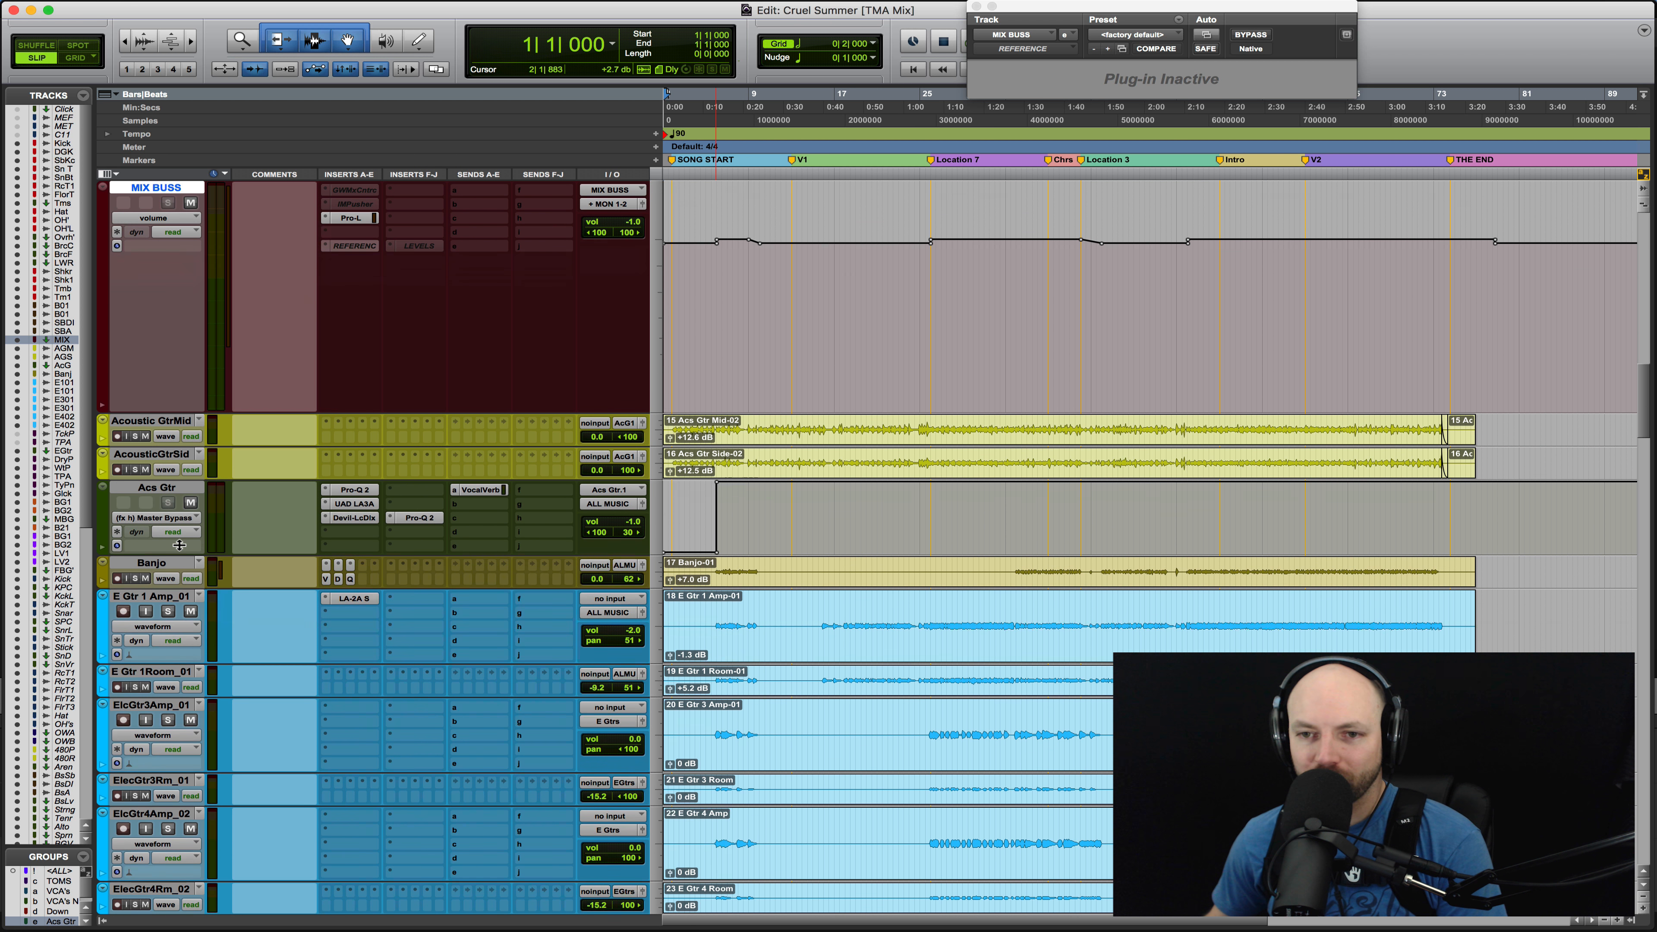
{"action": "scroll", "coordinate": [179, 545], "scroll_direction": "down", "scroll_amount": 9}
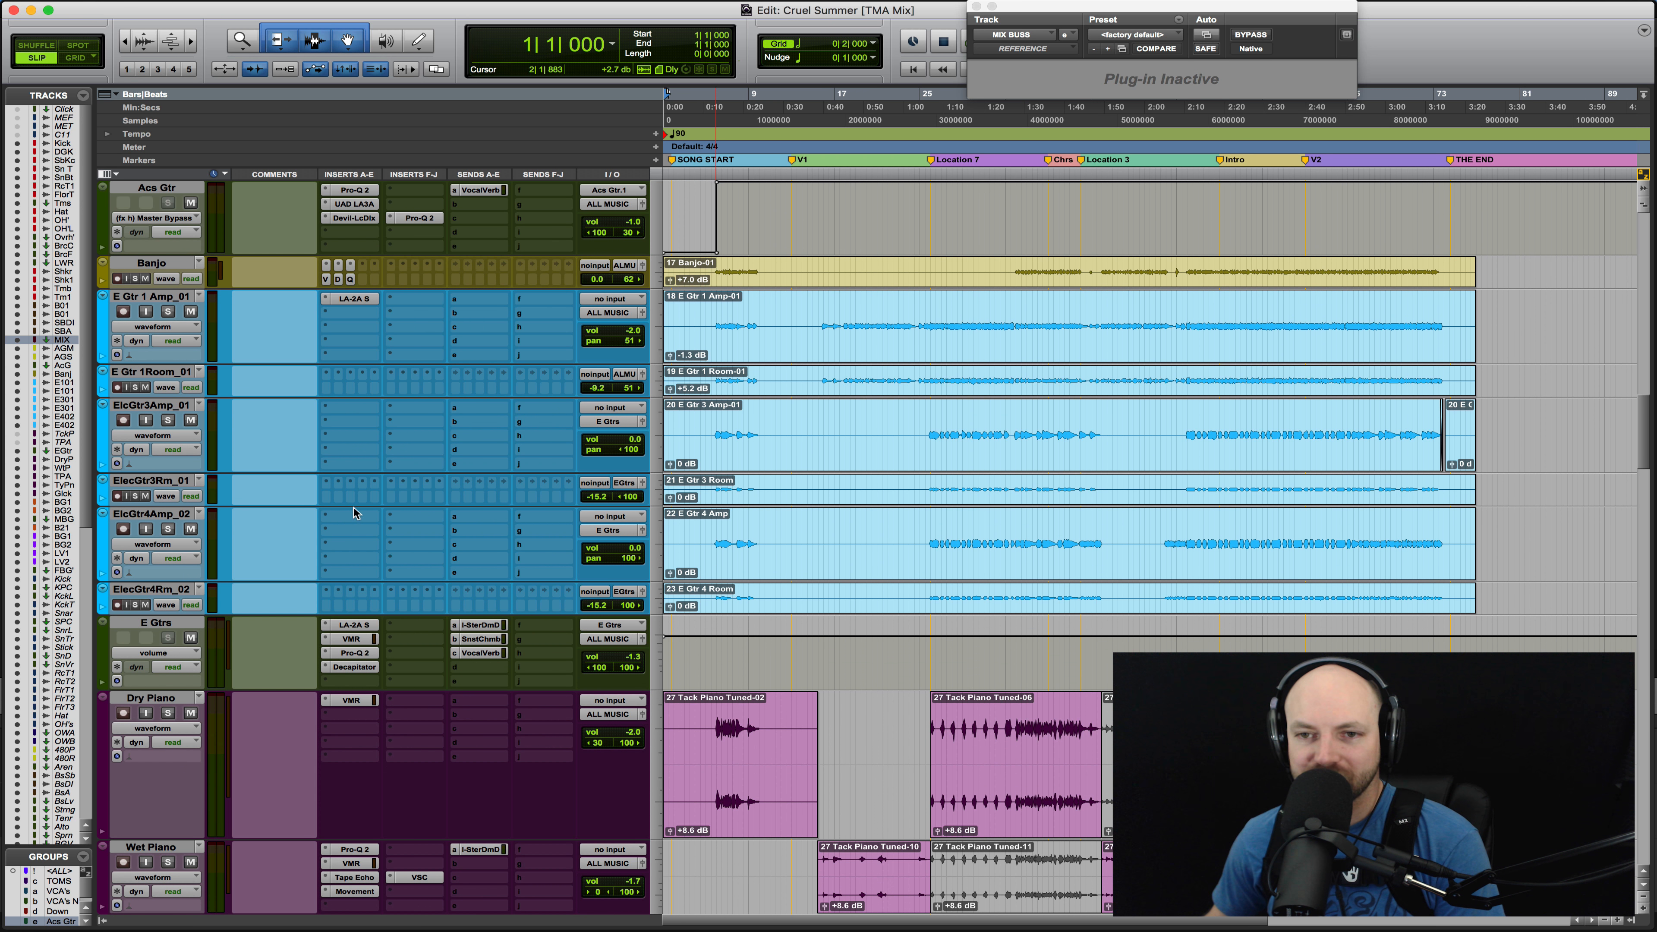
{"action": "scroll", "coordinate": [324, 546], "scroll_direction": "down", "scroll_amount": 6}
{"action": "left_click", "coordinate": [717, 532]}
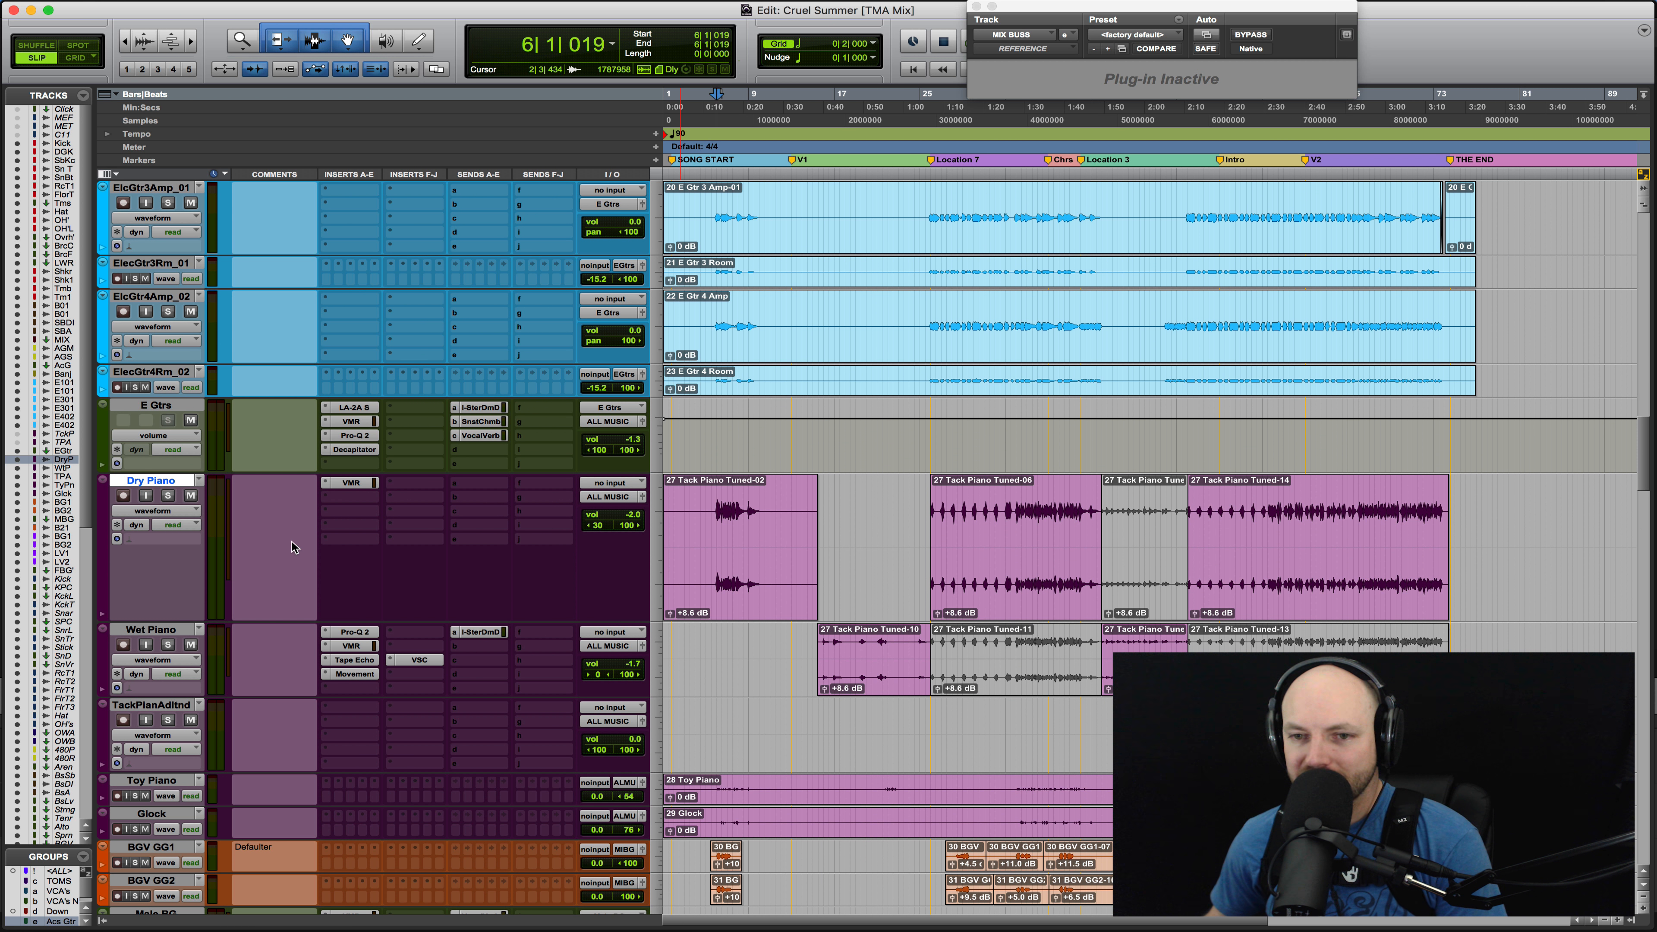
{"action": "scroll", "coordinate": [291, 541], "scroll_direction": "down", "scroll_amount": 3}
{"action": "left_click", "coordinate": [828, 621]}
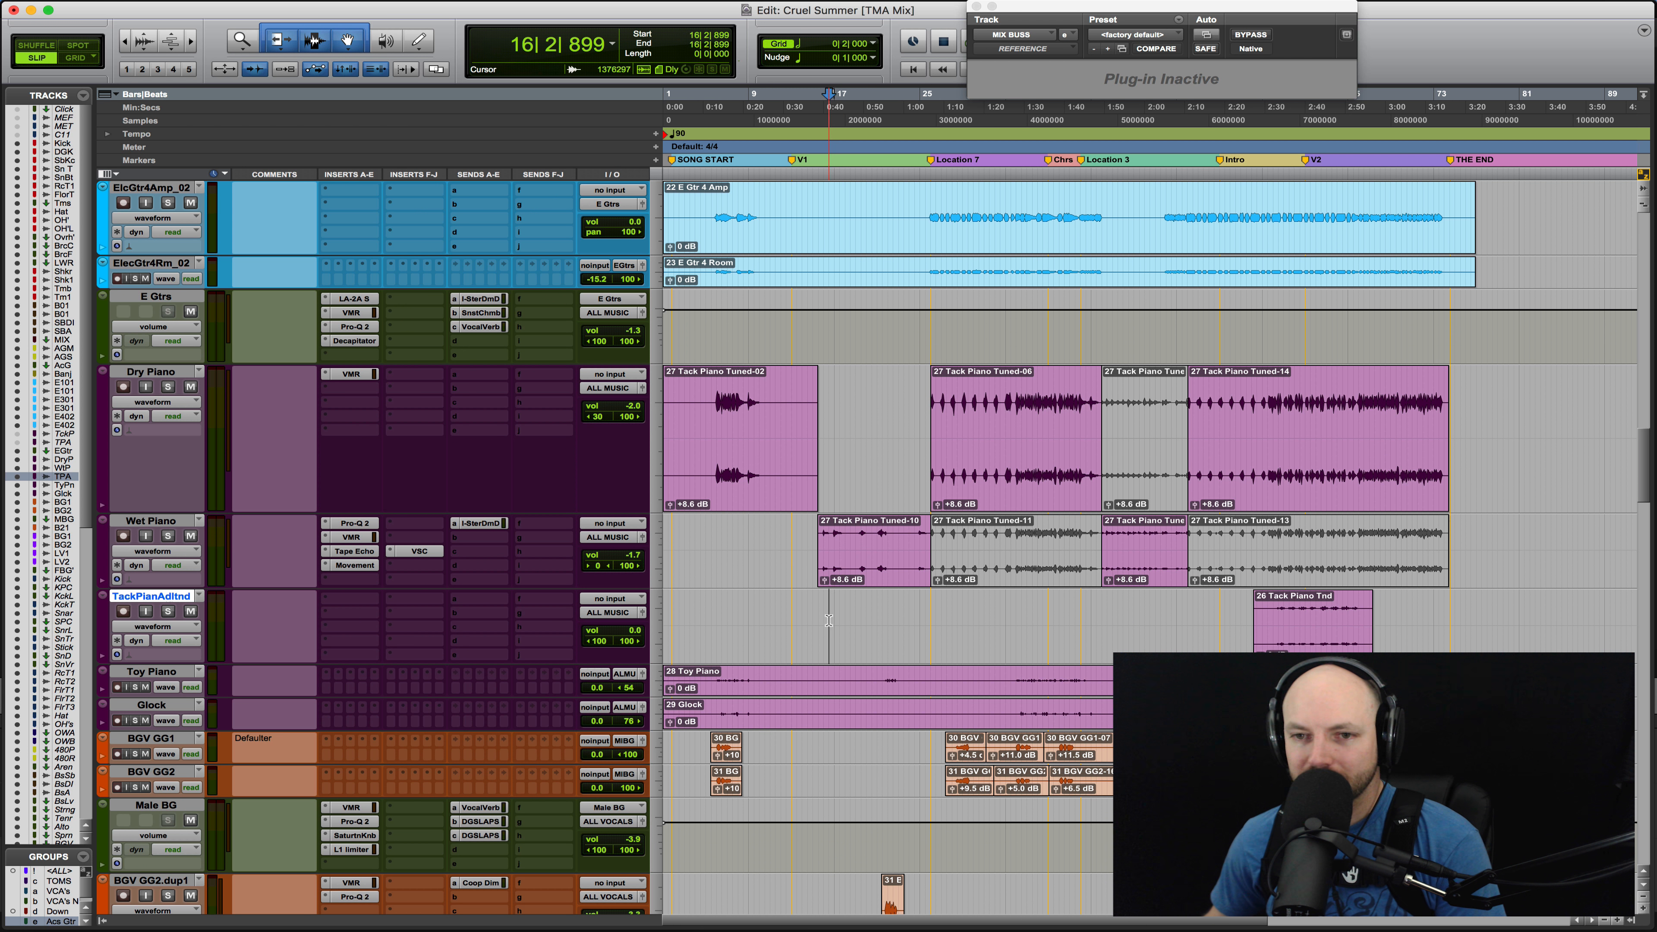
{"action": "key", "text": "space"}
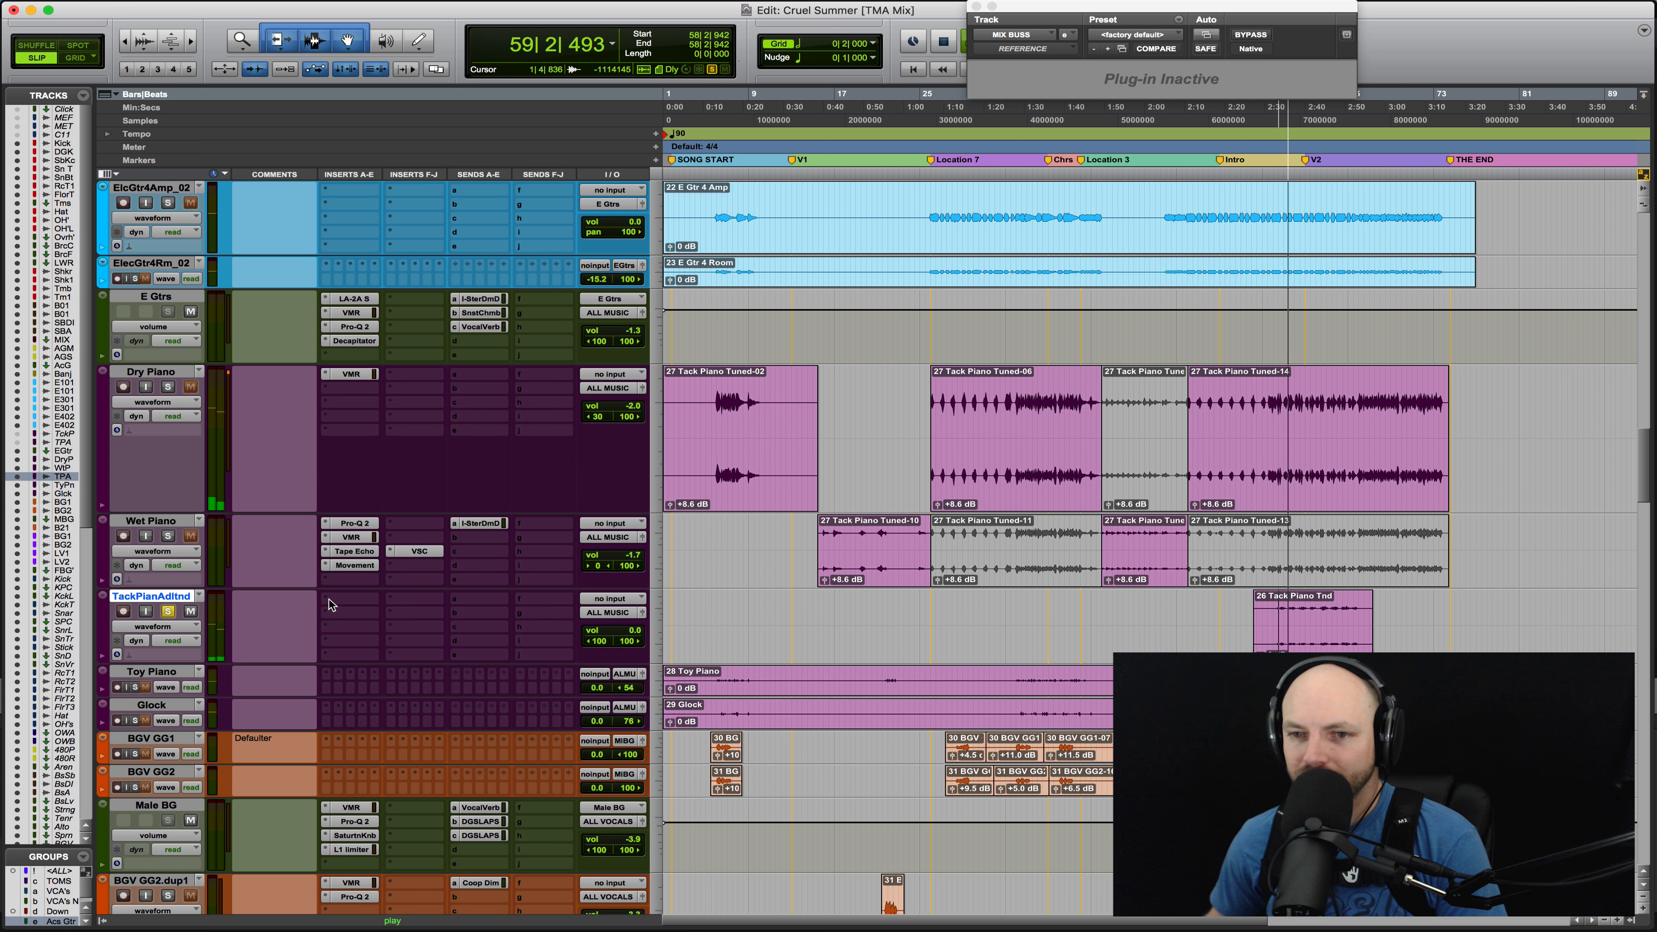
Insert Virtual Mix Rack on TackPianAdltnd and adjust its FG-401 compressor with threshold at about -46.2 dB, a higher ratio, faster attack and 47% mix
{"action": "left_click", "coordinate": [366, 601]}
{"action": "left_click", "coordinate": [391, 643]}
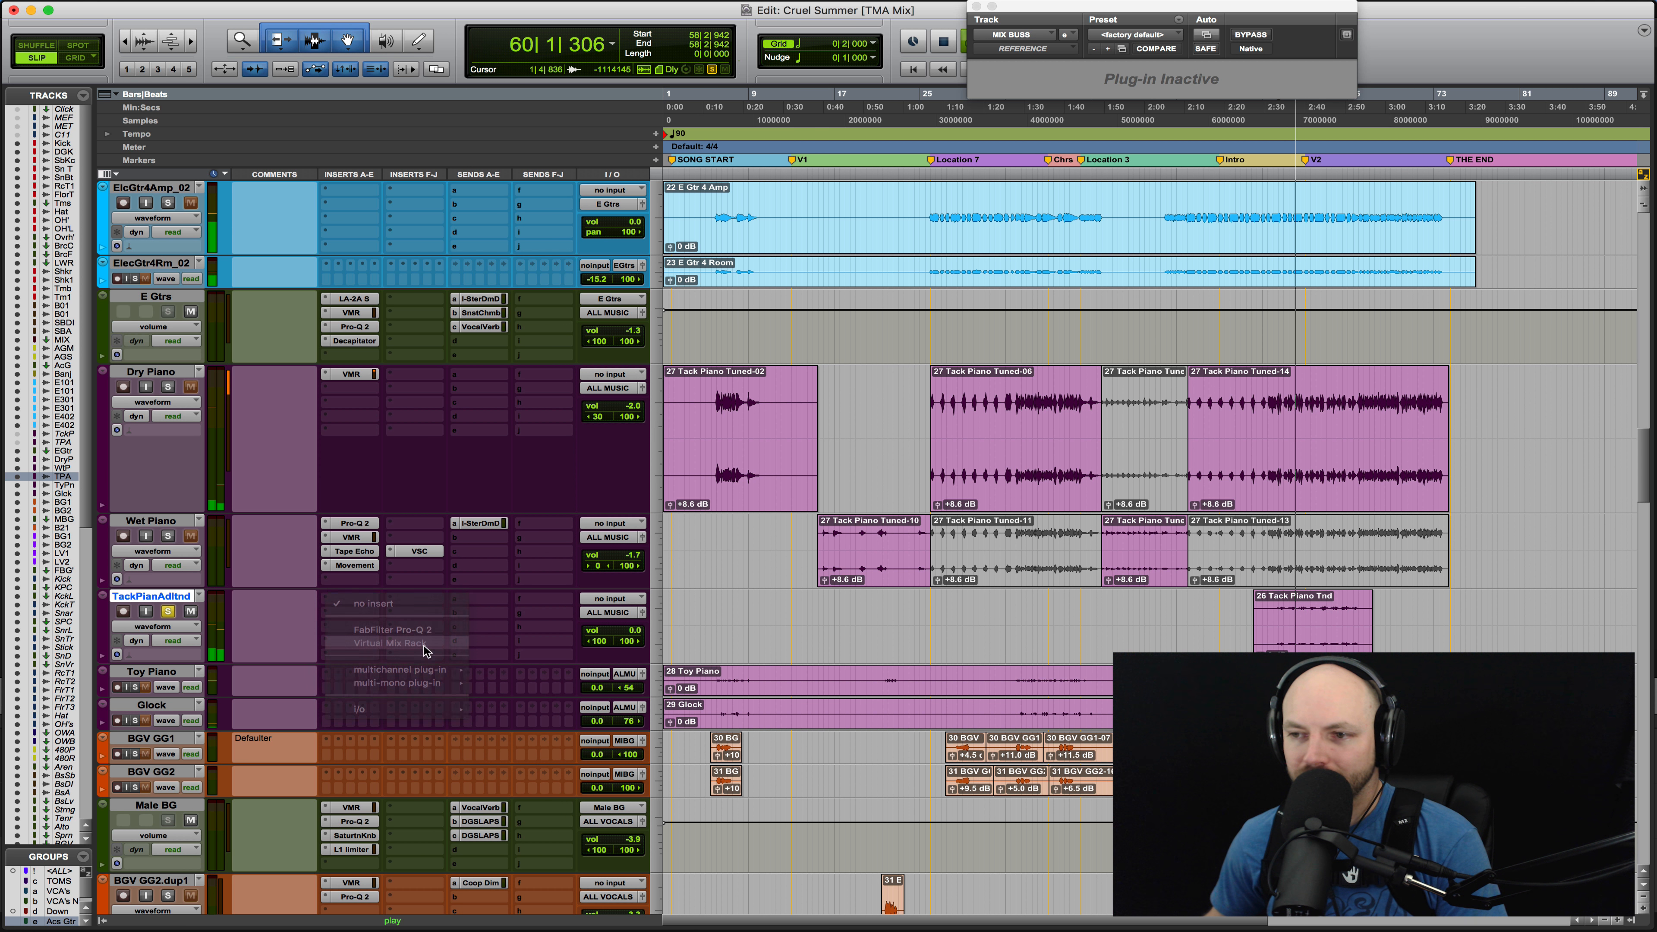
{"action": "left_click_drag", "start_coordinate": [686, 541], "coordinate": [648, 652]}
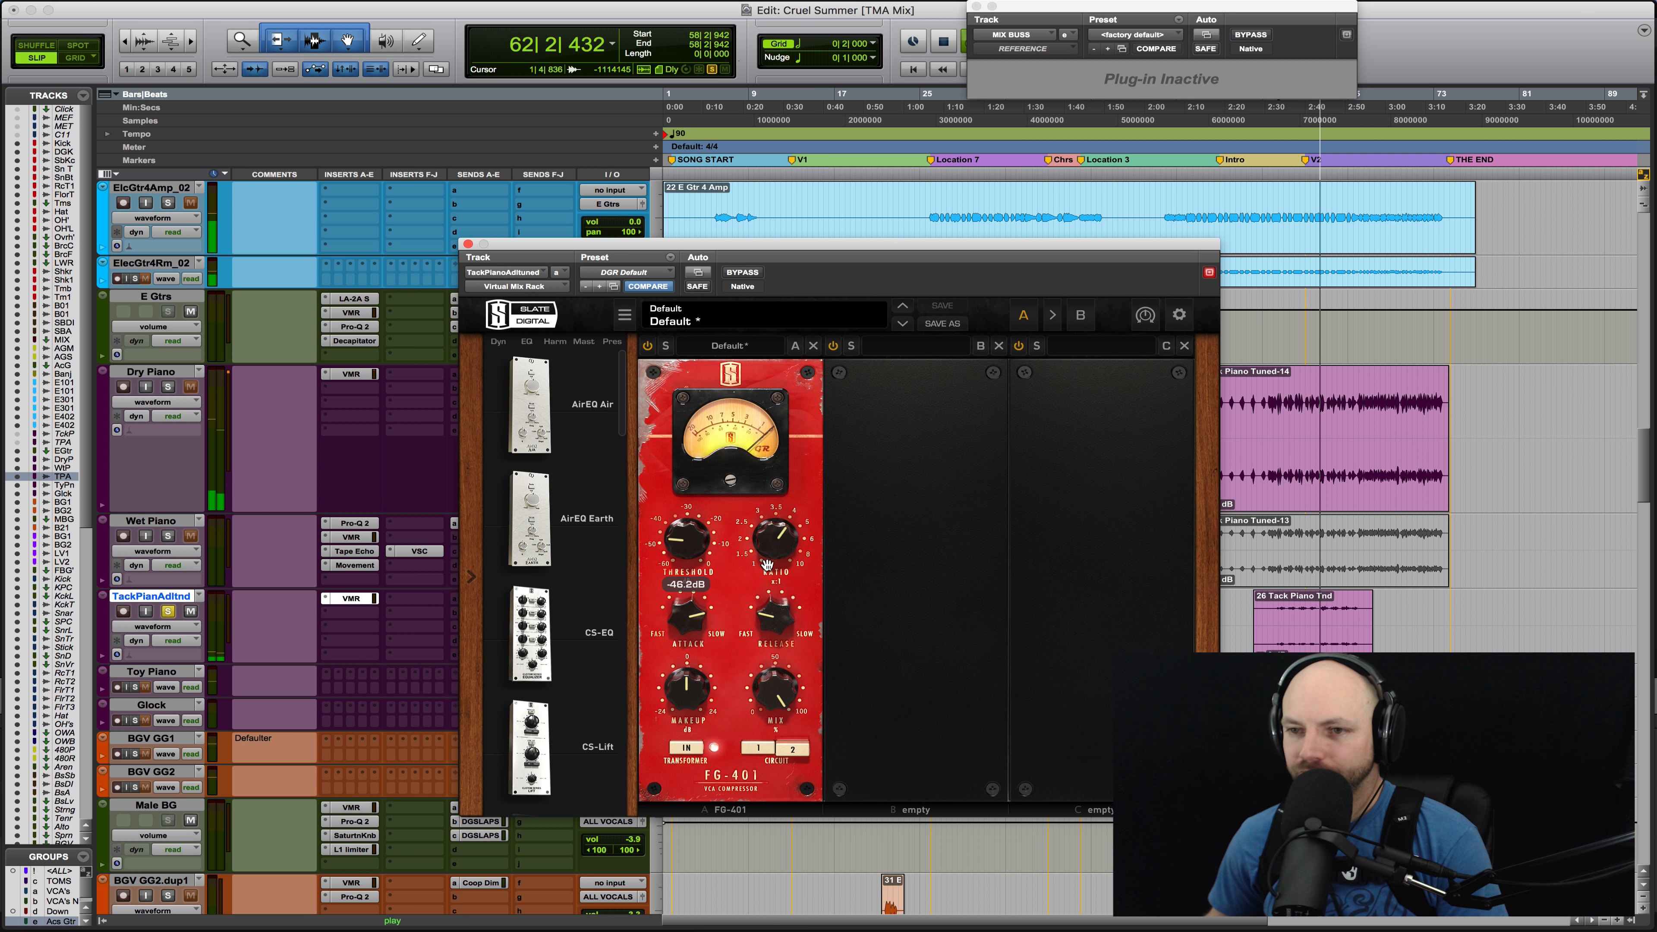
{"action": "left_click_drag", "start_coordinate": [768, 565], "coordinate": [692, 574]}
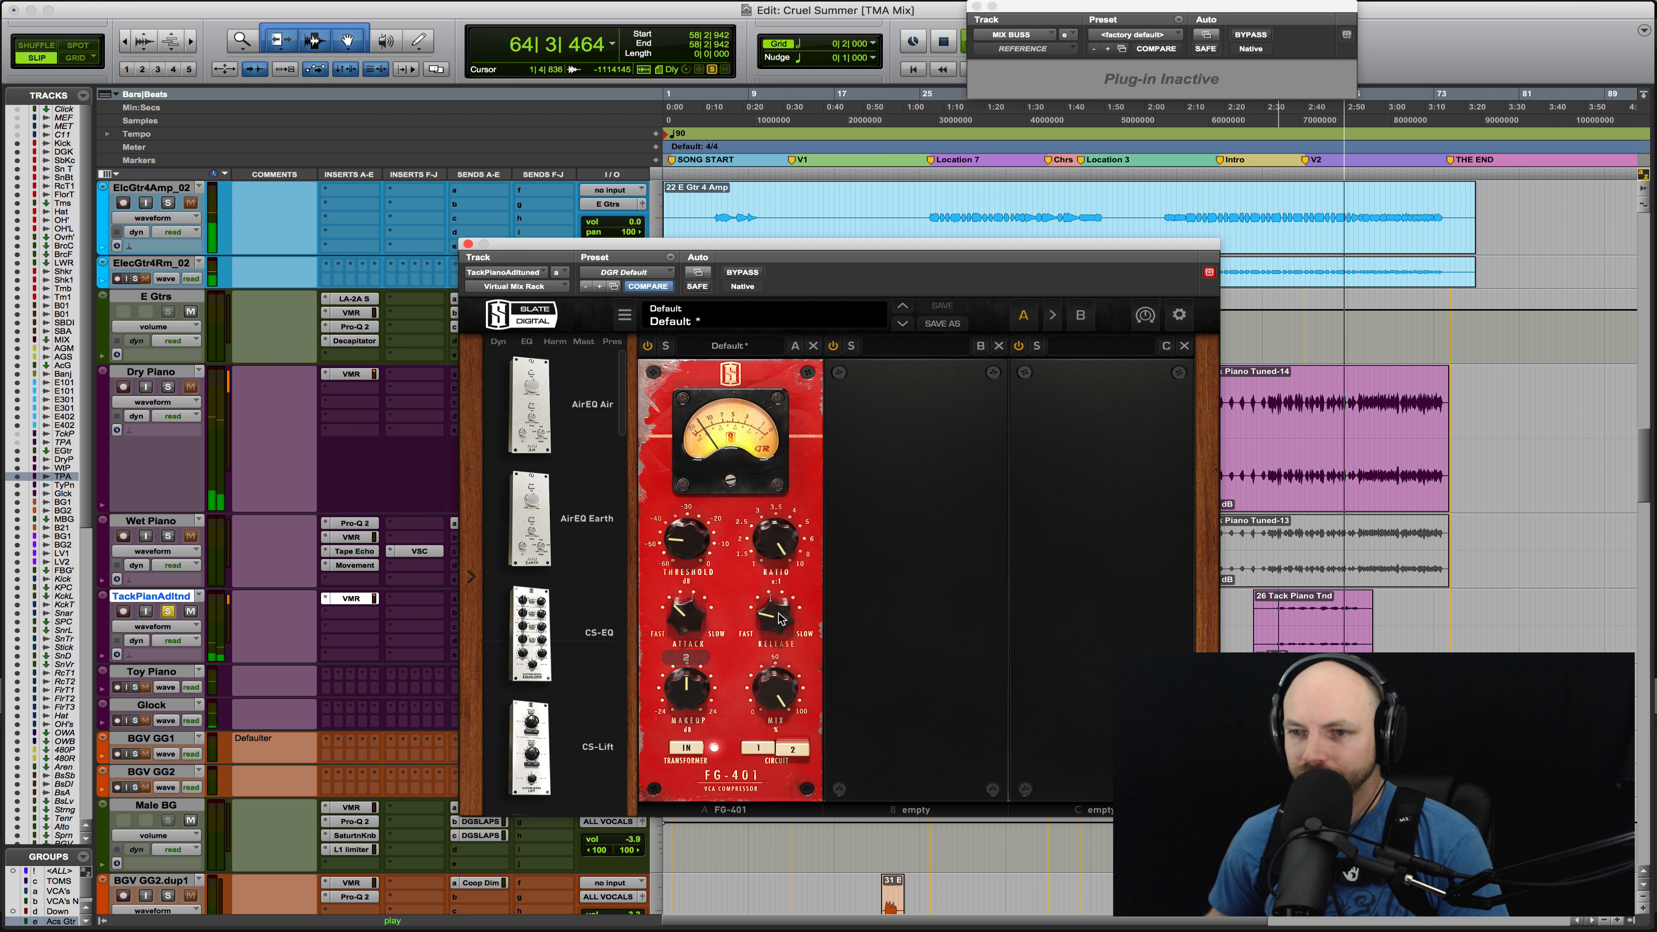
{"action": "left_click_drag", "start_coordinate": [775, 690], "coordinate": [769, 597]}
{"action": "key", "text": "space"}
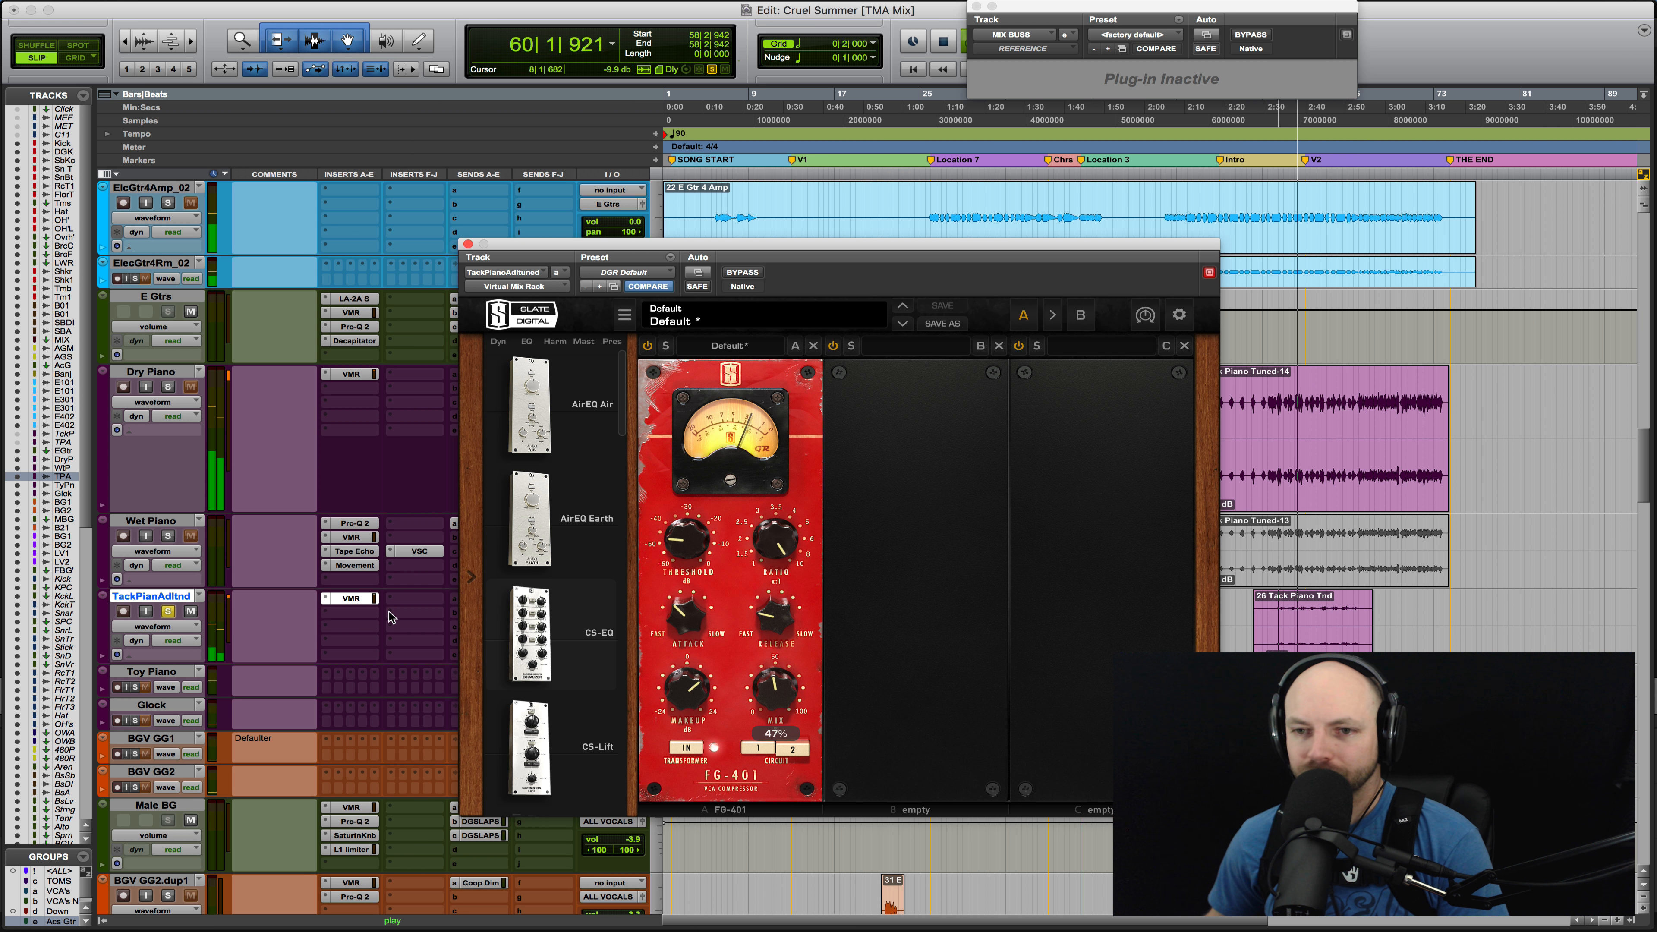
{"action": "left_click", "coordinate": [339, 615]}
{"action": "left_click", "coordinate": [363, 654]}
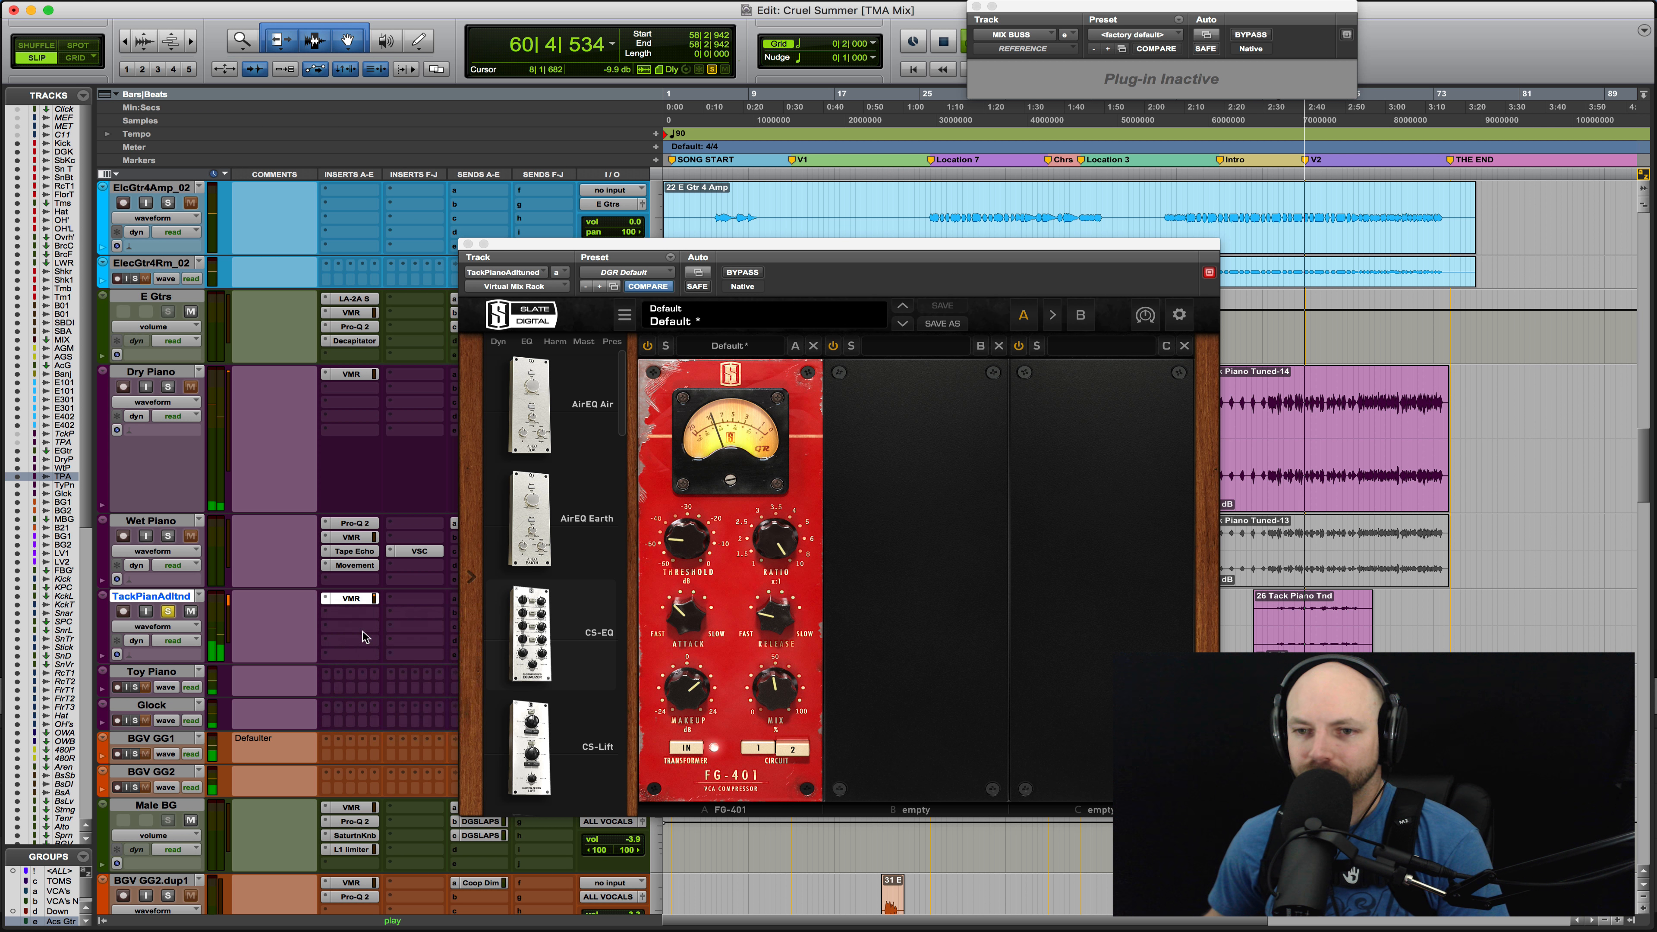
{"action": "left_click", "coordinate": [336, 616]}
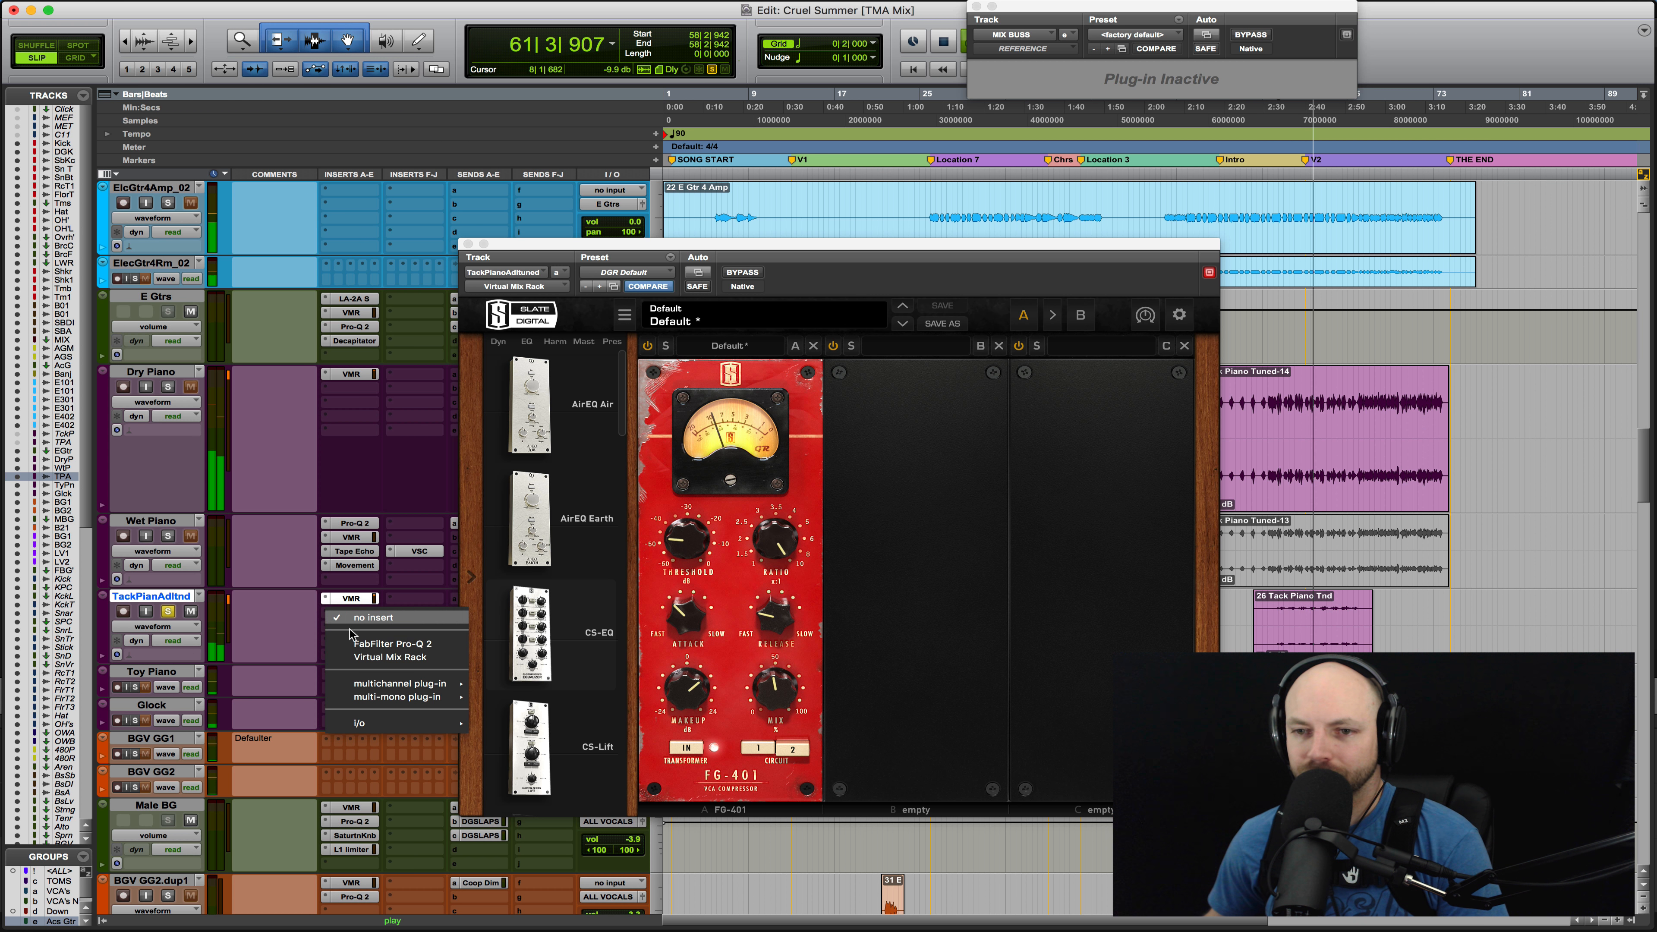
{"action": "mouse_move", "coordinate": [419, 686]}
{"action": "left_click", "coordinate": [500, 256]}
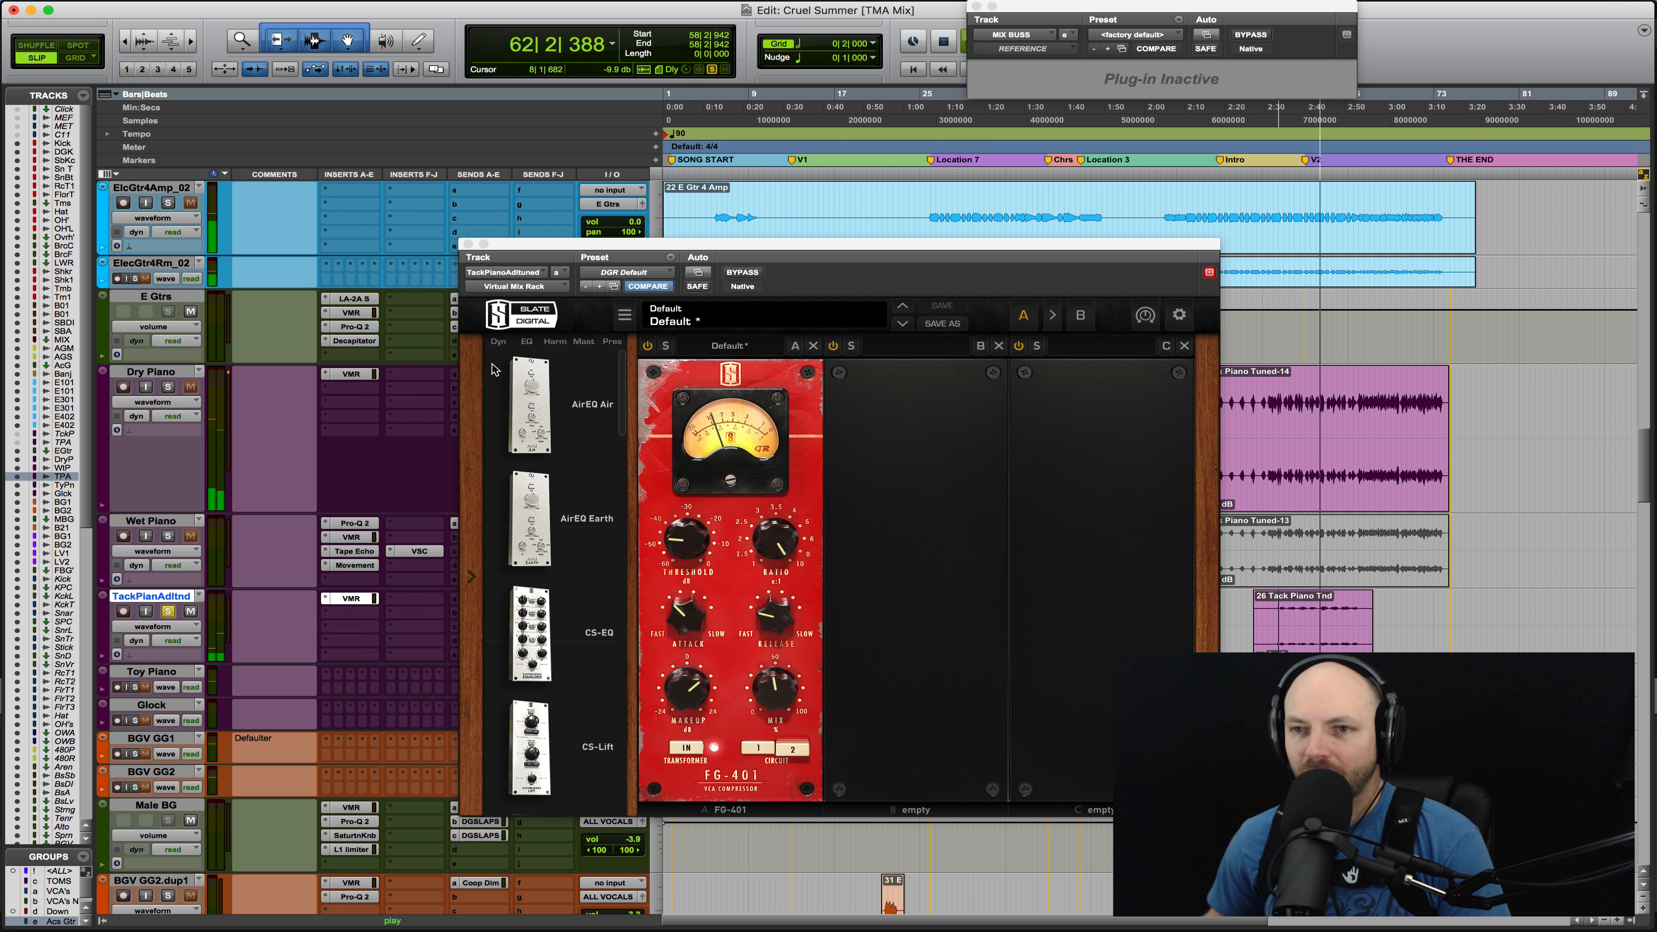
{"action": "left_click", "coordinate": [468, 245]}
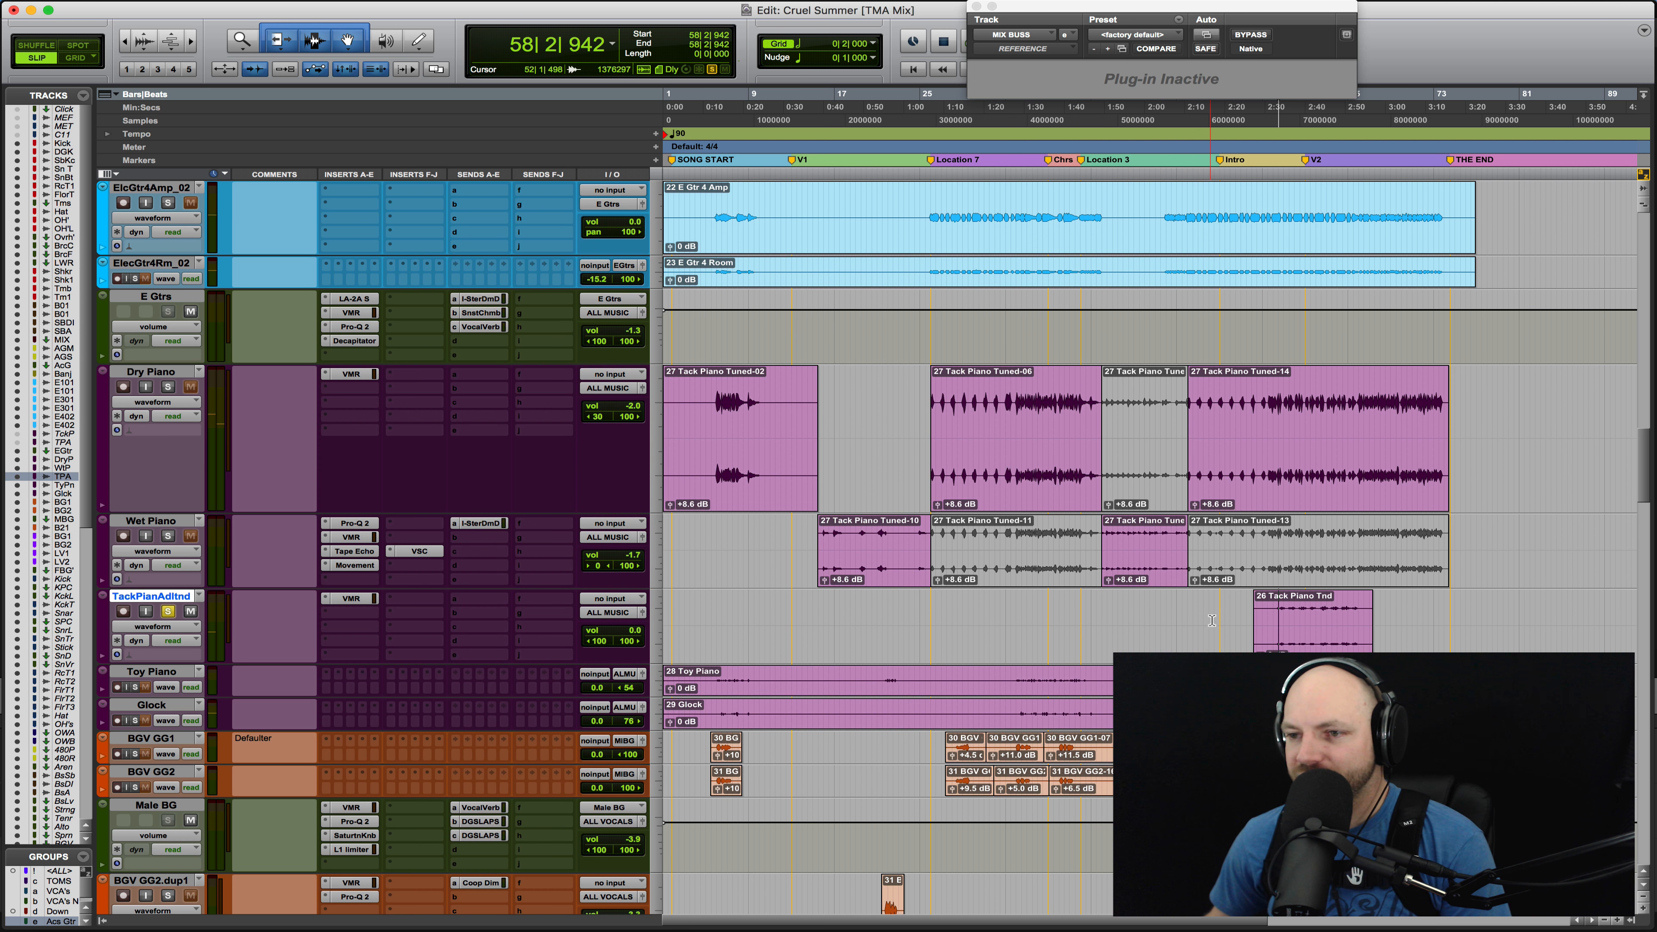
Audition the compressed TackPianAdltnd track in the full mix, solo it again and reopen its compressor
{"action": "key", "text": "shift+s"}
{"action": "key", "text": "space"}
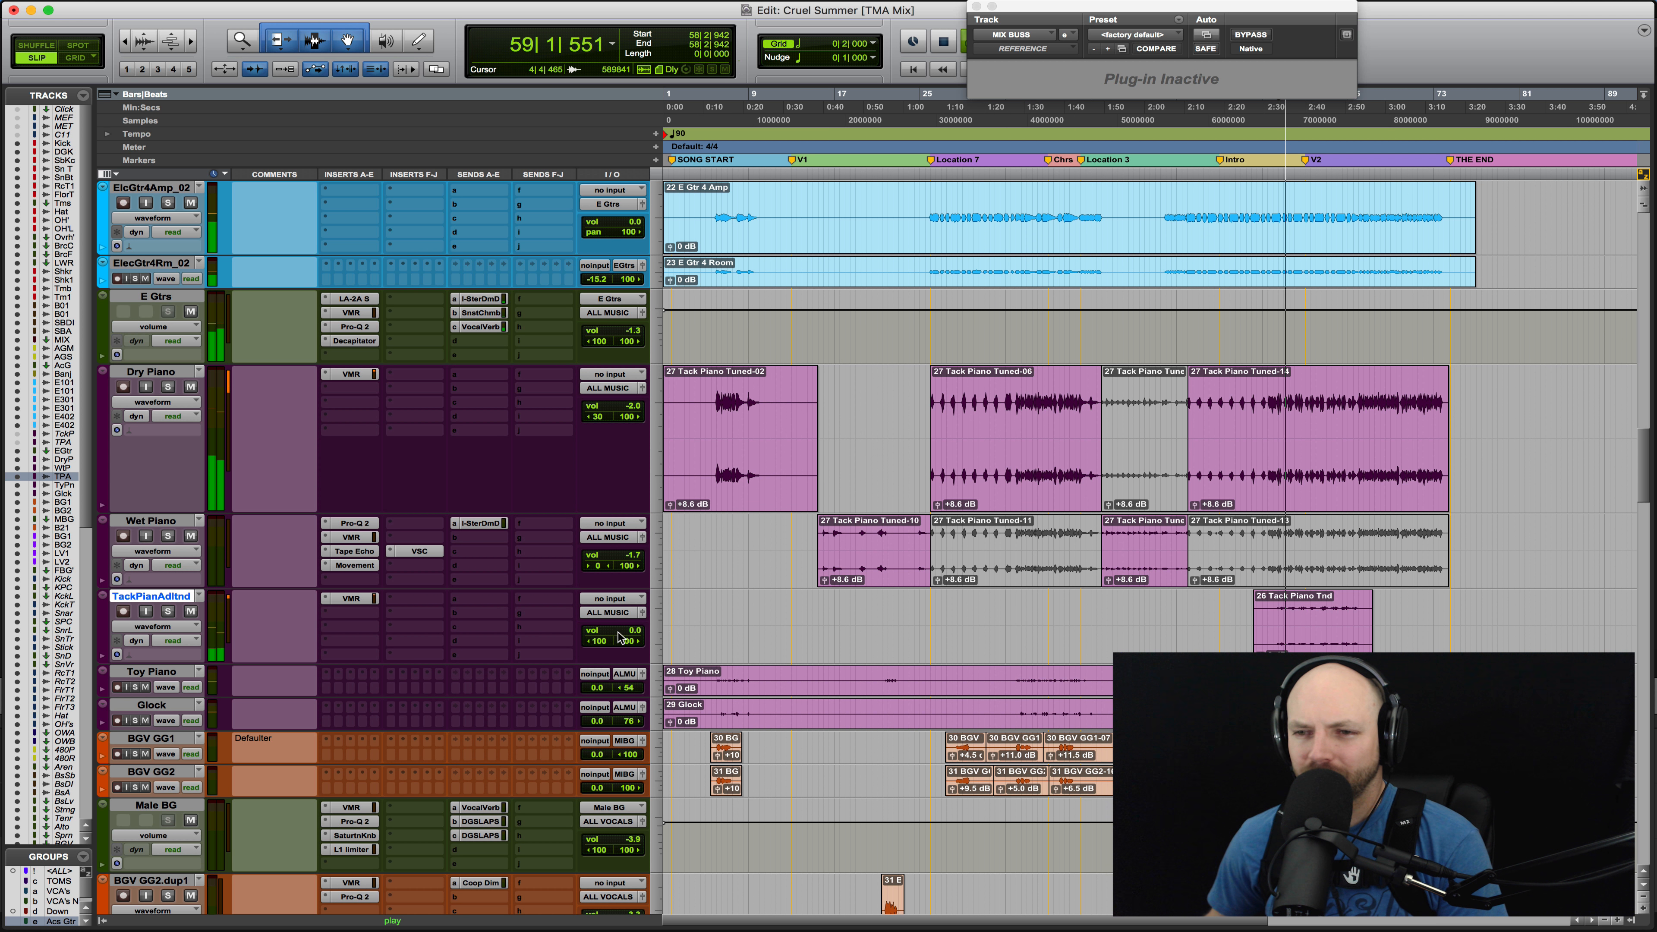
{"action": "left_click", "coordinate": [352, 598]}
{"action": "key", "text": "shift+s"}
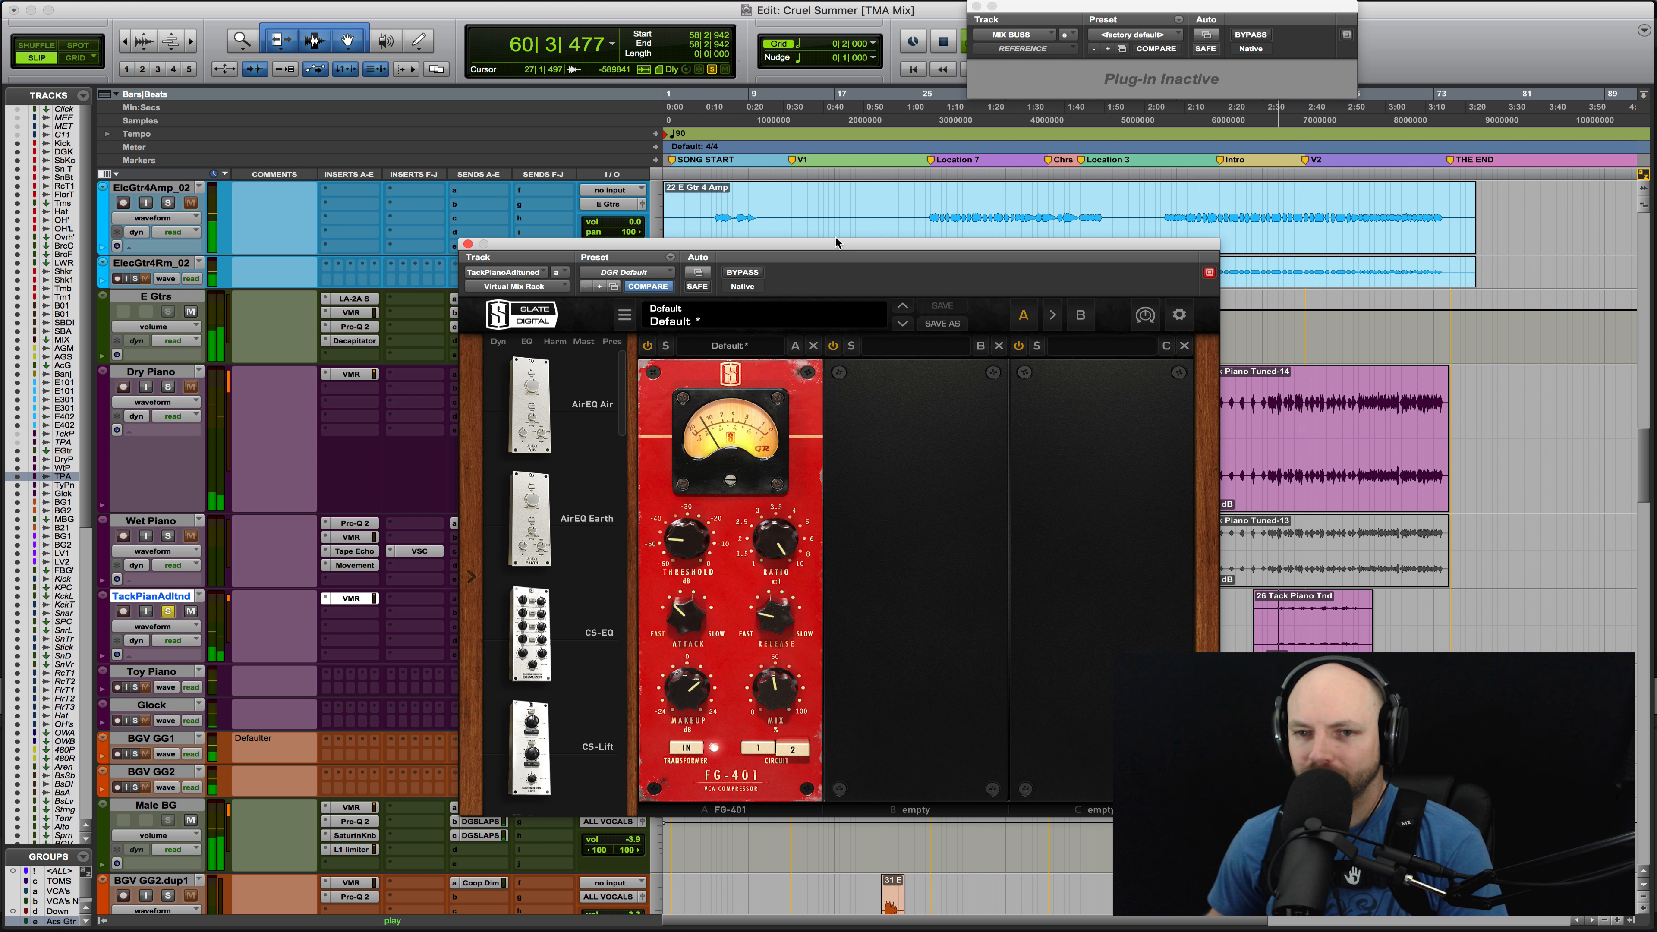
{"action": "key", "text": "space"}
Insert FabFilter Pro-Q 2 on TackPianAdltnd and cut about 3.5 dB near 3 kHz and about 8.5 dB near 6.5 kHz
{"action": "left_click", "coordinate": [329, 622]}
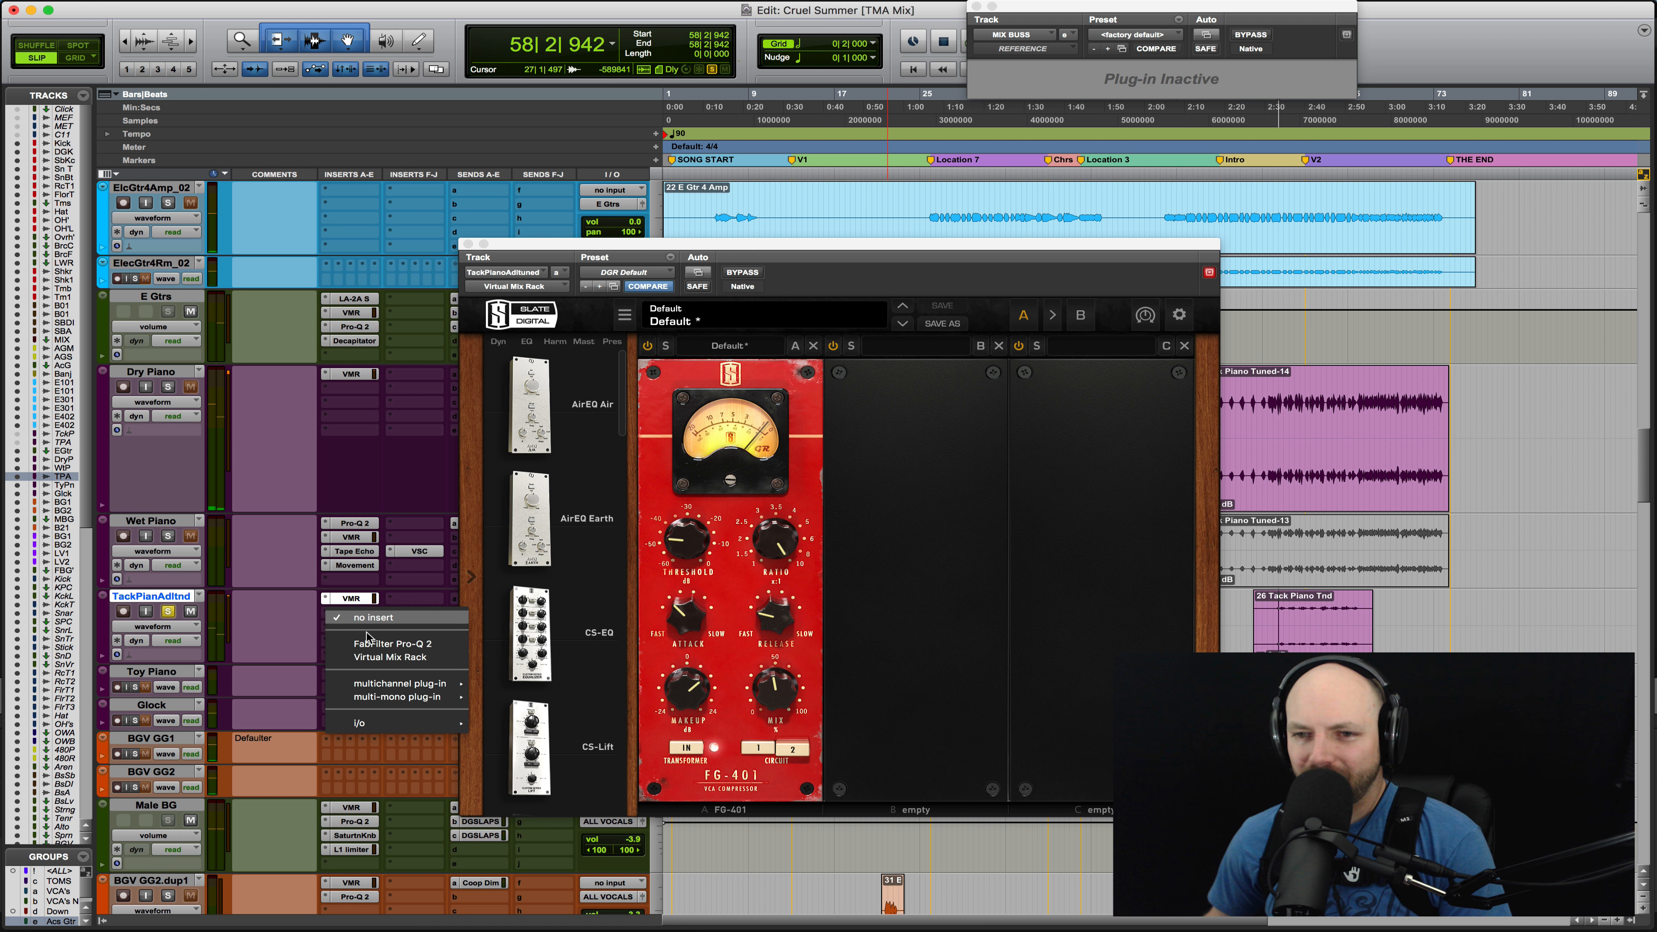
{"action": "left_click", "coordinate": [379, 649]}
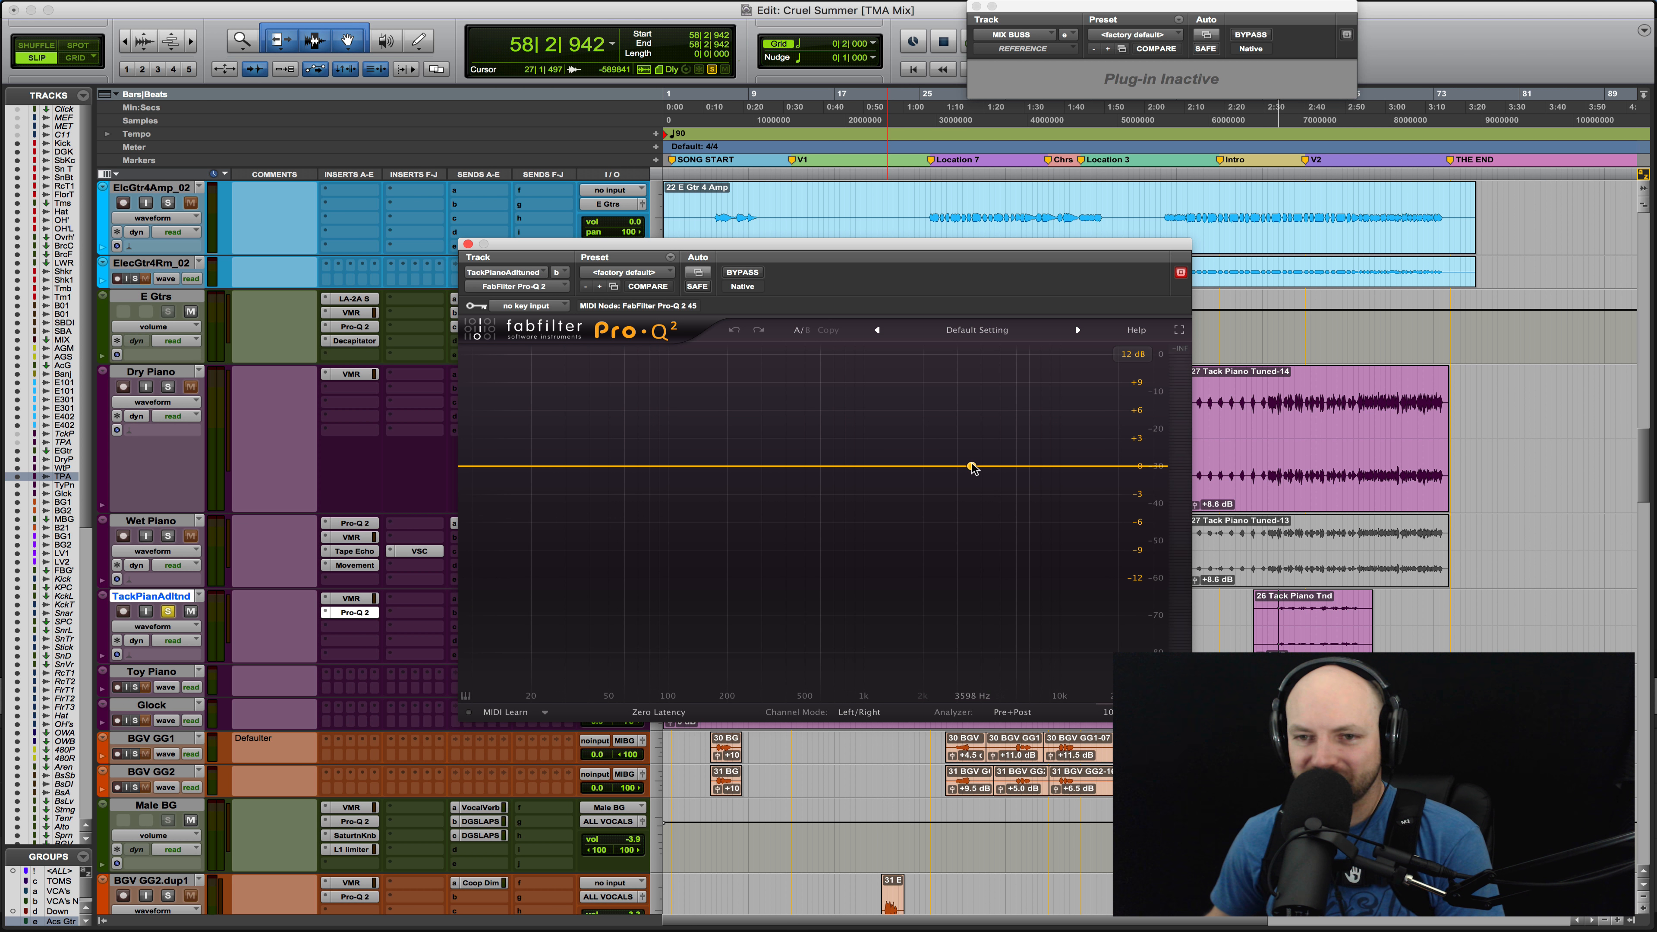
{"action": "key", "text": "space"}
{"action": "left_click_drag", "start_coordinate": [999, 466], "coordinate": [957, 490]}
{"action": "scroll", "coordinate": [987, 405], "scroll_direction": "up", "scroll_amount": 5}
{"action": "left_click_drag", "start_coordinate": [973, 416], "coordinate": [1005, 551]}
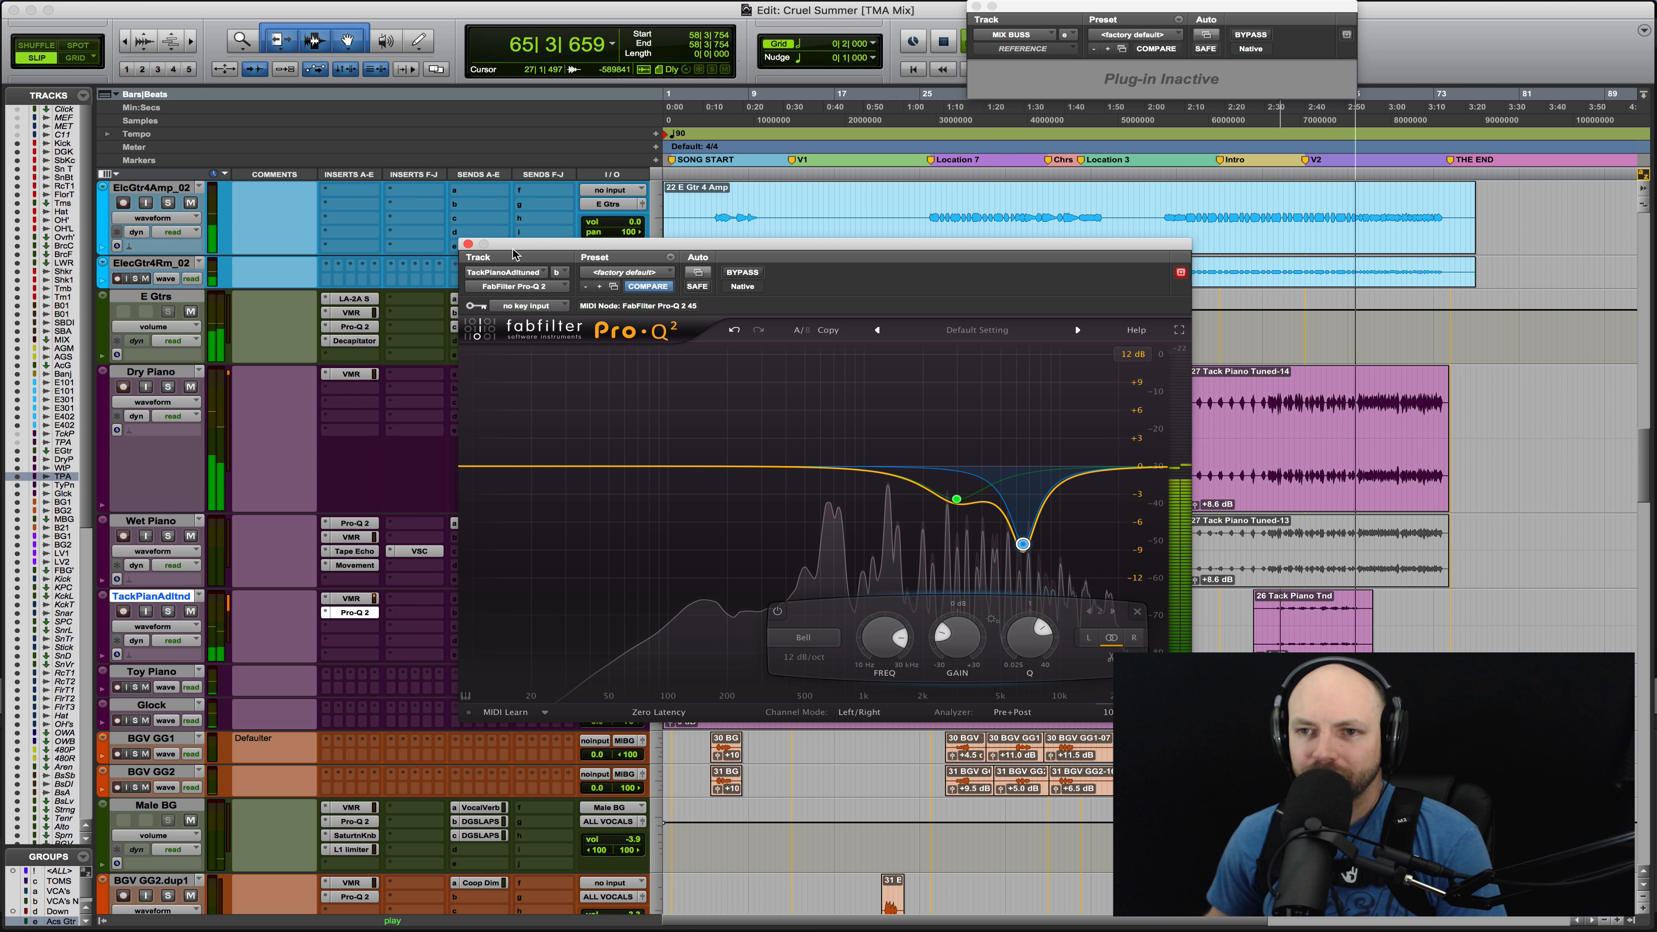
{"action": "left_click_drag", "start_coordinate": [470, 247], "coordinate": [483, 331]}
{"action": "left_click", "coordinate": [481, 329]}
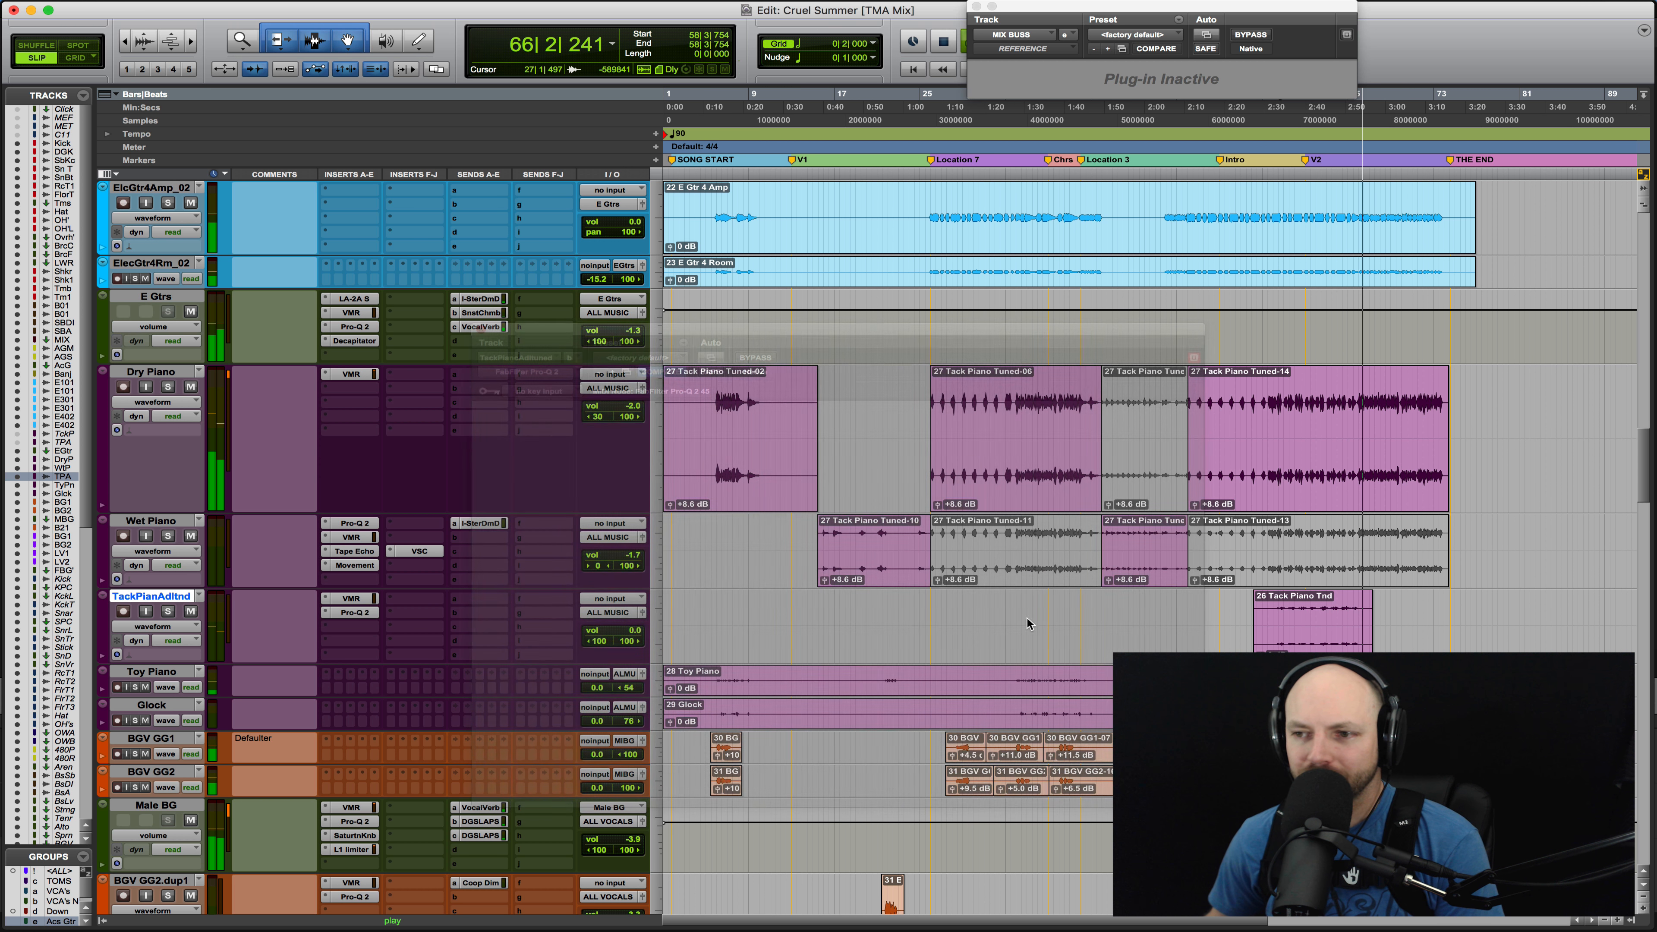
Center both pan controls of TackPianAdltnd and assign its send A to the Sunset Chamber bus
{"action": "key", "text": "space"}
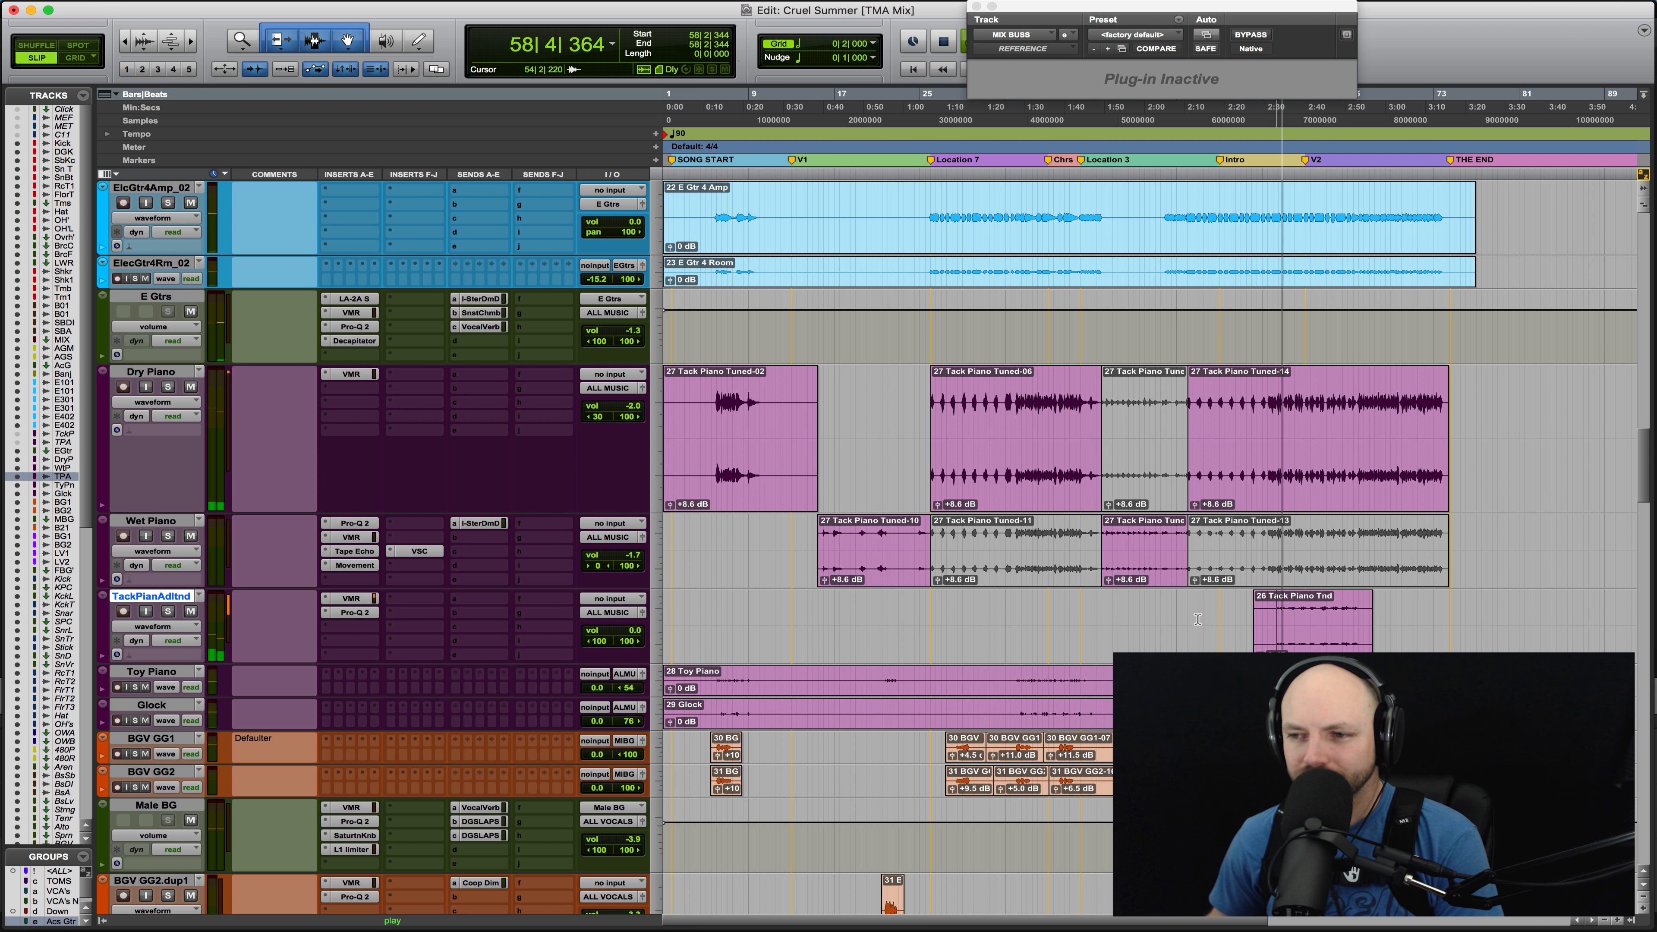
{"action": "left_click", "coordinate": [600, 641], "text": "alt"}
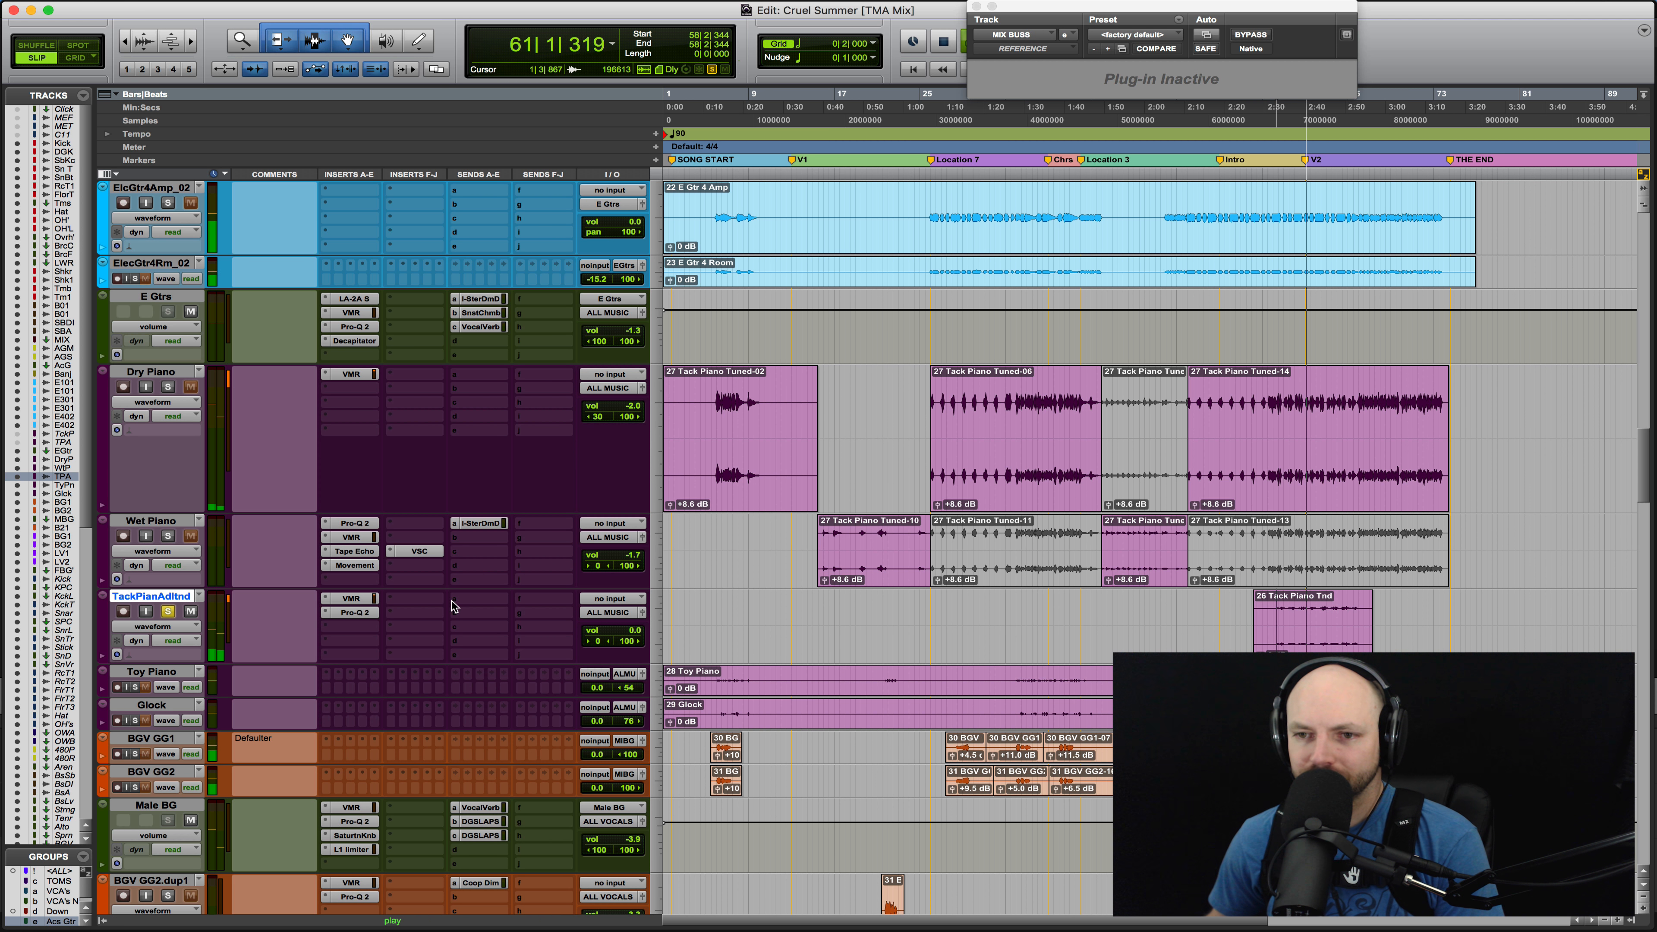
{"action": "left_click", "coordinate": [471, 600]}
{"action": "mouse_move", "coordinate": [494, 644]}
{"action": "mouse_move", "coordinate": [629, 647]}
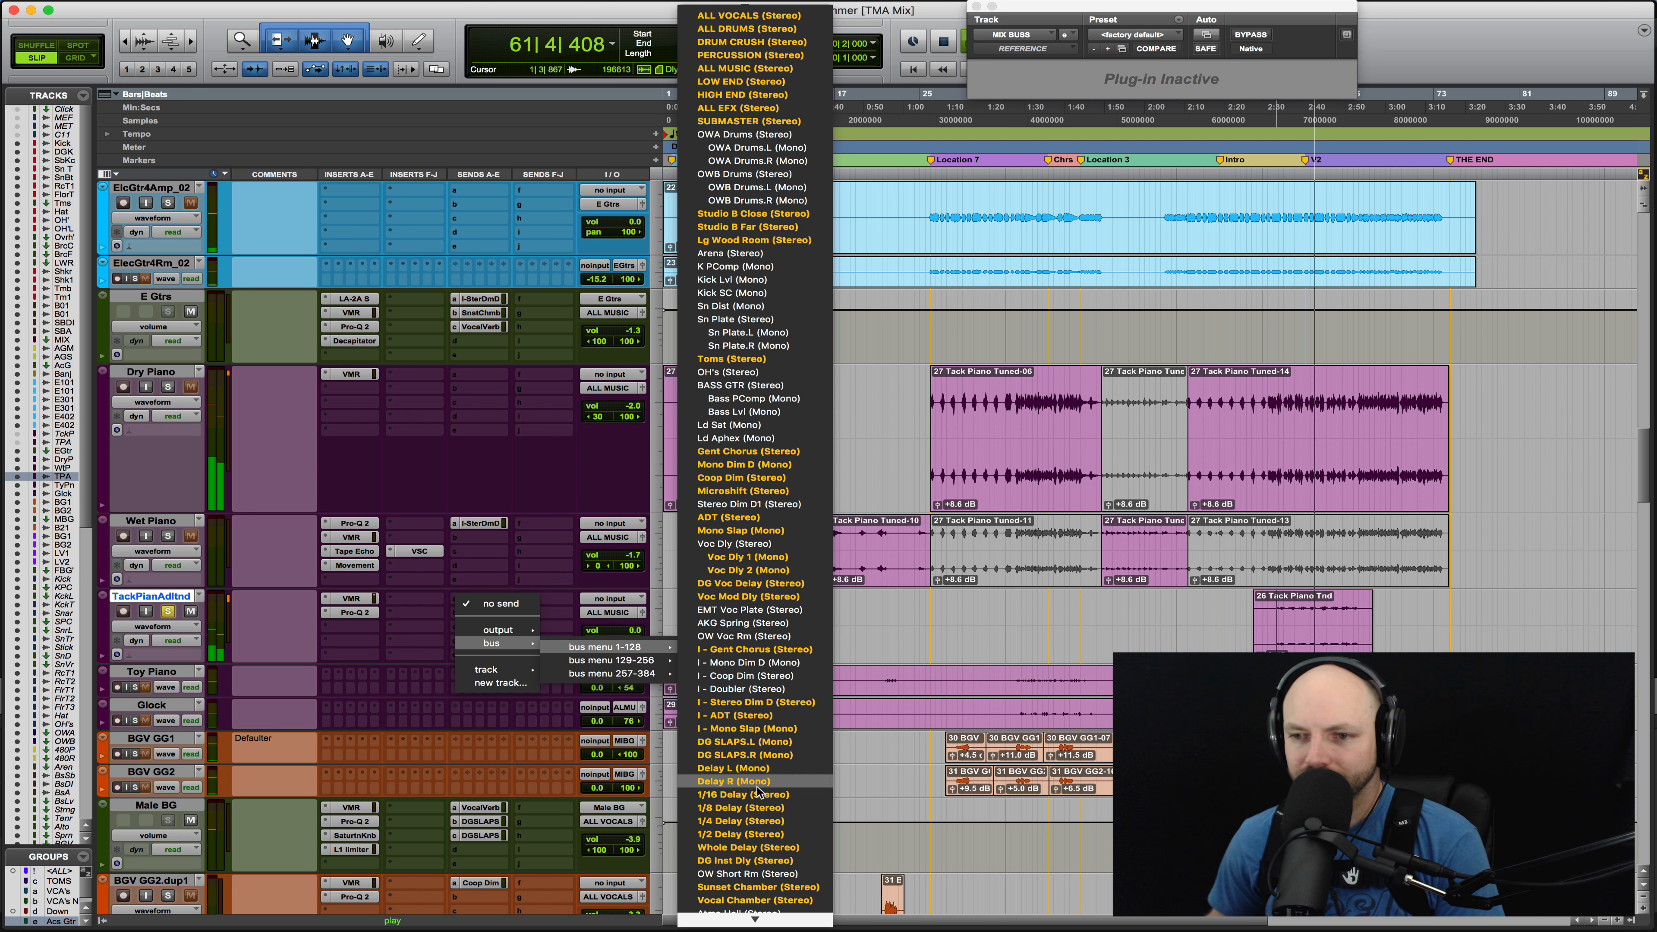
{"action": "left_click", "coordinate": [759, 887]}
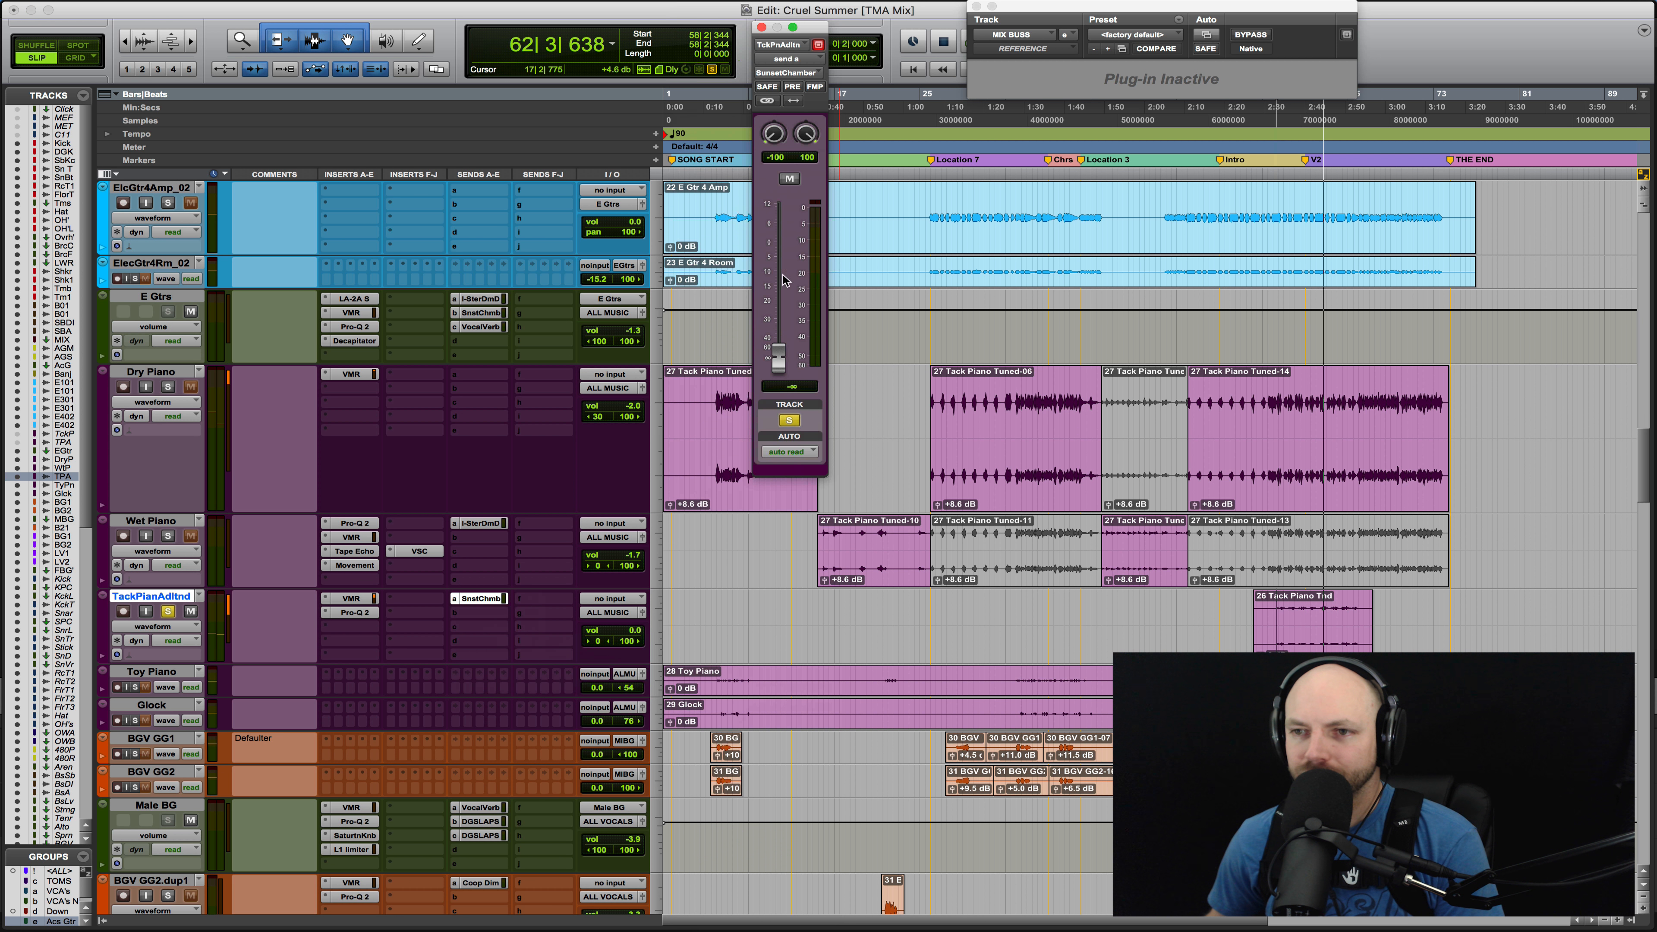
Set the TackPianAdltnd send to the Sunset Chamber to -11.0 dB while checking it in the full mix
{"action": "mouse_move", "coordinate": [784, 280]}
{"action": "left_mouse_down"}
{"action": "mouse_move", "coordinate": [781, 245]}
{"action": "mouse_move", "coordinate": [778, 278]}
{"action": "left_mouse_up"}
{"action": "key", "text": "shift+s"}
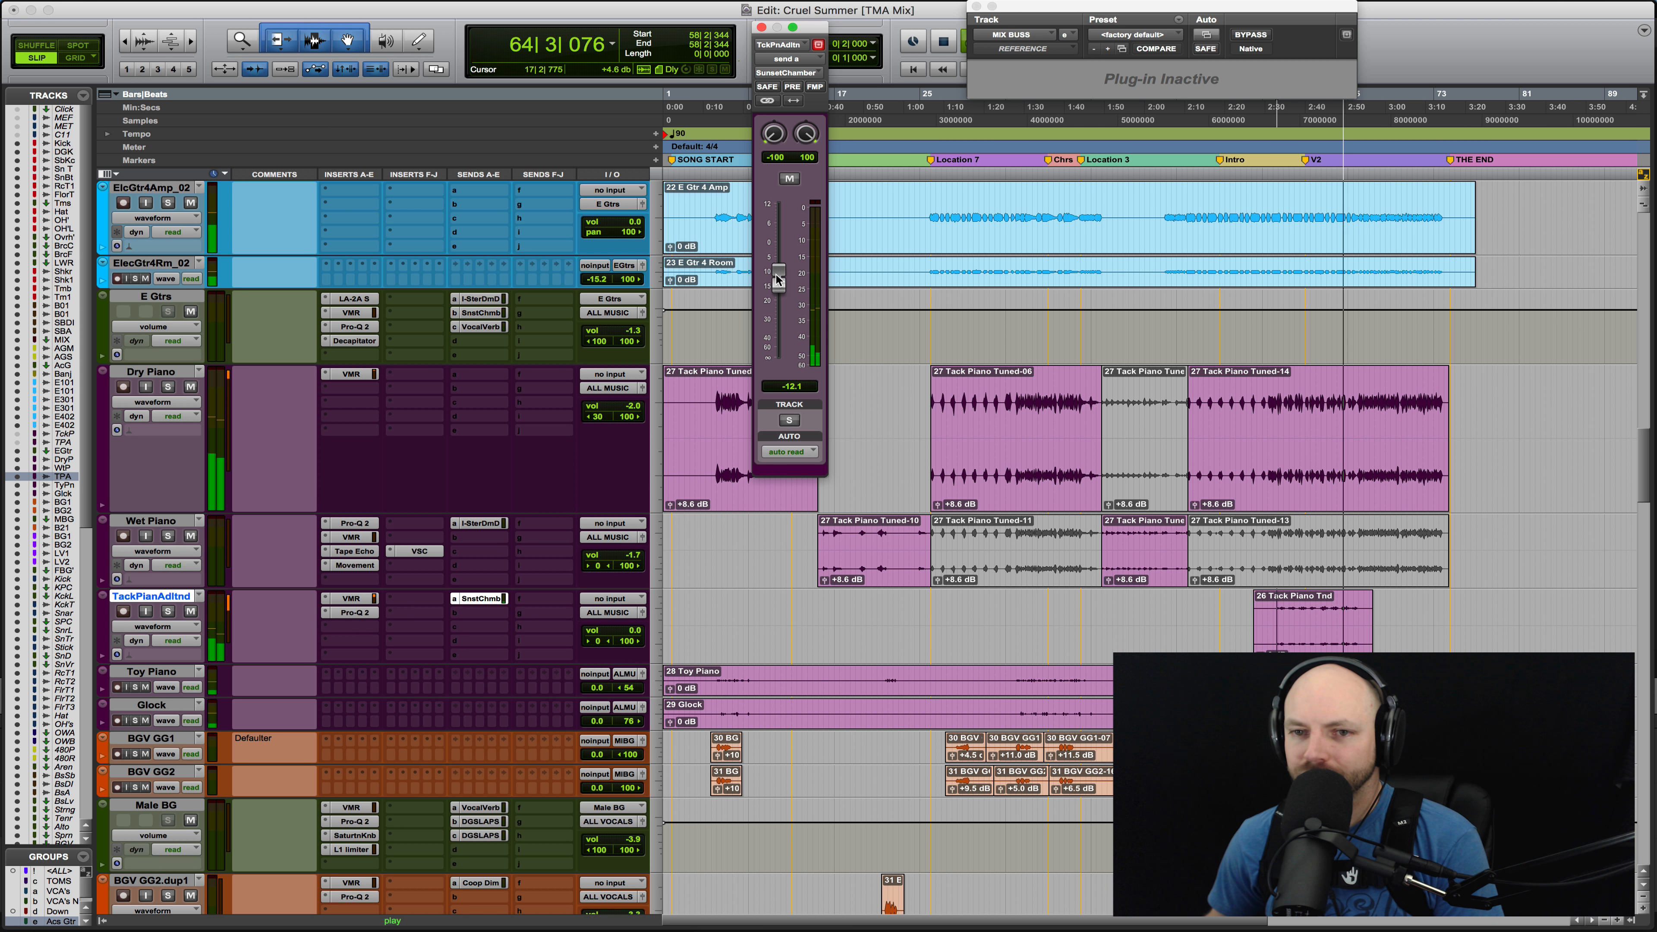
{"action": "left_click_drag", "start_coordinate": [777, 279], "coordinate": [777, 276]}
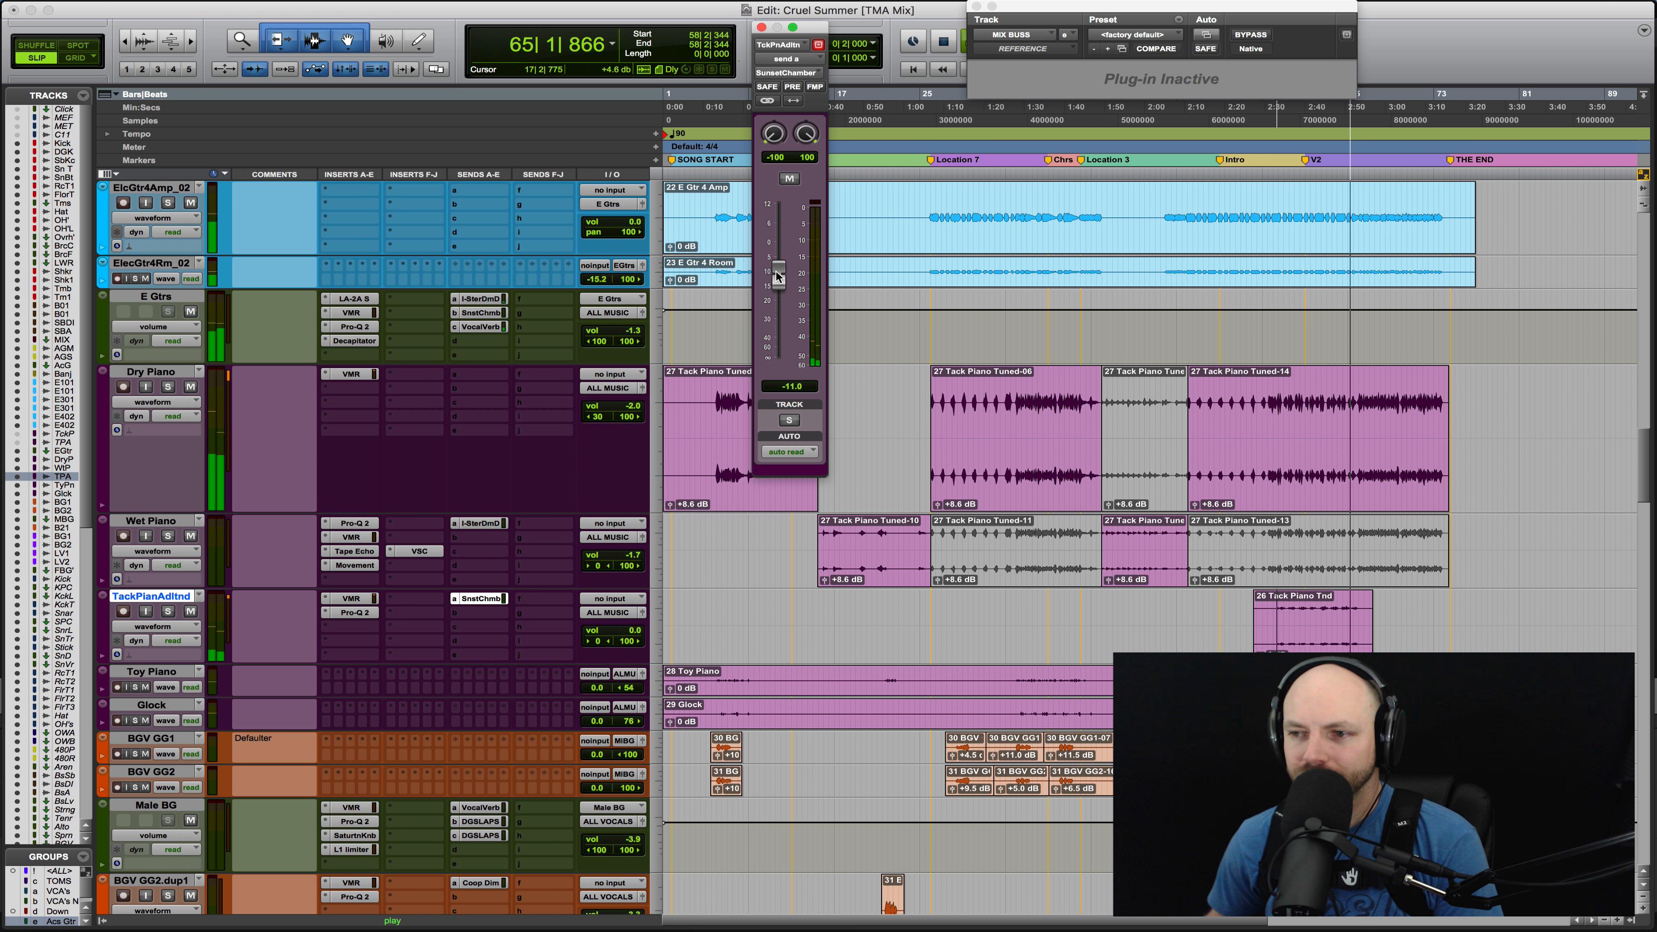
{"action": "left_click", "coordinate": [761, 27]}
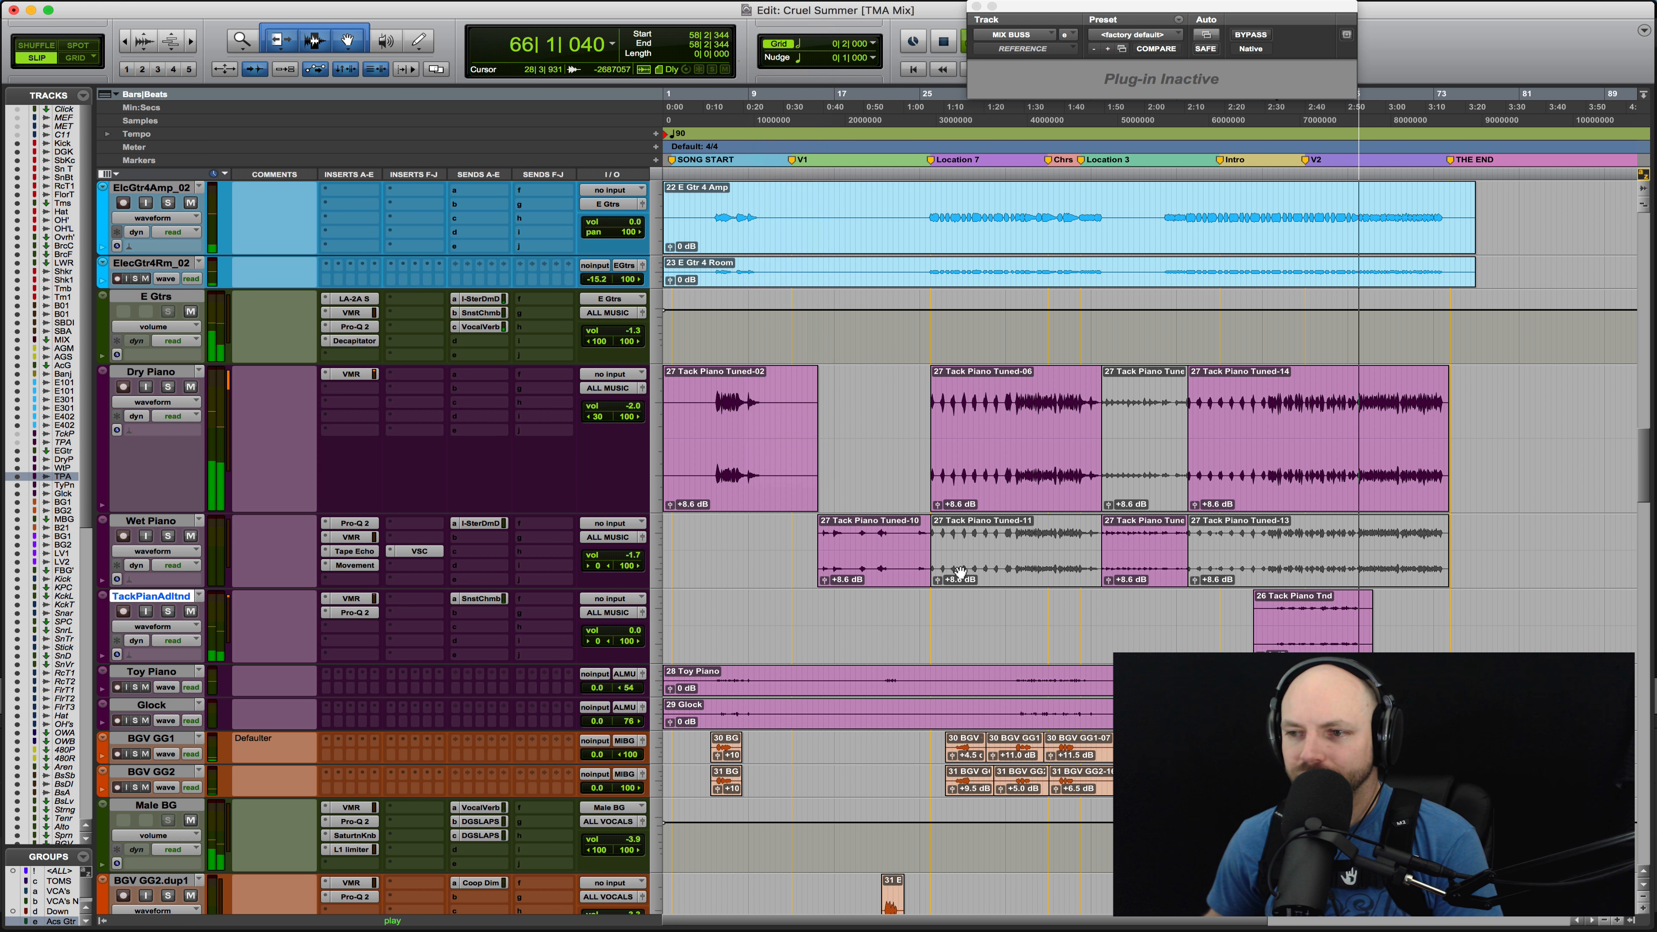
Solo the Toy Piano track and audition it from 34|1|468
{"action": "left_click", "coordinate": [995, 677]}
{"action": "key", "text": "space"}
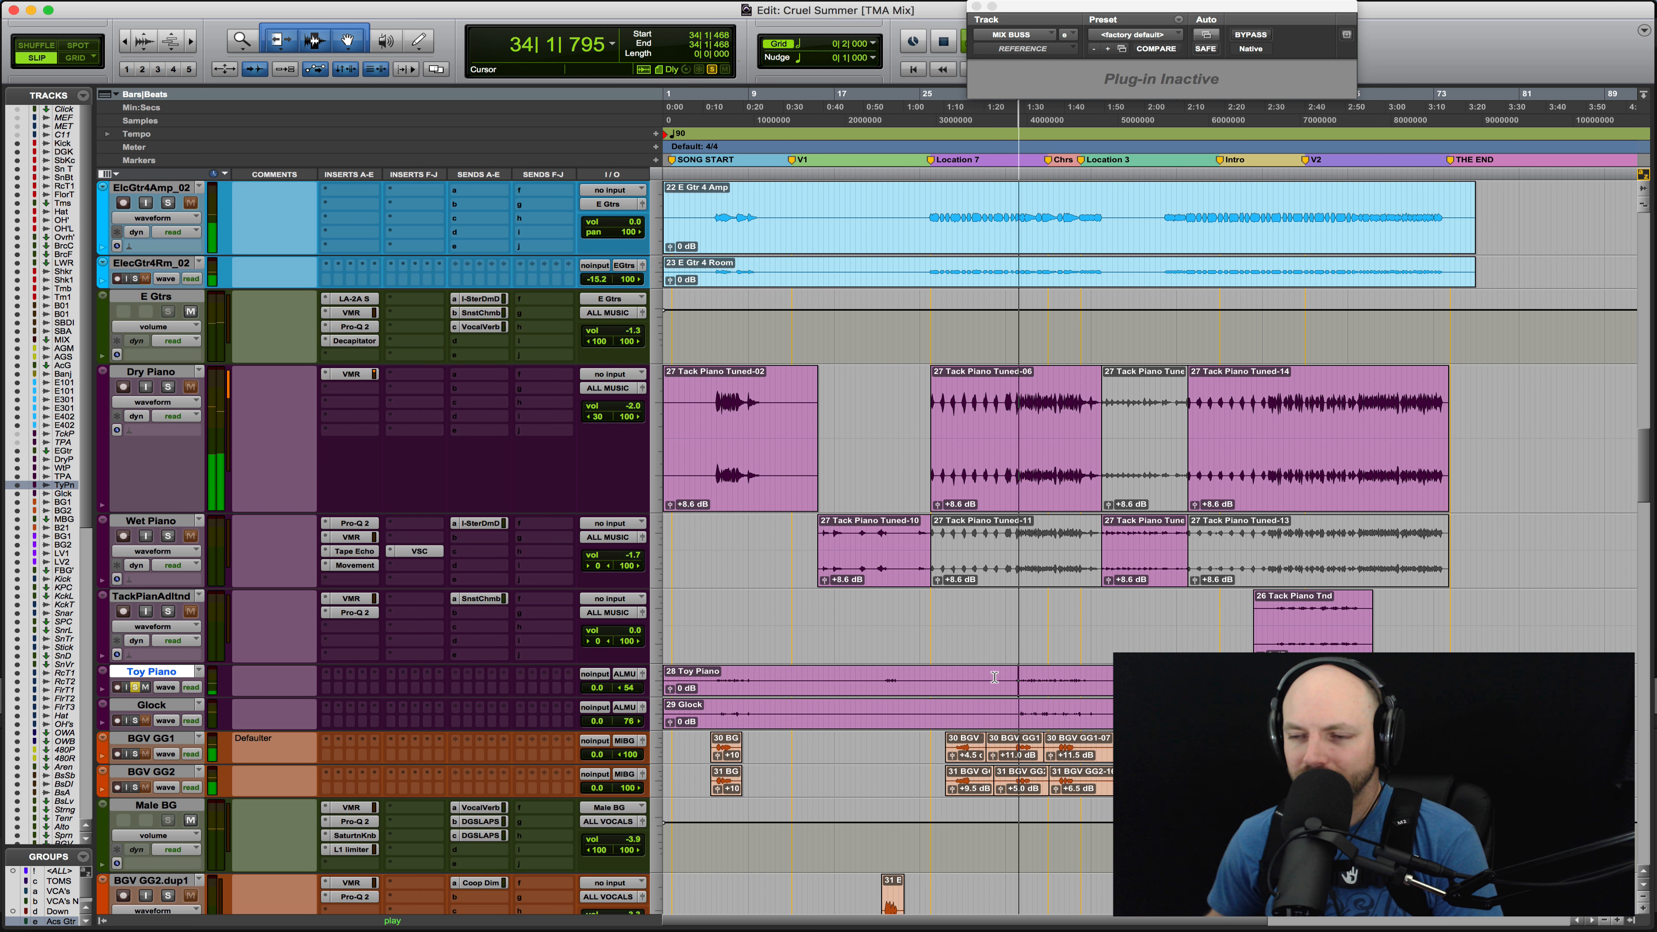
{"action": "key", "text": "space"}
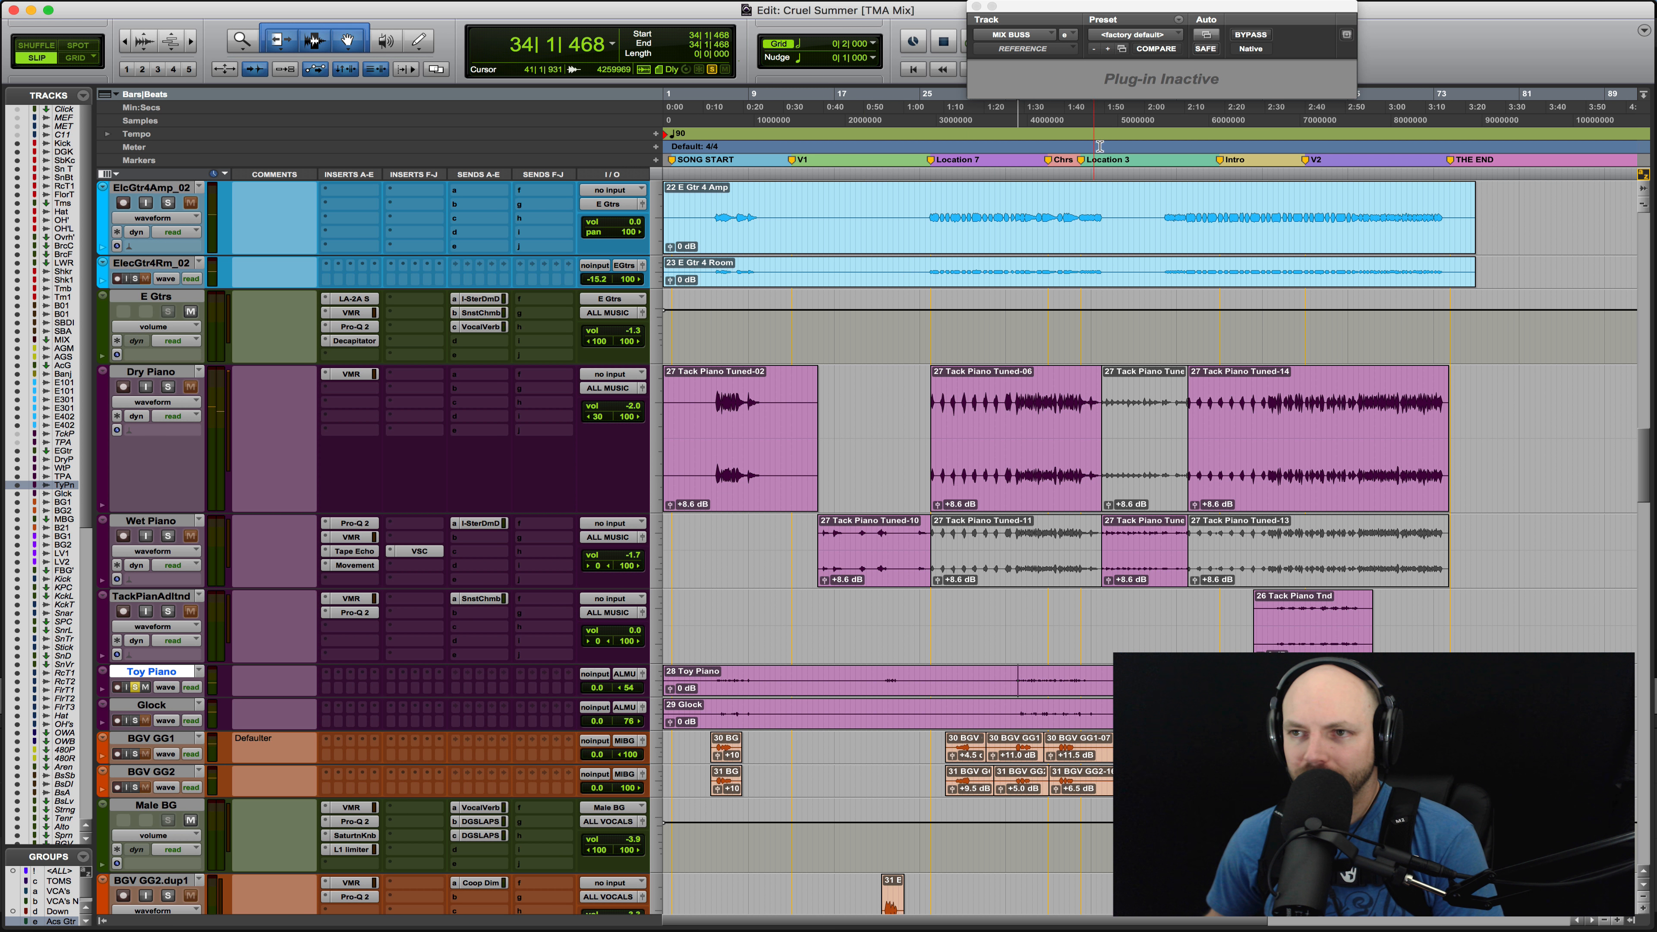
{"action": "key", "text": "space"}
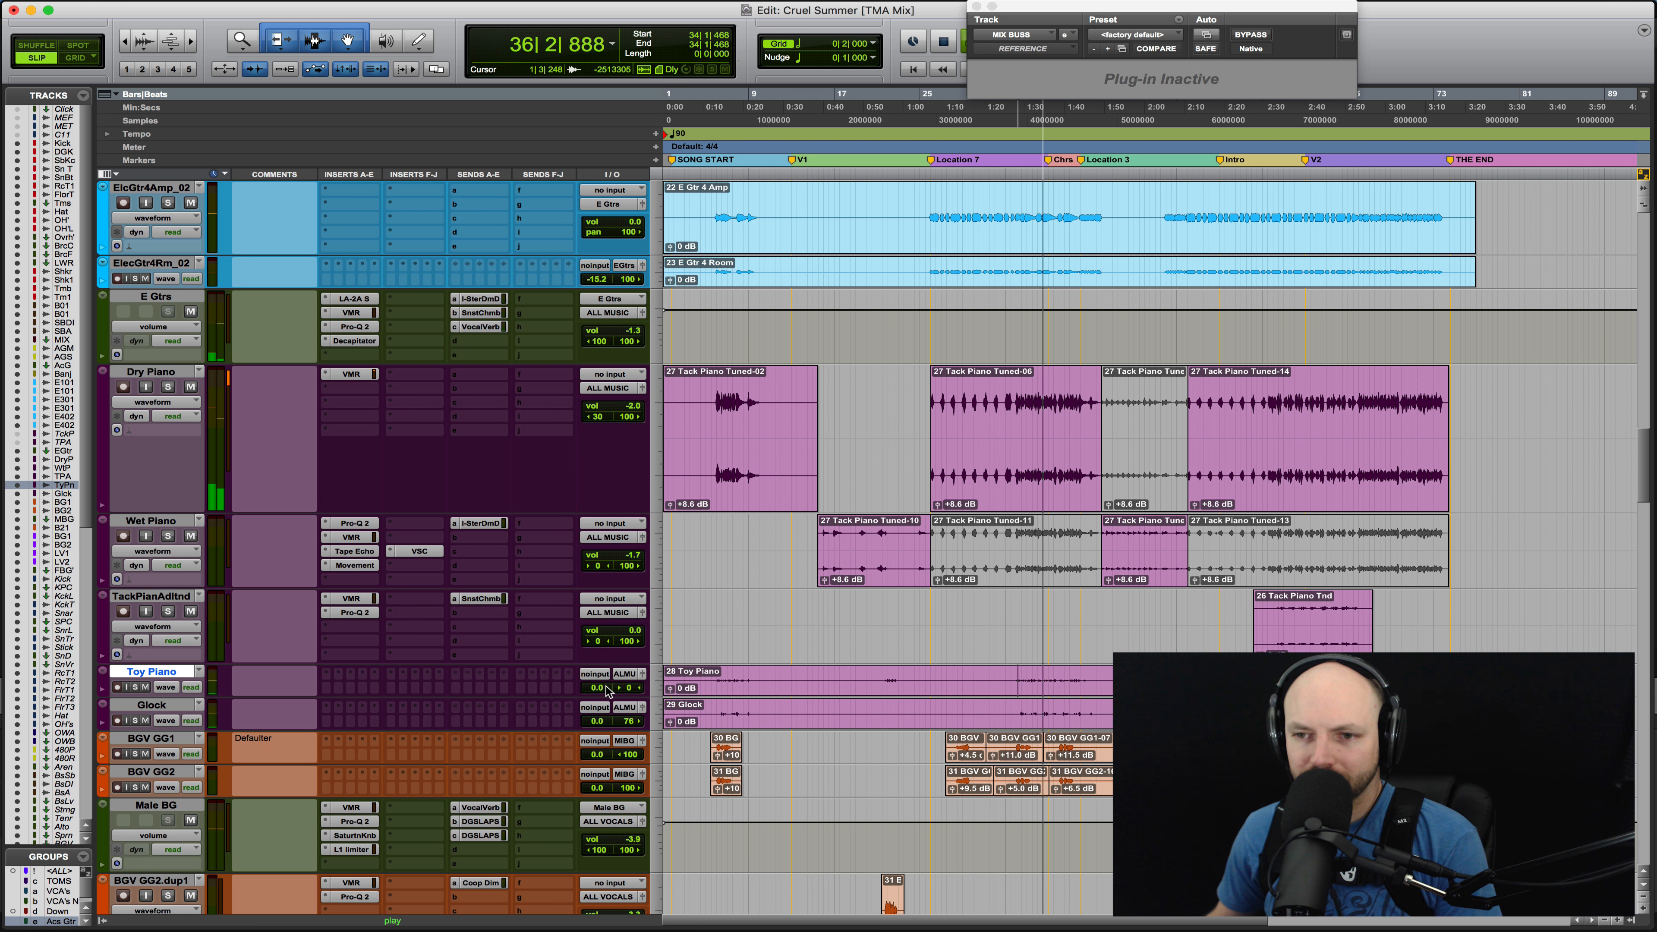
Raise the Toy Piano clip gain to +2.1 dB and set the track's pan to 27
{"action": "left_click", "coordinate": [670, 689]}
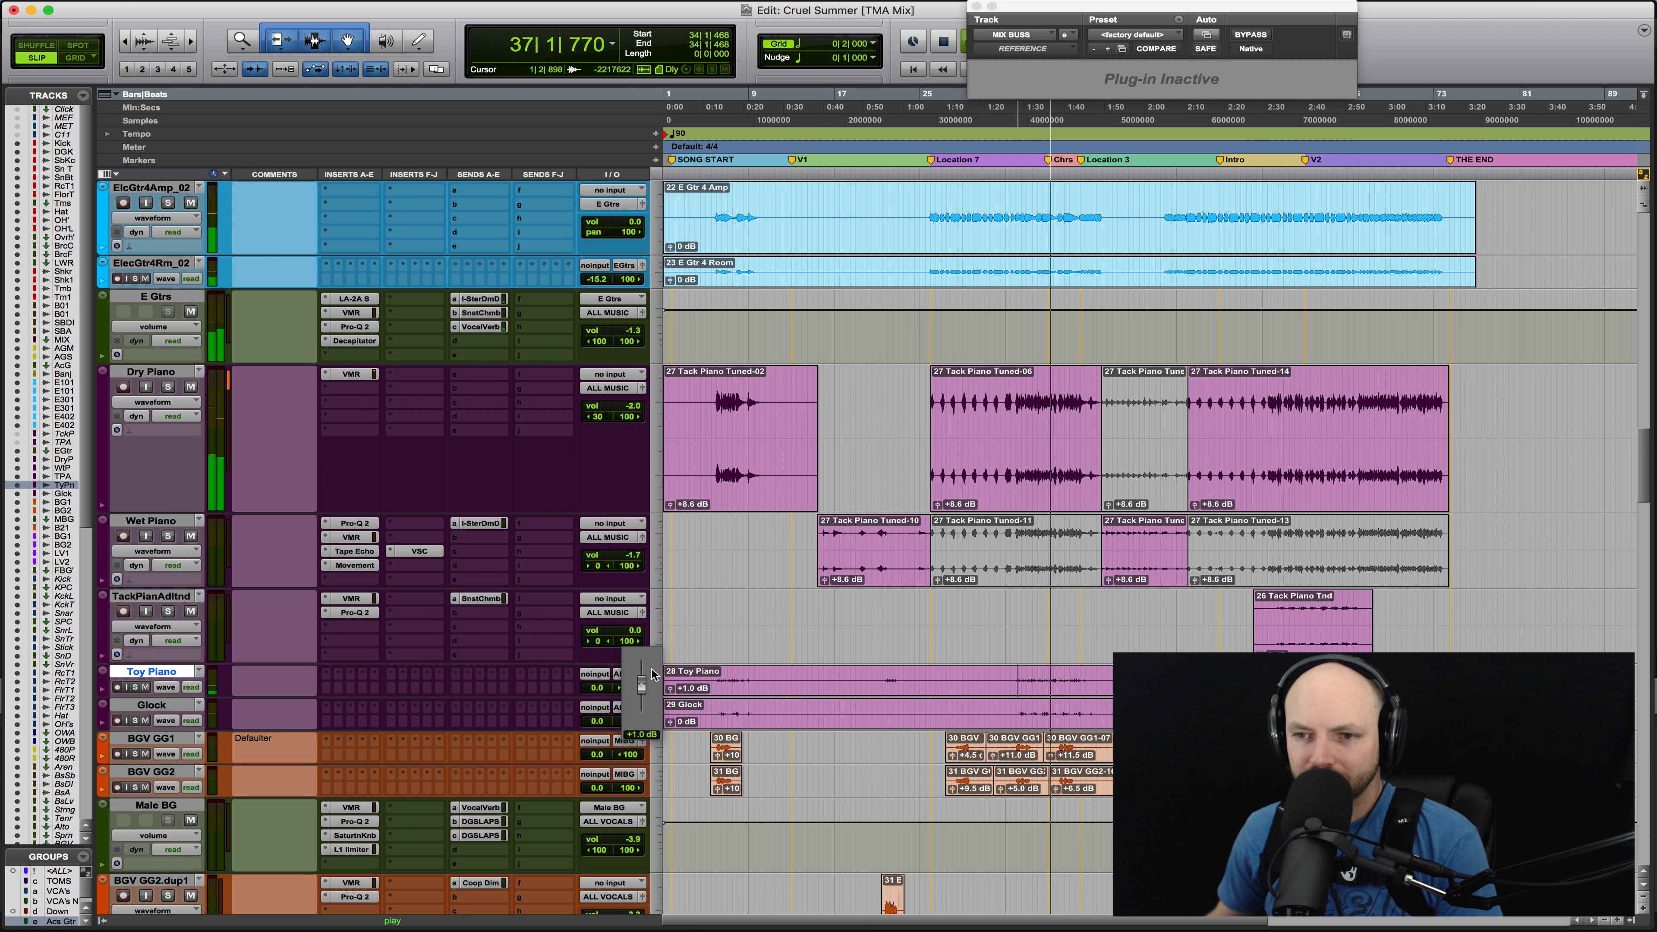
{"action": "left_click_drag", "start_coordinate": [652, 675], "coordinate": [614, 695]}
{"action": "key", "text": "space"}
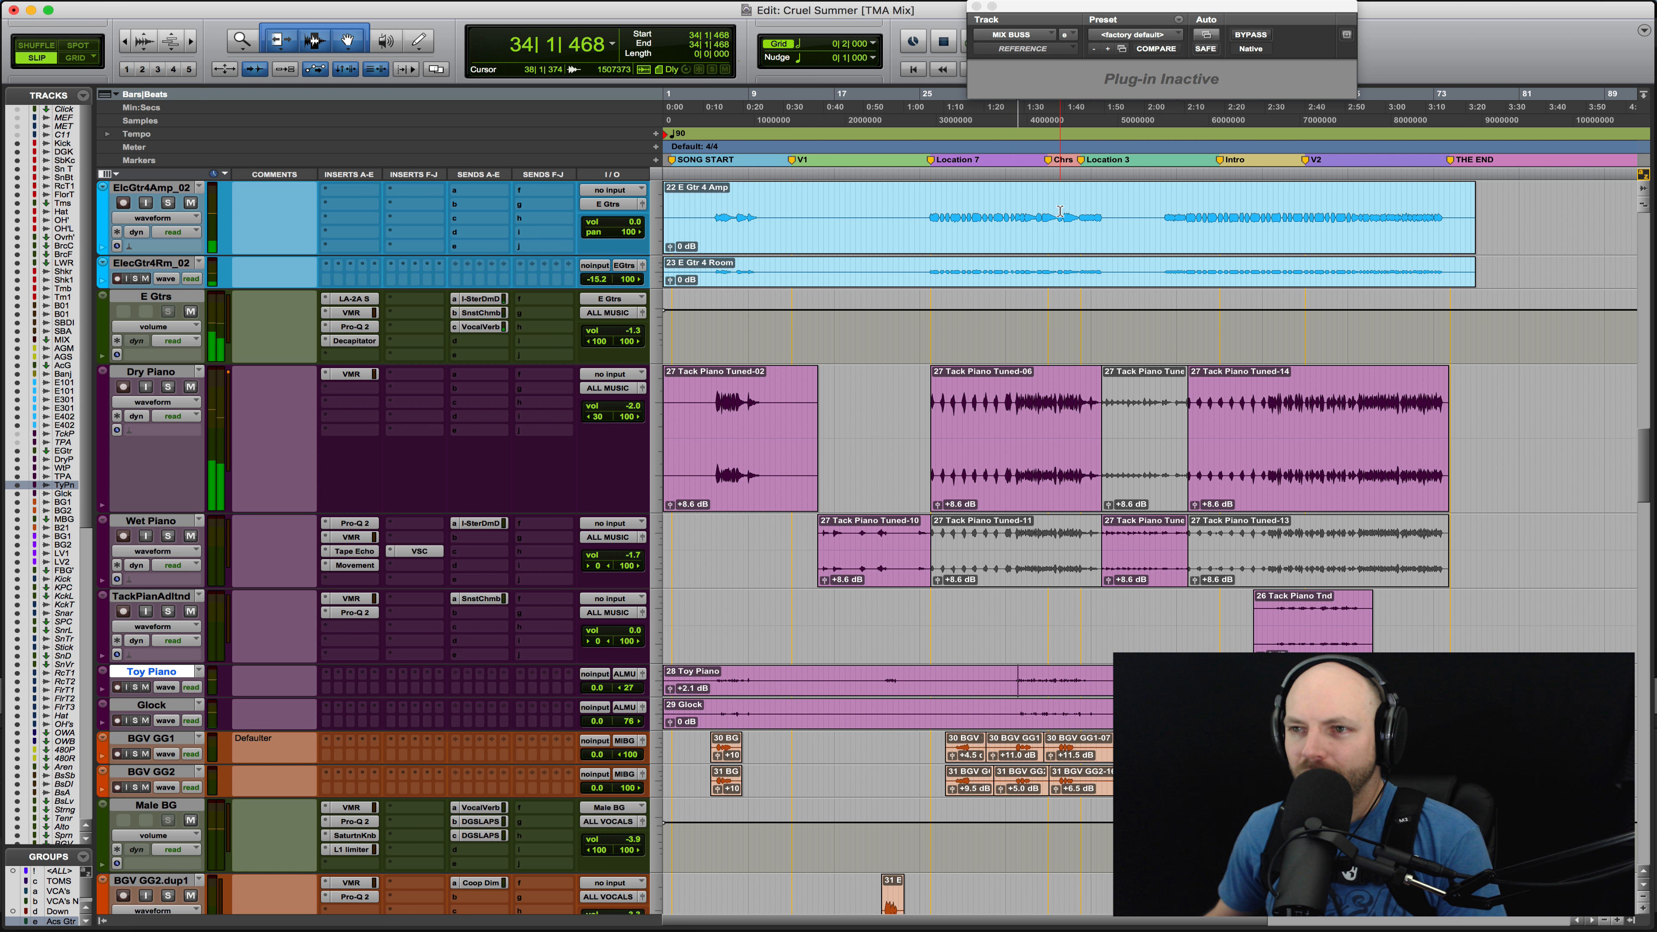
Reactivate the REFERENCE plug-in on the MIX BUSS and switch to the CS_MIX_1_1_01 reference track
{"action": "left_click", "coordinate": [1026, 49], "text": "ctrl+super"}
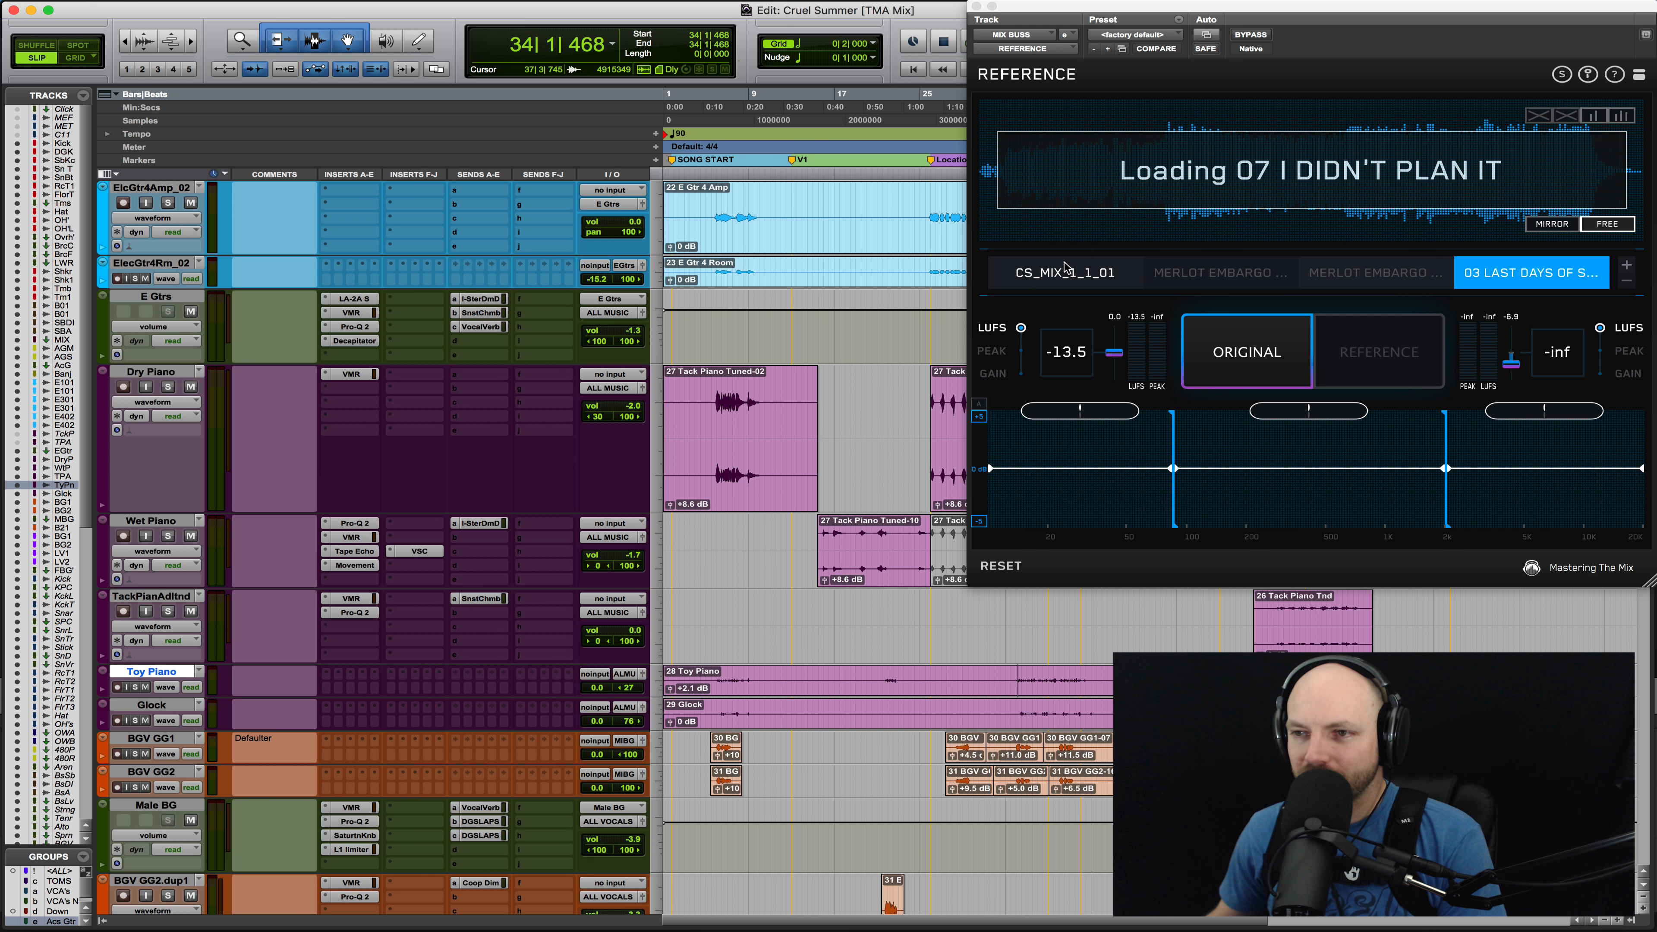
{"action": "left_click", "coordinate": [1209, 354]}
{"action": "left_click", "coordinate": [1063, 275]}
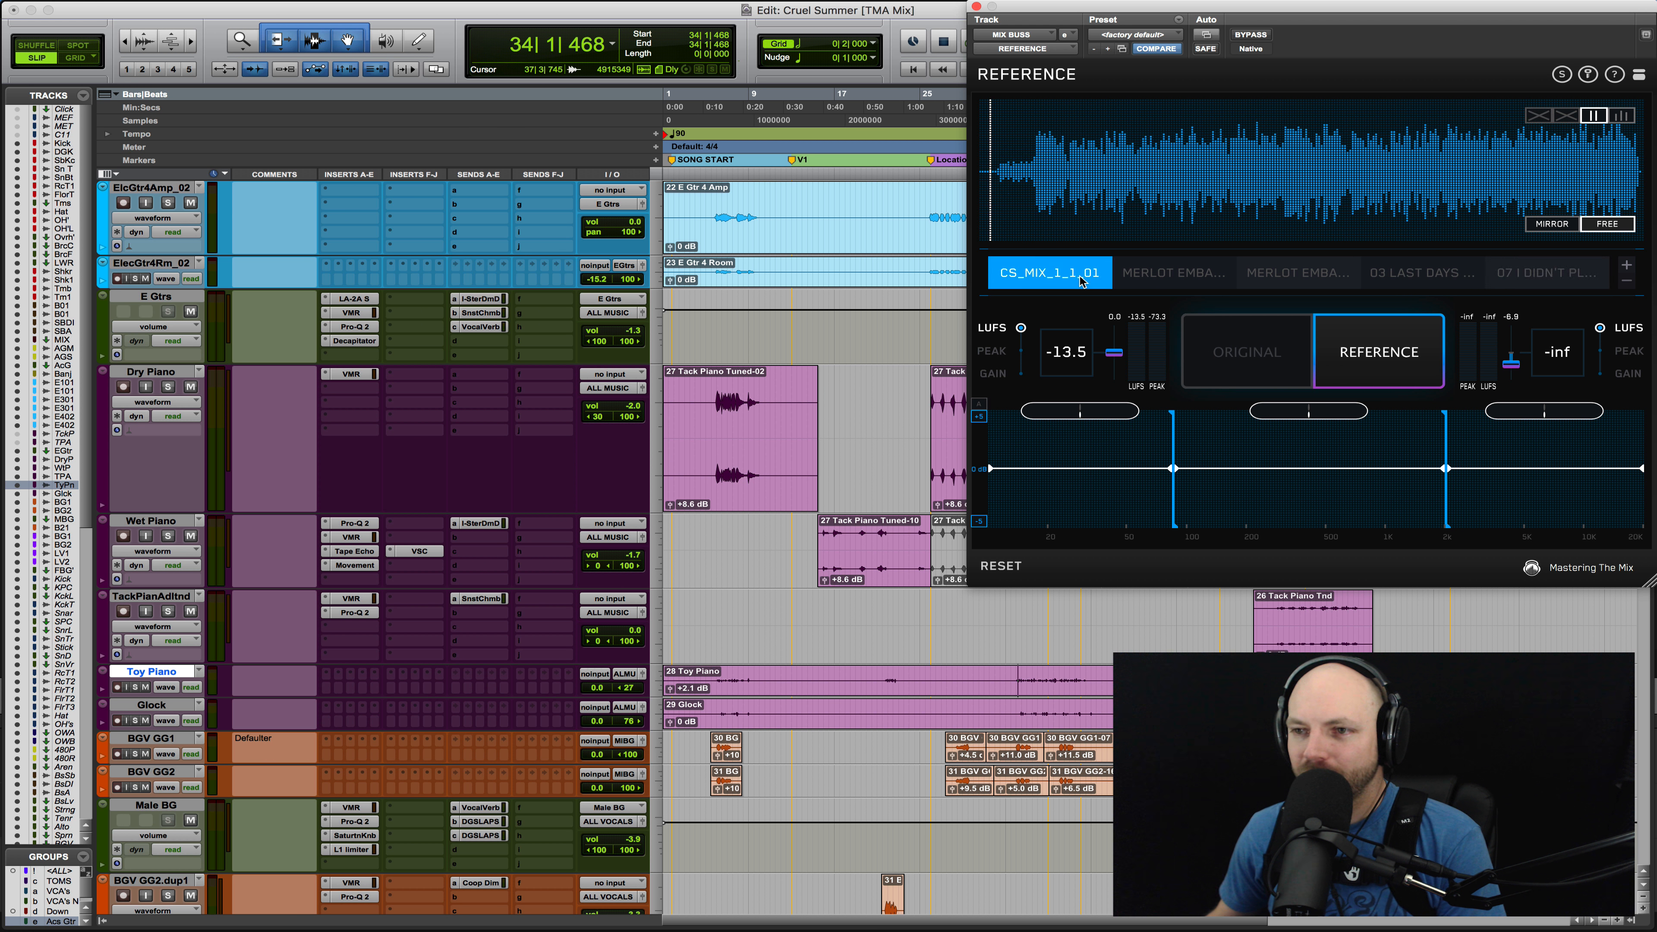
Compare the CS_MIX_1_1_01 reference with the original mix while playing from 34|1|468
{"action": "key", "text": "space"}
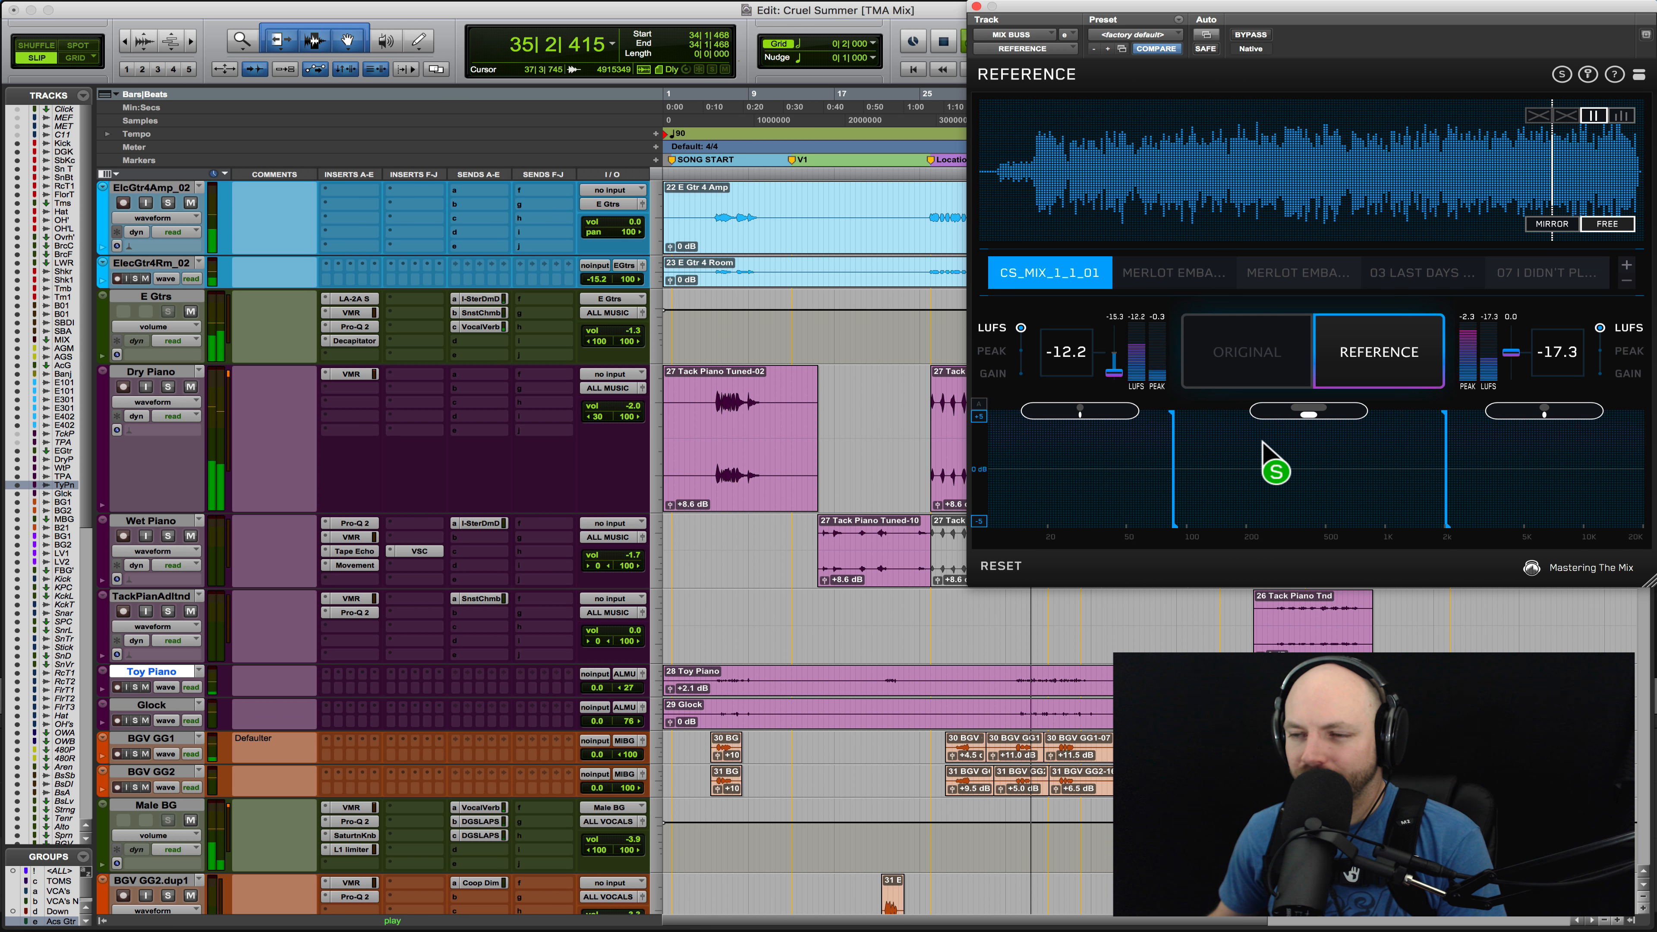
{"action": "left_click", "coordinate": [1250, 357]}
{"action": "left_click", "coordinate": [1247, 358]}
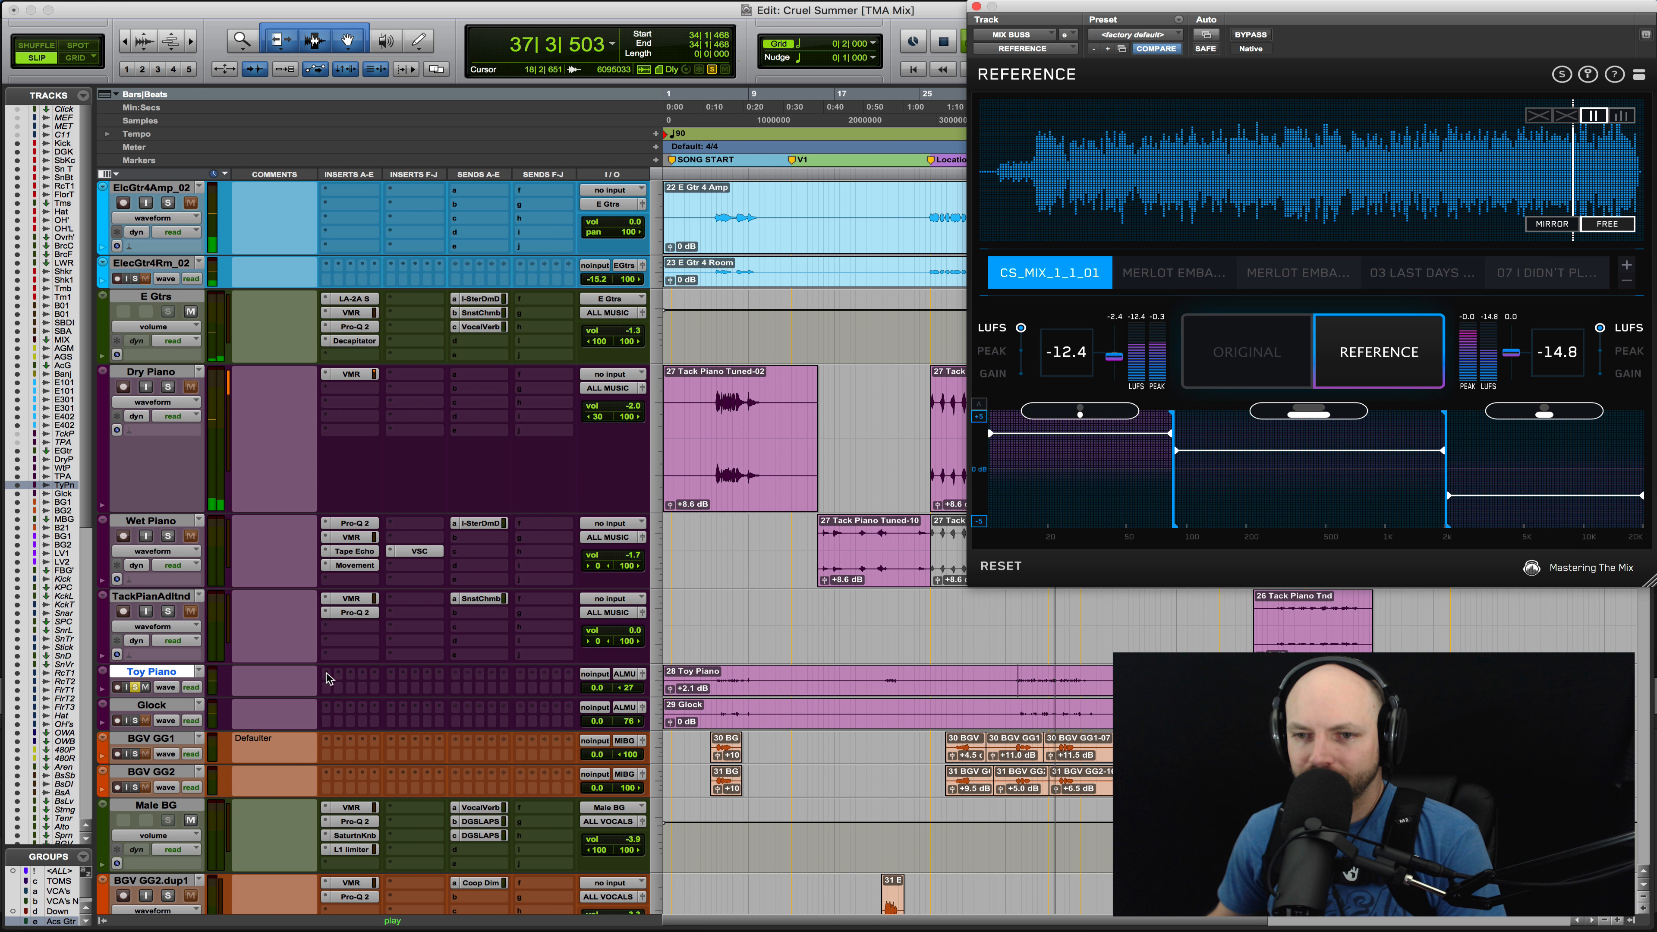
Return to the original mix, insert Virtual Mix Rack on the Toy Piano track and dial in its FG-401 compressor with about 4.5 dB makeup
{"action": "left_click", "coordinate": [1232, 364]}
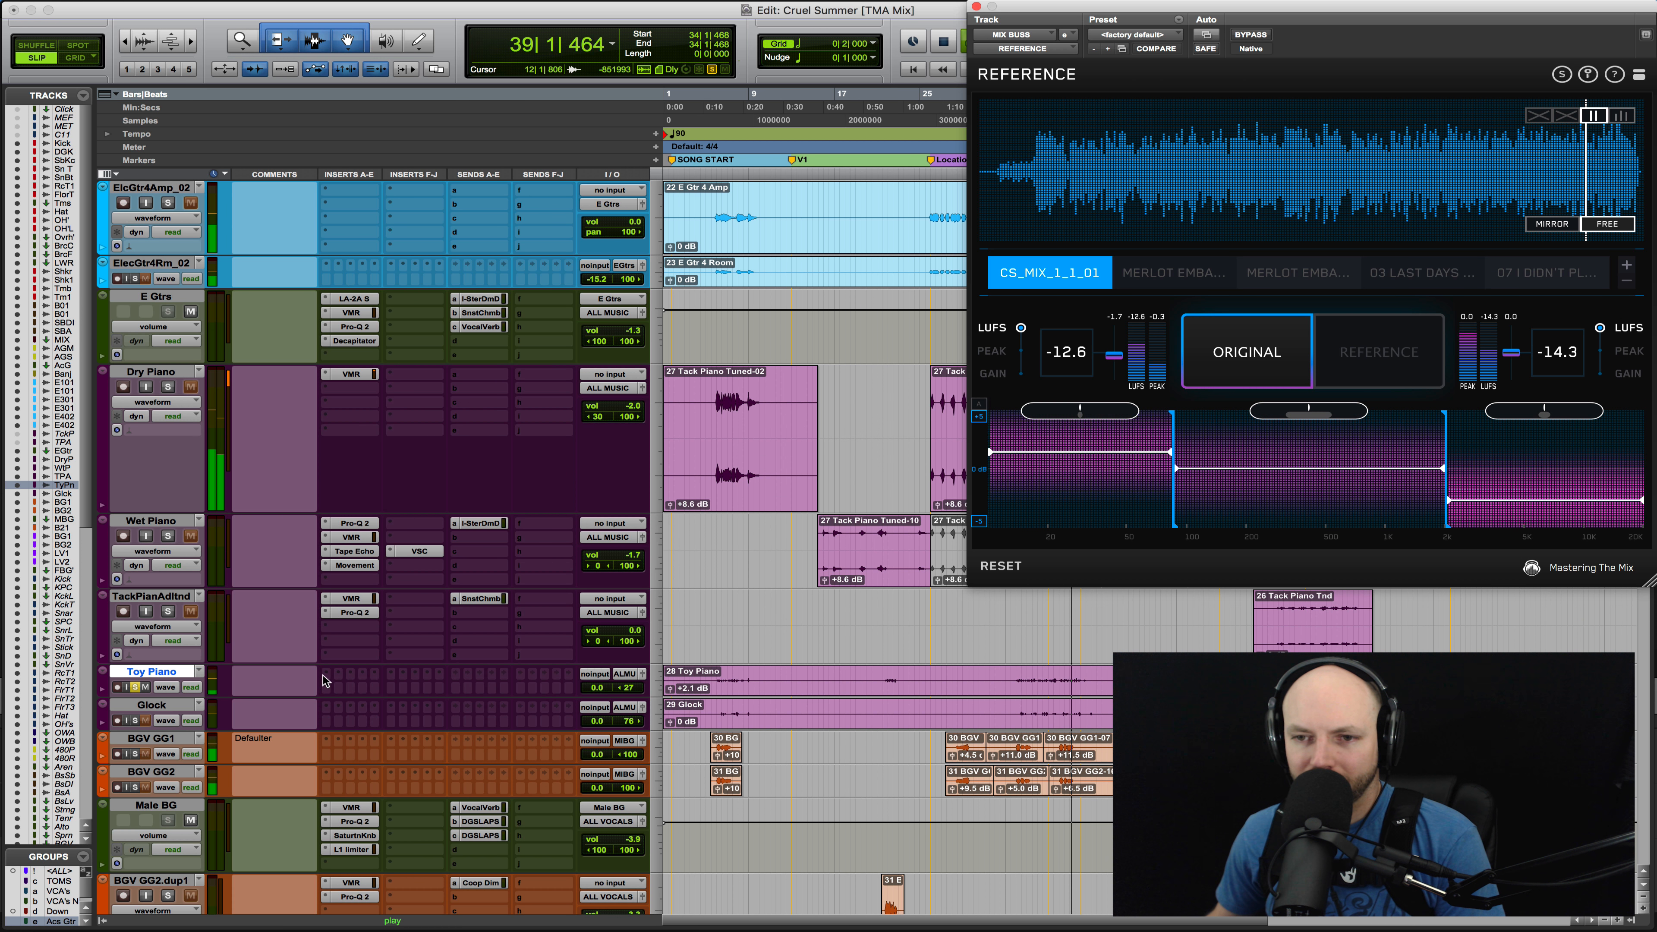
{"action": "left_click", "coordinate": [366, 676]}
{"action": "left_click", "coordinate": [391, 718]}
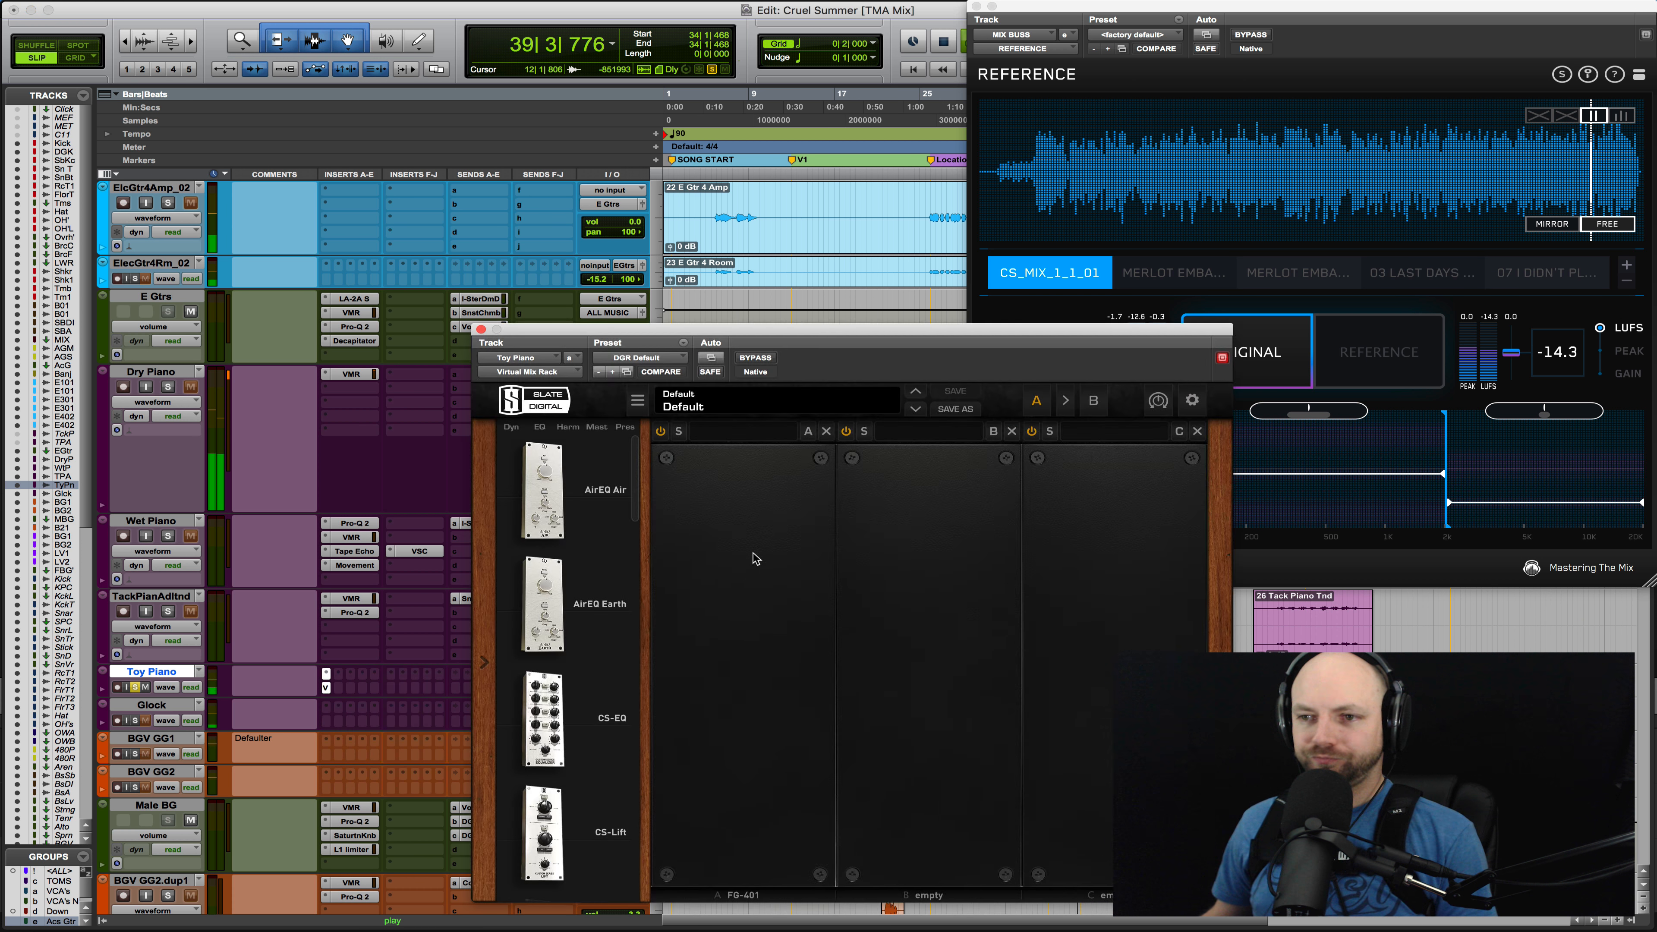
{"action": "left_click_drag", "start_coordinate": [711, 609], "coordinate": [712, 611]}
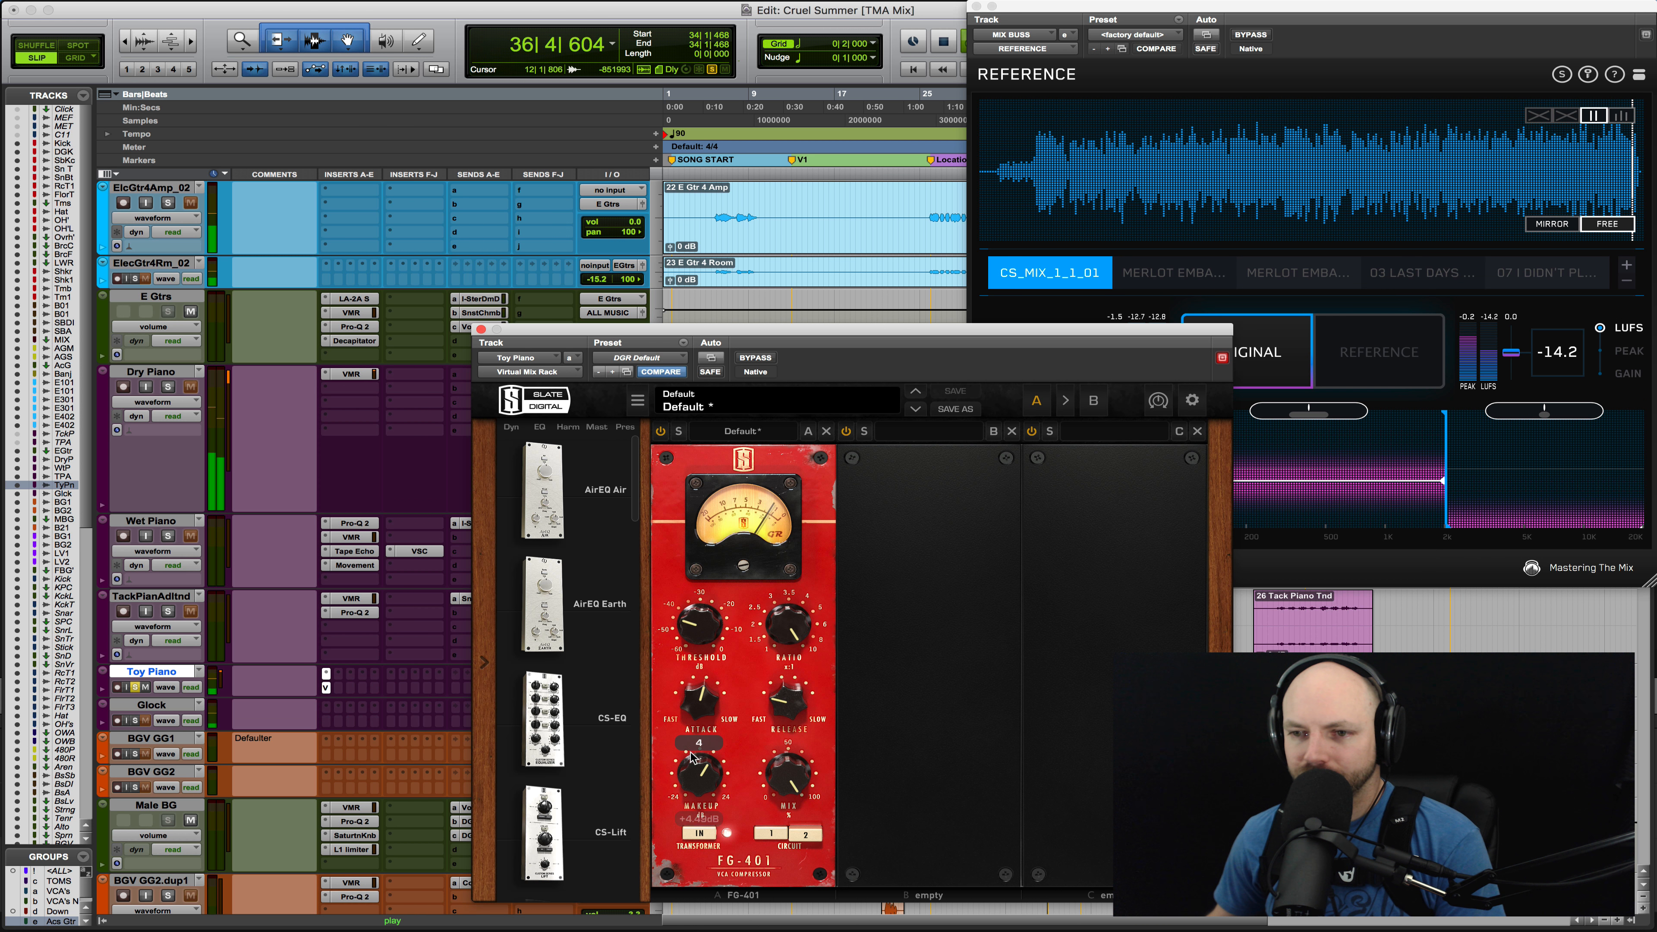
Compare the Toy Piano with its Virtual Mix Rack bypassed and active, and check the mix against the reference during playback
{"action": "left_click", "coordinate": [754, 357]}
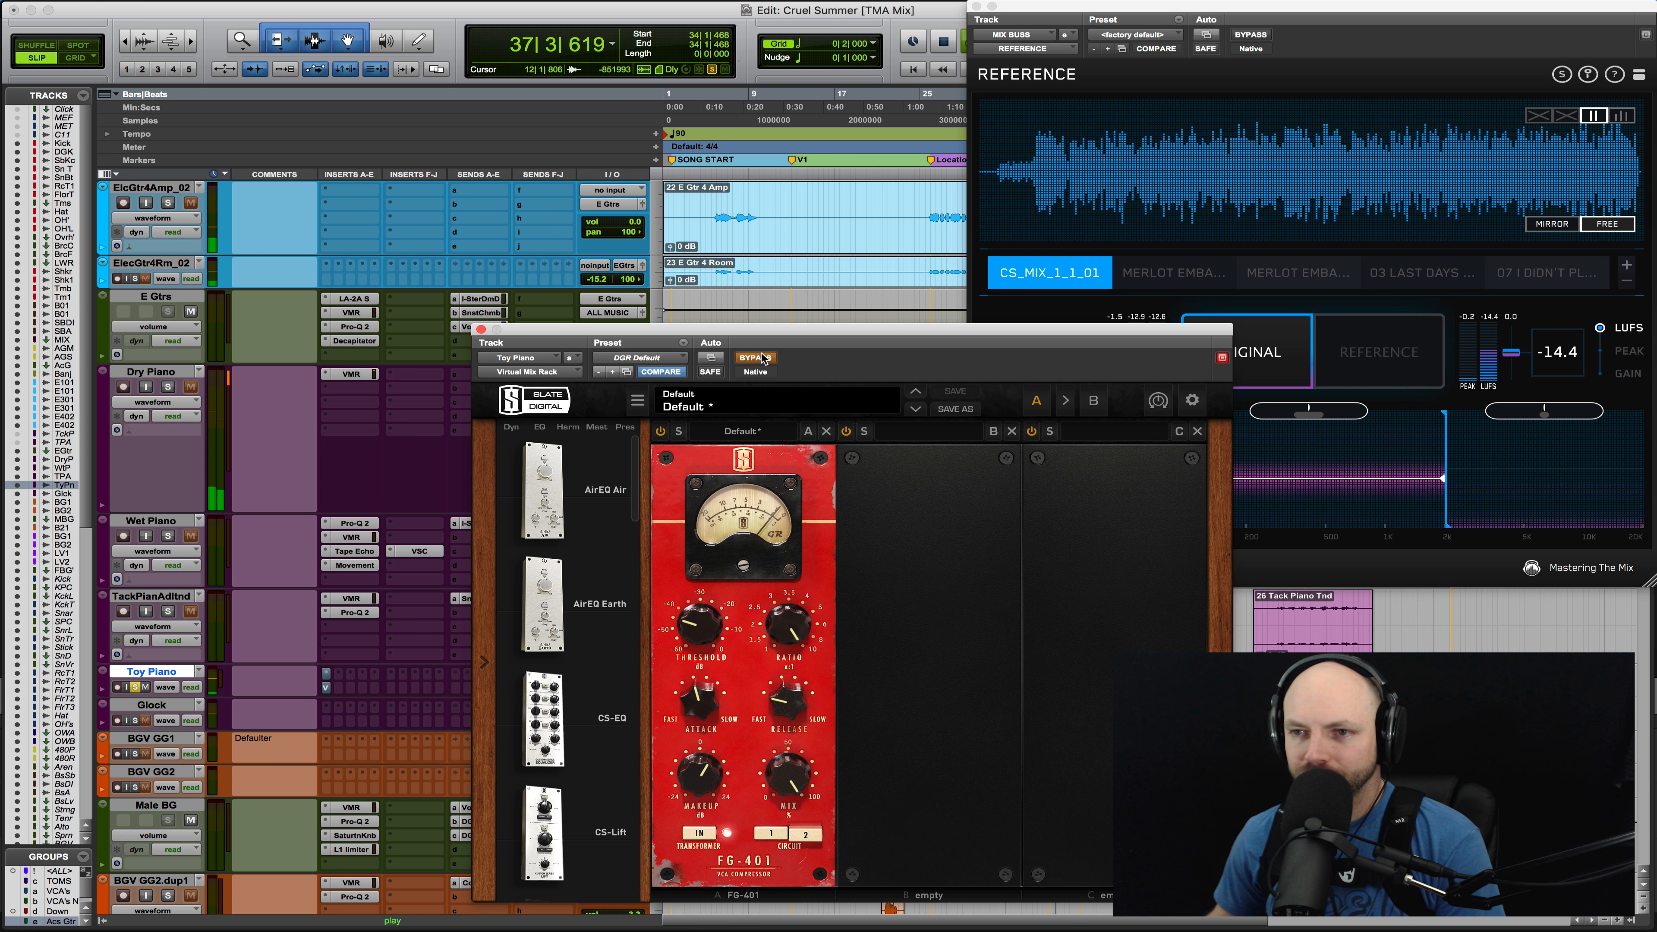
{"action": "left_click_drag", "start_coordinate": [765, 332], "coordinate": [760, 318]}
{"action": "key", "text": "space"}
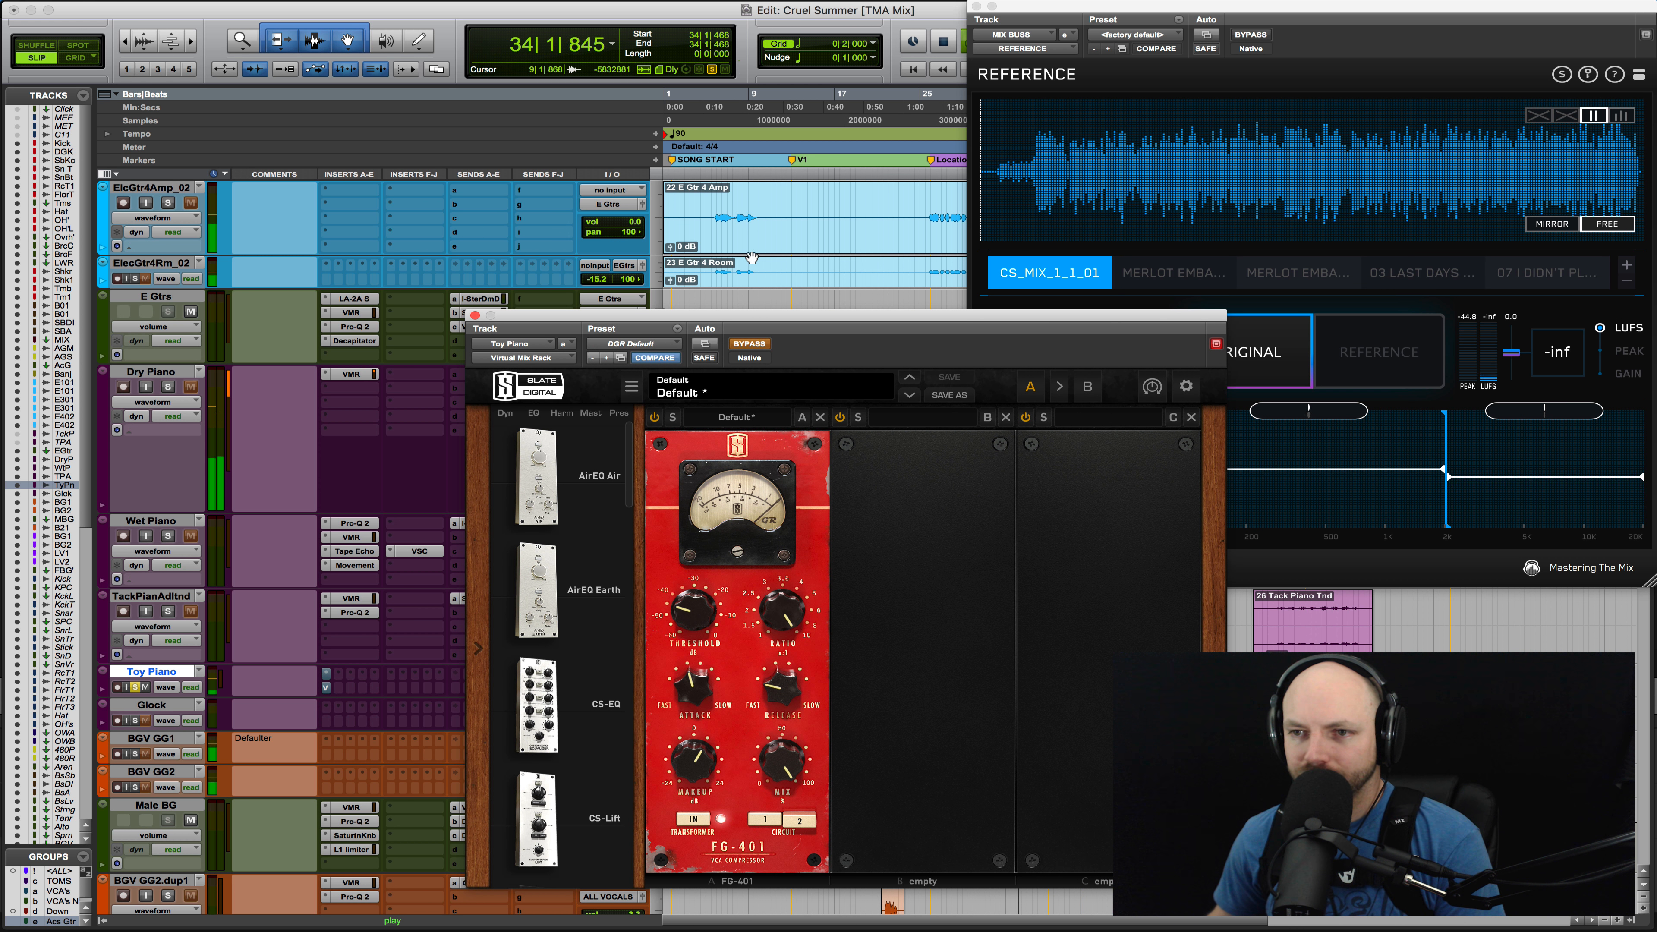
{"action": "left_click", "coordinate": [746, 363]}
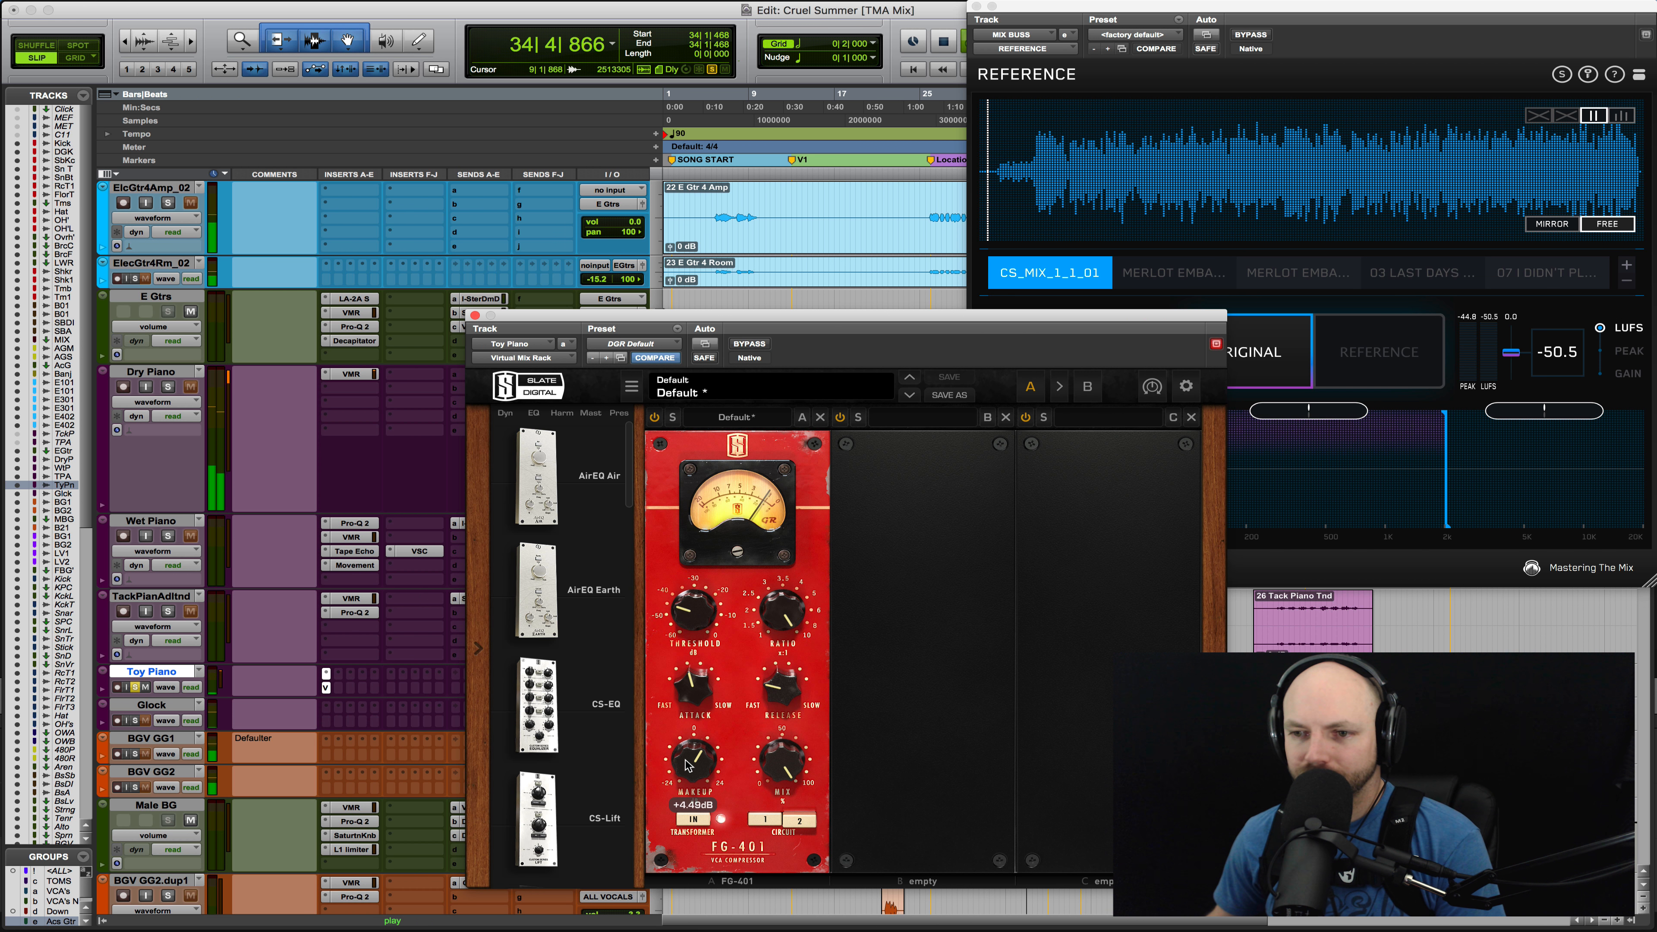
{"action": "left_click", "coordinate": [1282, 373]}
{"action": "left_click", "coordinate": [1282, 374]}
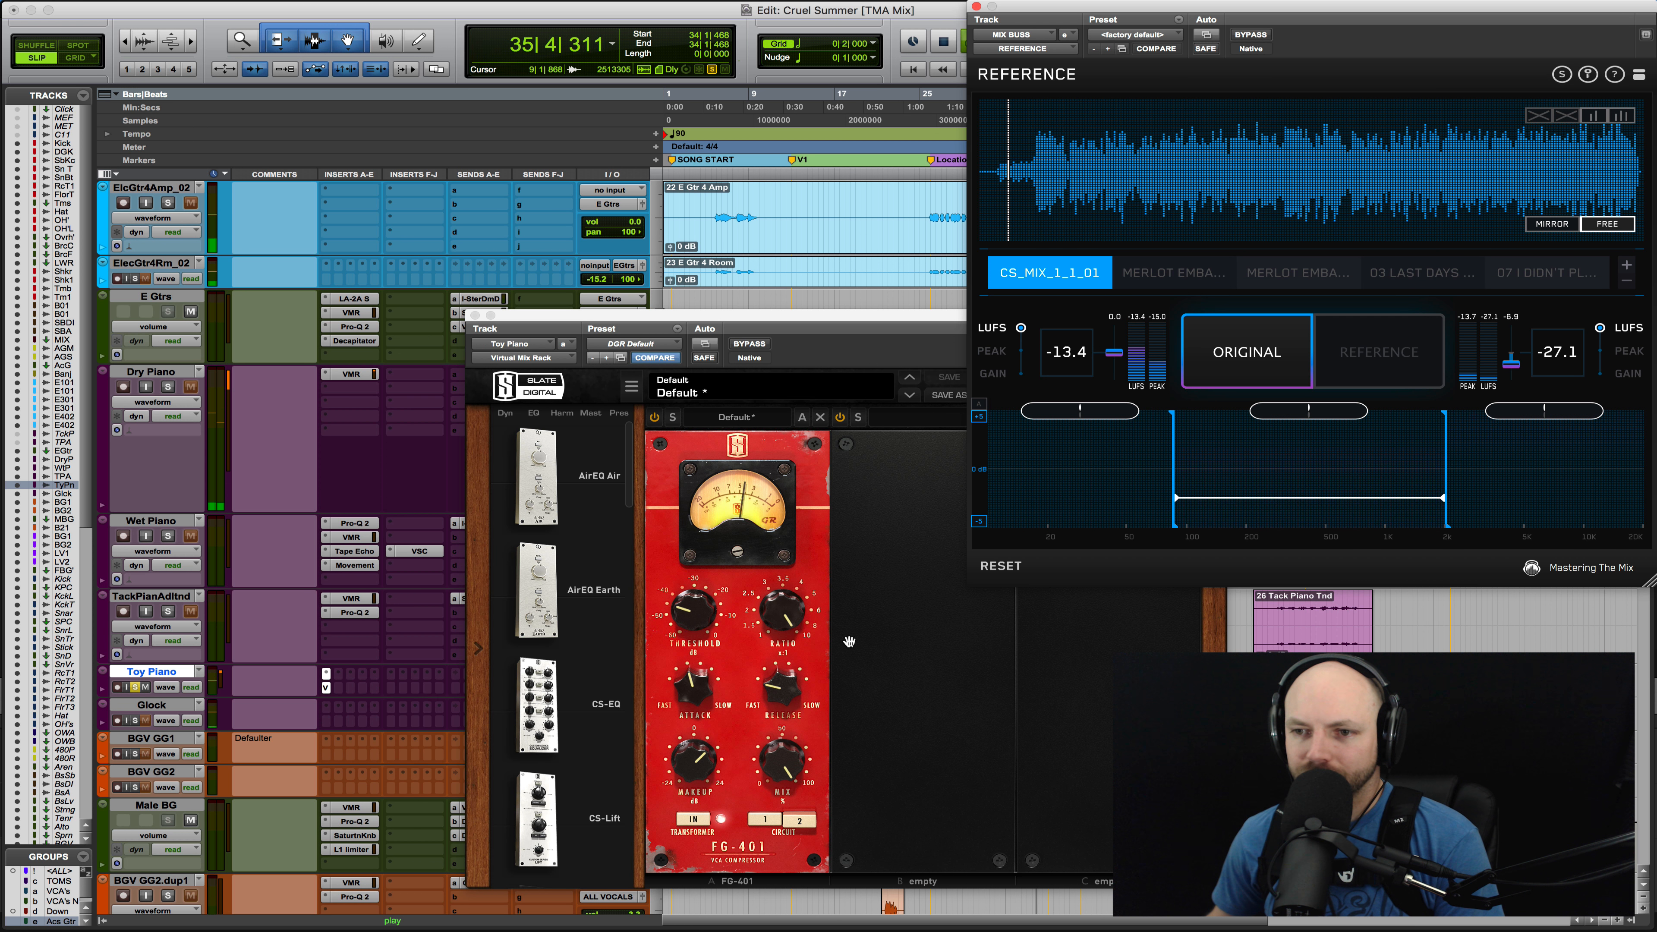
Set the FG-401 makeup gain on the Toy Piano to +5.88 dB, close the plug-in and stop playback
{"action": "left_click", "coordinate": [699, 763]}
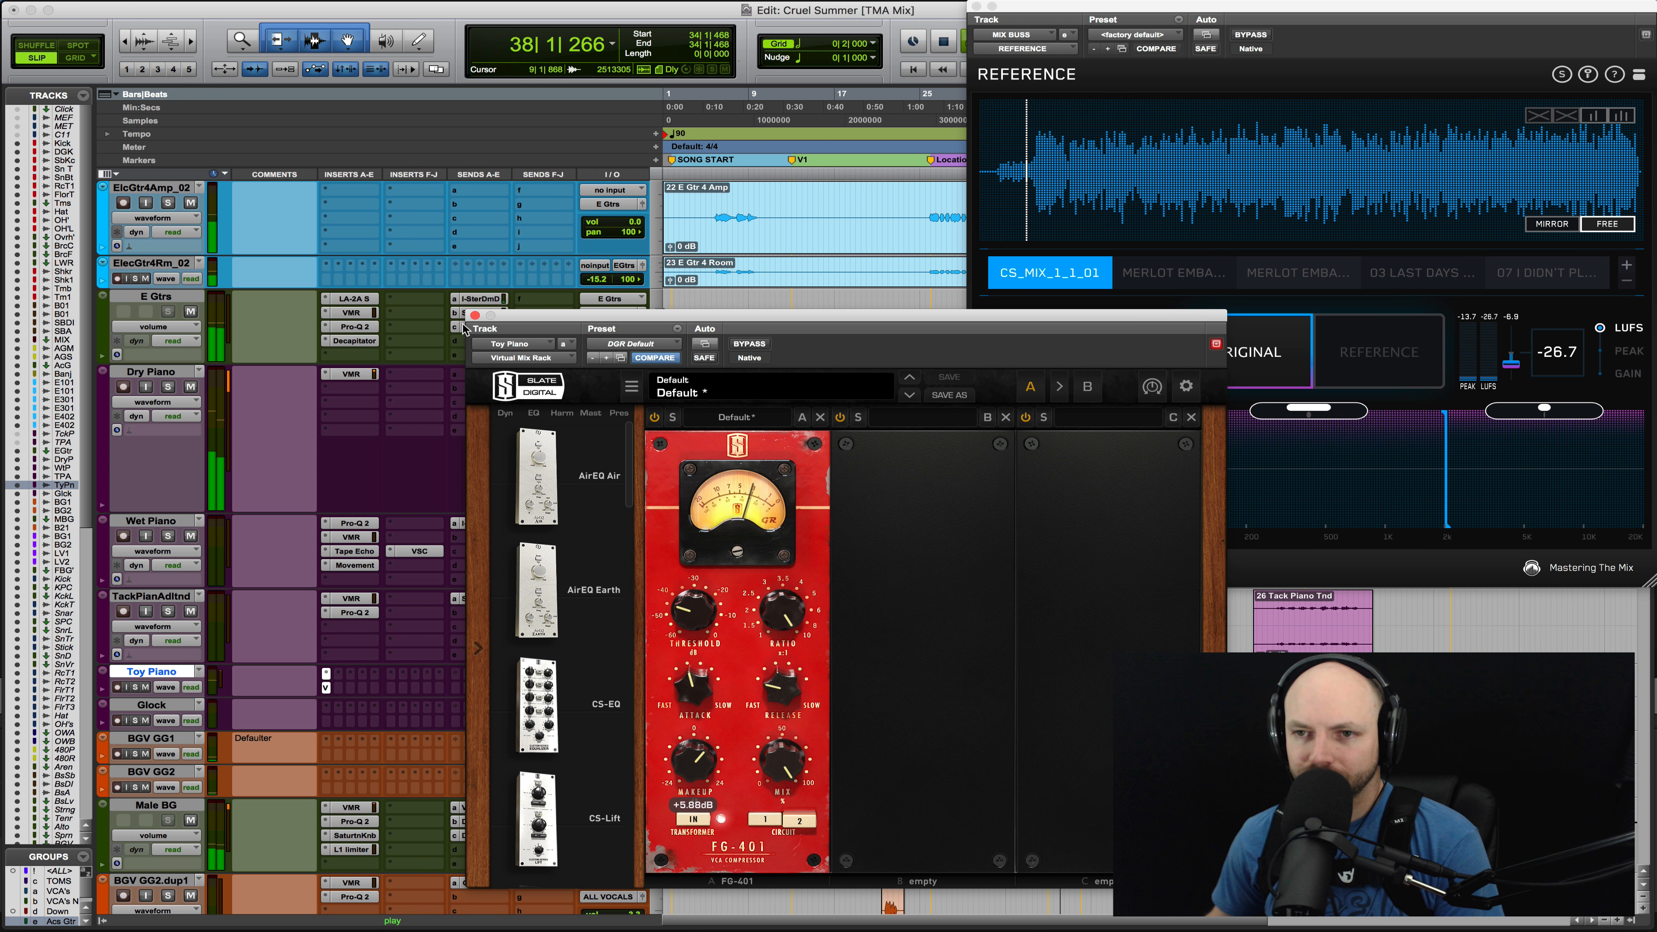
{"action": "left_click", "coordinate": [475, 316]}
{"action": "key", "text": "space"}
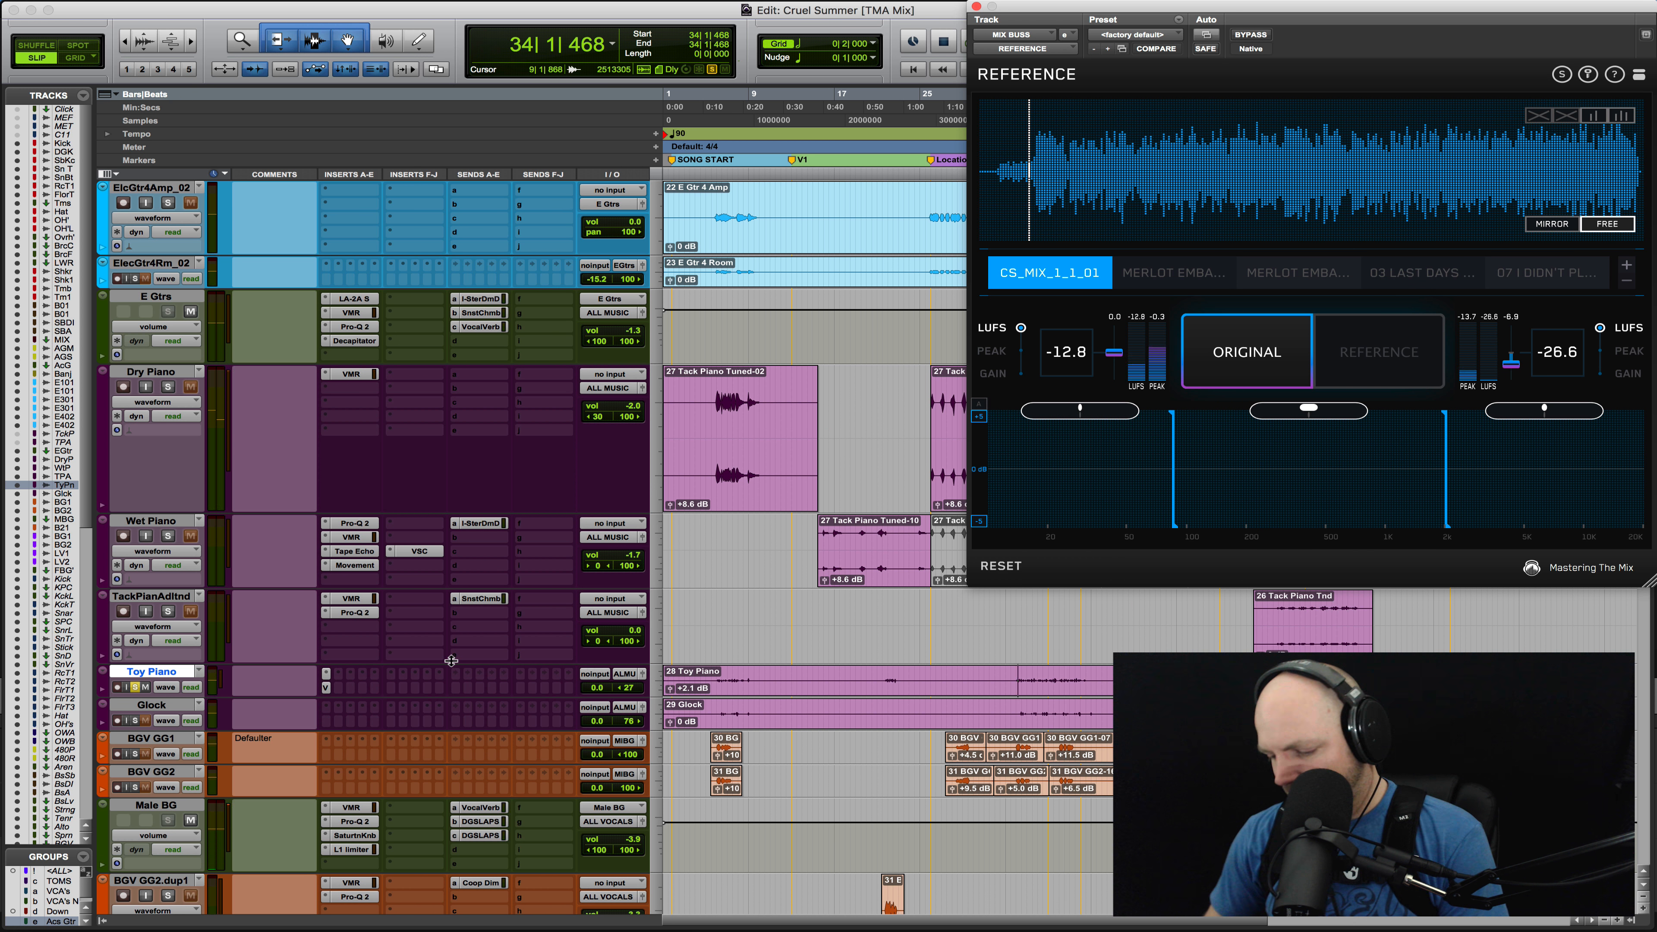
Enlarge the Toy Piano track and set its pan to 38
{"action": "key", "text": "ctrl+Up"}
{"action": "left_click_drag", "start_coordinate": [625, 720], "coordinate": [625, 727]}
{"action": "left_click", "coordinate": [455, 679]}
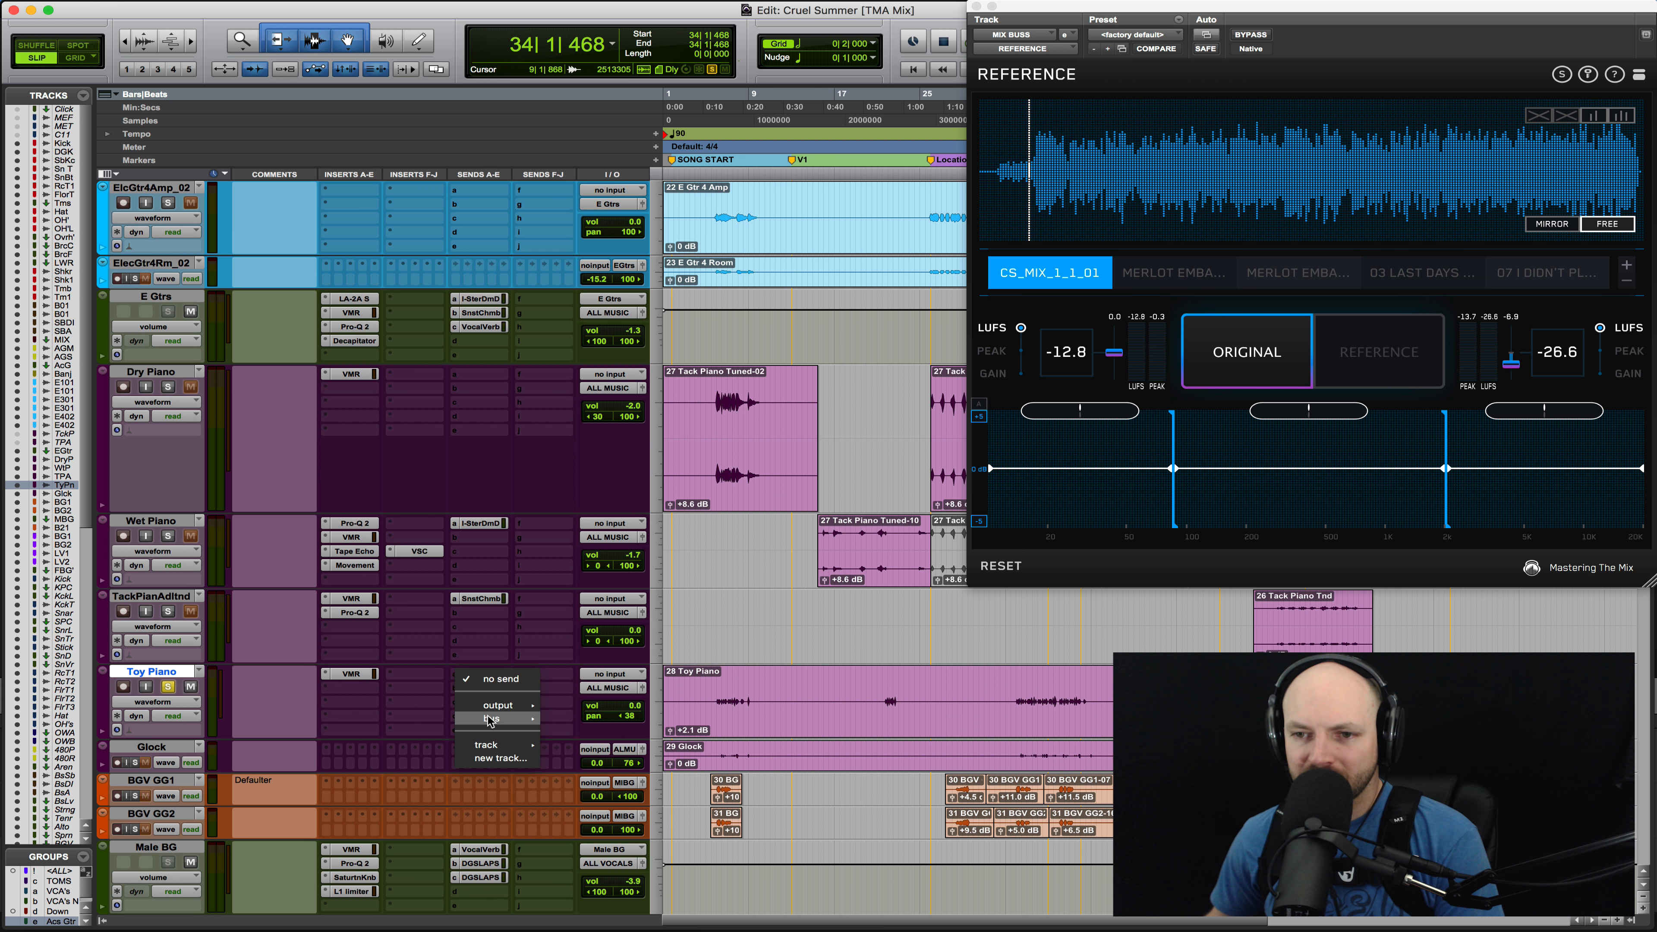
{"action": "left_click", "coordinate": [352, 688]}
Insert the mono Tape Echo delay in the Toy Piano track's second insert slot
{"action": "left_click", "coordinate": [352, 687]}
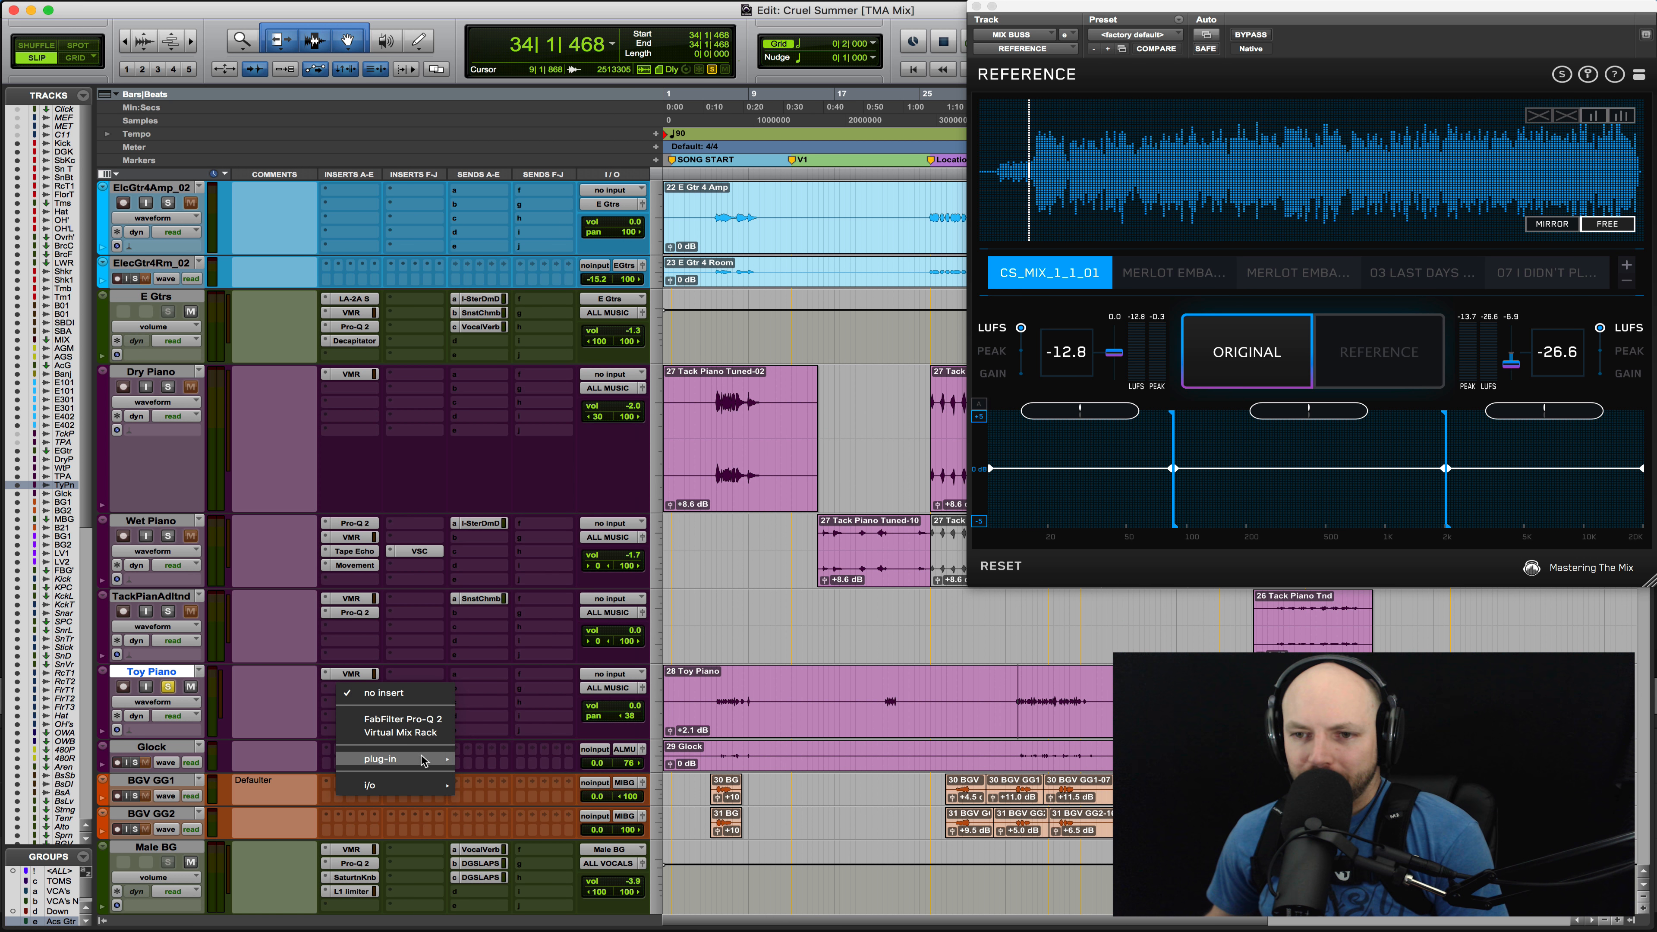
{"action": "mouse_move", "coordinate": [392, 759]}
{"action": "mouse_move", "coordinate": [548, 508]}
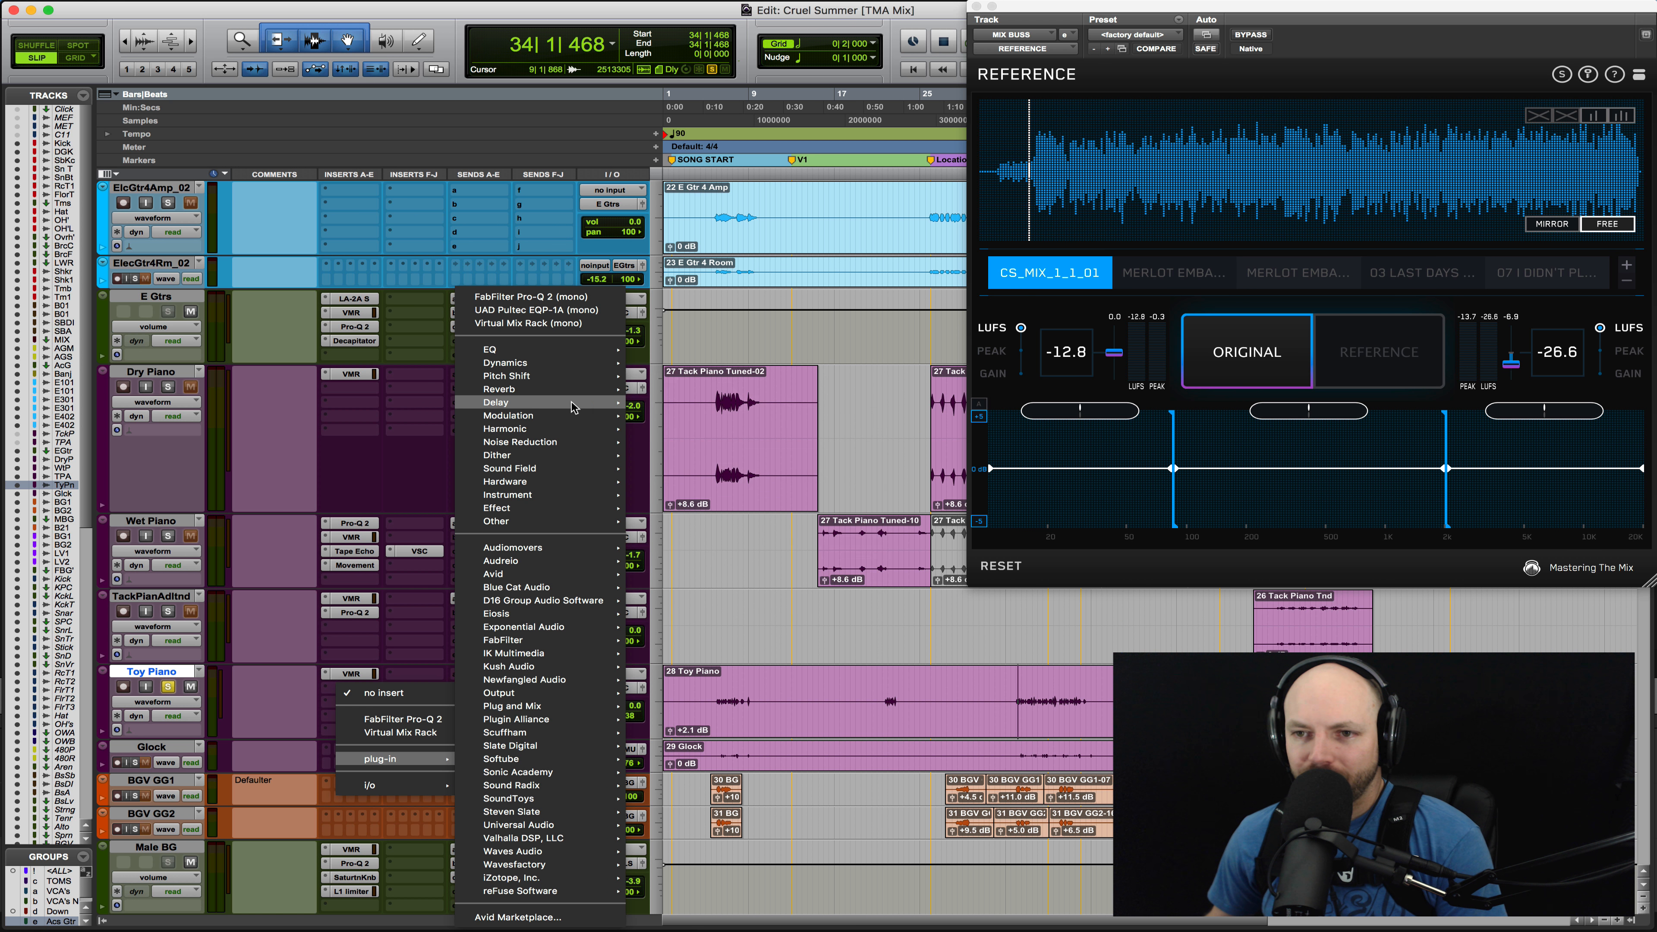
{"action": "mouse_move", "coordinate": [587, 402]}
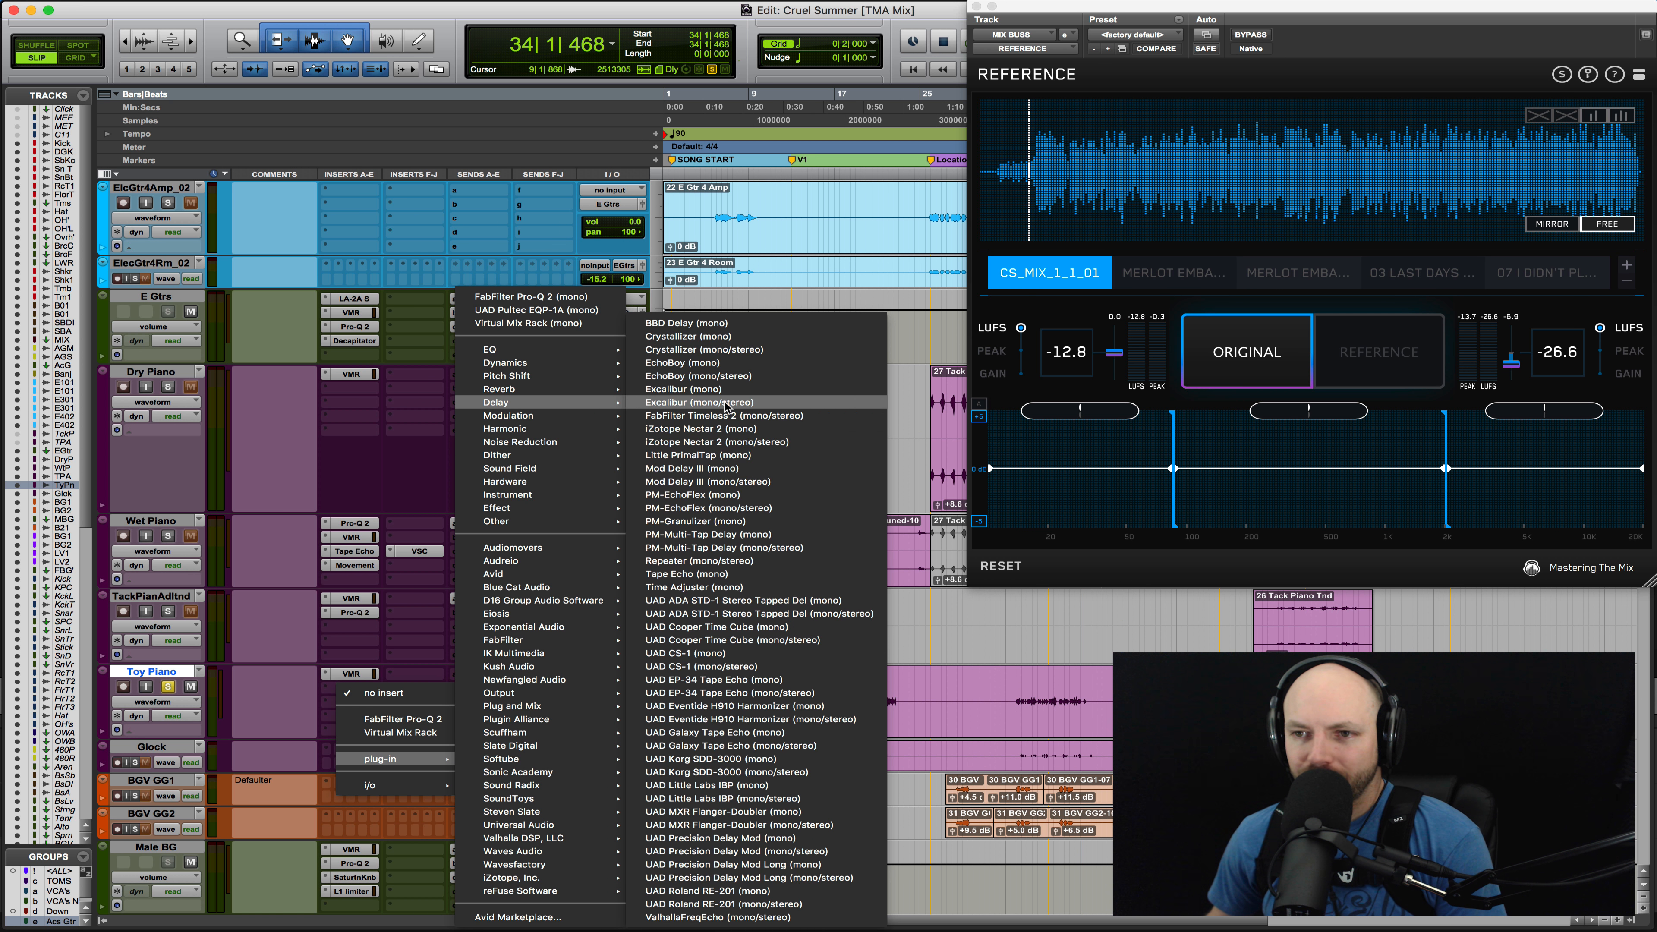
{"action": "left_click", "coordinate": [749, 574]}
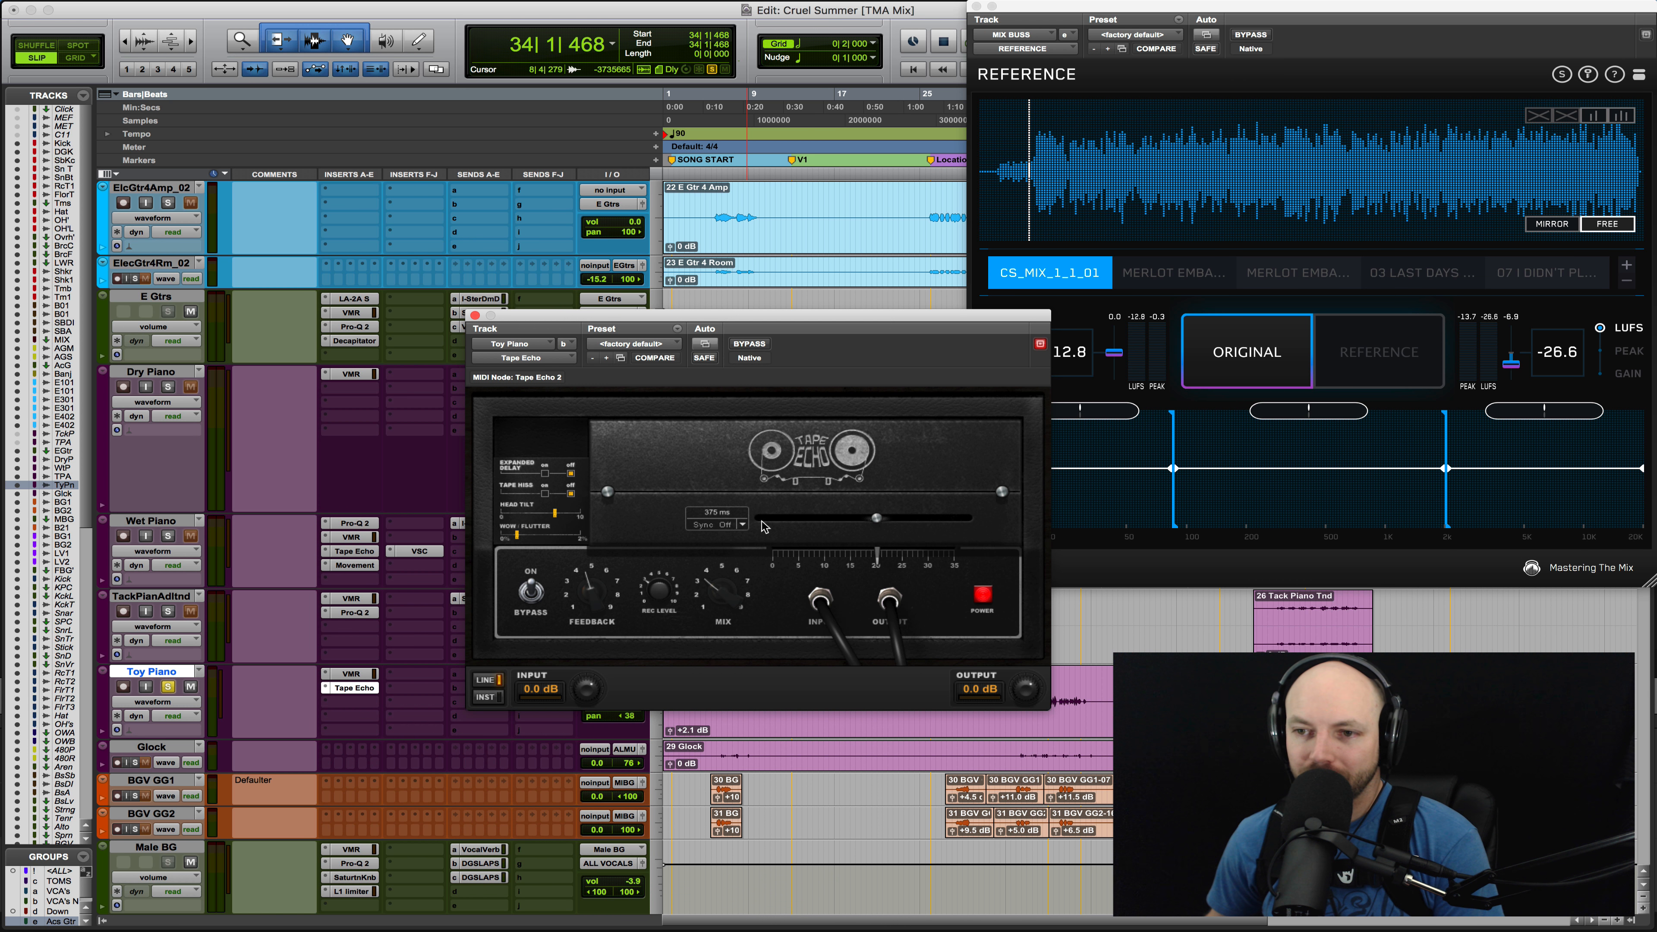
During playback, lower the Tape Echo mix and set its delay time to 129 ms and feedback to 3.2
{"action": "key", "text": "space"}
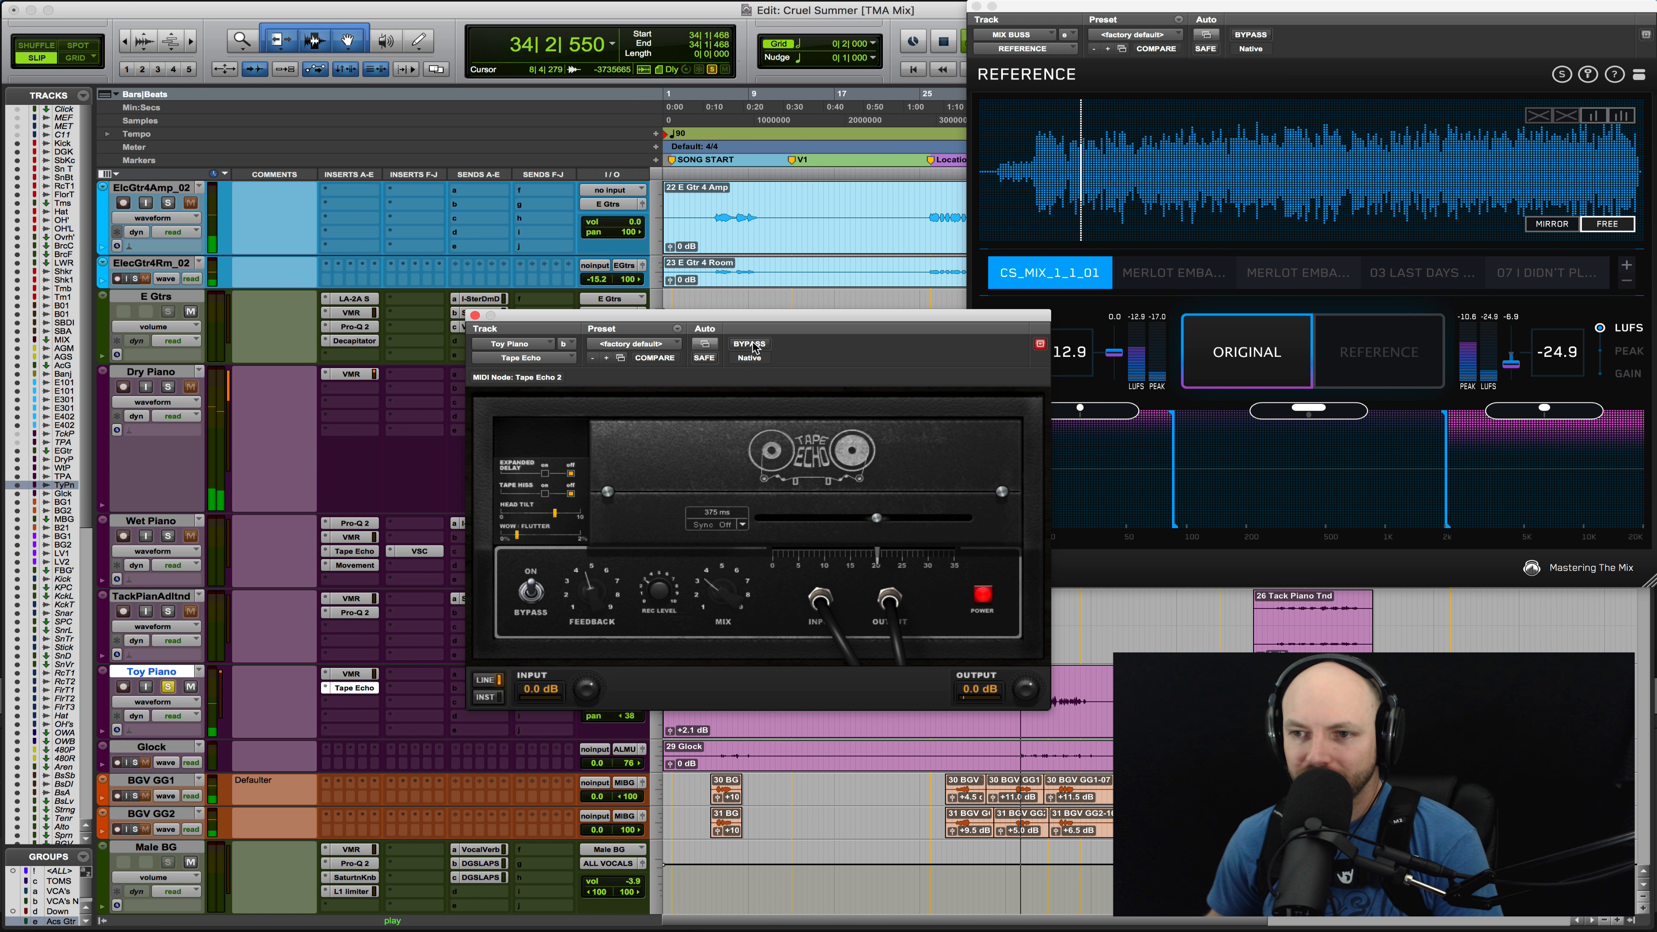
{"action": "left_click_drag", "start_coordinate": [722, 590], "coordinate": [678, 633]}
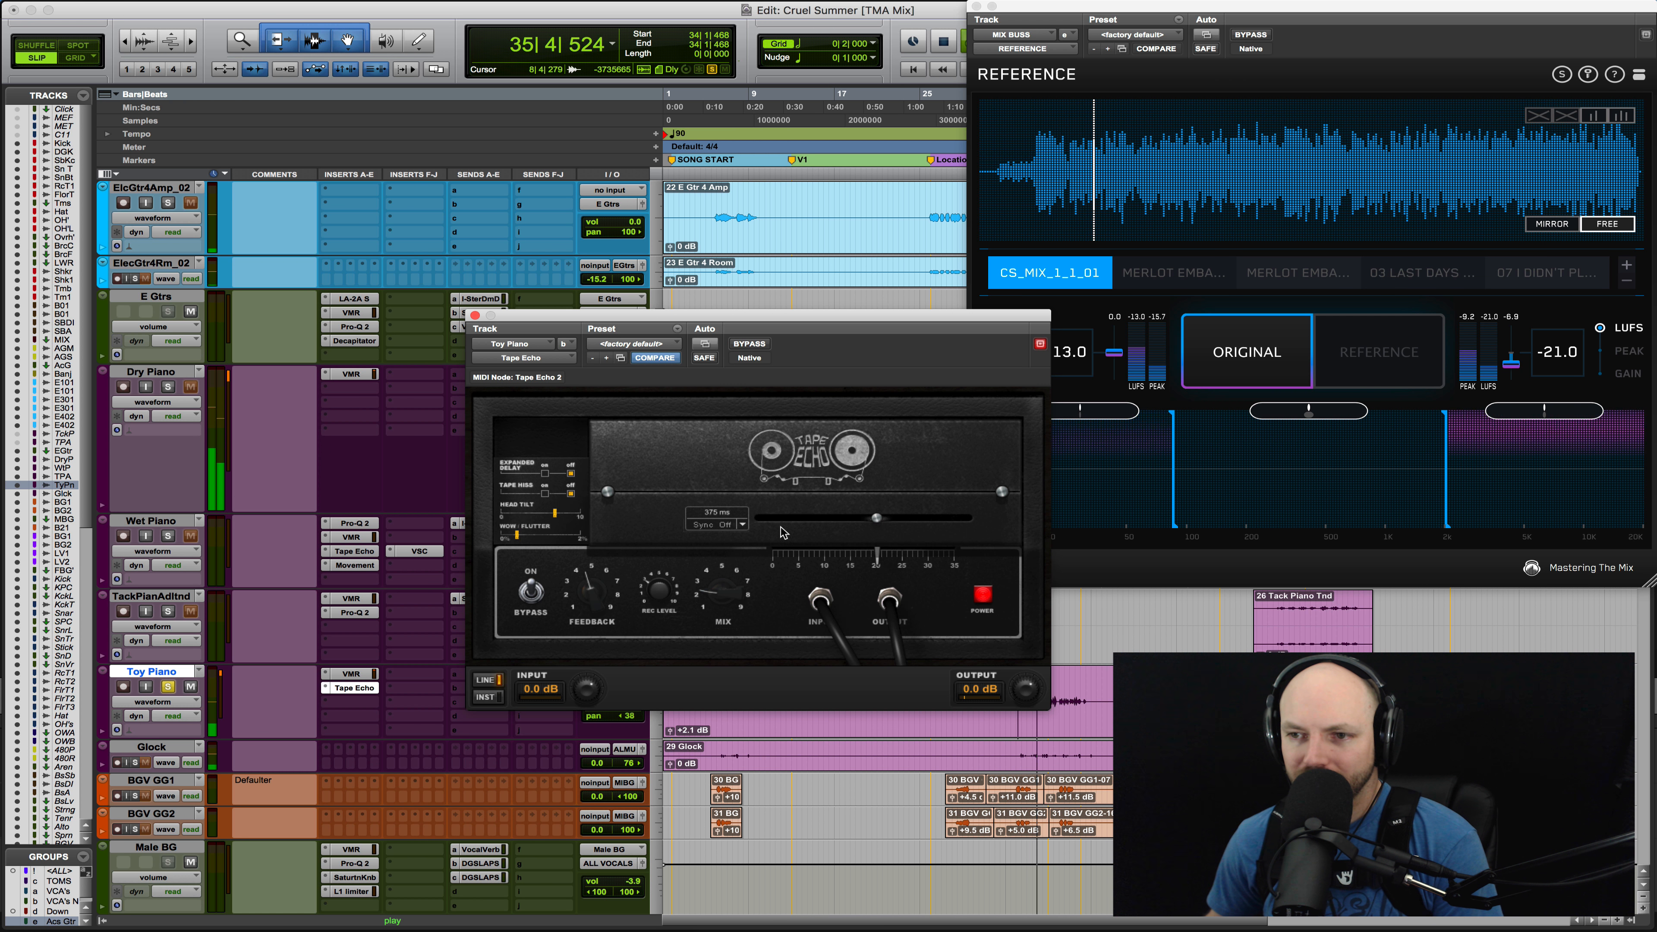
{"action": "left_click_drag", "start_coordinate": [876, 518], "coordinate": [794, 520]}
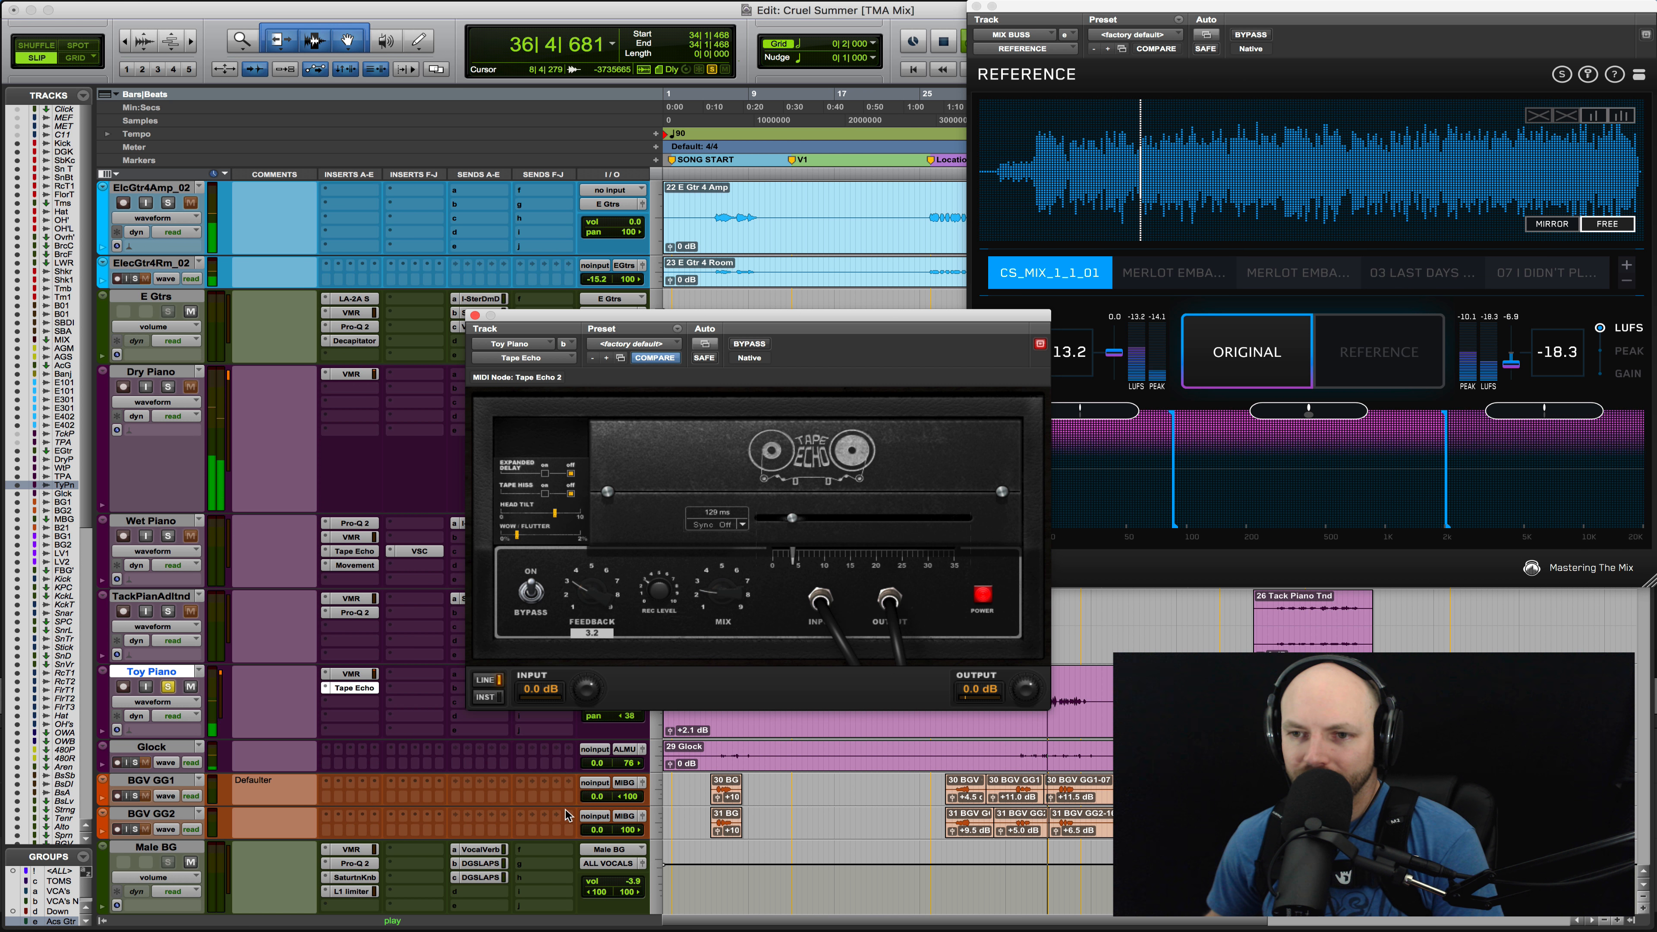
Compare the Toy Piano with Tape Echo bypassed and active, and set the Tape Echo mix to 2.7
{"action": "left_click", "coordinate": [746, 346]}
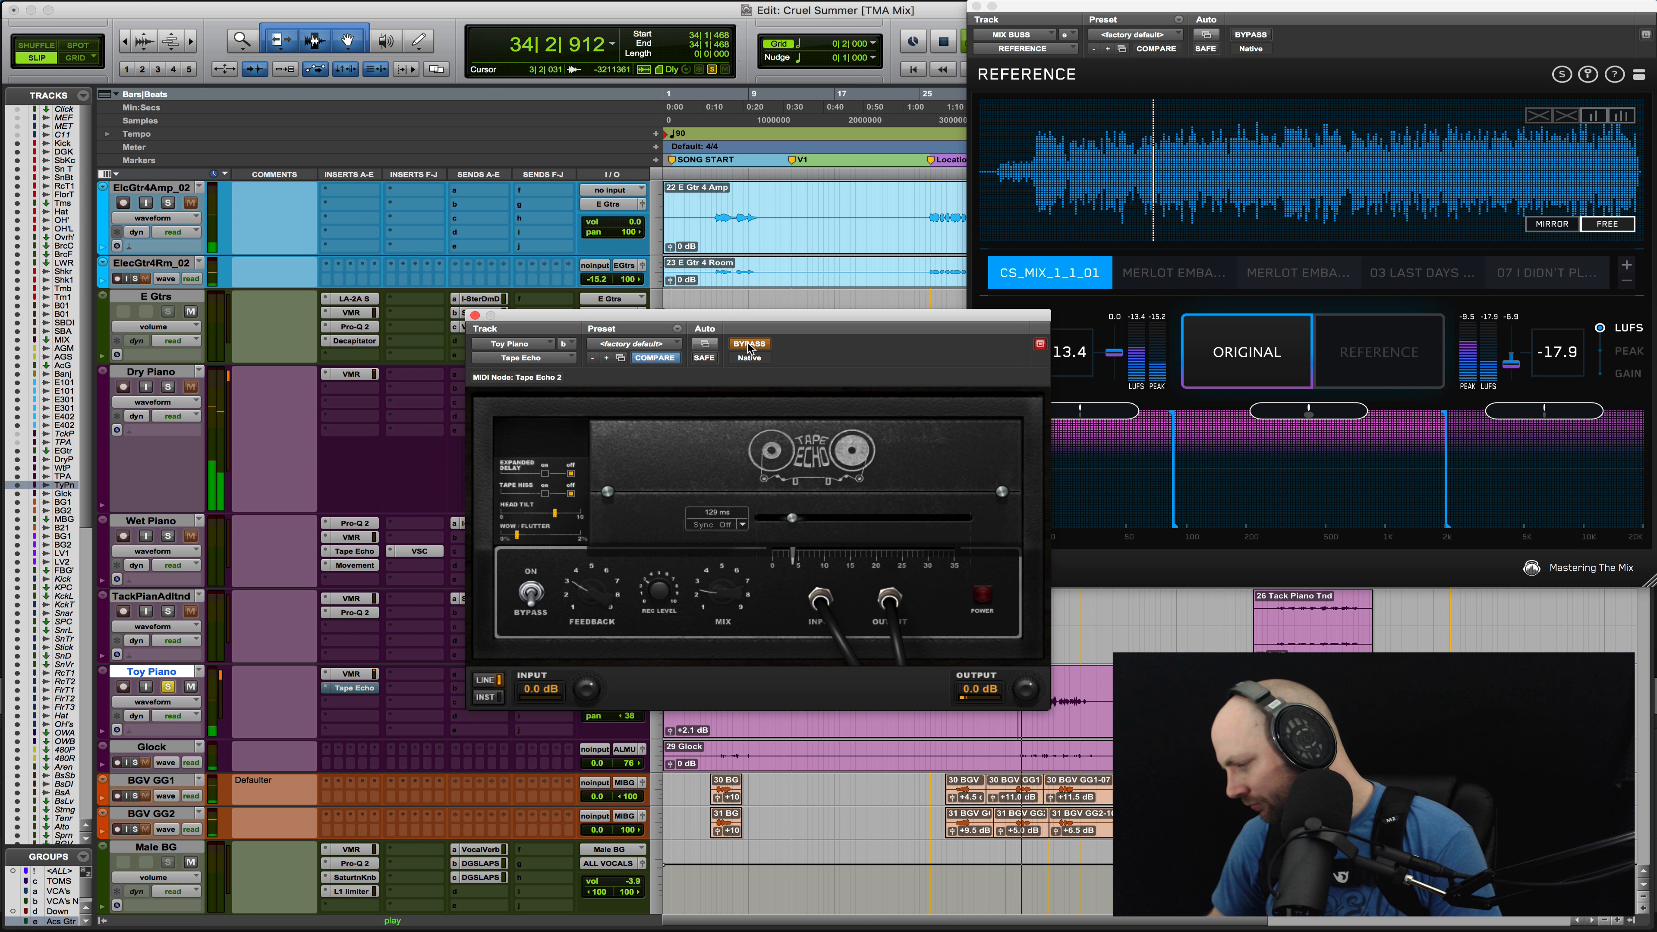
{"action": "left_click", "coordinate": [750, 346]}
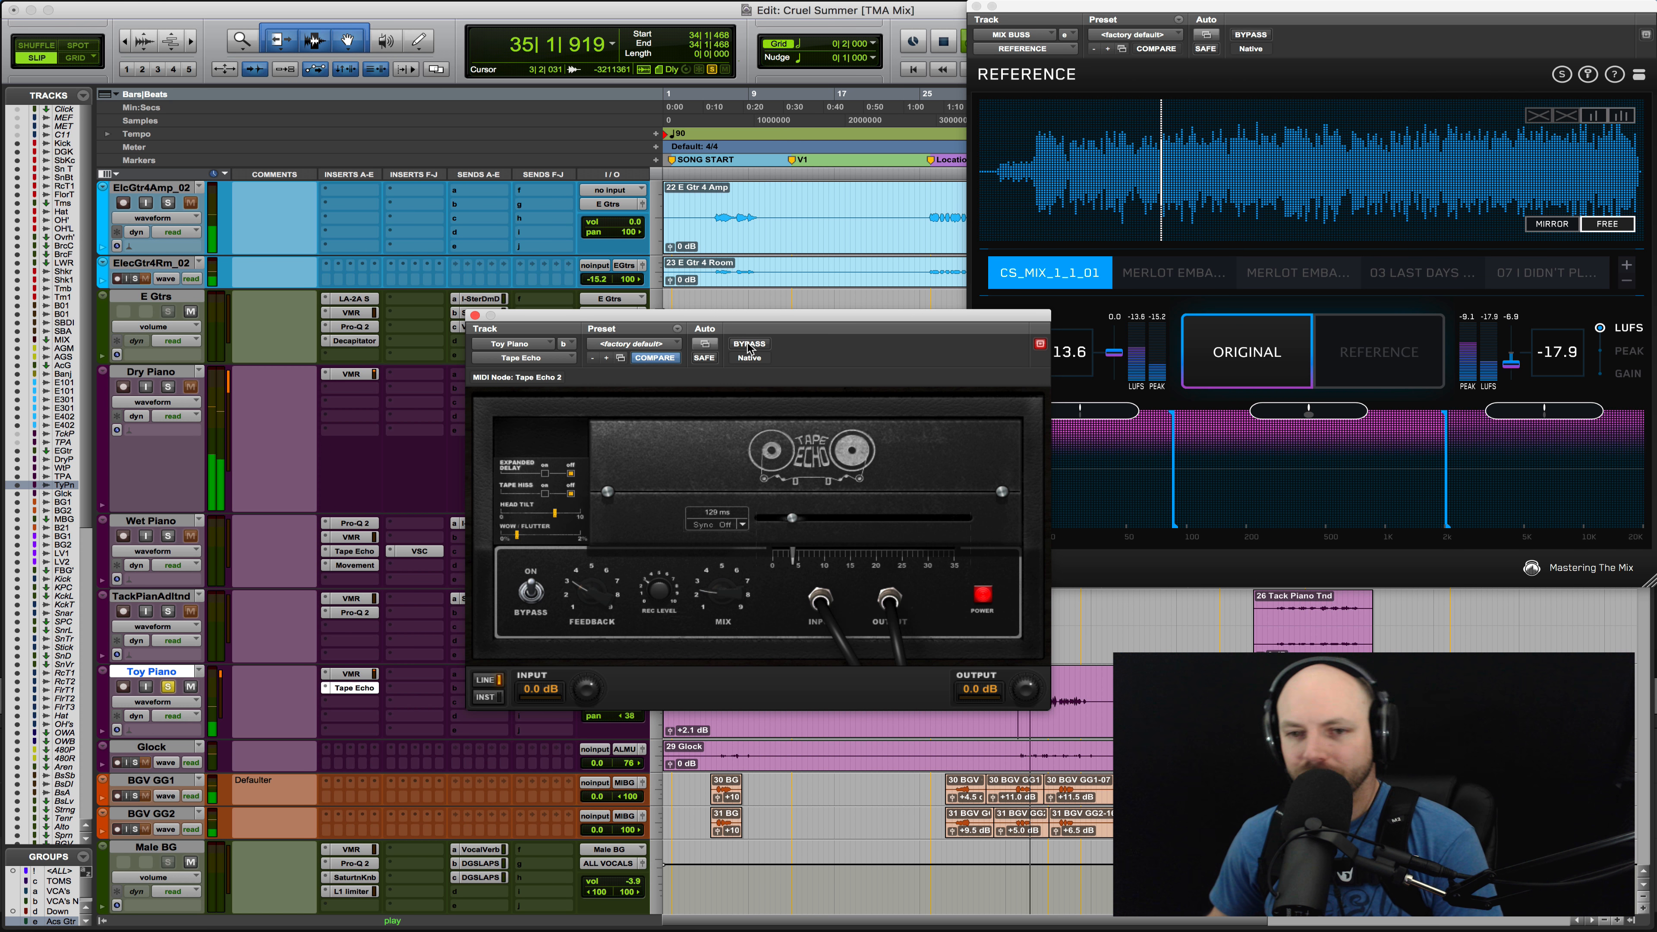
{"action": "left_click_drag", "start_coordinate": [712, 592], "coordinate": [718, 588]}
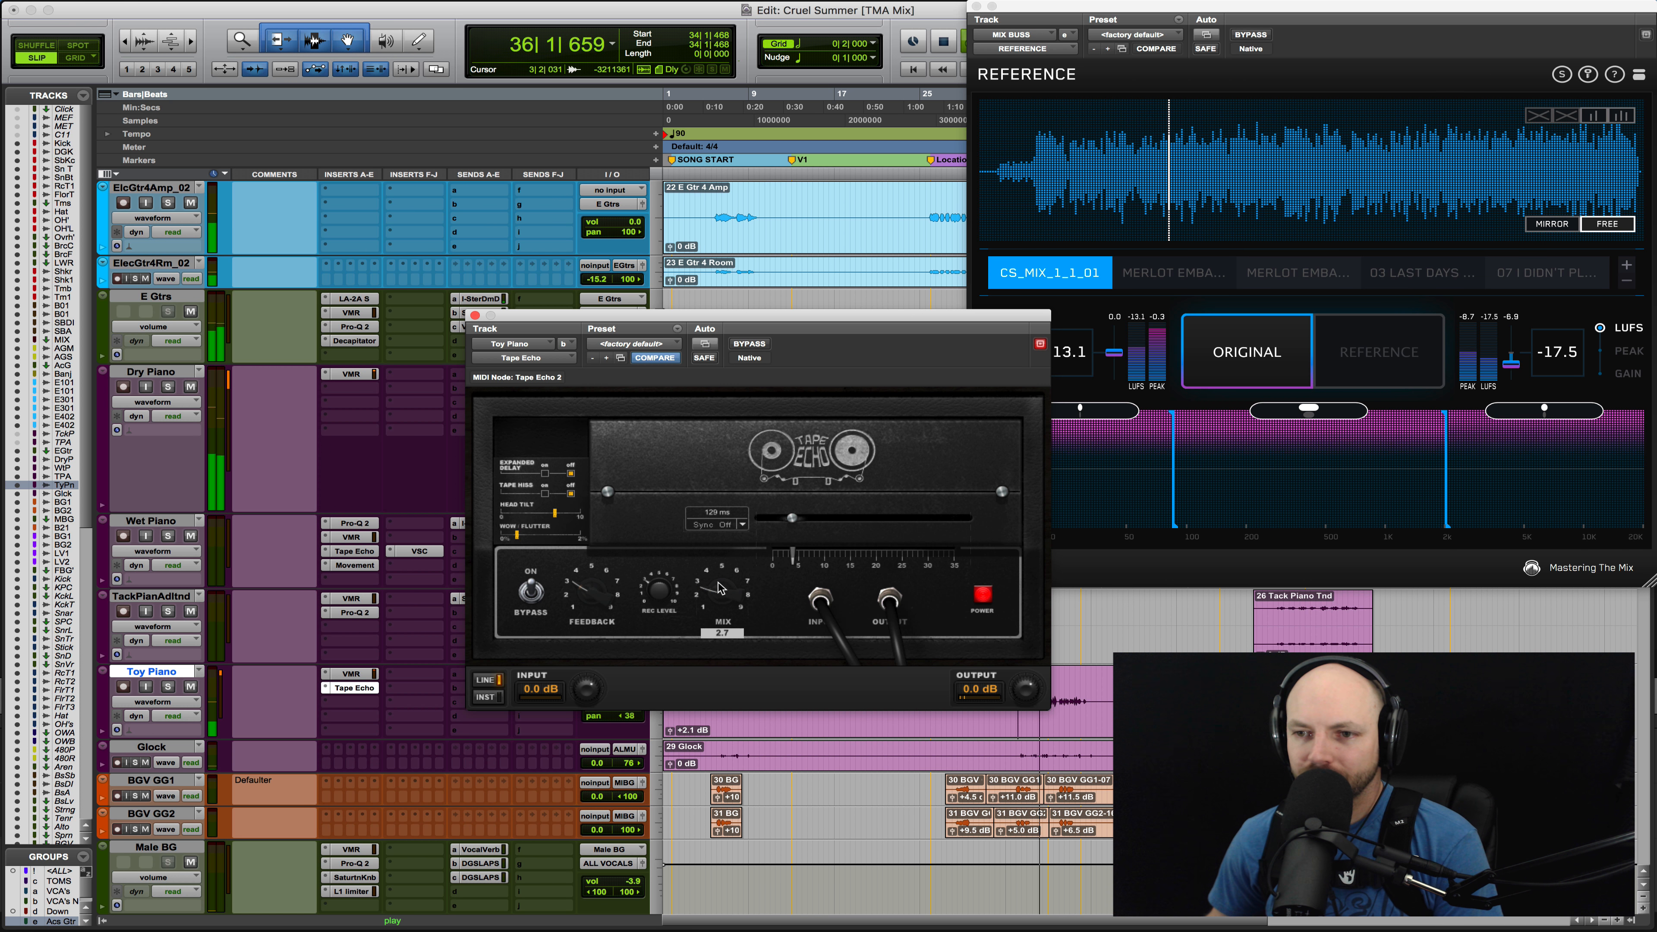
{"action": "left_click", "coordinate": [475, 316]}
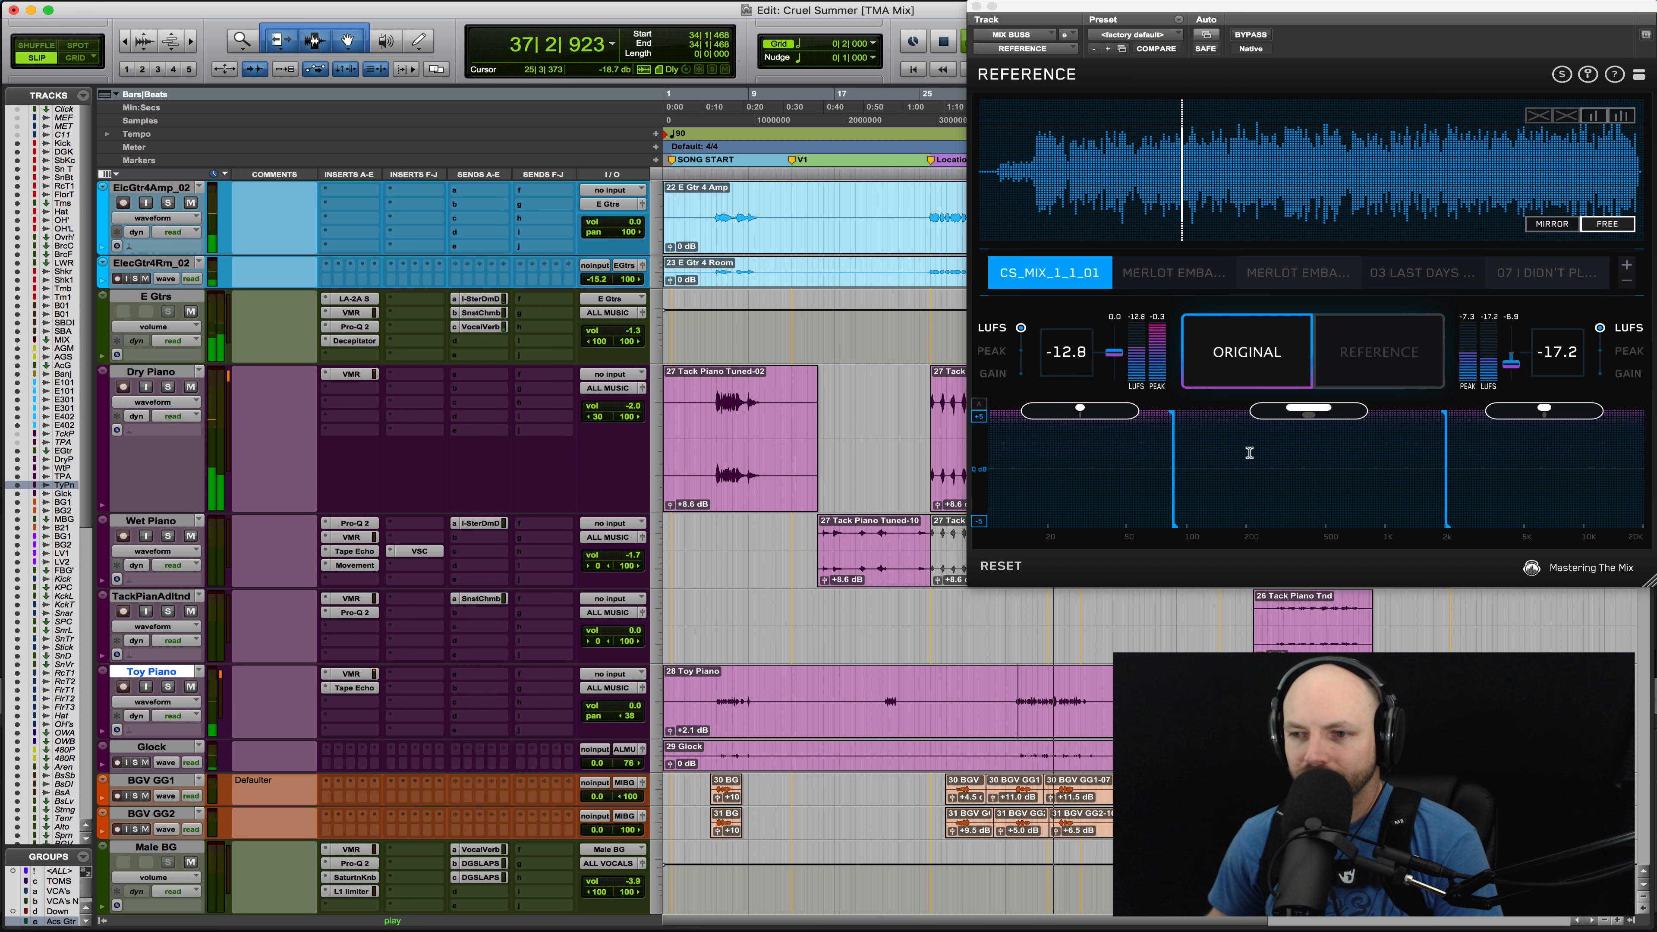
{"action": "key", "text": "space"}
{"action": "key", "text": "super+Tab"}
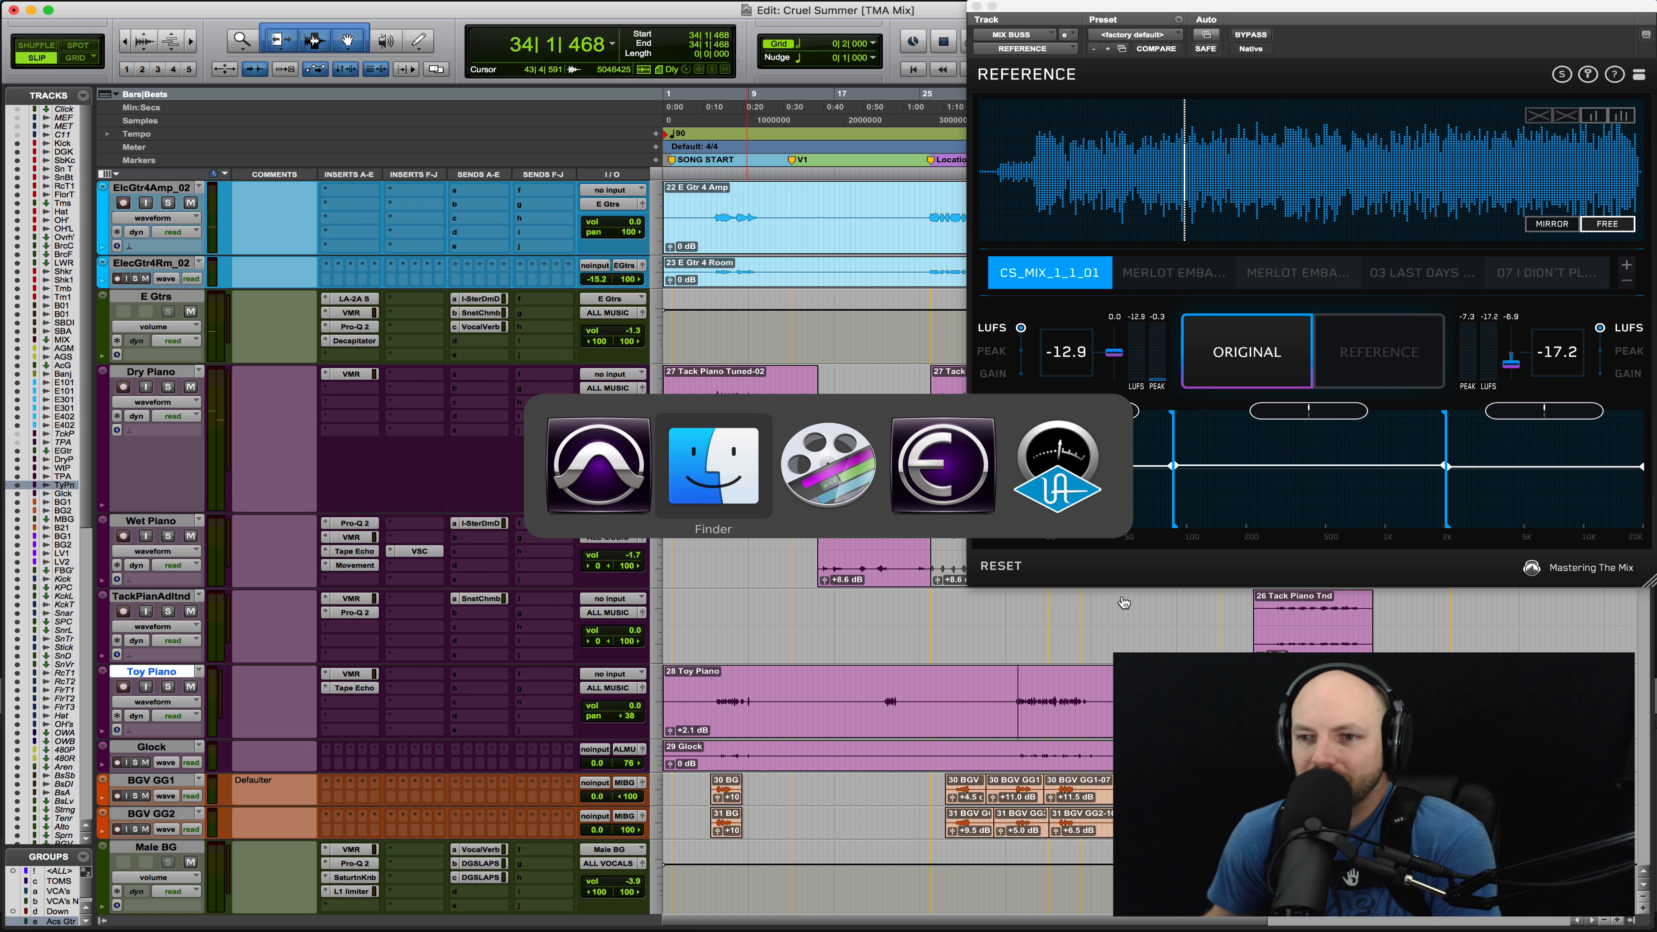
{"action": "key", "text": "super+Tab"}
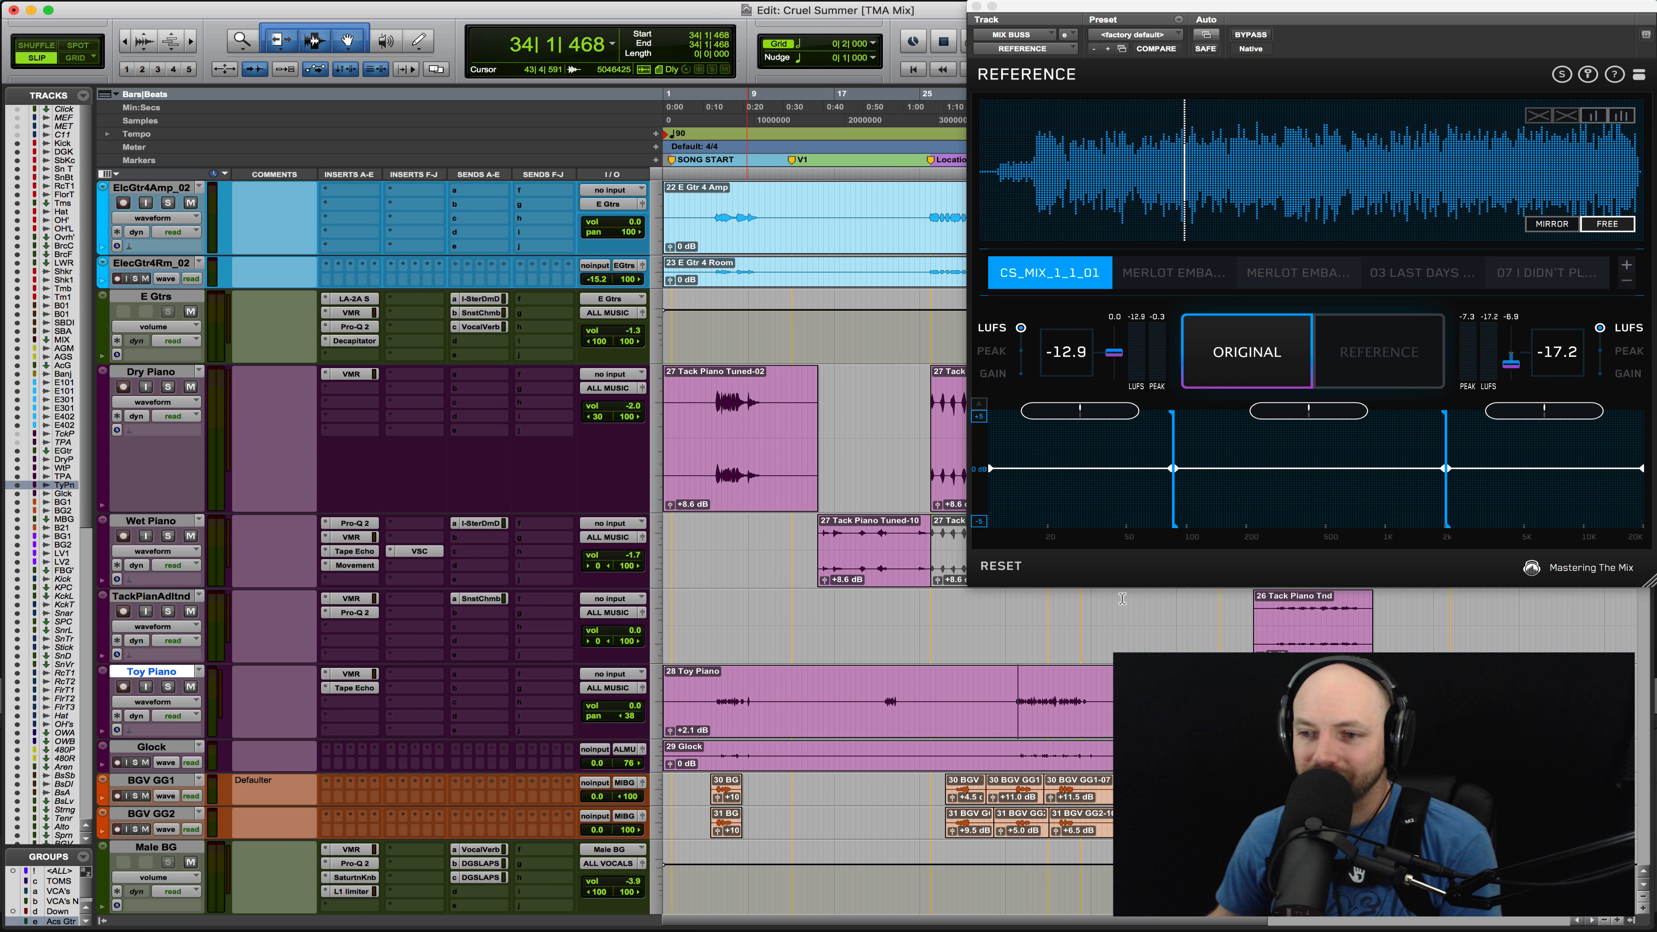
Solo the Glock track, audition it from 34|3|005 and enlarge the track's height
{"action": "left_click", "coordinate": [1001, 752]}
{"action": "key", "text": "shift+s"}
{"action": "key", "text": "space"}
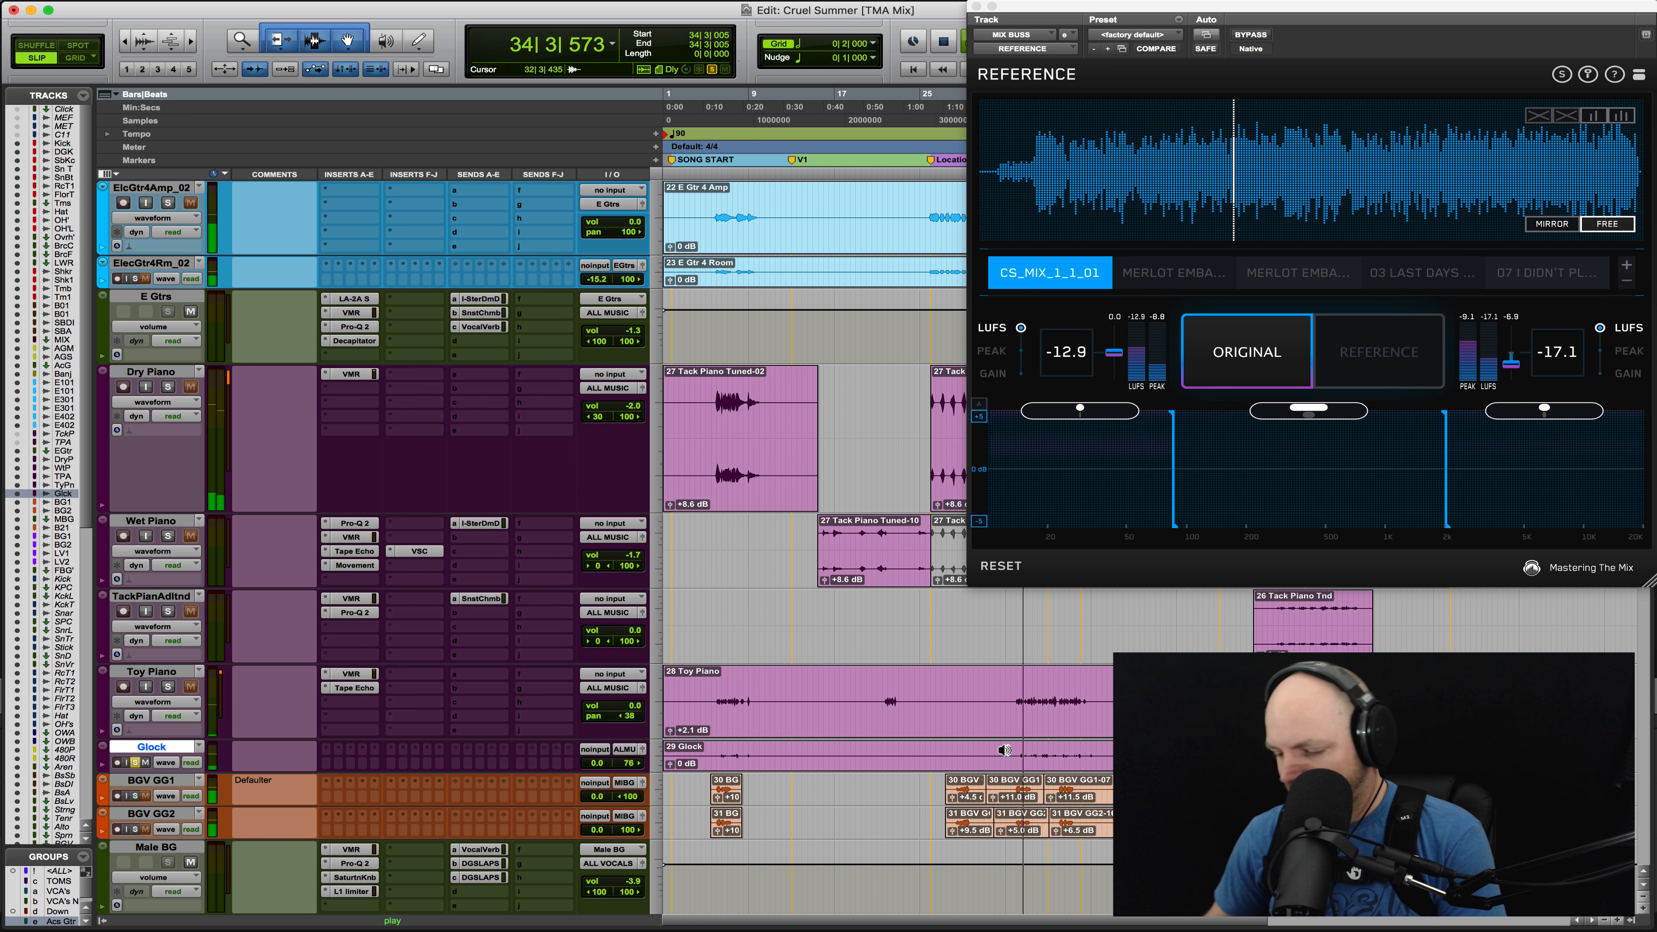
{"action": "key", "text": "ctrl+Up"}
{"action": "key", "text": "ctrl+Up"}
{"action": "key", "text": "space"}
Compare the CS_MIX_1_1_01 reference with the original from 34|3|005, using REFERENCE's Mirror playback mode
{"action": "left_click", "coordinate": [1249, 352]}
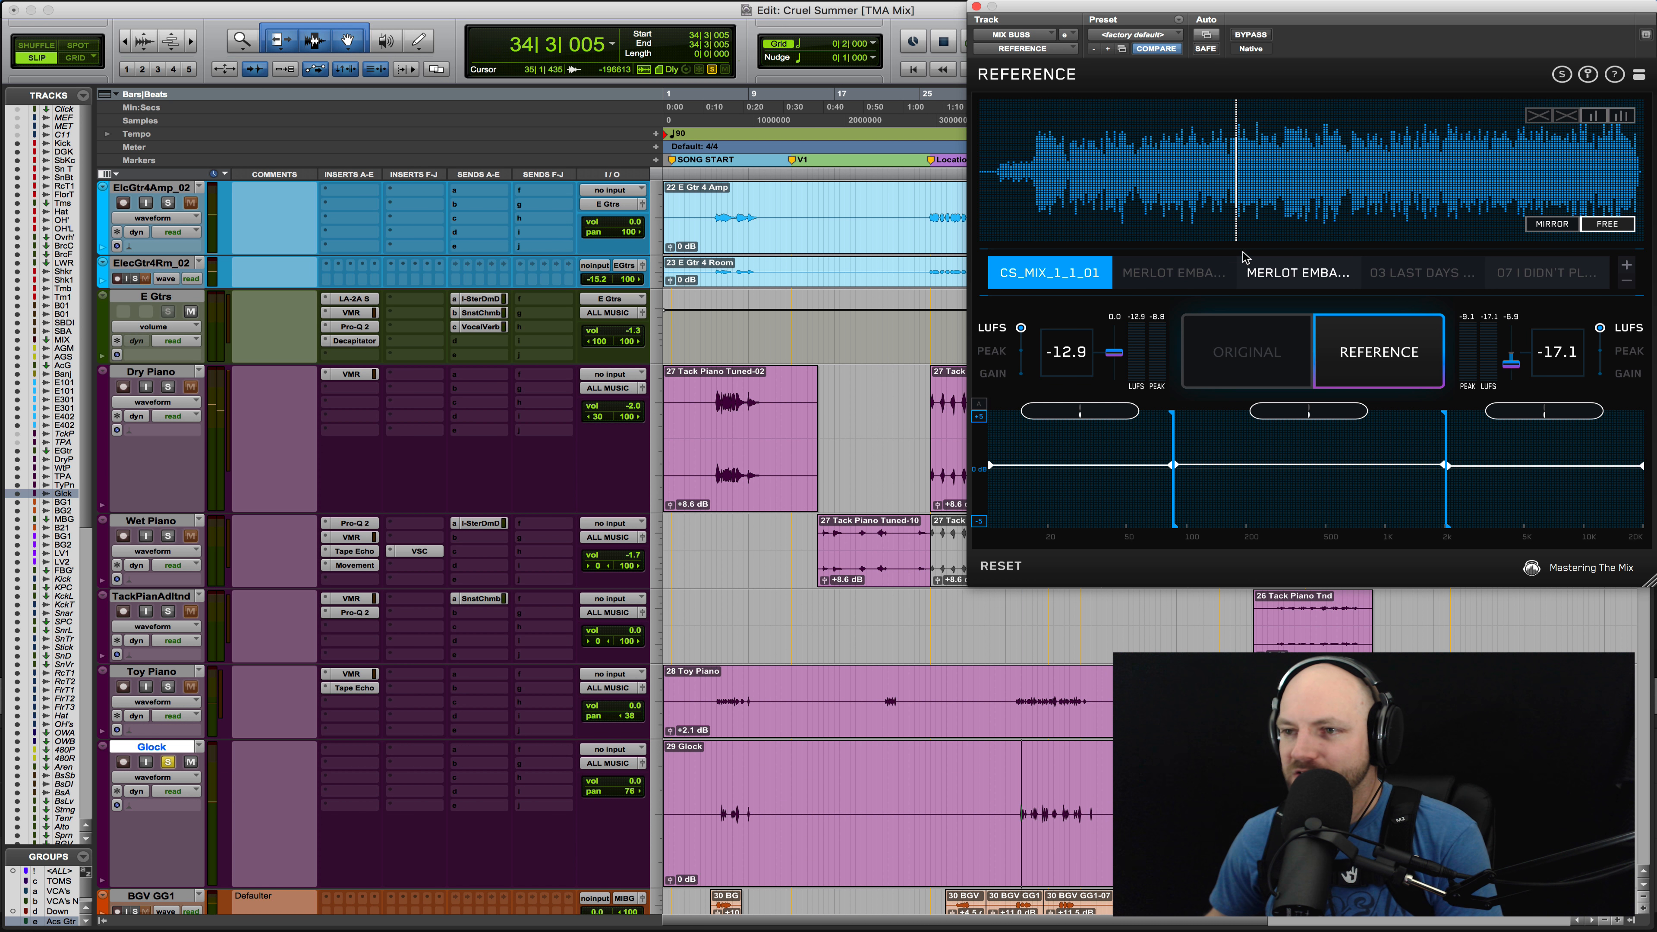
{"action": "key", "text": "space"}
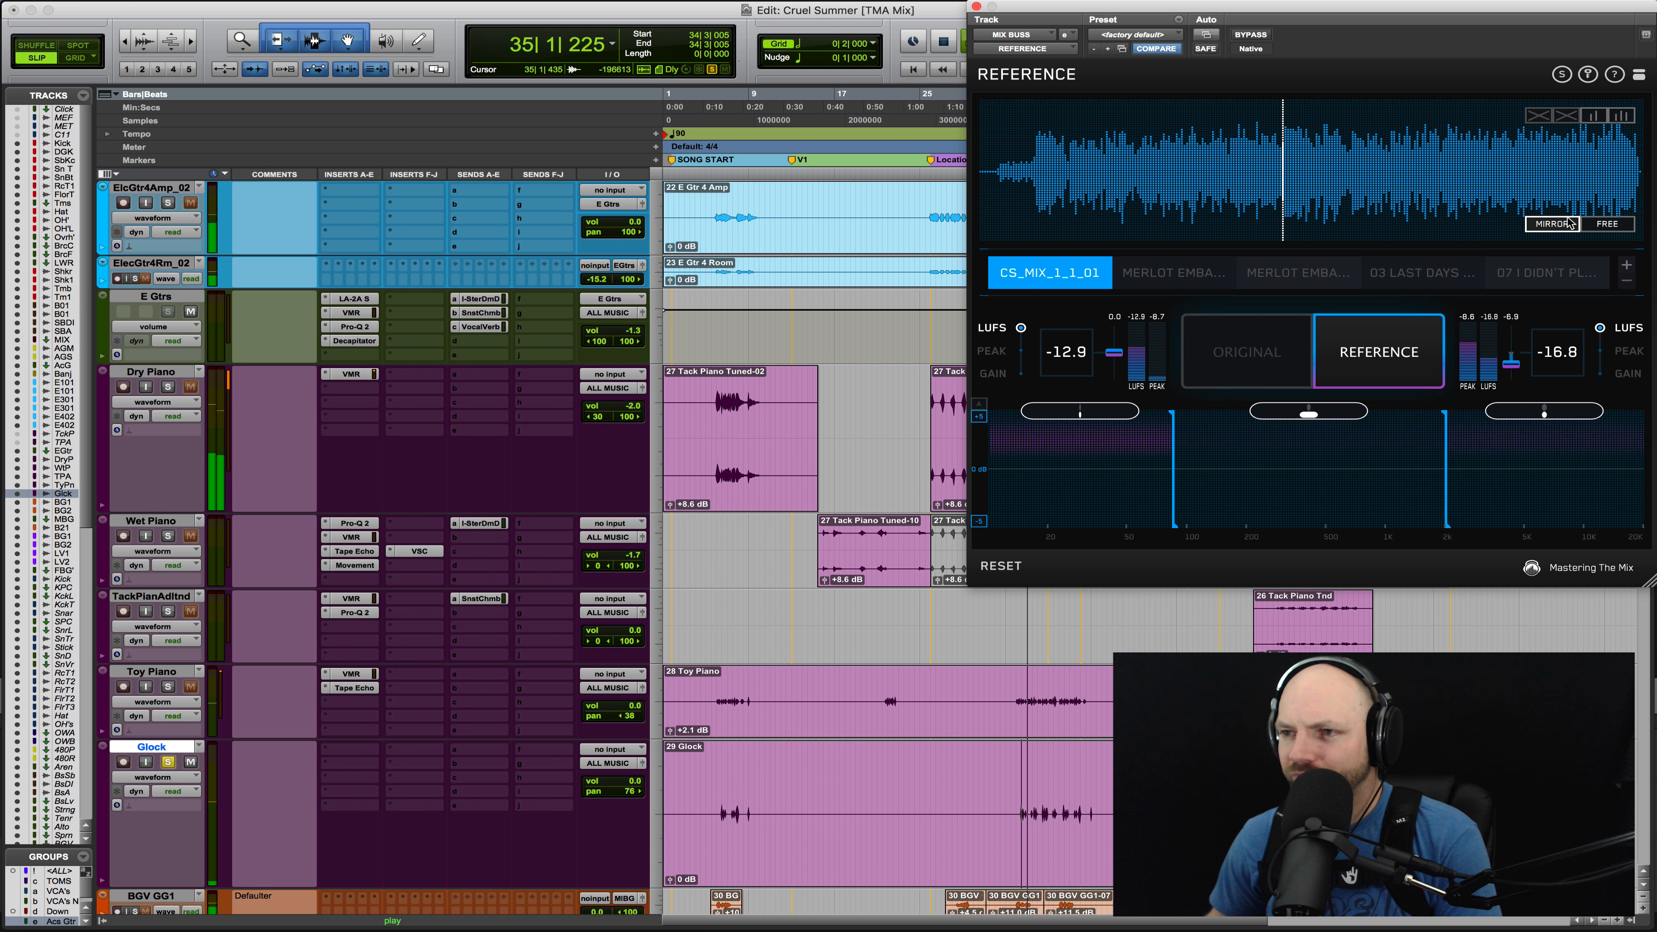
{"action": "key", "text": "space"}
{"action": "left_click", "coordinate": [1259, 351]}
{"action": "key", "text": "space"}
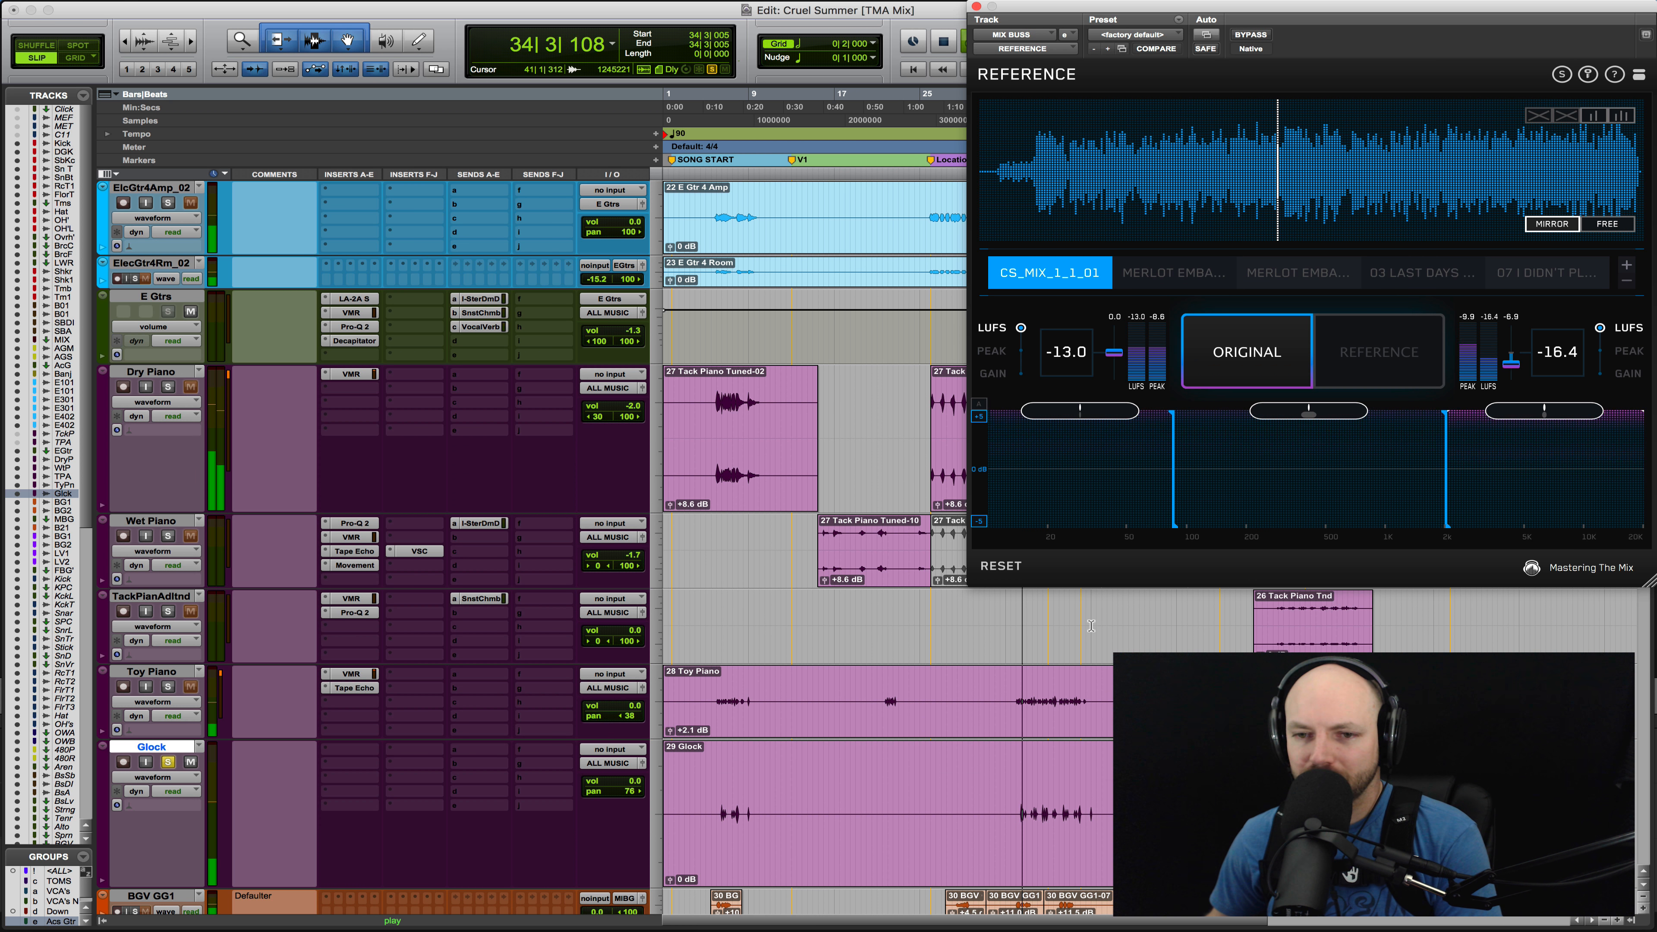
{"action": "key", "text": "space"}
Unsolo the Glock track and set its pan to 60 while playing the full mix
{"action": "key", "text": "shift+s"}
{"action": "key", "text": "space"}
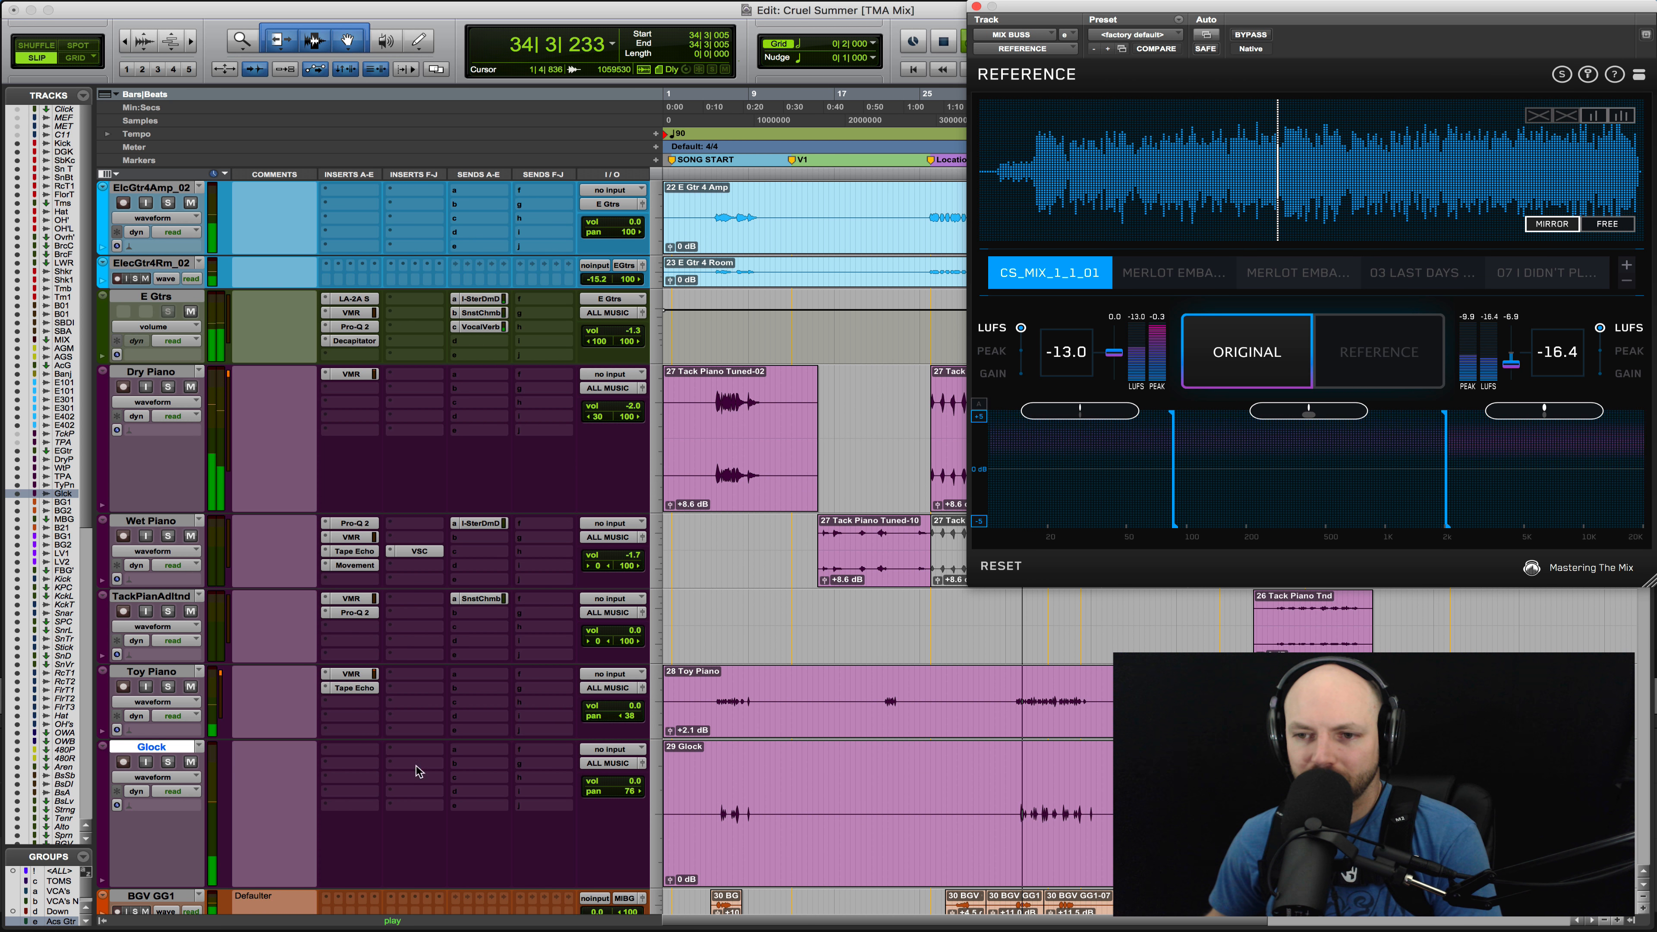
{"action": "left_click_drag", "start_coordinate": [615, 791], "coordinate": [609, 792]}
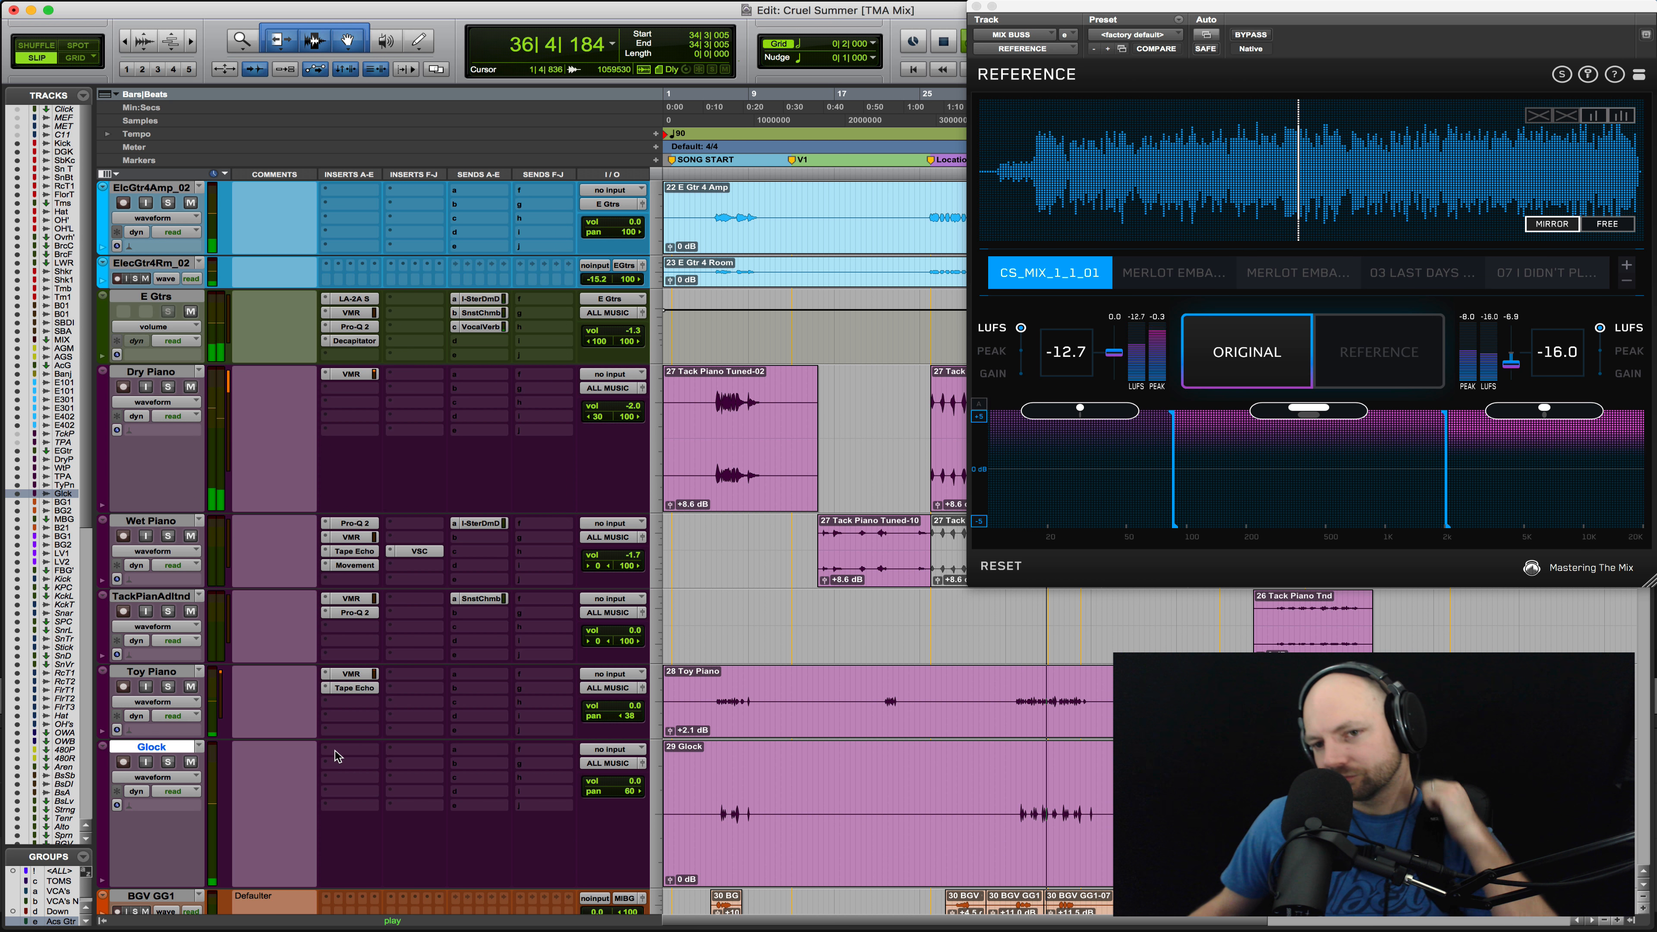
{"action": "key", "text": "space"}
Solo the Glock track again, insert FabFilter Pro-Q 2 on it and start playback
{"action": "key", "text": "shift+s"}
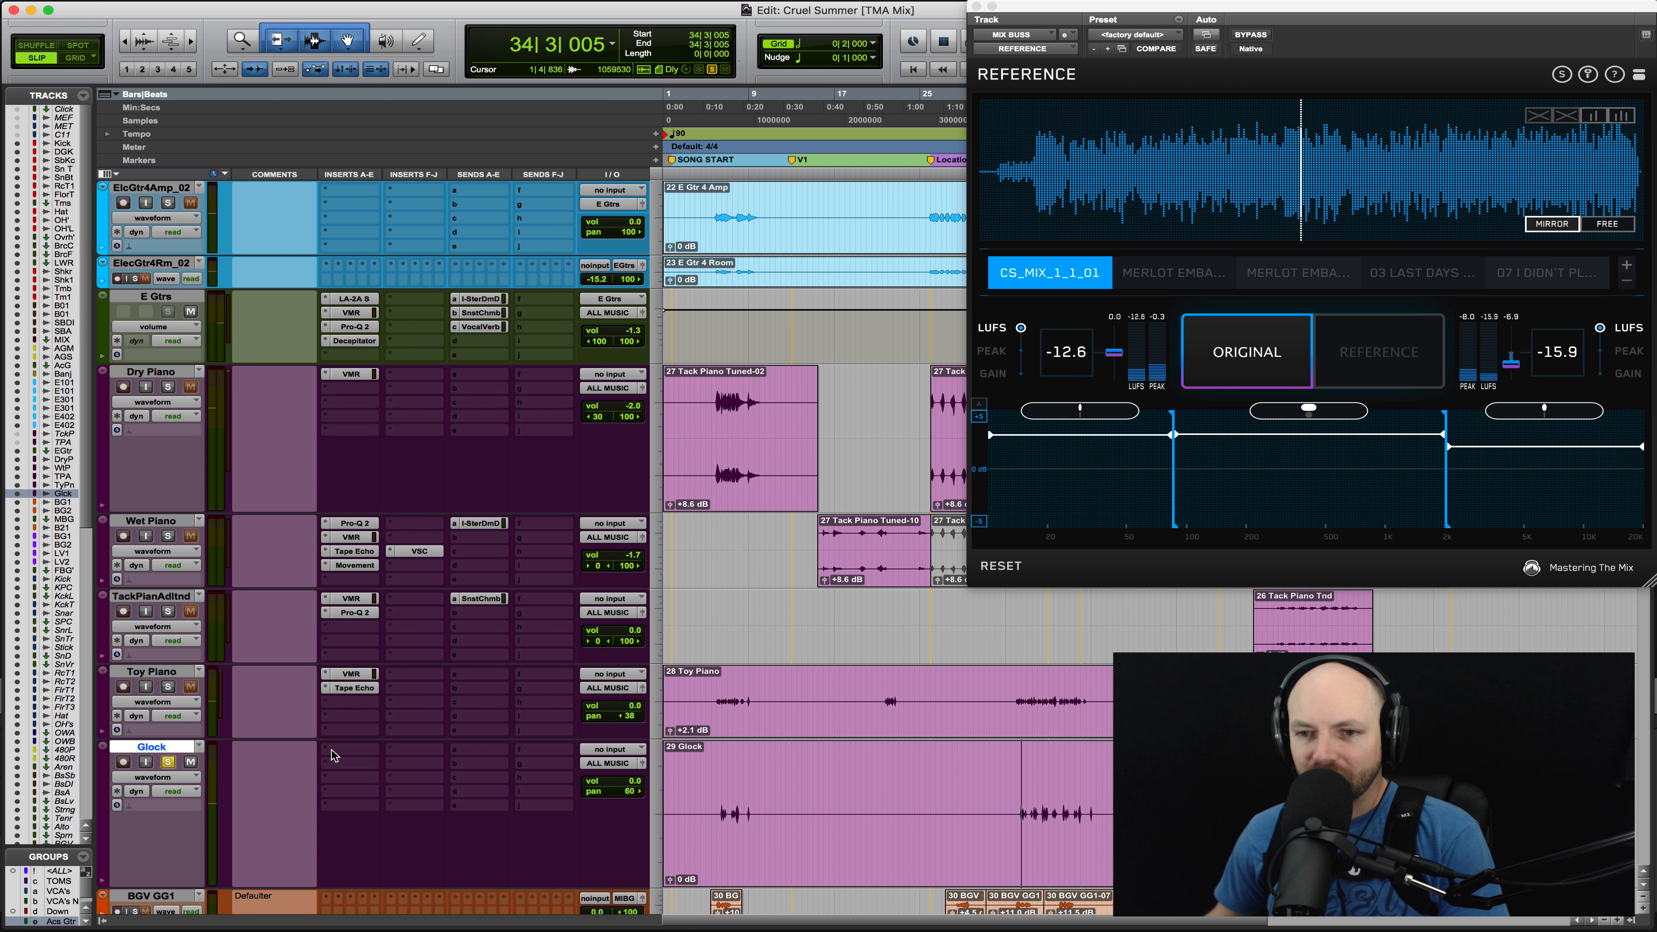
{"action": "left_click", "coordinate": [332, 750]}
{"action": "left_click", "coordinate": [402, 781]}
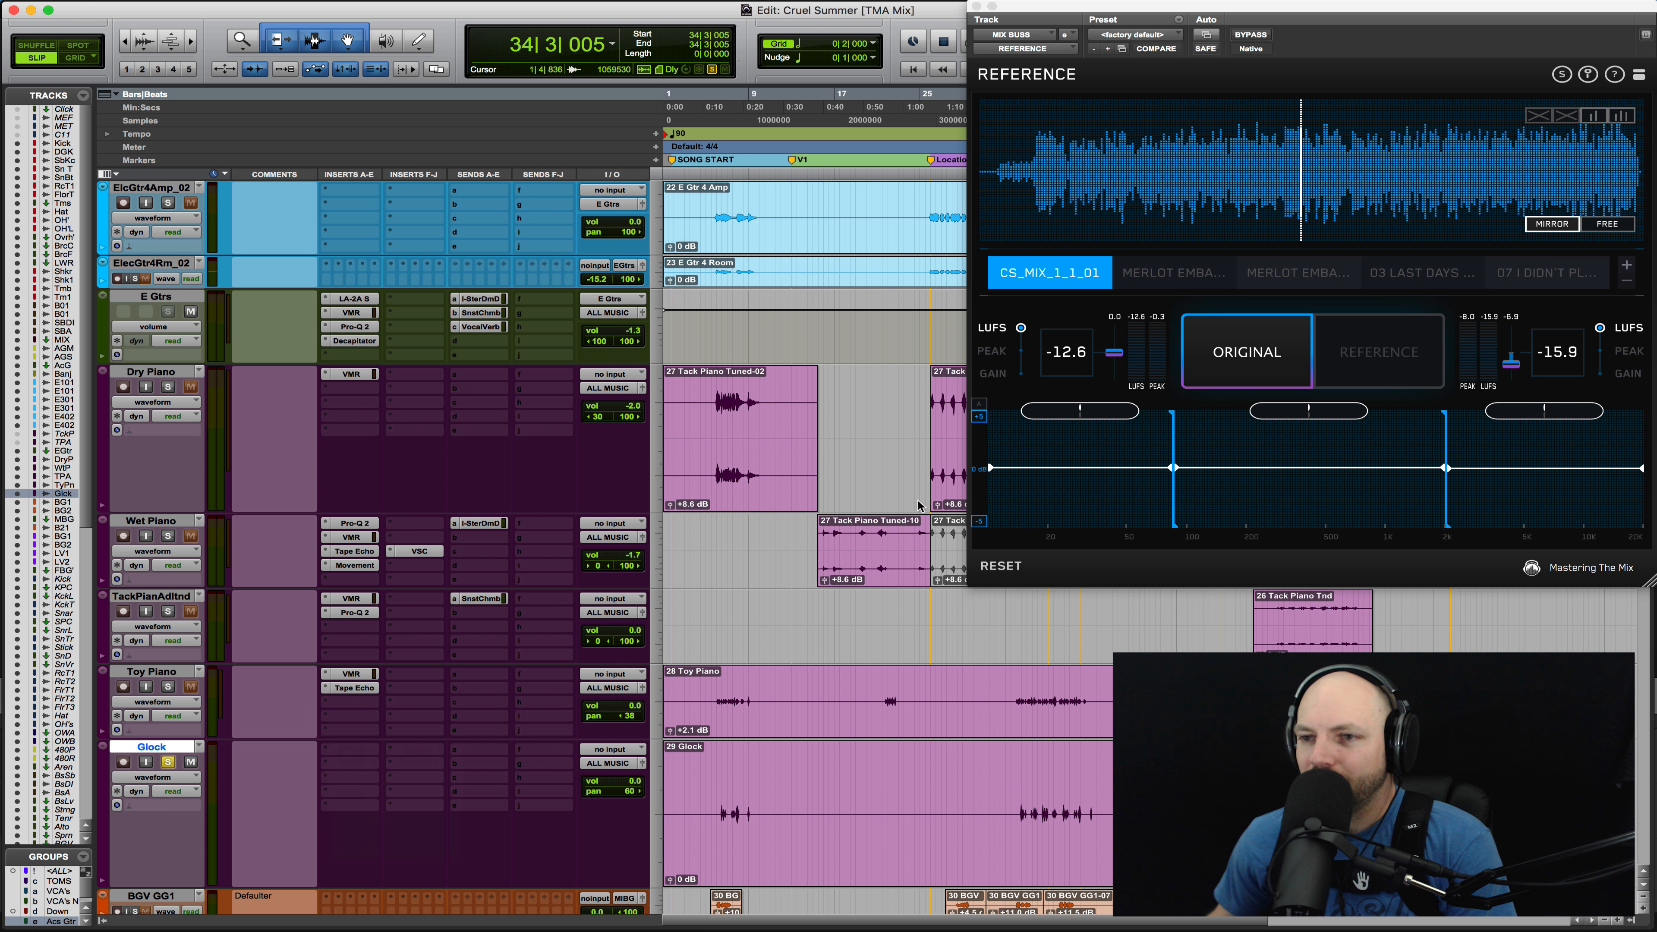
{"action": "key", "text": "space"}
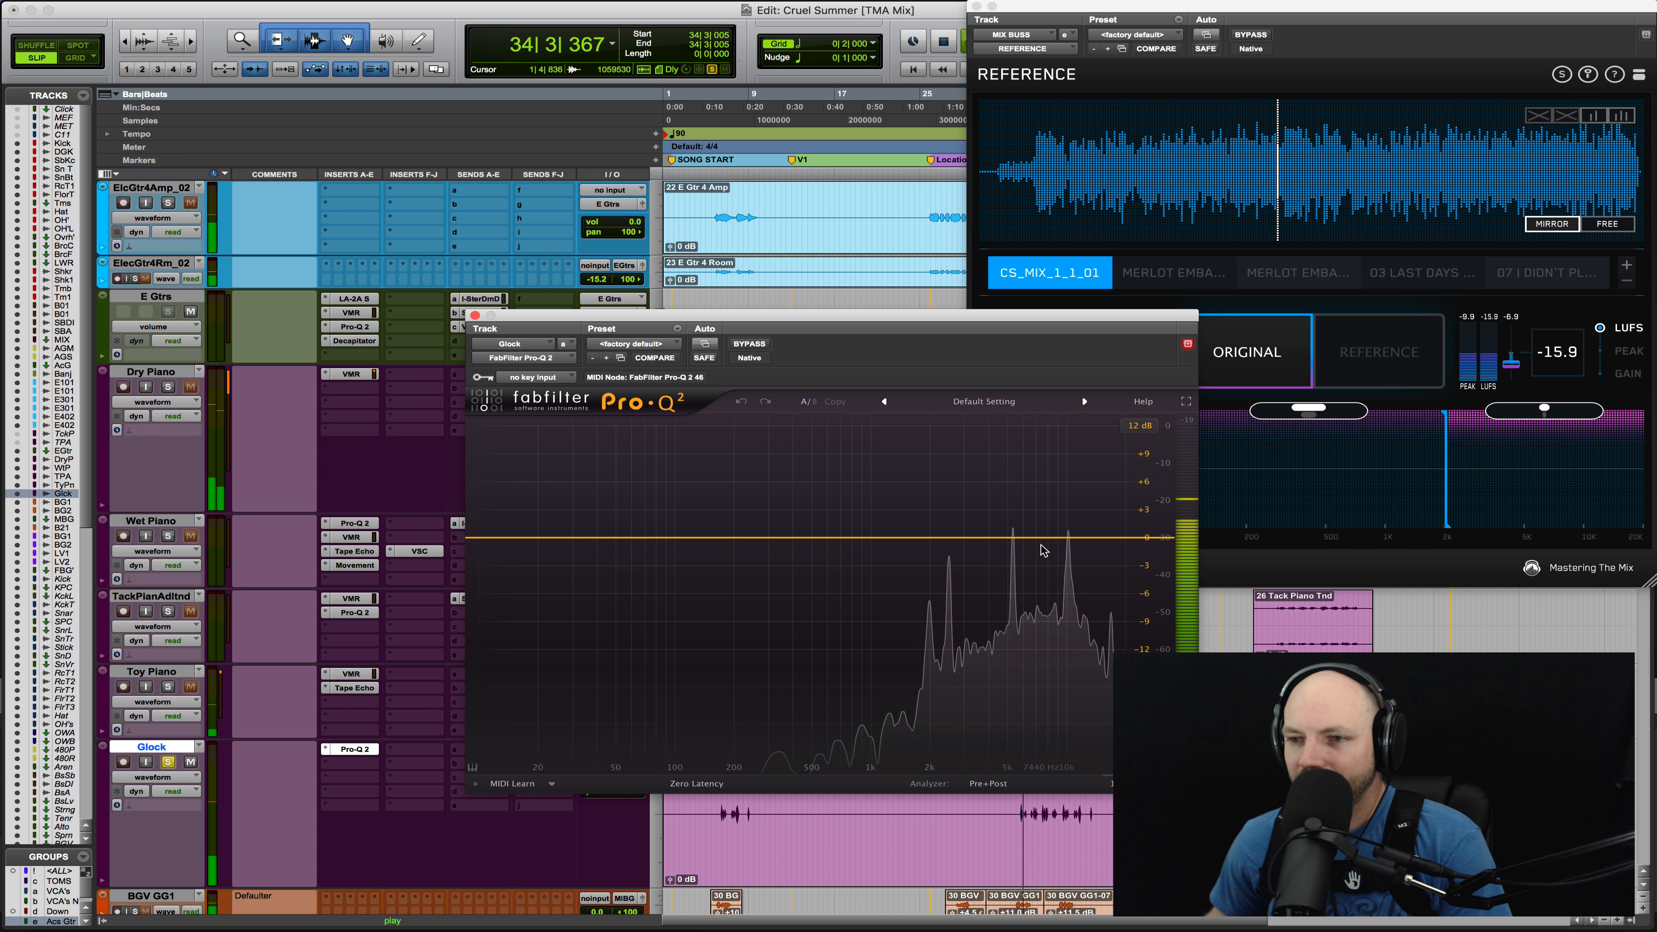
Add a wide bell cut of about -6.5 dB near 14.8 kHz in Glock's Pro-Q 2 and compare it with the bypassed sound
{"action": "double_click", "coordinate": [1045, 516]}
{"action": "left_click_drag", "start_coordinate": [1046, 517], "coordinate": [1067, 458]}
{"action": "left_click_drag", "start_coordinate": [1091, 444], "coordinate": [1086, 644]}
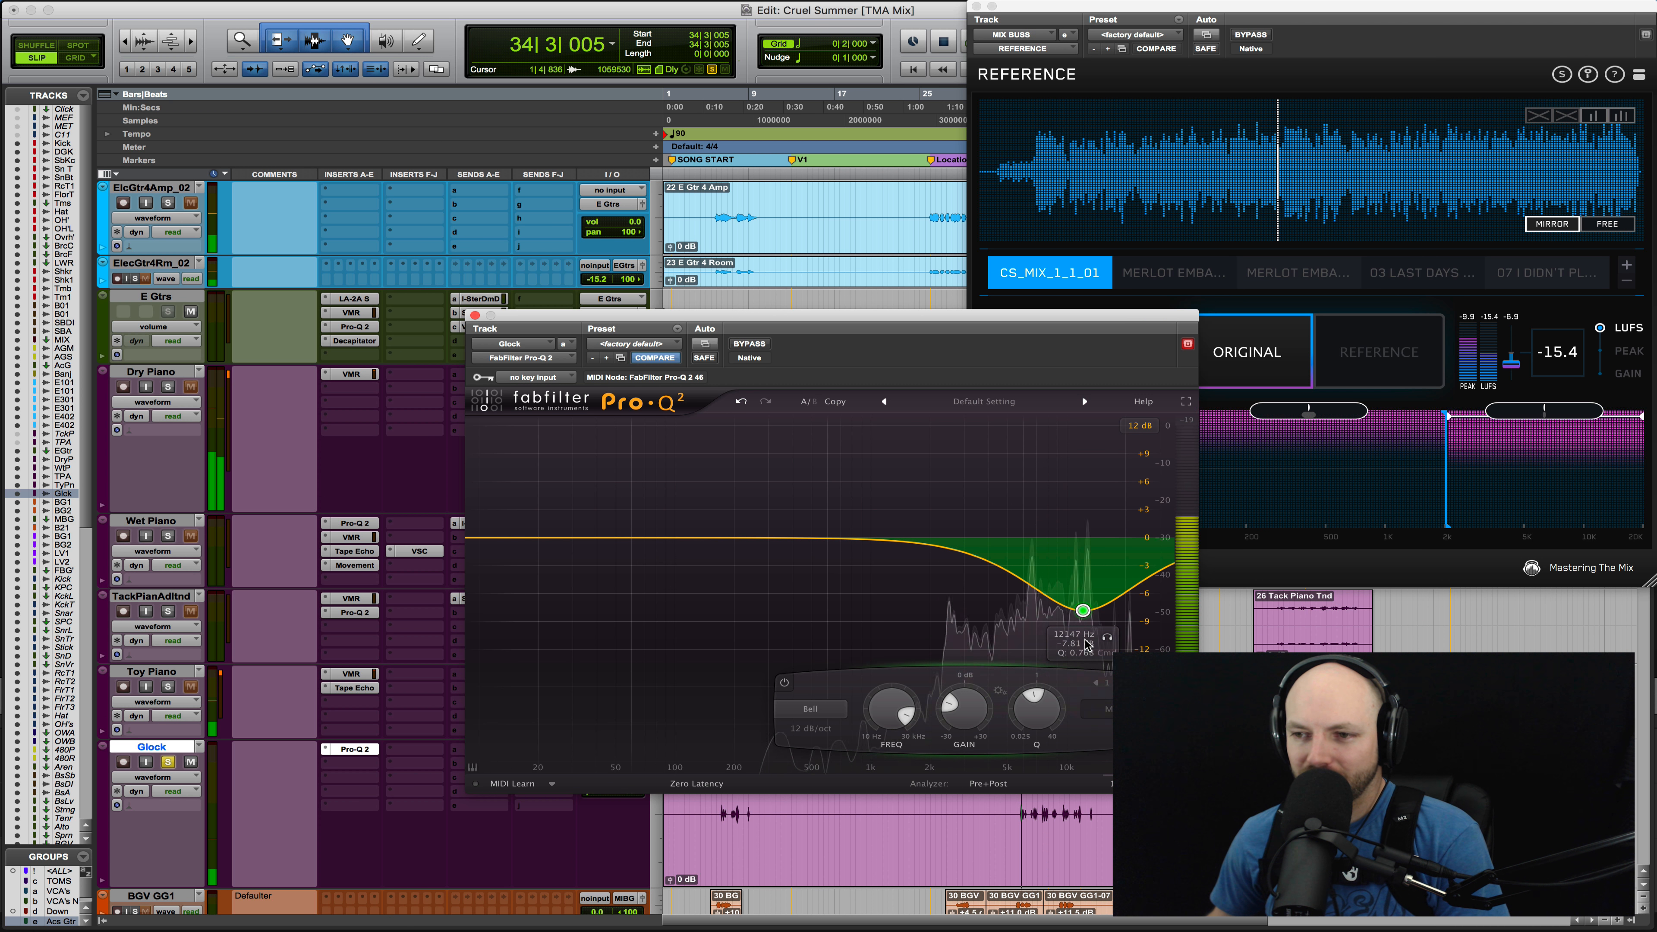
{"action": "left_click_drag", "start_coordinate": [1083, 613], "coordinate": [1099, 598]}
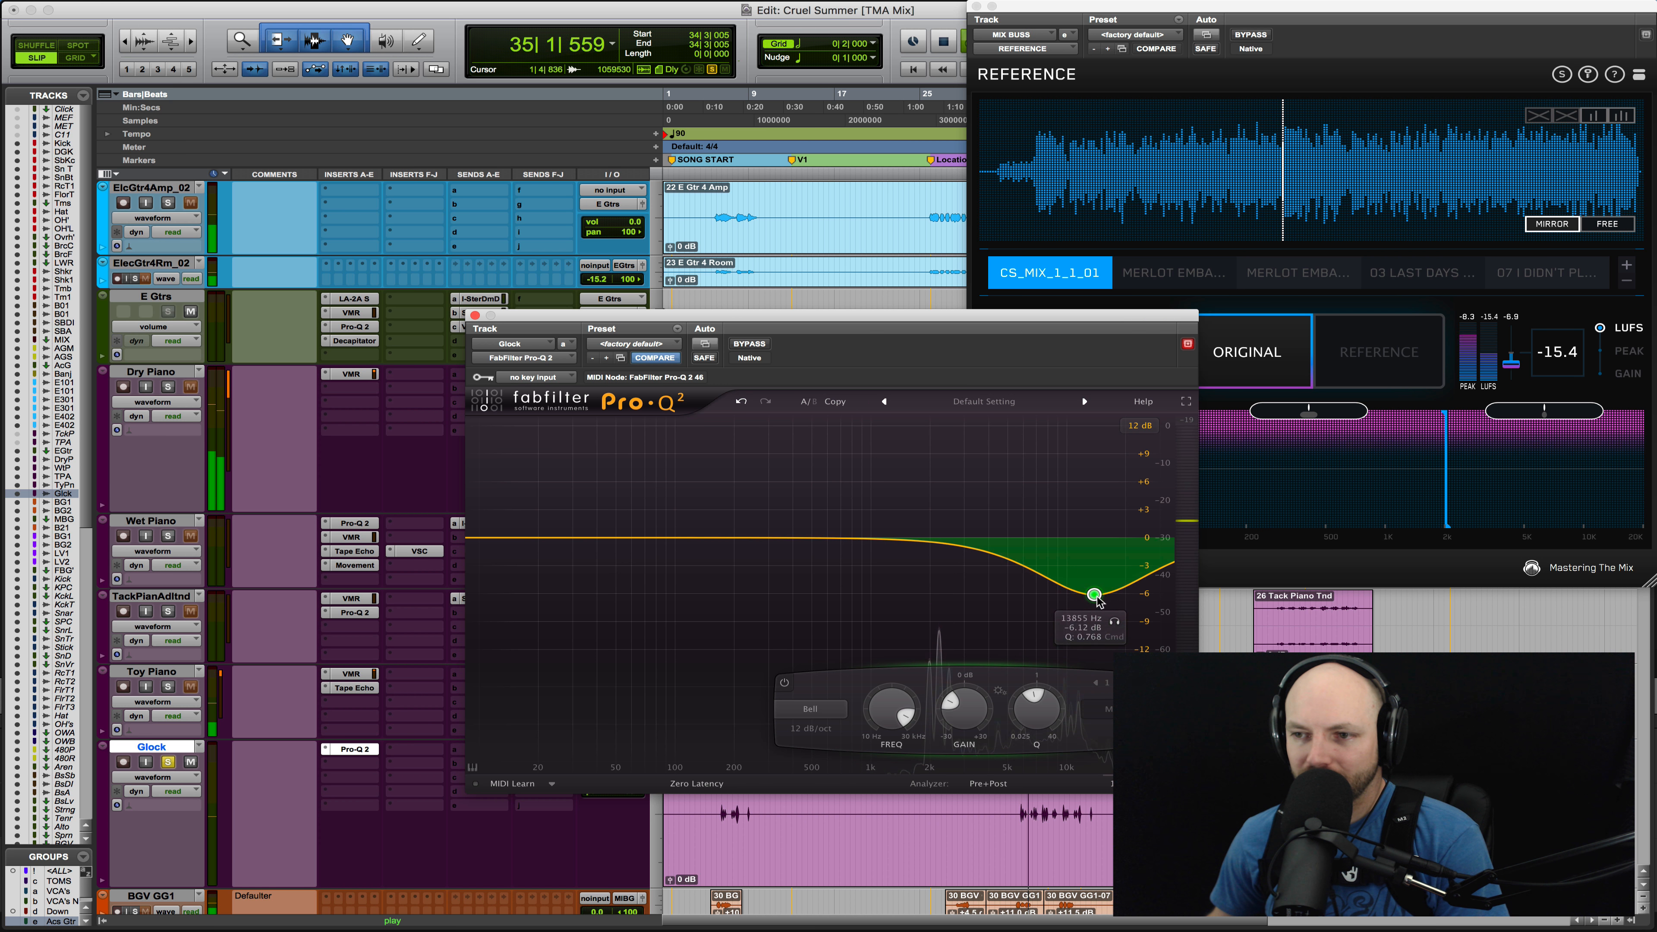
{"action": "left_click", "coordinate": [749, 344]}
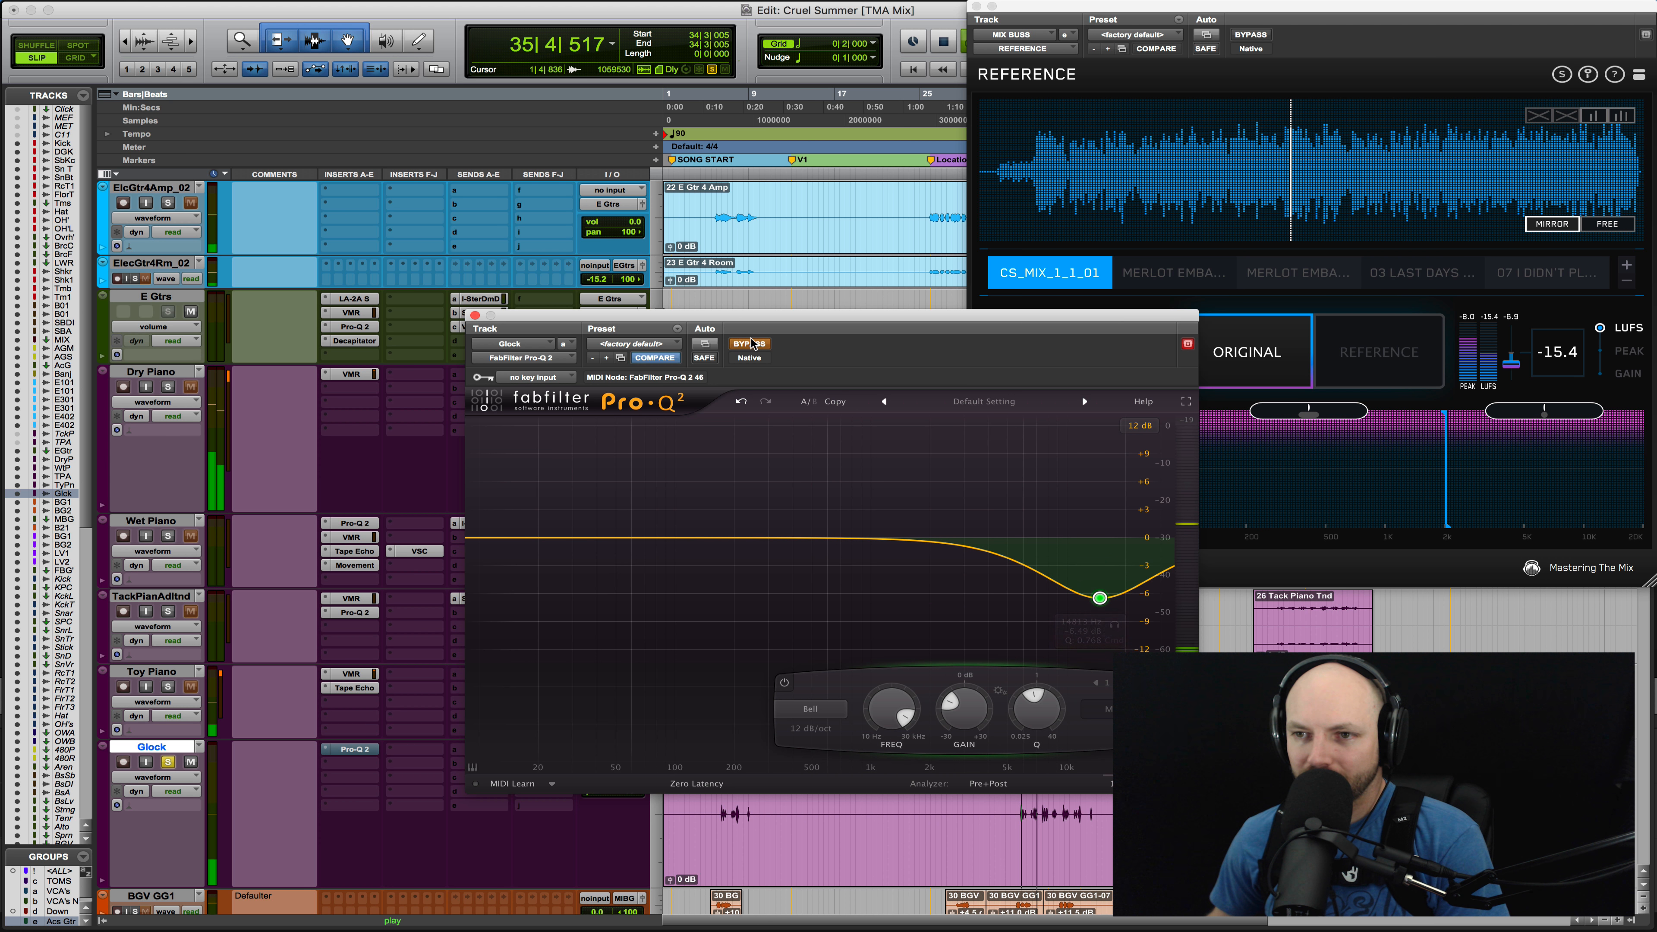
{"action": "key", "text": "space"}
{"action": "left_click", "coordinate": [336, 749], "text": "super"}
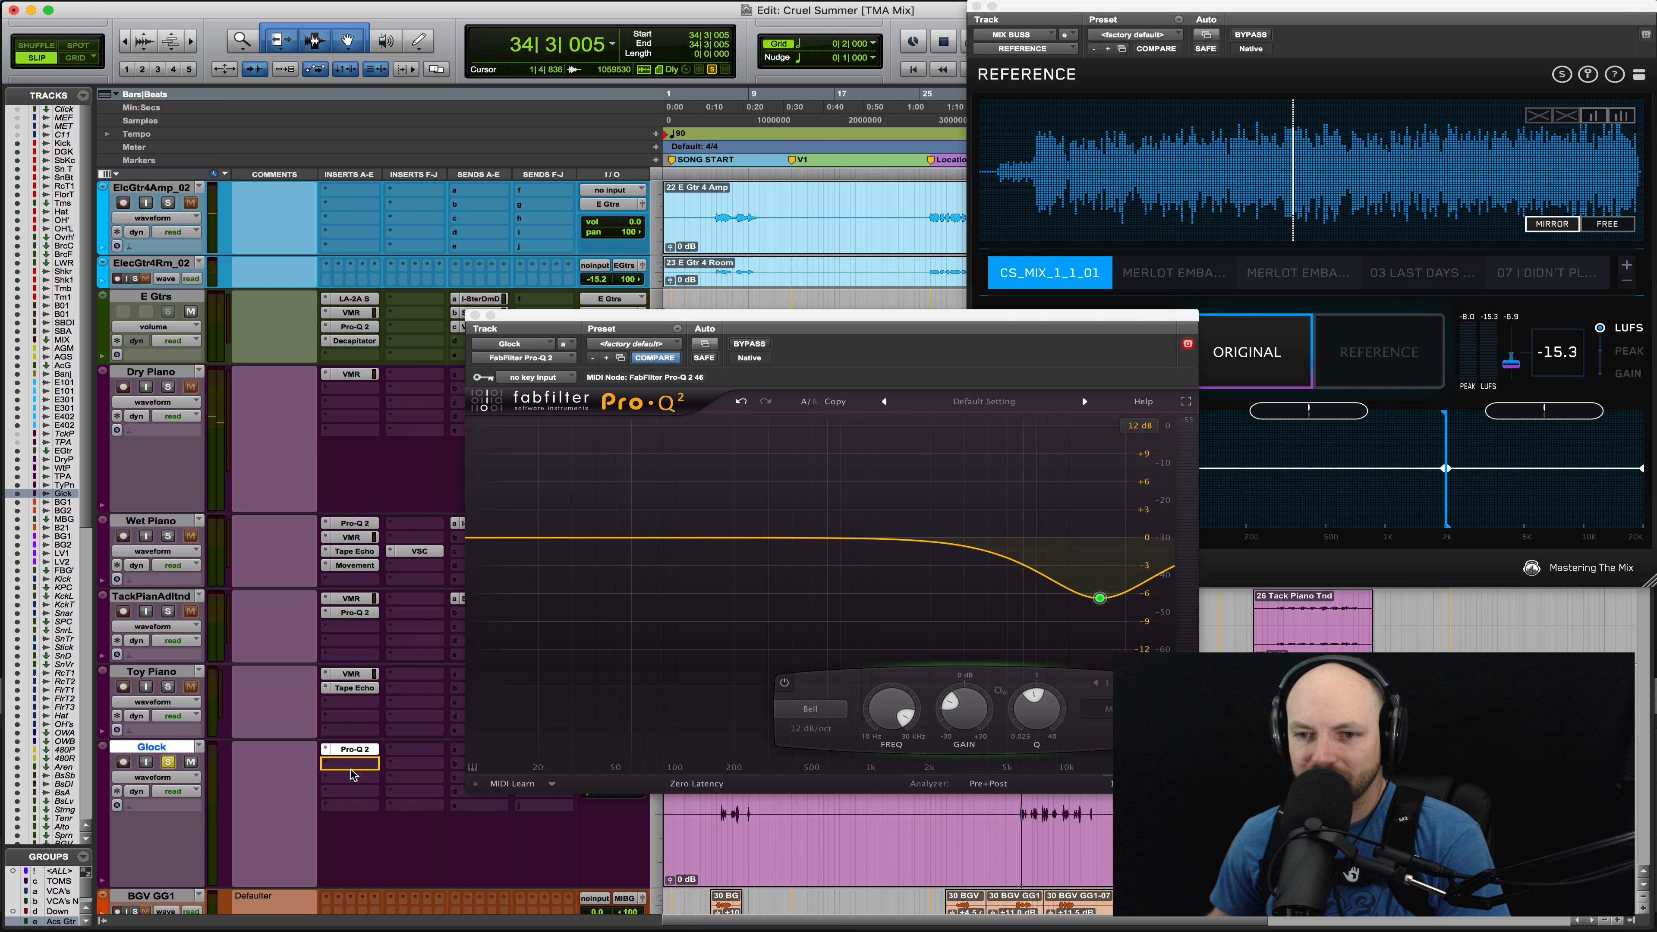
Copy Toy Piano's VMR and Tape Echo inserts to Glock and set its FG-401 to -49.7 dB threshold, +5.88 dB makeup and a lower mix
{"action": "left_click_drag", "start_coordinate": [361, 688], "coordinate": [359, 781]}
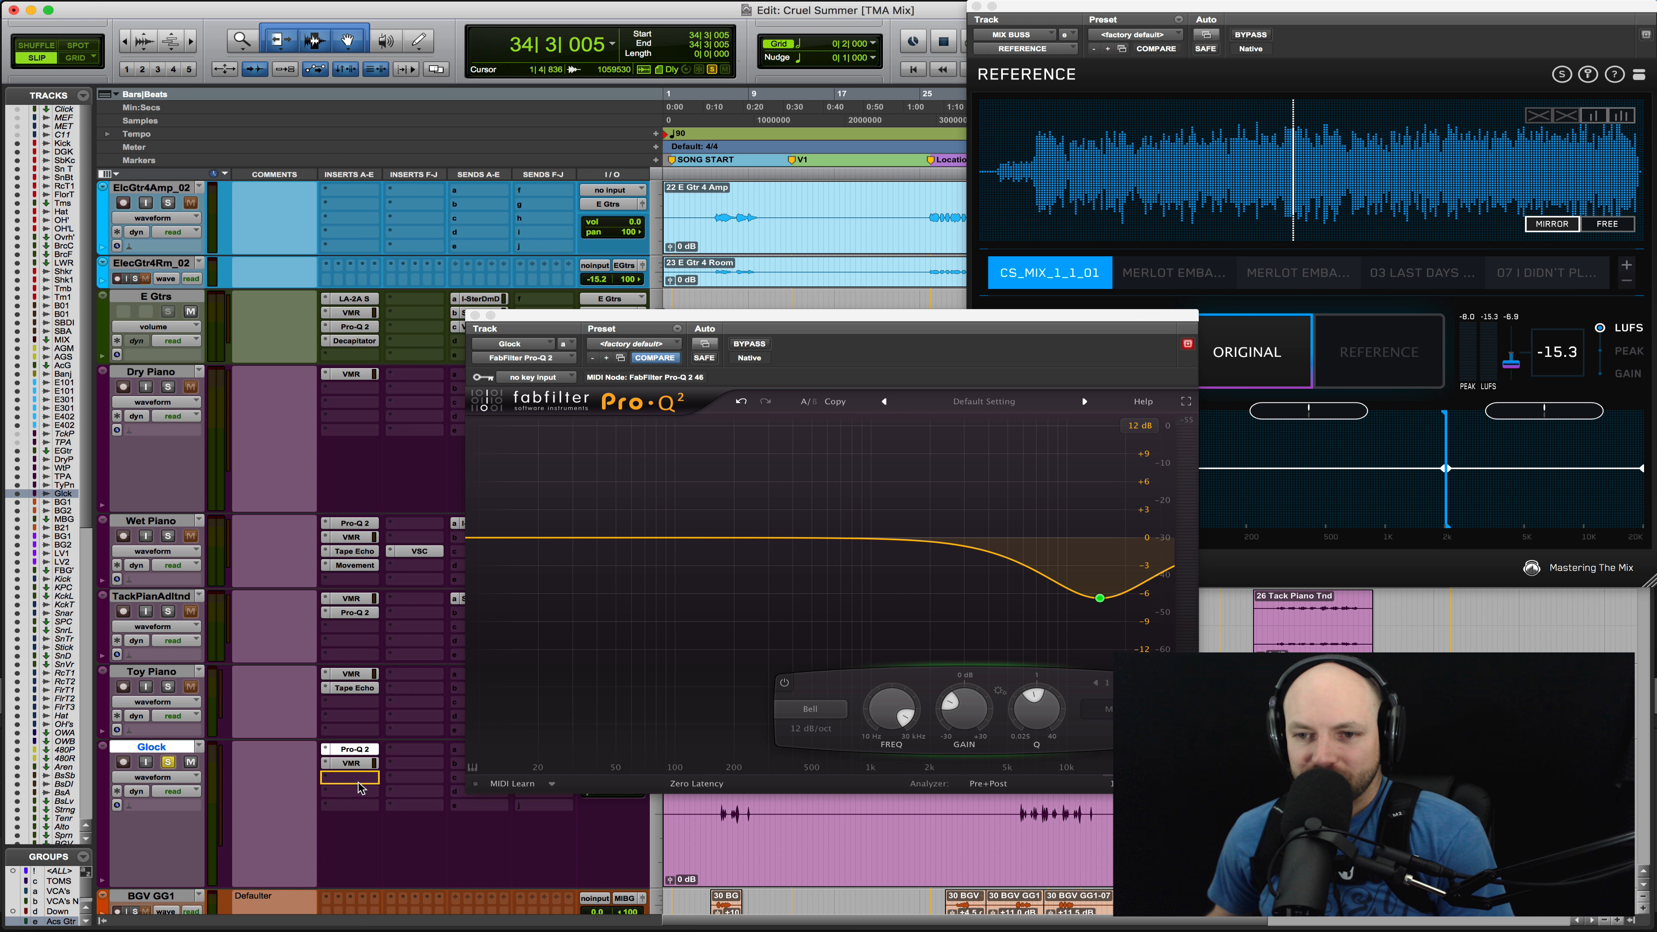
{"action": "left_click", "coordinate": [354, 767]}
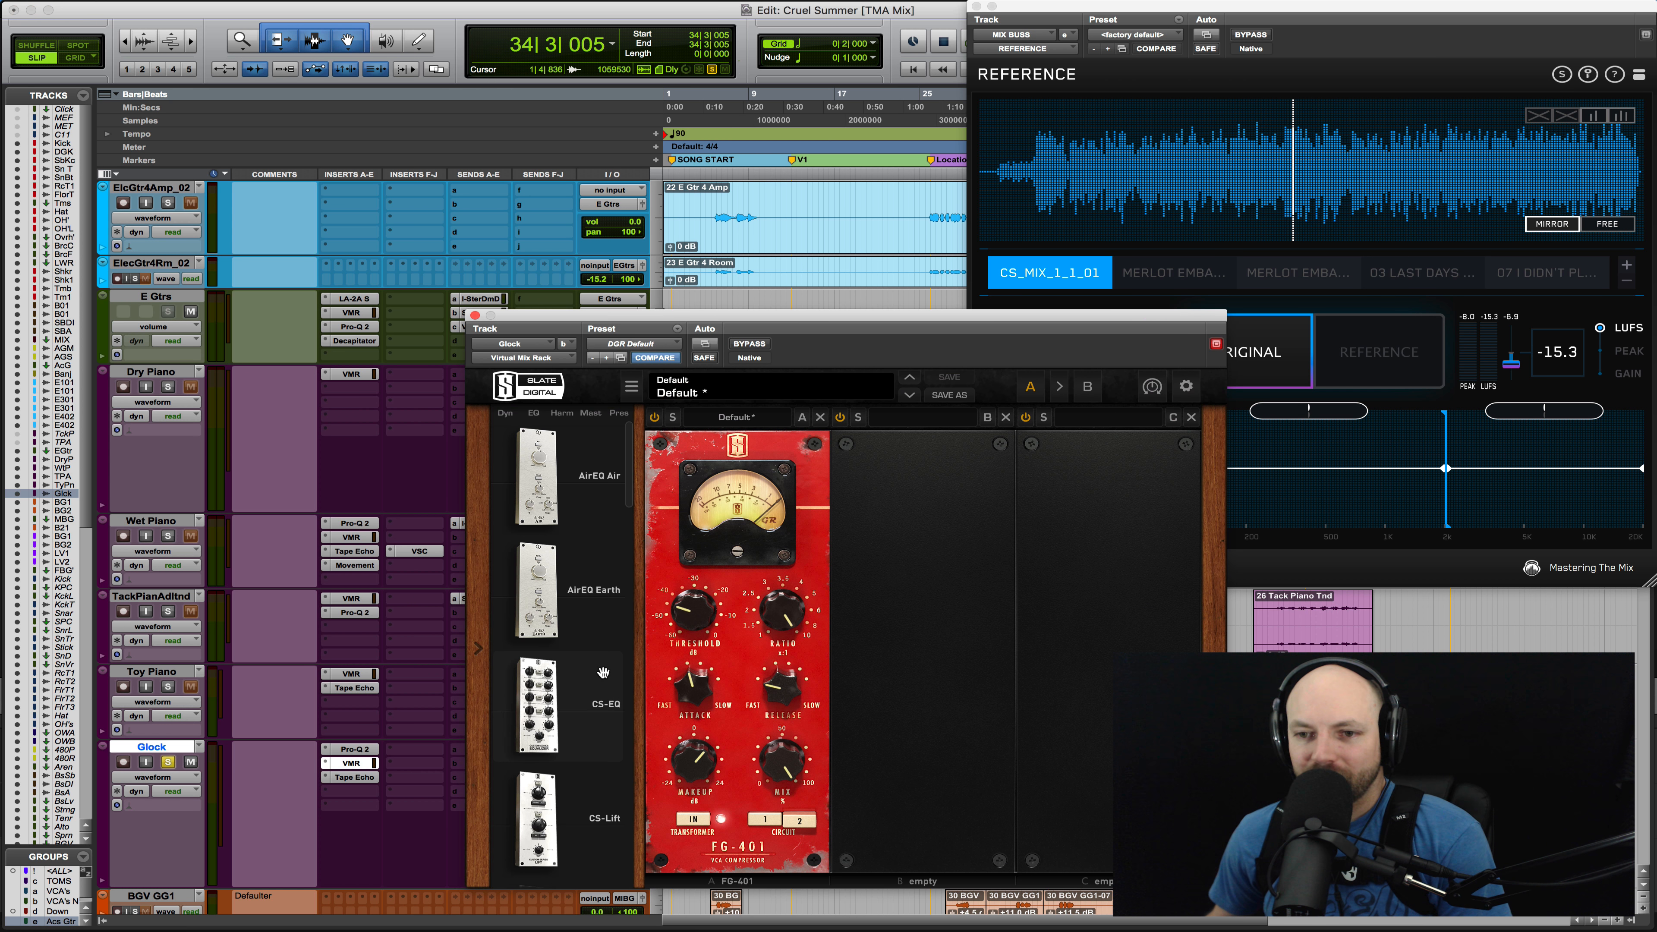
{"action": "key", "text": "space"}
{"action": "mouse_move", "coordinate": [670, 614]}
{"action": "mouse_move", "coordinate": [671, 614]}
{"action": "left_mouse_down"}
{"action": "mouse_move", "coordinate": [673, 588]}
{"action": "mouse_move", "coordinate": [657, 631]}
{"action": "mouse_move", "coordinate": [694, 608]}
{"action": "left_mouse_up"}
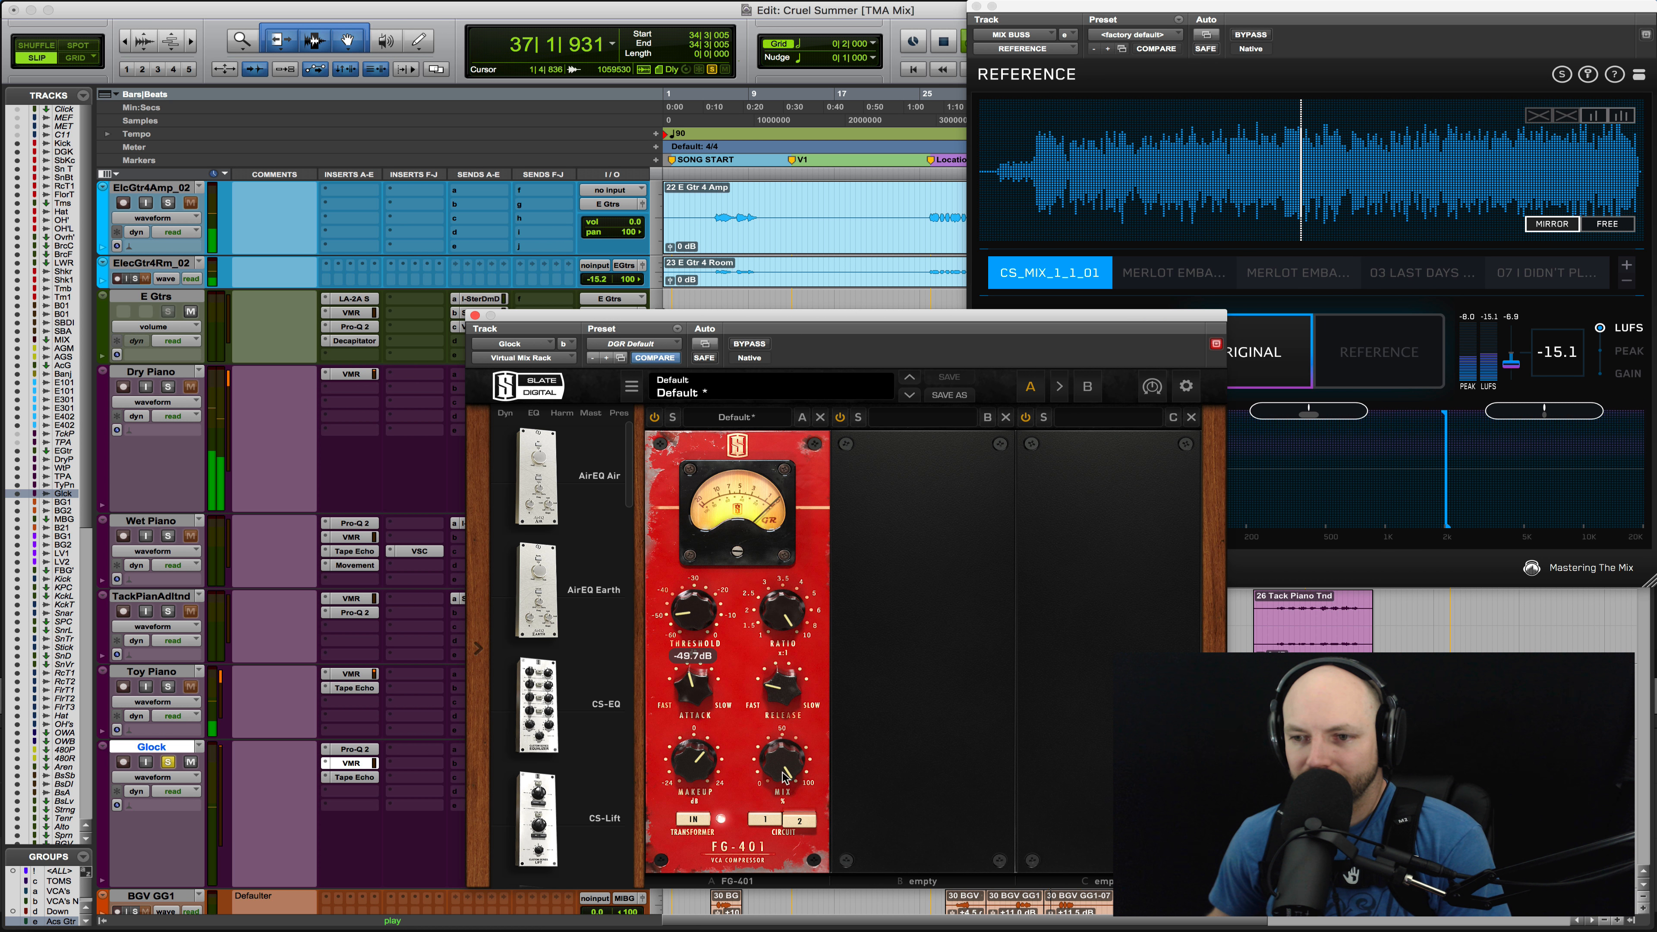
{"action": "left_click_drag", "start_coordinate": [785, 777], "coordinate": [762, 819]}
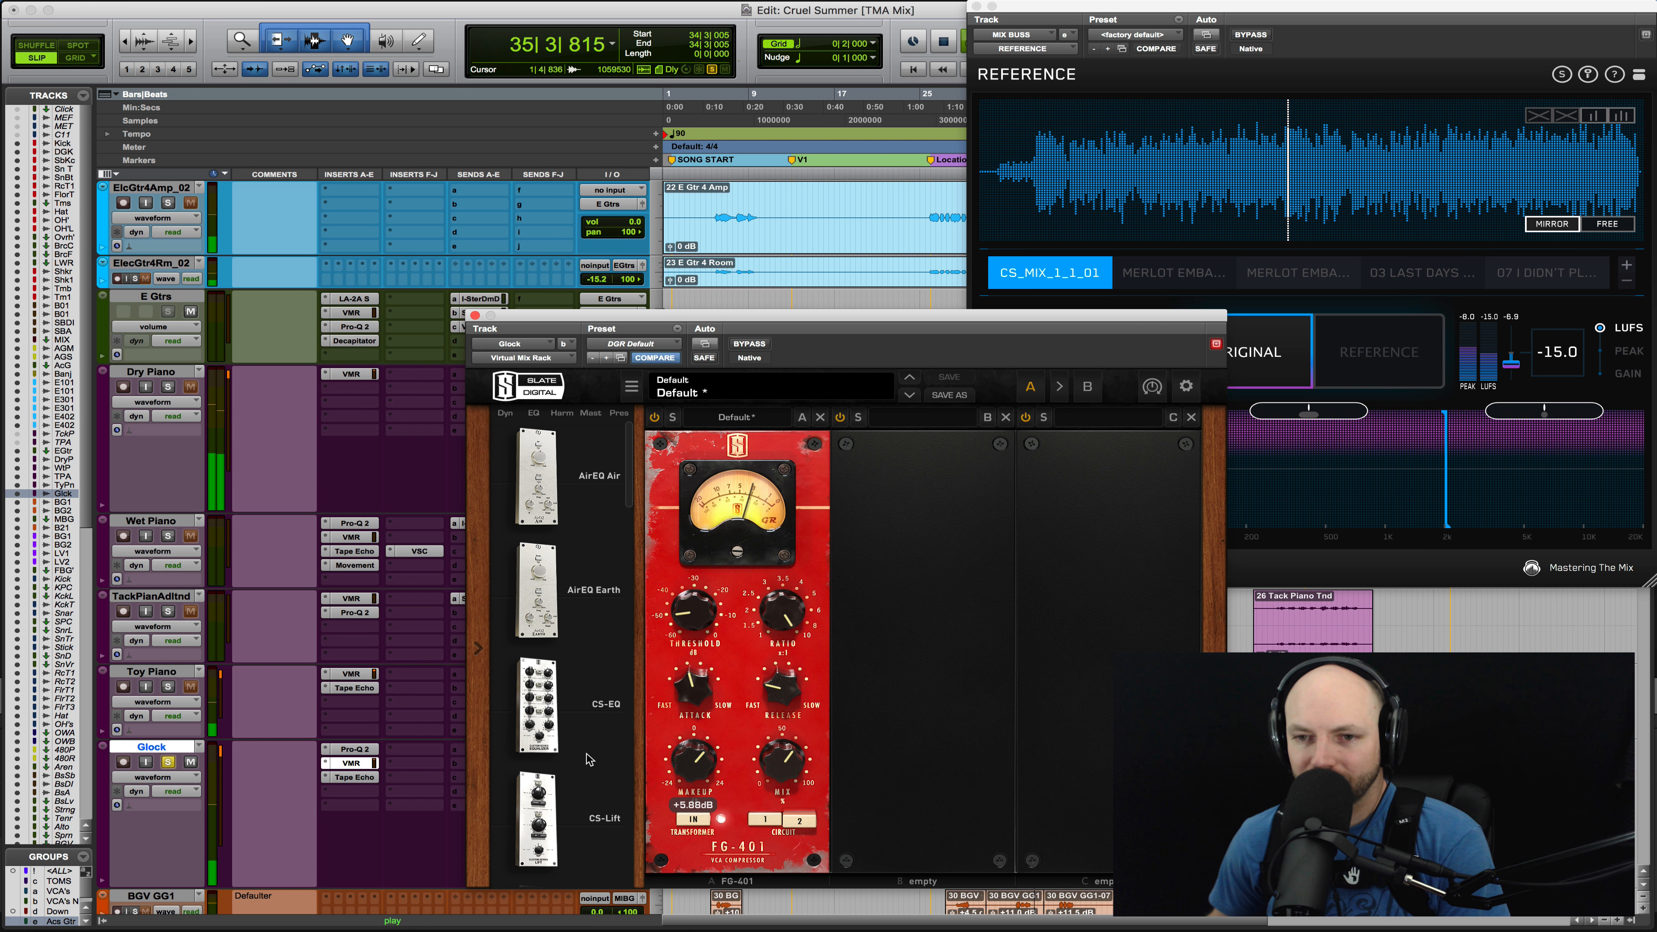
Unsolo the Glock track and raise its FG-401 makeup gain against the full mix
{"action": "left_click", "coordinate": [168, 763]}
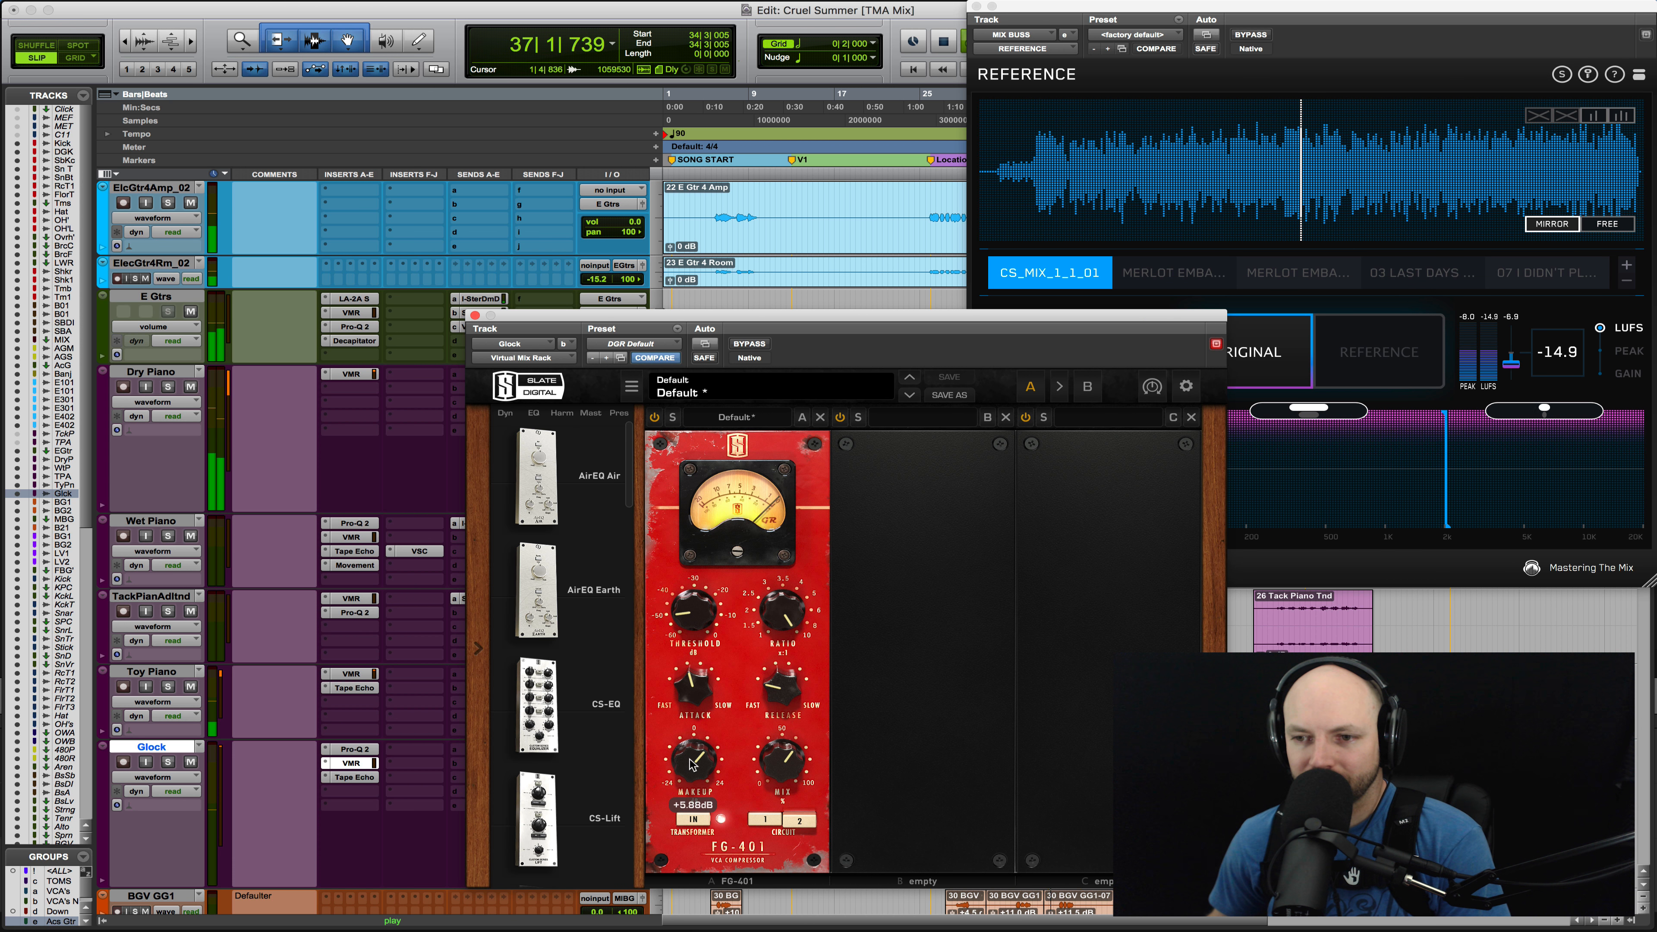
{"action": "left_click_drag", "start_coordinate": [692, 767], "coordinate": [692, 758]}
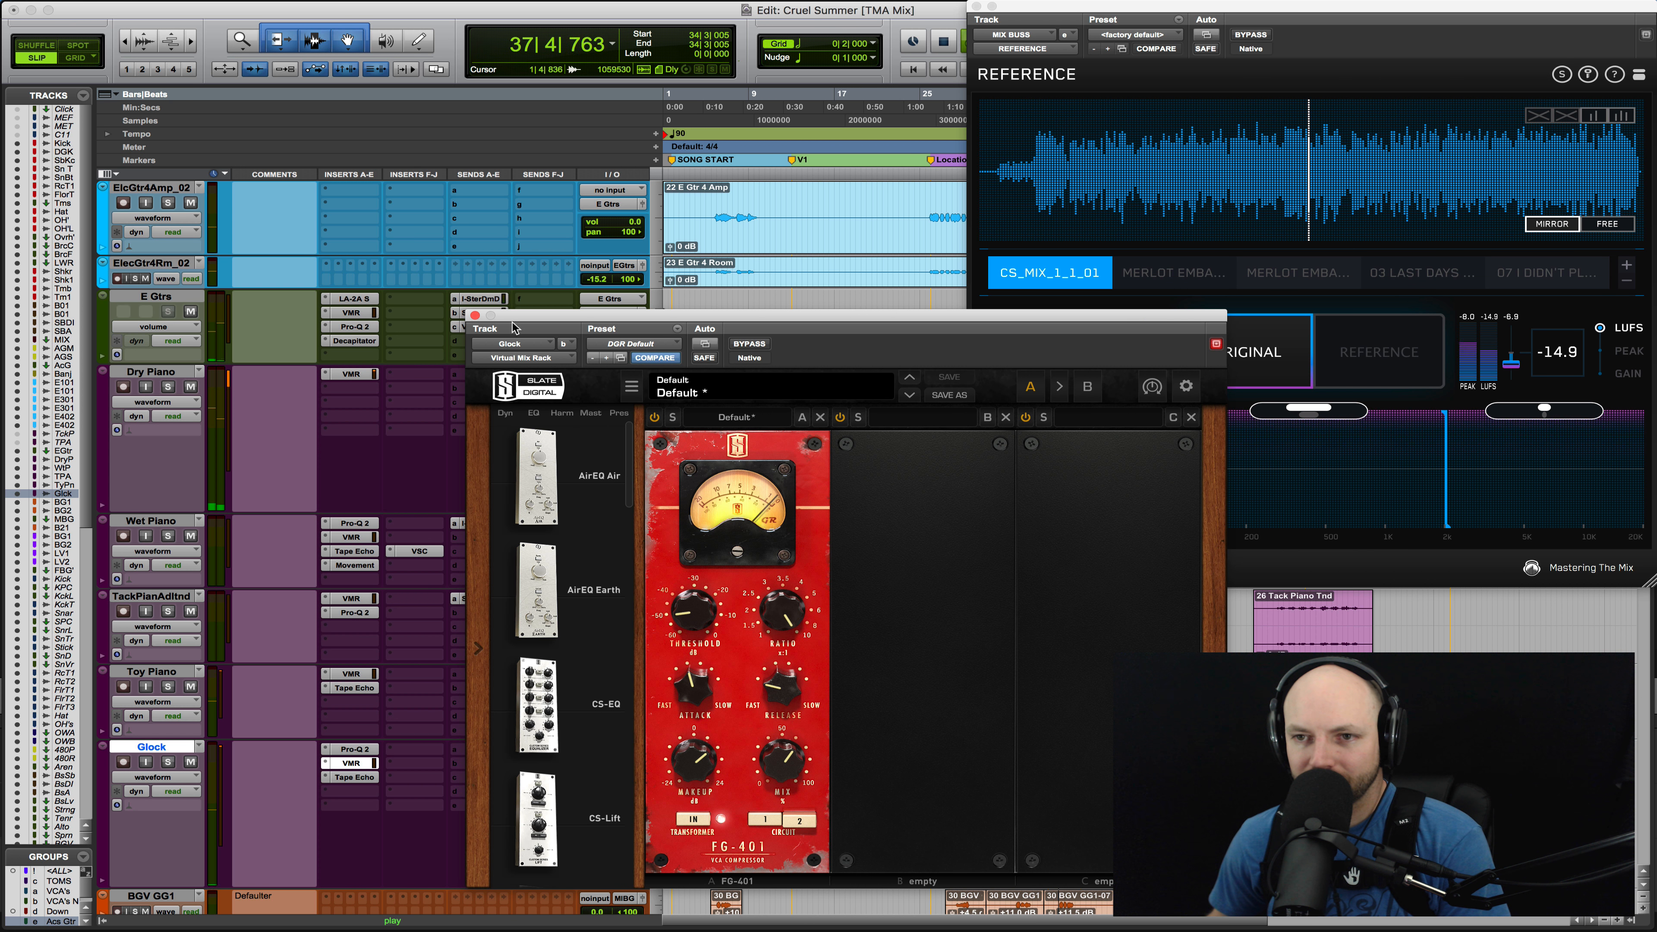
{"action": "left_click", "coordinate": [475, 316]}
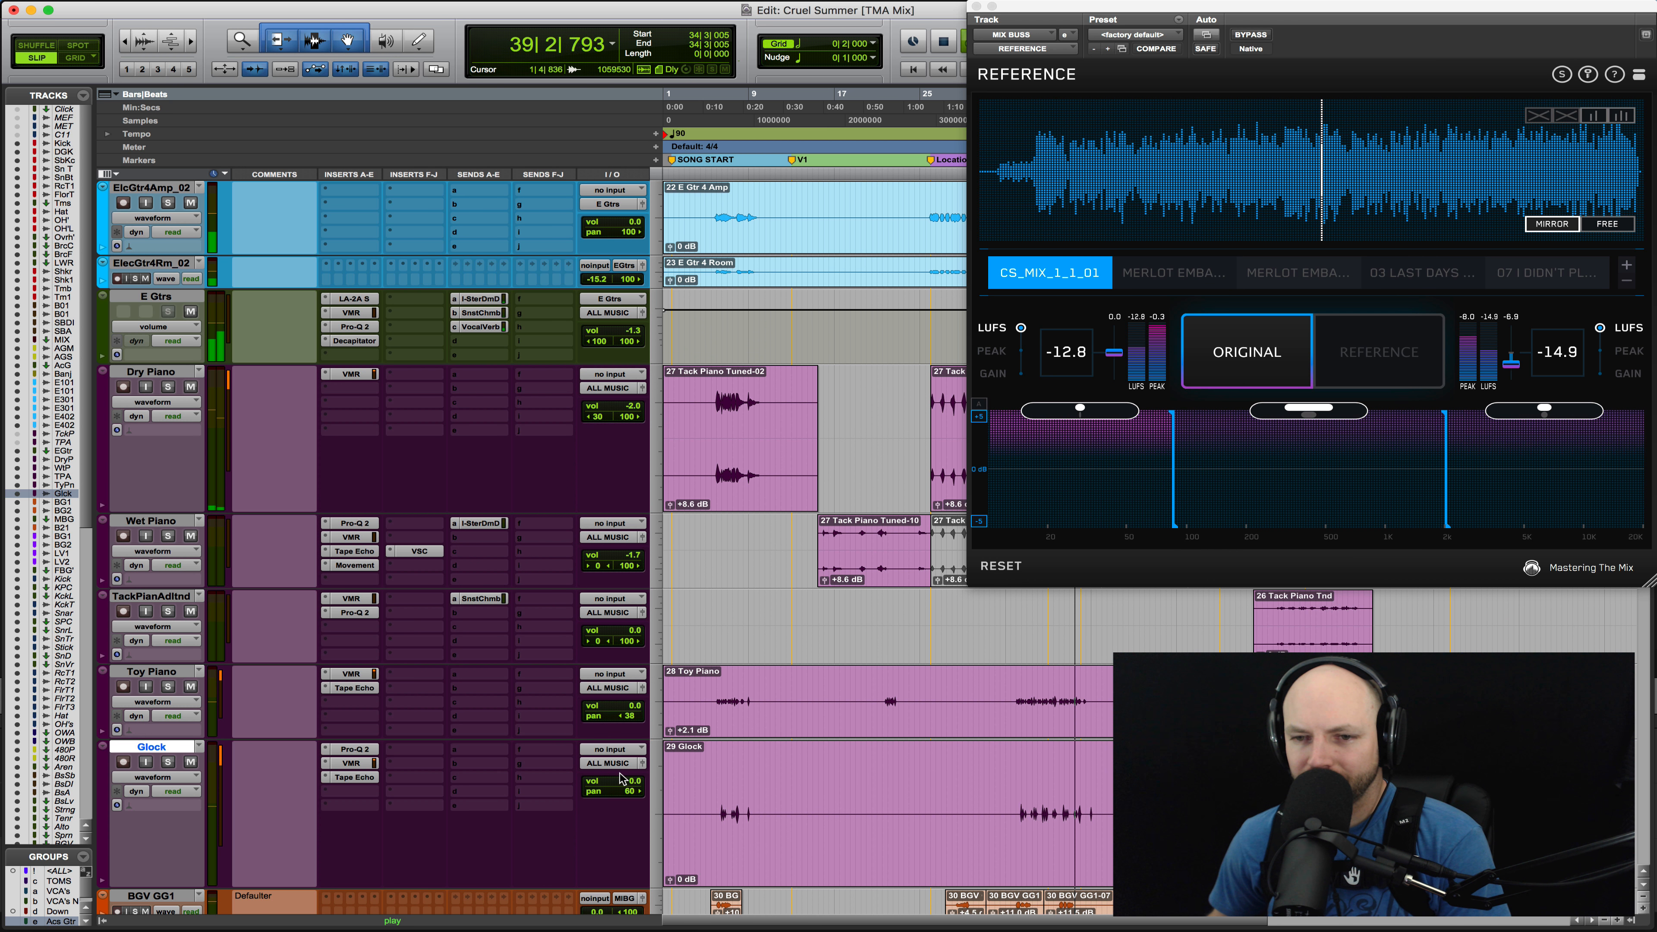
Bypass Glock's Tape Echo and raise its FG-401 makeup gain to about +10.4 dB during playback
{"action": "left_click", "coordinate": [355, 778]}
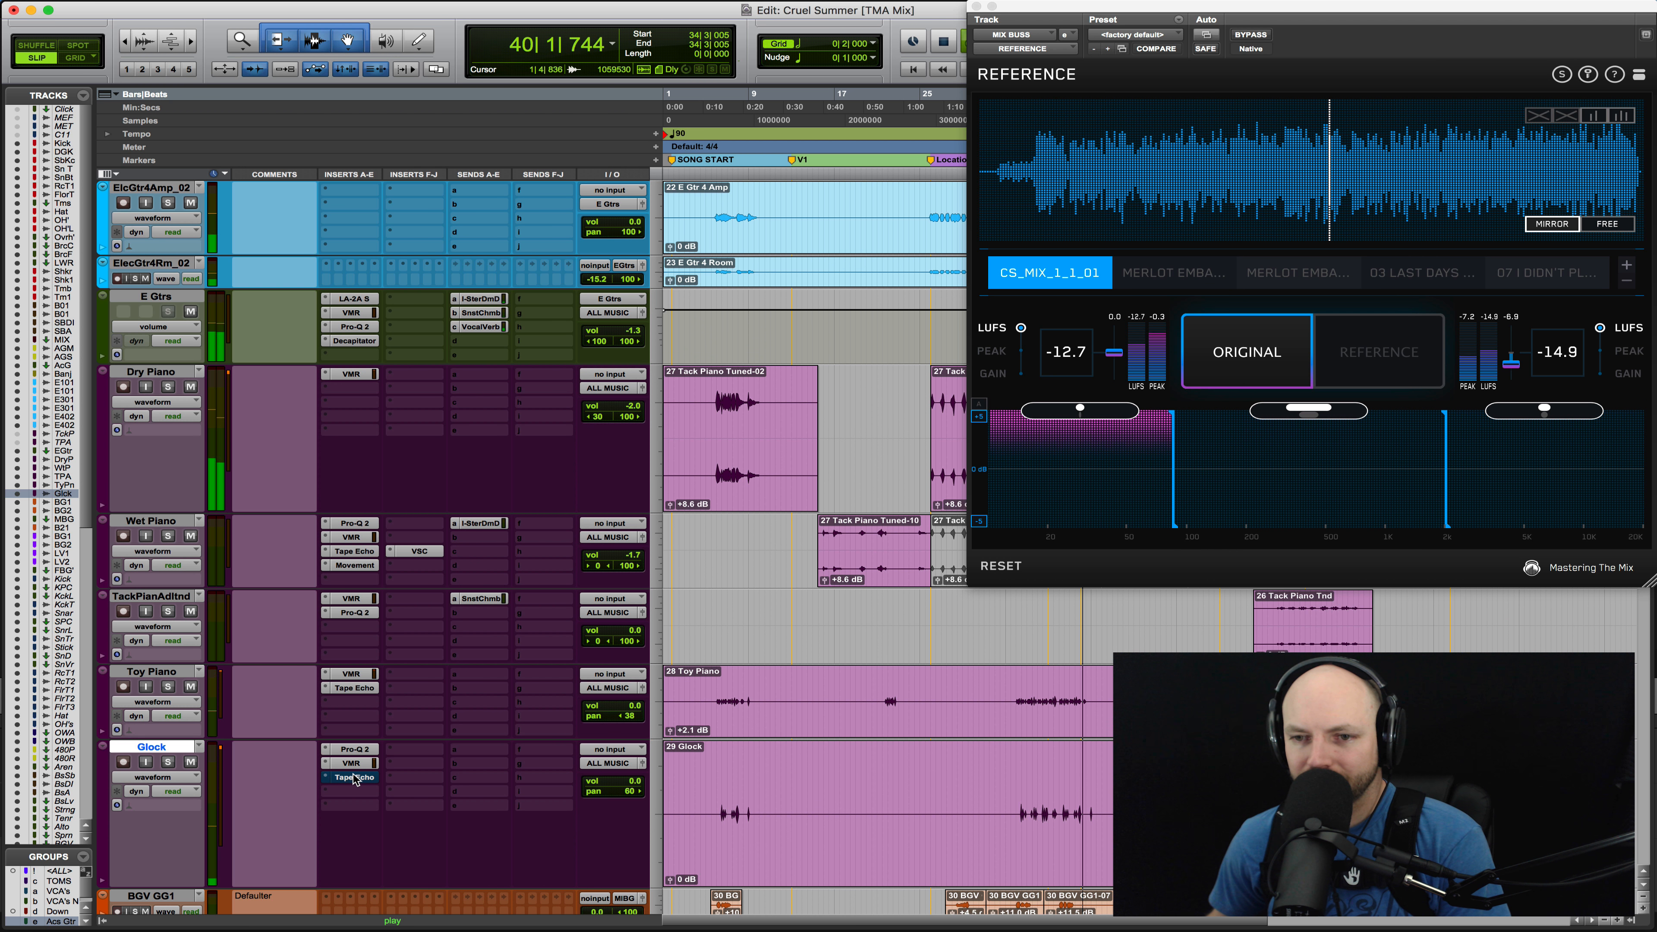
{"action": "left_click", "coordinate": [354, 765]}
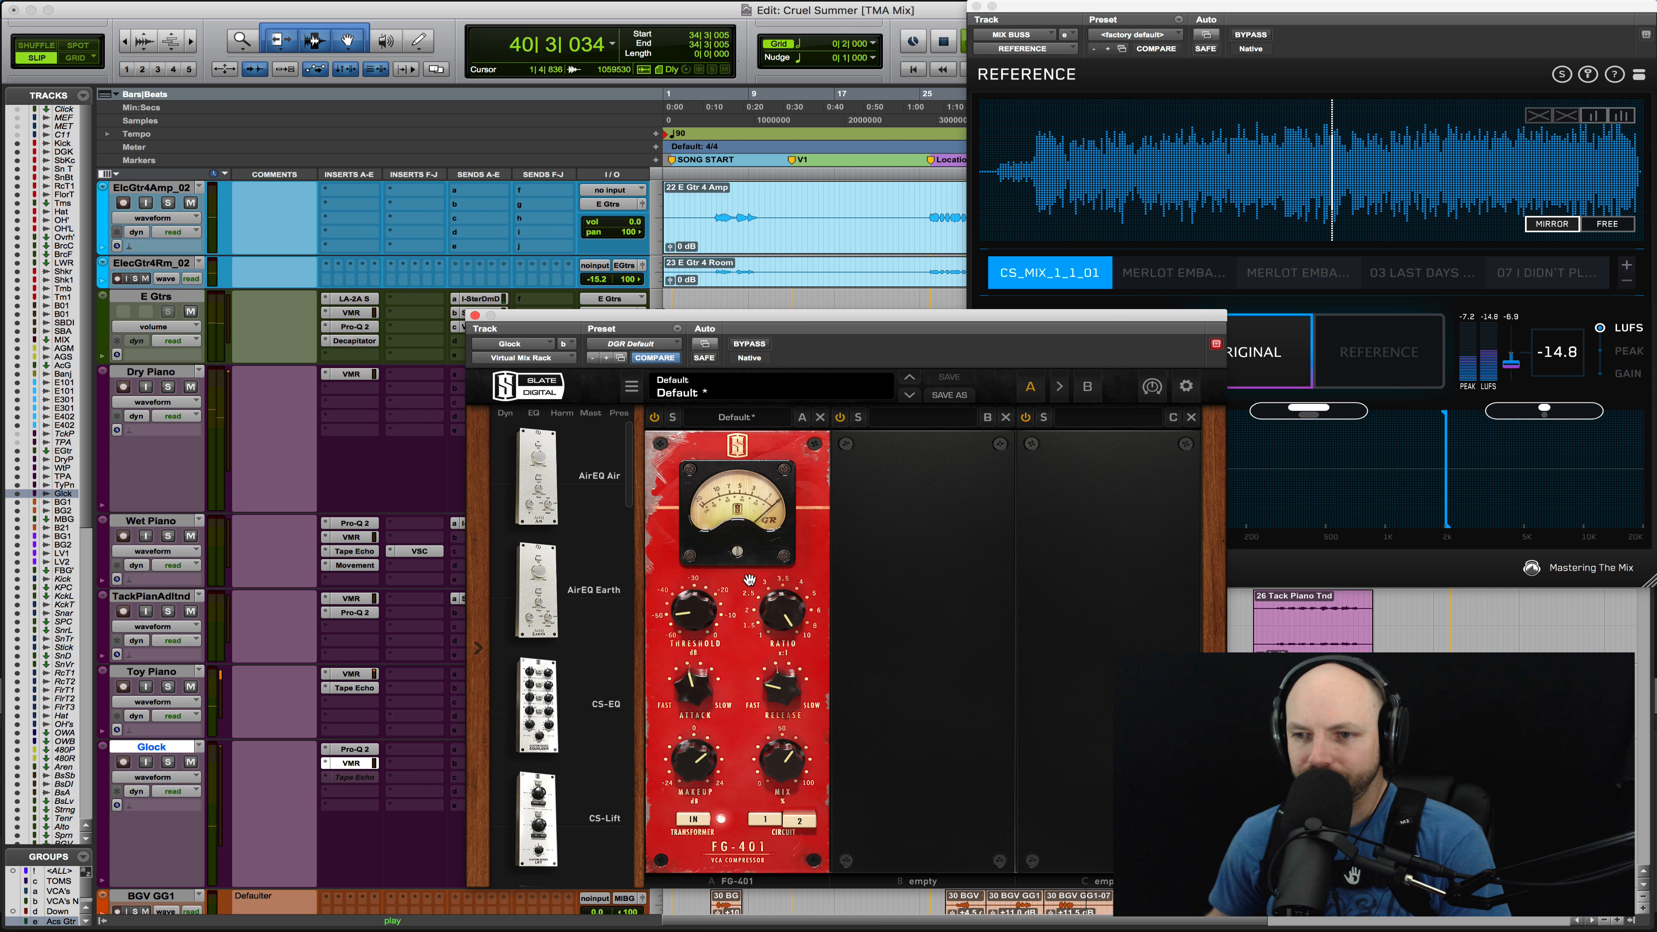
{"action": "key", "text": "space"}
{"action": "mouse_move", "coordinate": [688, 747]}
{"action": "key", "text": "space"}
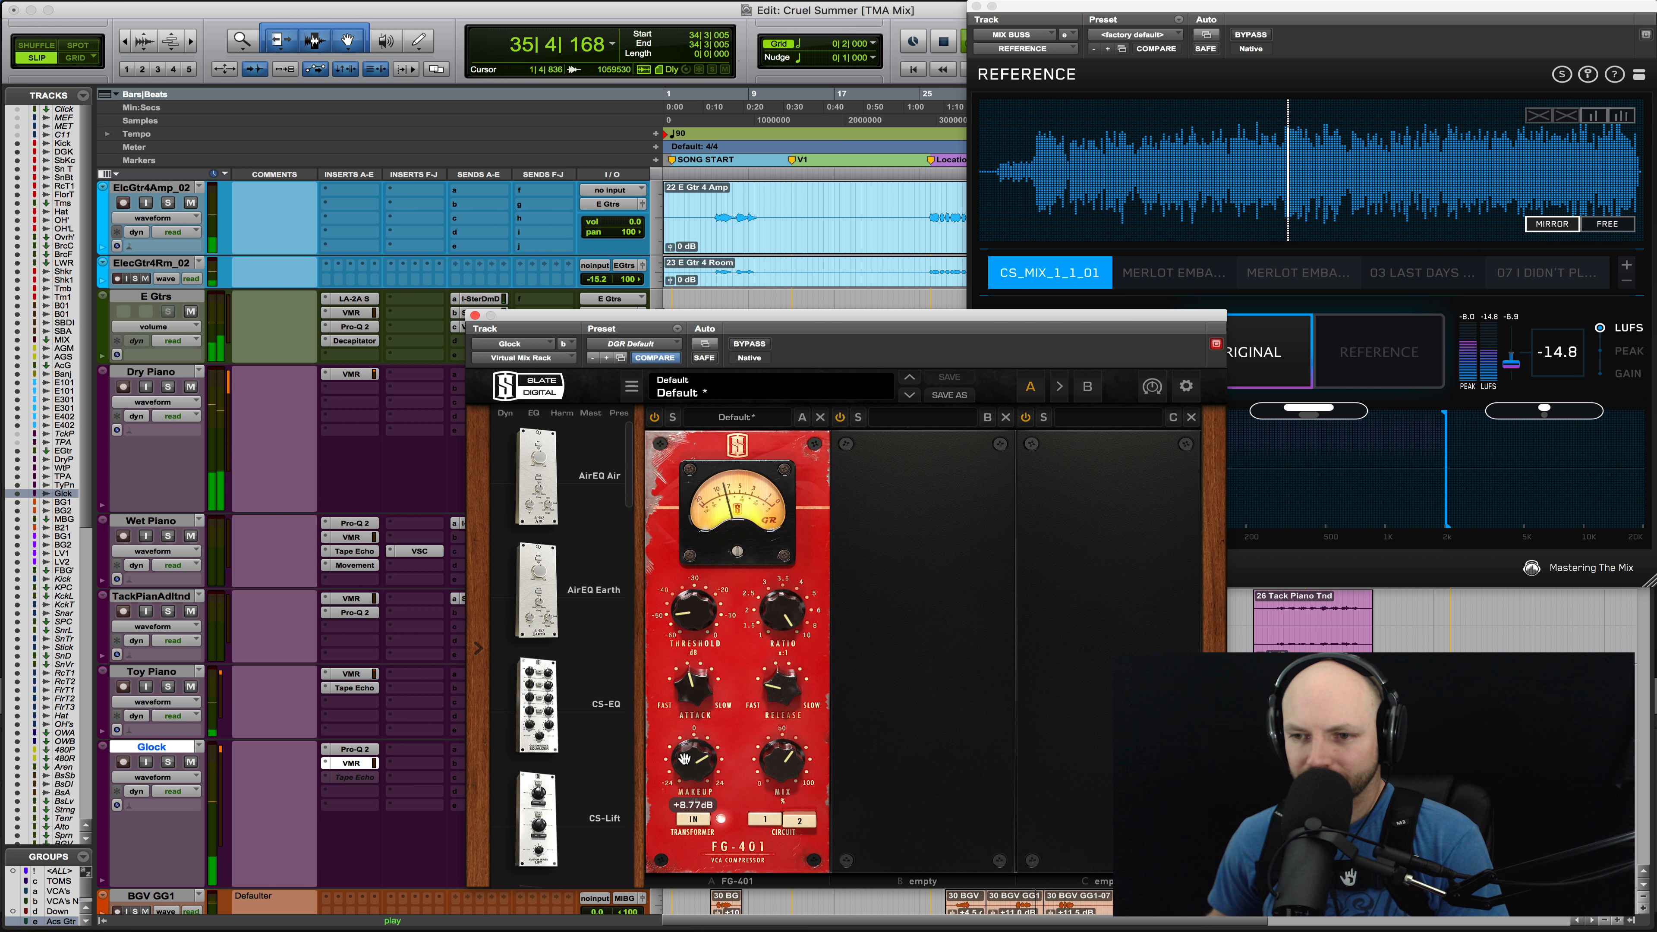
{"action": "left_click_drag", "start_coordinate": [684, 758], "coordinate": [684, 757]}
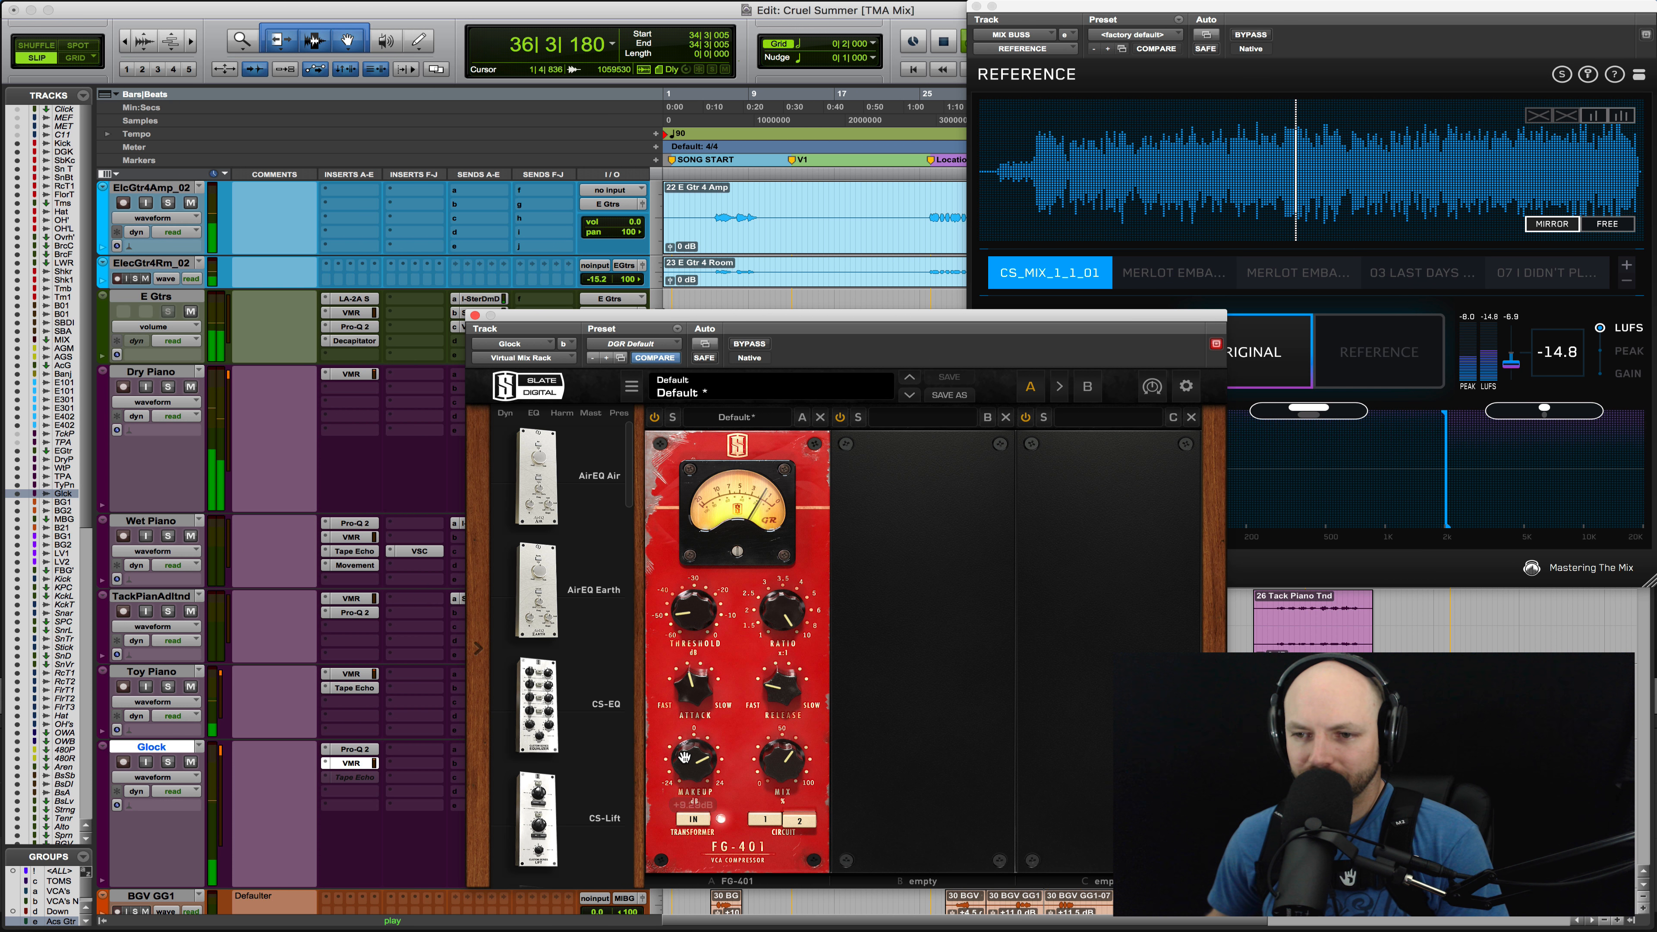
{"action": "left_click_drag", "start_coordinate": [683, 756], "coordinate": [683, 750]}
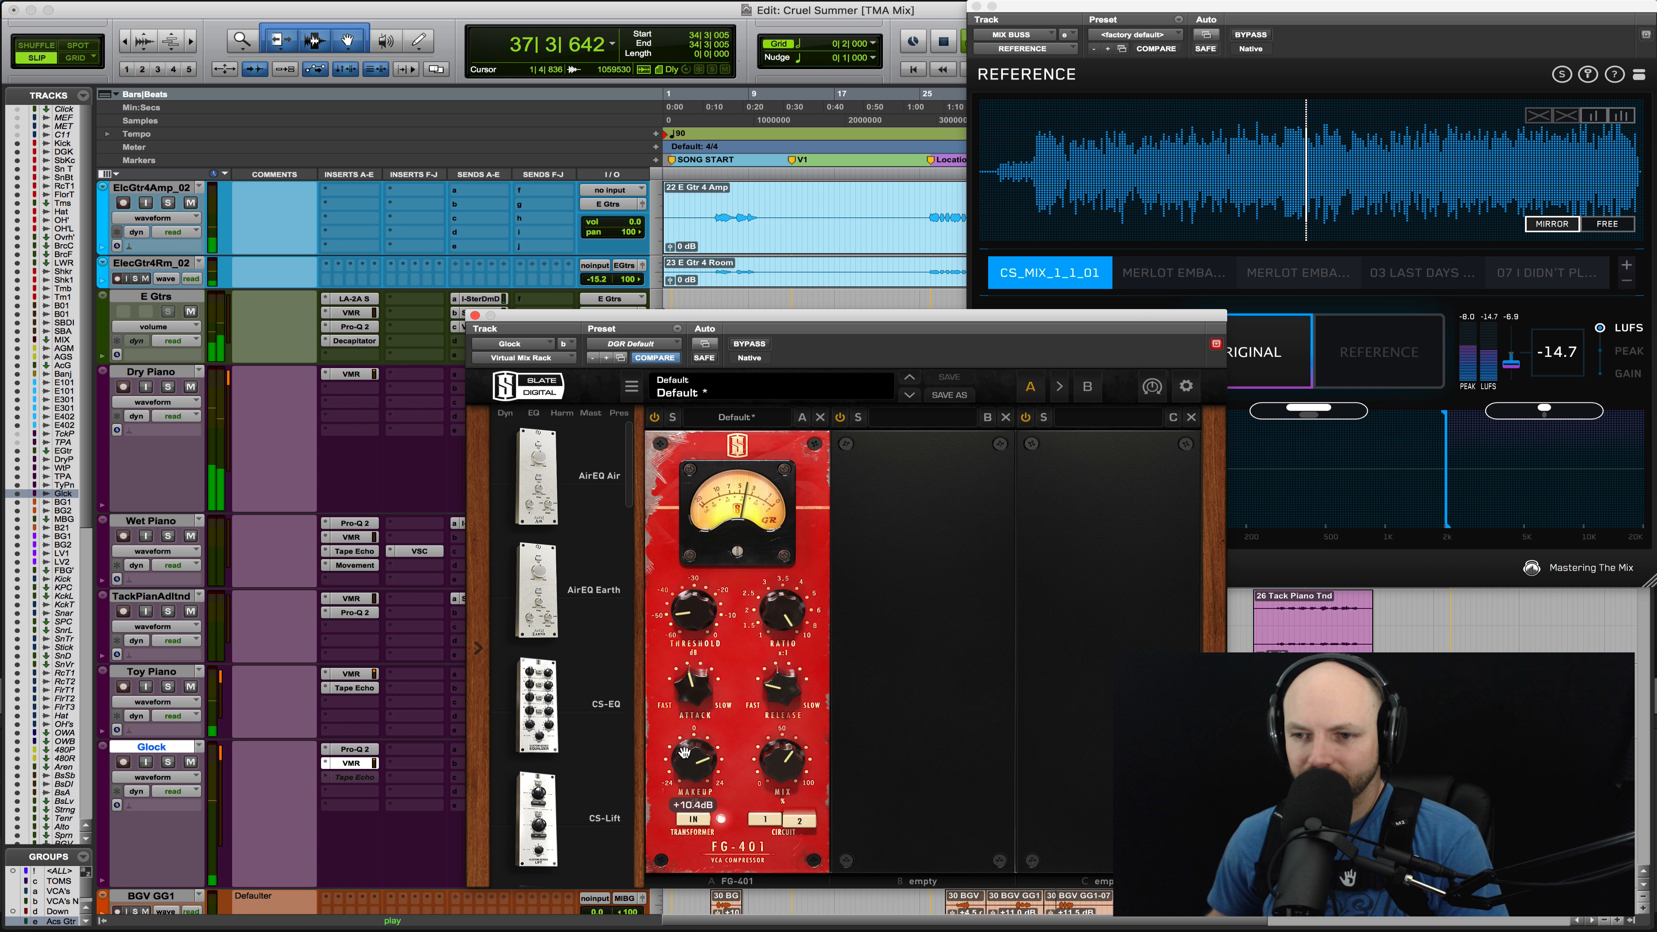
{"action": "left_click", "coordinate": [475, 316]}
{"action": "key", "text": "space"}
Narrow the Glock track's pan to 36 while auditioning the mix from 33|2|342
{"action": "left_click", "coordinate": [625, 791]}
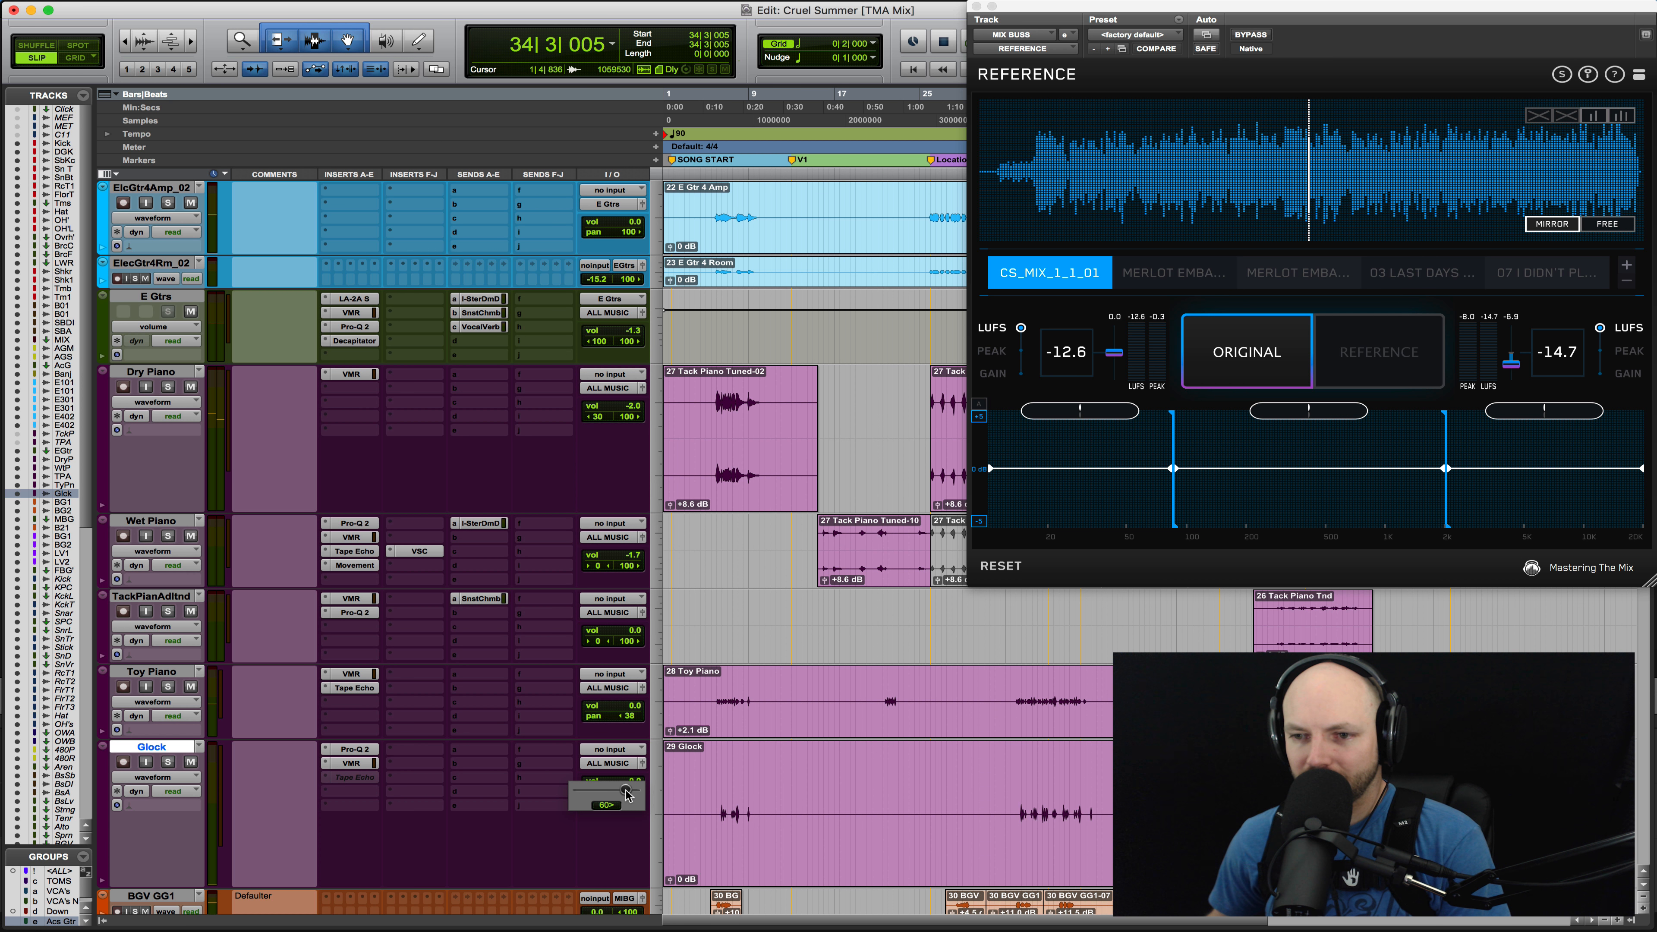
{"action": "left_click_drag", "start_coordinate": [620, 797], "coordinate": [620, 797]}
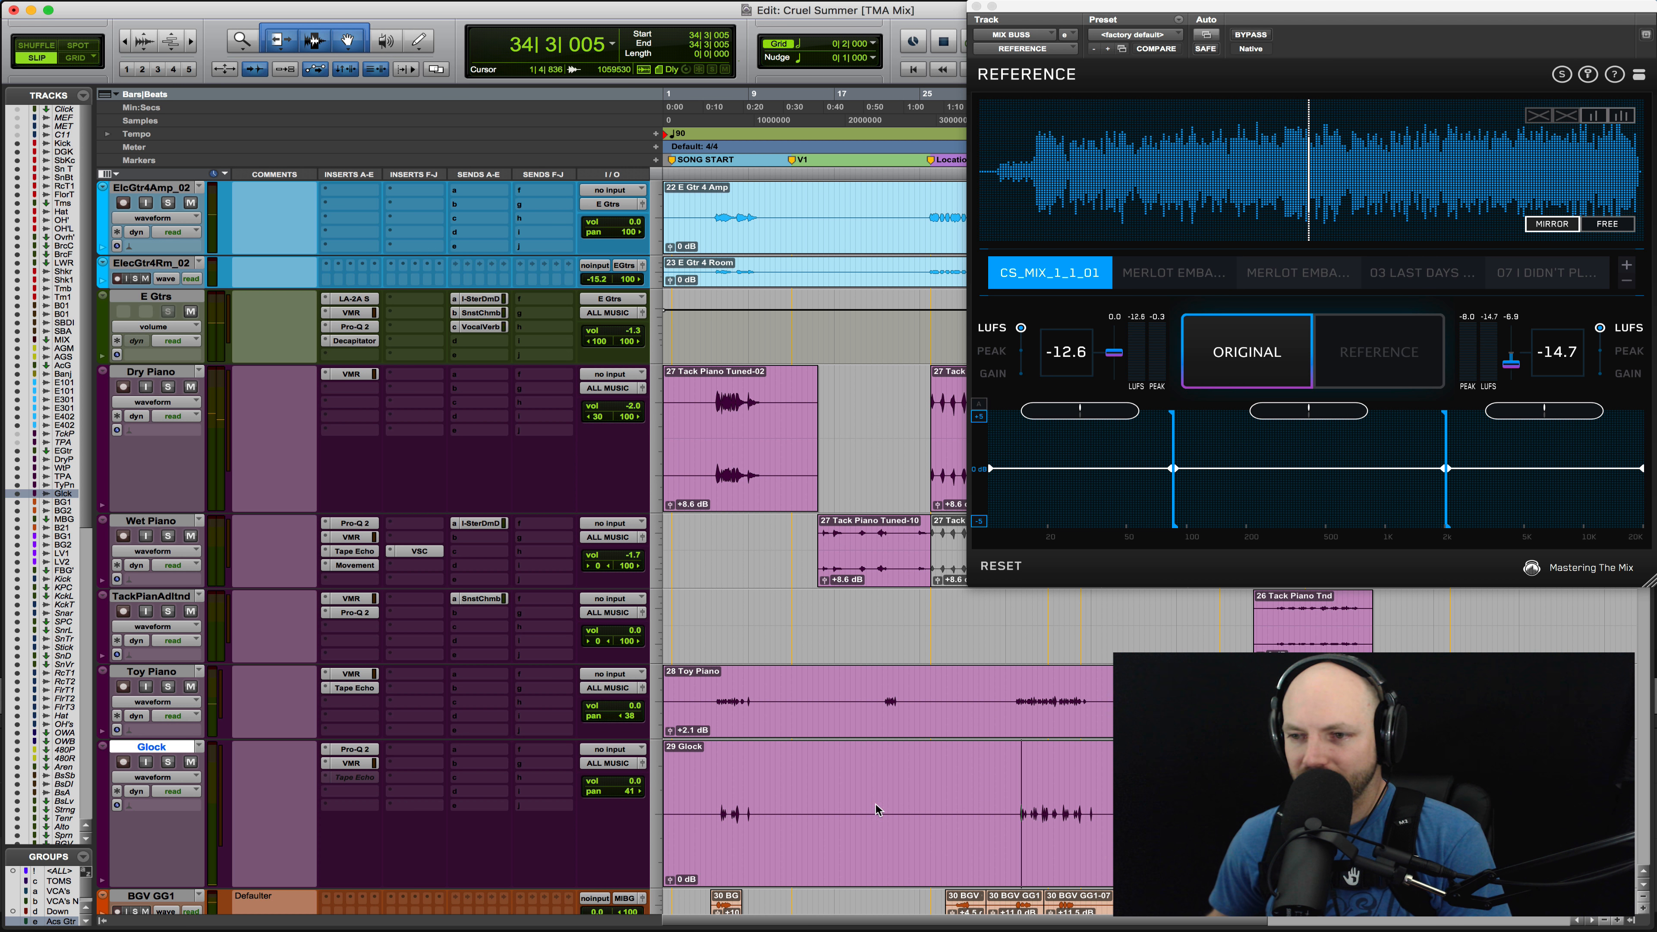
{"action": "left_click", "coordinate": [1010, 787]}
{"action": "key", "text": "space"}
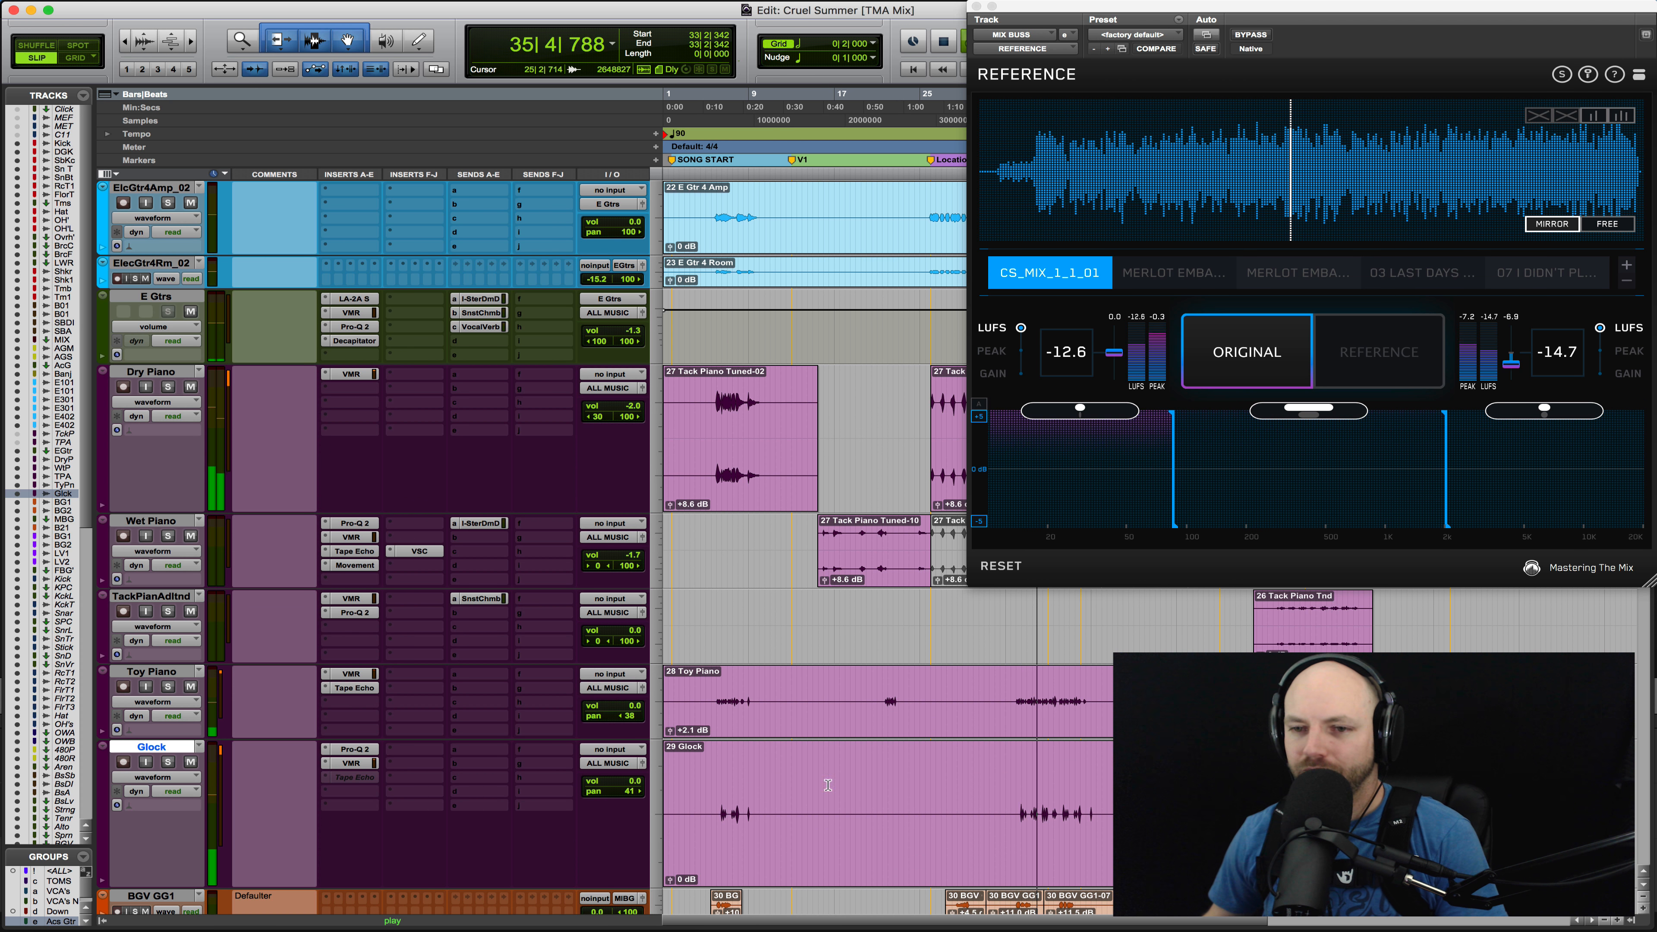
{"action": "left_click", "coordinate": [628, 792]}
{"action": "left_click_drag", "start_coordinate": [624, 796], "coordinate": [624, 797]}
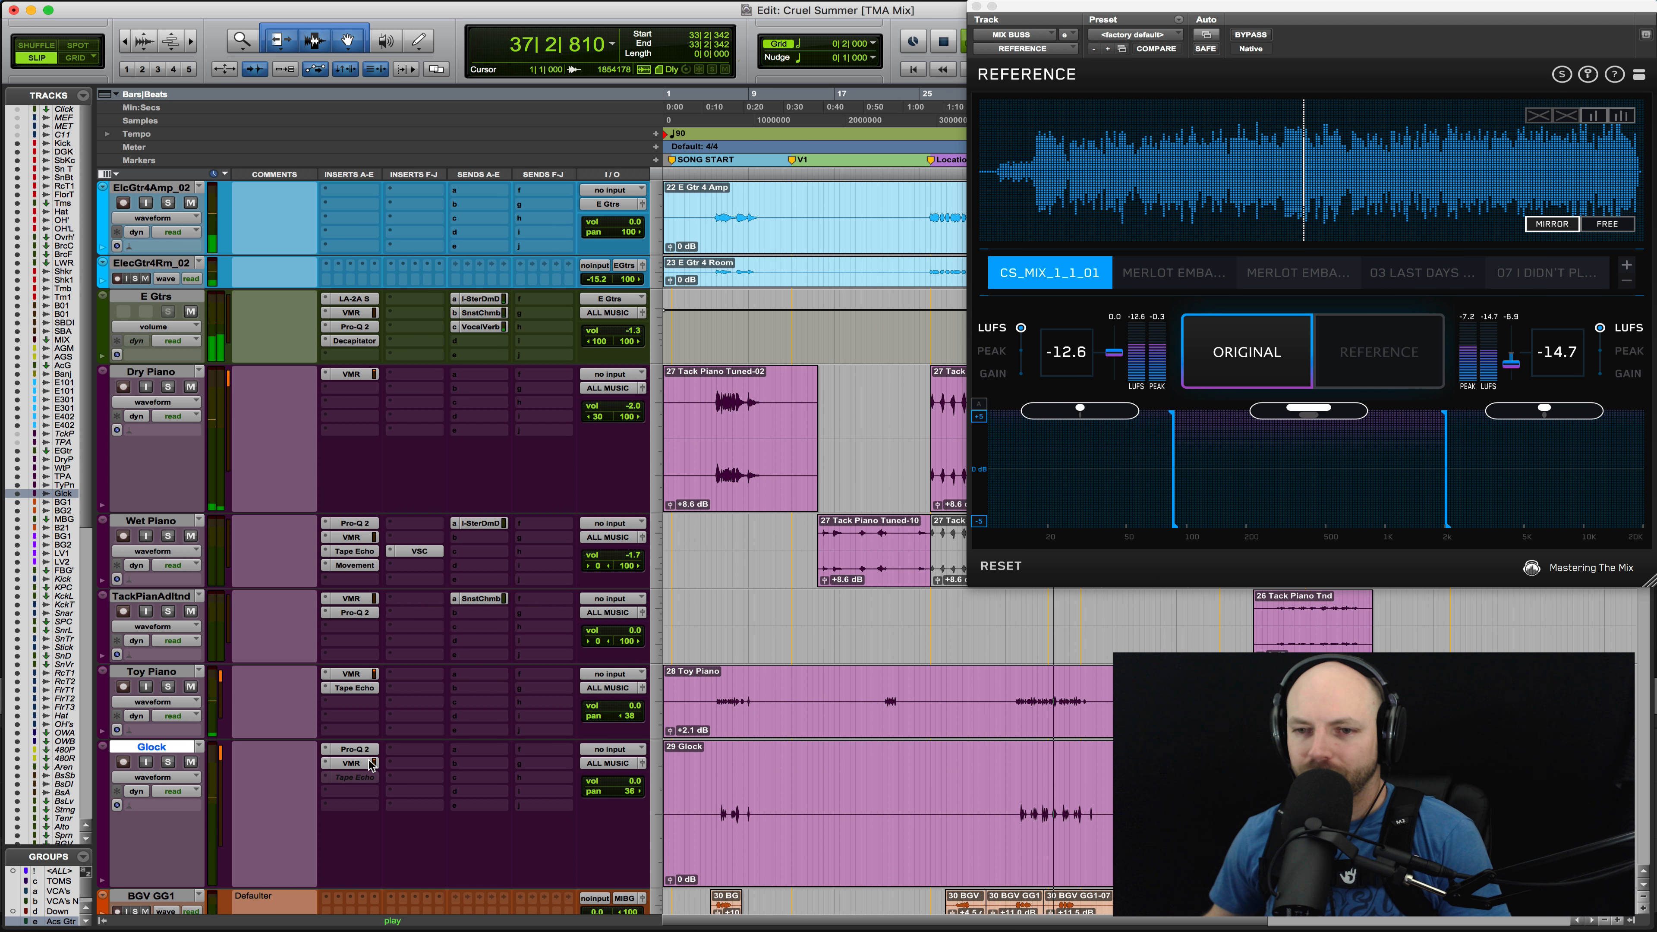
Raise the makeup gain of Glock's FG-401 to +12.5 dB and replay the section
{"action": "left_click", "coordinate": [351, 763]}
{"action": "key", "text": "space"}
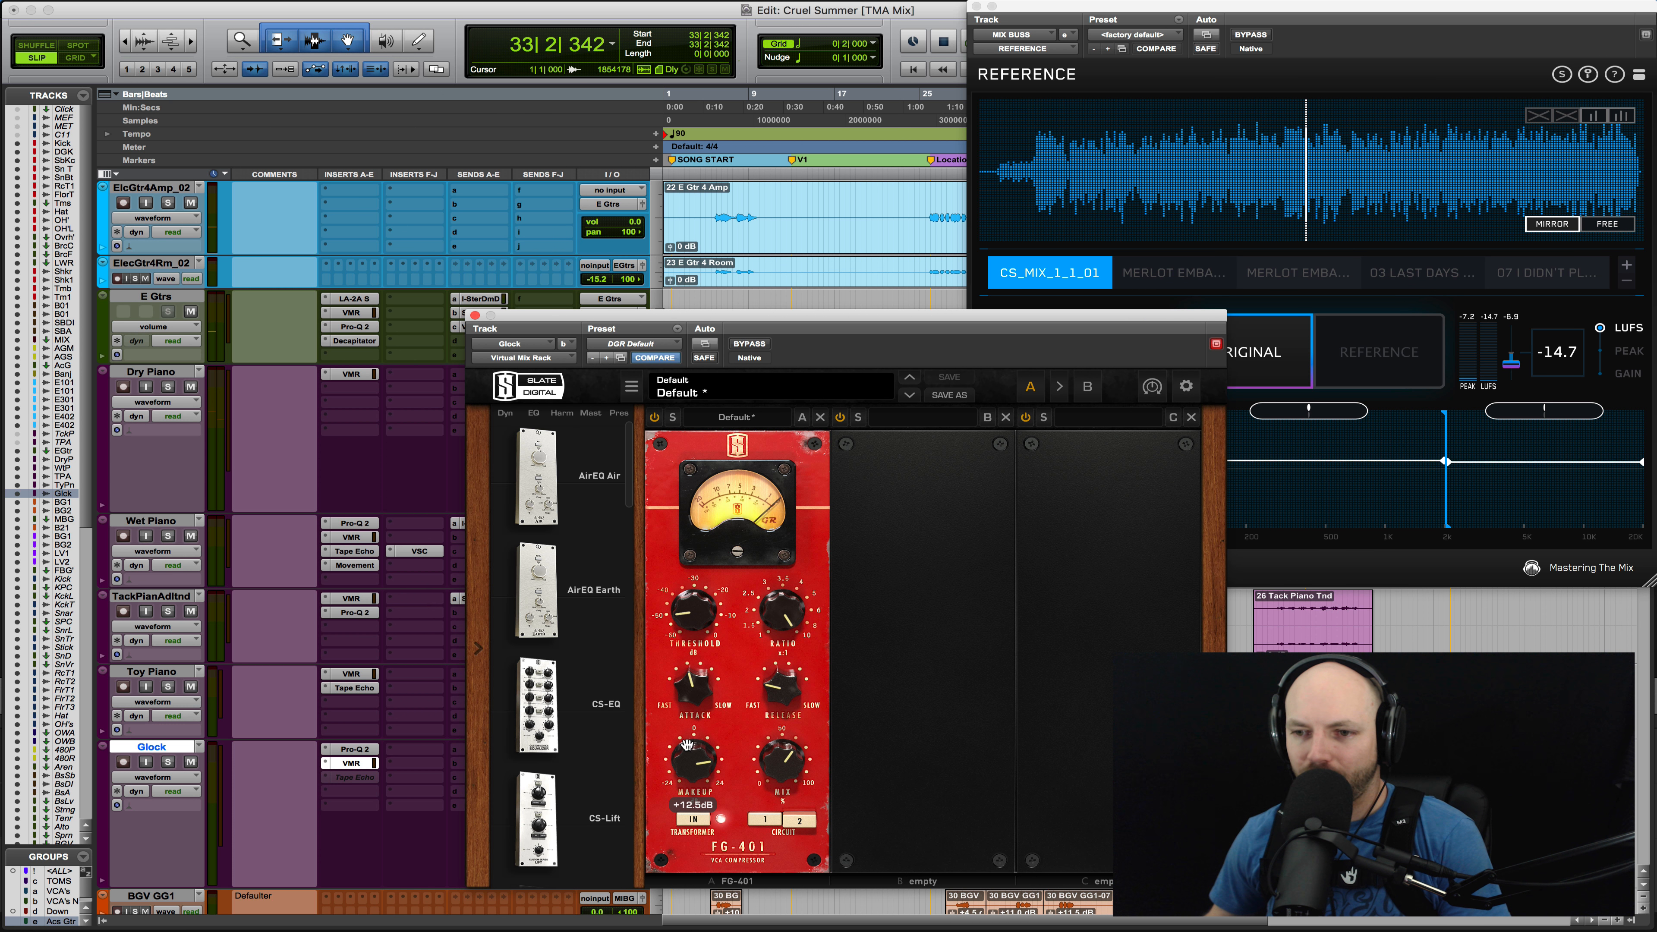
{"action": "key", "text": "space"}
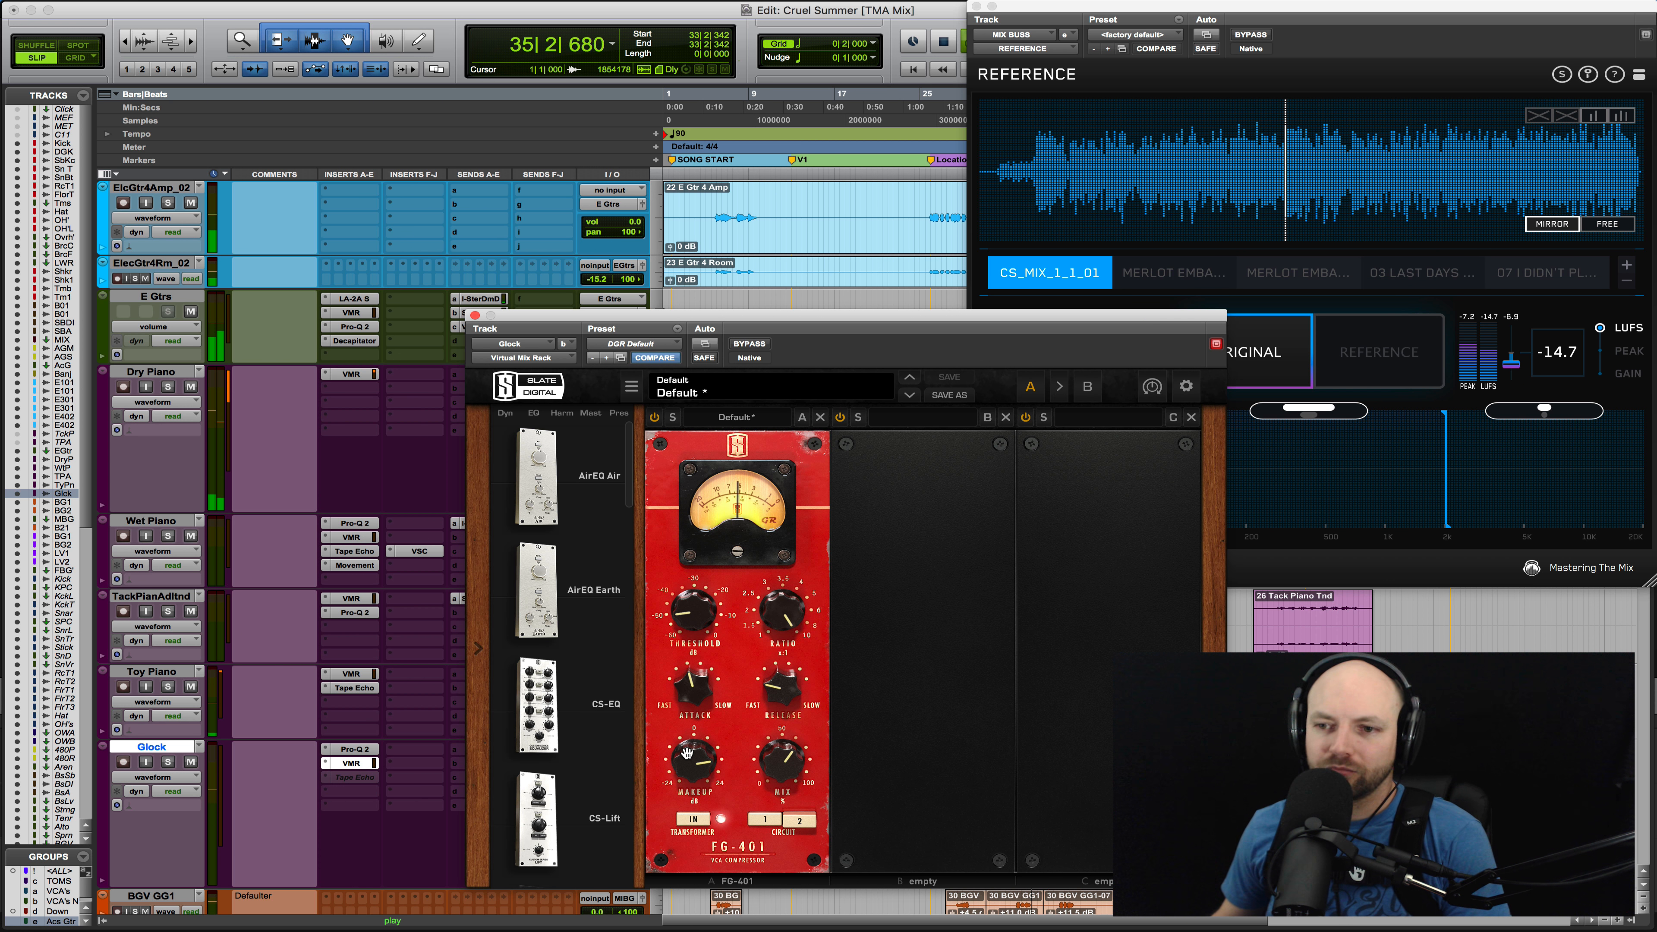
Compare the mix with the CS_MIX_1_1_01 reference and lower the mix amount of Glock's FG-401
{"action": "left_click", "coordinate": [1279, 349]}
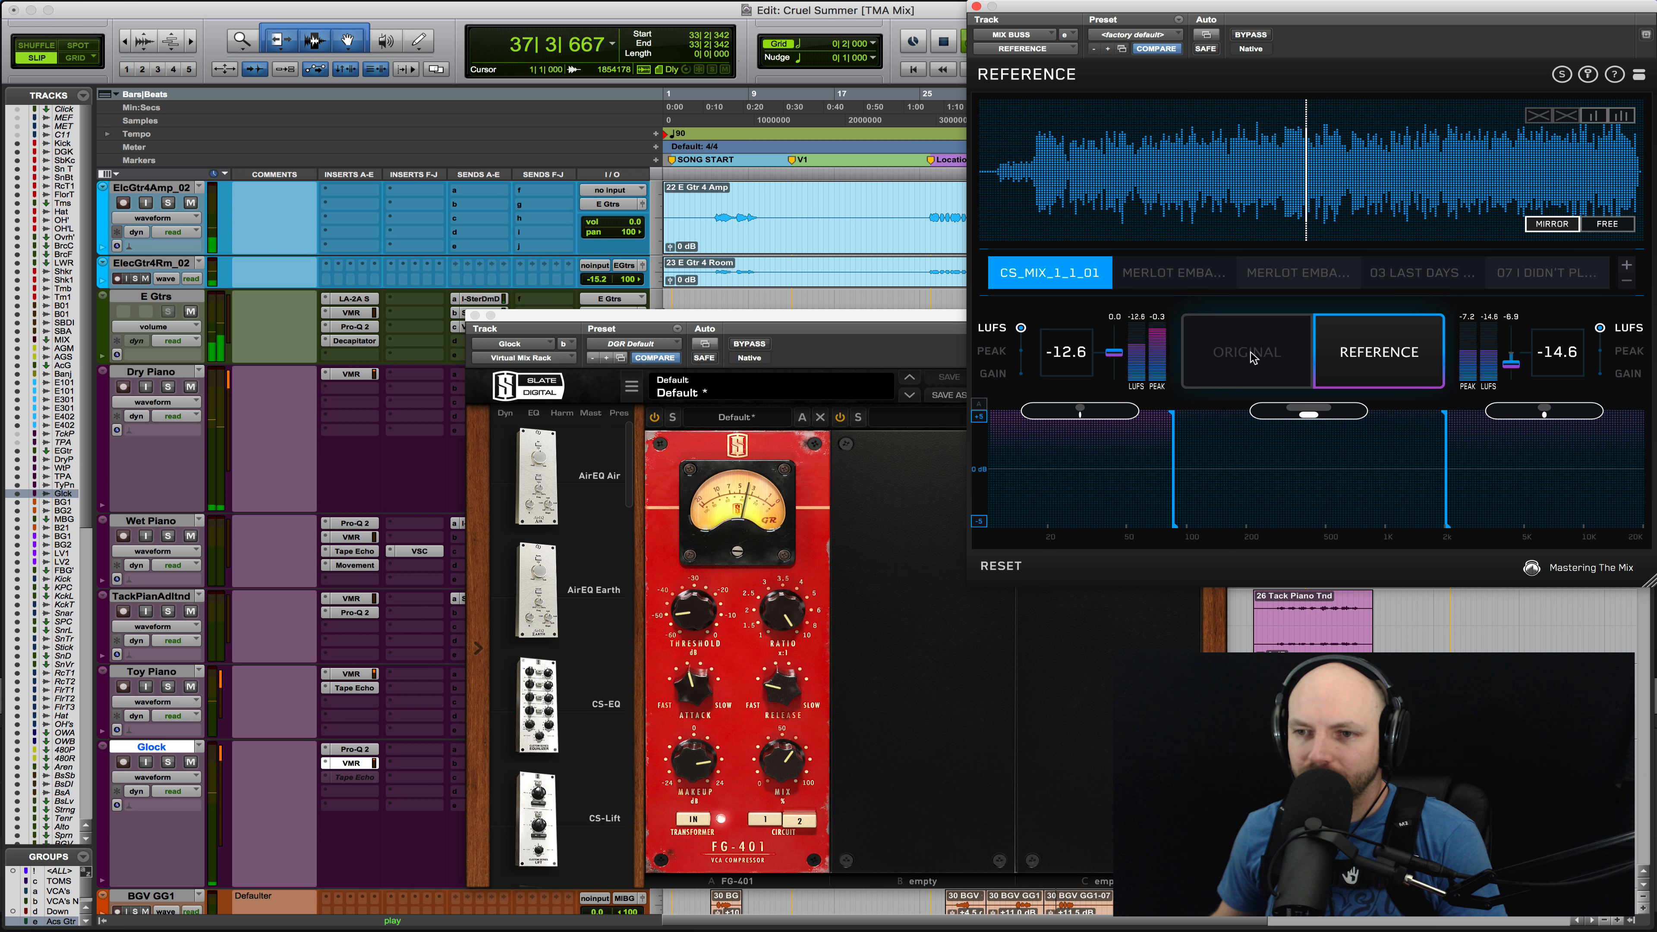
{"action": "left_click", "coordinate": [1206, 365]}
{"action": "left_click_drag", "start_coordinate": [792, 771], "coordinate": [779, 802]}
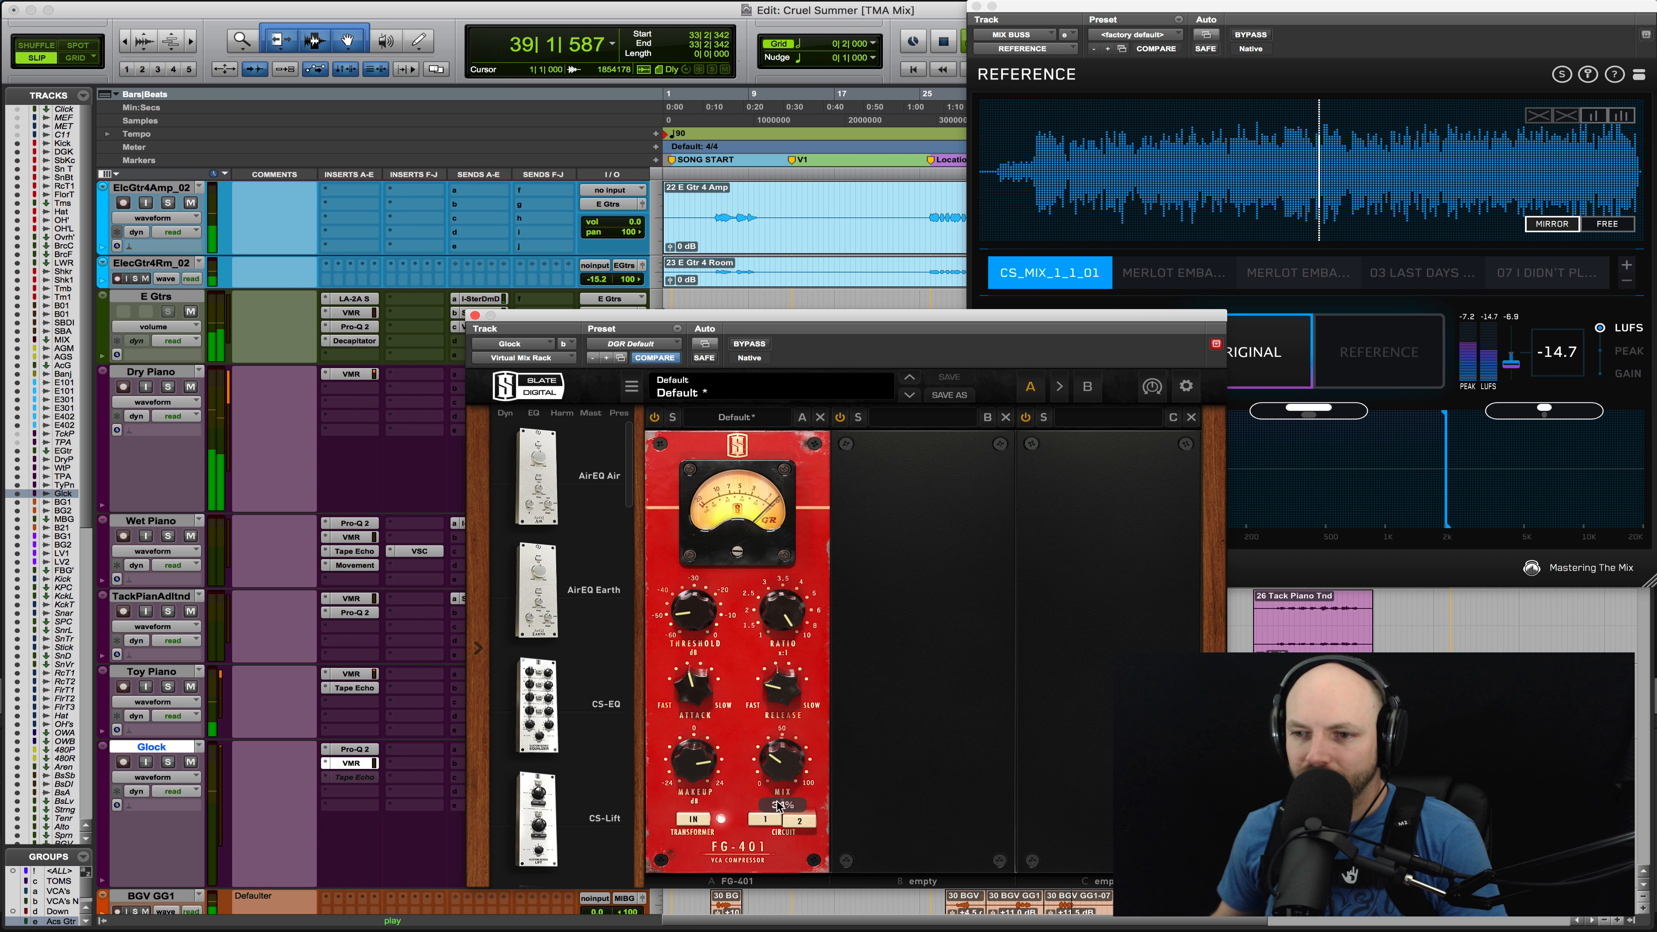
{"action": "mouse_move", "coordinate": [700, 772]}
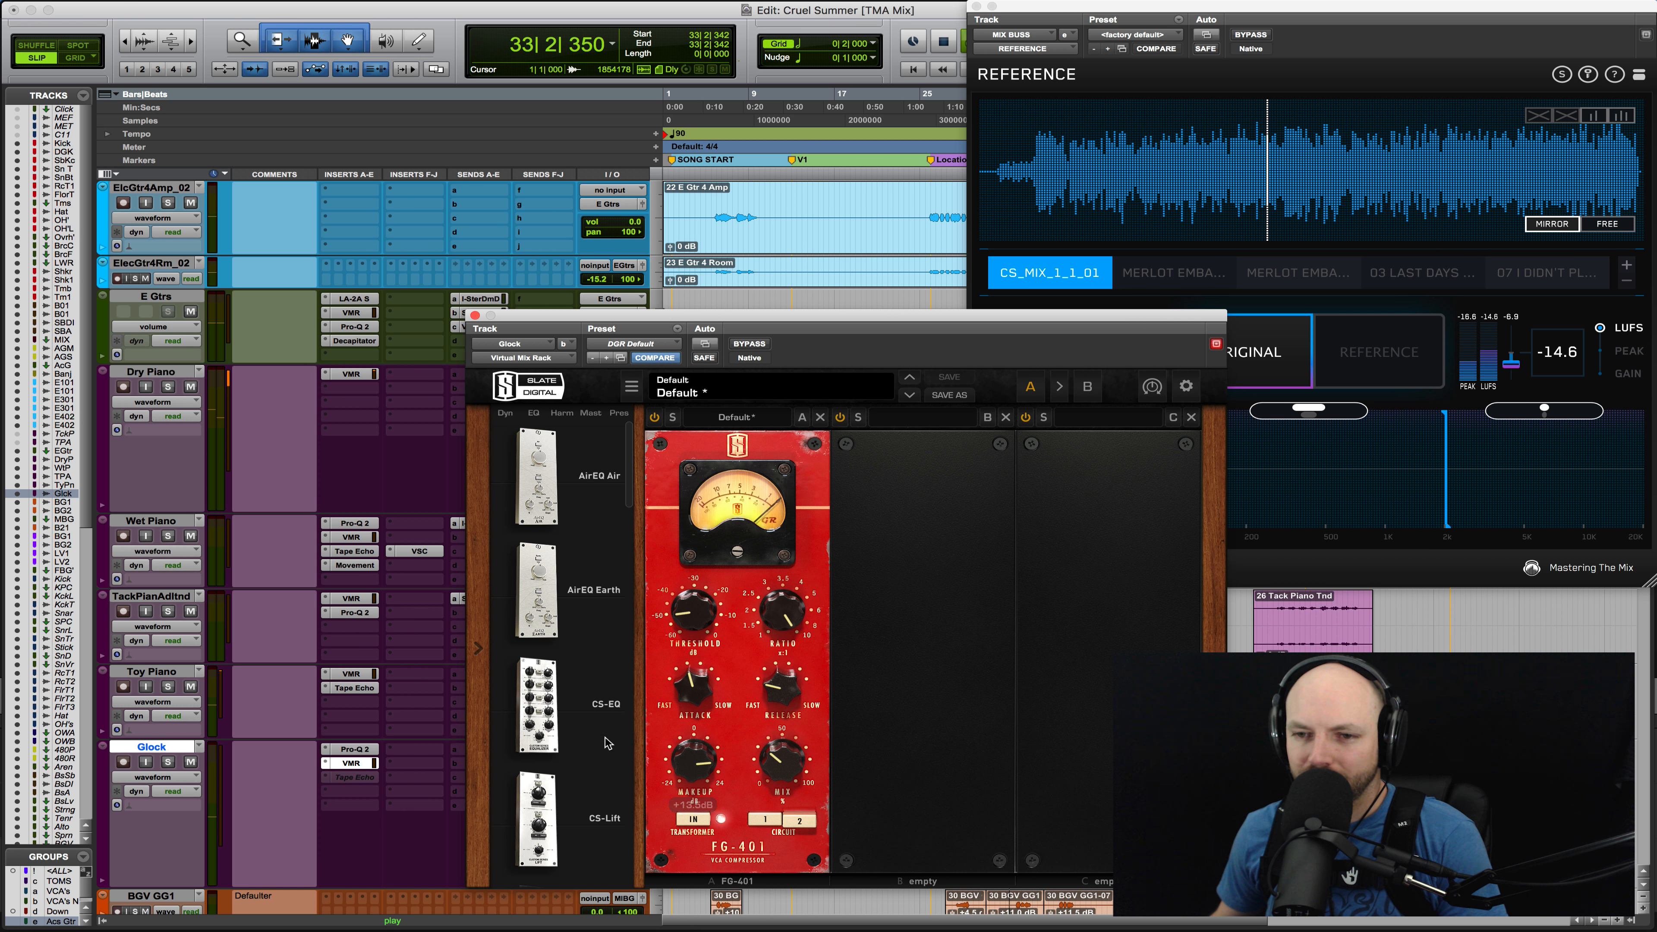
{"action": "left_click", "coordinate": [475, 316]}
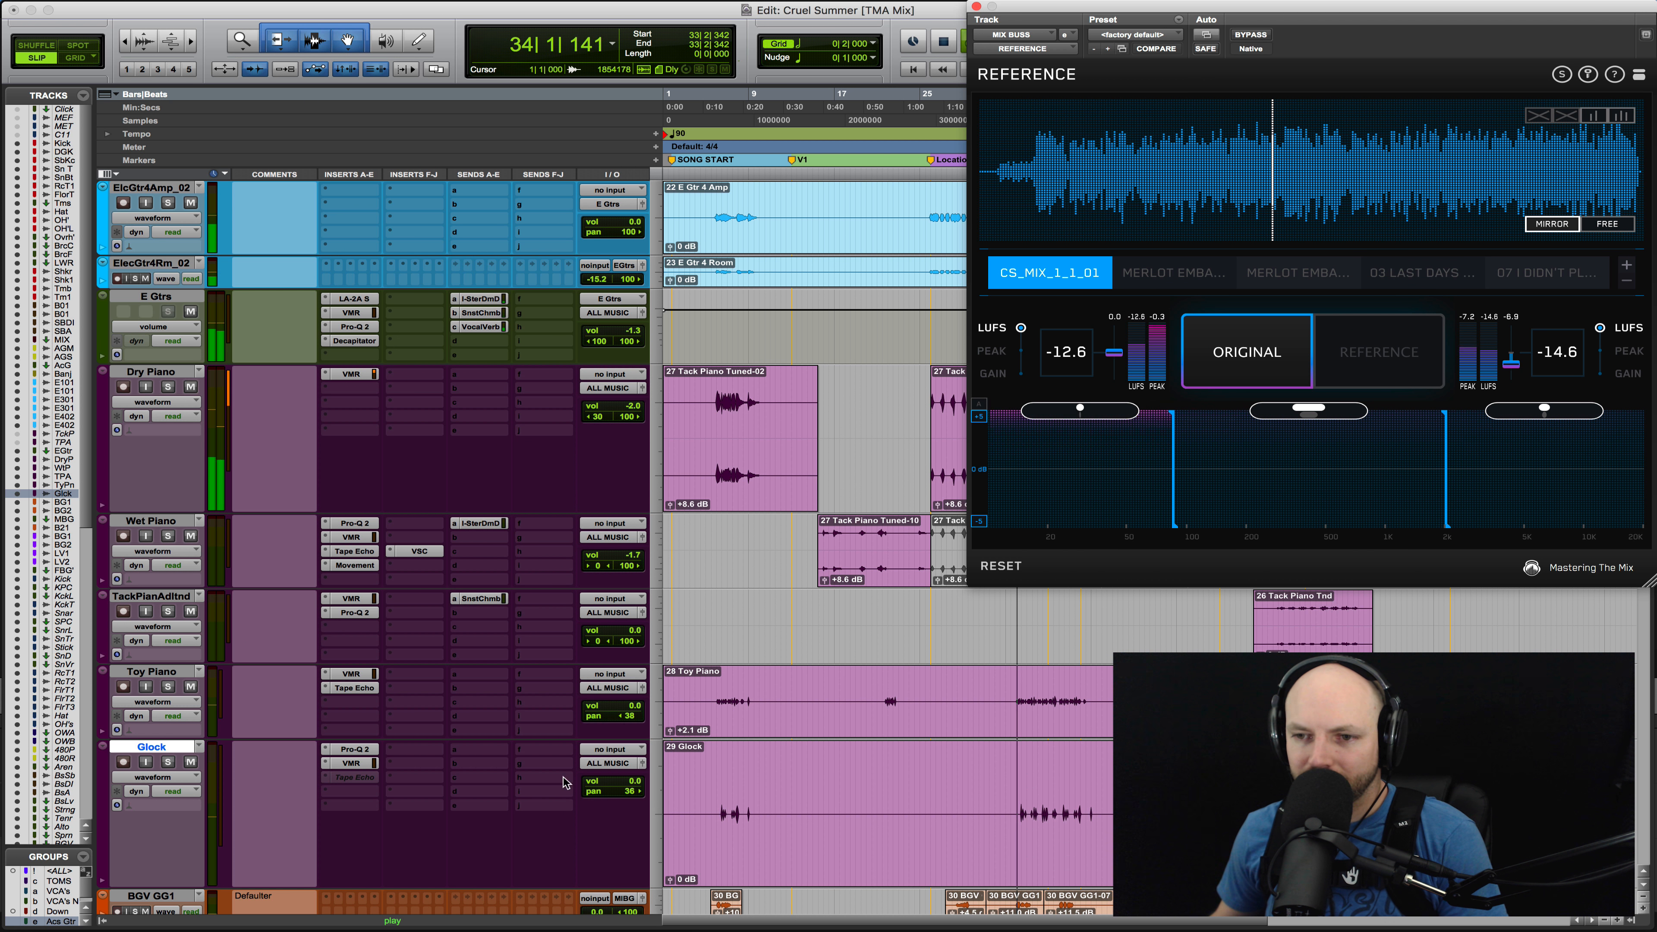
Set the Glock track's volume to +1.2 and pan to 63, and review its Pro-Q 2 curve after playback
{"action": "left_click_drag", "start_coordinate": [619, 786], "coordinate": [641, 797]}
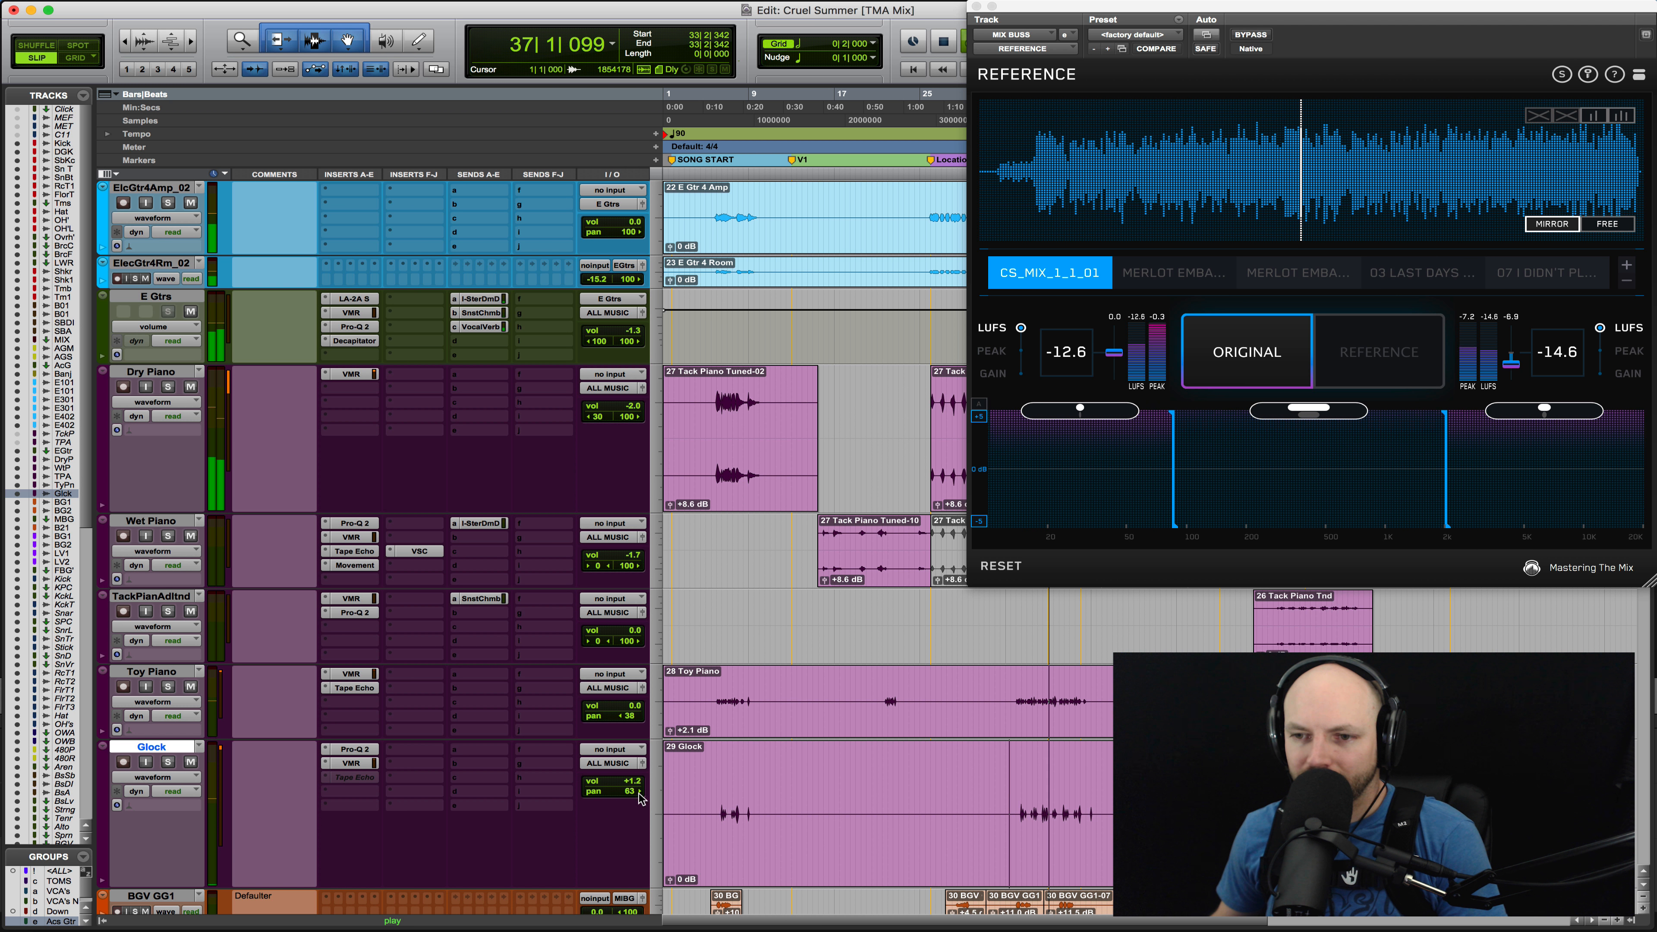
{"action": "key", "text": "space"}
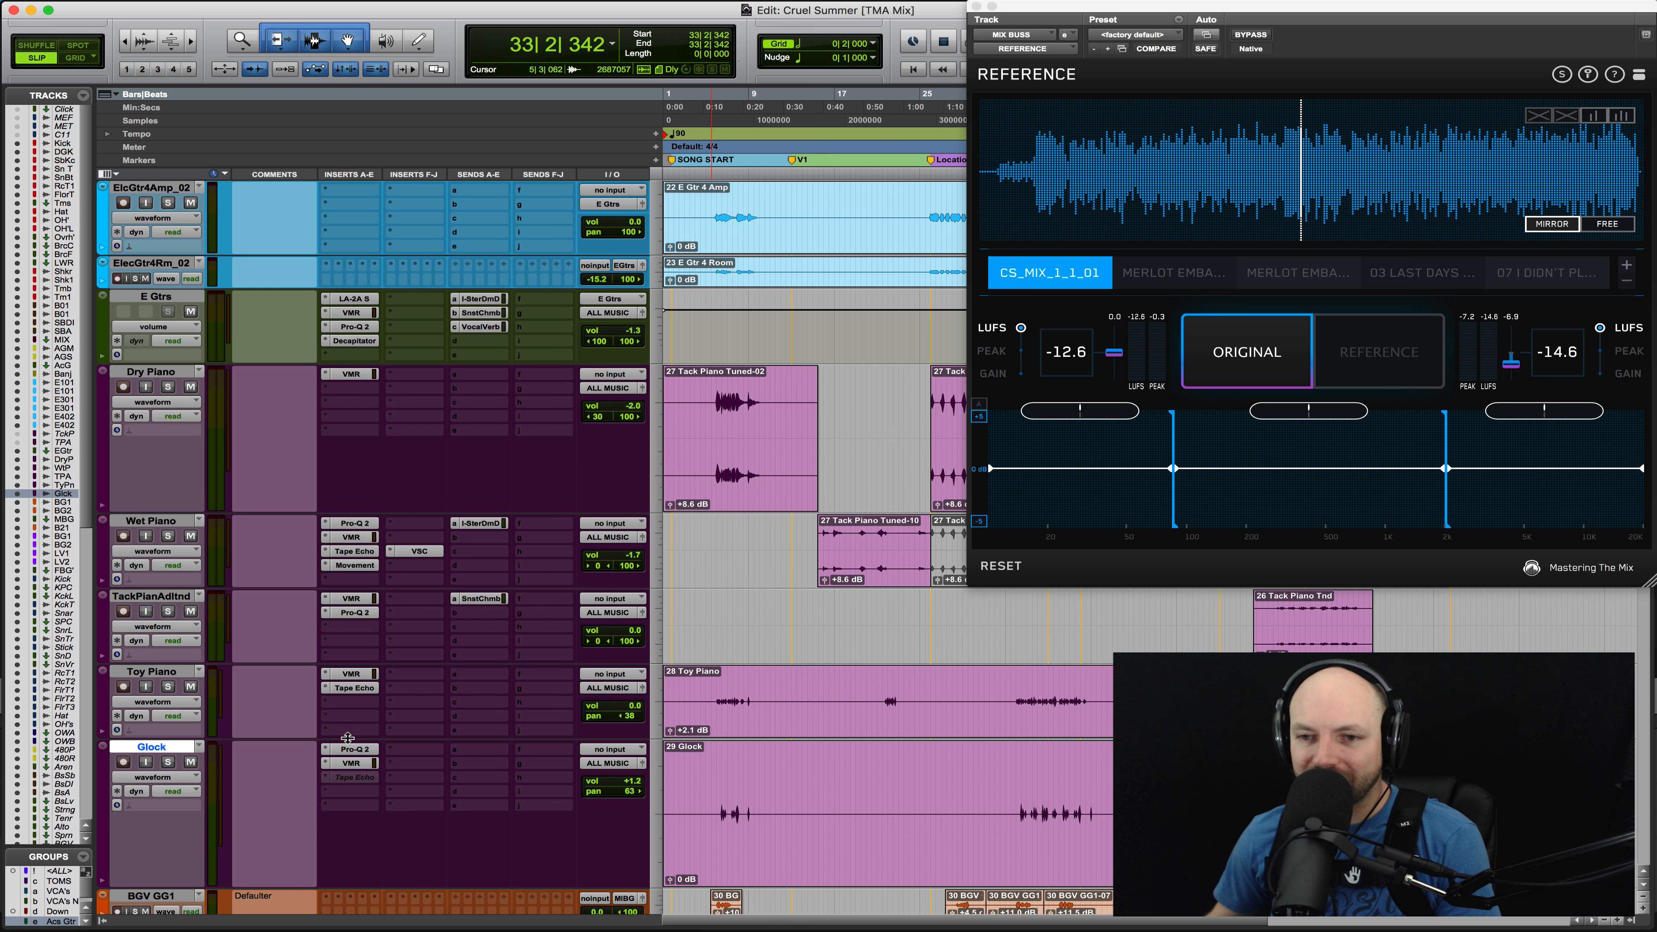
{"action": "left_click", "coordinate": [363, 752]}
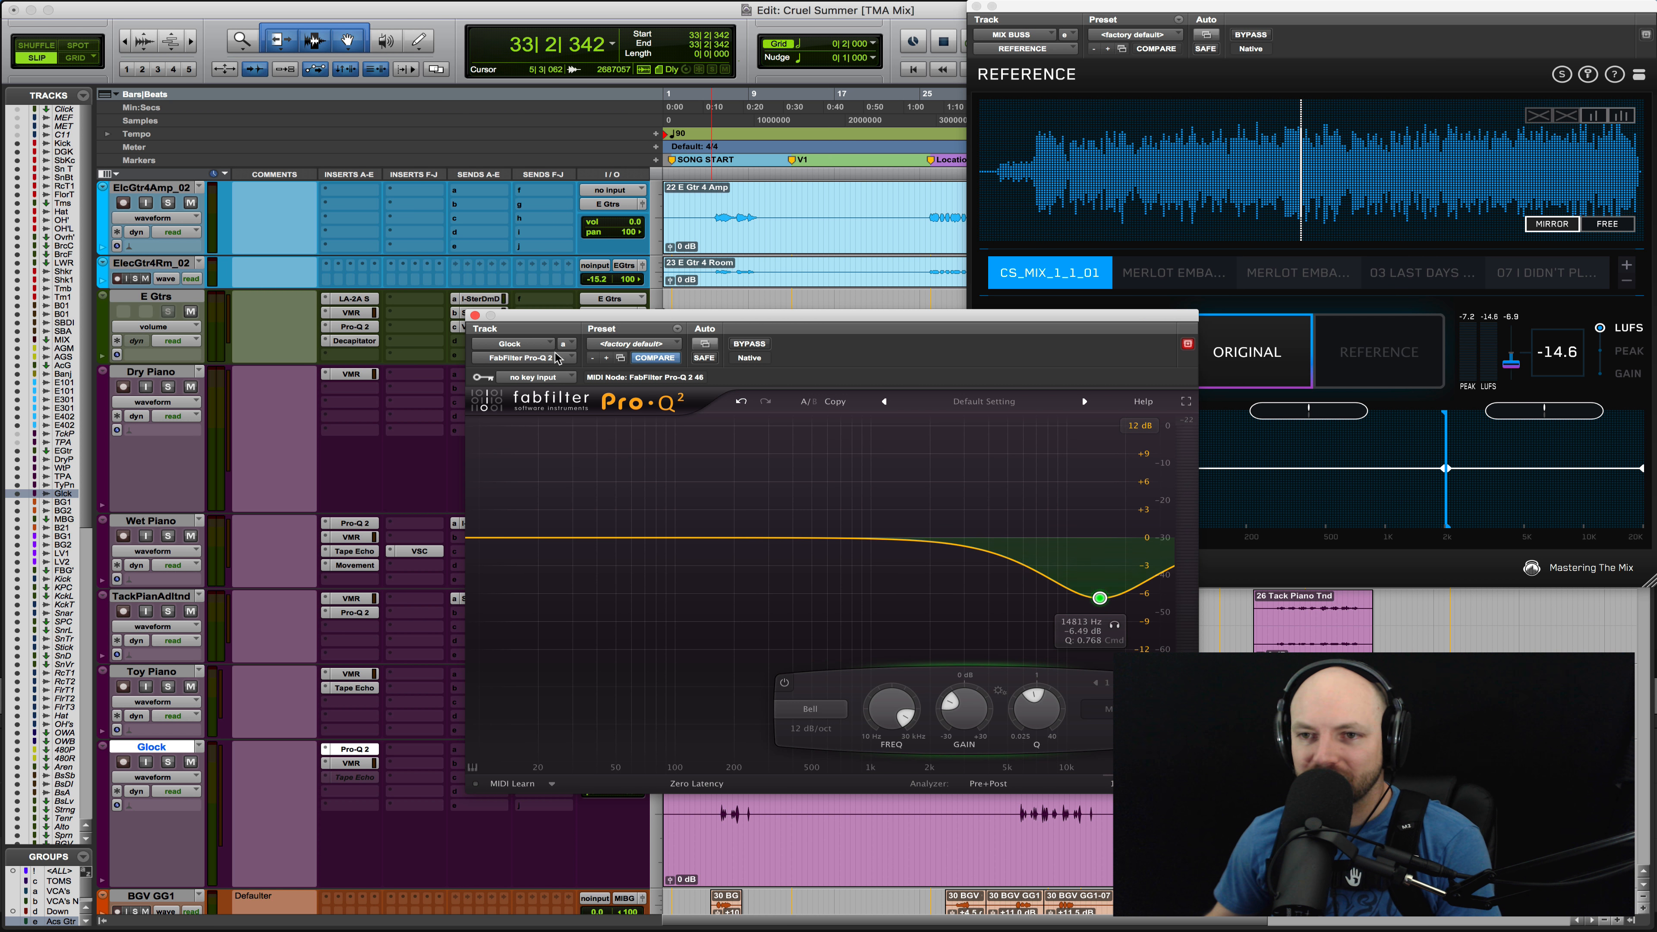
{"action": "left_click", "coordinate": [475, 315]}
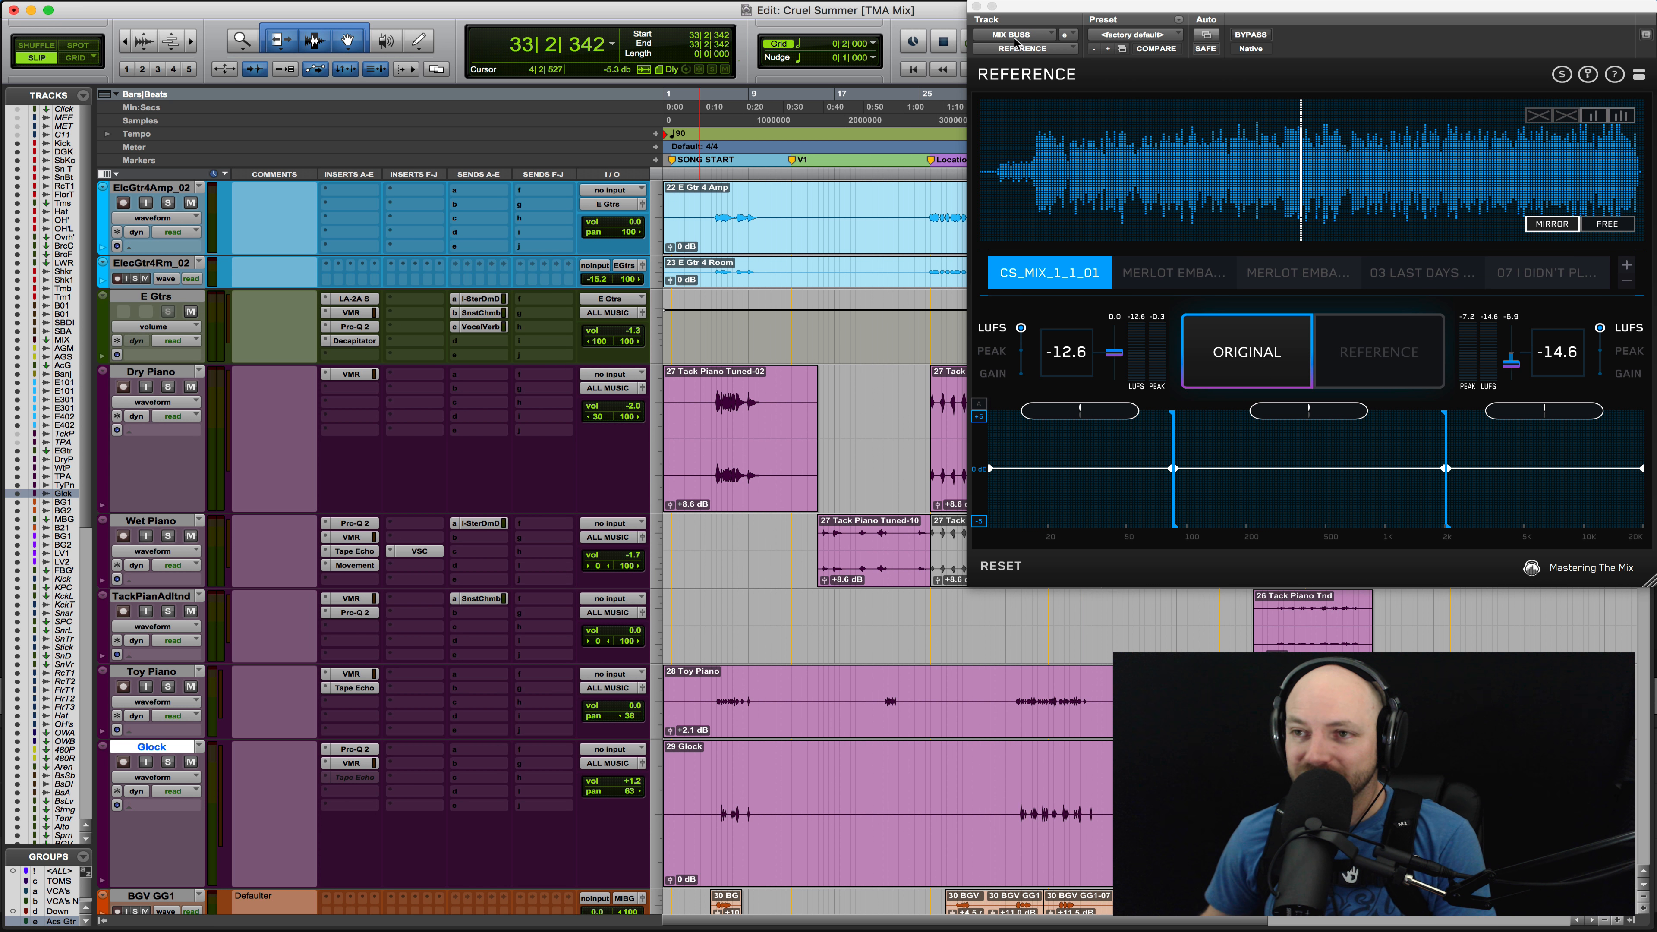
Make the REFERENCE plug-in on MIX BUSS inactive and return the playback position to the session start
{"action": "left_click", "coordinate": [1008, 51], "text": "ctrl+super"}
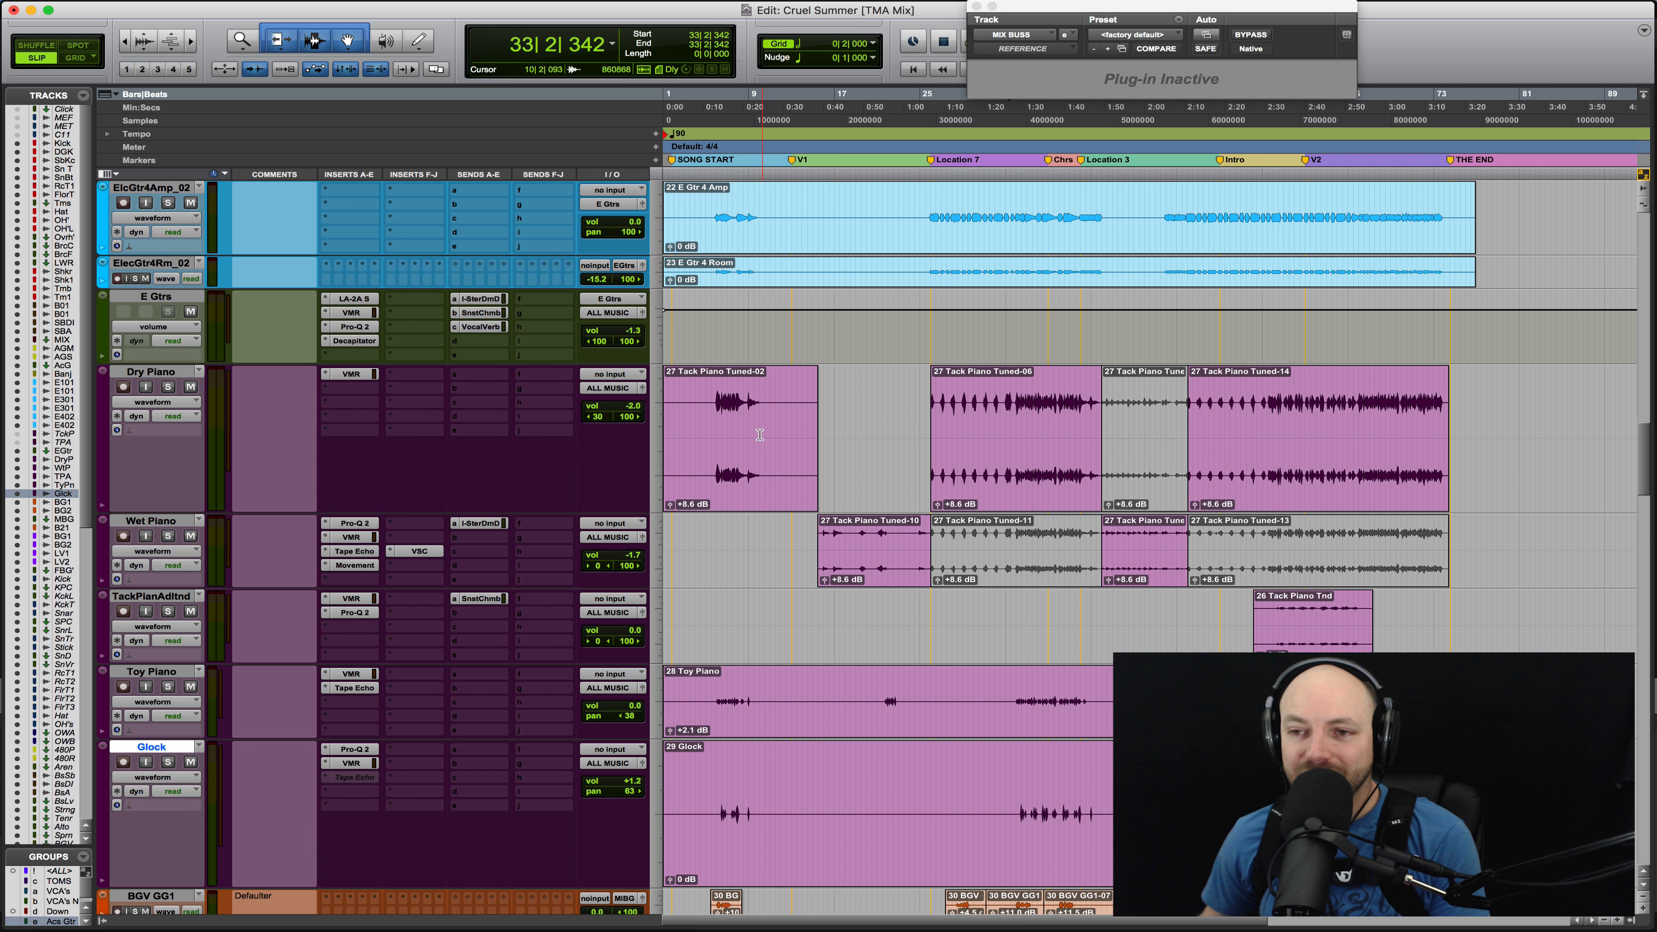
{"action": "left_click", "coordinate": [710, 433]}
{"action": "key", "text": "Return"}
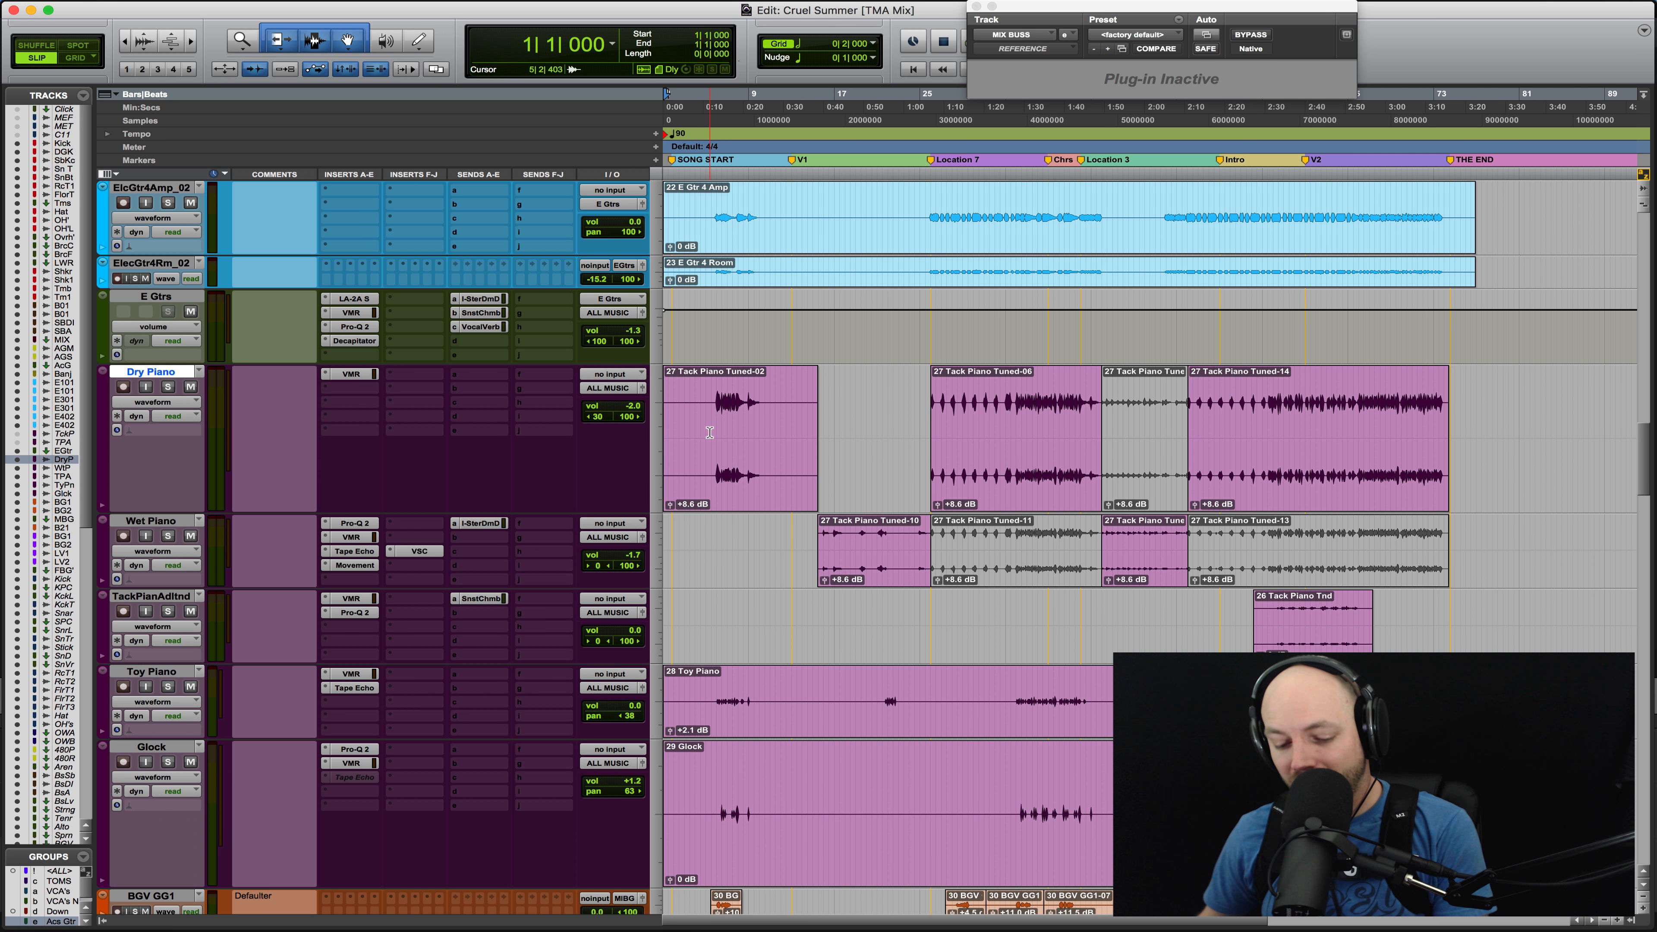
Locate the Cans output track below the mix busses and select it
{"action": "scroll", "coordinate": [460, 492], "scroll_direction": "down", "scroll_amount": 20}
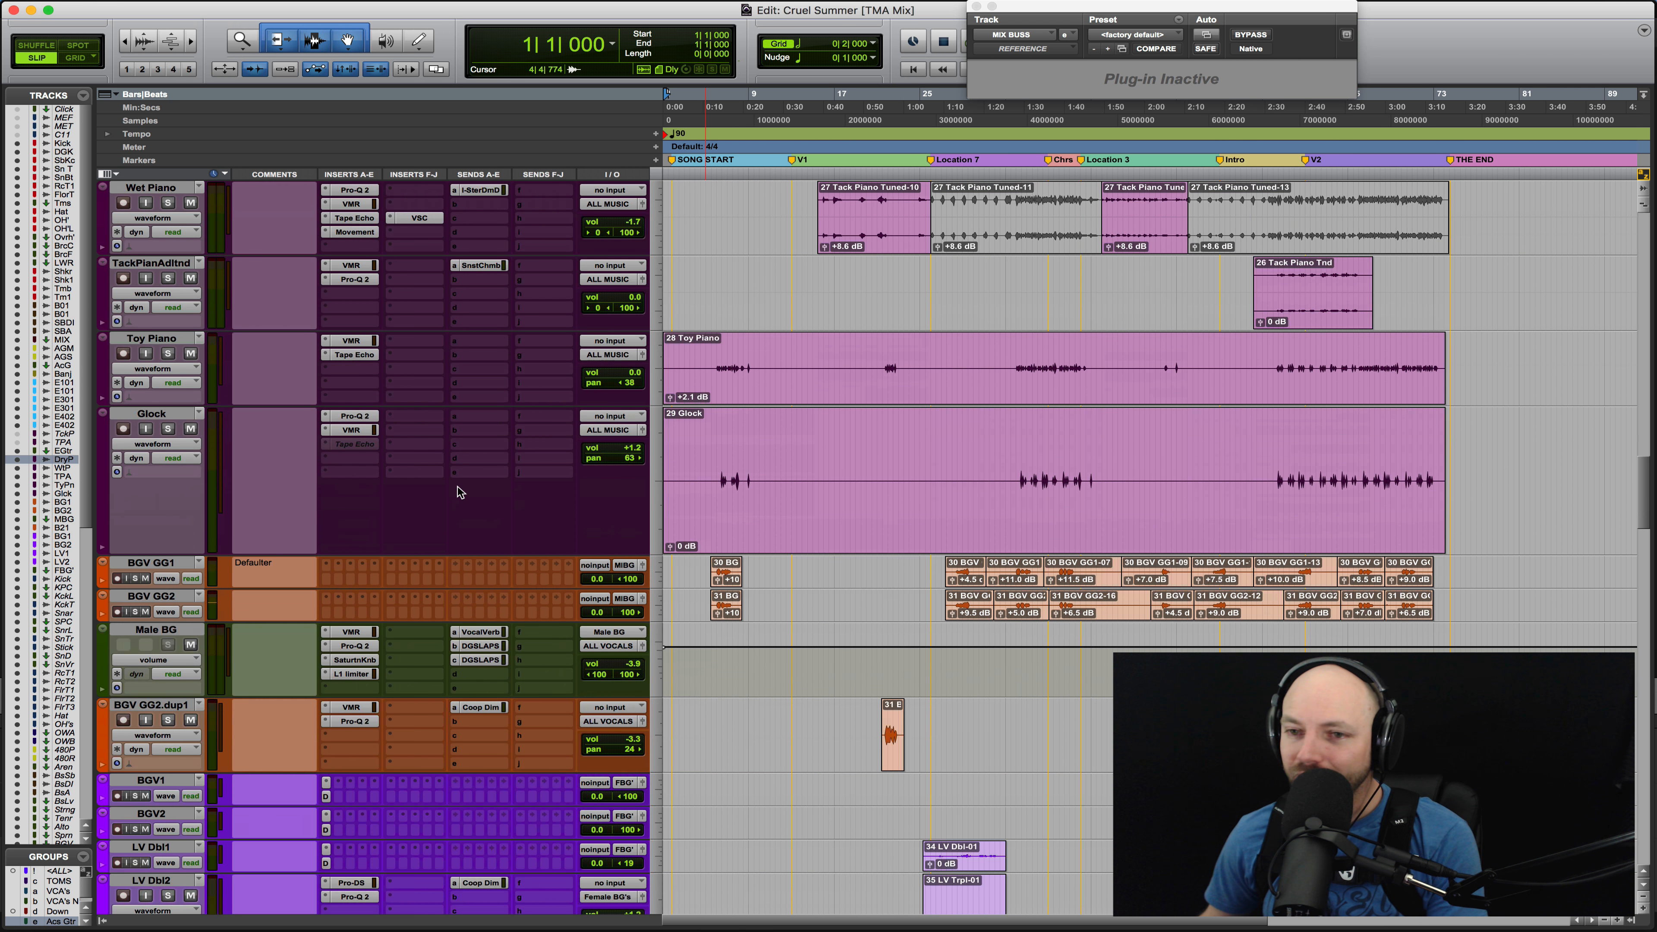
{"action": "scroll", "coordinate": [460, 492], "scroll_direction": "down", "scroll_amount": 20}
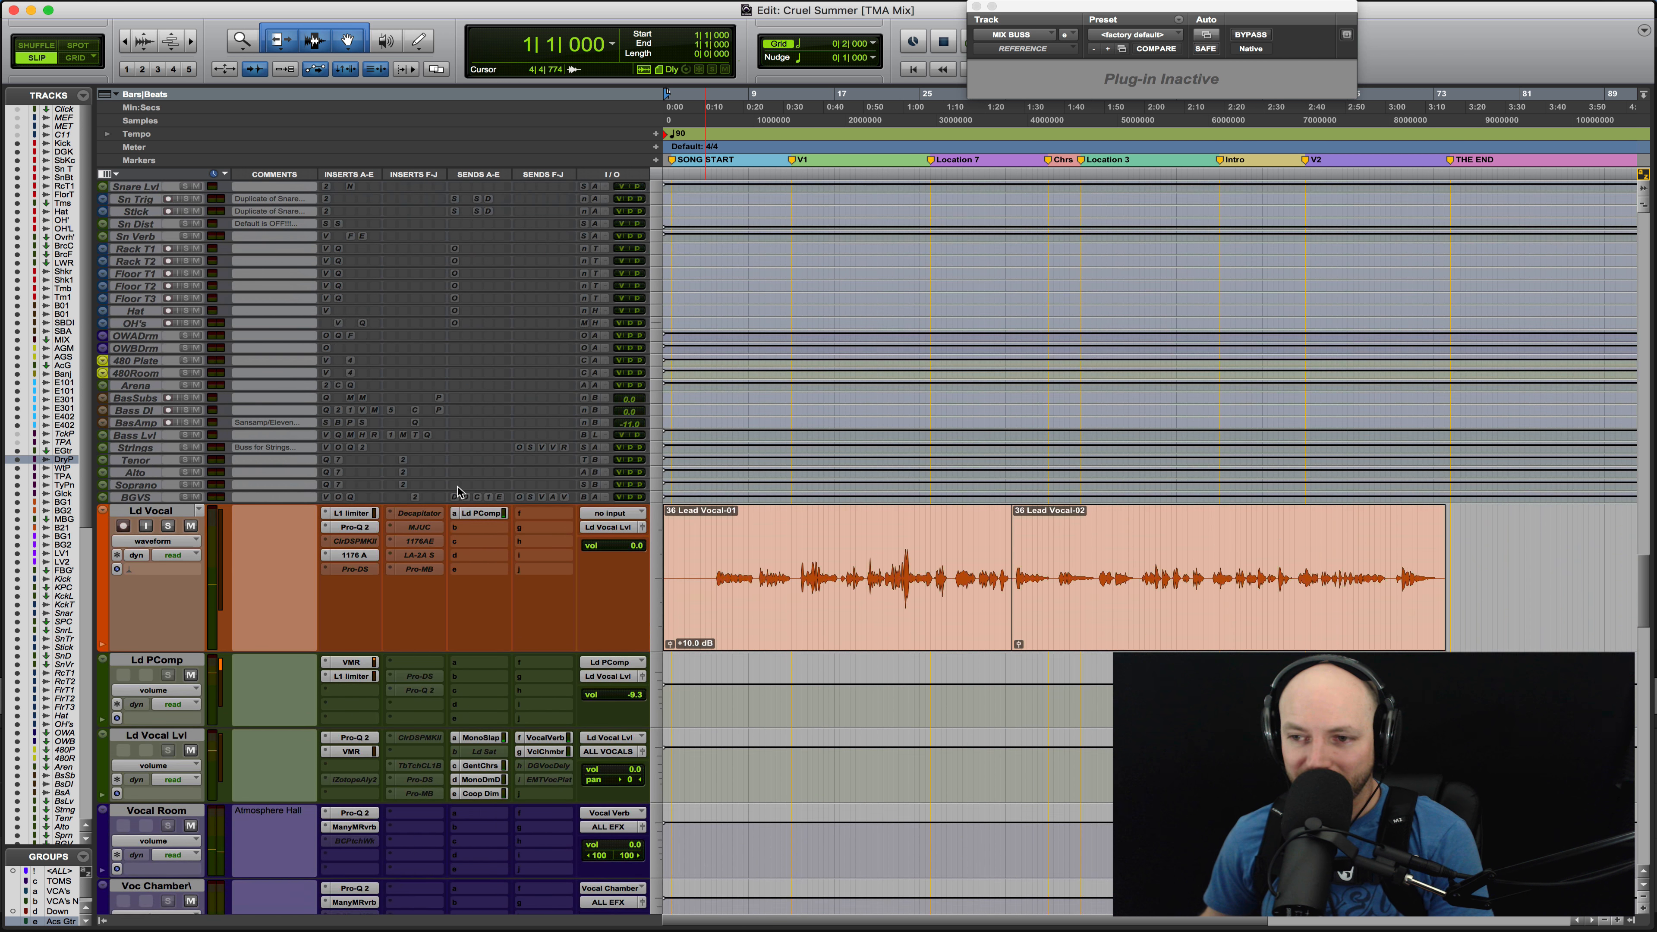
{"action": "scroll", "coordinate": [460, 492], "scroll_direction": "down", "scroll_amount": 6}
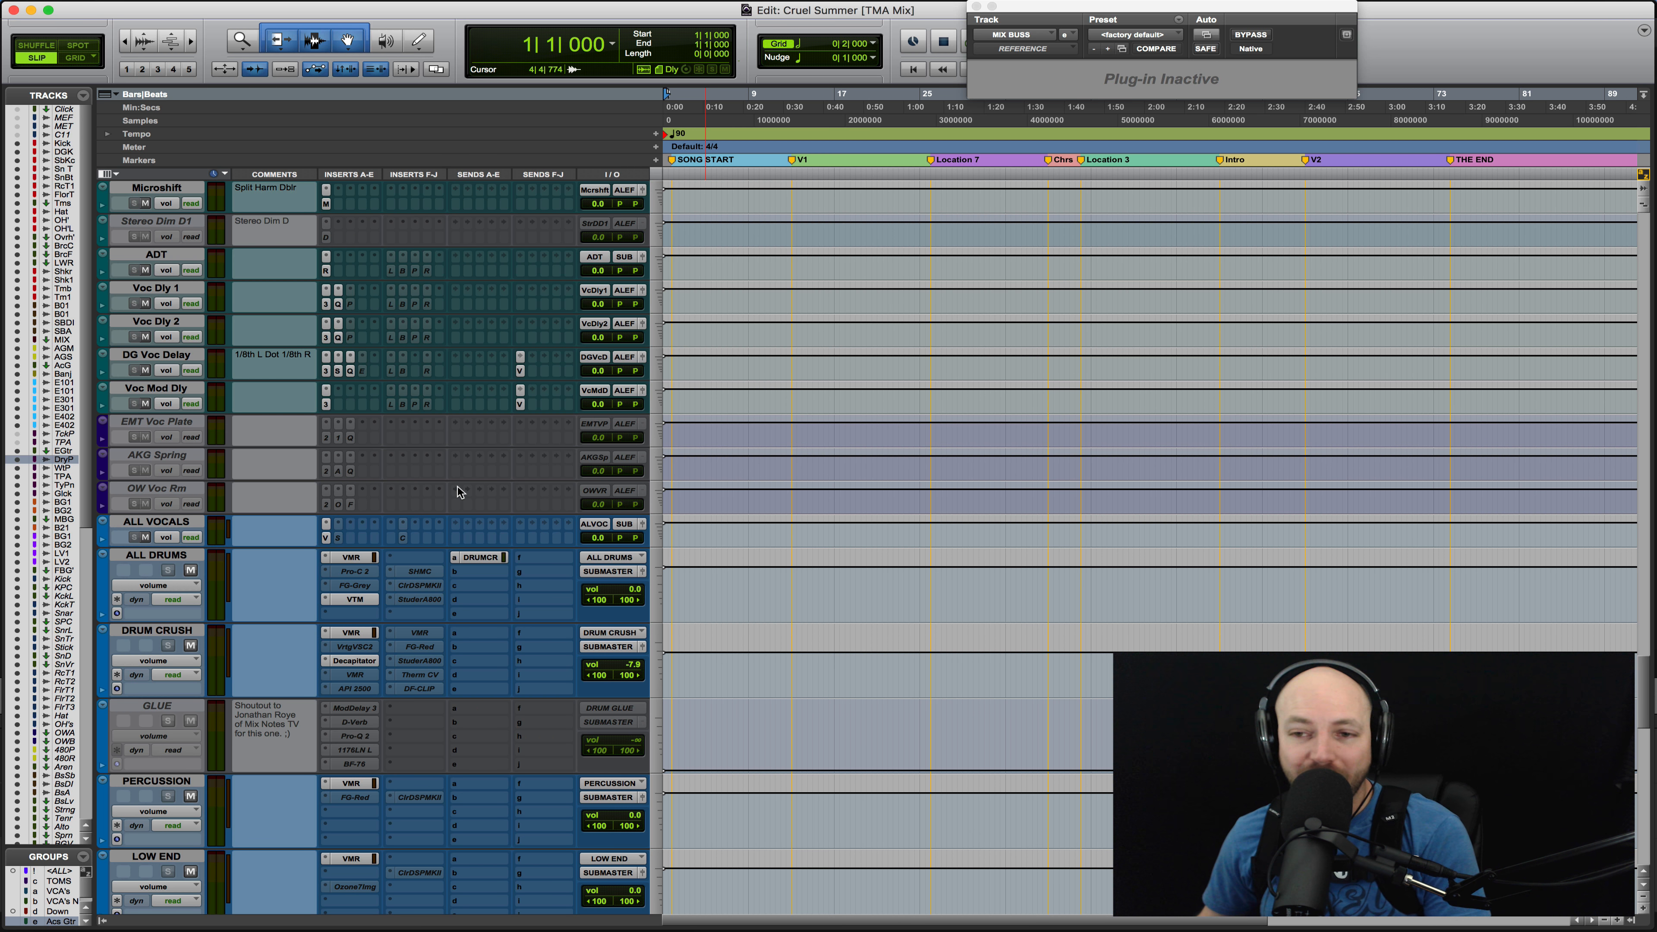
{"action": "scroll", "coordinate": [435, 479], "scroll_direction": "down", "scroll_amount": 6}
{"action": "scroll", "coordinate": [418, 521], "scroll_direction": "down", "scroll_amount": 10}
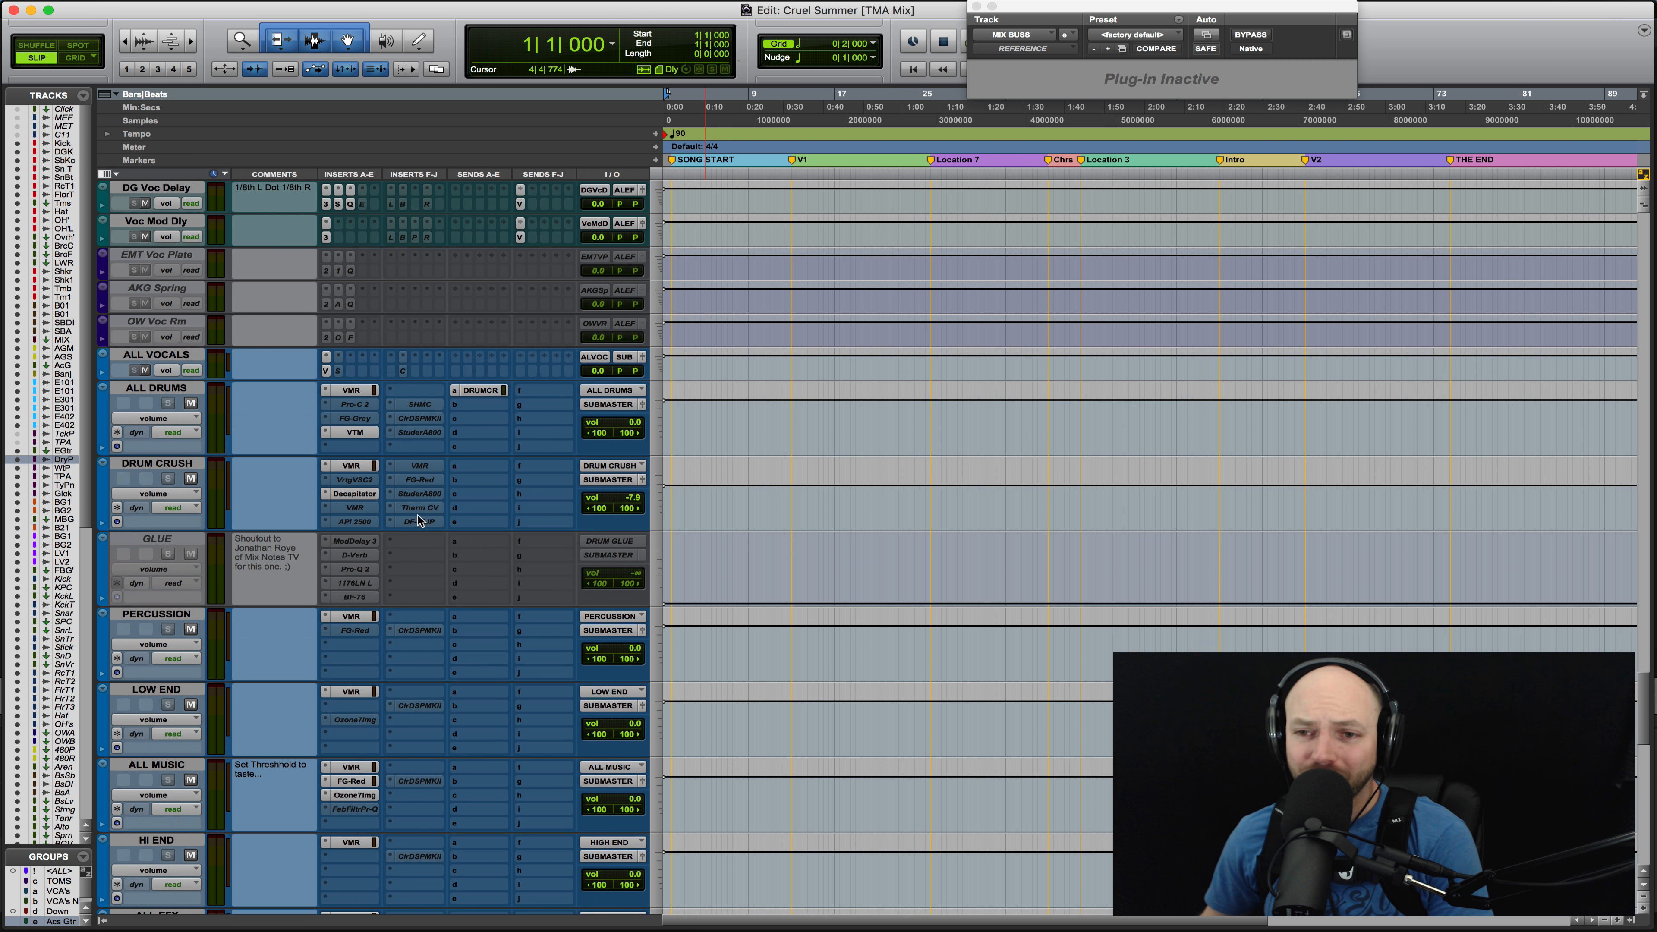
{"action": "scroll", "coordinate": [418, 520], "scroll_direction": "down", "scroll_amount": 10}
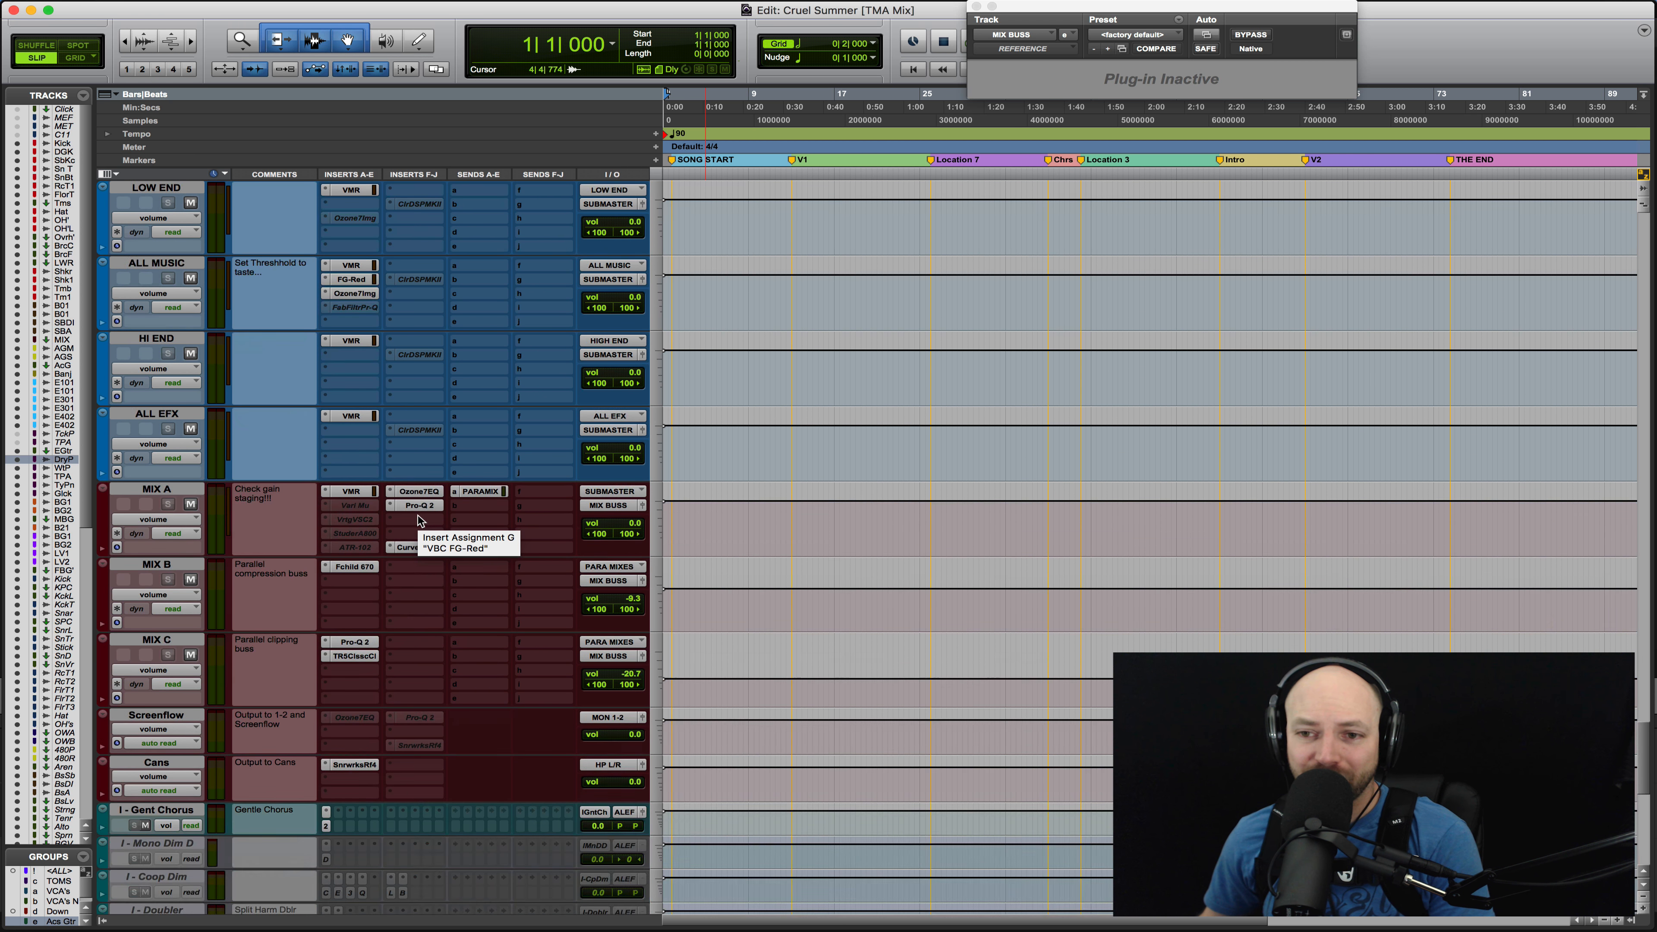
{"action": "left_click", "coordinate": [155, 536]}
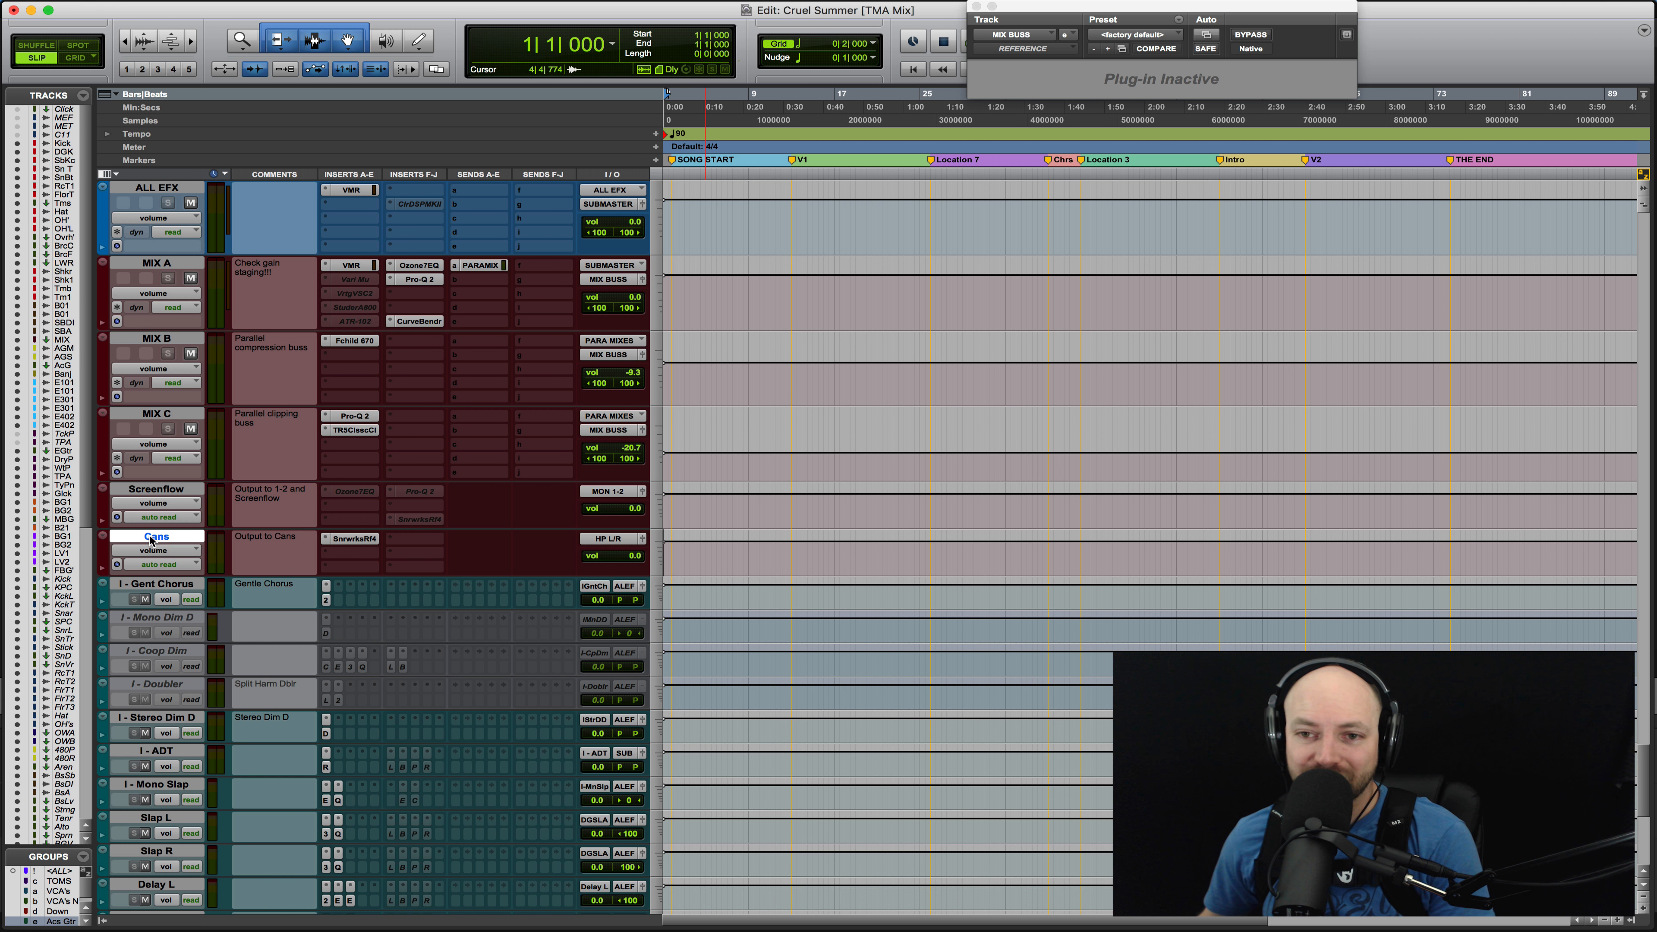